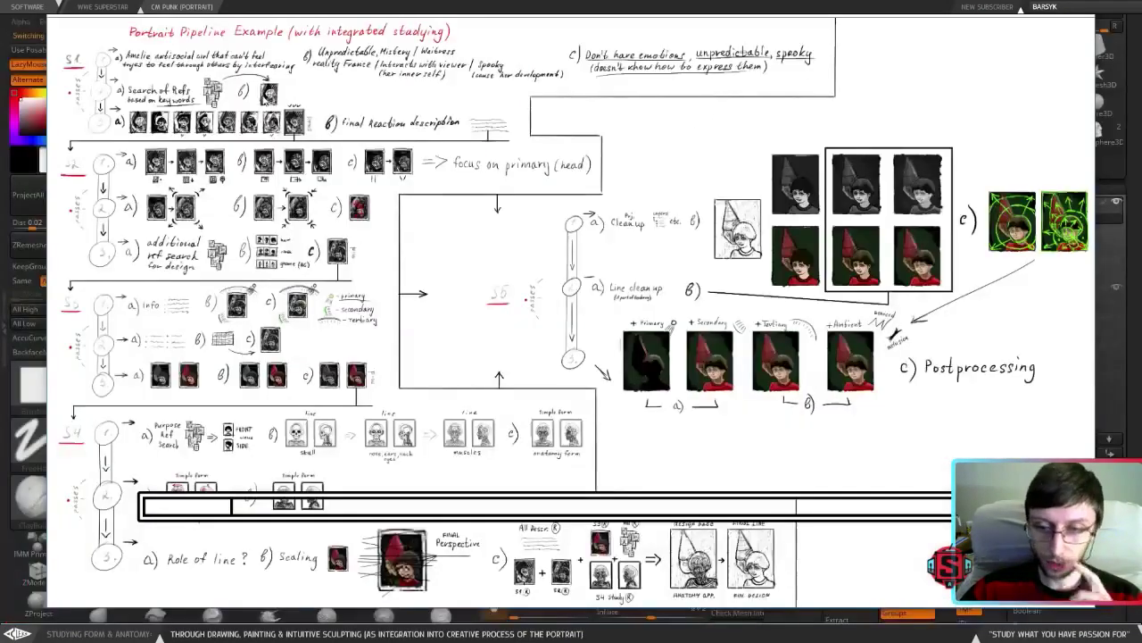
Cycle past the WWE roster mind map and pipeline diagram windows back to the écorché head sculpt.
key("alt+Tab")
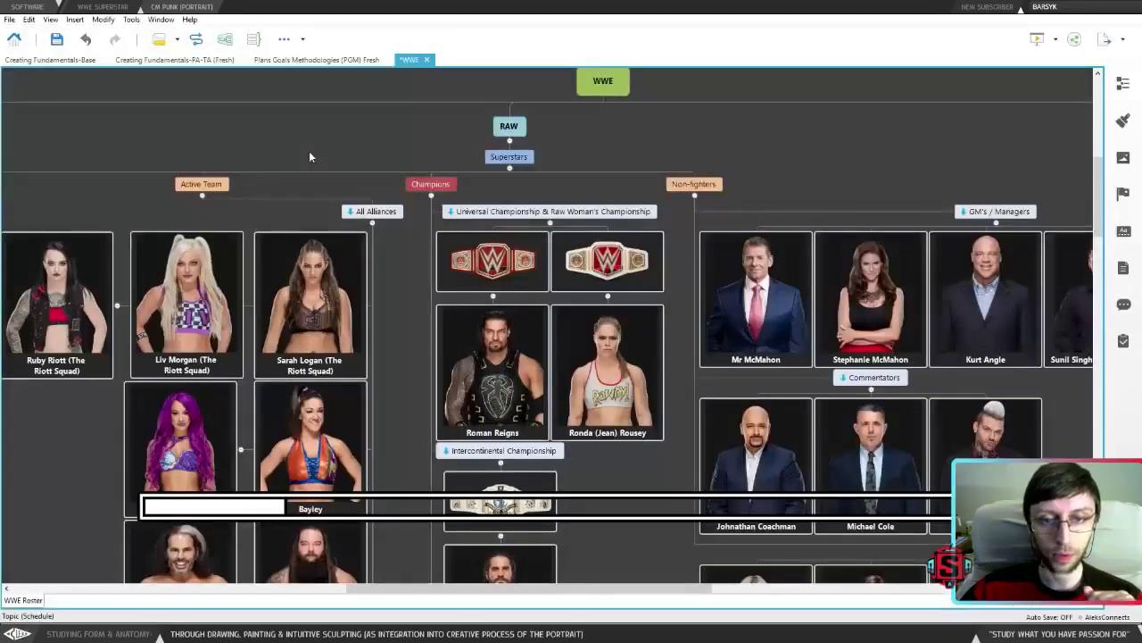
key("alt+Tab")
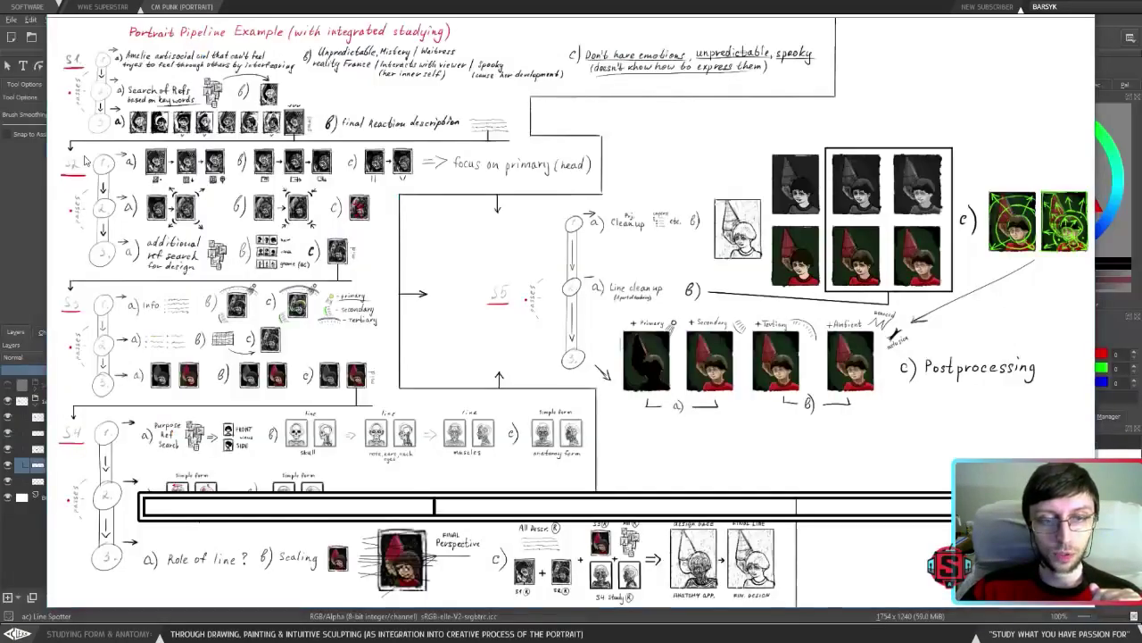
key("alt+Tab")
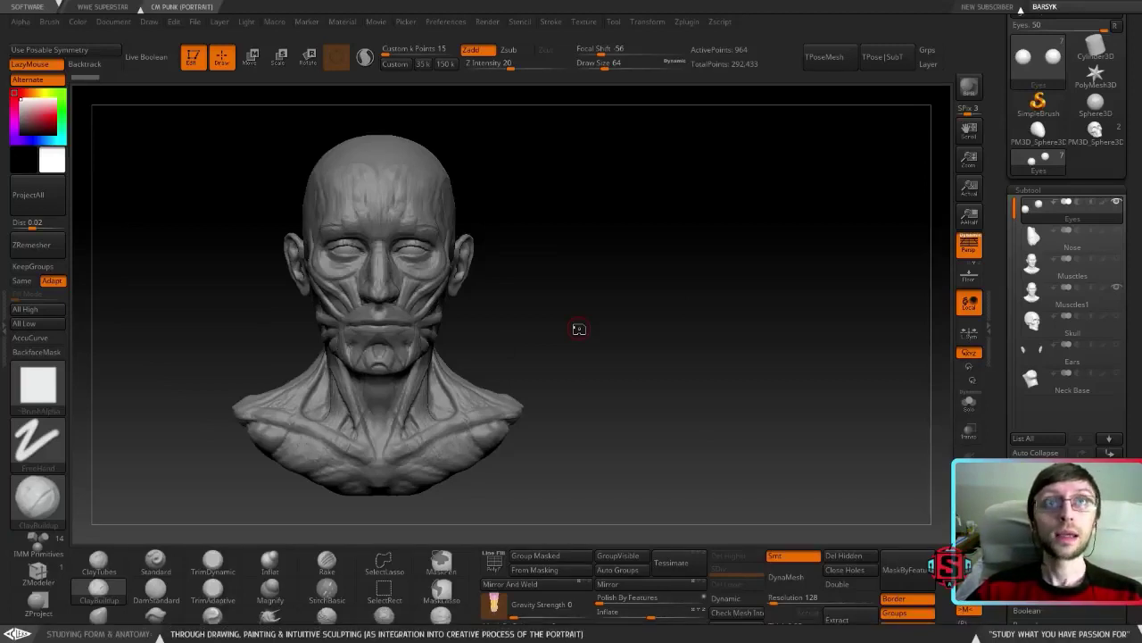
Bring the Portrait Pipeline Example diagram, with stages S1–S5, to the front.
key("alt+Tab")
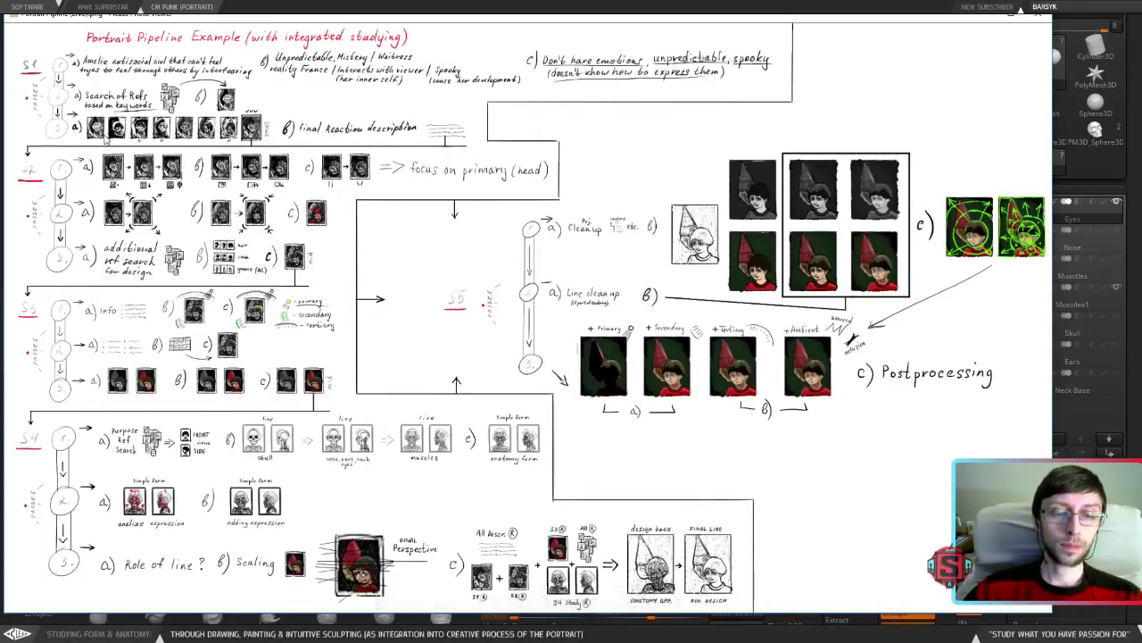
left_click(733, 614)
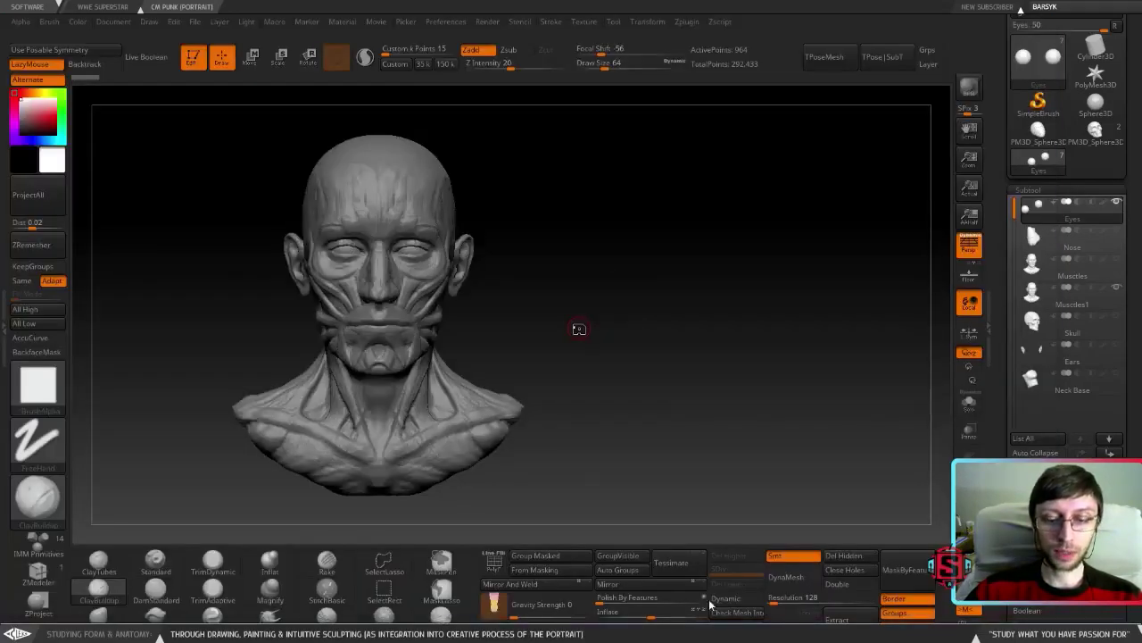
key("alt+Tab")
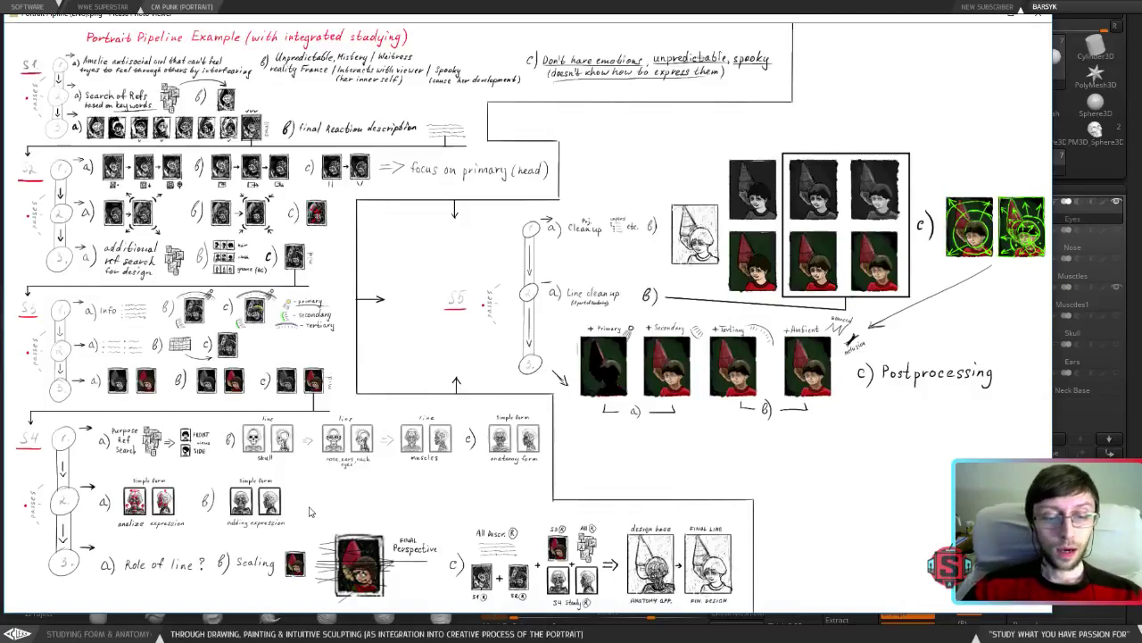
Switch from the pipeline diagram back to the flayed écorché head-and-neck sculpt.
key("alt+Tab")
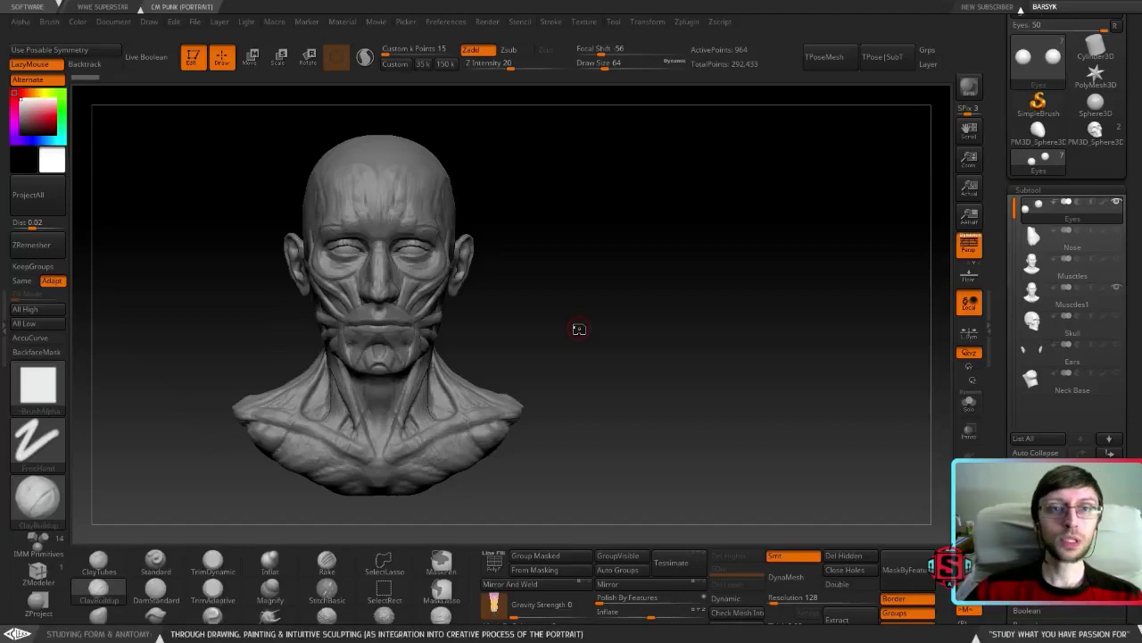
Switch from ZBrush to the CM Punk.kra document in Krita.
key("alt+Tab")
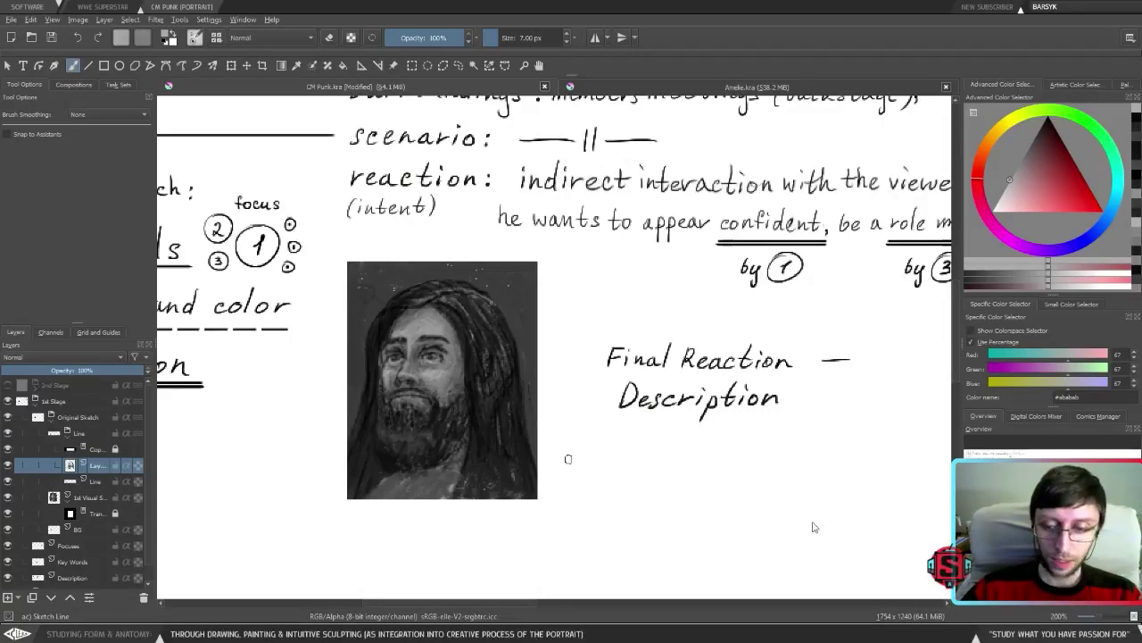
Nudge the selected eyebrow patch slightly upward on the portrait's face, then view the whole notes page.
scroll(568, 459, "down", 5)
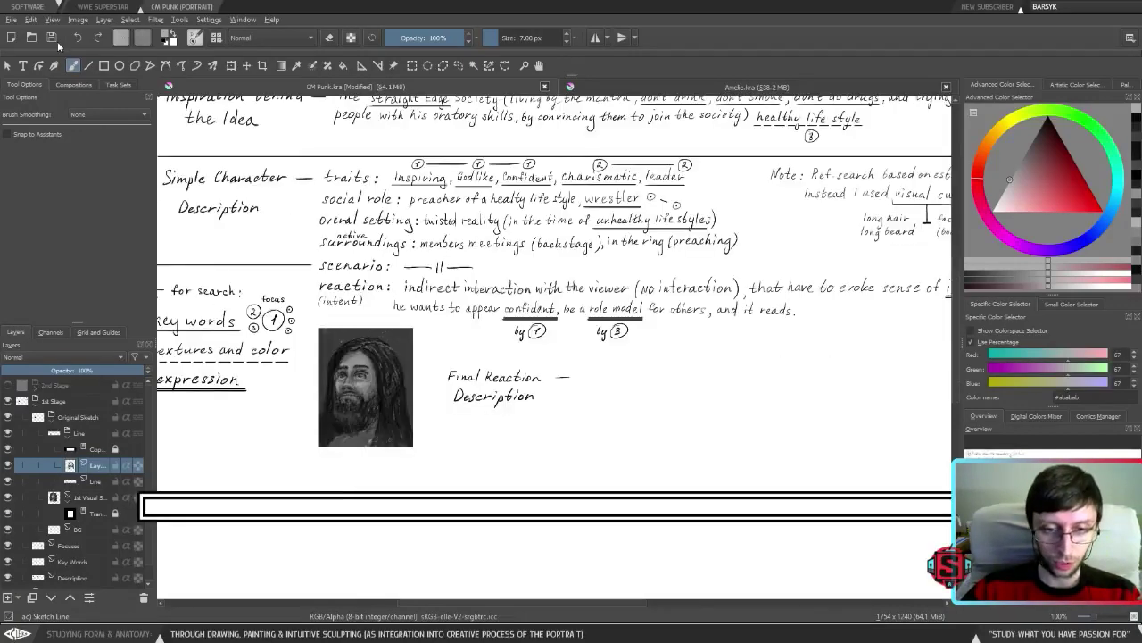
key("ctrl+Tab")
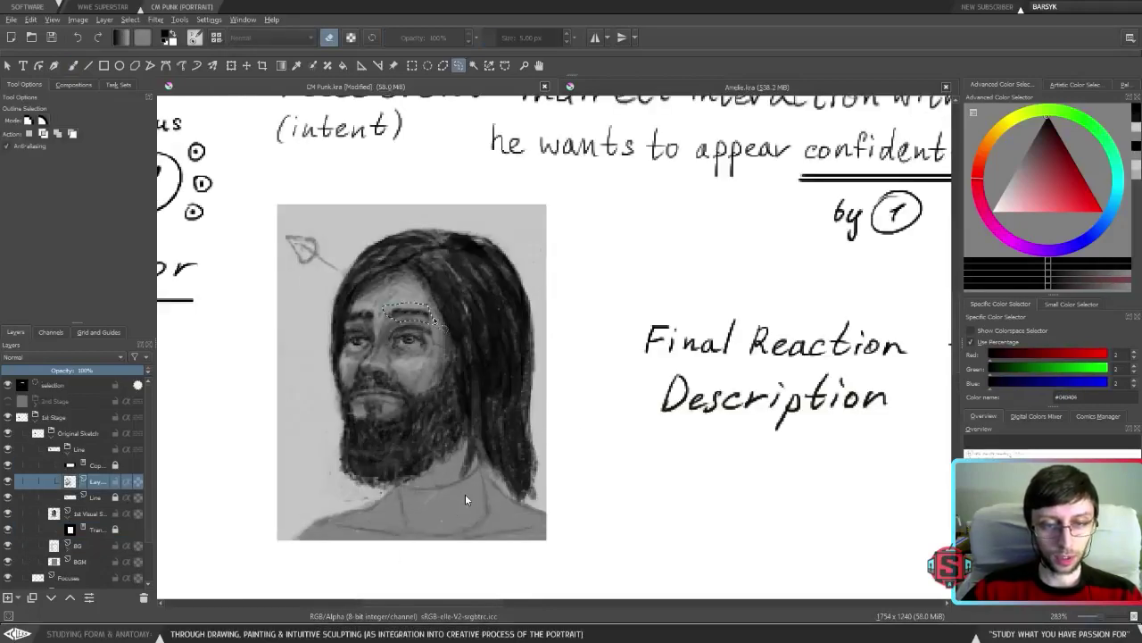
key("t")
left_click_drag(411, 412, 410, 353)
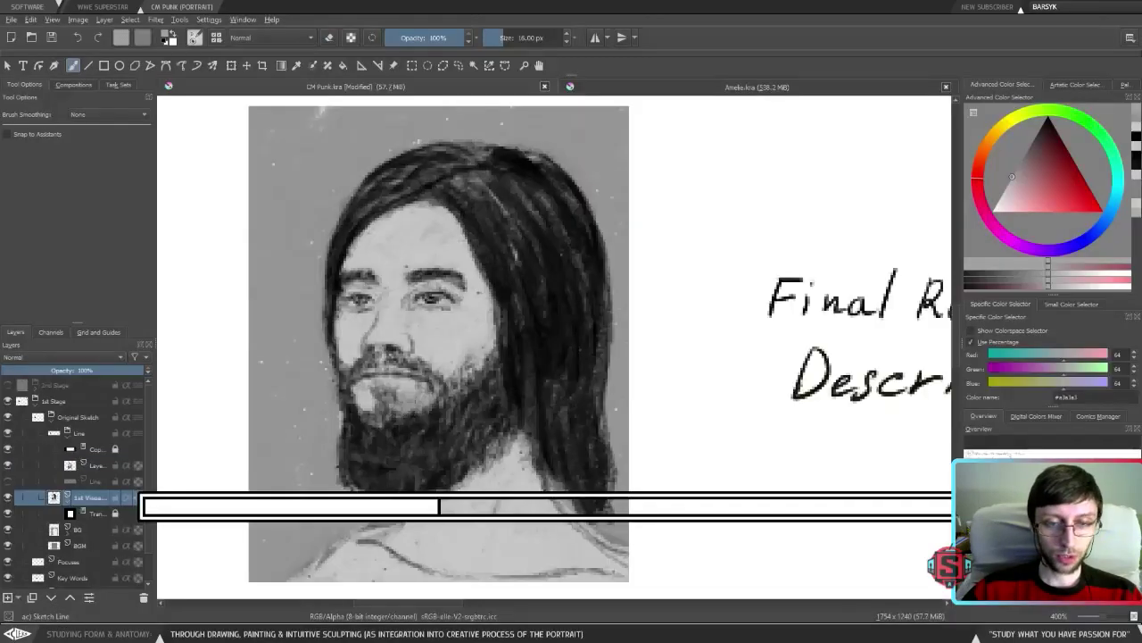
key("minus")
key("minus")
key("minus")
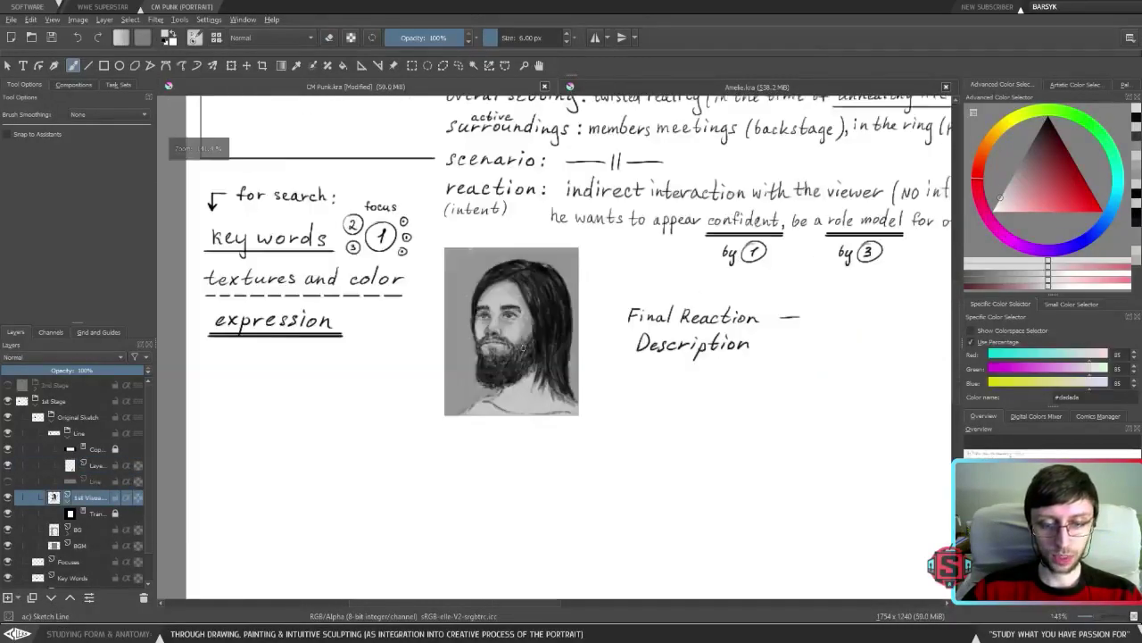
Pick near-black, compare with the sketch by toggling the 1st Visual layer, and darken the lower beard and chin.
left_click(1038, 128)
key("plus")
key("plus")
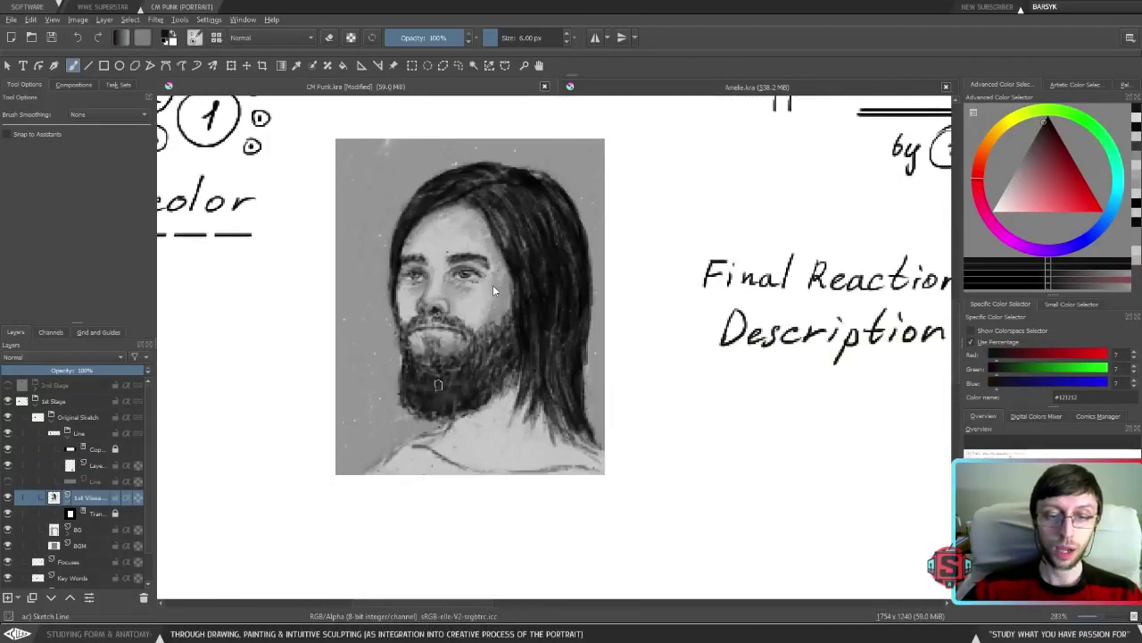
left_click(7, 498)
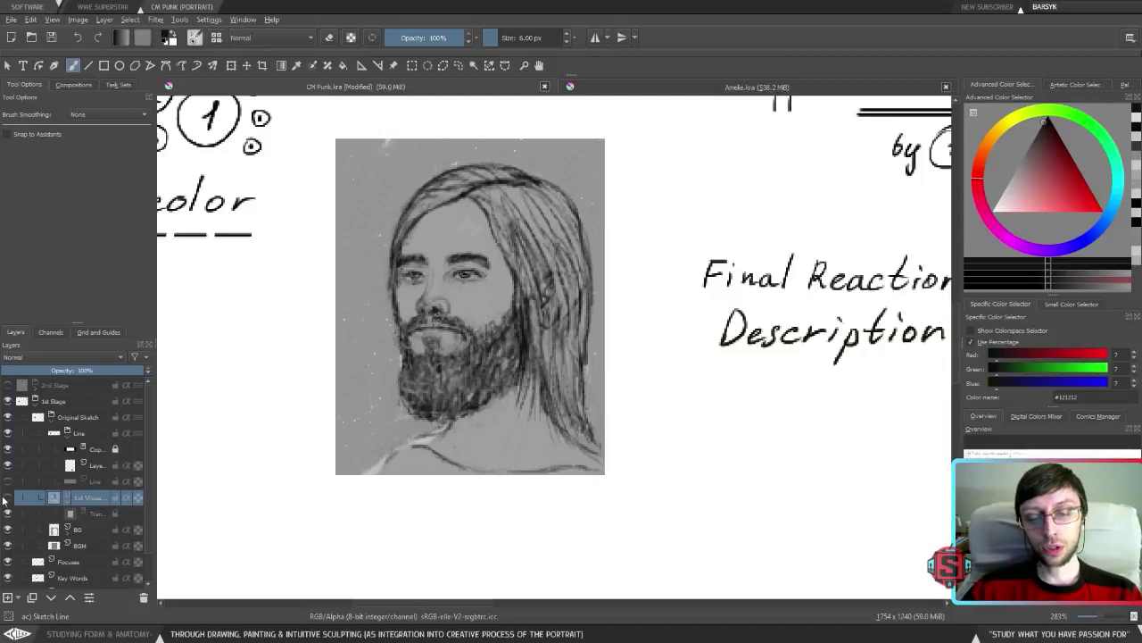
left_click(7, 498)
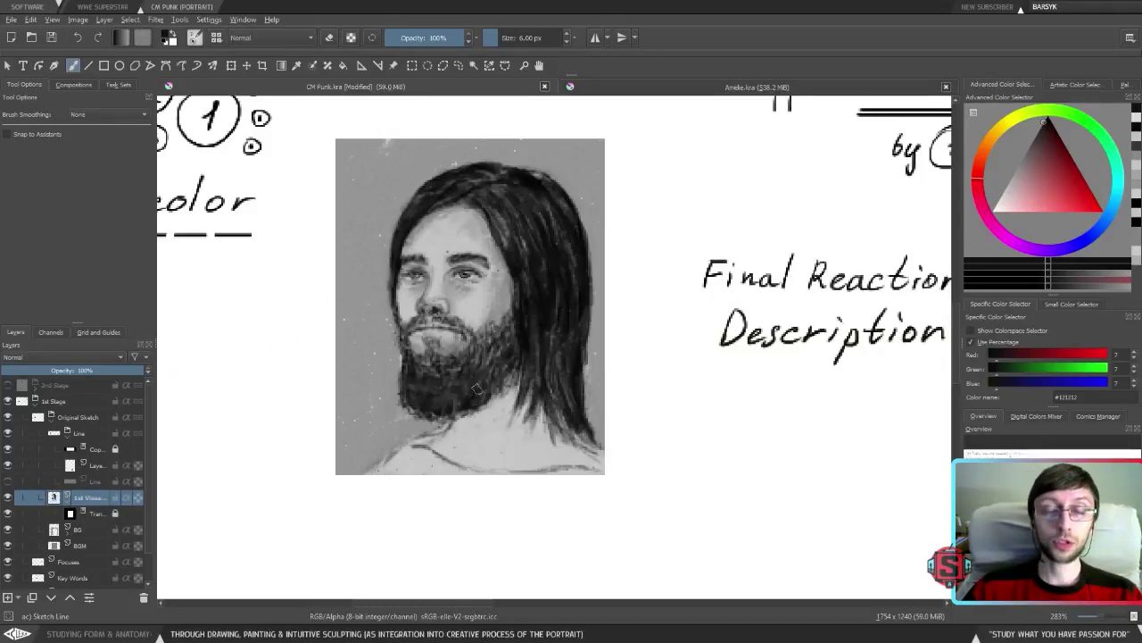
mouse_move(452, 388)
left_mouse_down()
mouse_move(425, 388)
mouse_move(411, 406)
mouse_move(427, 400)
mouse_move(448, 439)
left_mouse_up()
Undo the dark beard strokes and step through the next two reference charts in the viewer.
key("ctrl+z")
key("alt+Tab")
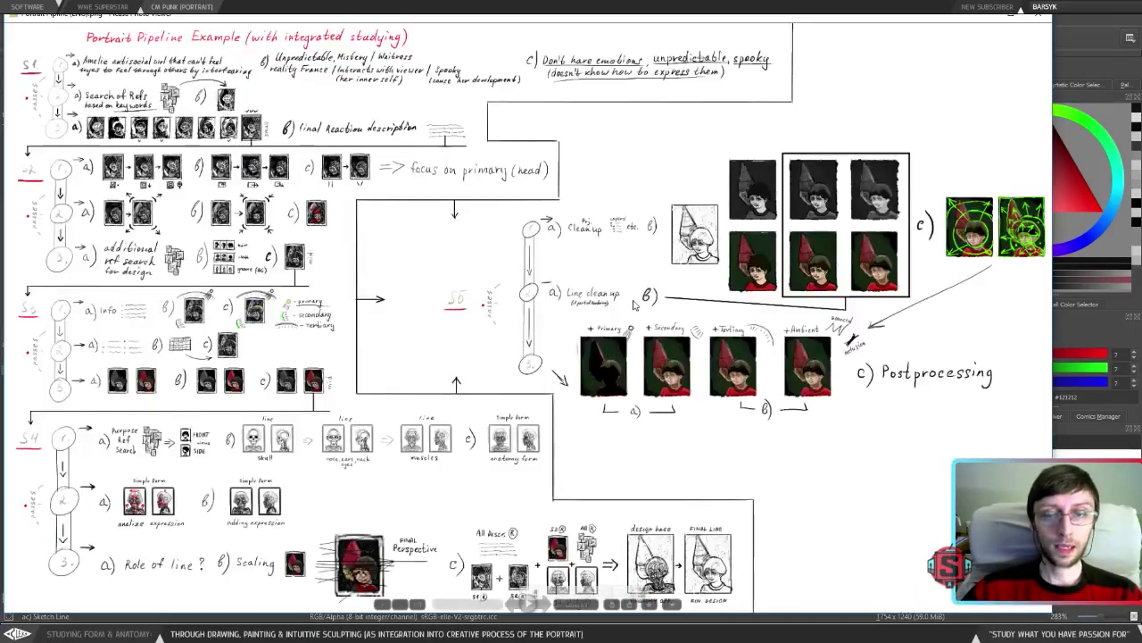
key("Right")
key("Right")
key("Right")
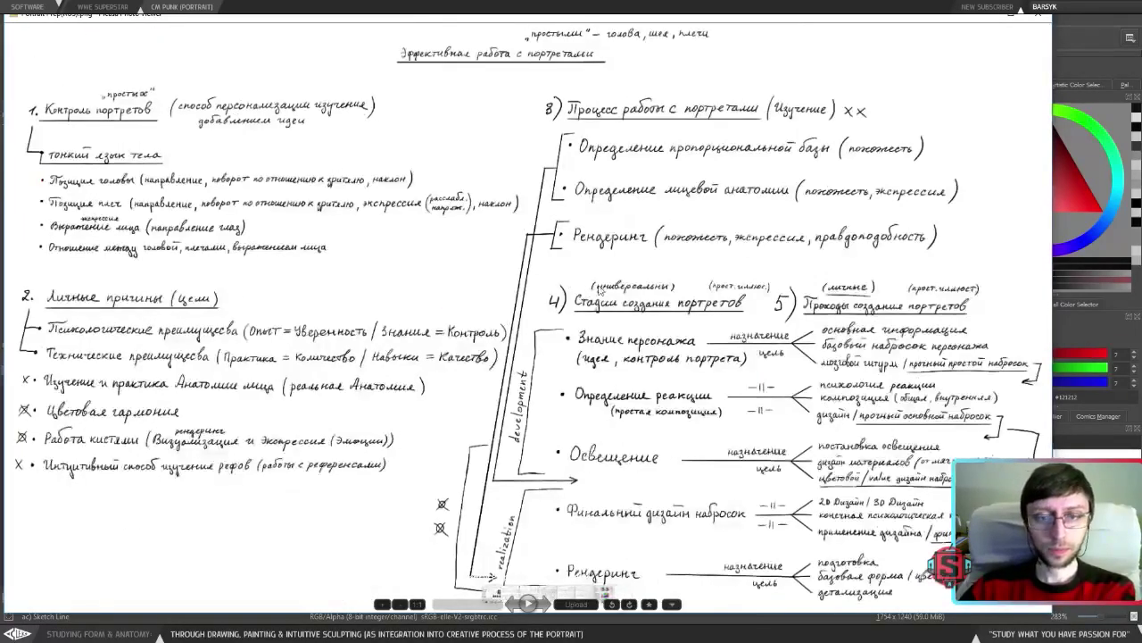
key("Right")
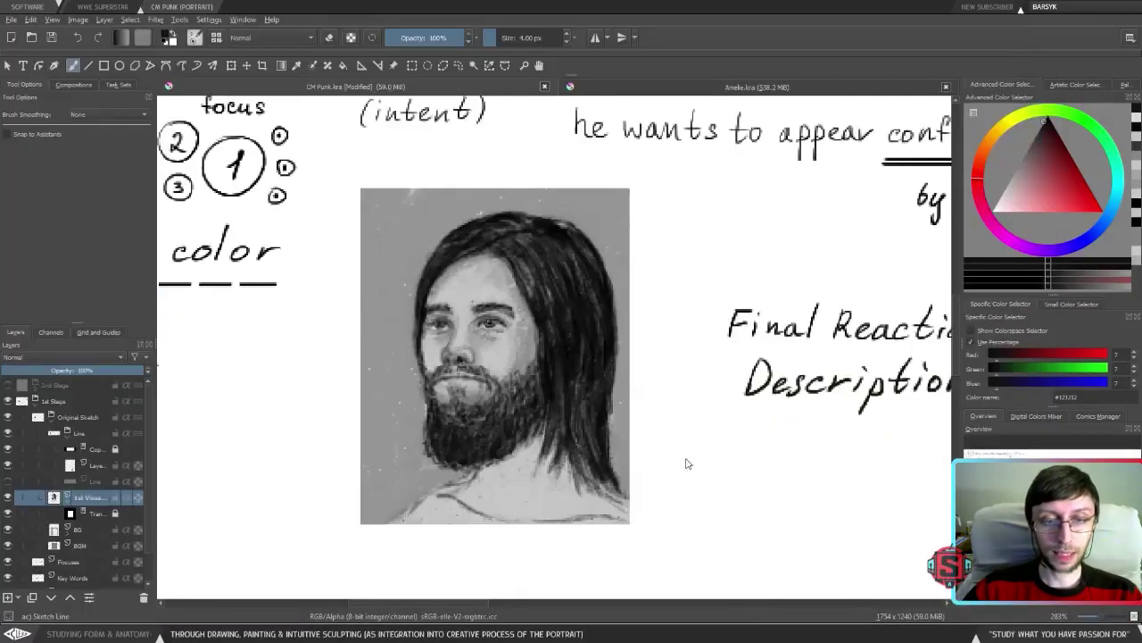
Back in Krita, smudge and soften the mouth and upper beard with the Blender Sketch brush.
key("alt+Tab")
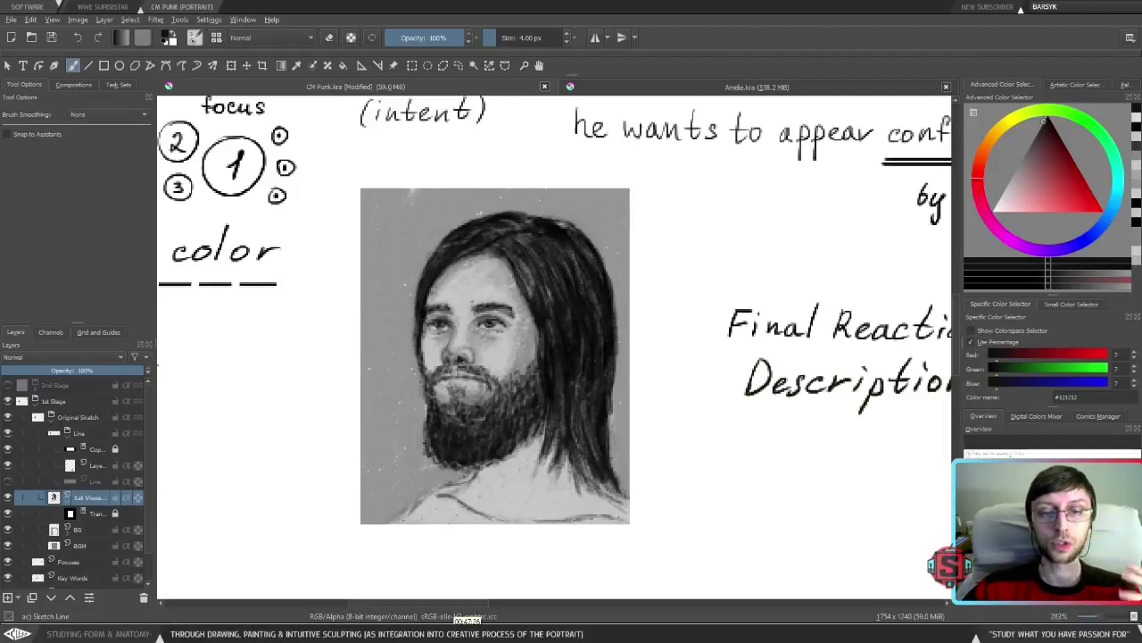
left_click_drag(581, 495, 539, 507)
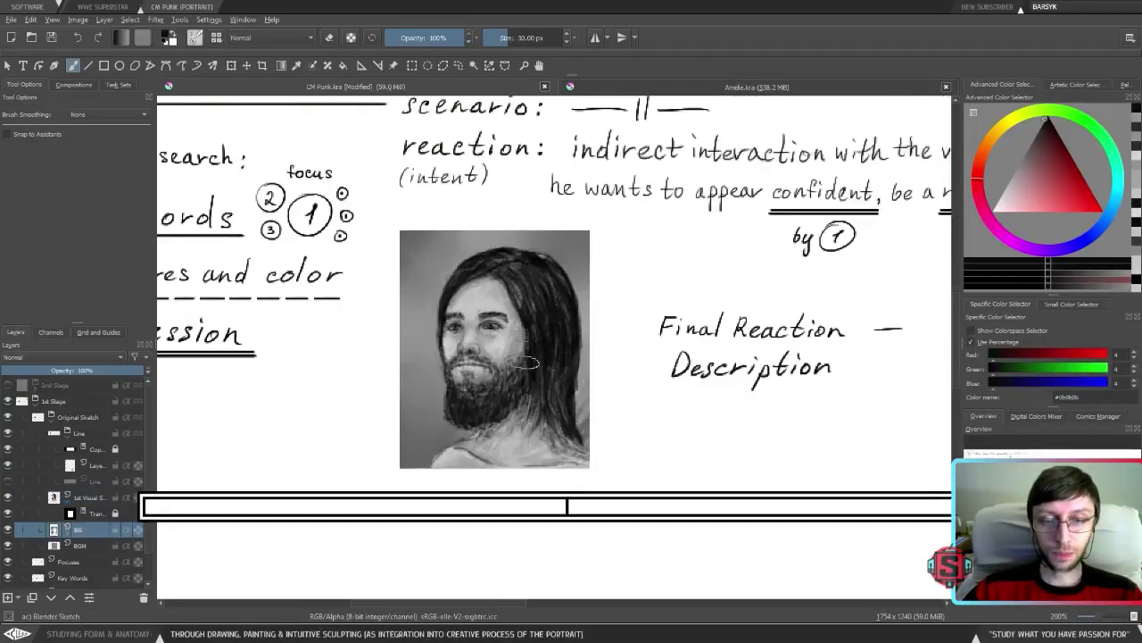
mouse_move(511, 348)
left_mouse_down()
mouse_move(473, 382)
mouse_move(478, 399)
mouse_move(475, 379)
left_mouse_up()
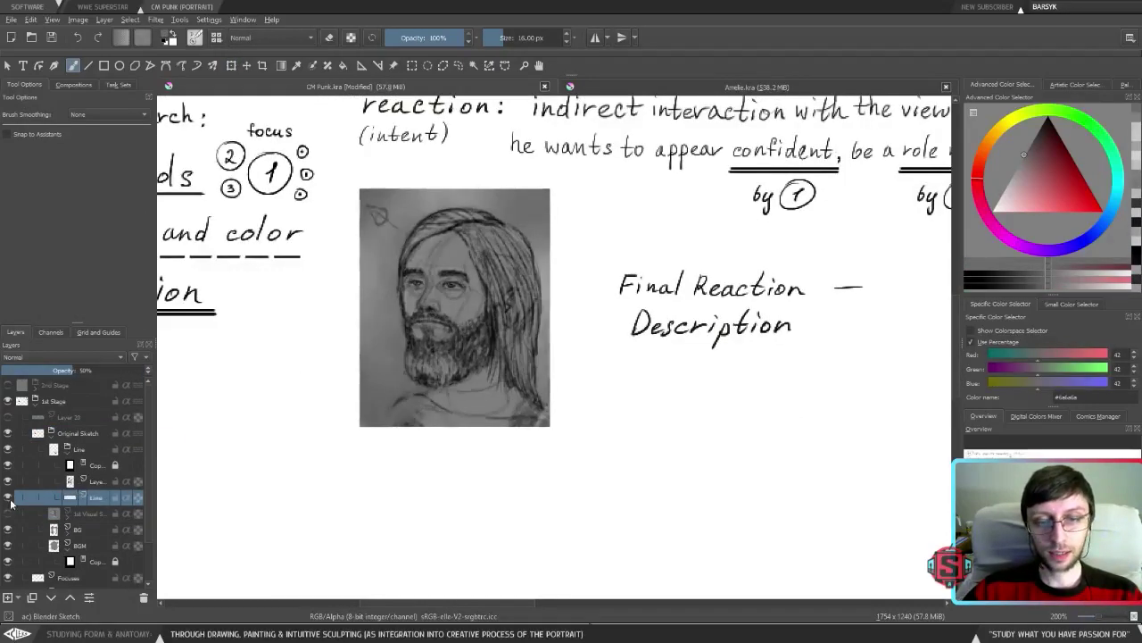
Select the layer above Line and load the black Sketch Line brush at 2 px.
left_click(93, 482)
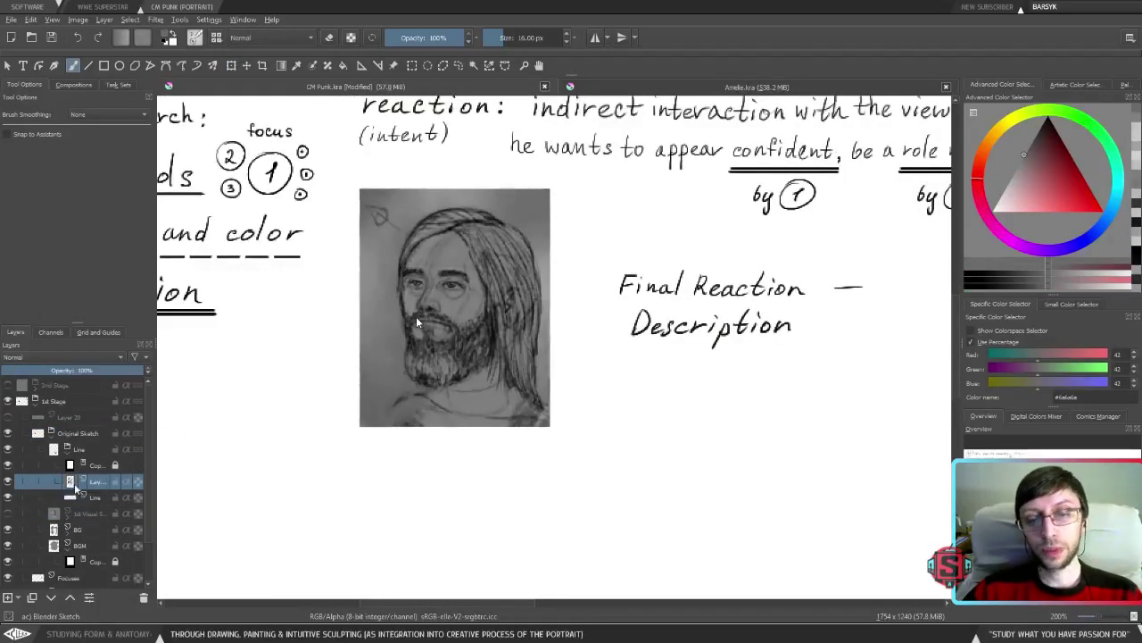
key("bracketleft")
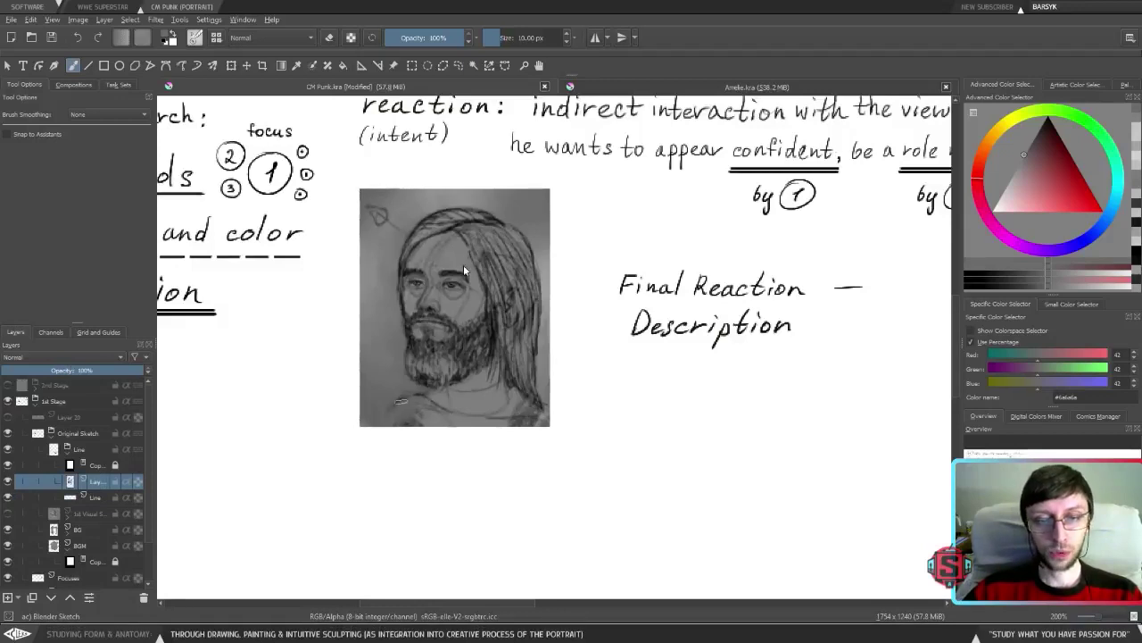
key("d")
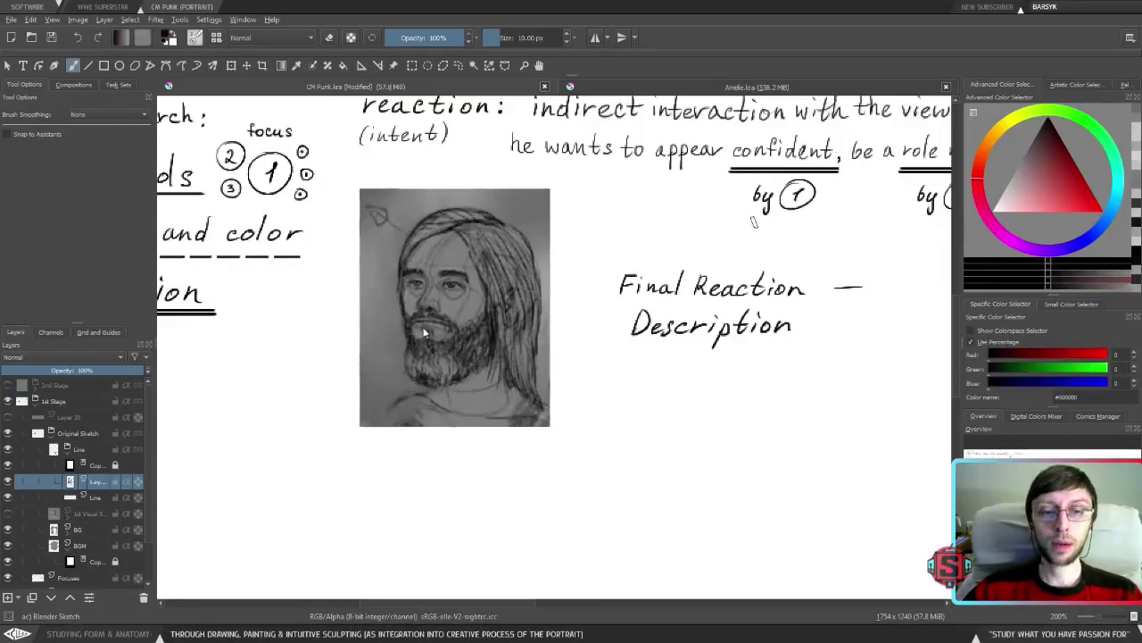
right_click(666, 257)
left_click(589, 284)
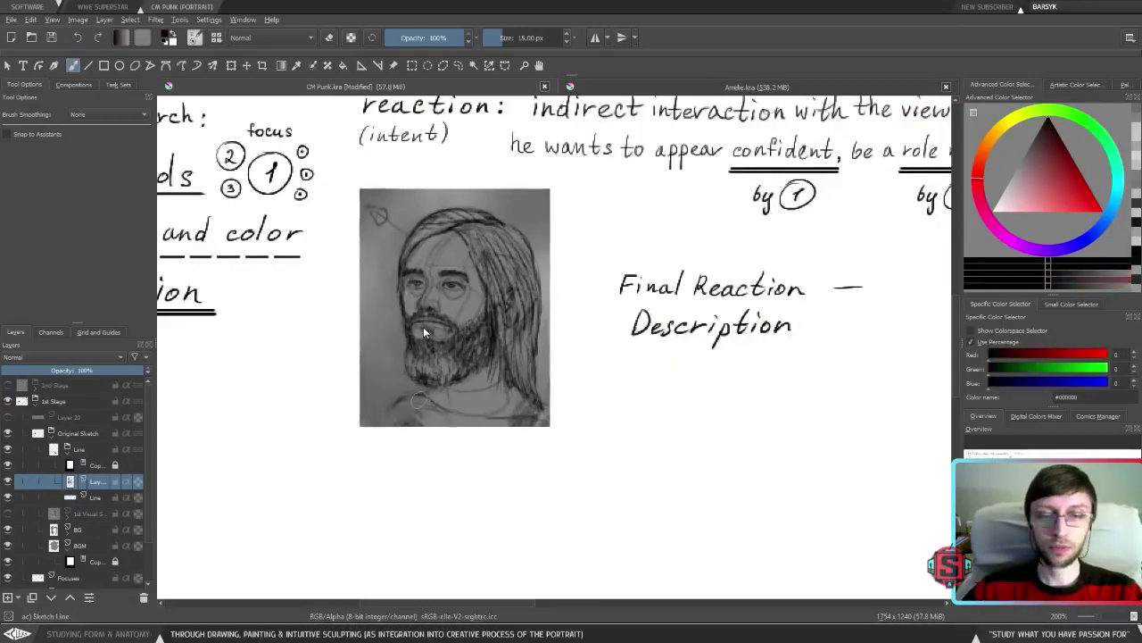
key("bracketleft")
key("bracketleft")
key("bracketleft")
key("bracketleft")
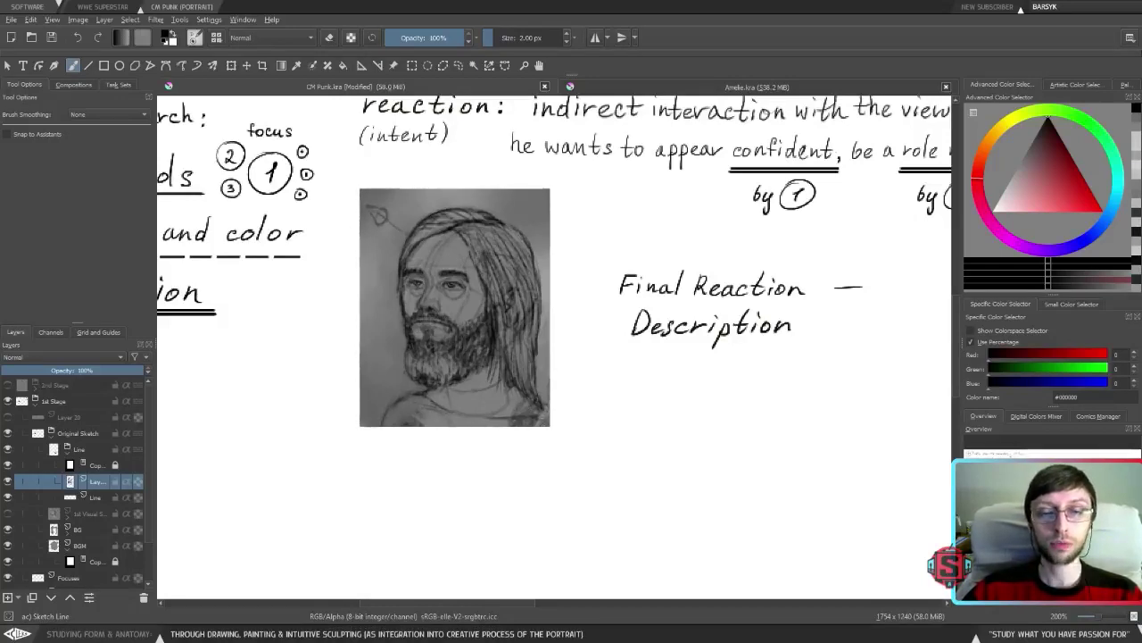
Refine the portrait's lines with a 4 px brush, alternating between erasing and drawing.
key("e")
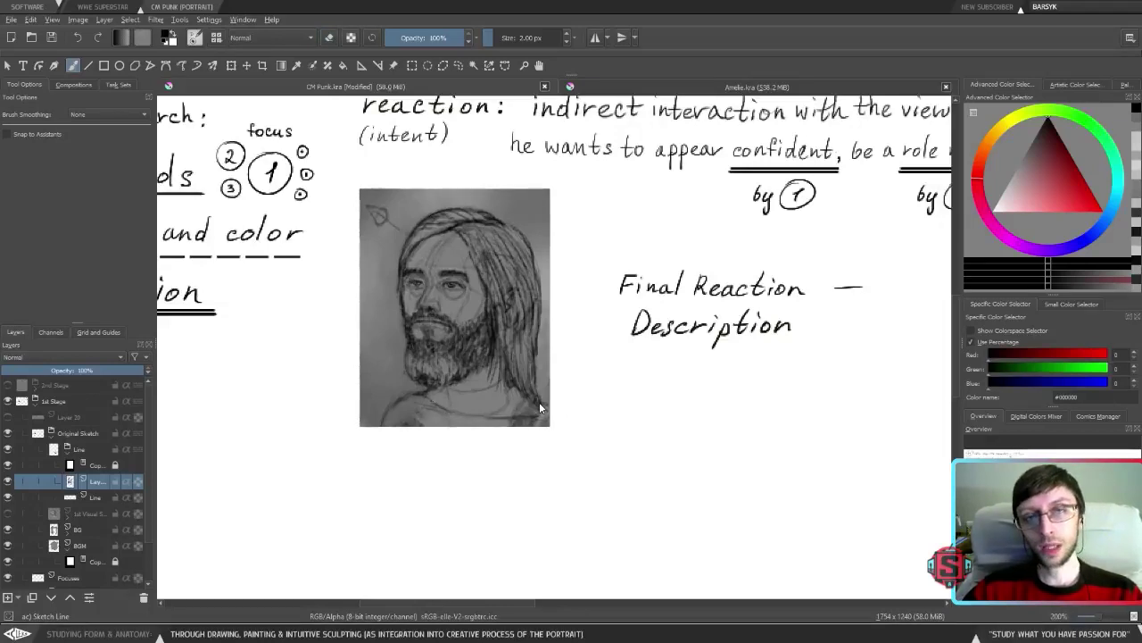
key("bracketright")
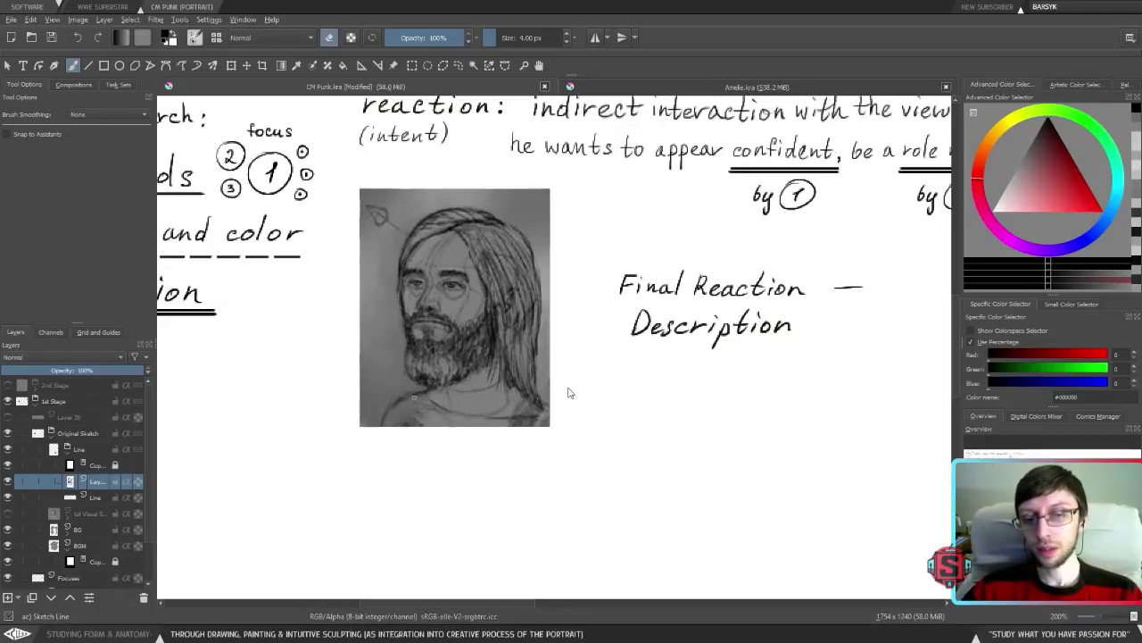
key("e")
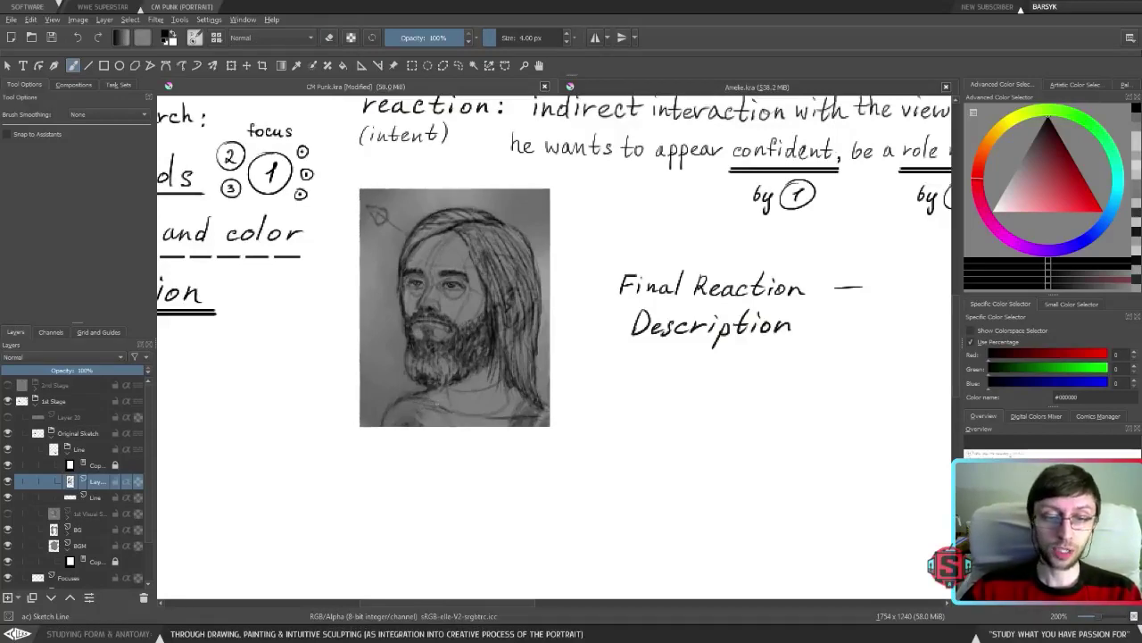
key("e")
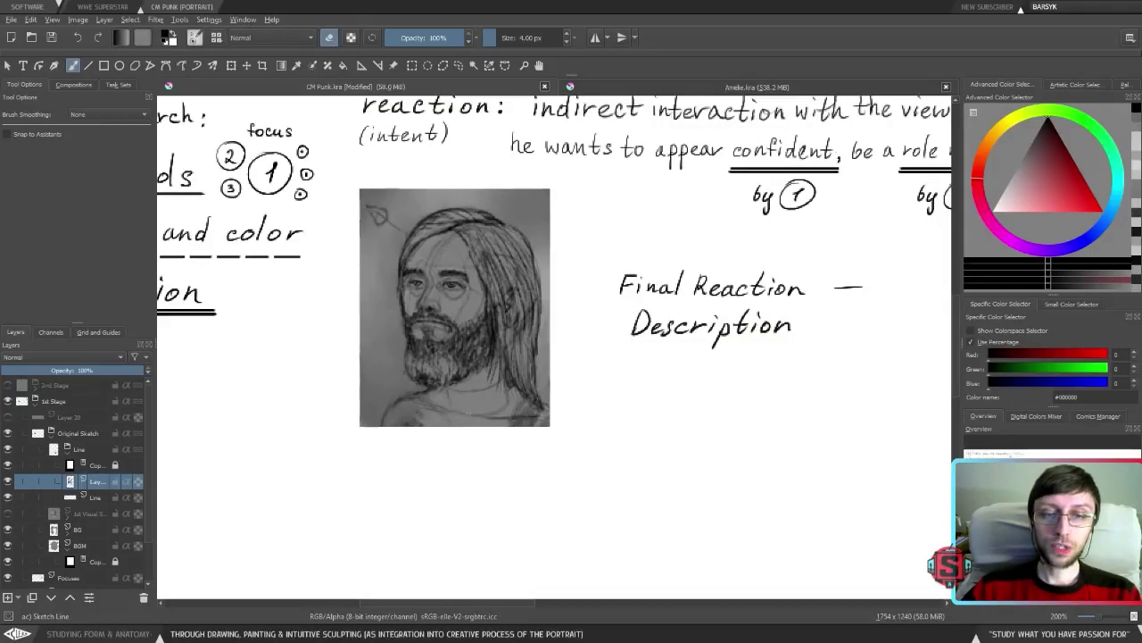
key("e")
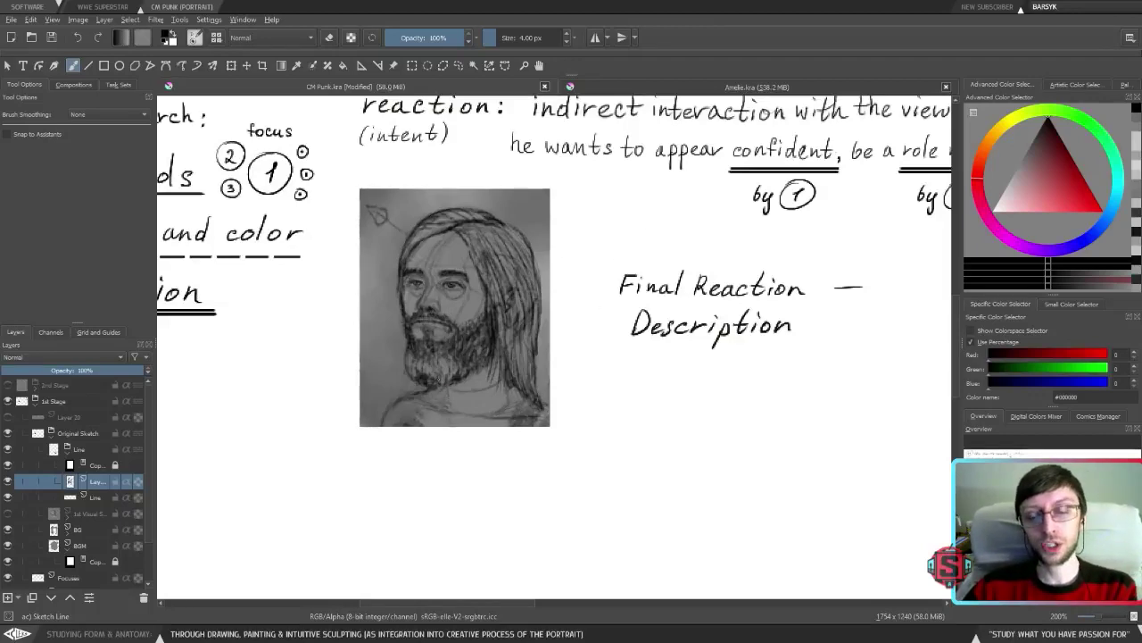
key("1")
key("2")
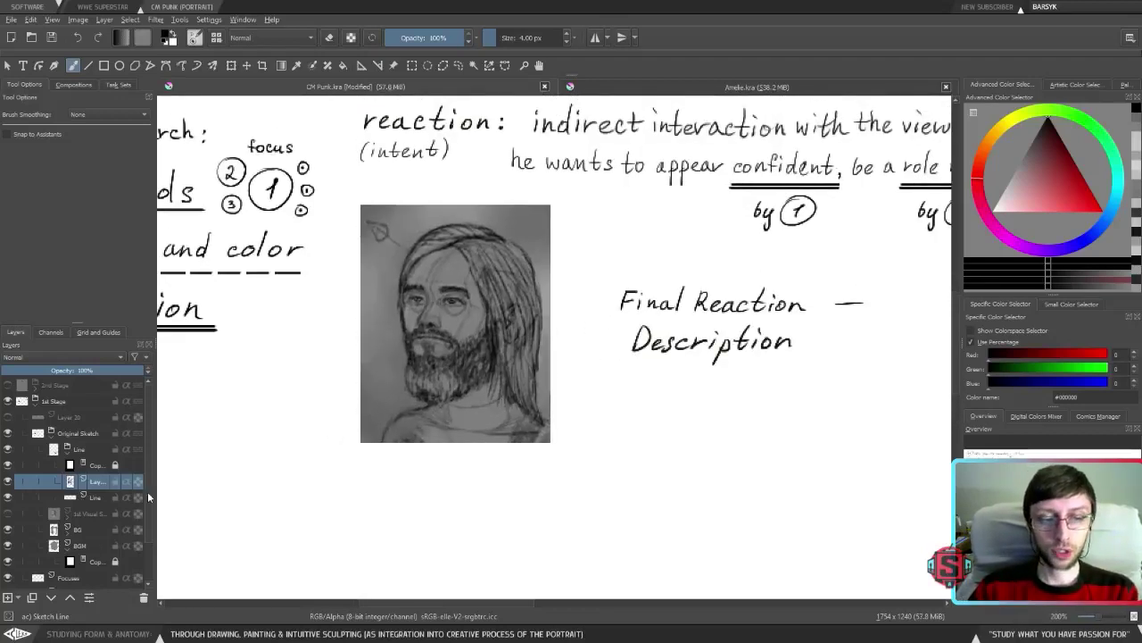
Toggle the BG and 1st Visual Study layers on and off to compare, leaving the study hidden.
left_click(78, 530)
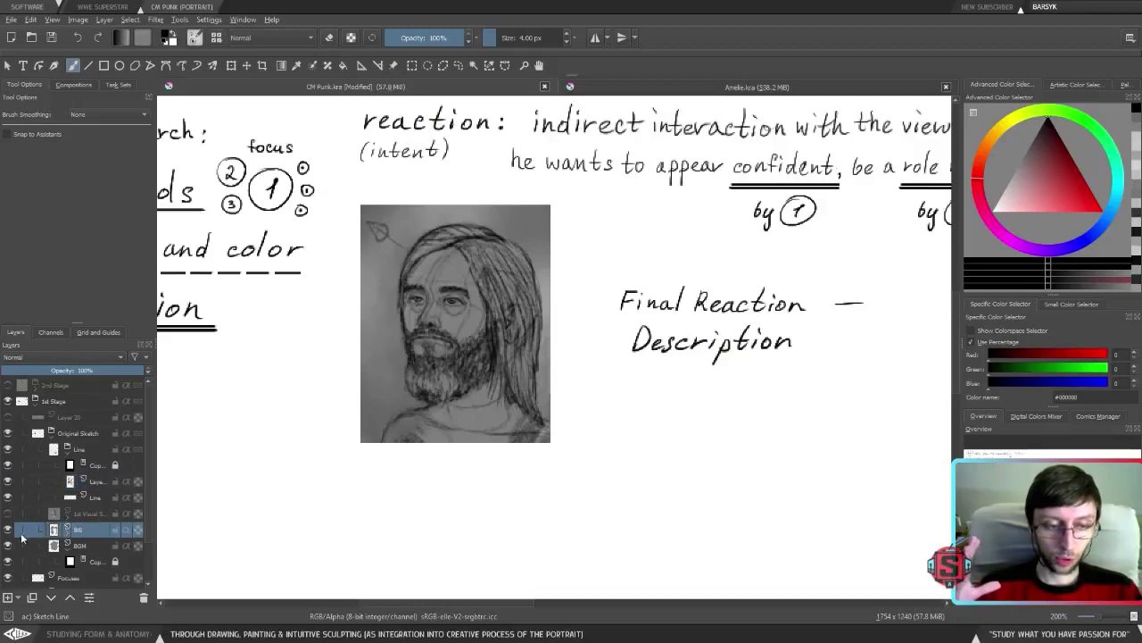
left_click(7, 530)
left_click(7, 530)
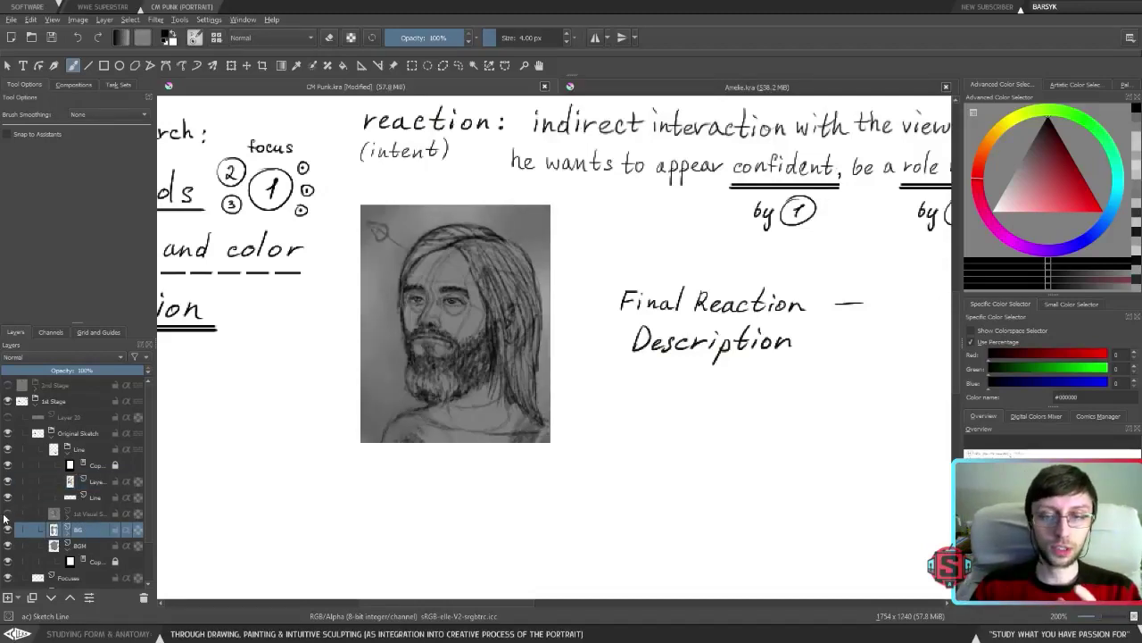
left_click(7, 514)
left_click(7, 515)
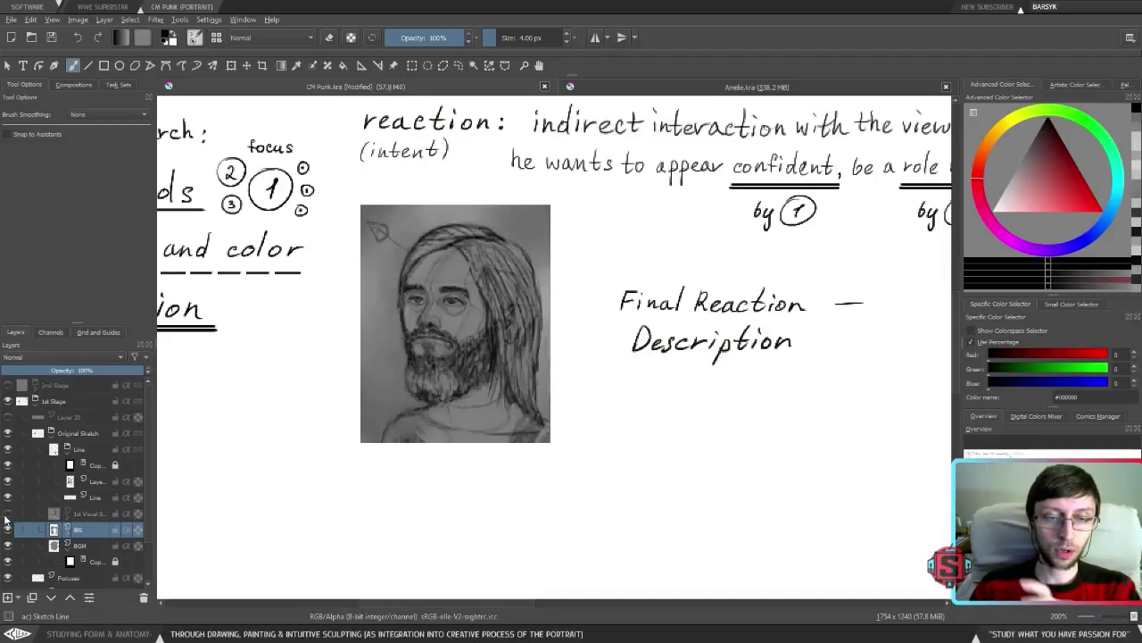
left_click(7, 515)
left_click(7, 515)
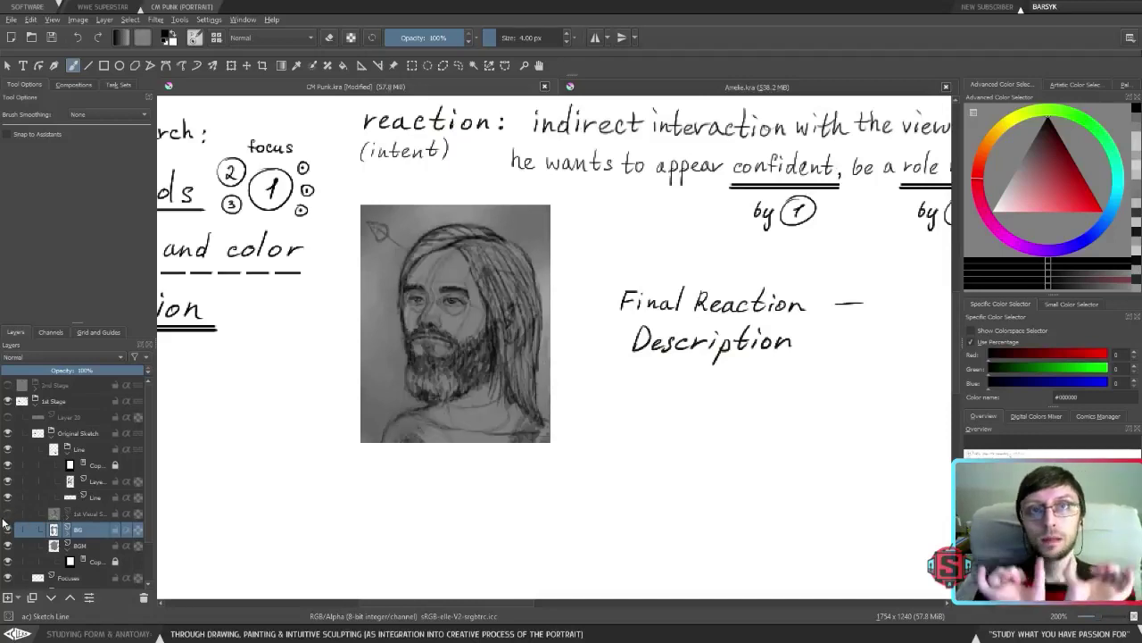
left_click(7, 515)
left_click(7, 515)
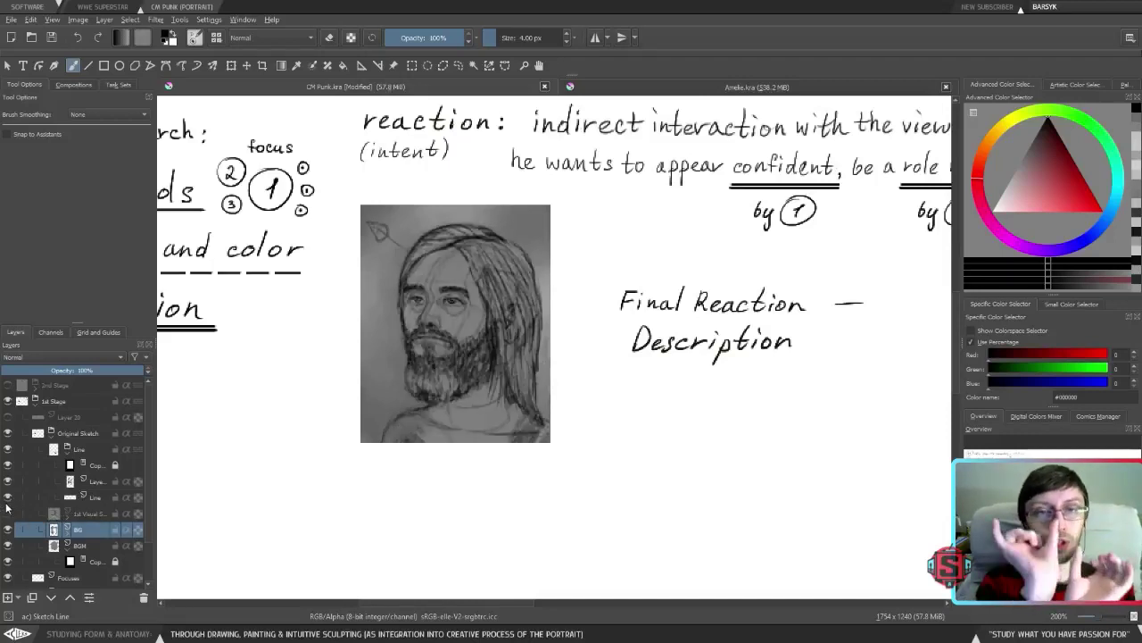
Toggle the Line layer's visibility, ending with its sketch lines hidden.
left_click(7, 497)
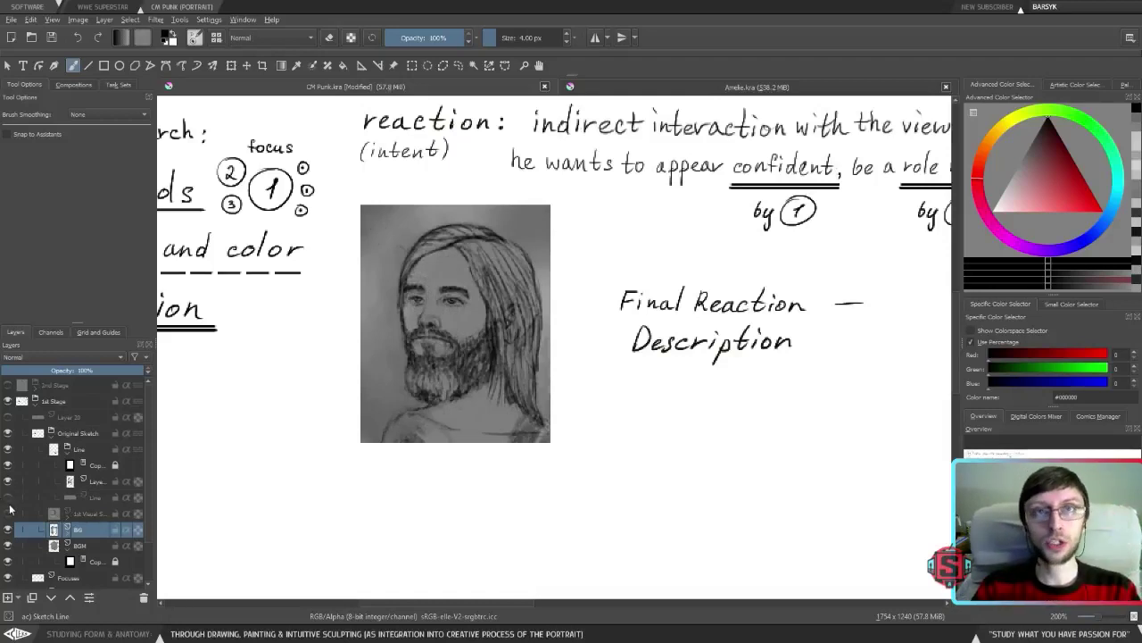
left_click(7, 498)
left_click(7, 497)
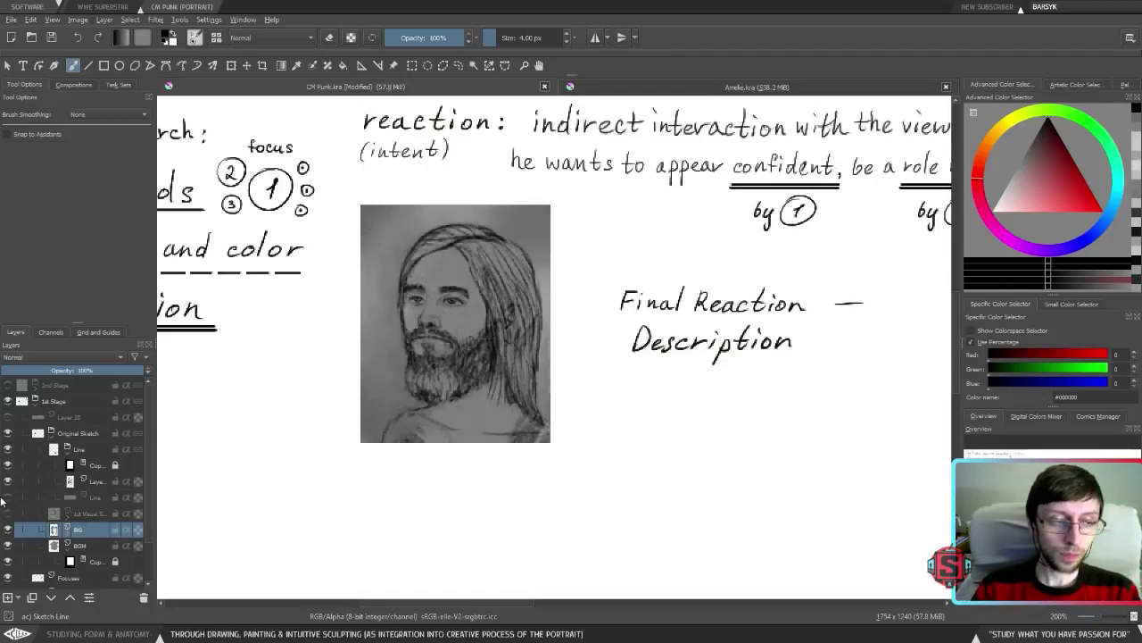
Zoom out, turn canvas mirroring off, and zoom back in on the portrait.
key("minus")
key("minus")
key("minus")
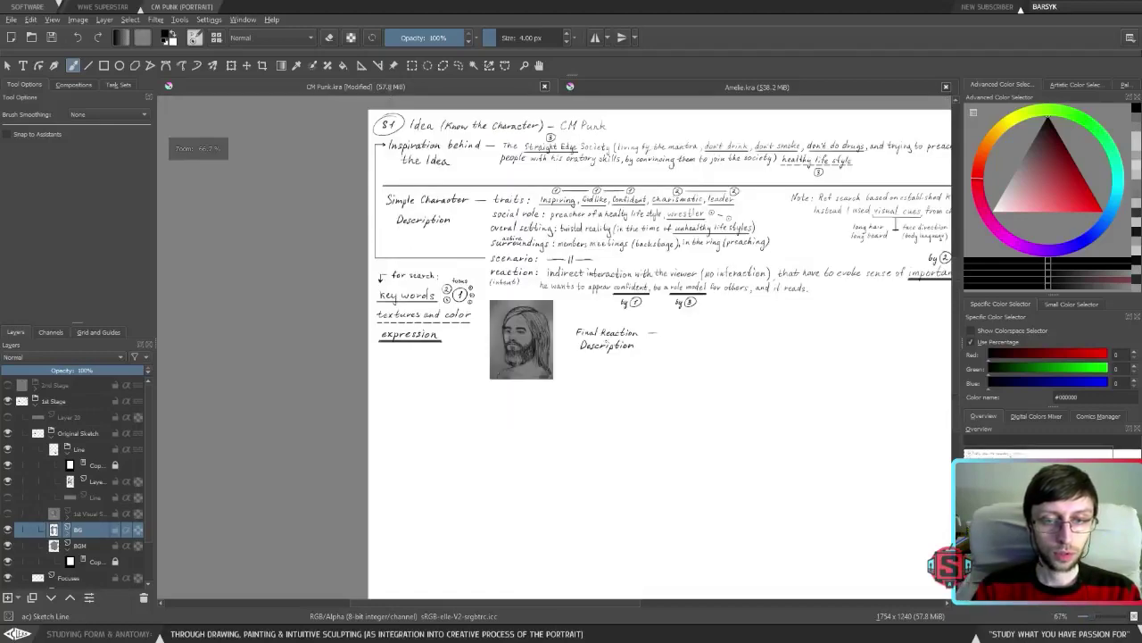
key("m")
key("m")
key("m")
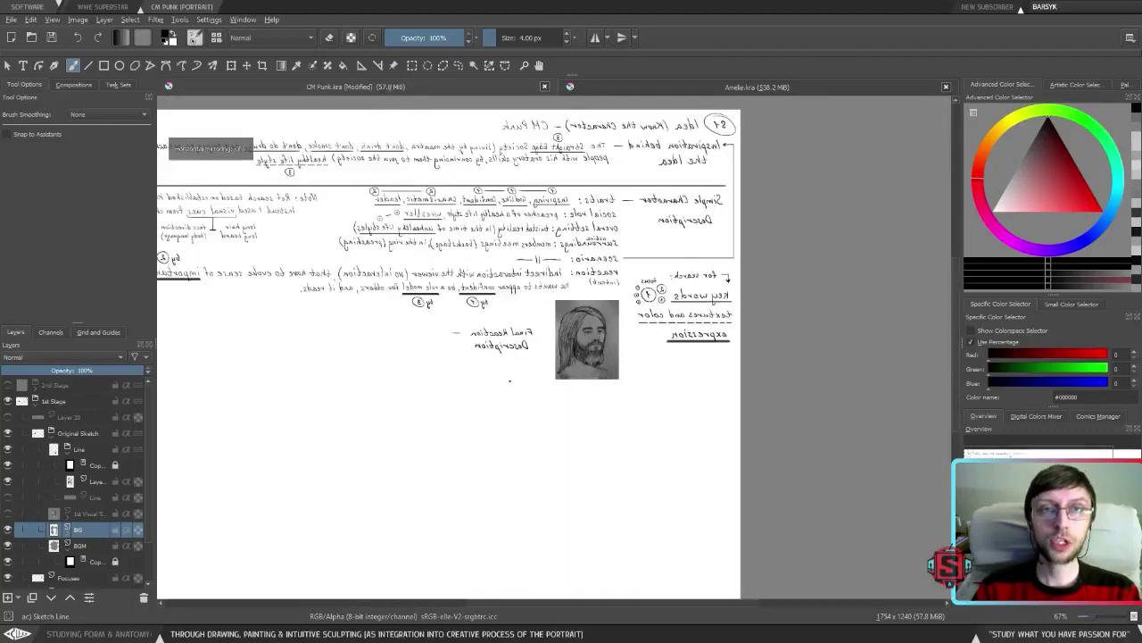
key("m")
key("plus")
key("plus")
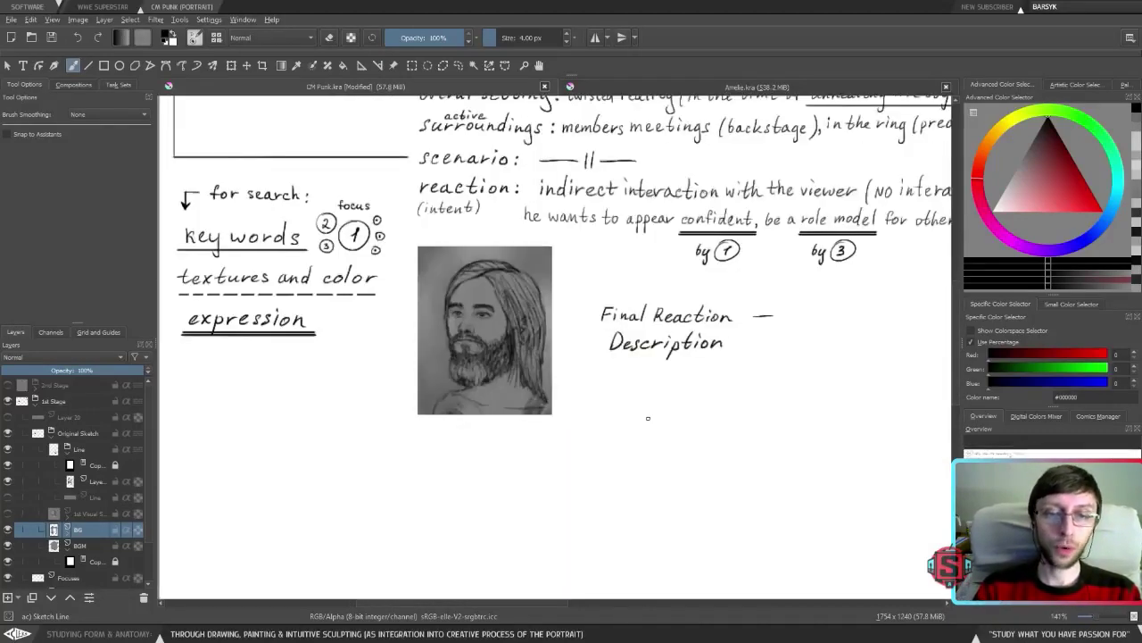
right_click(447, 288)
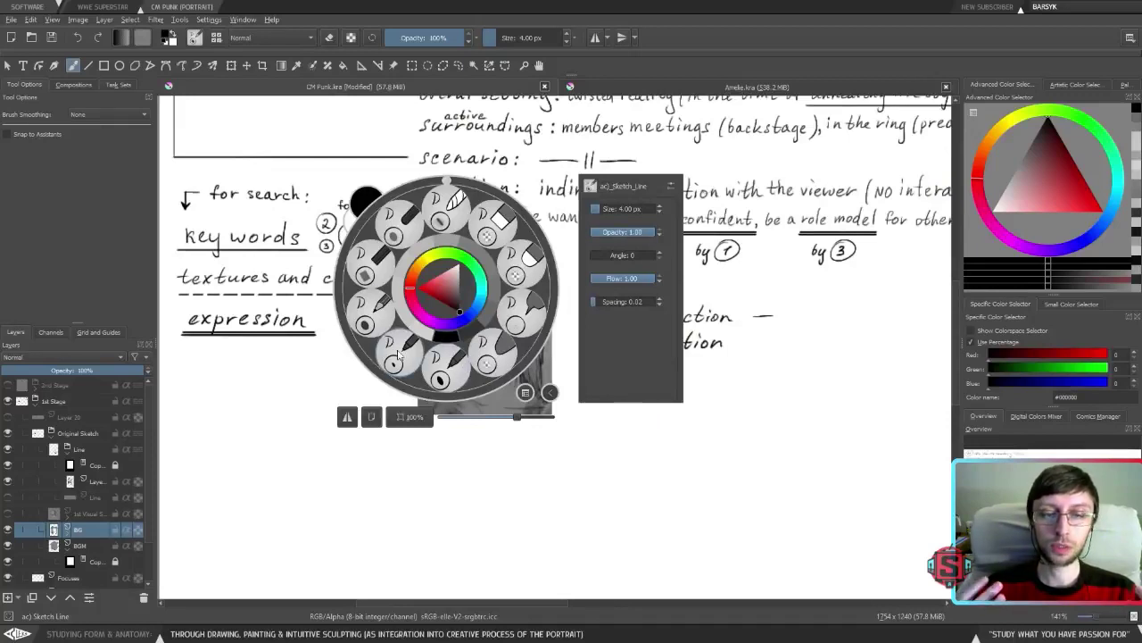
left_click(373, 314)
Pan across the notes page to review the social role and traits lines.
left_click_drag(553, 450, 423, 464)
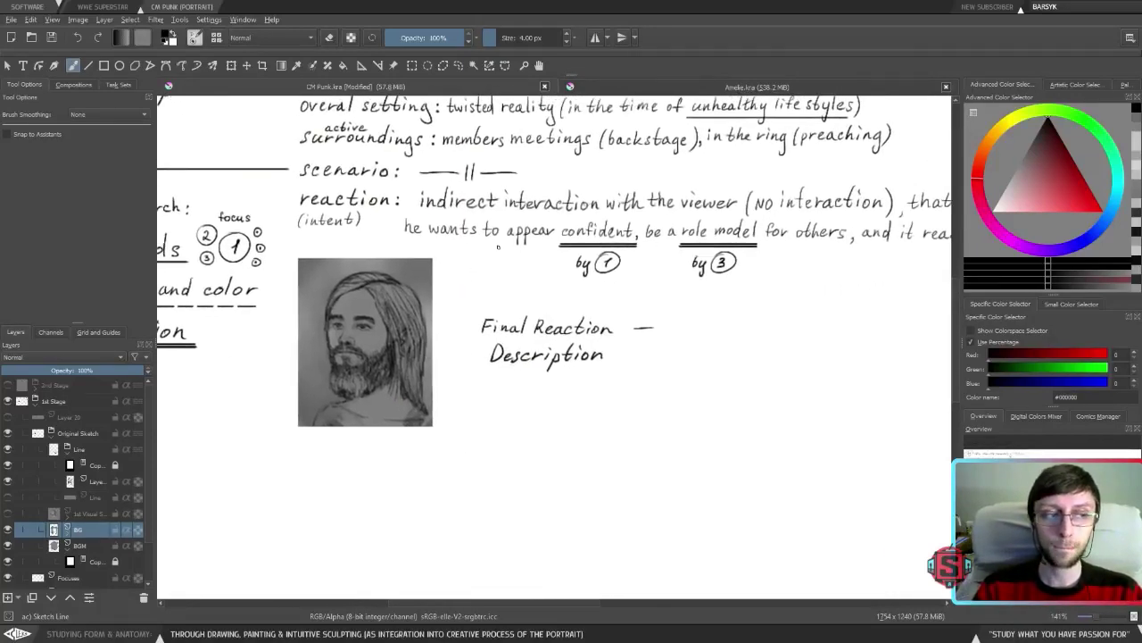
left_click_drag(462, 375, 453, 419)
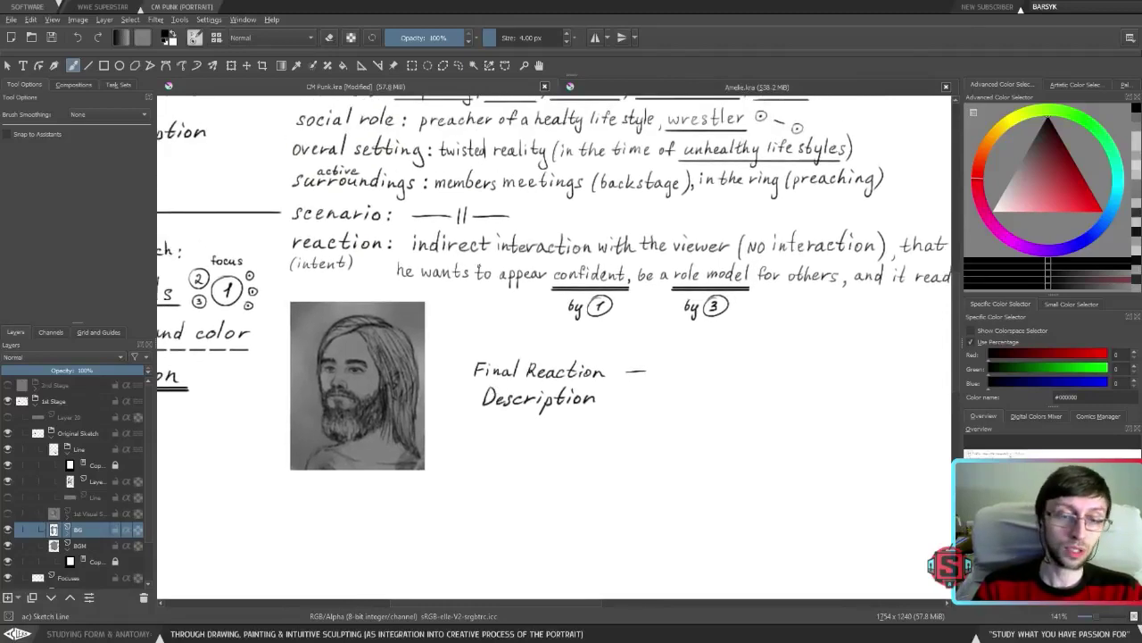
left_click_drag(528, 407, 419, 507)
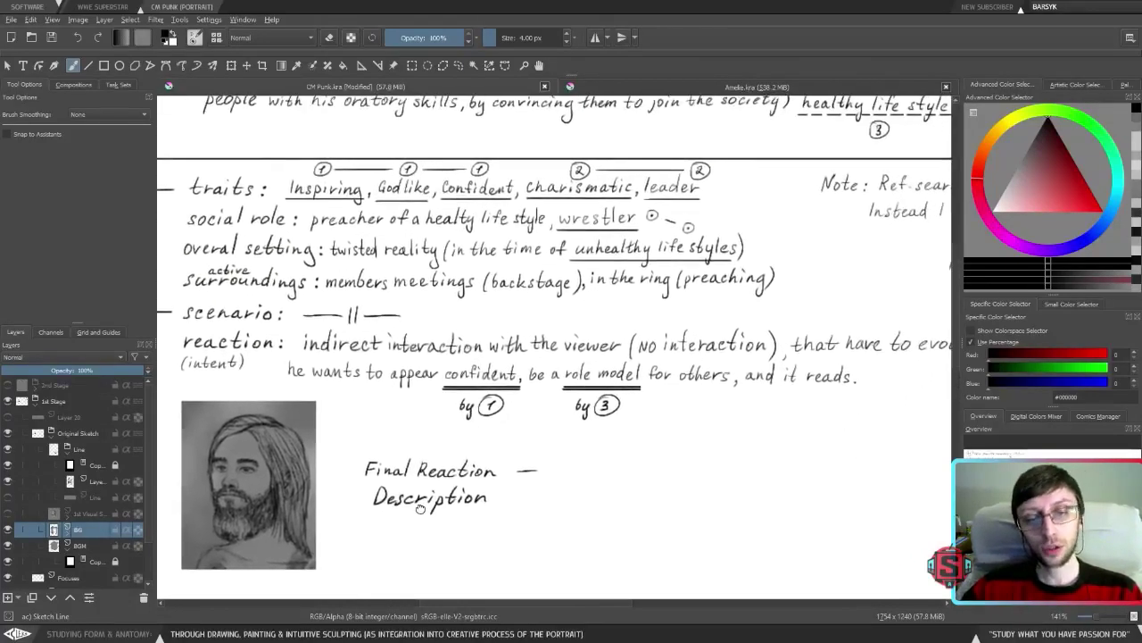
scroll(420, 508, "down", 4)
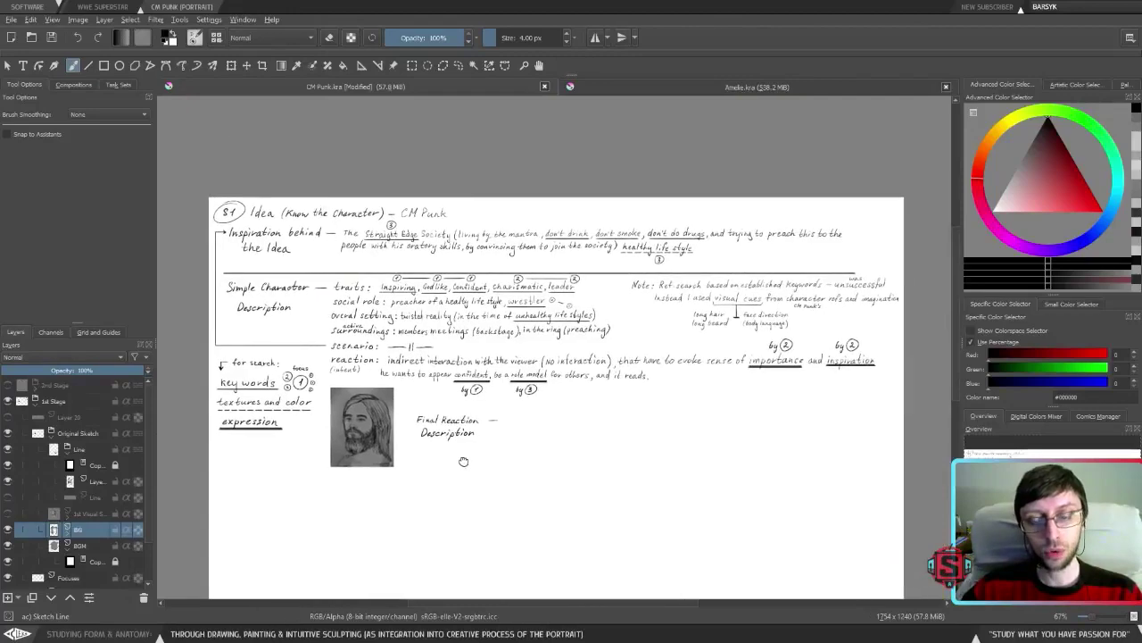
scroll(463, 461, "up", 4)
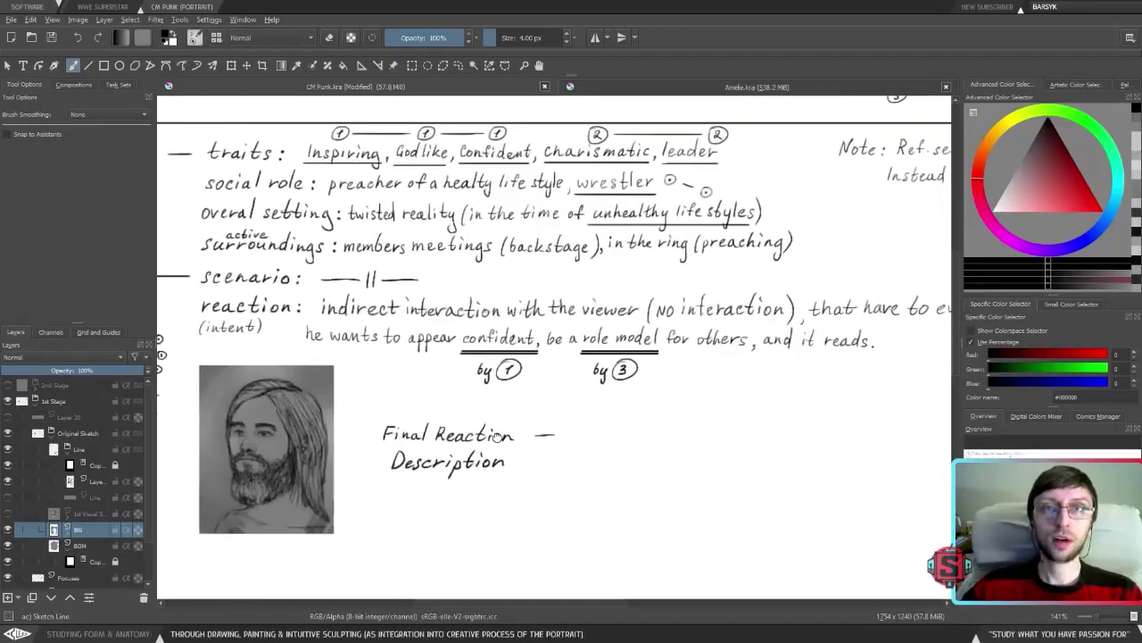
left_click_drag(496, 435, 526, 386)
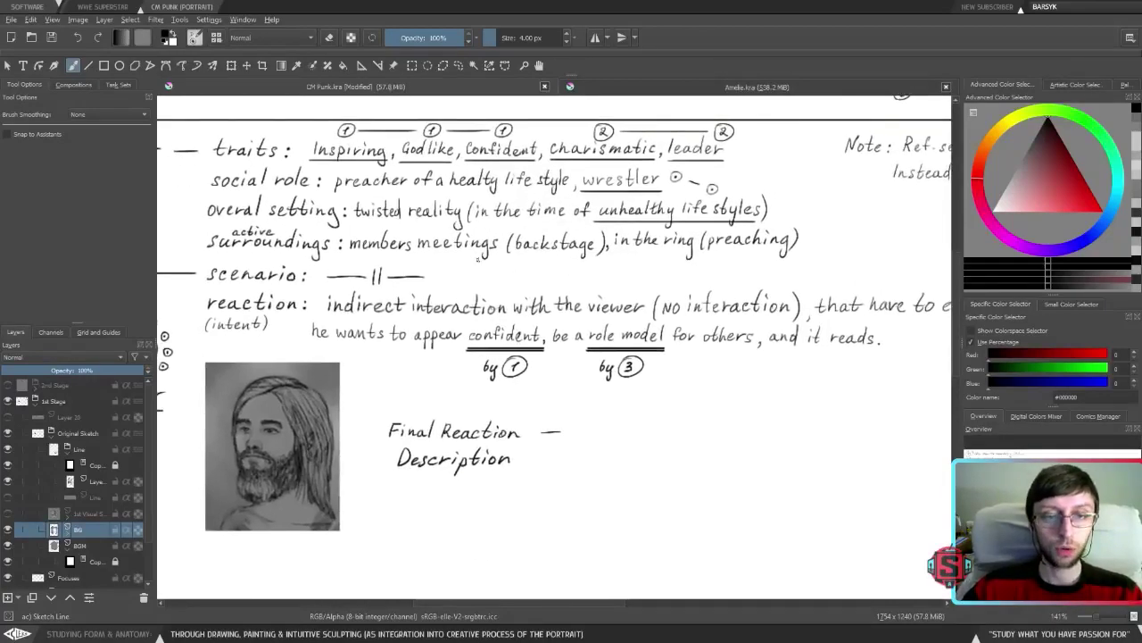
Mirror the view briefly to check proportions, then pan back to the portrait sketch.
key("m")
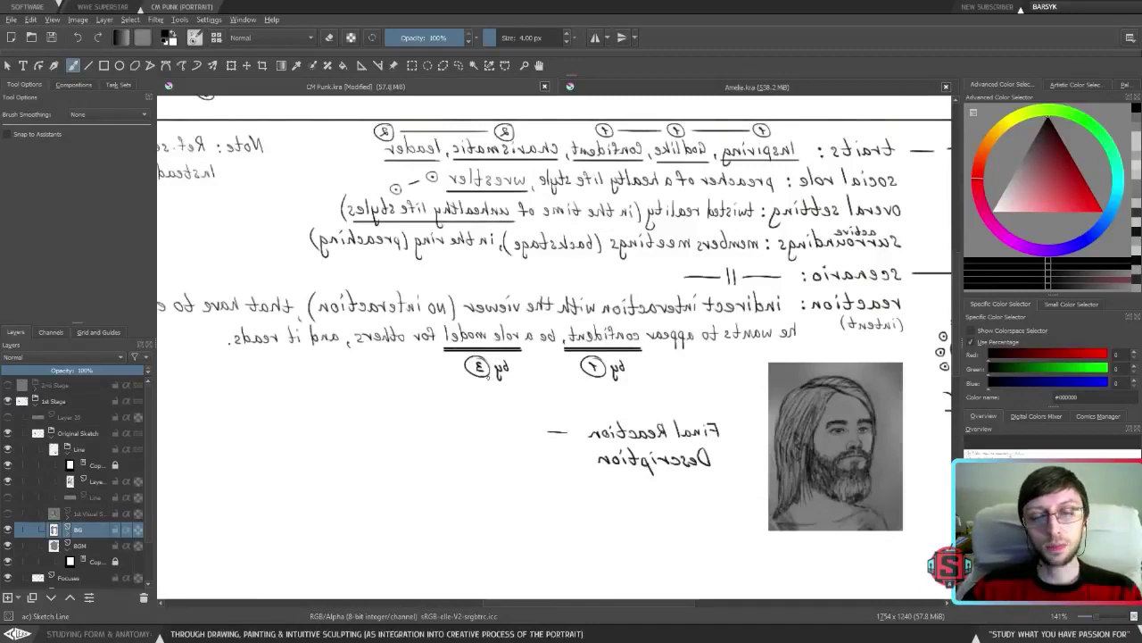
key("m")
scroll(406, 473, "up", 2)
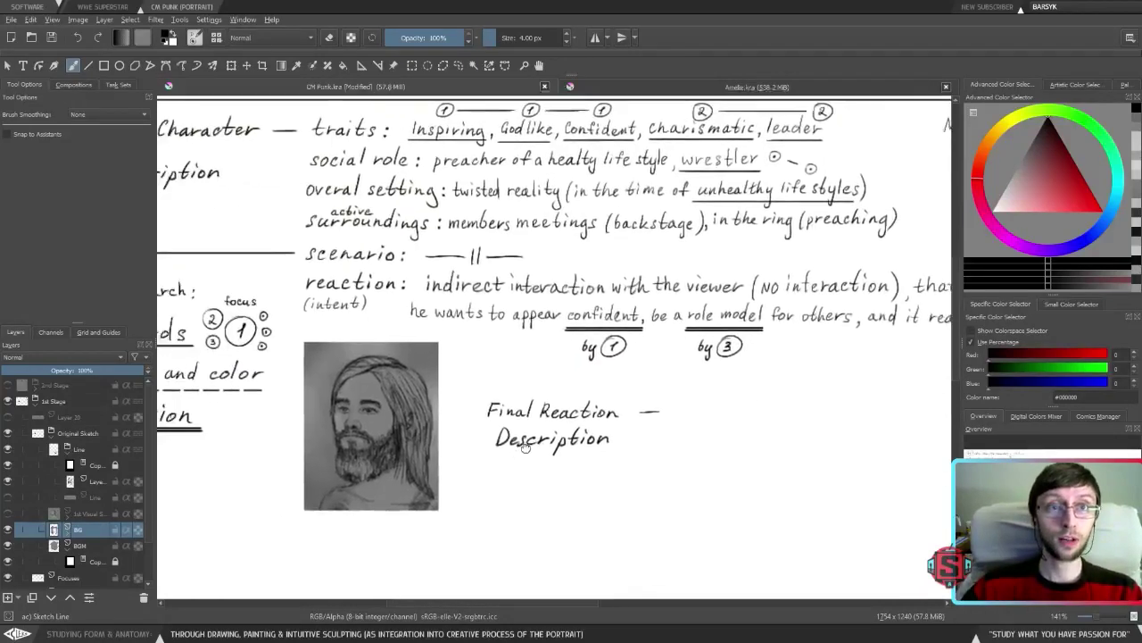
left_click_drag(397, 479, 396, 300)
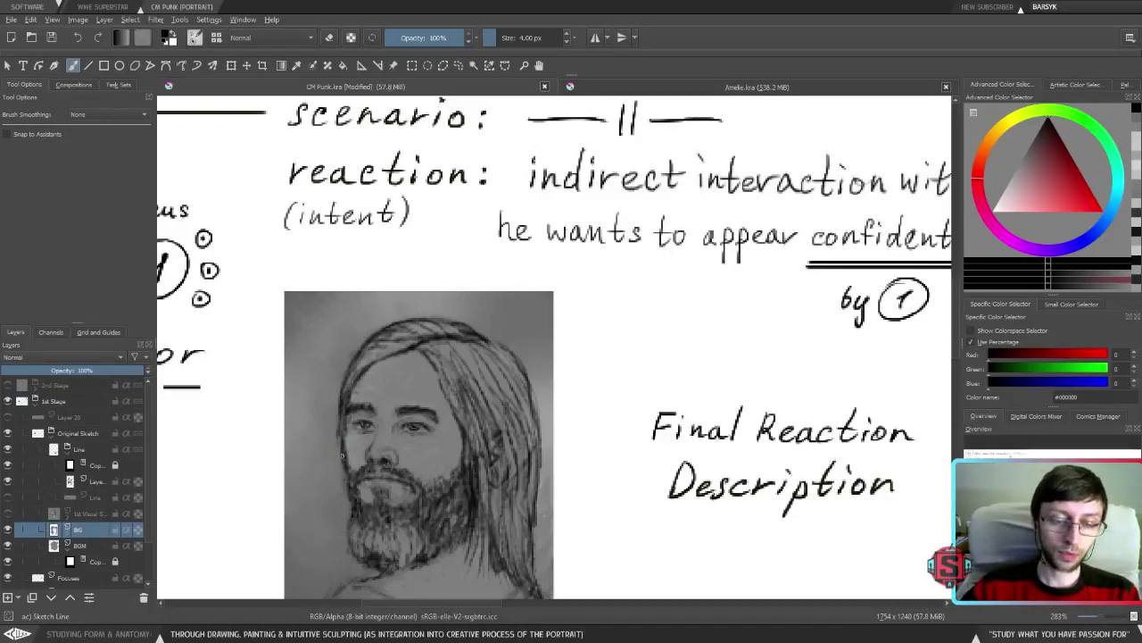
On the sketch line layer, darken the face's left edge and beard with dark strokes.
left_click(112, 482)
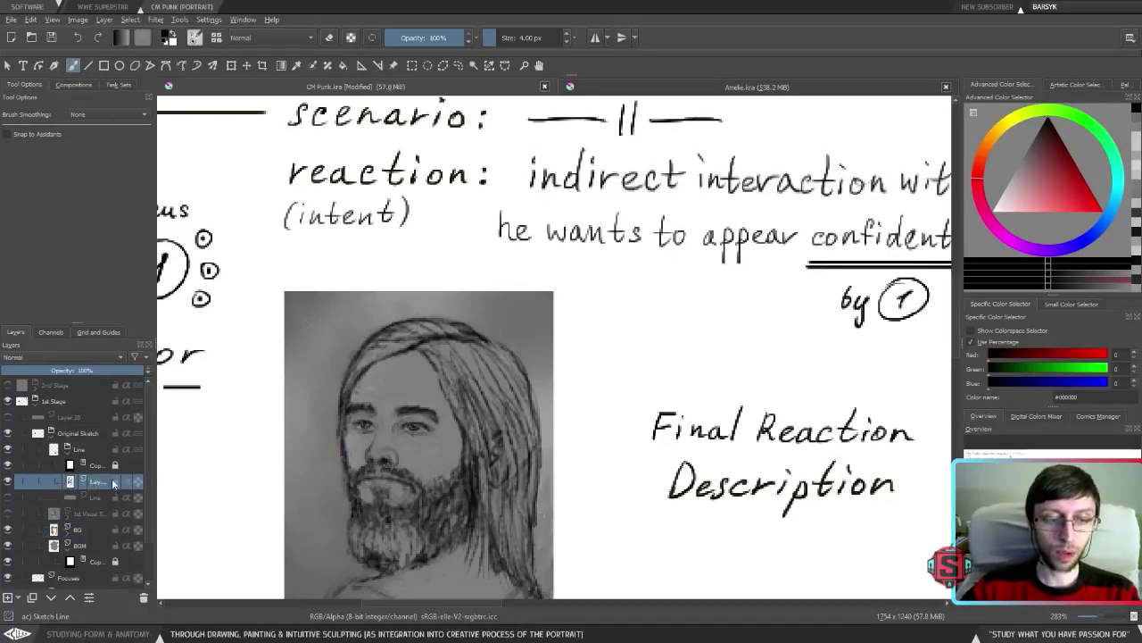
key("e")
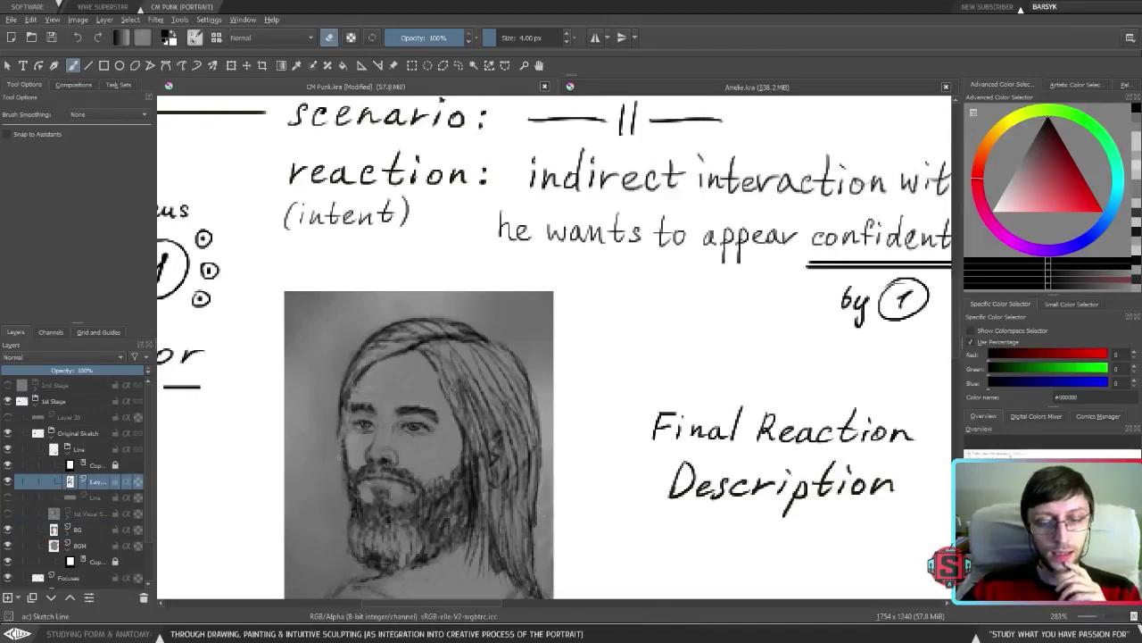
key("e")
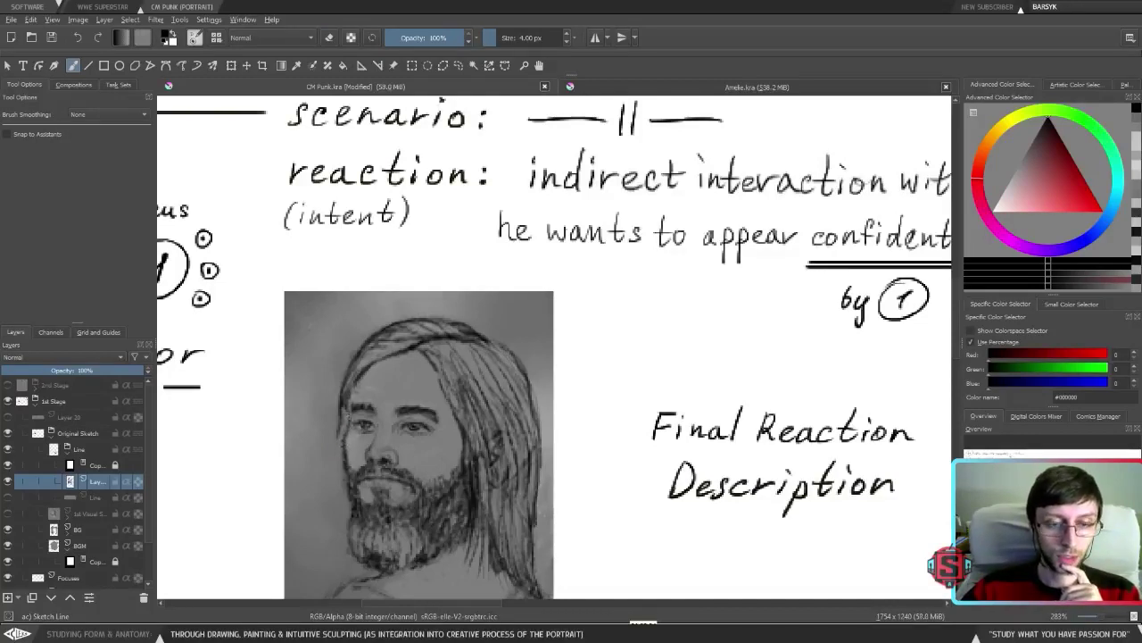
left_click_drag(349, 409, 352, 386)
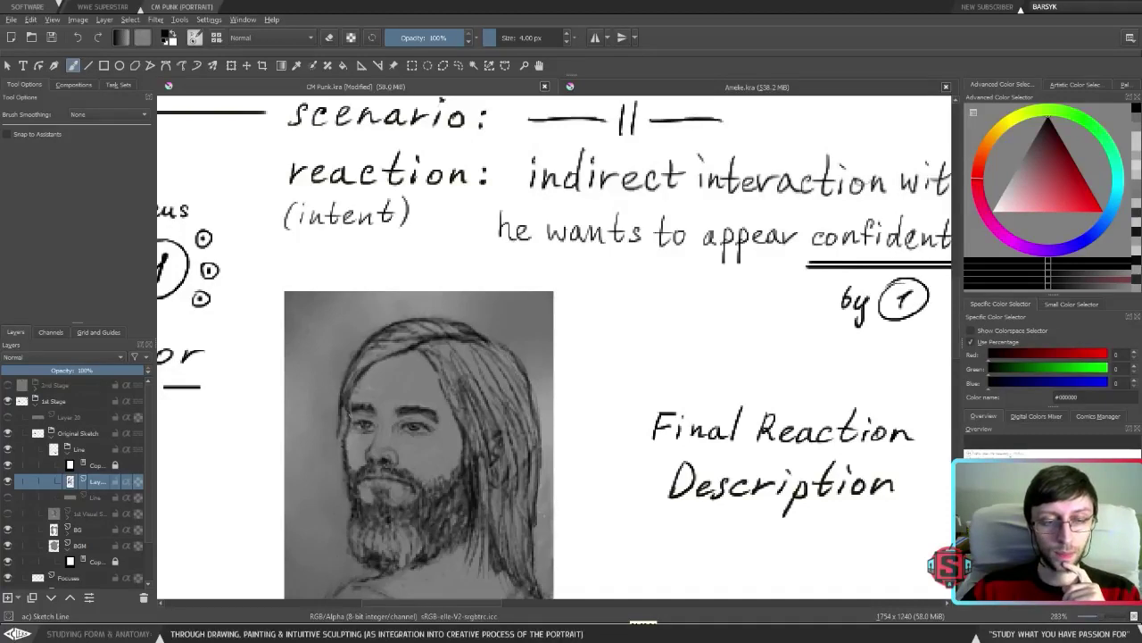
key("e")
key("e")
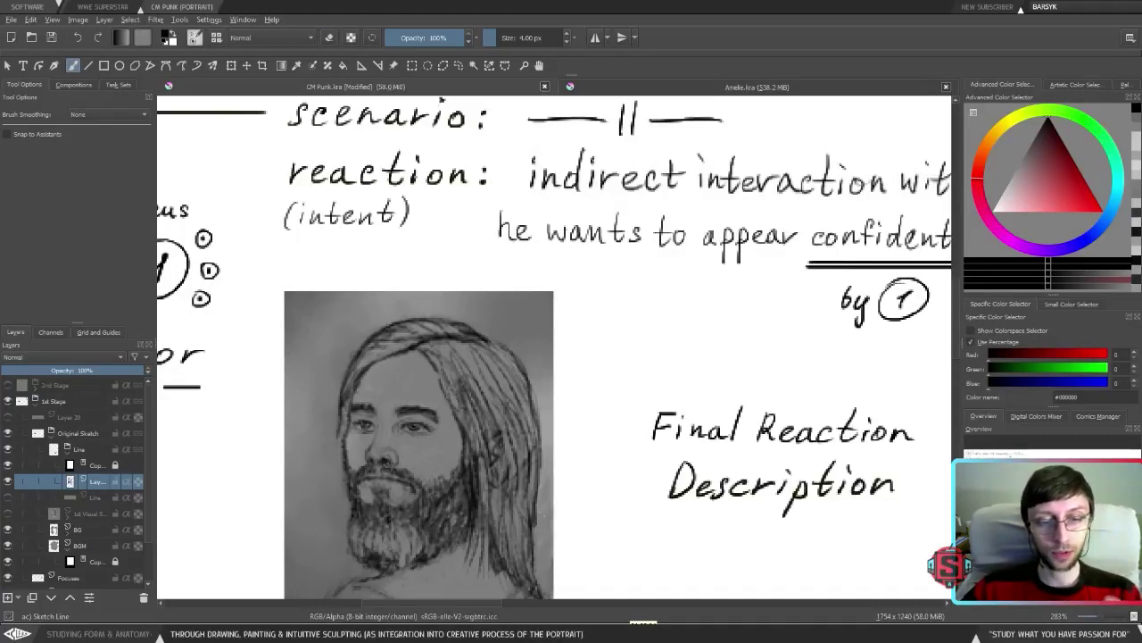
mouse_move(340, 434)
left_mouse_down()
mouse_move(338, 523)
mouse_move(380, 453)
mouse_move(376, 462)
left_mouse_up()
key("e")
key("e")
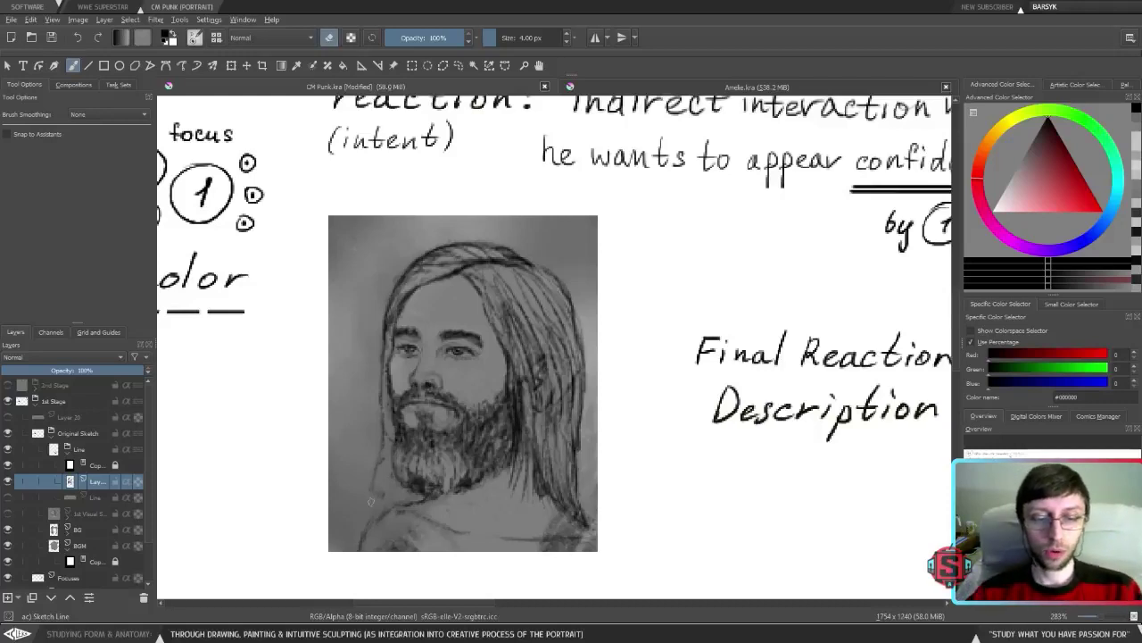
key("e")
key("e")
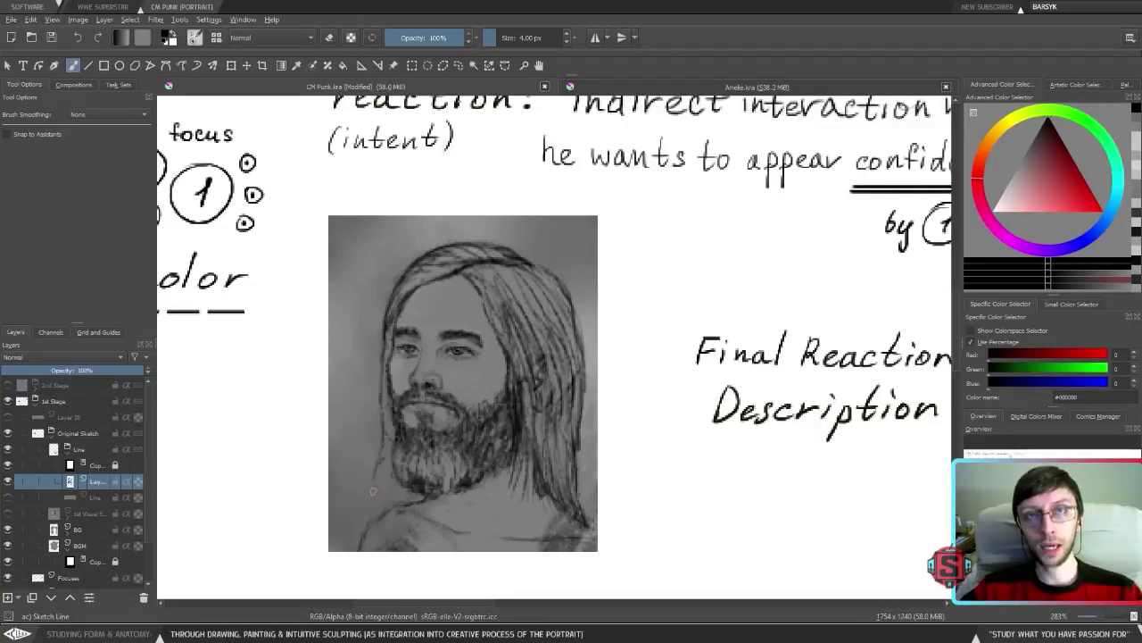
left_click_drag(389, 427, 387, 454)
key("e")
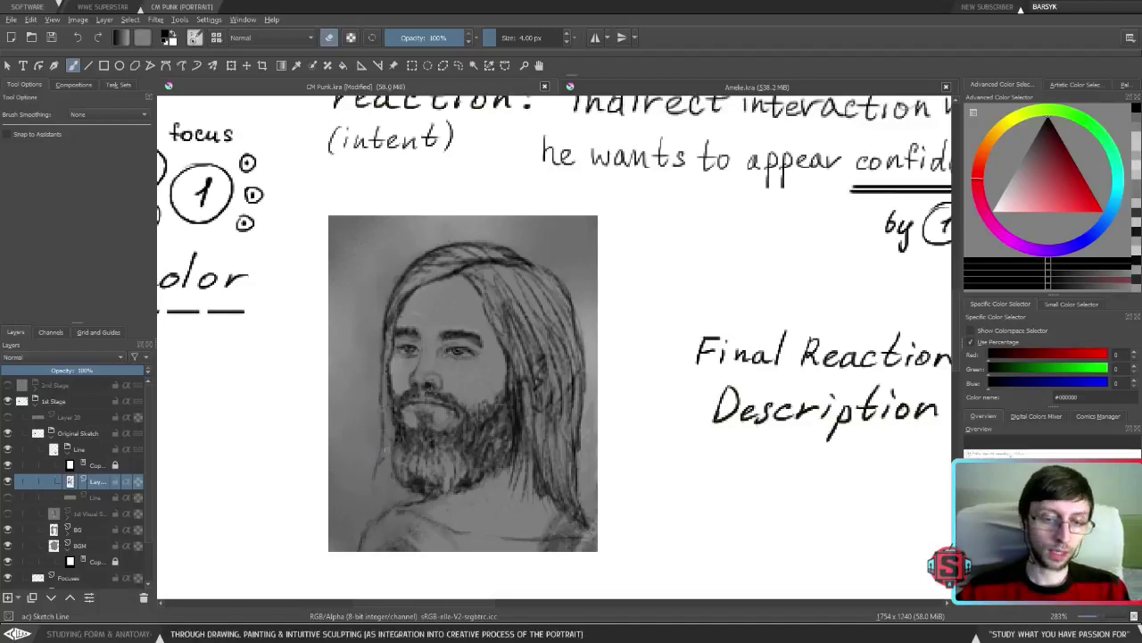
Check the portrait mirrored, then lasso and deselect an area along the face's left side.
key("minus")
key("minus")
key("m")
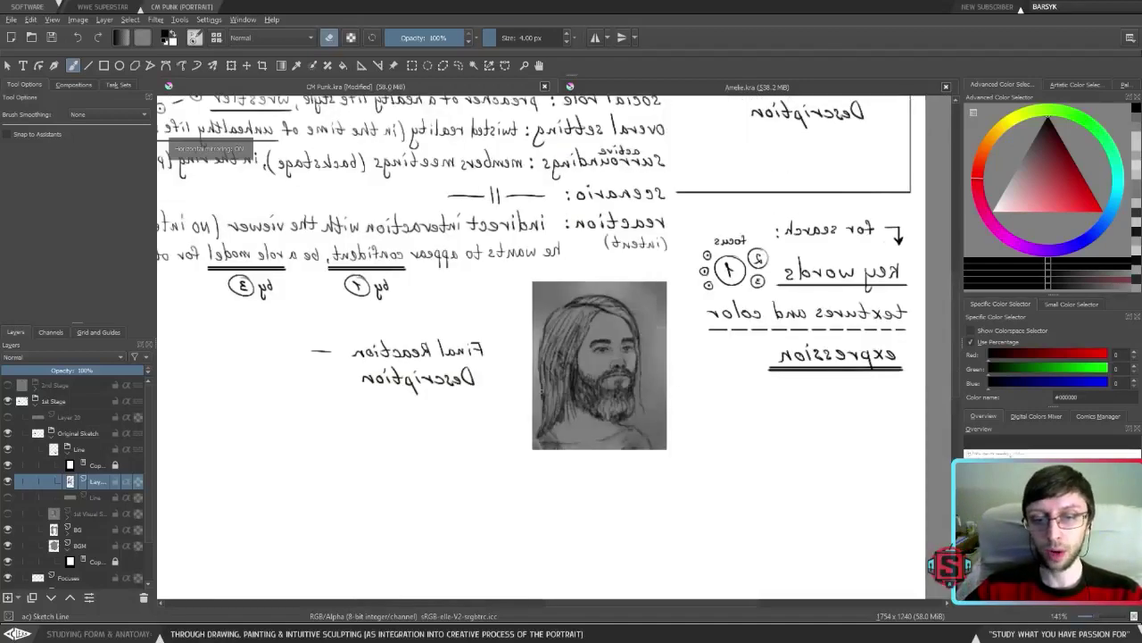
key("m")
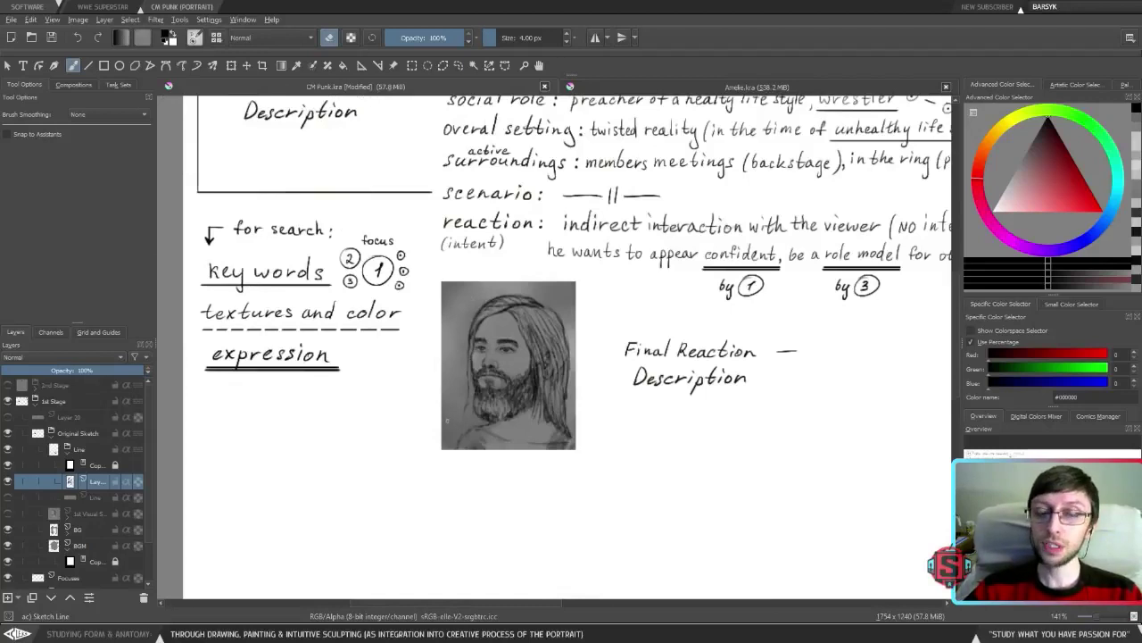
key("plus")
key("plus")
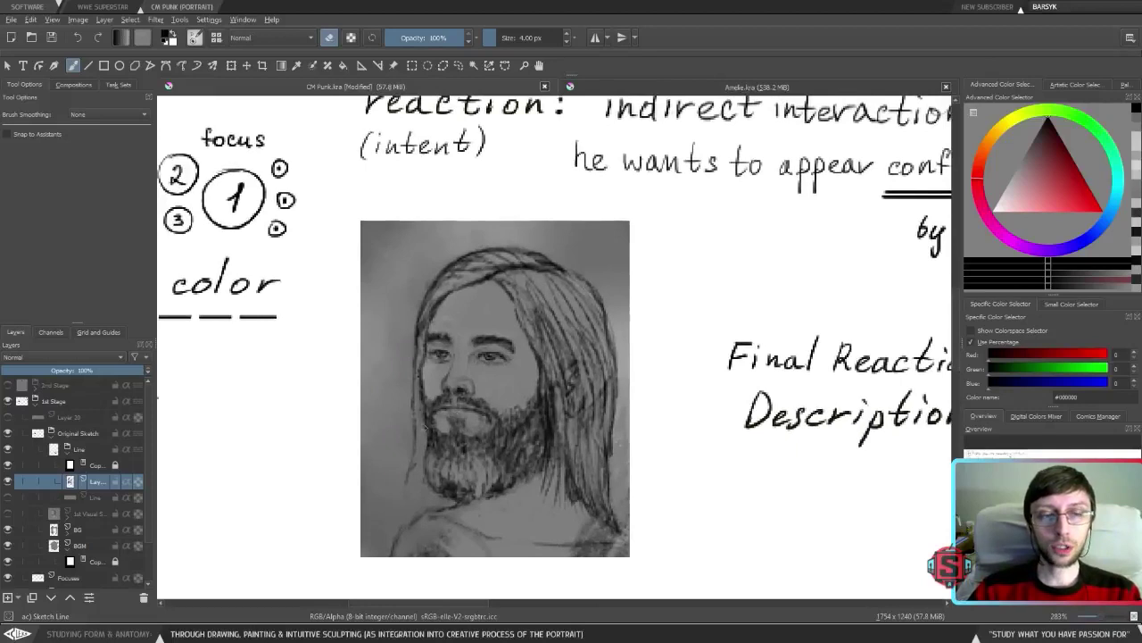
key("l")
mouse_move(420, 396)
left_mouse_down()
mouse_move(414, 350)
mouse_move(413, 364)
left_mouse_up()
key("ctrl+shift+a")
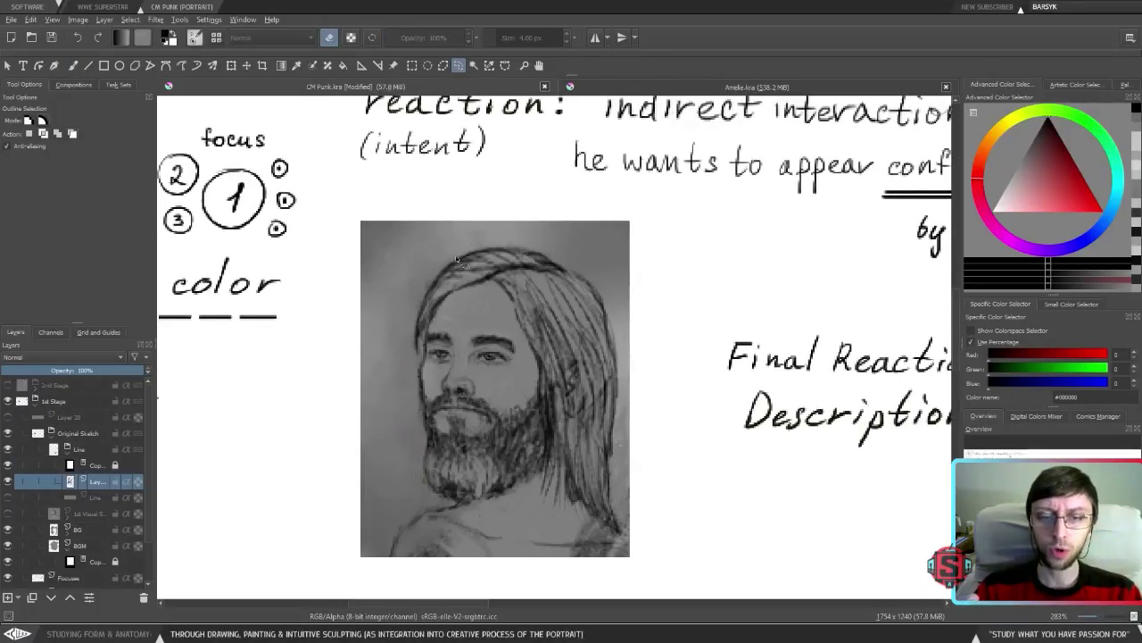
key("b")
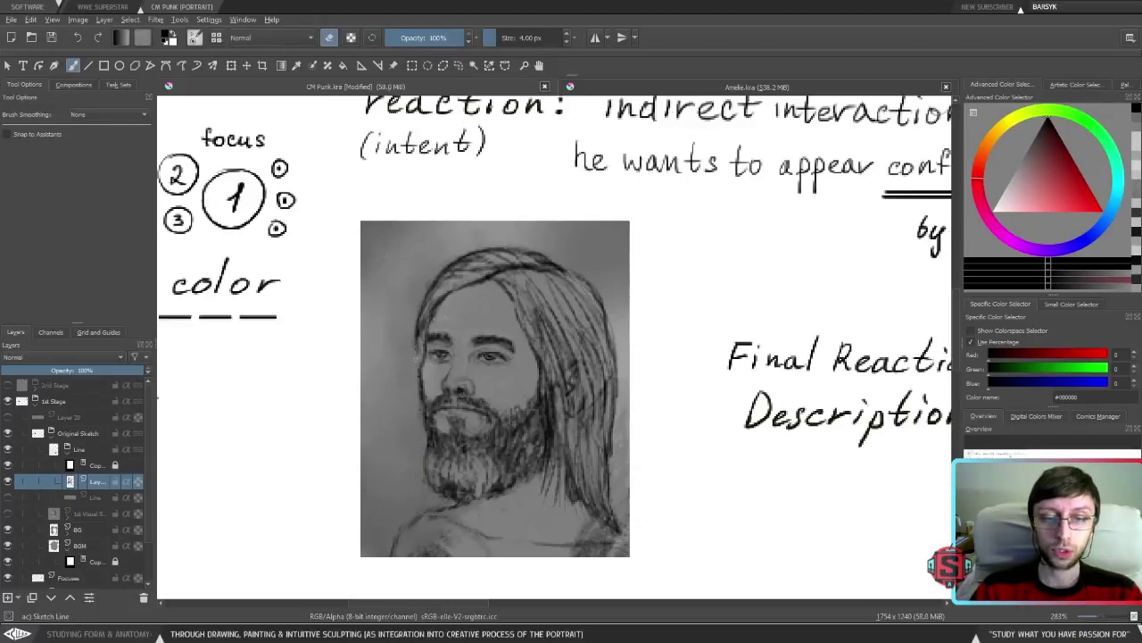
key("e")
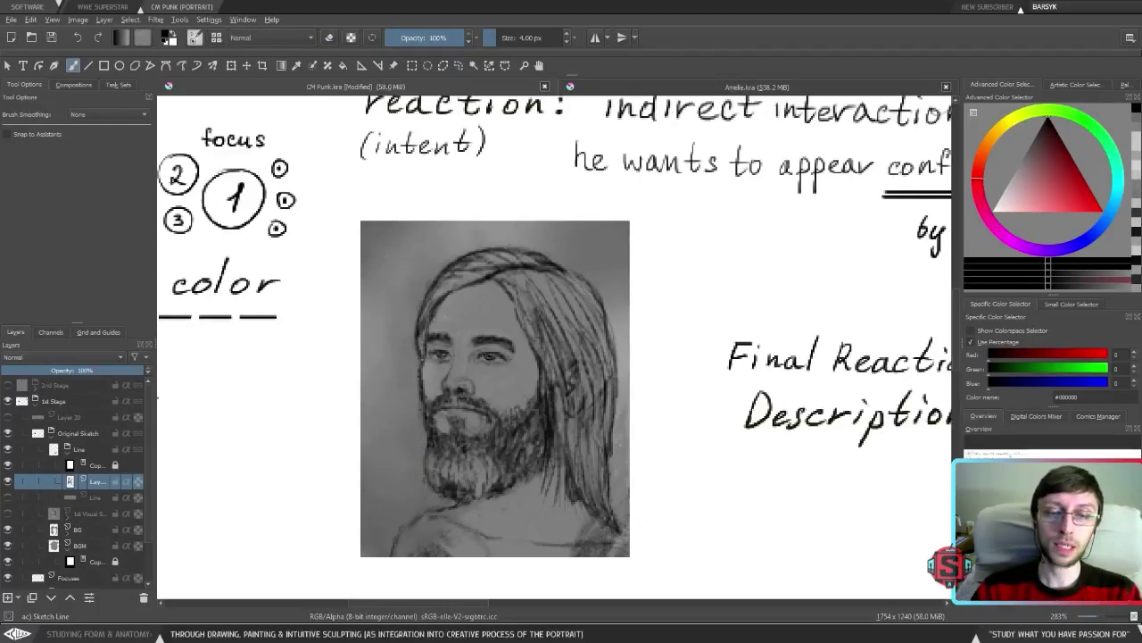
Recheck the mirrored portrait and alternate erasing and painting on the beard.
key("minus")
key("minus")
key("m")
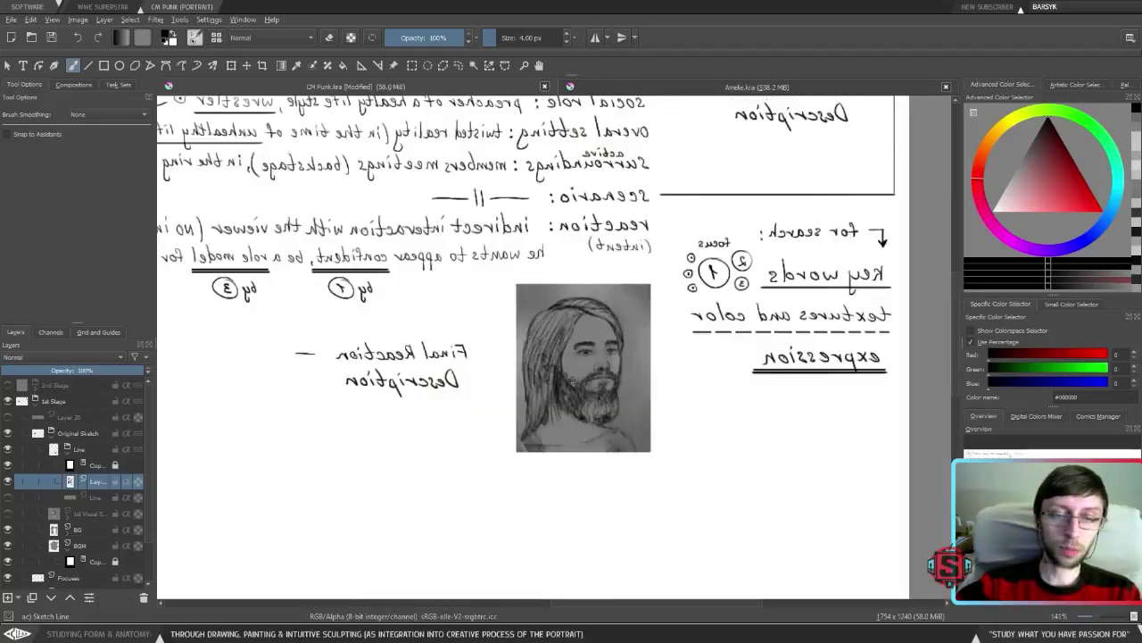
key("m")
key("minus")
key("minus")
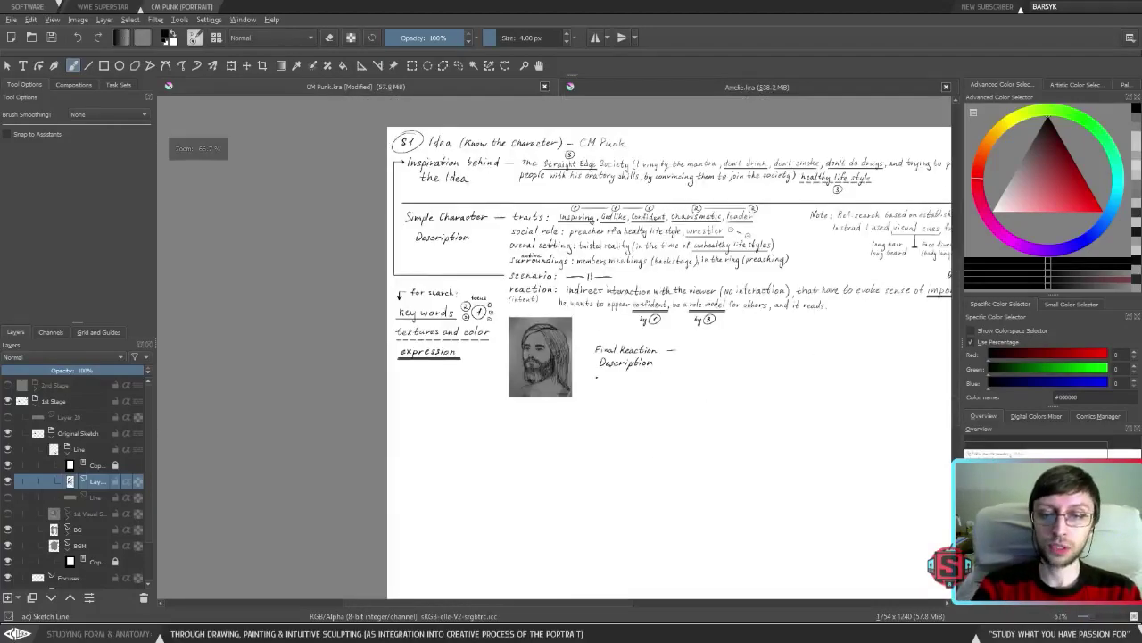
key("plus")
key("plus")
key("plus")
key("plus")
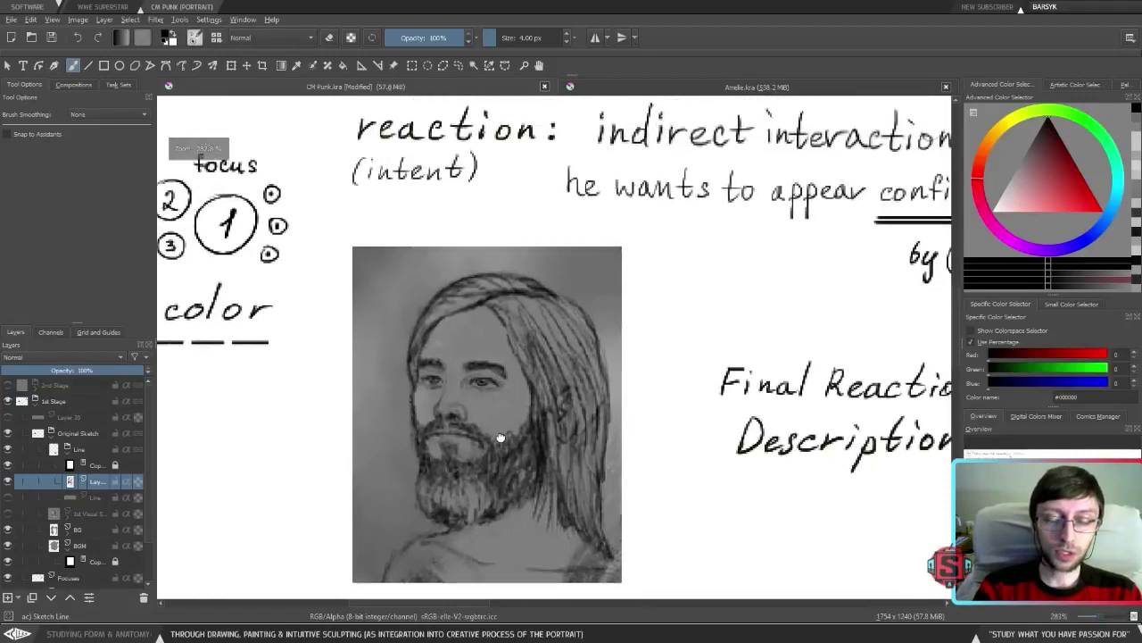
key("e")
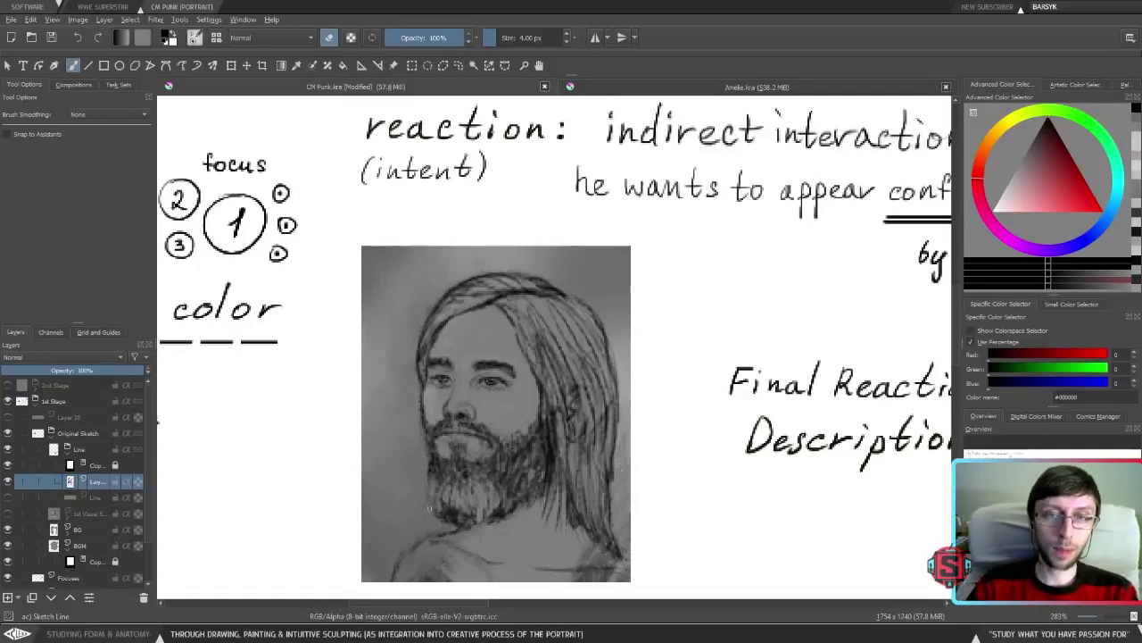
key("e")
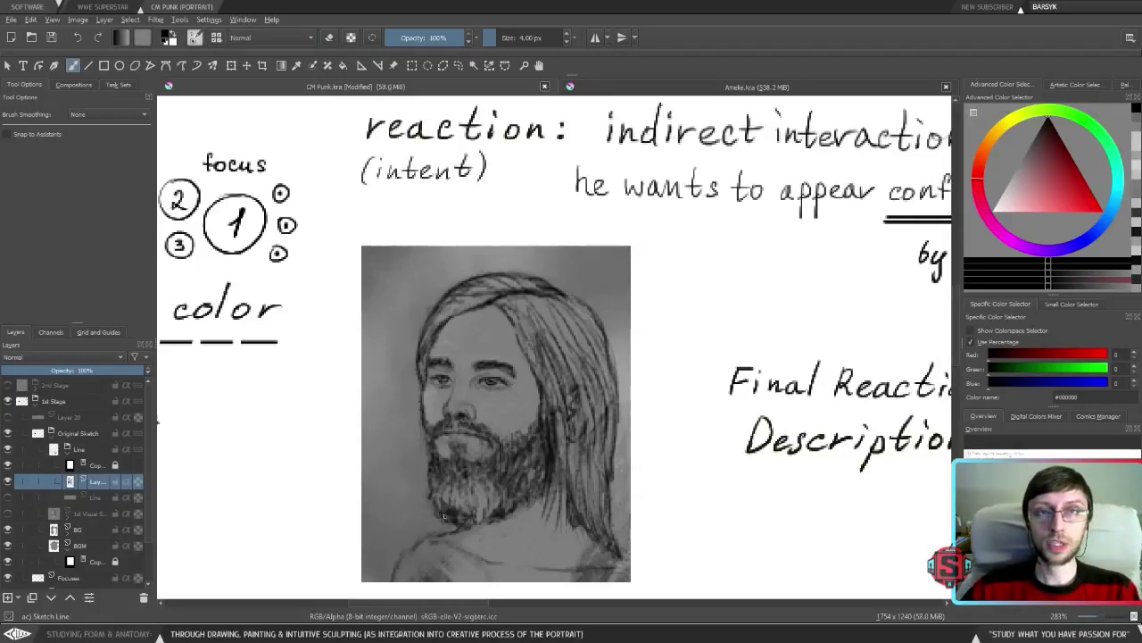
key("e")
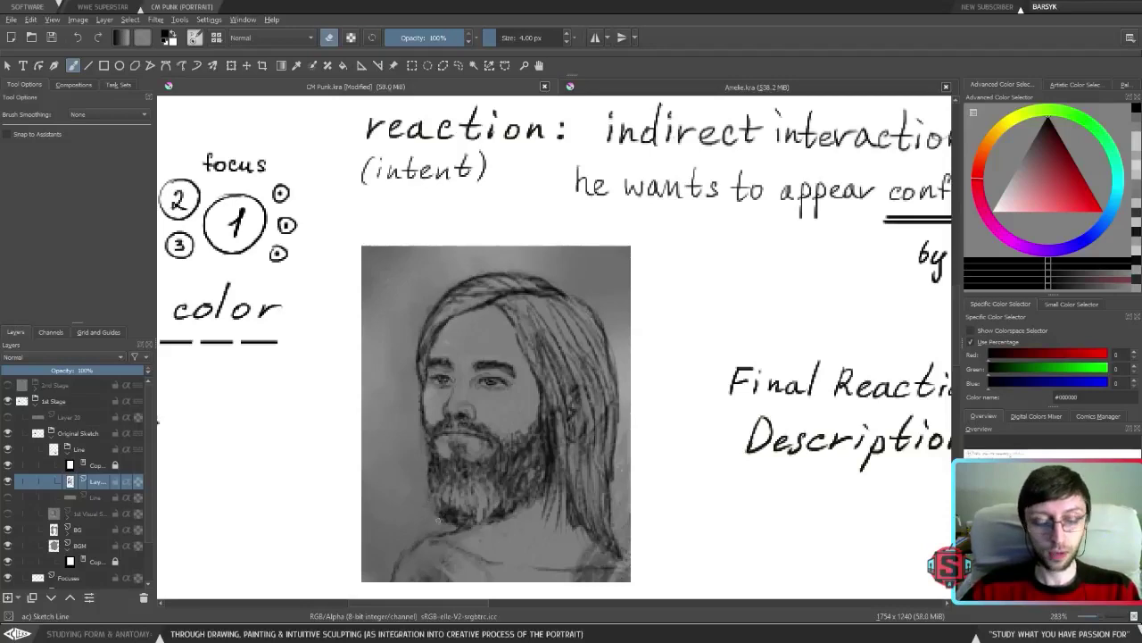
key("e")
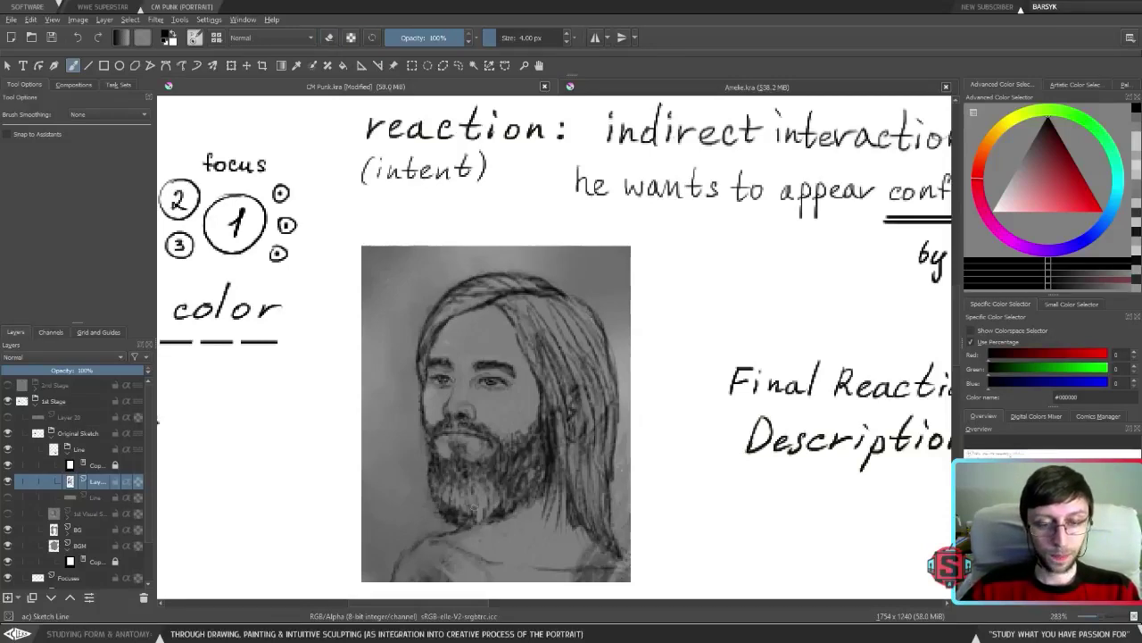
Zoom in on the bearded face and shrink the brush to 2 px for fine strokes.
key("minus")
key("minus")
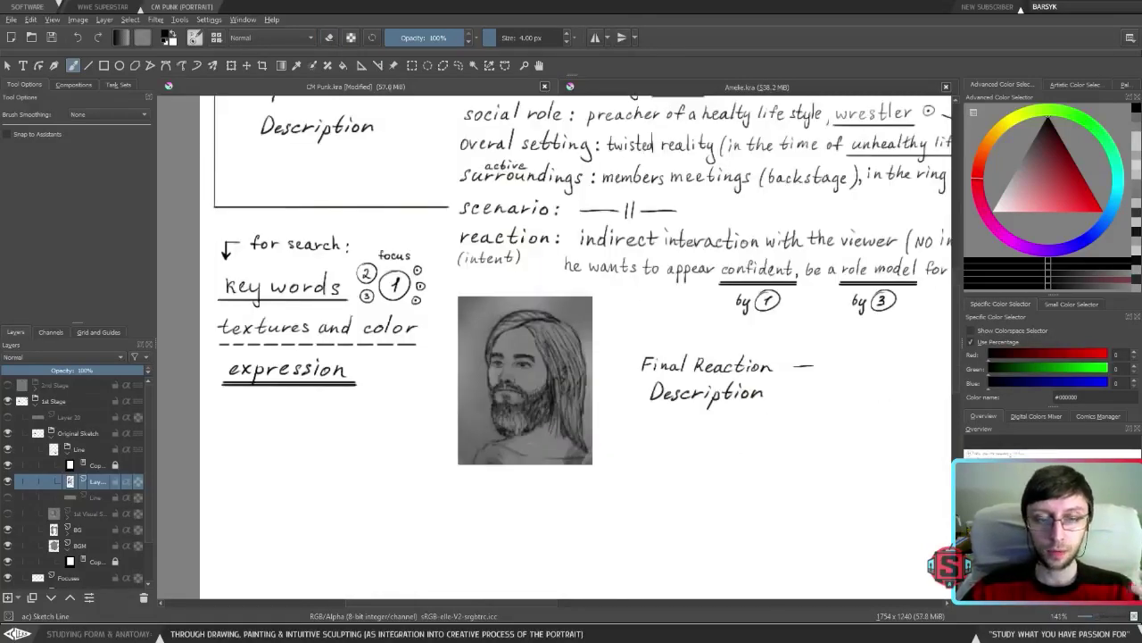
key("m")
key("m")
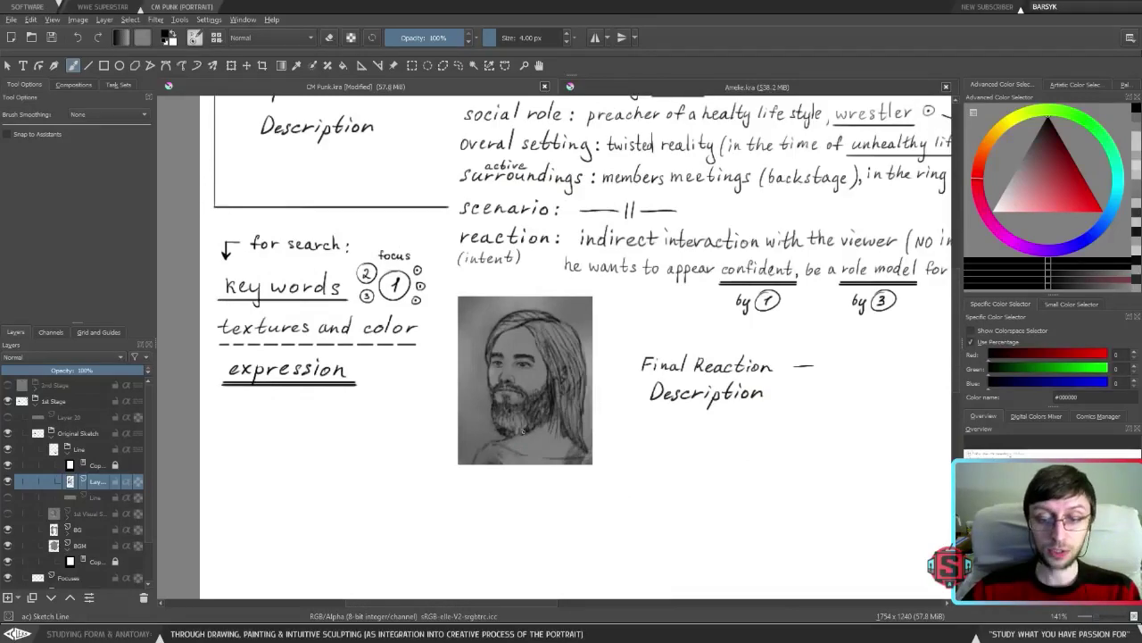
key("plus")
key("plus")
left_click_drag(431, 483, 415, 444)
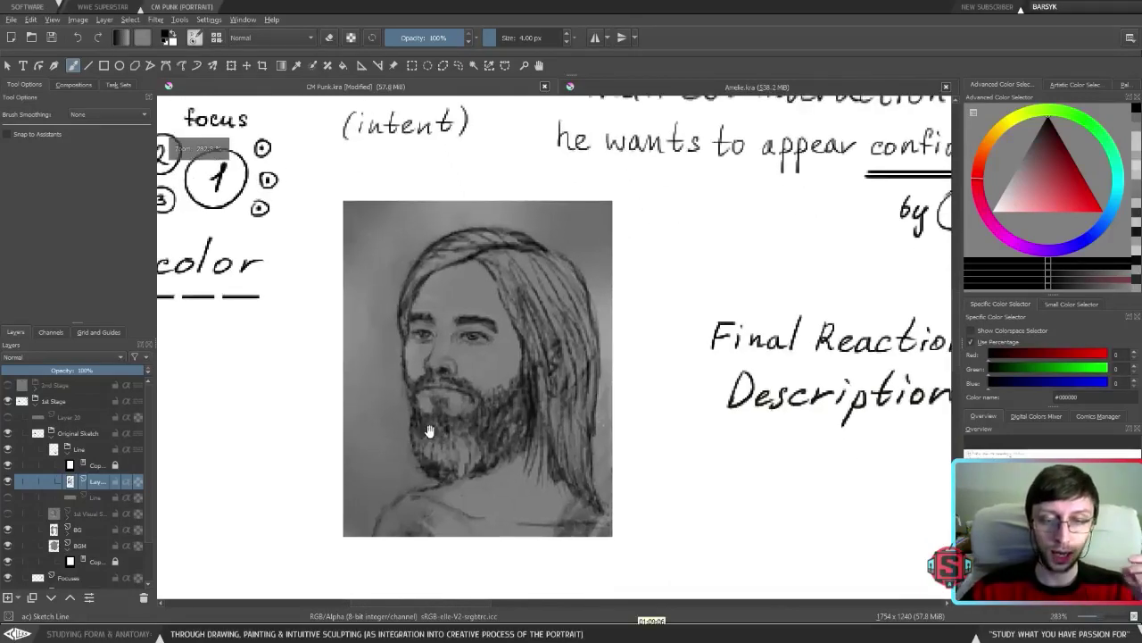
key("bracketleft")
key("bracketleft")
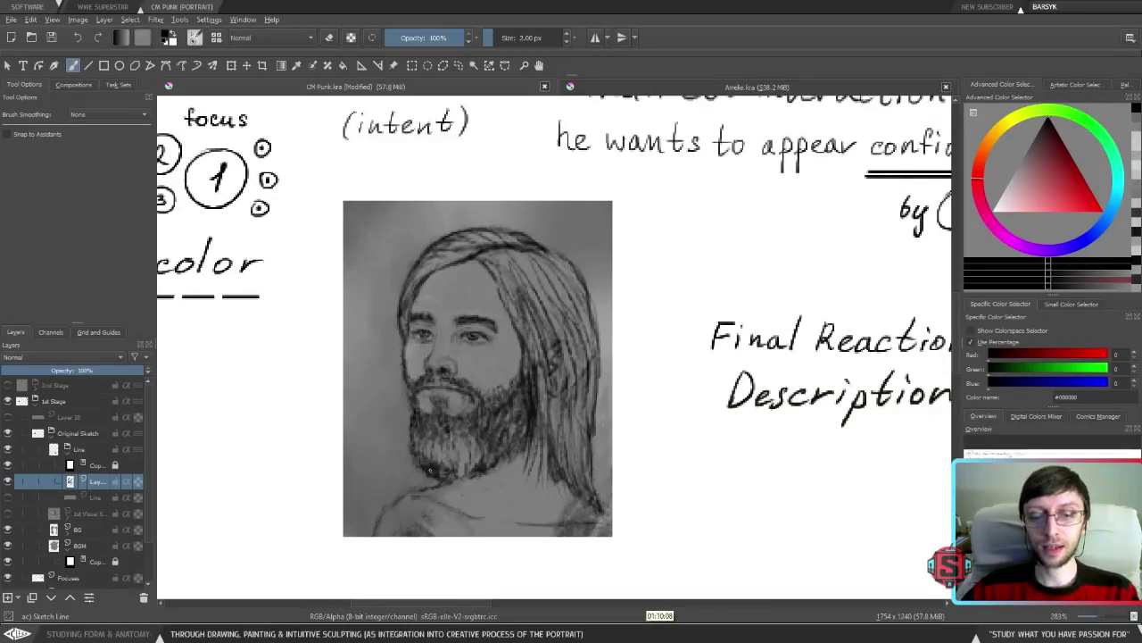
Add a short dark stroke to the beard and check the mirrored proportions.
mouse_move(430, 459)
left_mouse_down()
mouse_move(431, 449)
mouse_move(459, 476)
left_mouse_up()
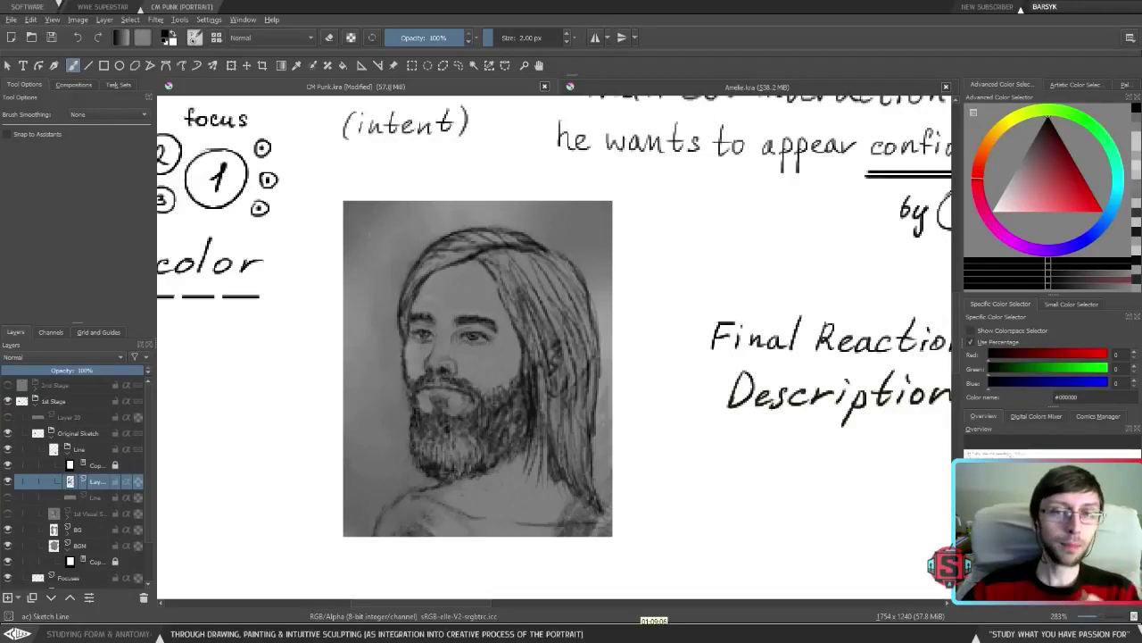
key("minus")
key("minus")
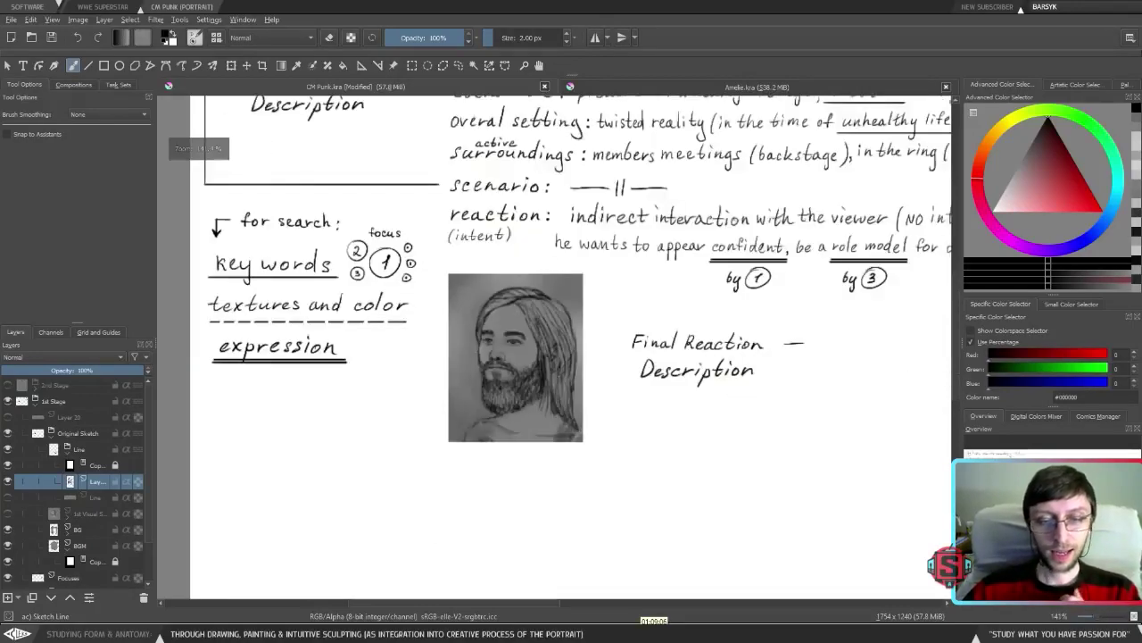
key("m")
key("m")
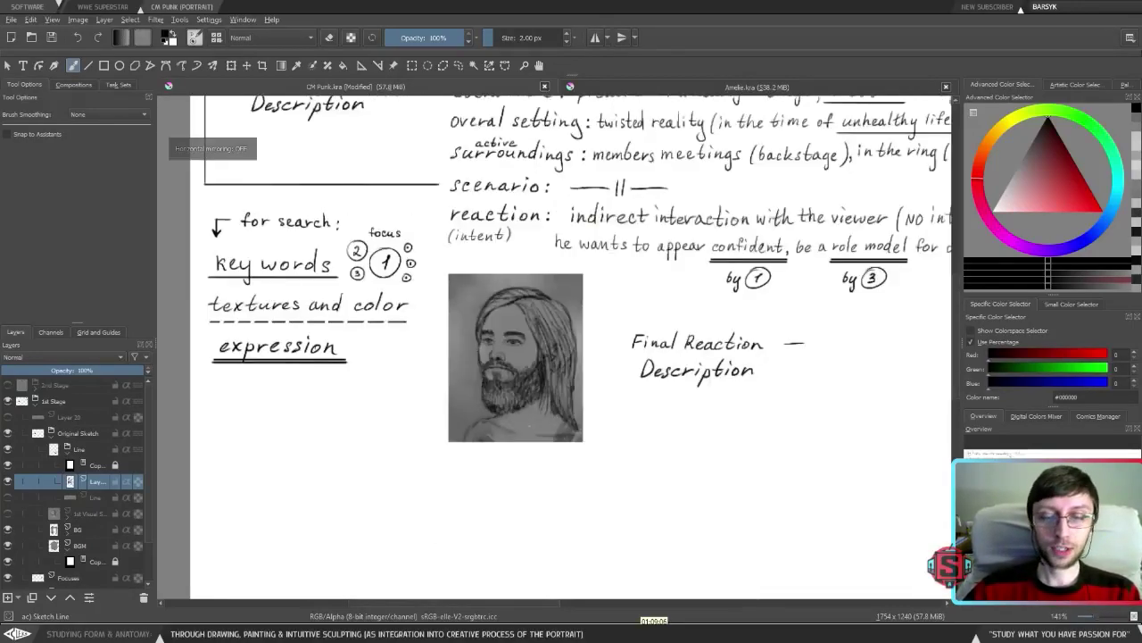
key("plus")
key("plus")
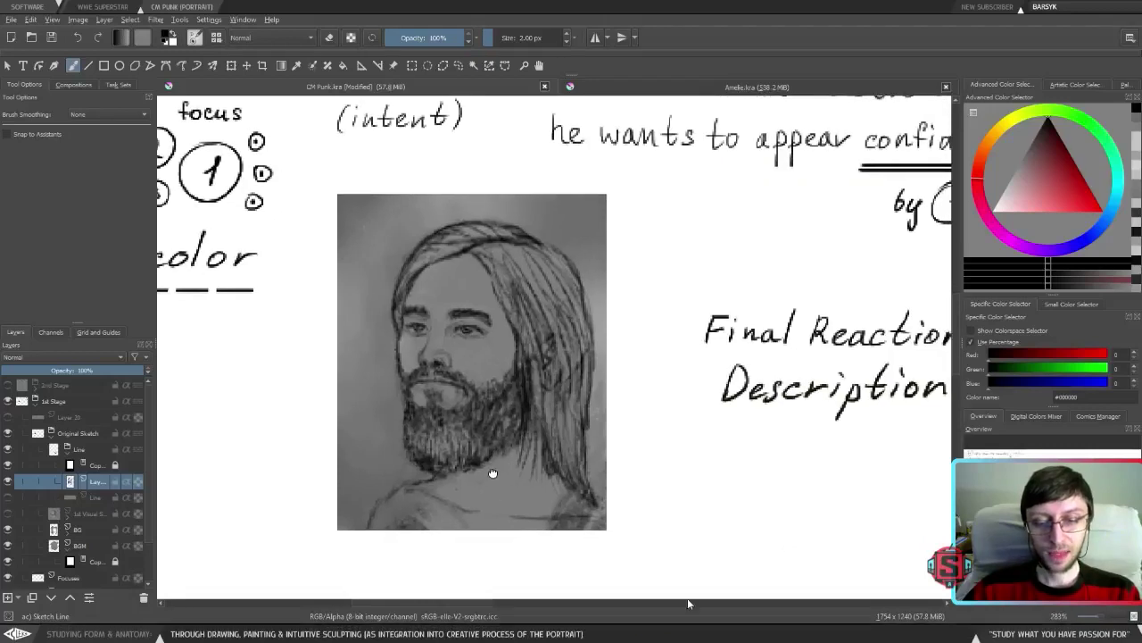
Lasso the shoulder area below the beard and move it slightly upward.
key("l")
mouse_move(475, 490)
left_mouse_down()
mouse_move(390, 468)
mouse_move(359, 476)
mouse_move(343, 519)
mouse_move(363, 557)
mouse_move(431, 571)
mouse_move(564, 572)
mouse_move(623, 554)
mouse_move(614, 499)
mouse_move(589, 491)
mouse_move(589, 506)
mouse_move(572, 506)
mouse_move(505, 477)
left_mouse_up()
key("t")
left_click_drag(579, 518, 577, 510)
key("ctrl+shift+a")
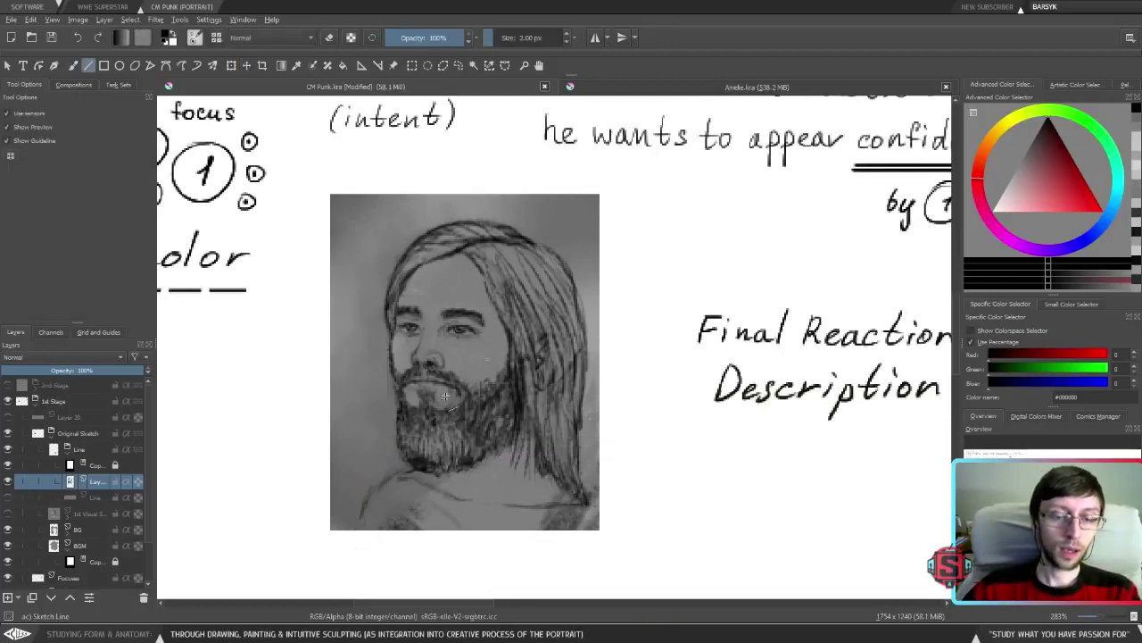
key("b")
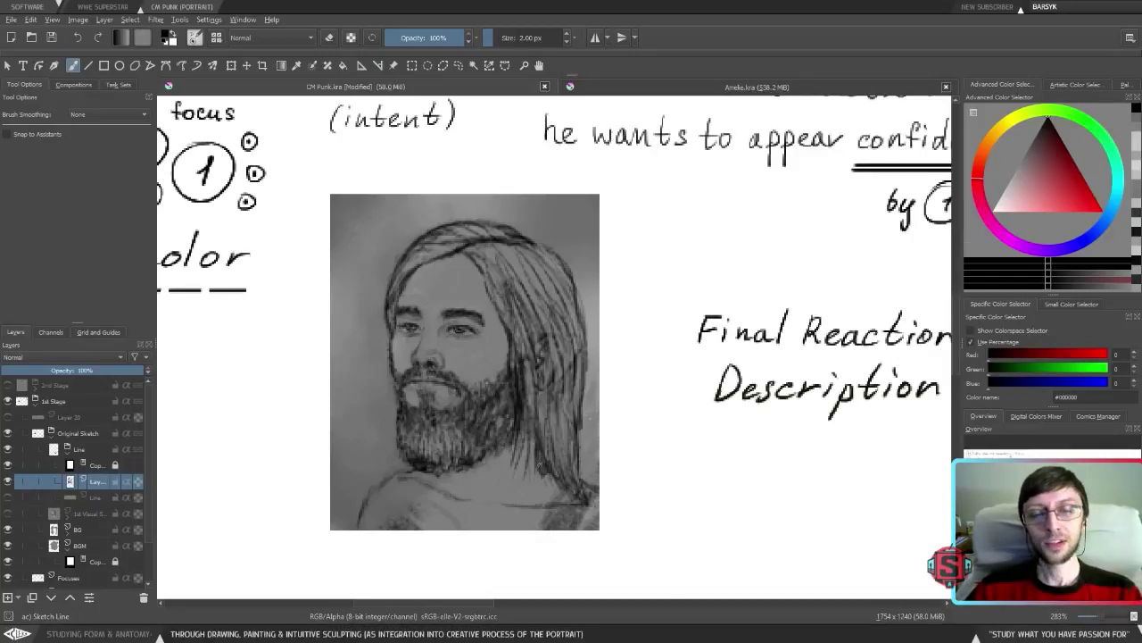
Compare the page mirrored and unmirrored, then pan to the portrait and left-side notes.
key("minus")
key("minus")
key("minus")
key("minus")
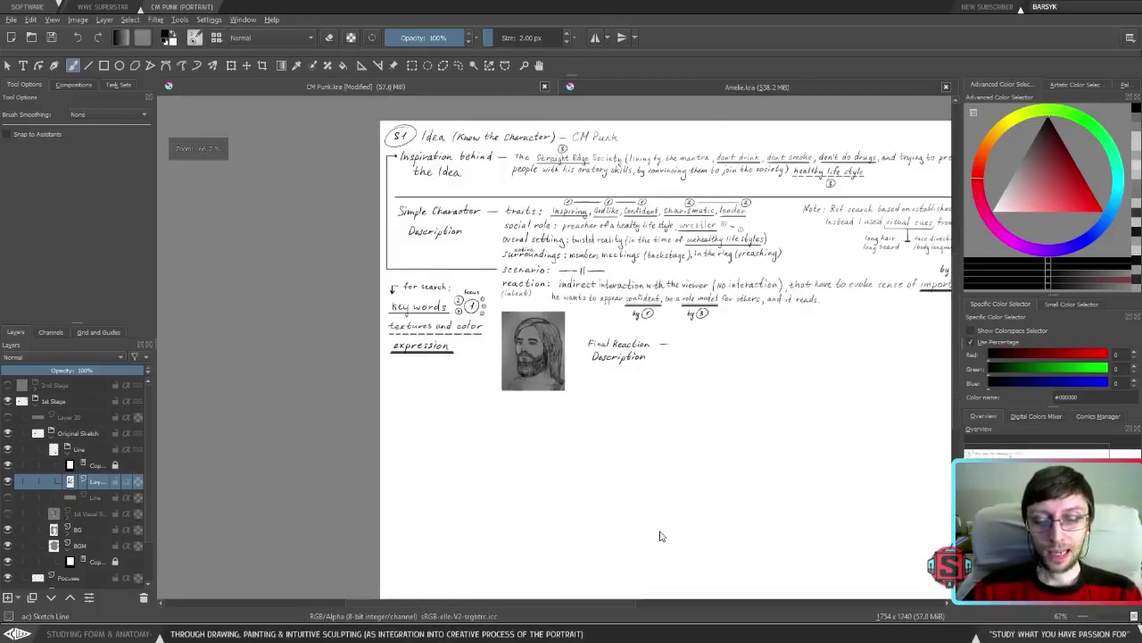
key("m")
key("m")
key("m")
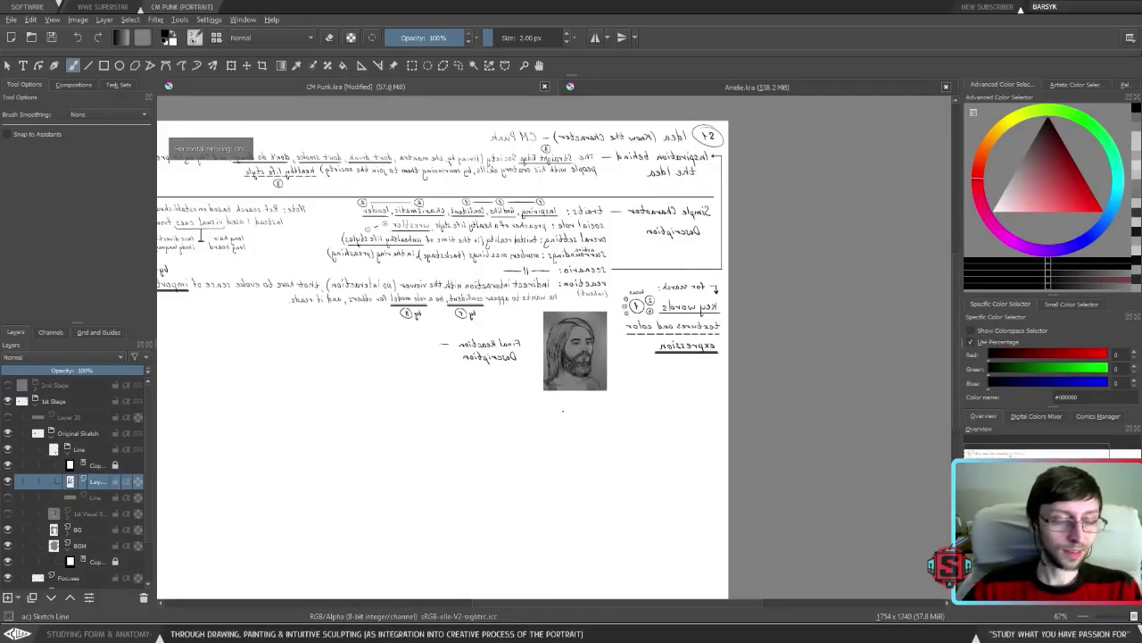
key("m")
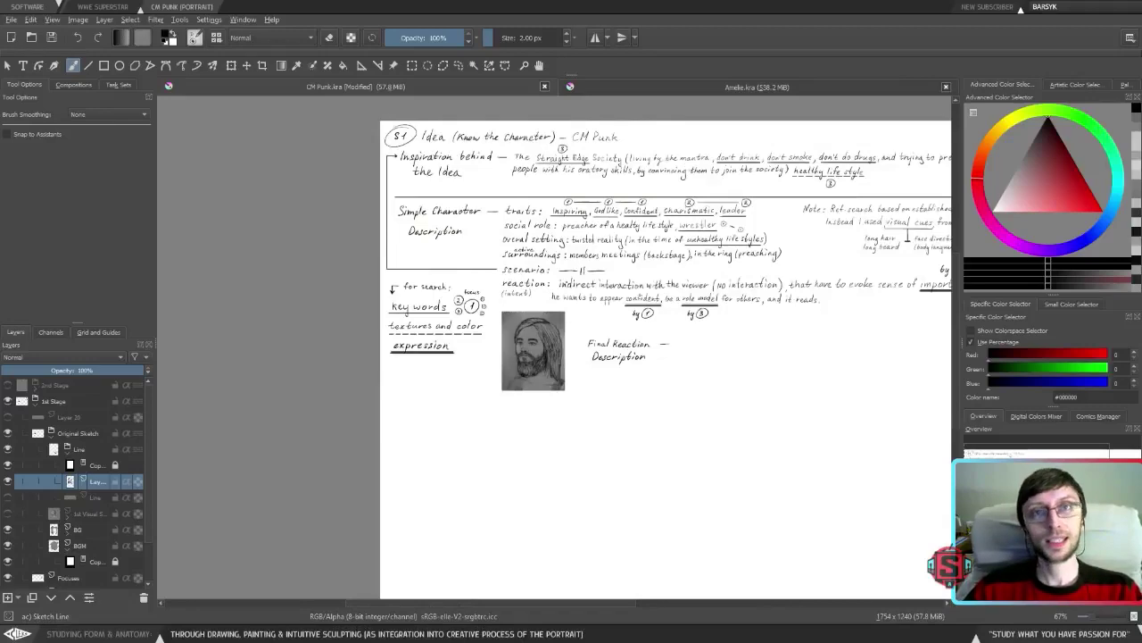
key("m")
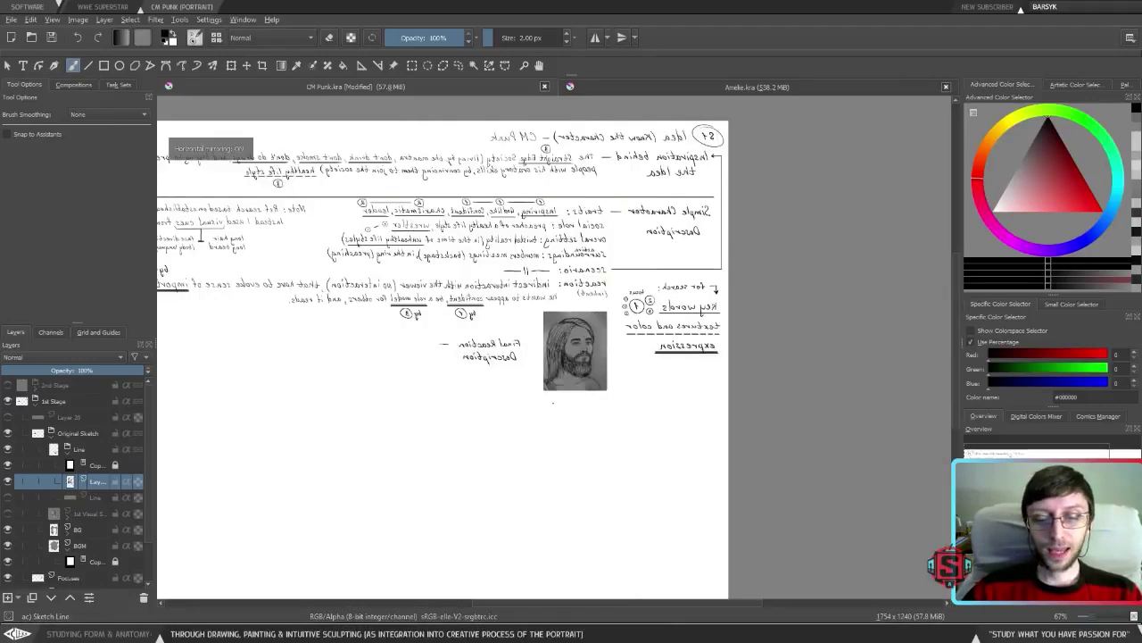
key("plus")
key("plus")
left_click_drag(599, 434, 438, 472)
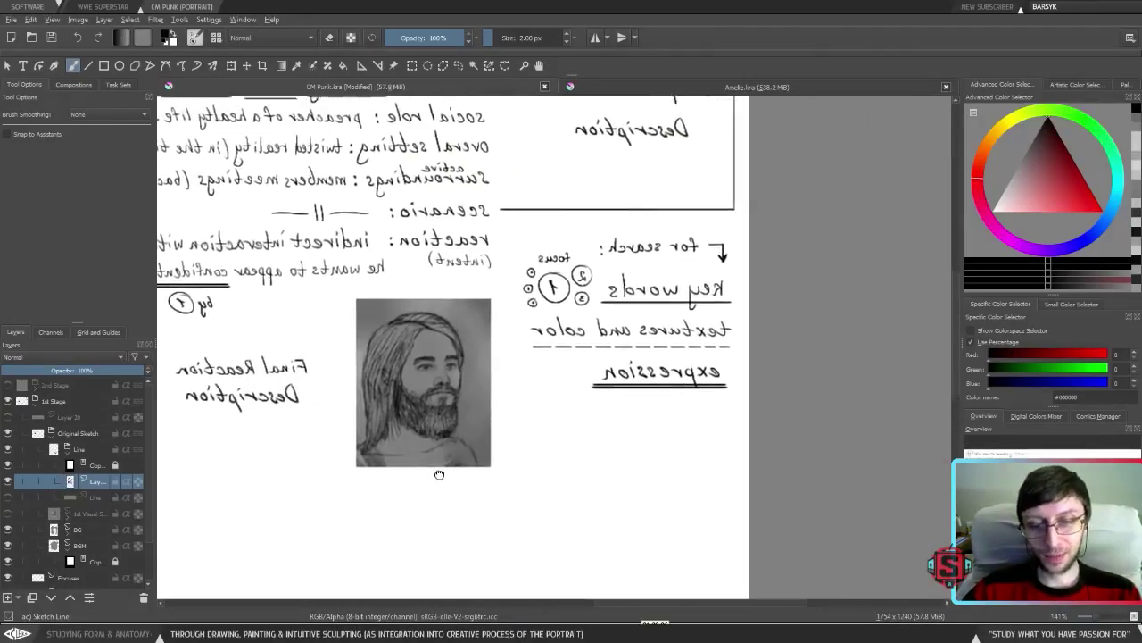
key("m")
mouse_move(634, 466)
left_mouse_down()
mouse_move(416, 454)
mouse_move(394, 463)
left_mouse_up()
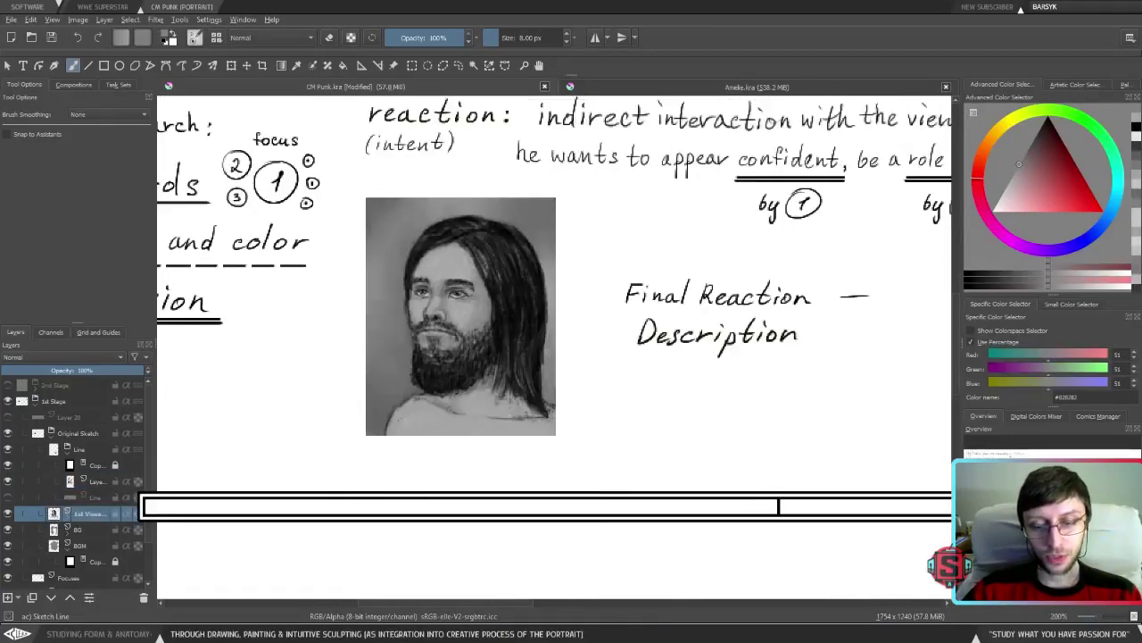
Zoom in on the face, shrink the brush for detail, and clear the leftover selection.
scroll(426, 247, "up", 5)
key("Page_Up")
key("Page_Up")
key("[")
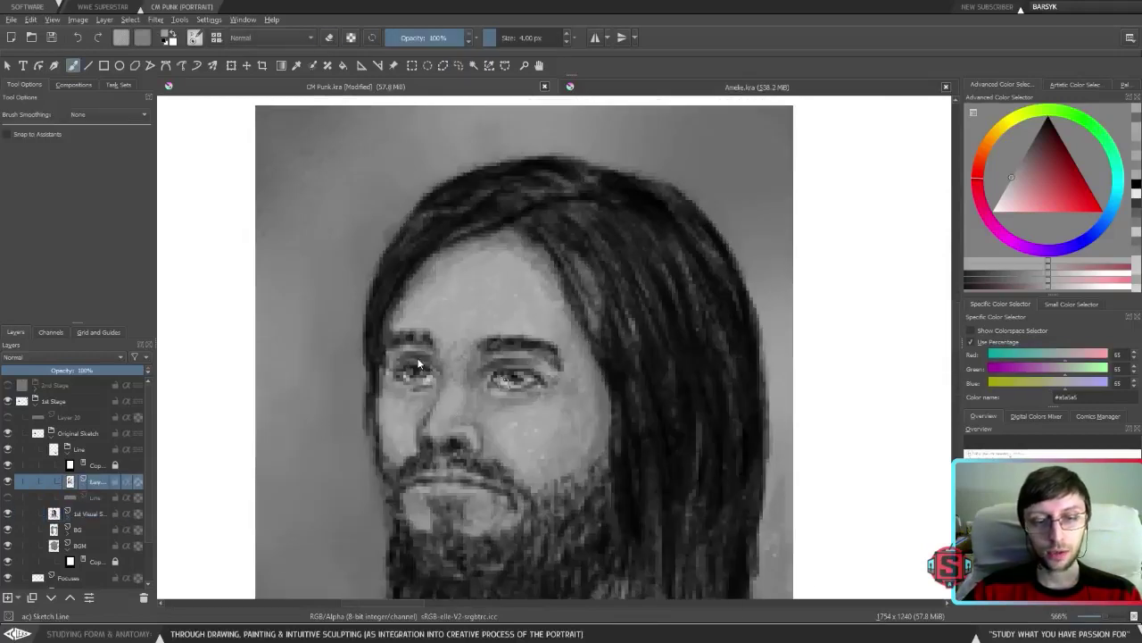
key("[")
key("e")
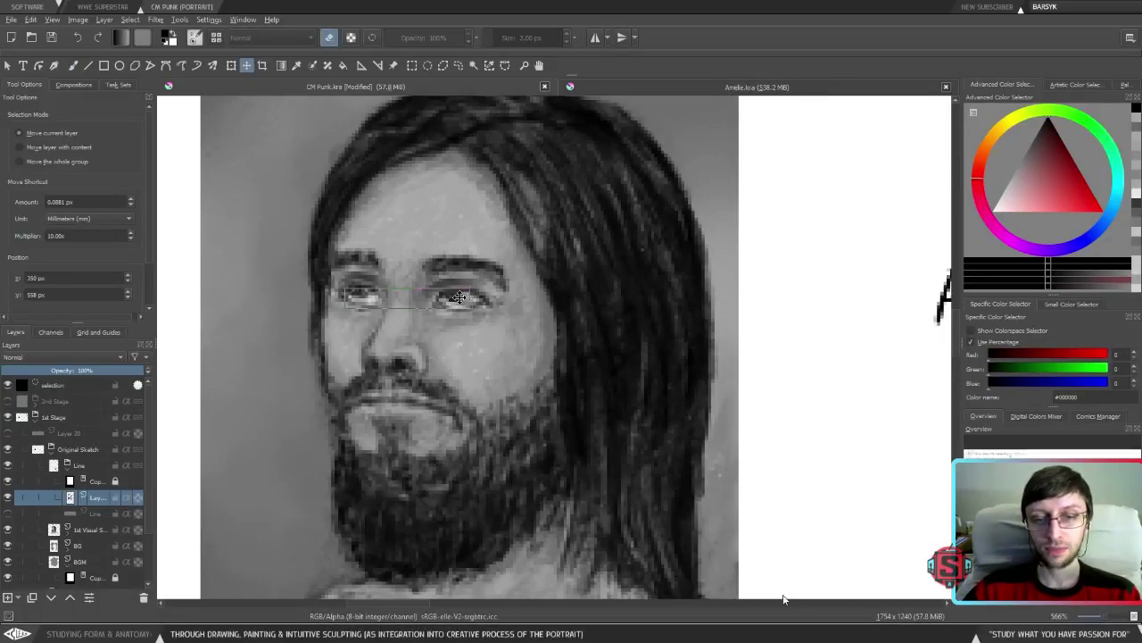
key("b")
key("ctrl+shift+a")
Pan and zoom to frame the portrait's face.
scroll(776, 496, "down", 4)
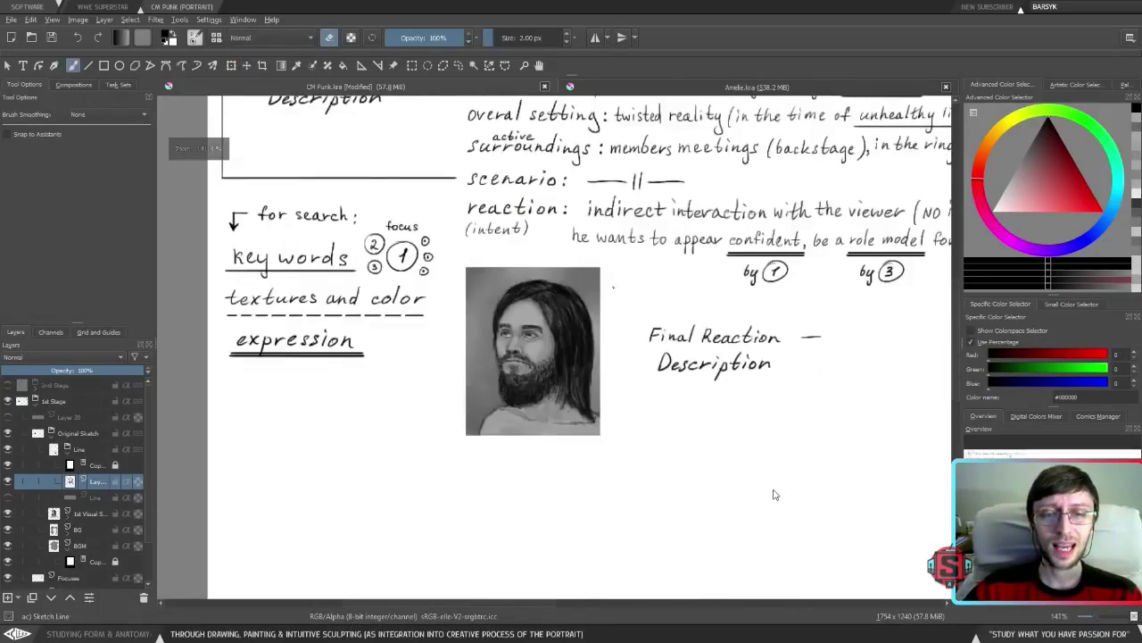
left_click_drag(559, 400, 495, 347)
scroll(499, 335, "down", 2)
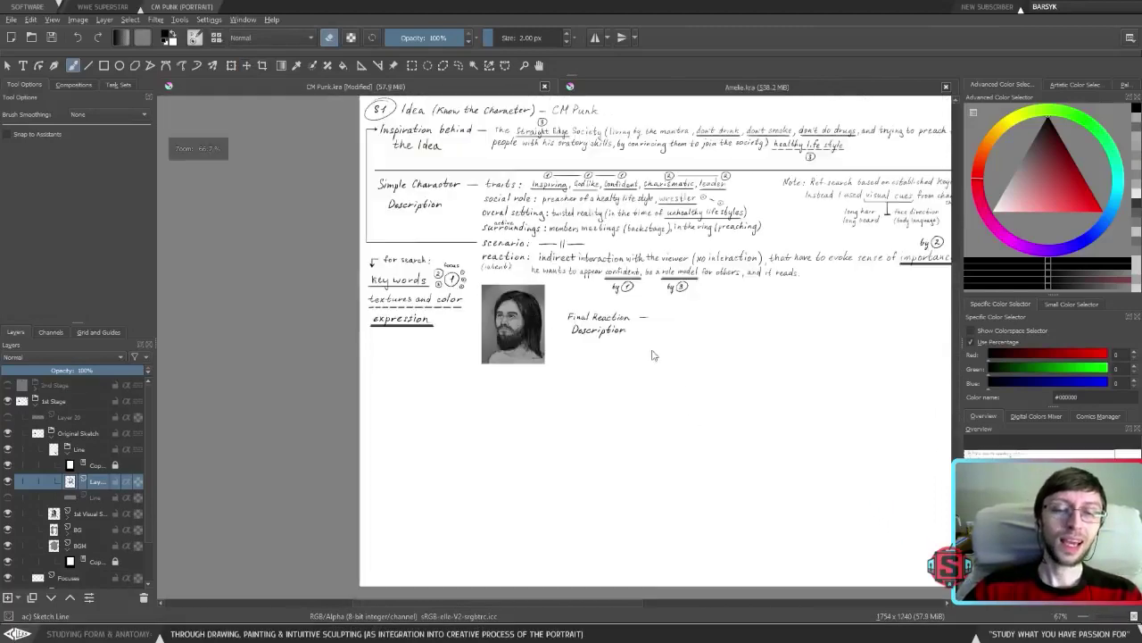
scroll(506, 328, "up", 2)
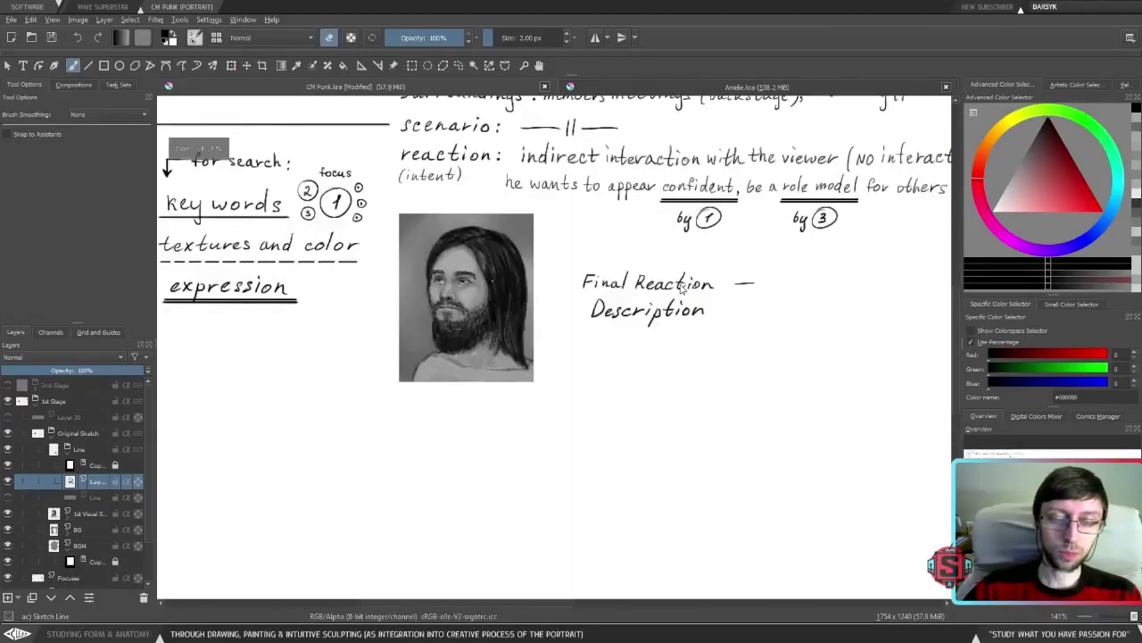
scroll(719, 300, "up", 2)
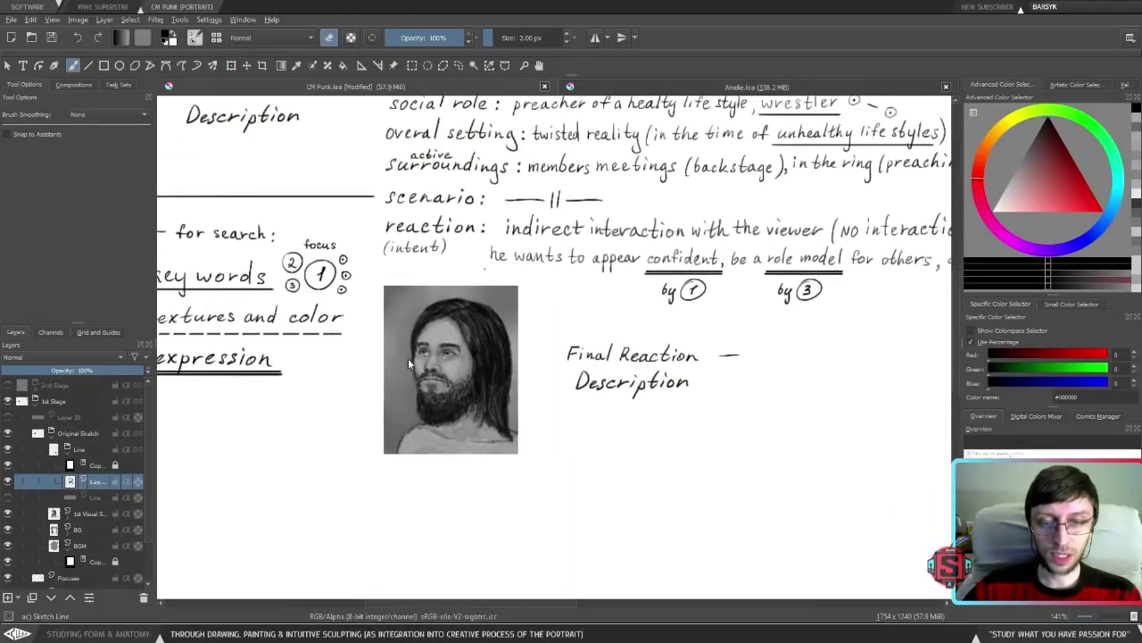
scroll(410, 360, "up", 2)
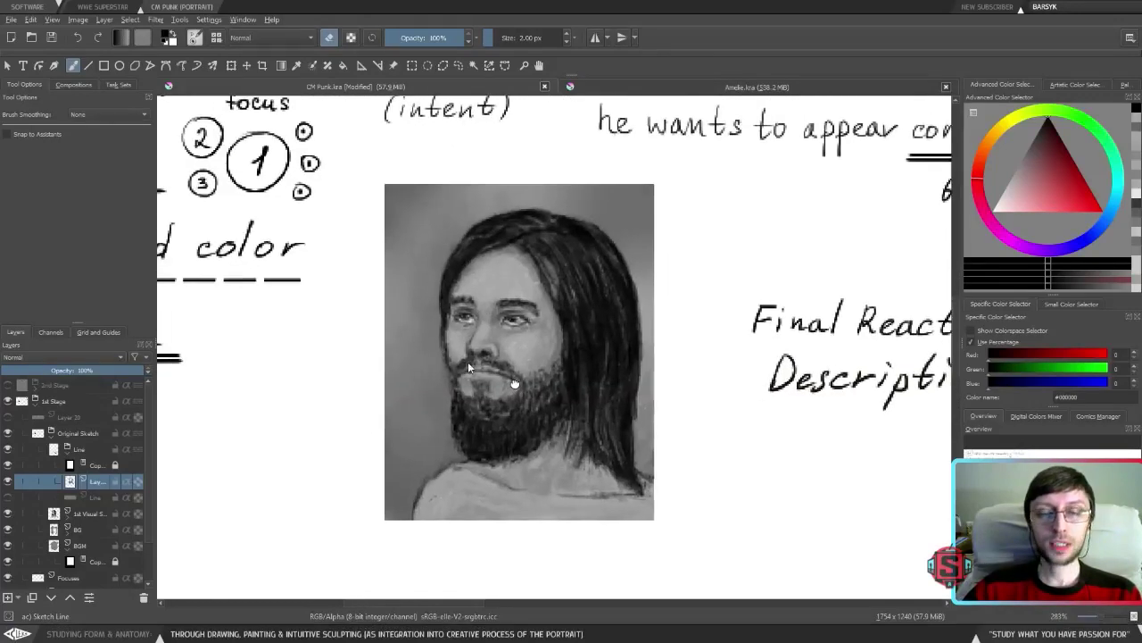
scroll(537, 359, "up", 2)
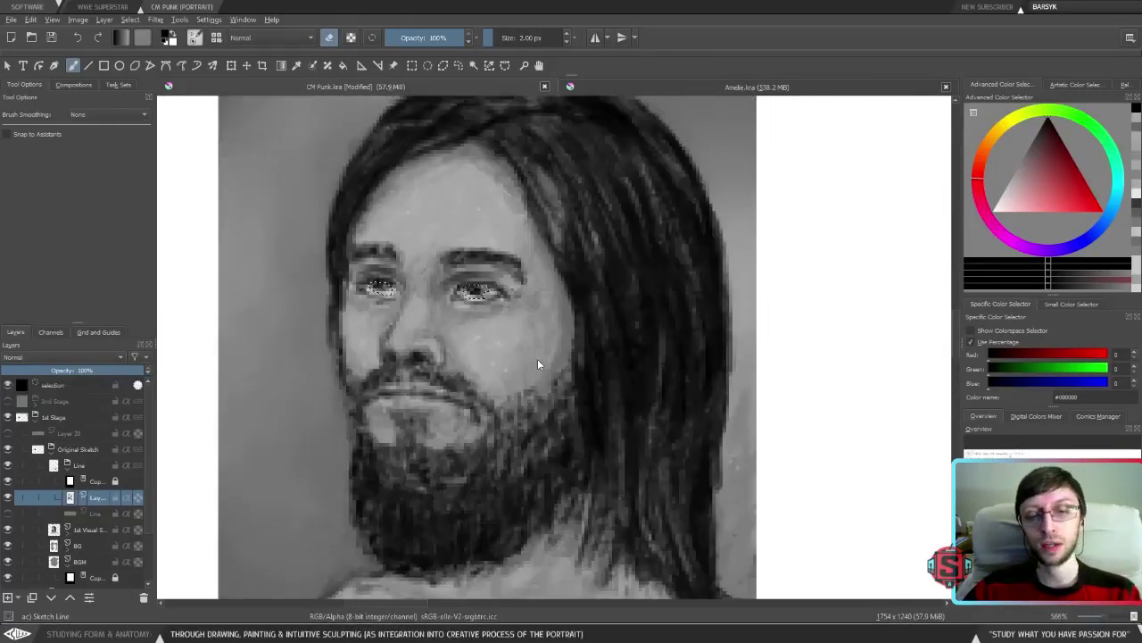
scroll(537, 359, "down", 2)
scroll(488, 331, "down", 2)
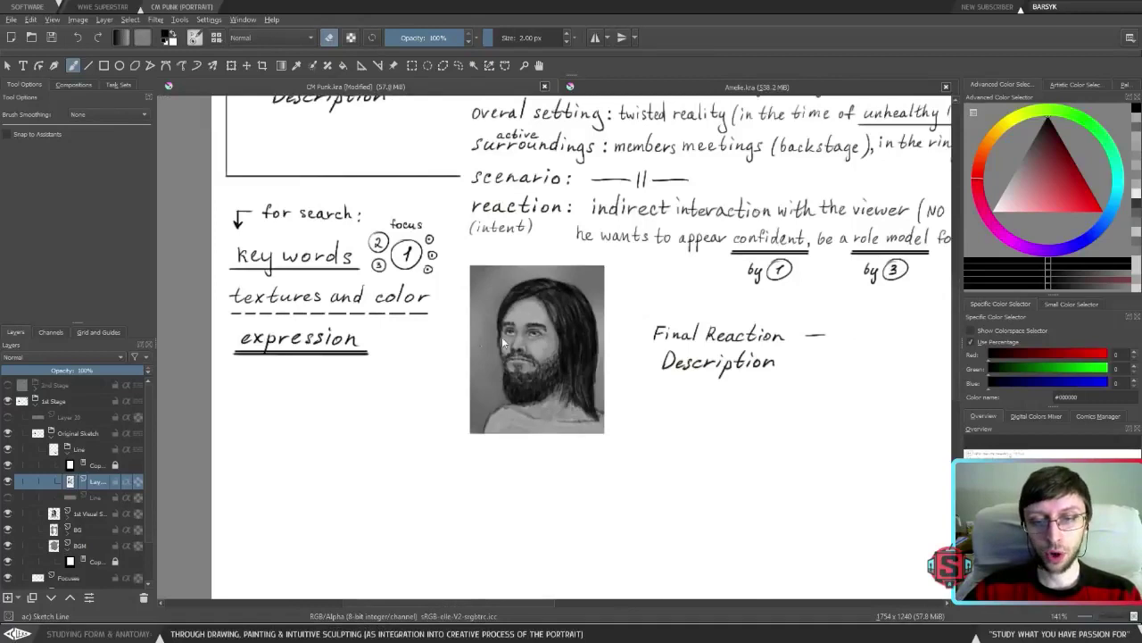
scroll(502, 336, "up", 4)
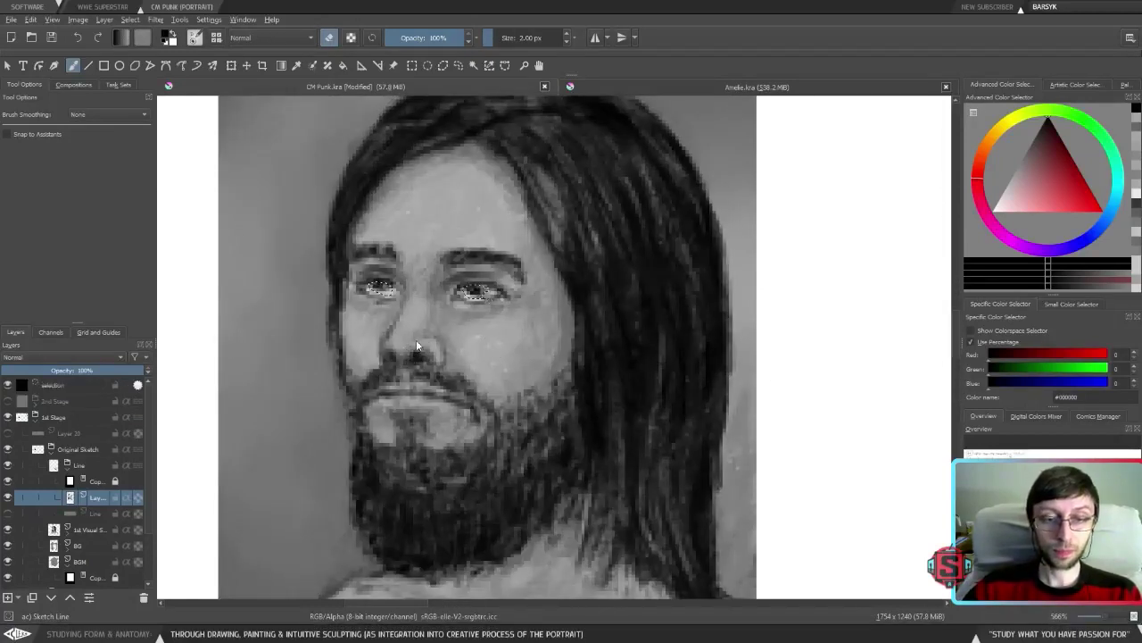
Nudge the eye area with the Move tool, then return to the freehand brush.
key("t")
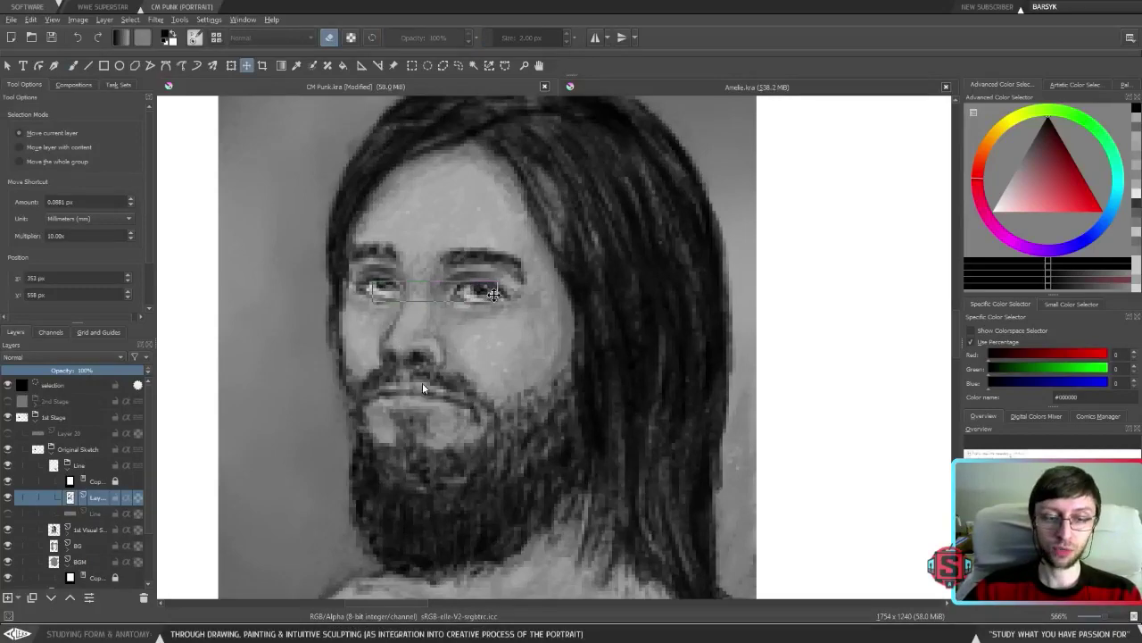
scroll(464, 330, "down", 2)
key("b")
scroll(596, 294, "down", 2)
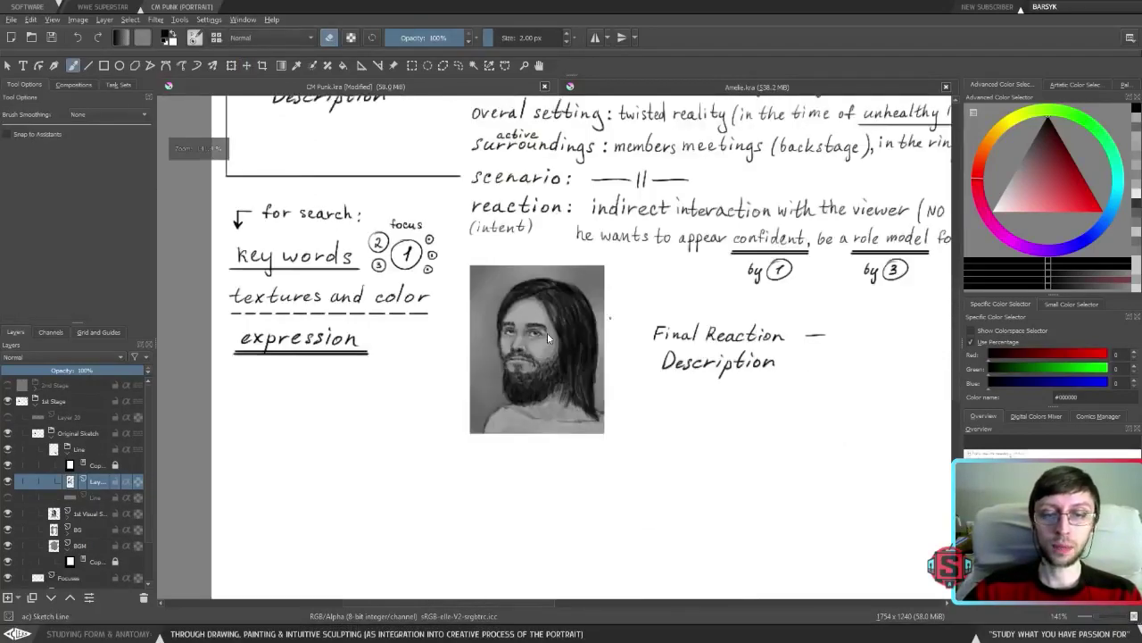
scroll(547, 332, "up", 2)
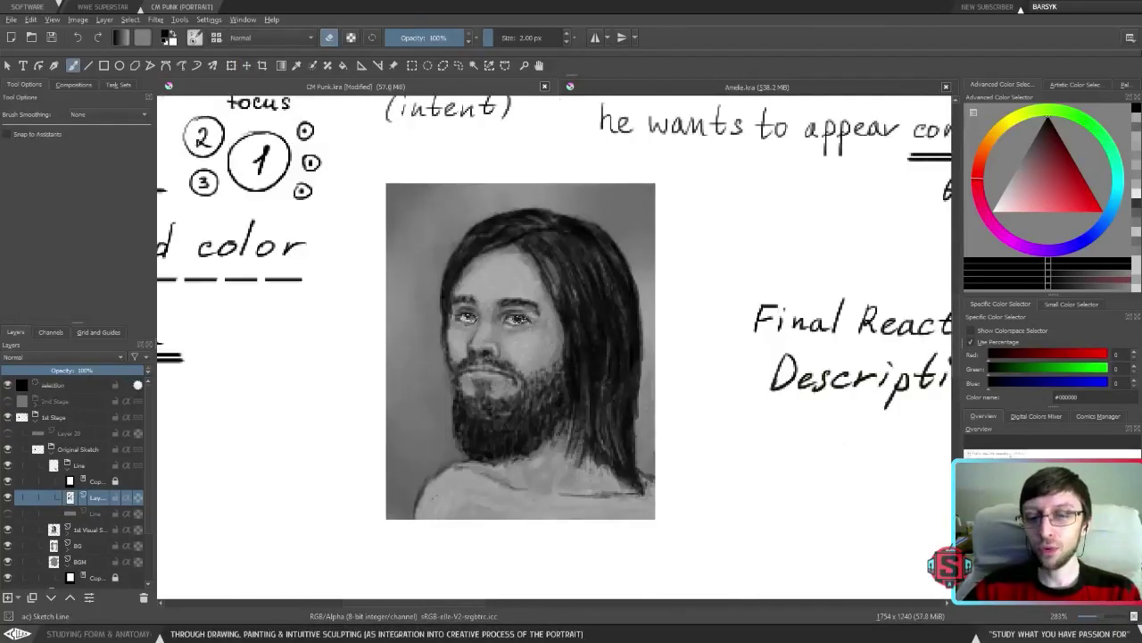
scroll(609, 337, "down", 2)
scroll(609, 336, "up", 2)
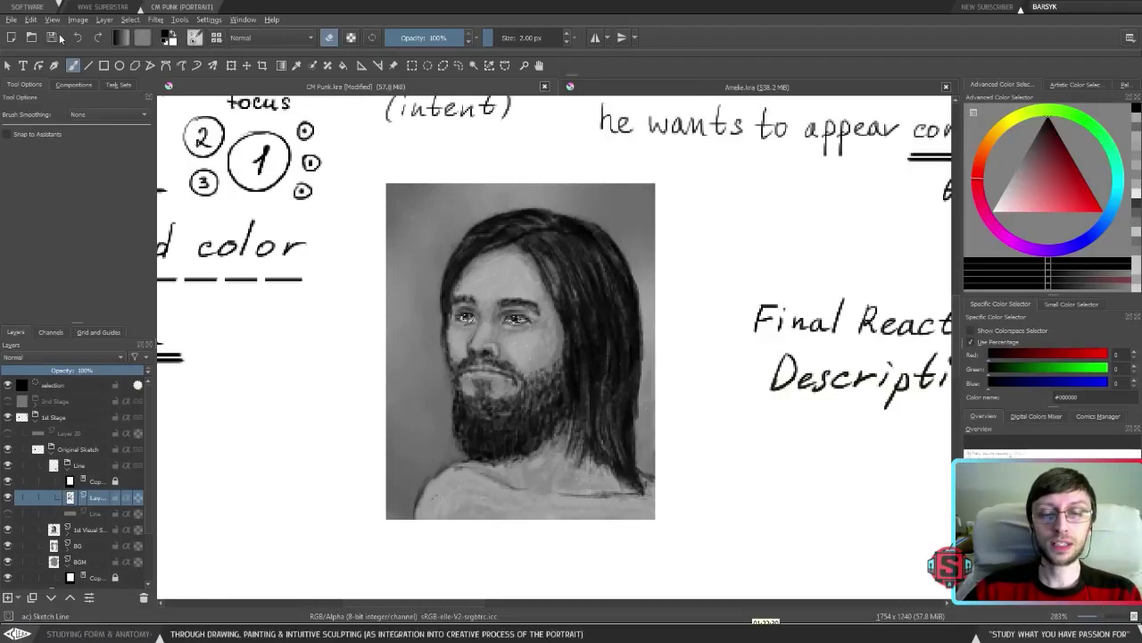
Restore the unmirrored view and zoom out, then back in on the sketched portrait.
scroll(551, 403, "up", 2)
key("t")
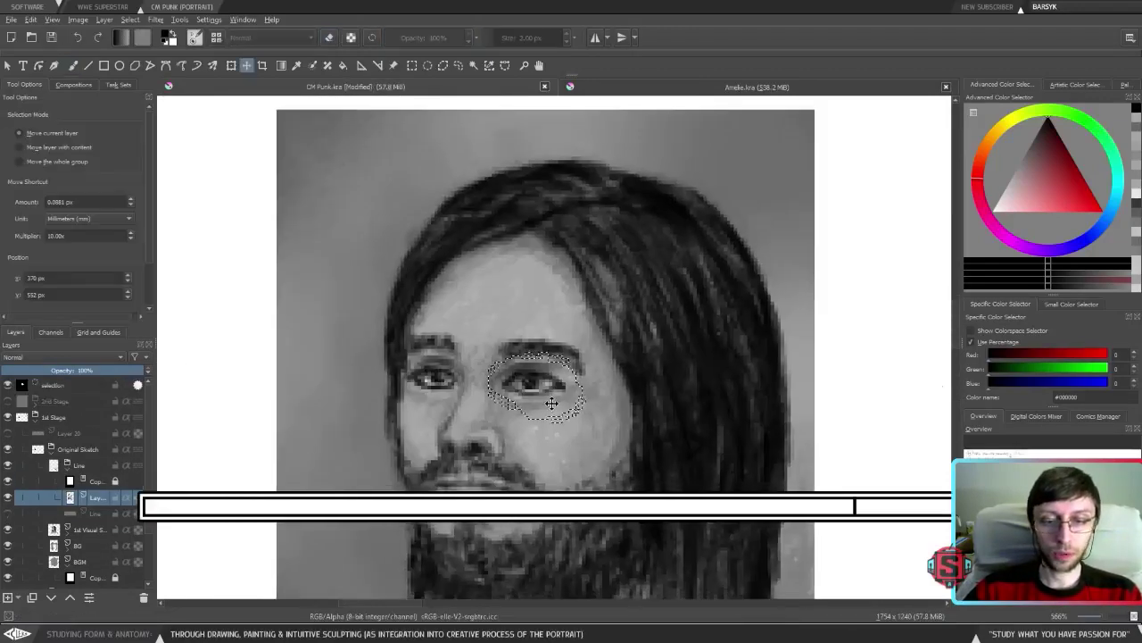
scroll(552, 403, "down", 2)
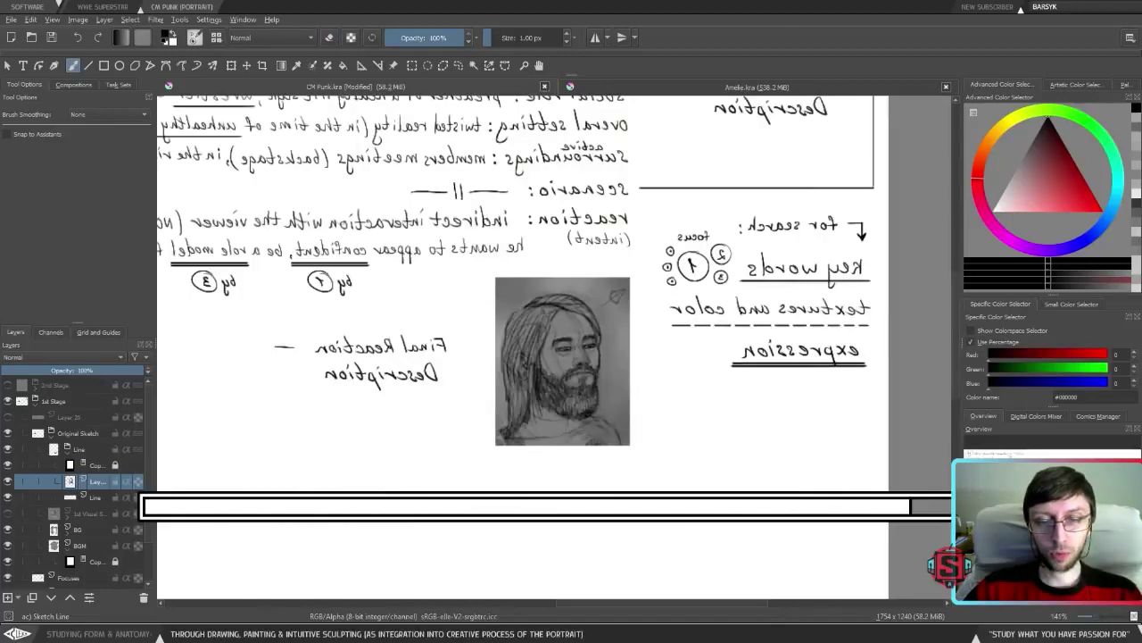
key("m")
key("minus")
key("minus")
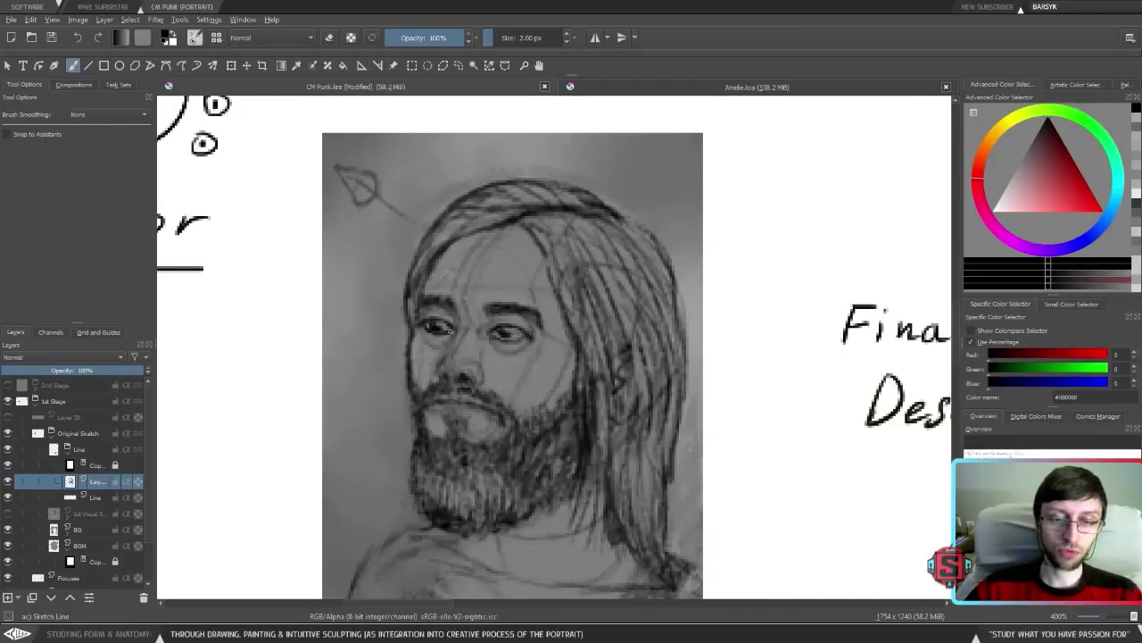
key("minus")
key("minus")
key("minus")
key("minus")
key("plus")
key("plus")
key("plus")
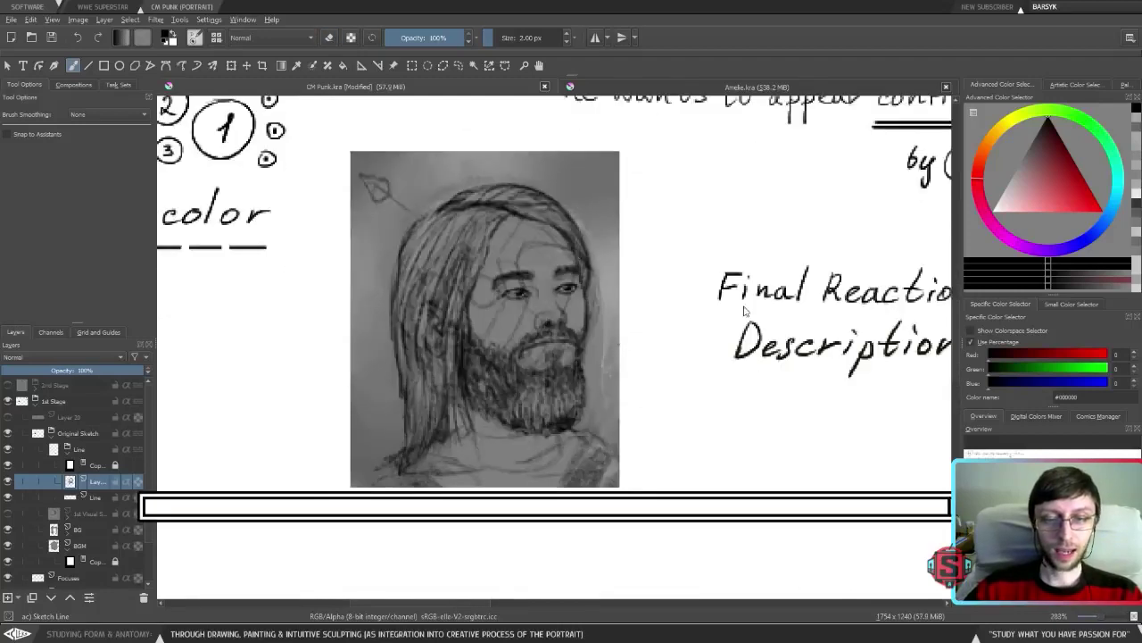
Select the eye area and reposition it with the Move tool.
key("ctrl+shift+h")
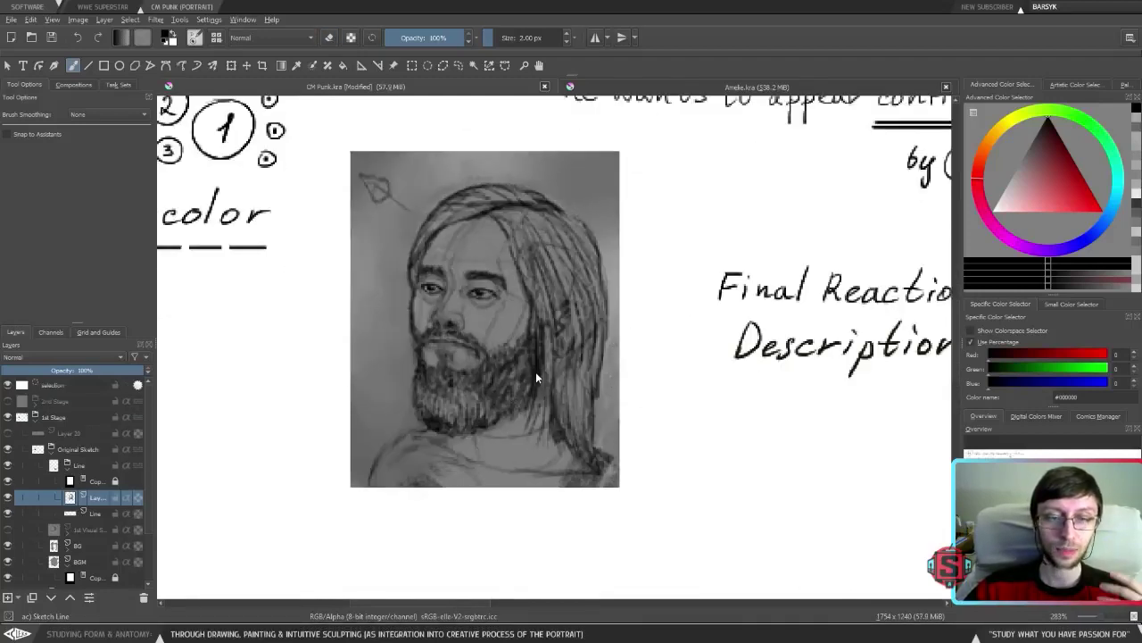
key("plus")
key("t")
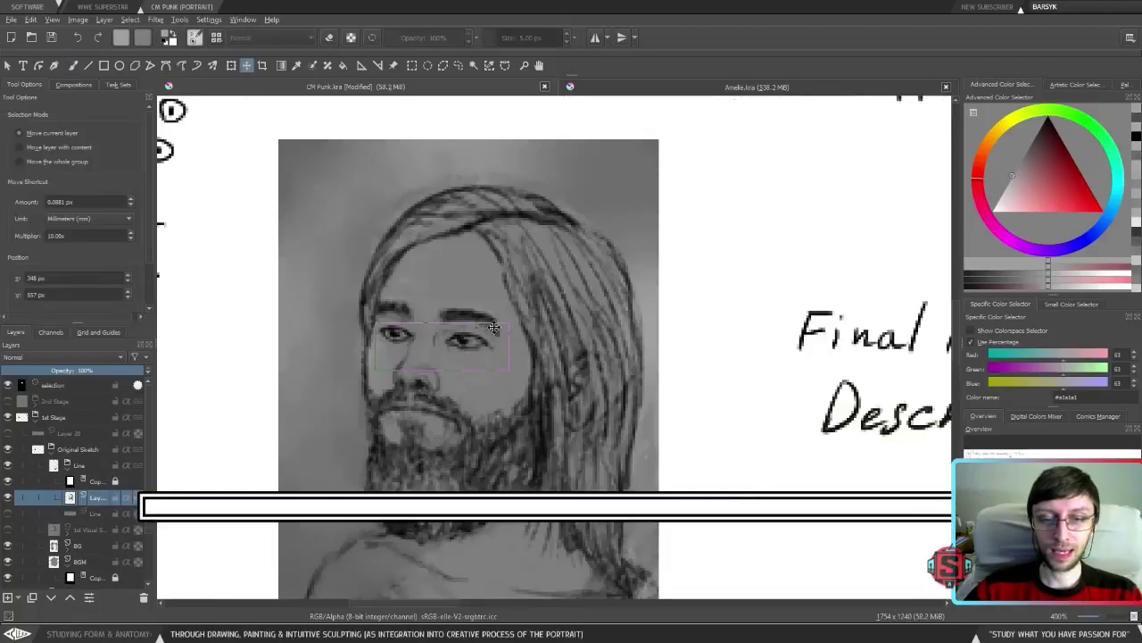
key("b")
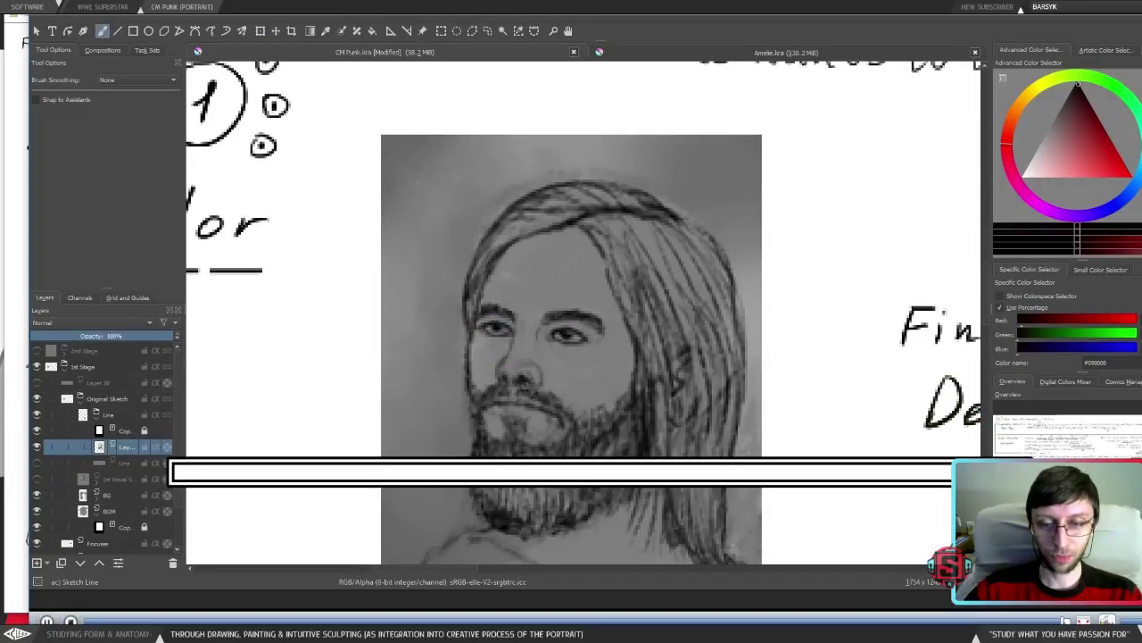
Zoom out to the whole page and mirror it to compare the portrait with the notes.
key("minus")
key("minus")
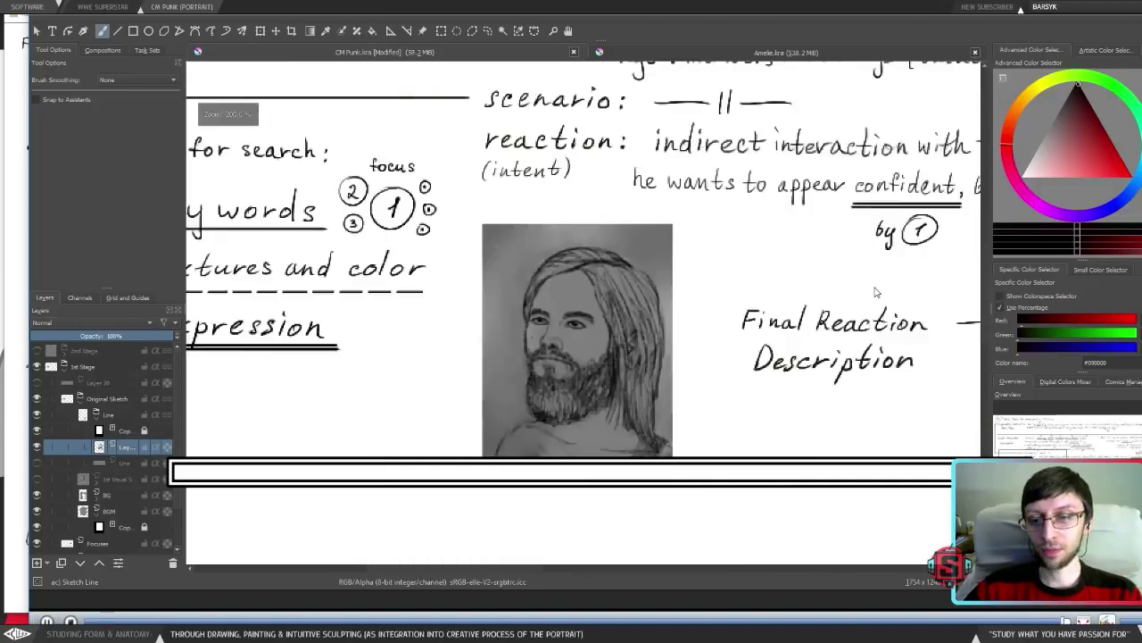
key("minus")
key("minus")
key("minus")
key("m")
key("plus")
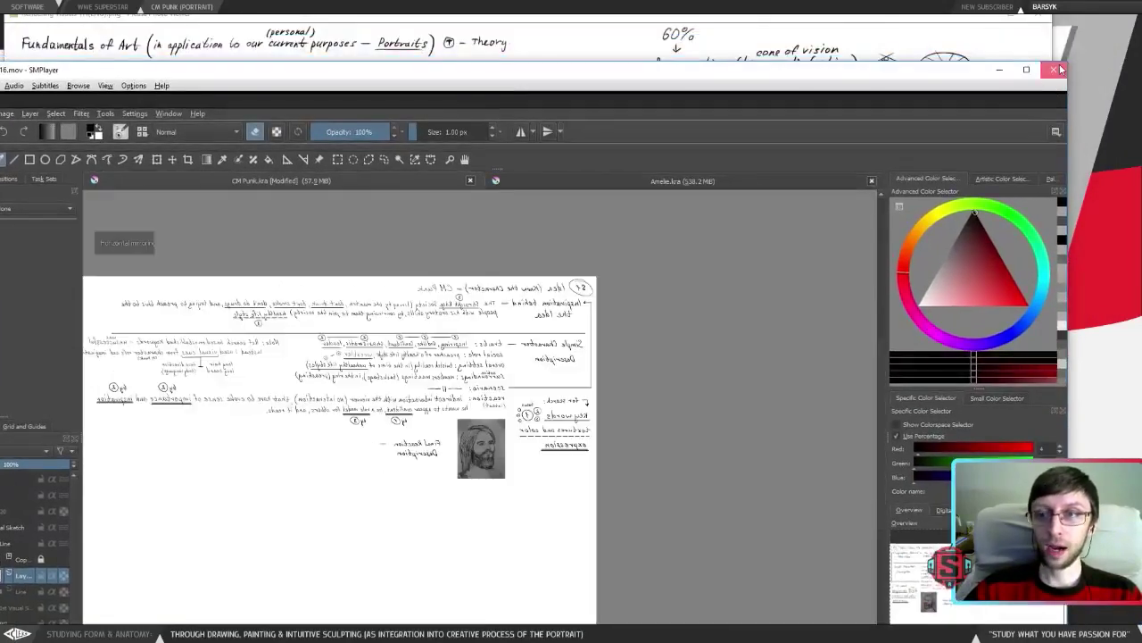
Close the painting-session recording window to reveal the Fundamentals of Art chart.
left_click(1059, 70)
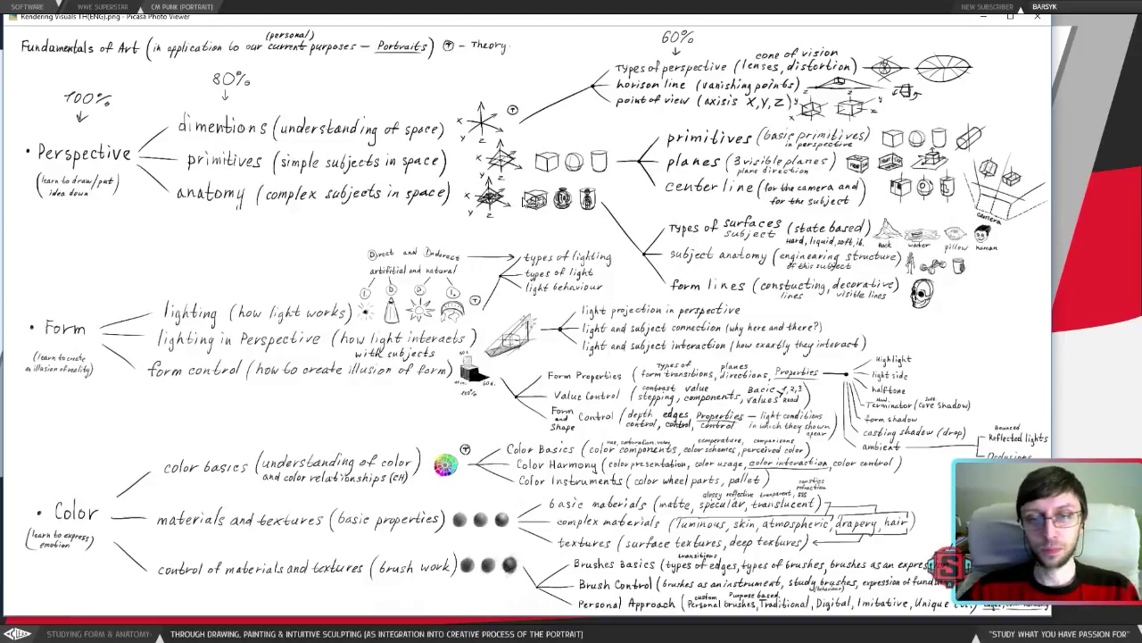
Glance at the date and time panel, then close the Fundamentals of Art chart in Picasa.
key("super+alt+d")
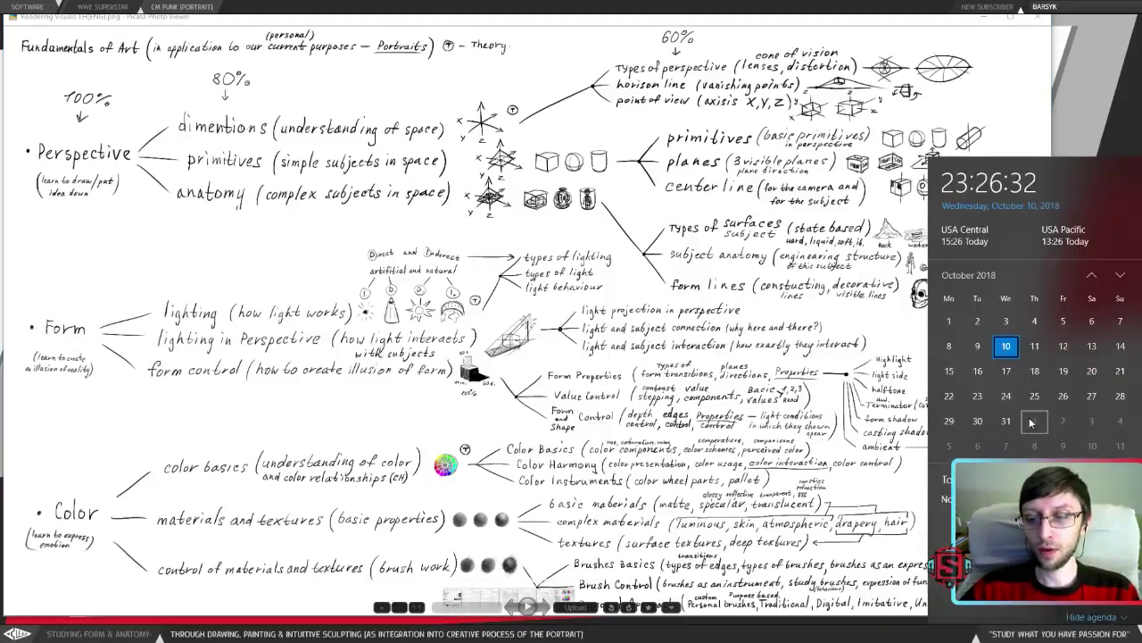
left_click(726, 328)
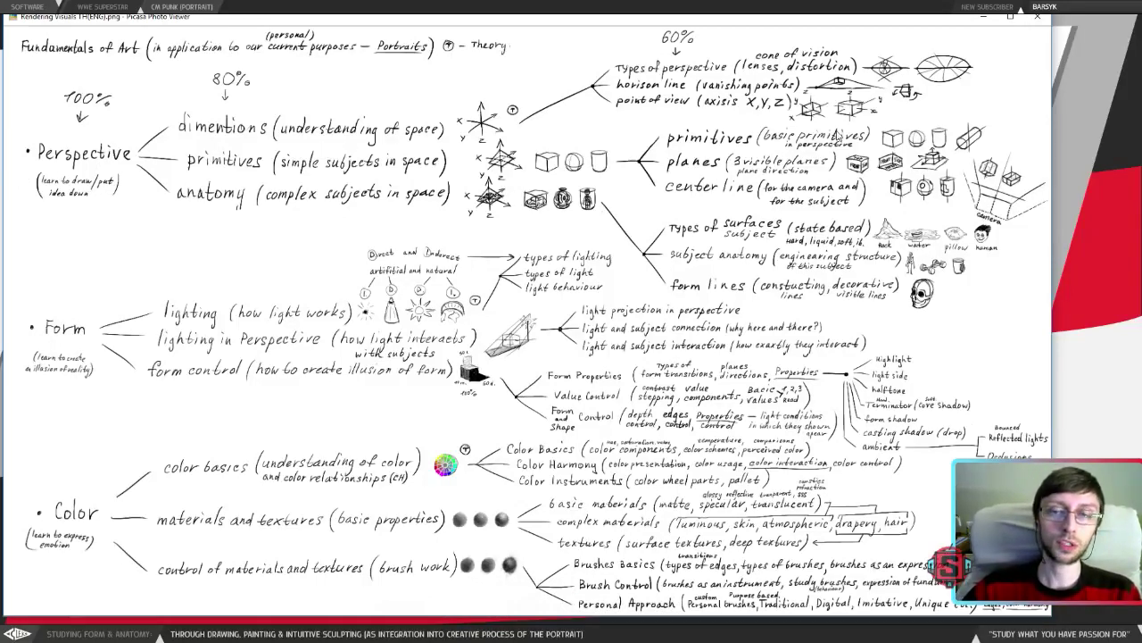
left_click(1042, 25)
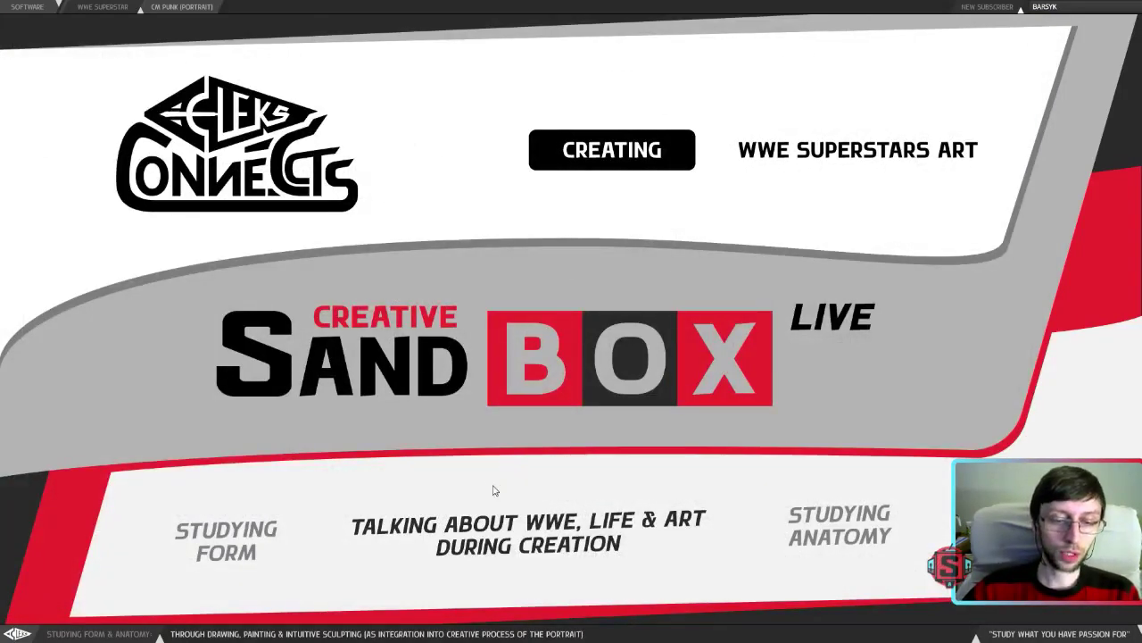
Restore the Krita window with Head & Face Study.kra from its taskbar preview.
mouse_move(384, 639)
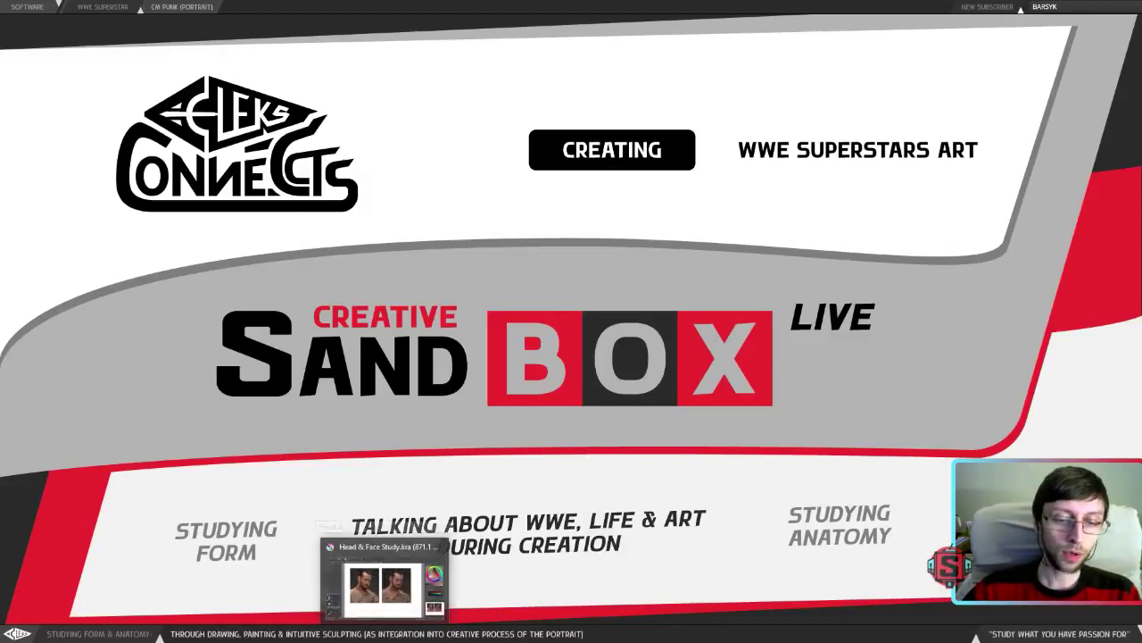
left_click(384, 585)
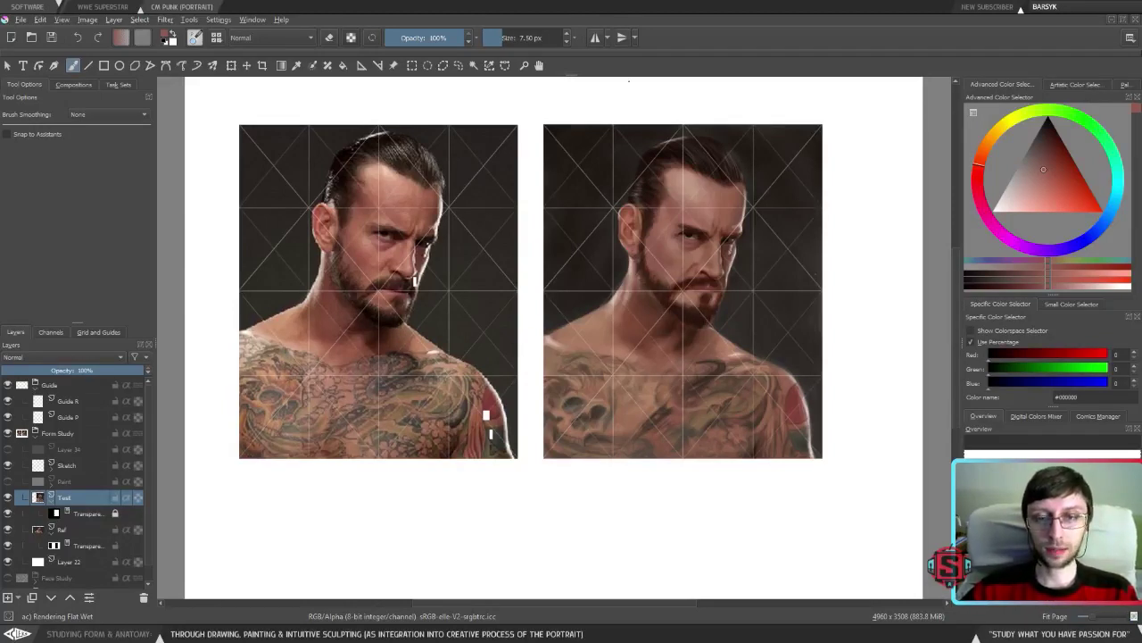
Toggle the Test study layer off and on against the reference photo, panning slightly to compare.
left_click(8, 497)
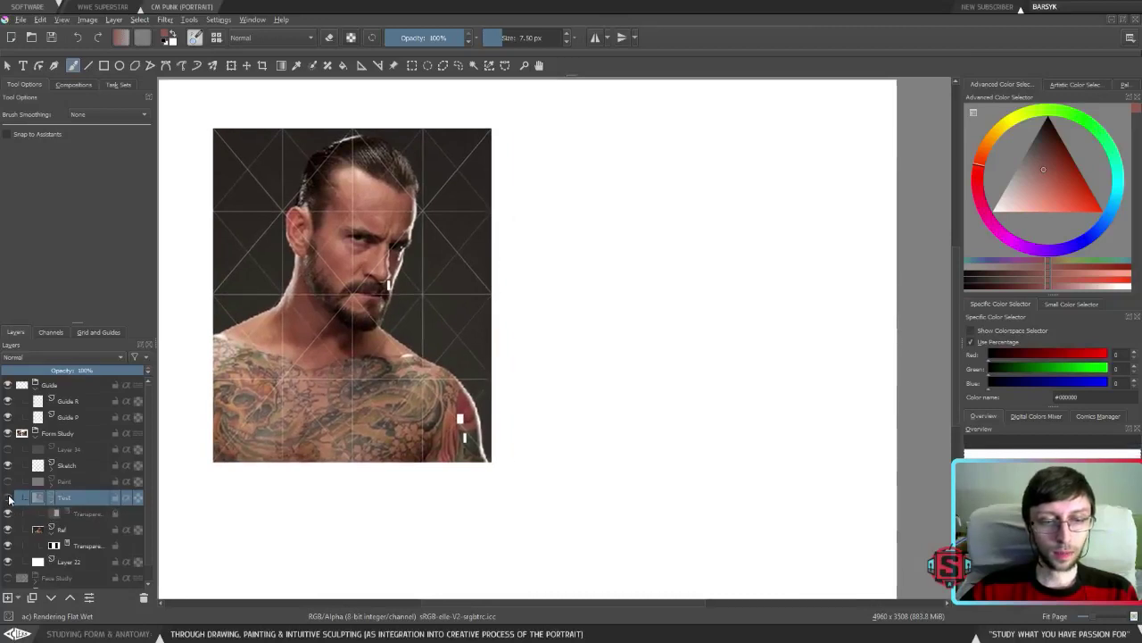
left_click(8, 497)
left_click(8, 531)
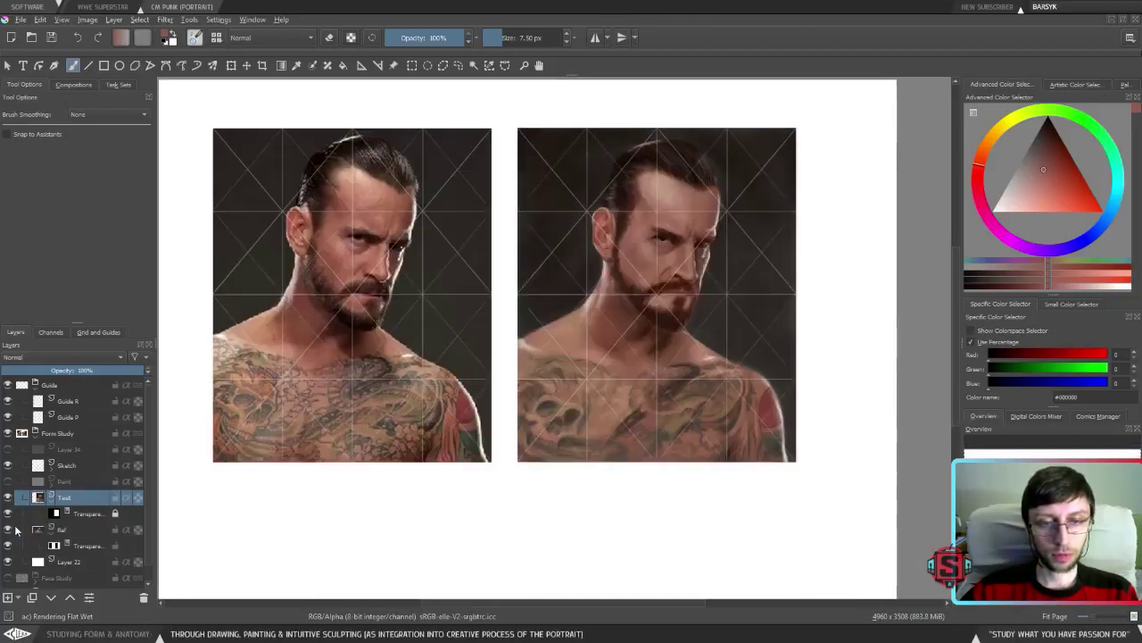
left_click_drag(506, 261, 529, 286)
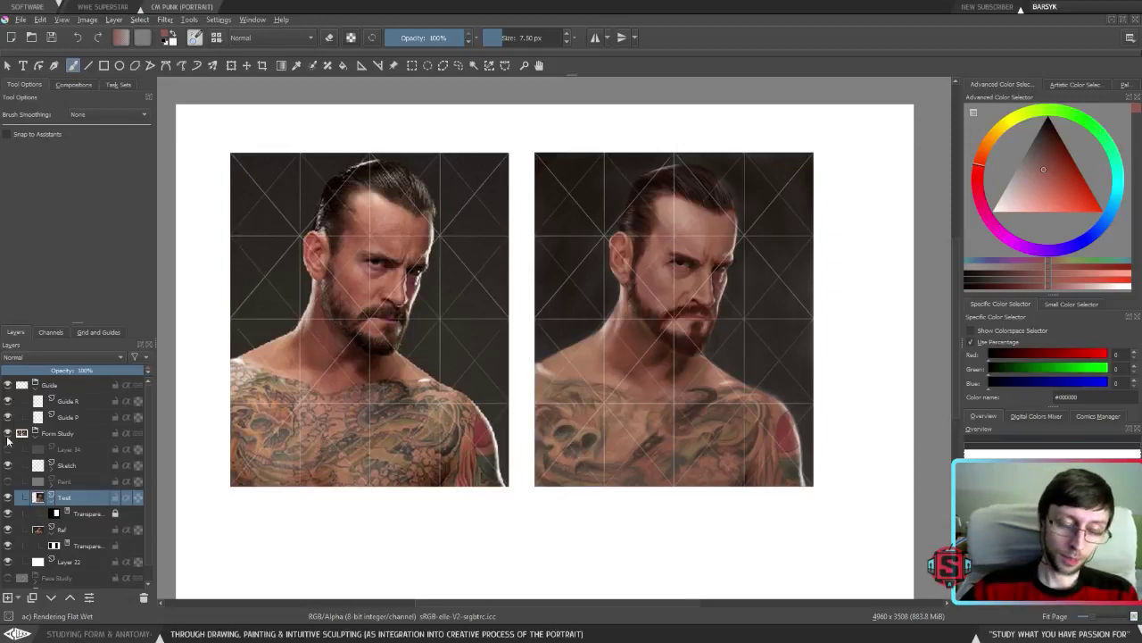
left_click(7, 497)
left_click(7, 497)
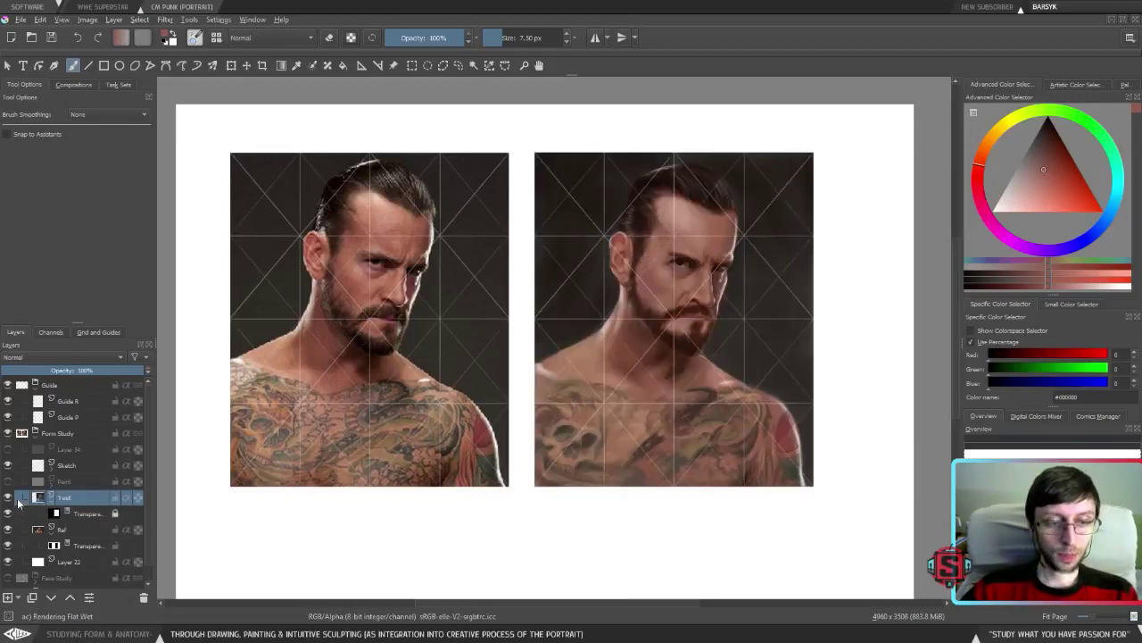
Hide the Guide R and Guide P grid layers over the reference and painted study.
left_click(7, 401)
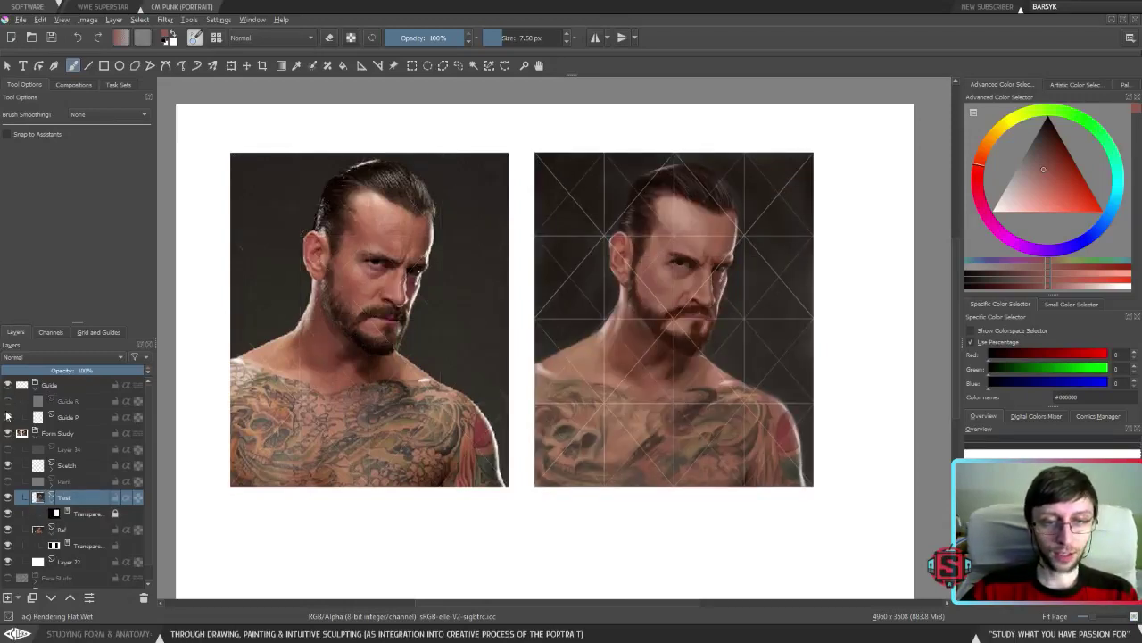
left_click(8, 416)
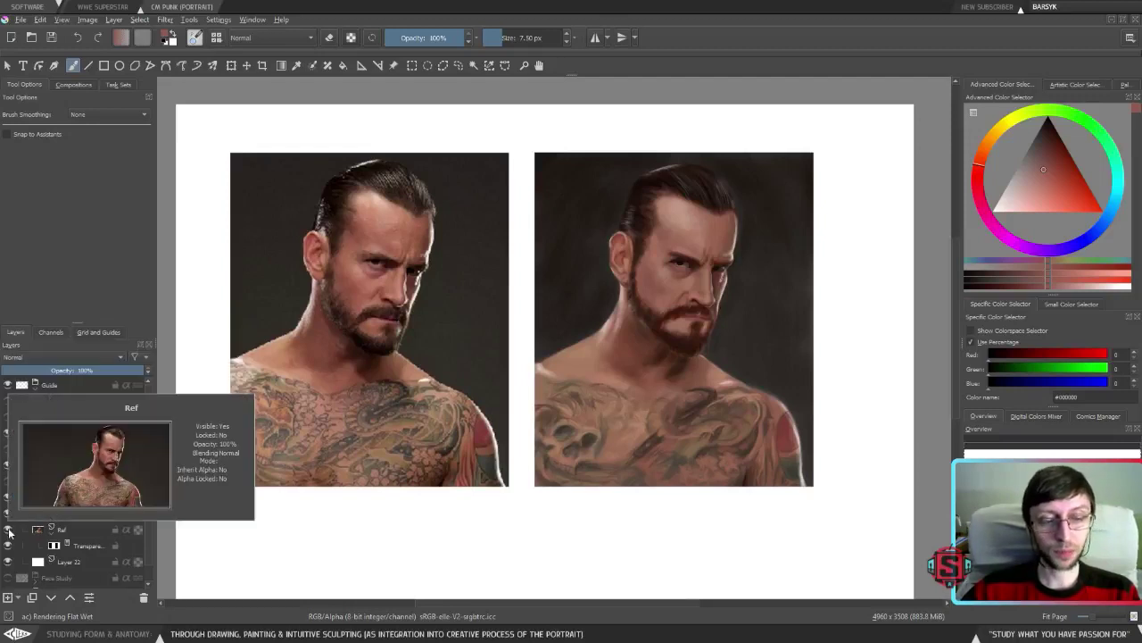
Zoom in to 100% and pan over the painted hair, forehead, eyebrows, nose and beard.
scroll(503, 224, "up", 5)
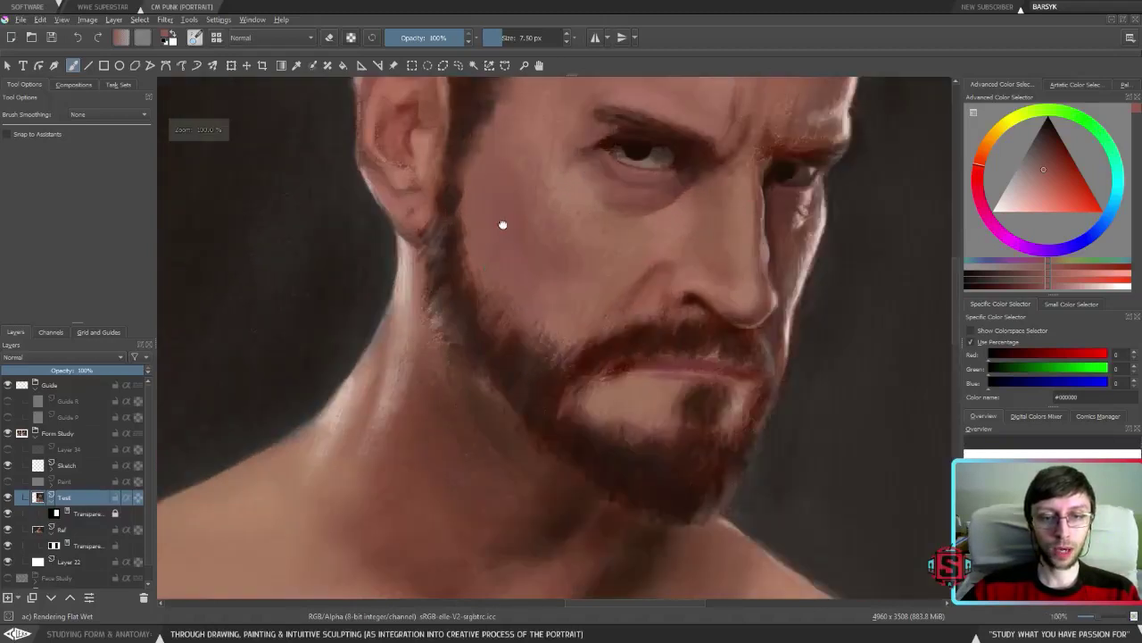
left_click_drag(502, 224, 509, 423)
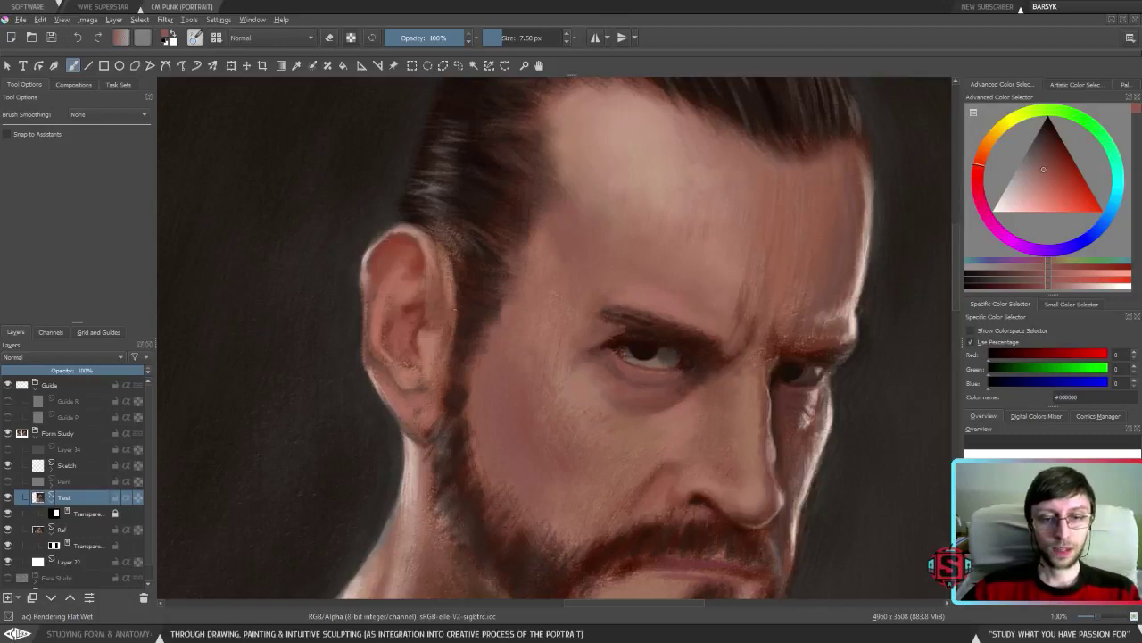
left_click_drag(494, 202, 475, 335)
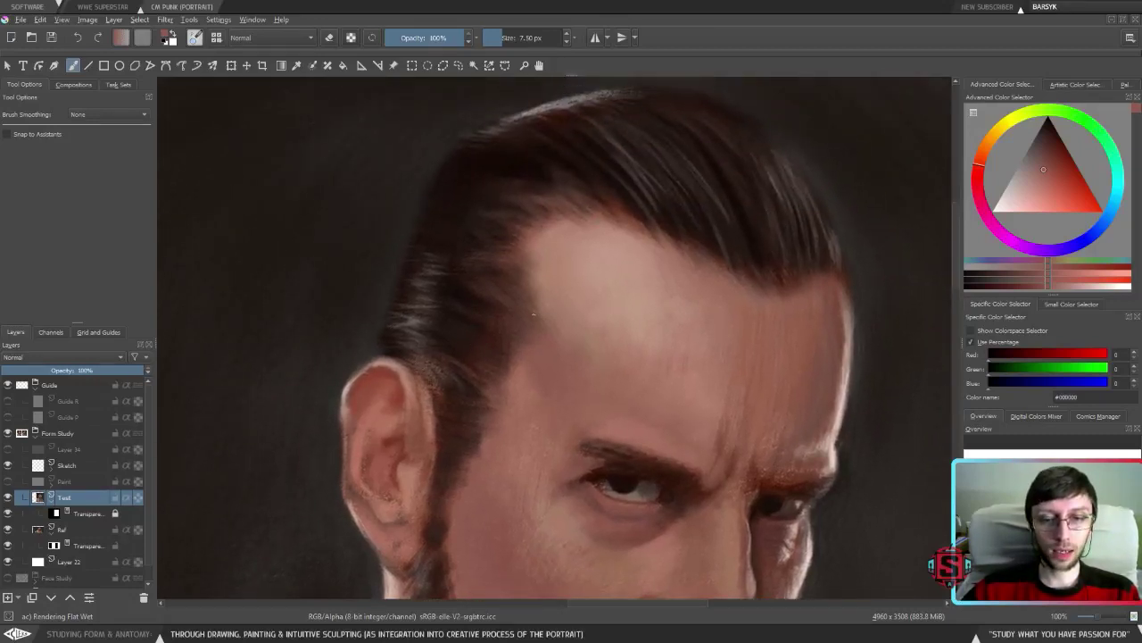
left_click_drag(533, 314, 449, 261)
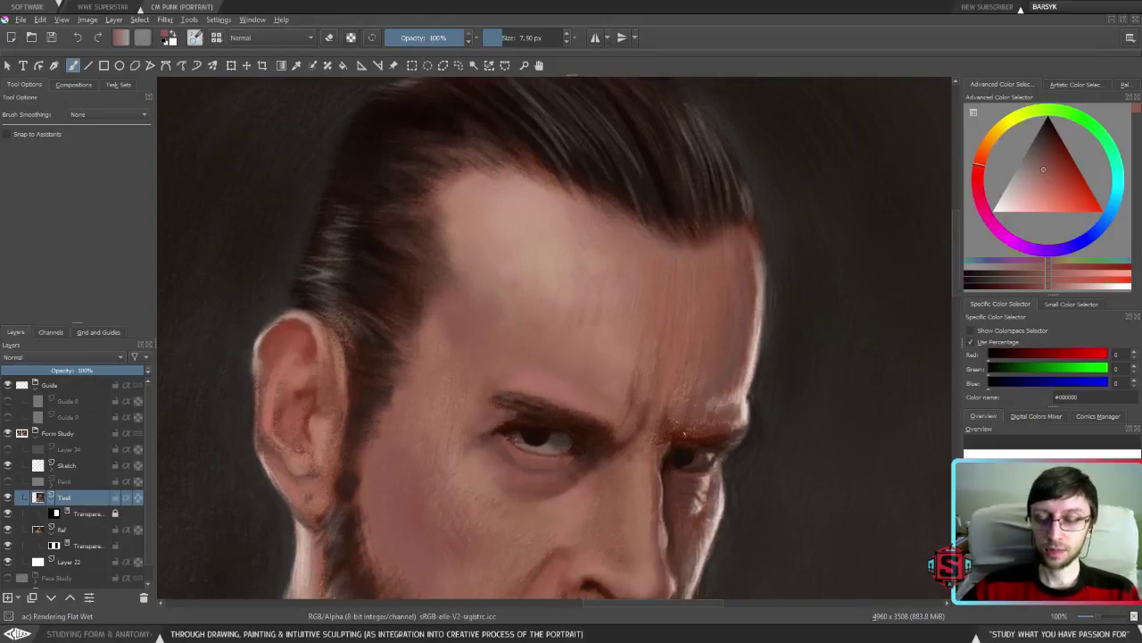
left_click_drag(669, 441, 637, 308)
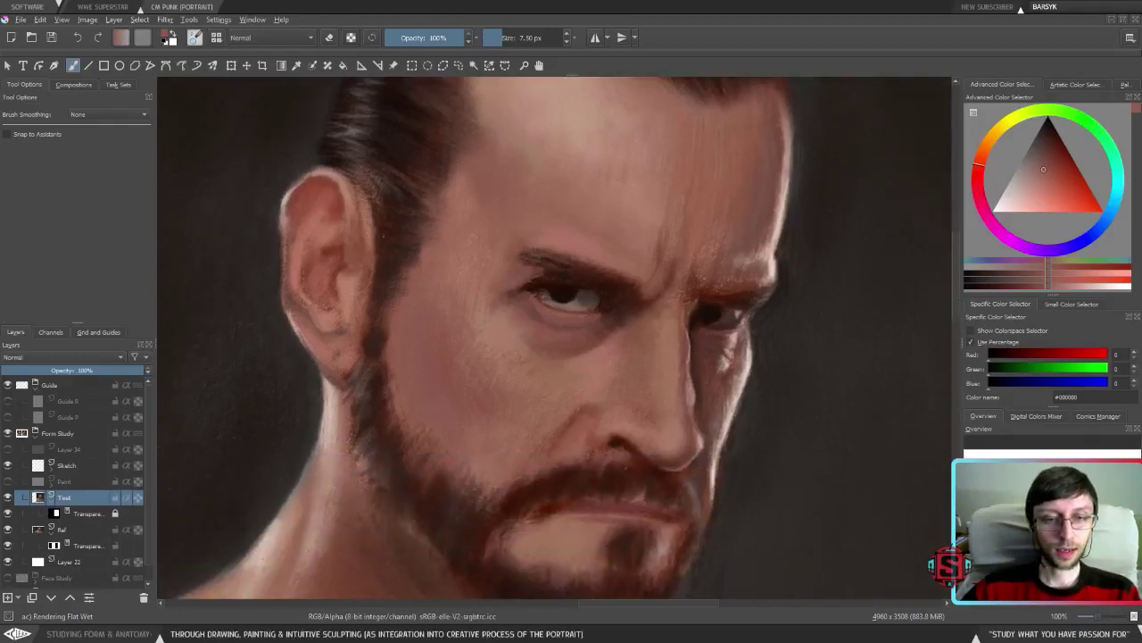
Zoom out to 25% and frame the reference photo and painting side by side.
scroll(410, 447, "down", 5)
left_click_drag(410, 446, 660, 428)
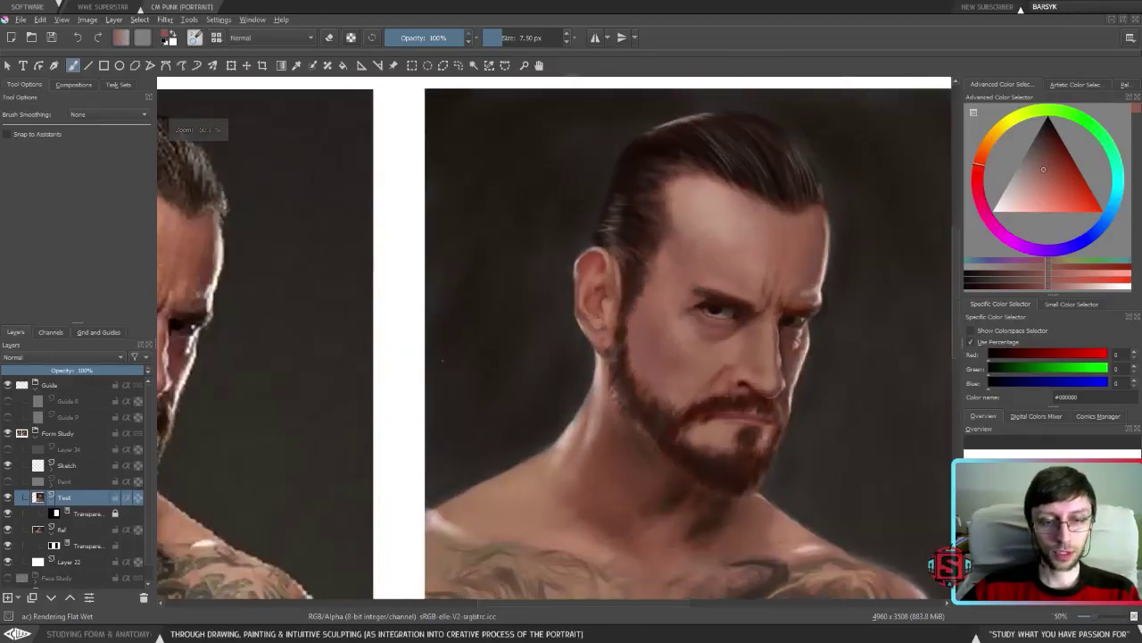
scroll(320, 360, "up", 6)
scroll(320, 361, "down", 3)
left_click_drag(320, 361, 416, 344)
scroll(416, 345, "up", 2)
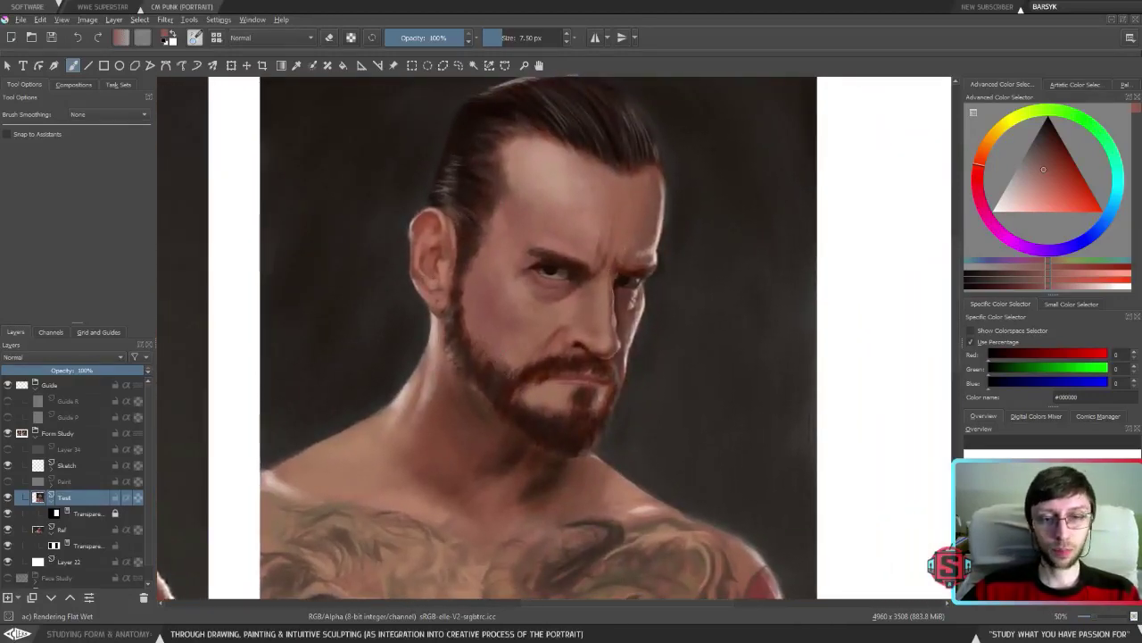
scroll(495, 339, "down", 3)
mouse_move(496, 339)
left_mouse_down()
mouse_move(573, 418)
mouse_move(551, 401)
left_mouse_up()
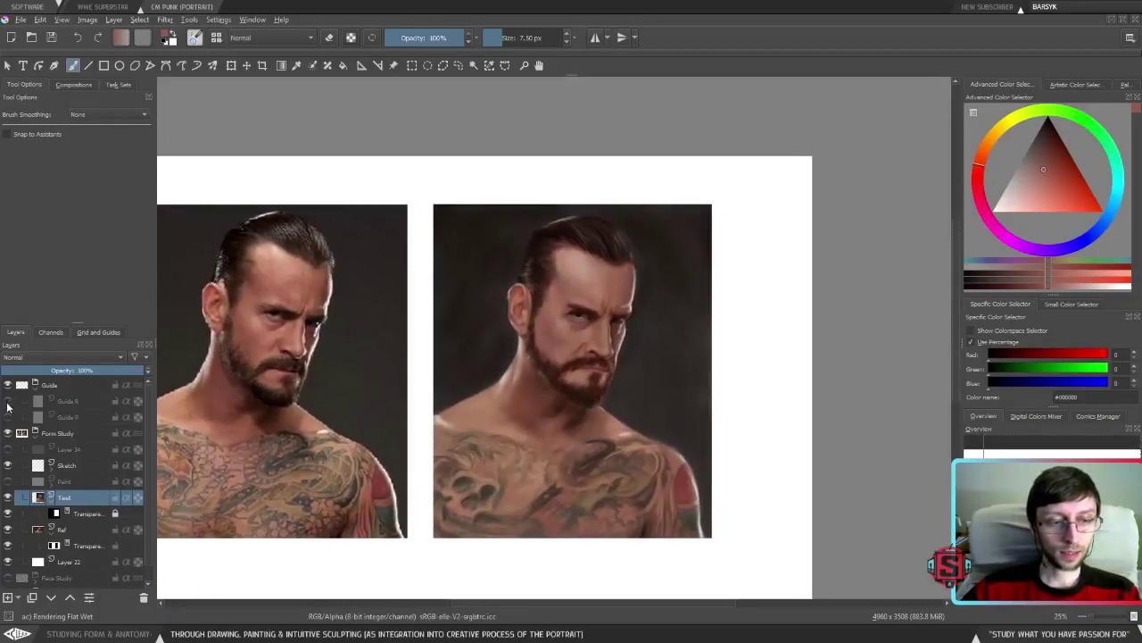
Show Layer 34 so both portraits appear in grayscale, nudging the view slightly.
left_click(7, 449)
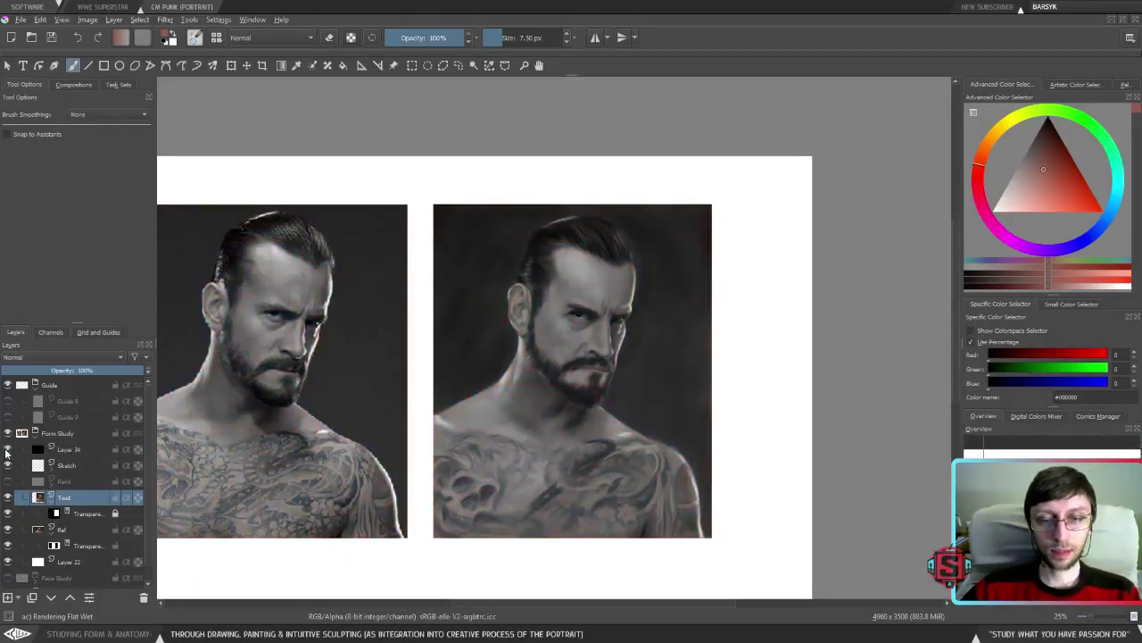
left_click_drag(493, 345, 539, 307)
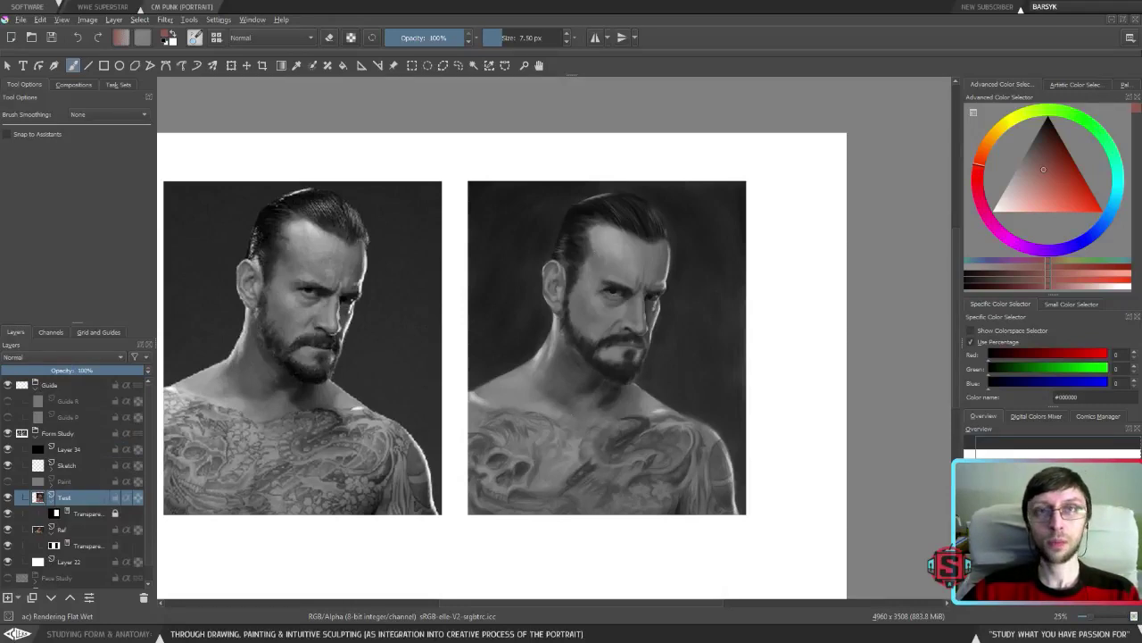
left_click(8, 451)
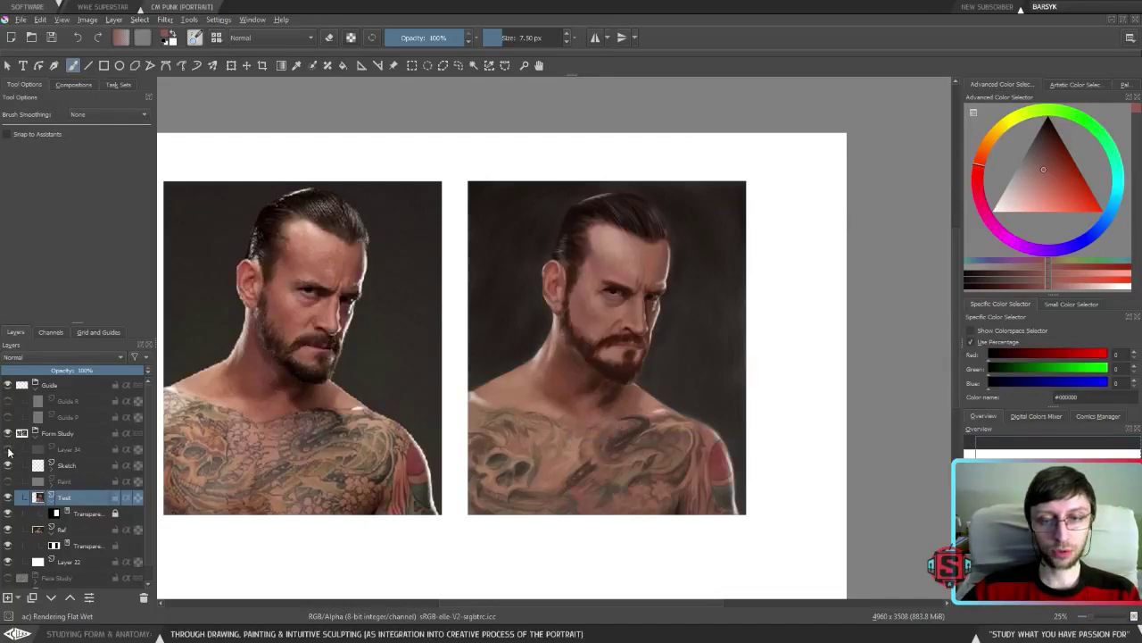
scroll(648, 390, "up", 1)
scroll(648, 390, "up", 4)
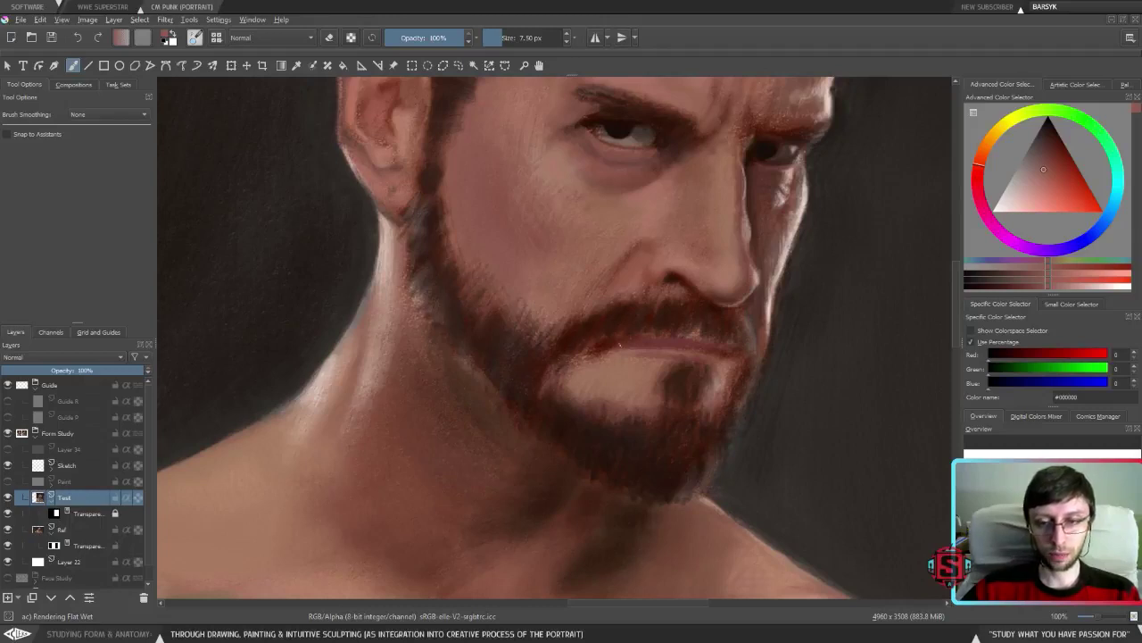
scroll(719, 314, "down", 3)
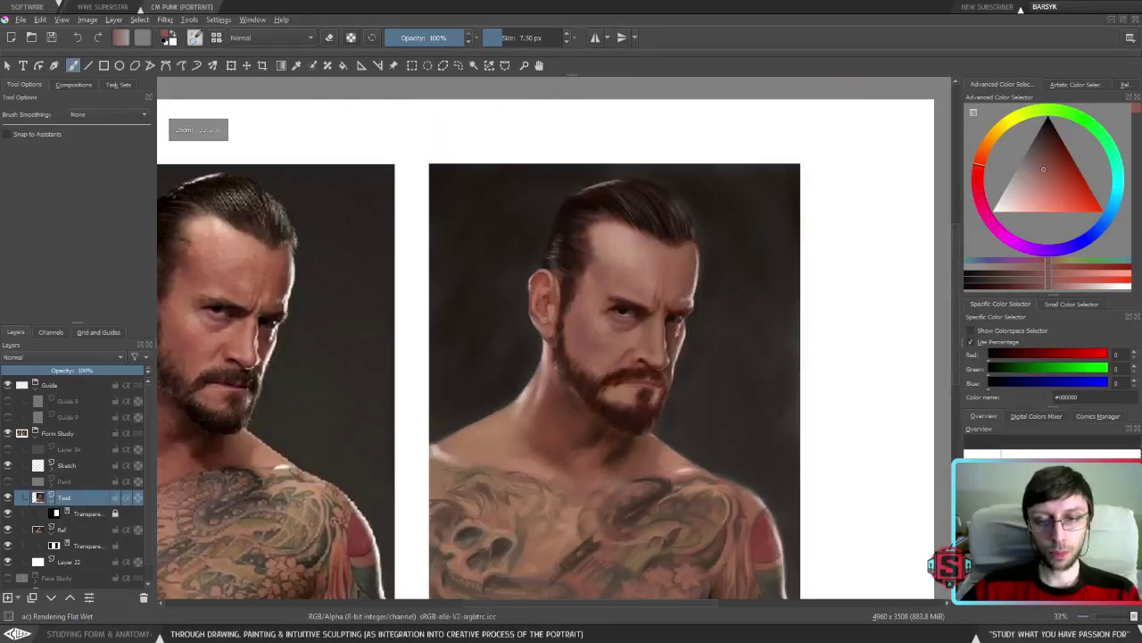
left_click_drag(563, 365, 582, 351)
scroll(582, 351, "down", 1)
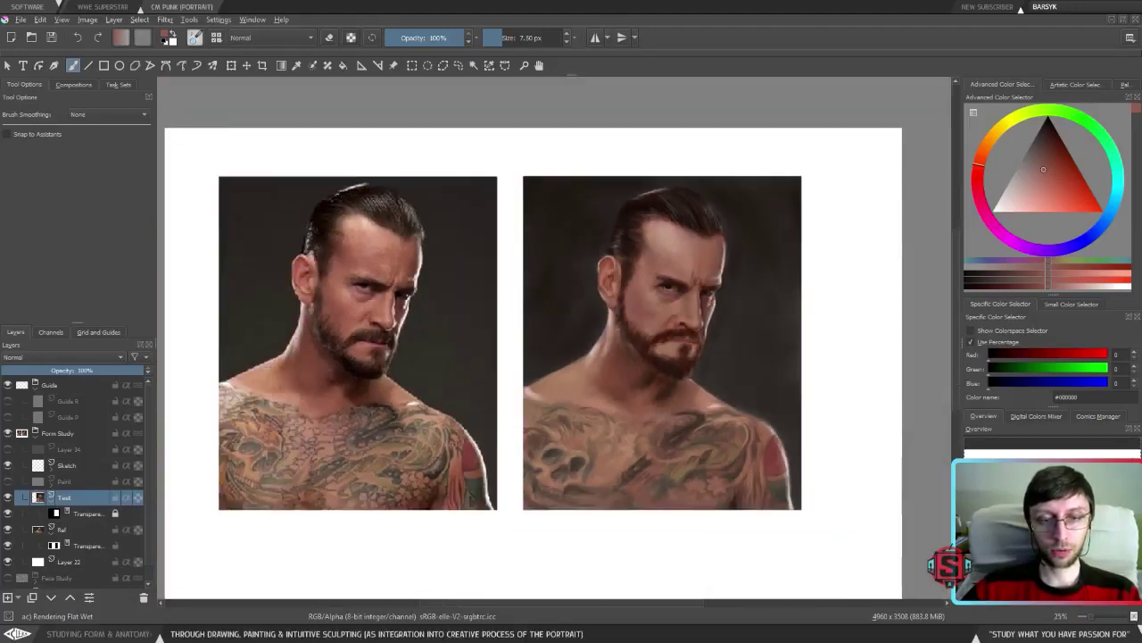
left_click(8, 414)
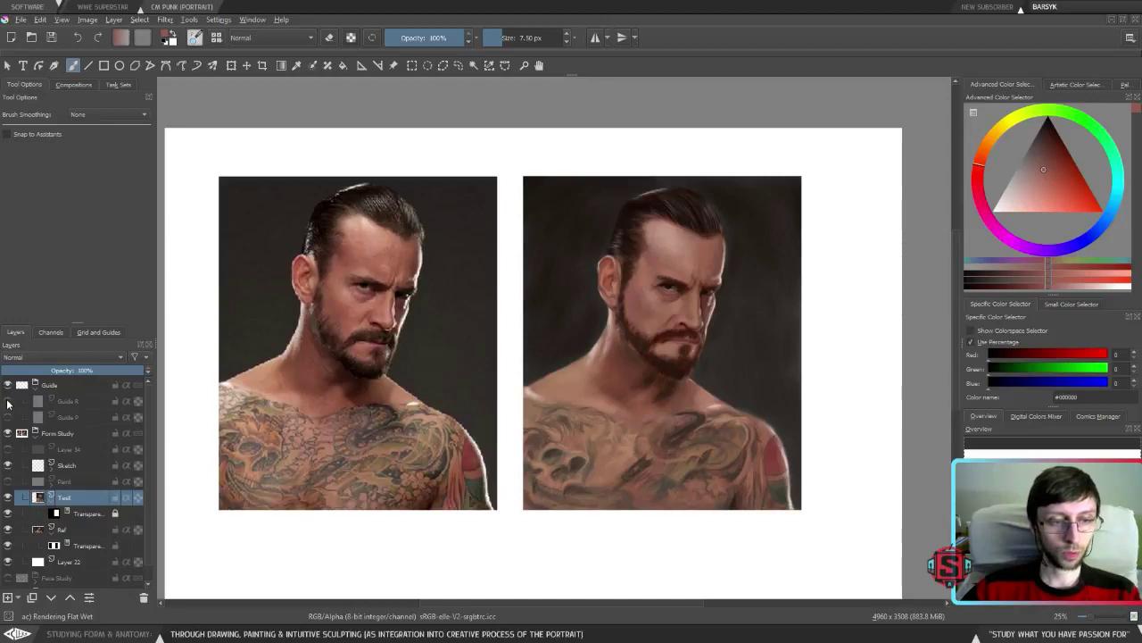
left_click(9, 402)
left_click(8, 385)
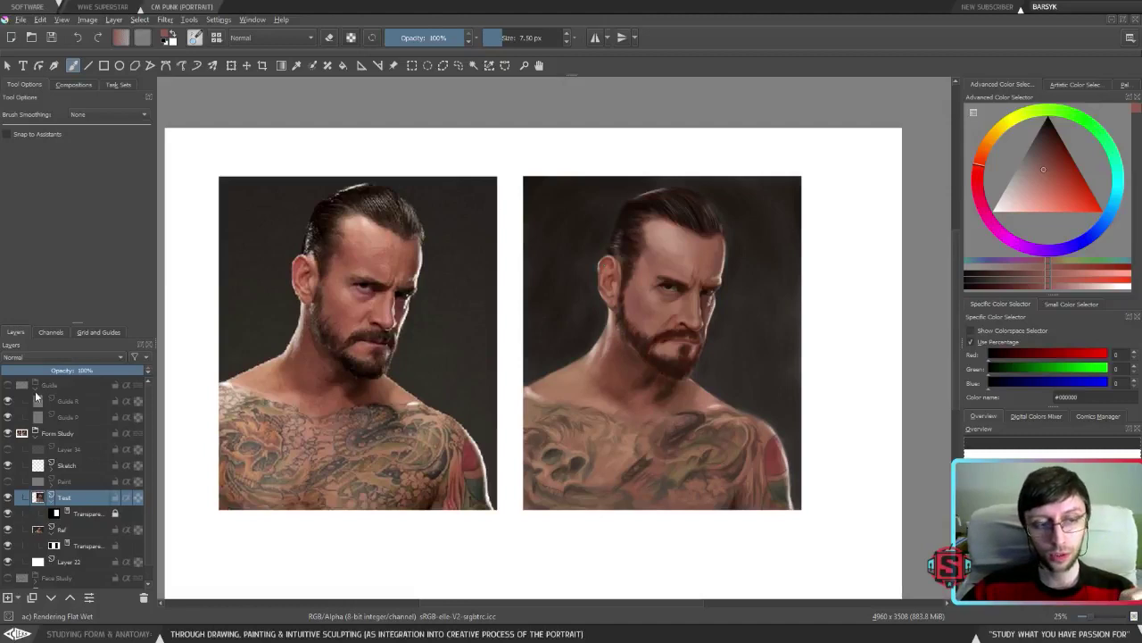
Show the Guide group's grids over both images at 33%, then cover the painting with the grey Paint layer.
left_click(9, 386)
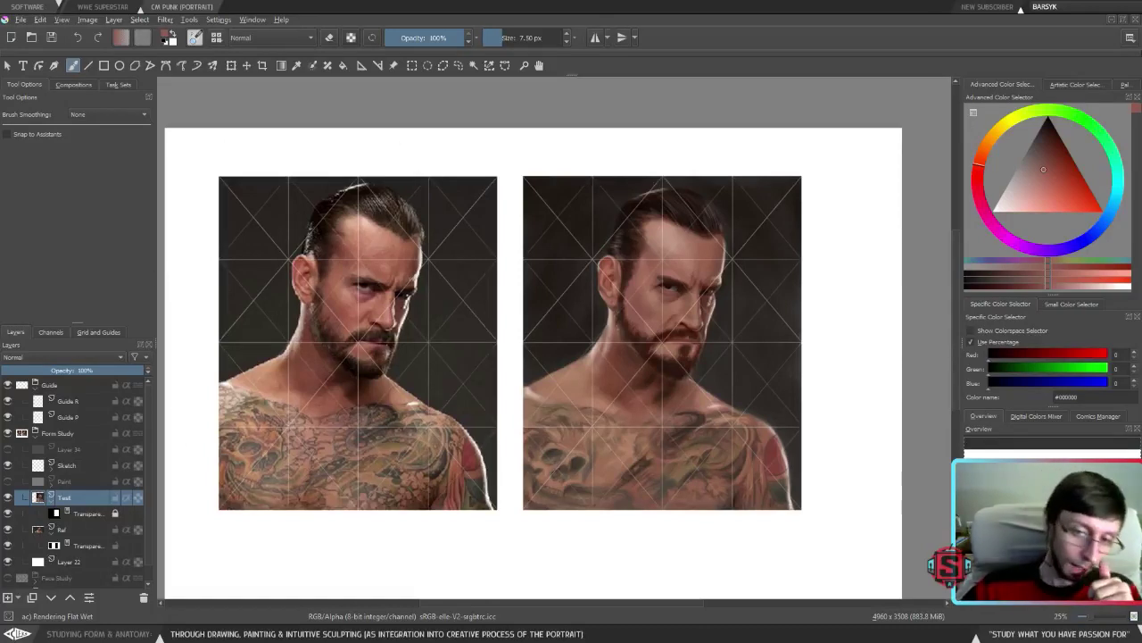
left_click_drag(462, 379, 455, 372)
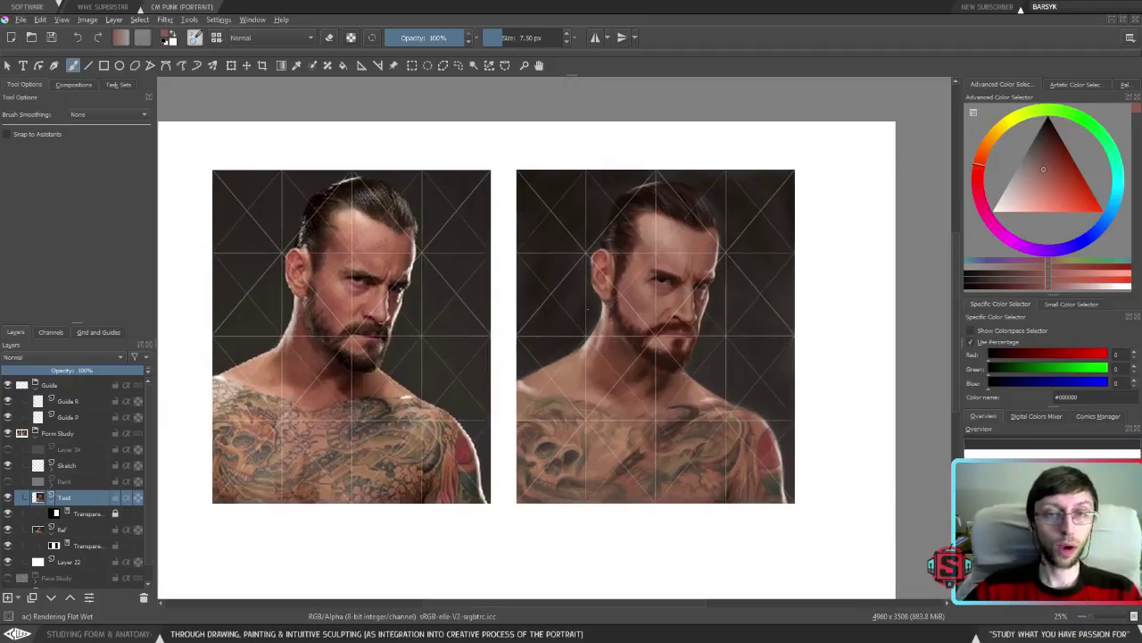
scroll(601, 304, "up", 1)
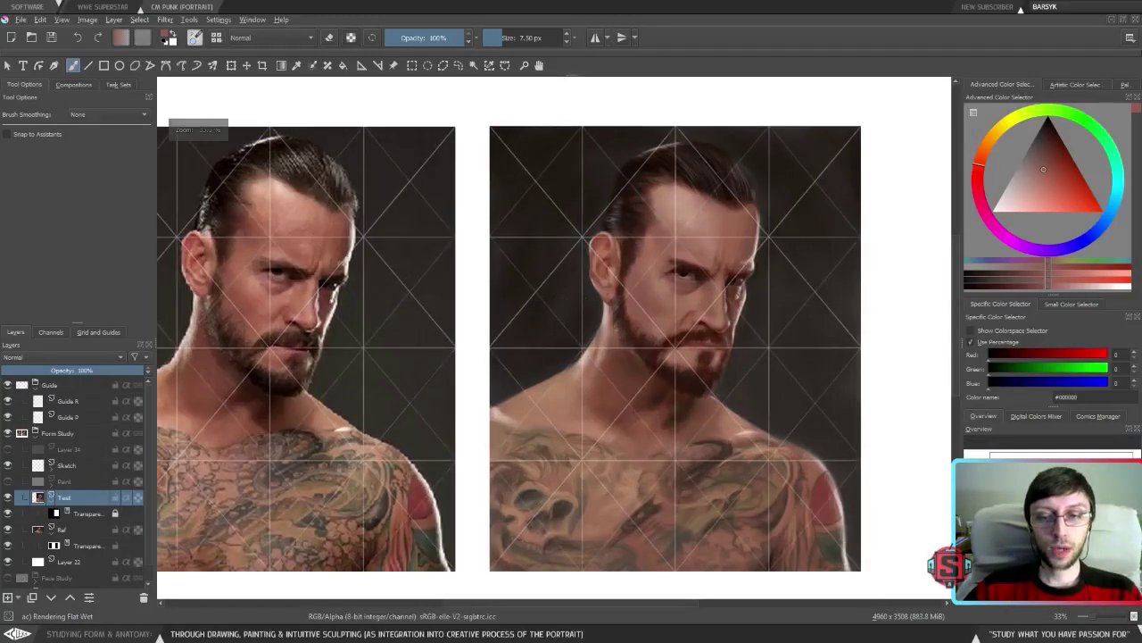
left_click_drag(572, 301, 589, 290)
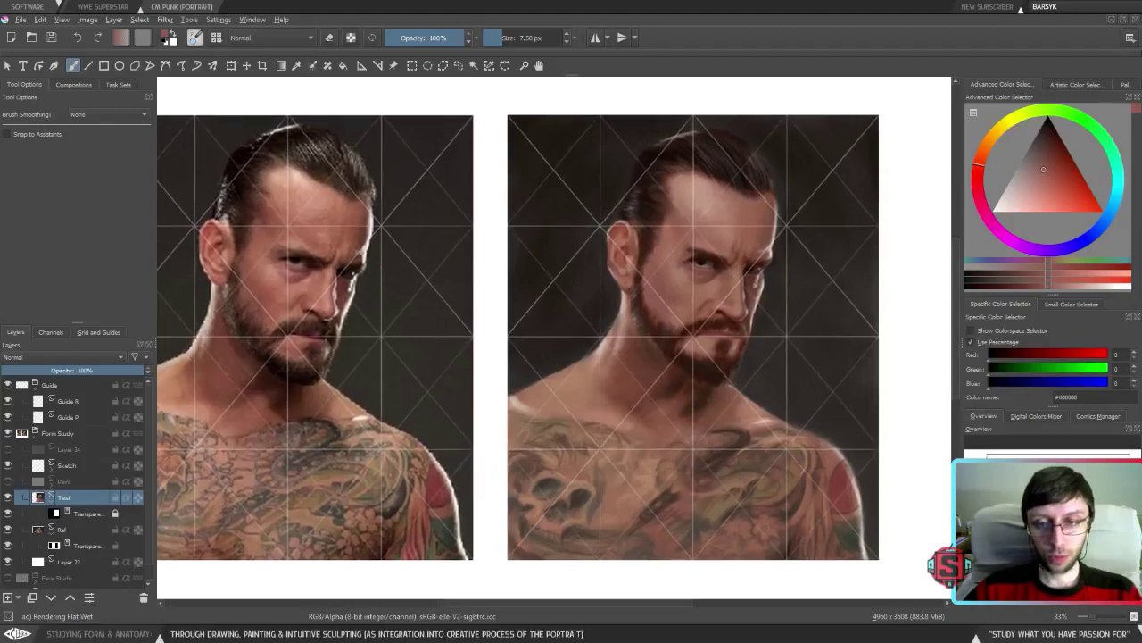
left_click(7, 481)
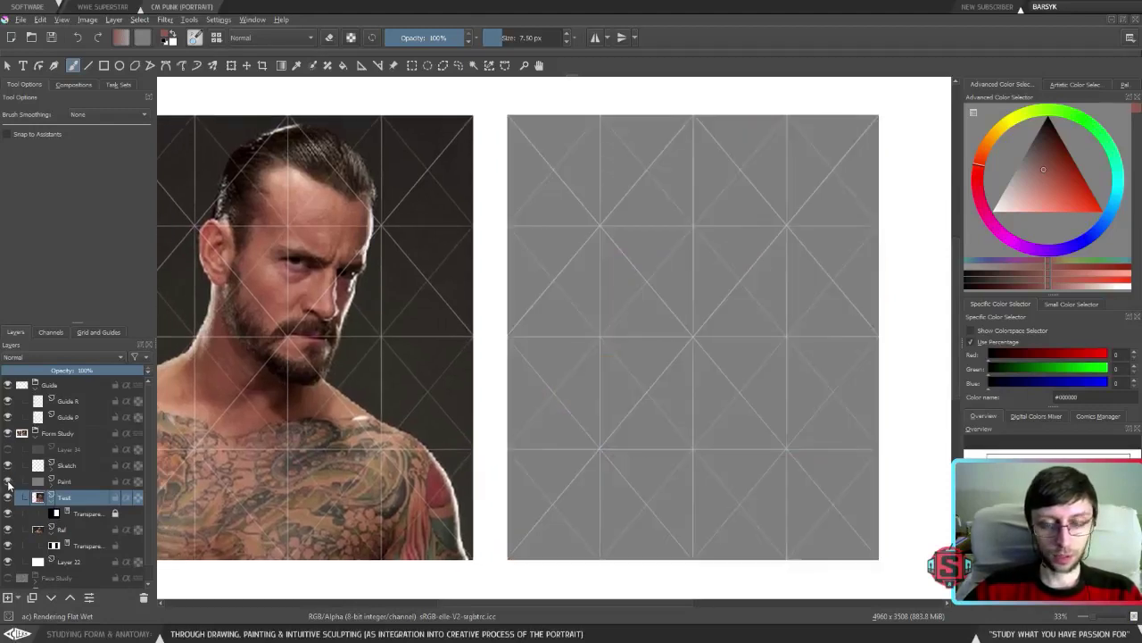
Select the Paint layer as the working layer and zoom out to 25% showing both gridded images.
left_click(67, 483)
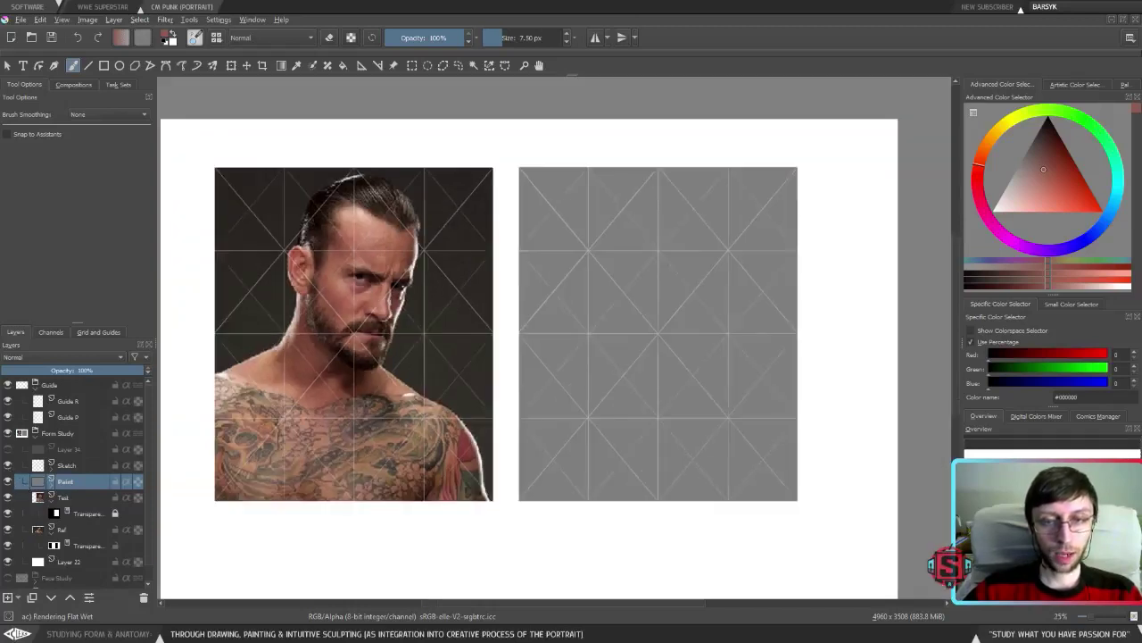
scroll(553, 325, "down", 1)
left_click_drag(579, 321, 595, 327)
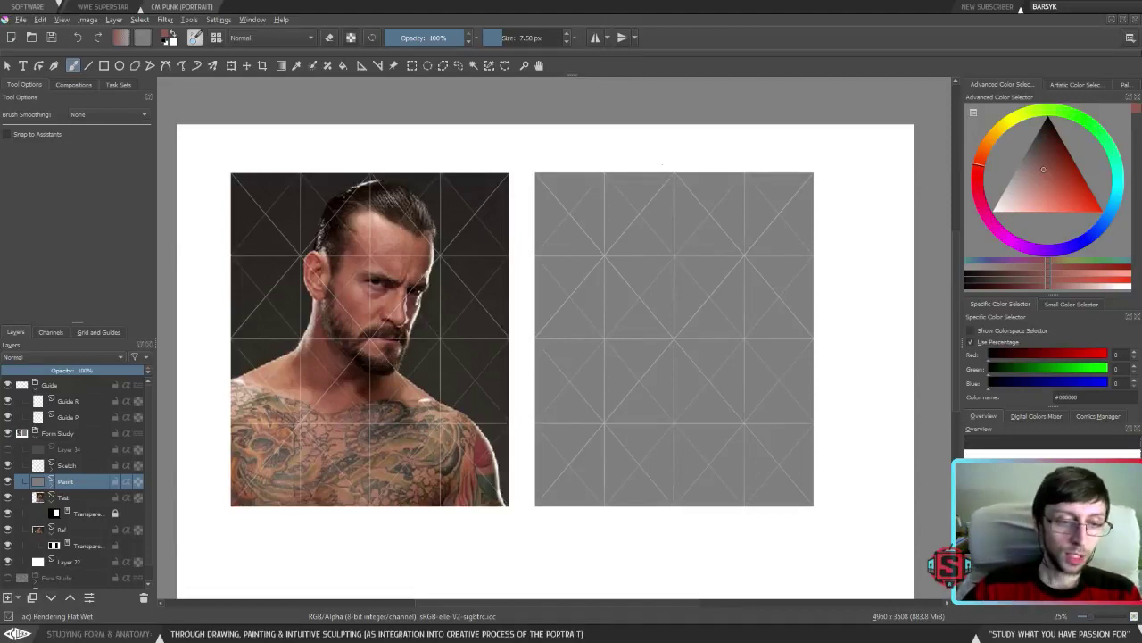
Hide the grey Paint layer so the painted portrait reappears.
left_click(9, 481)
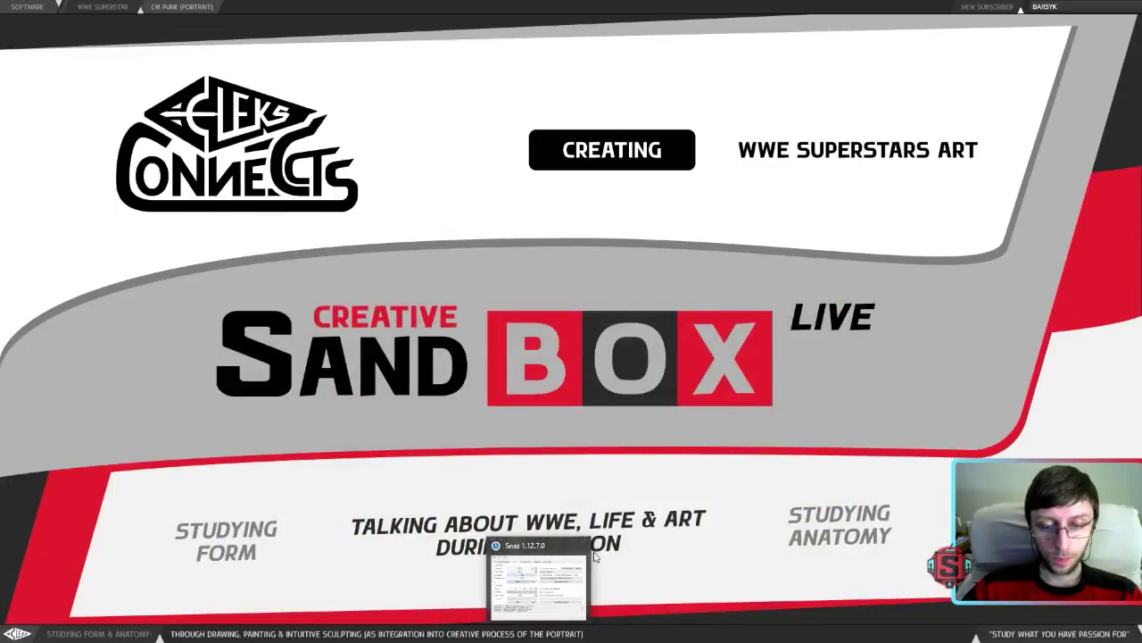
Bring up the WWE.xmind window preview from the XMind taskbar icon.
mouse_move(649, 632)
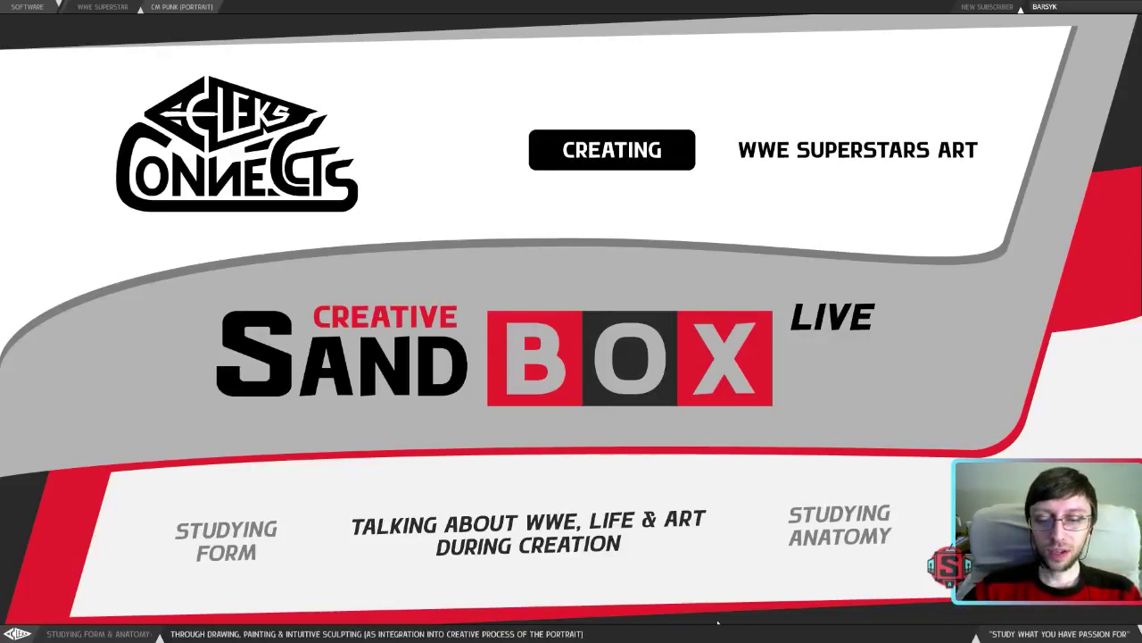
mouse_move(714, 635)
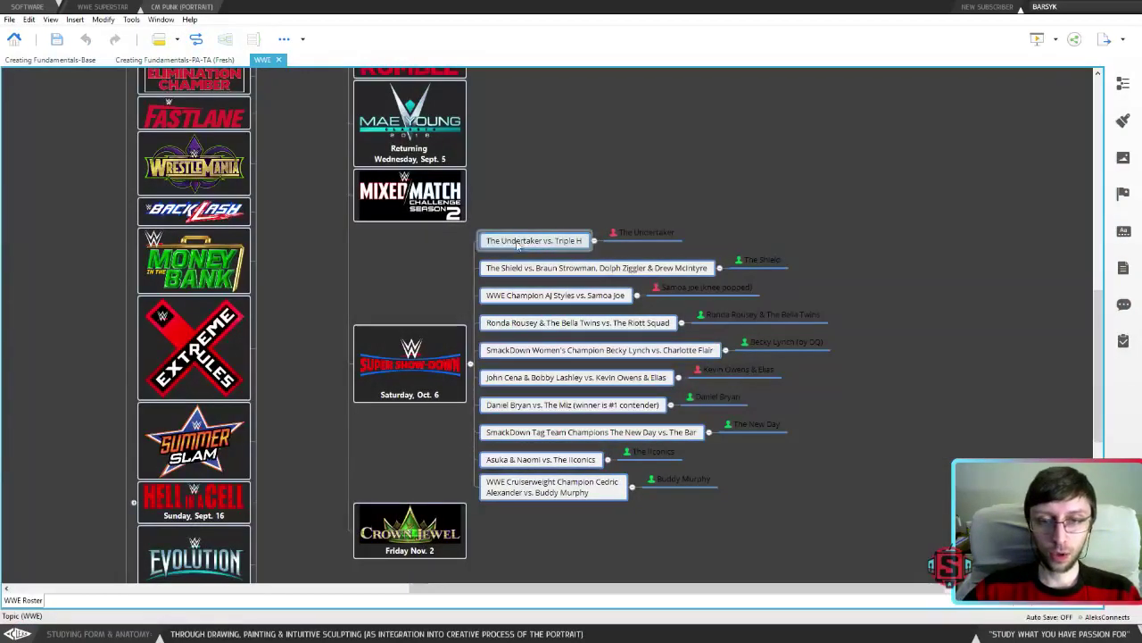
Switch to the WWE mind map and select the Cedric Alexander vs. Buddy Murphy match.
left_click(551, 246)
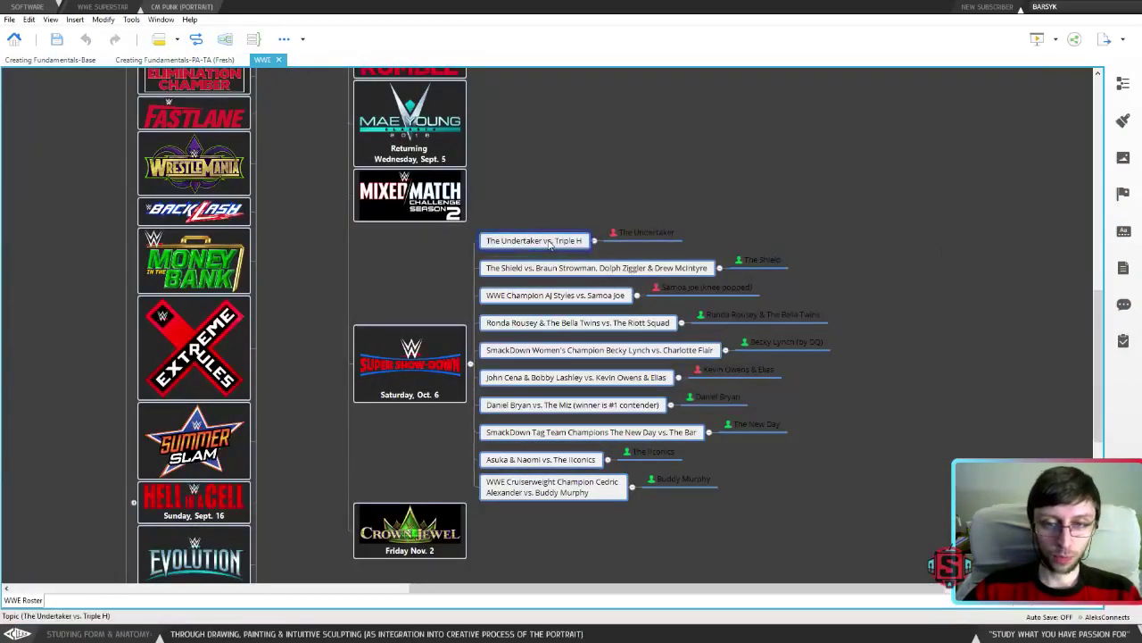
left_click(554, 486)
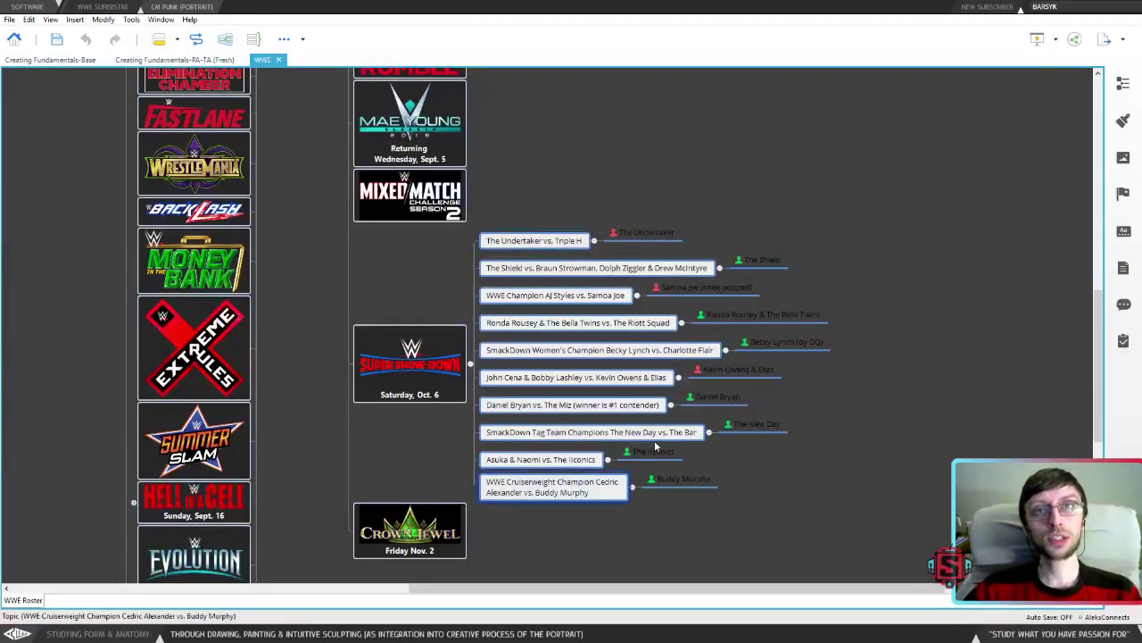
scroll(790, 428, "right", 2)
scroll(790, 427, "down", 1)
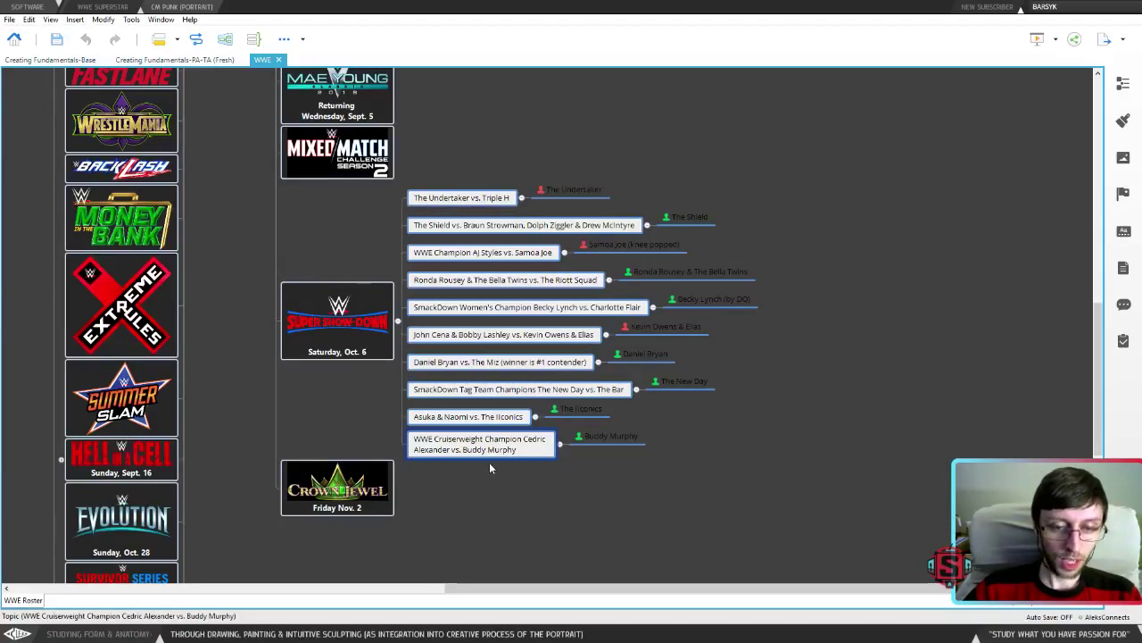
Select the Buddy Murphy and The Iconics winner labels, then clear the selection.
left_click(611, 435)
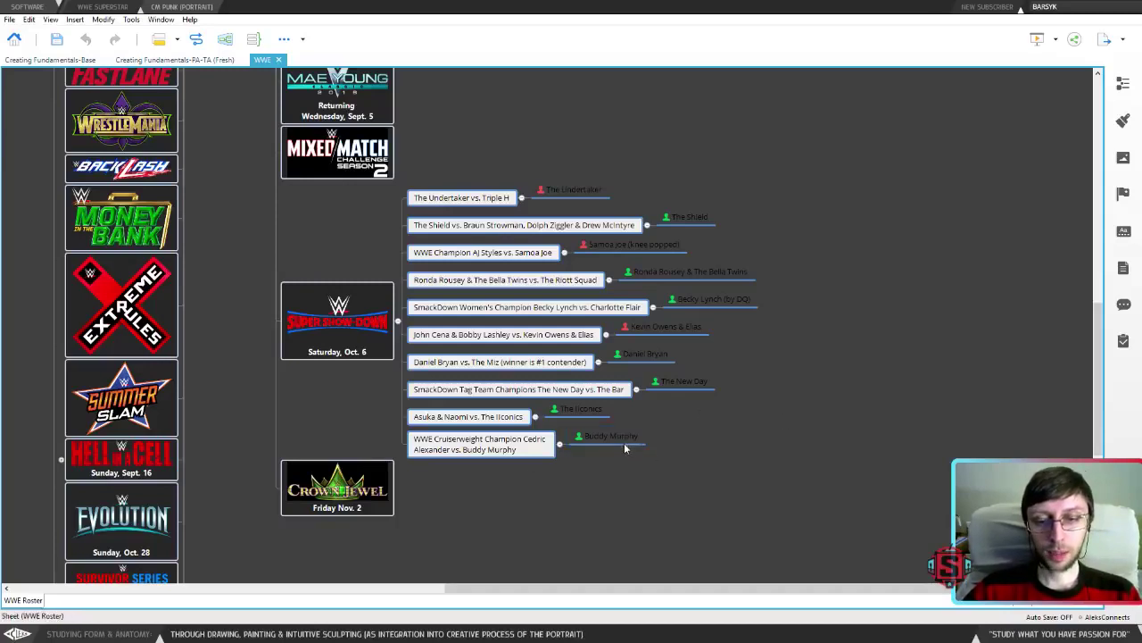
left_click(571, 411)
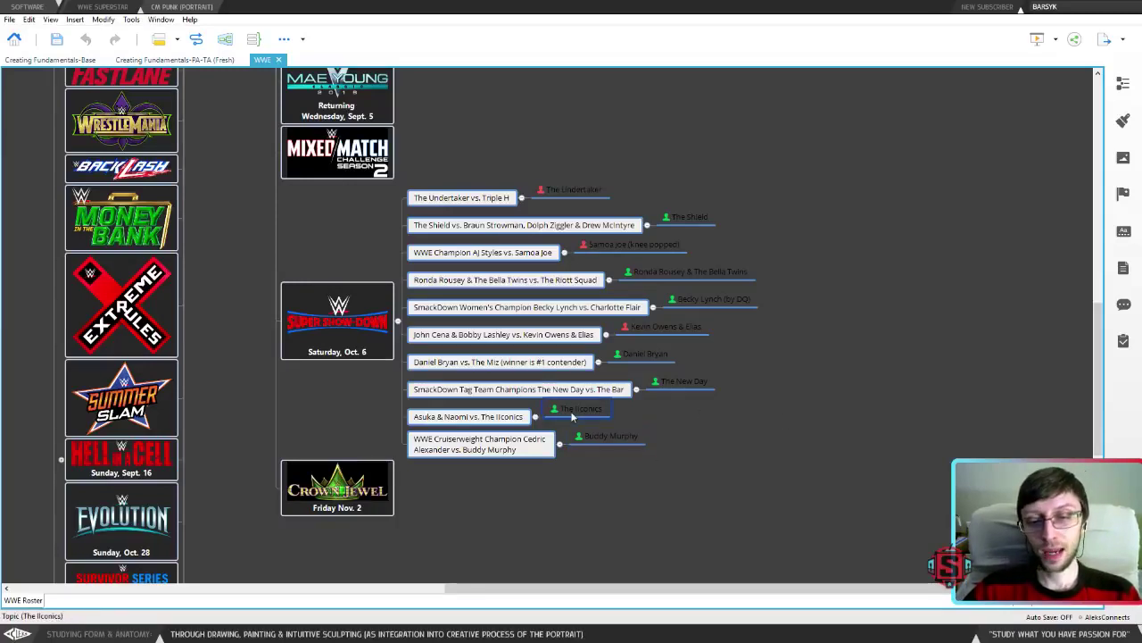
left_click(682, 415)
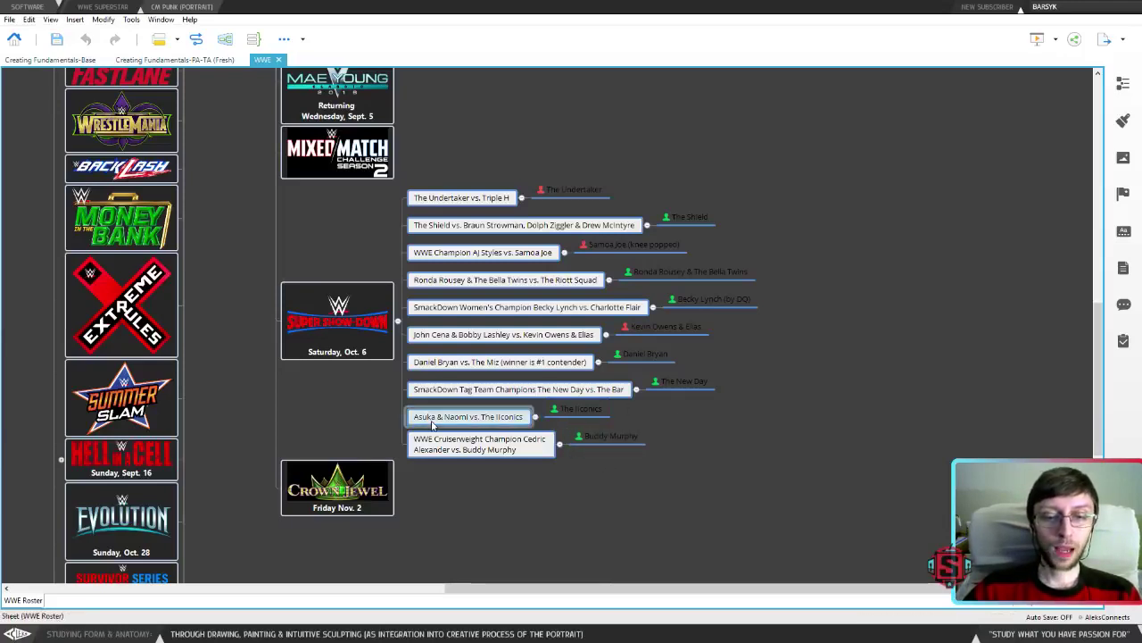
left_click(607, 439)
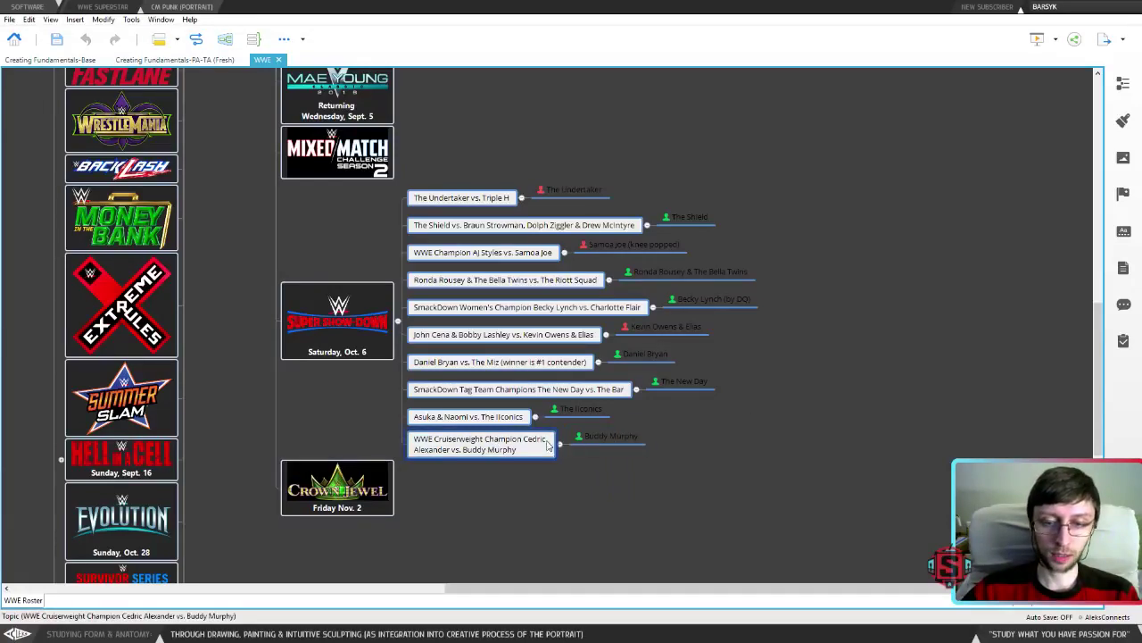
left_click(463, 424)
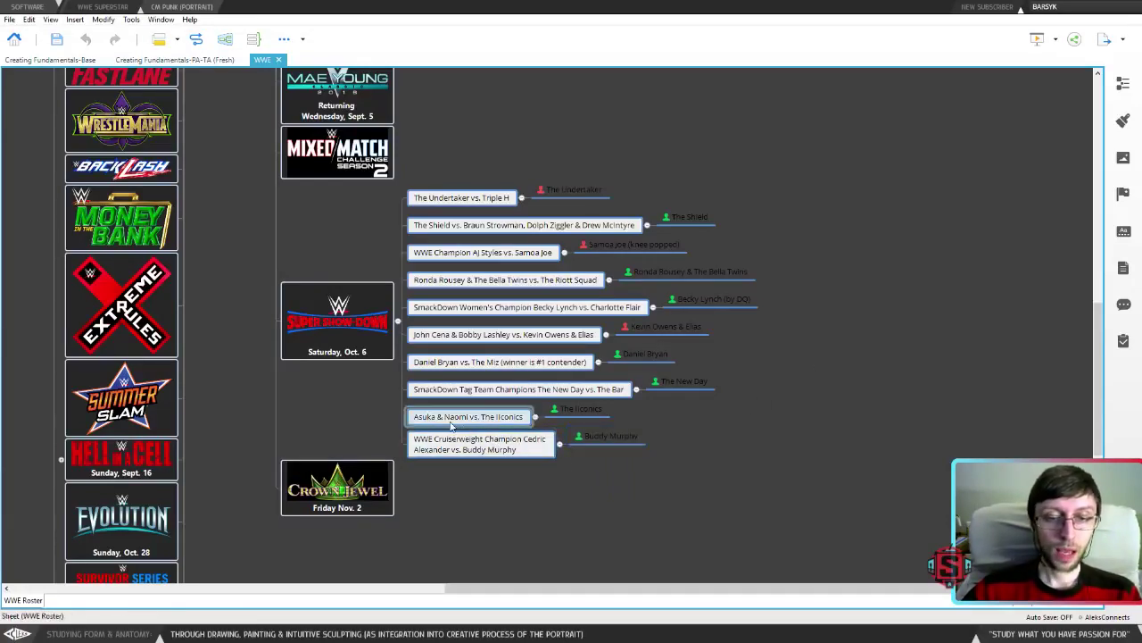
left_click(581, 410)
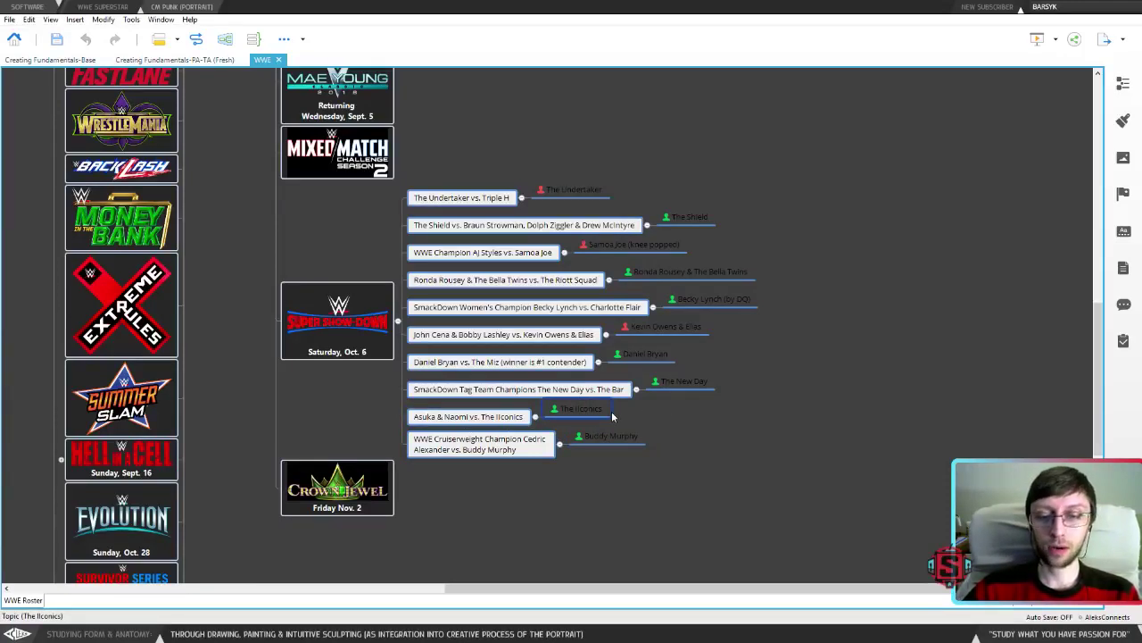
left_click(664, 413)
left_click(442, 415)
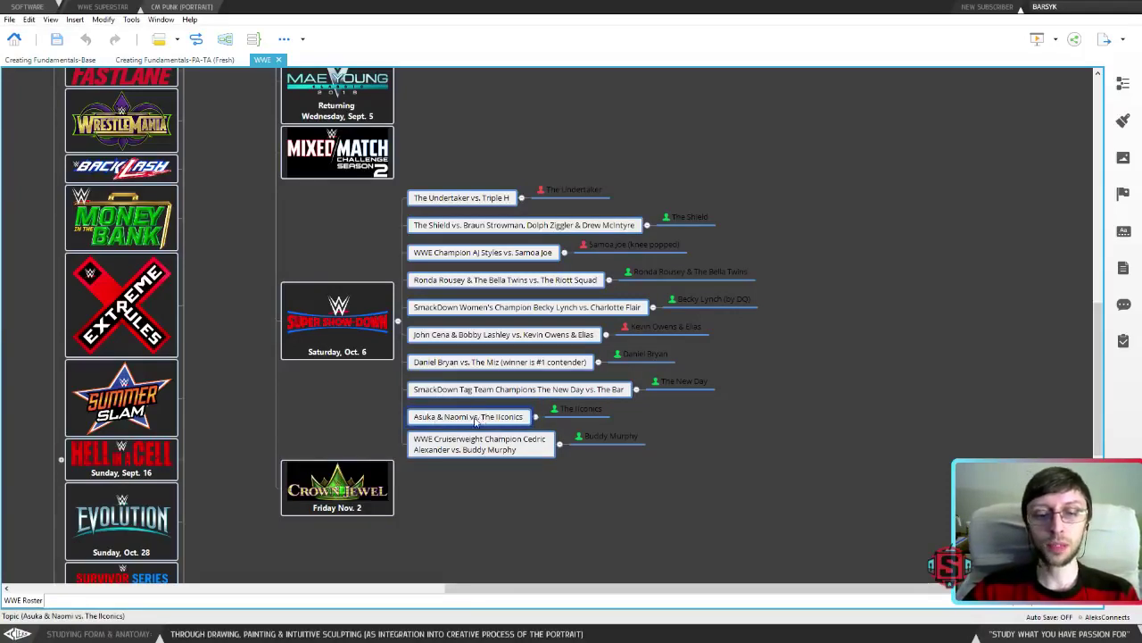
left_click(576, 409)
left_click(498, 418)
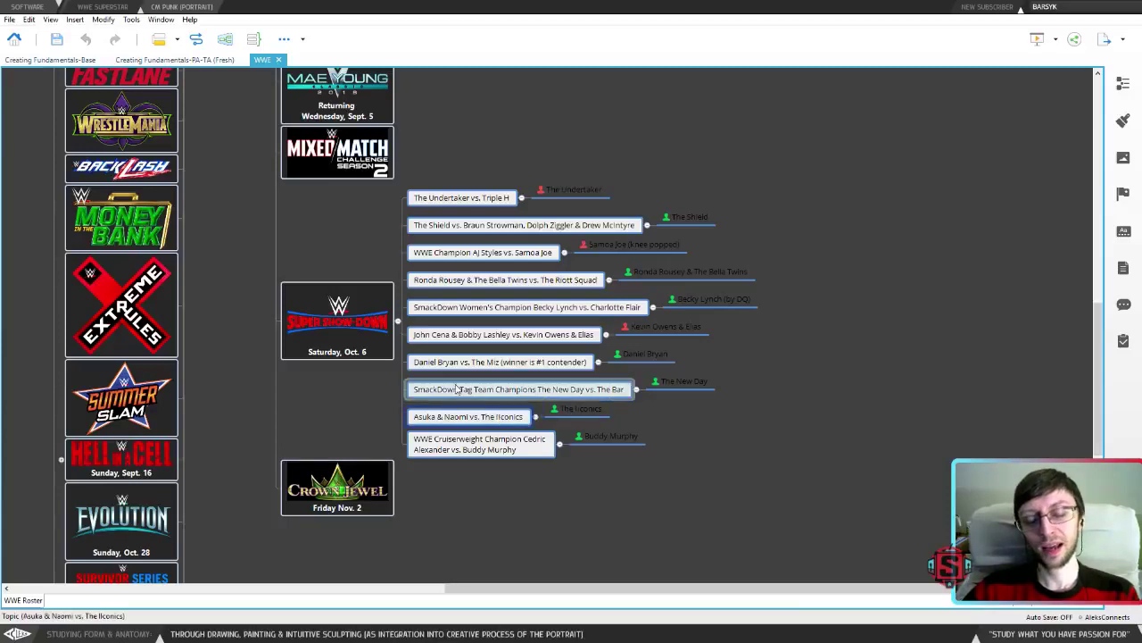
left_click(573, 390)
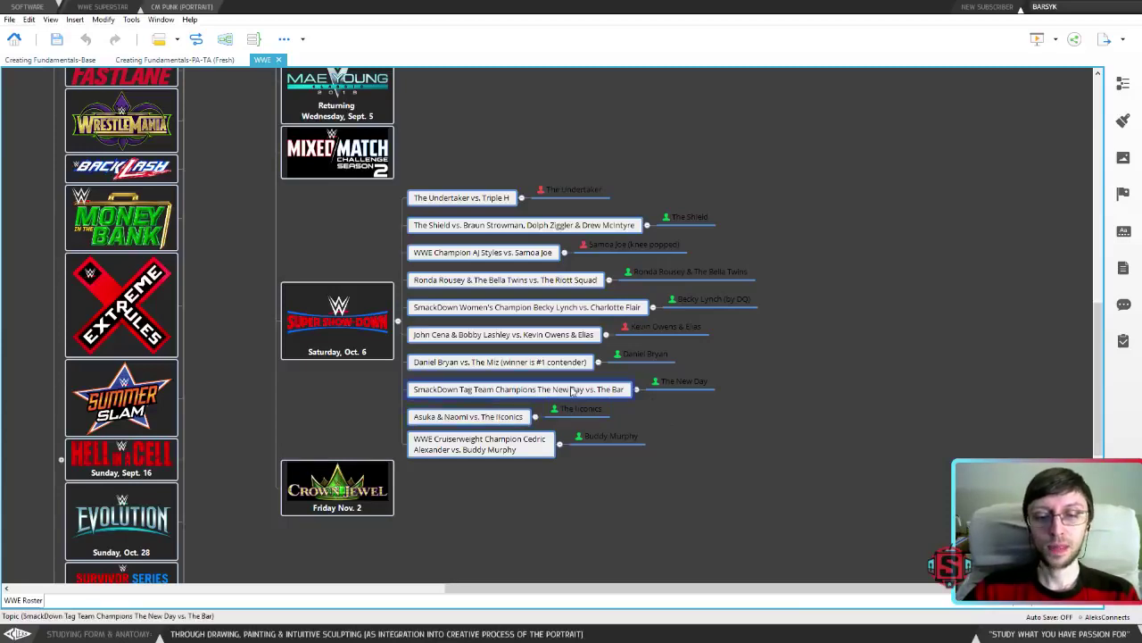
left_click(522, 419)
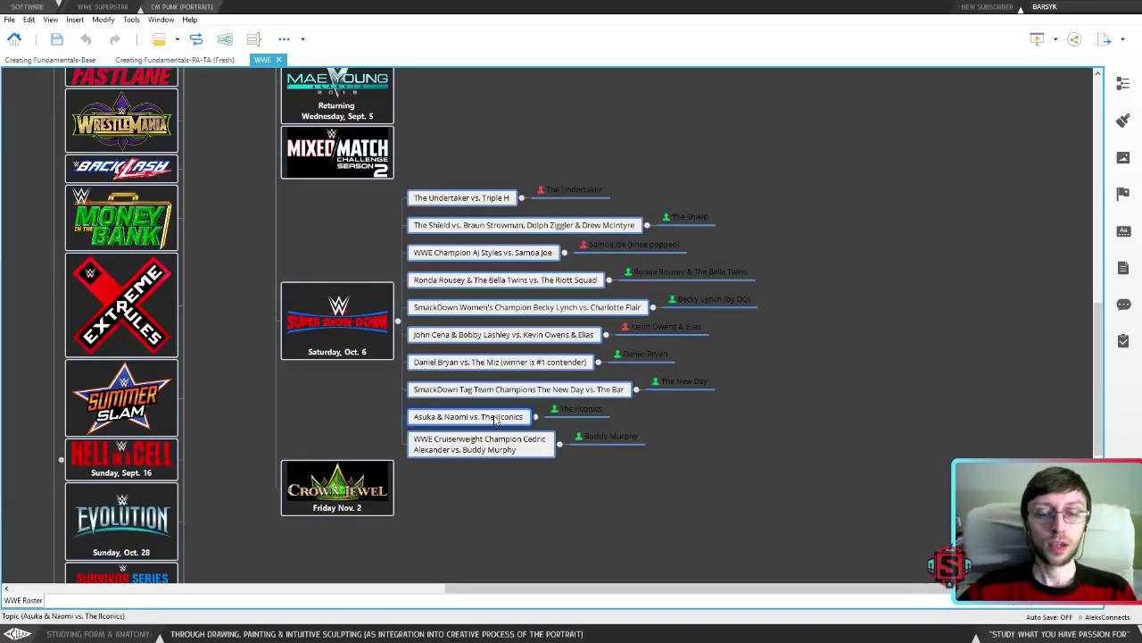
left_click(473, 391)
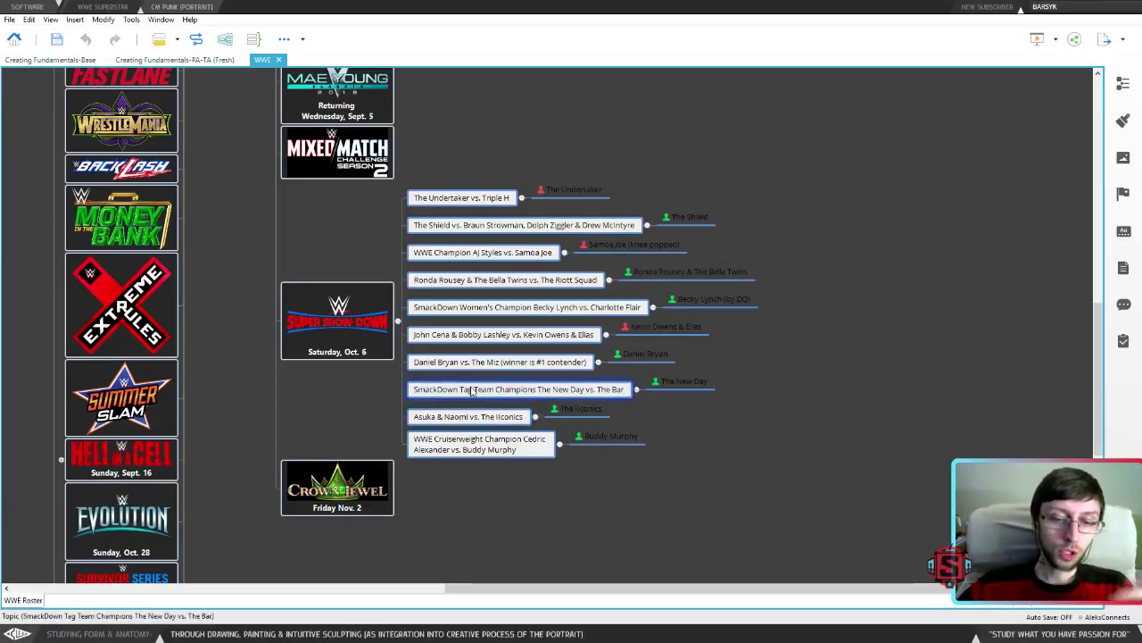
left_click(498, 421)
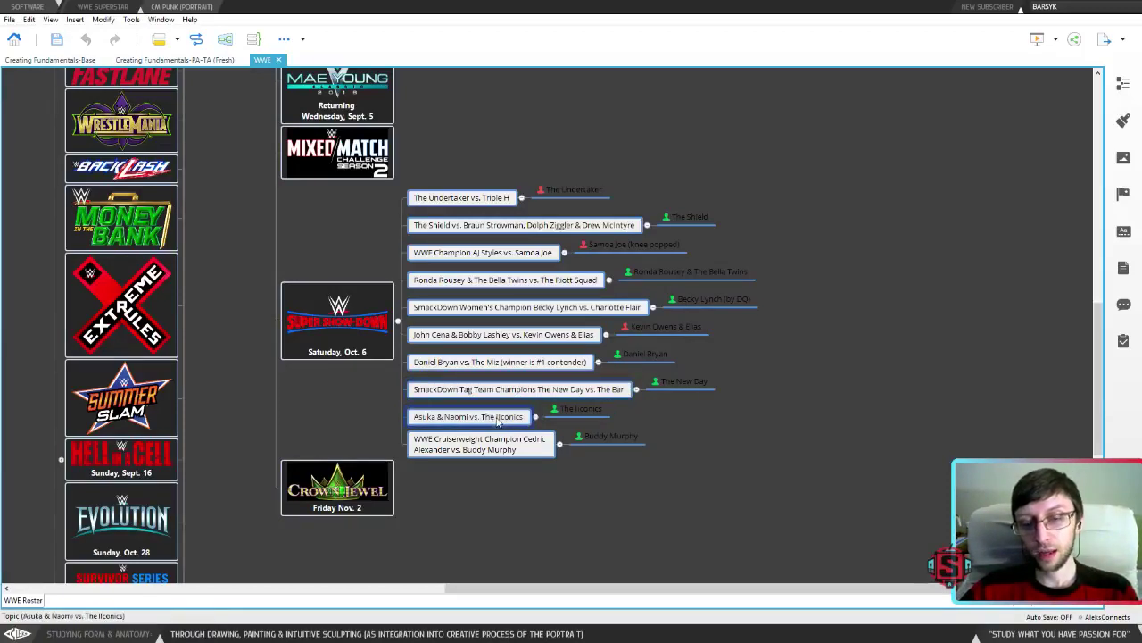
left_click(584, 409)
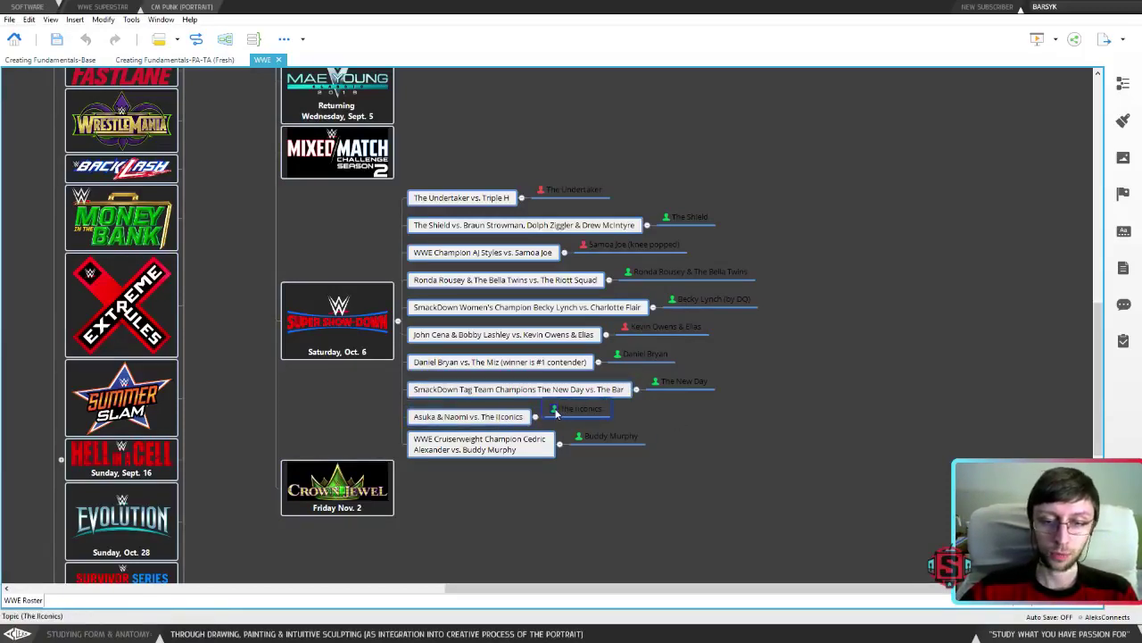
left_click(589, 394)
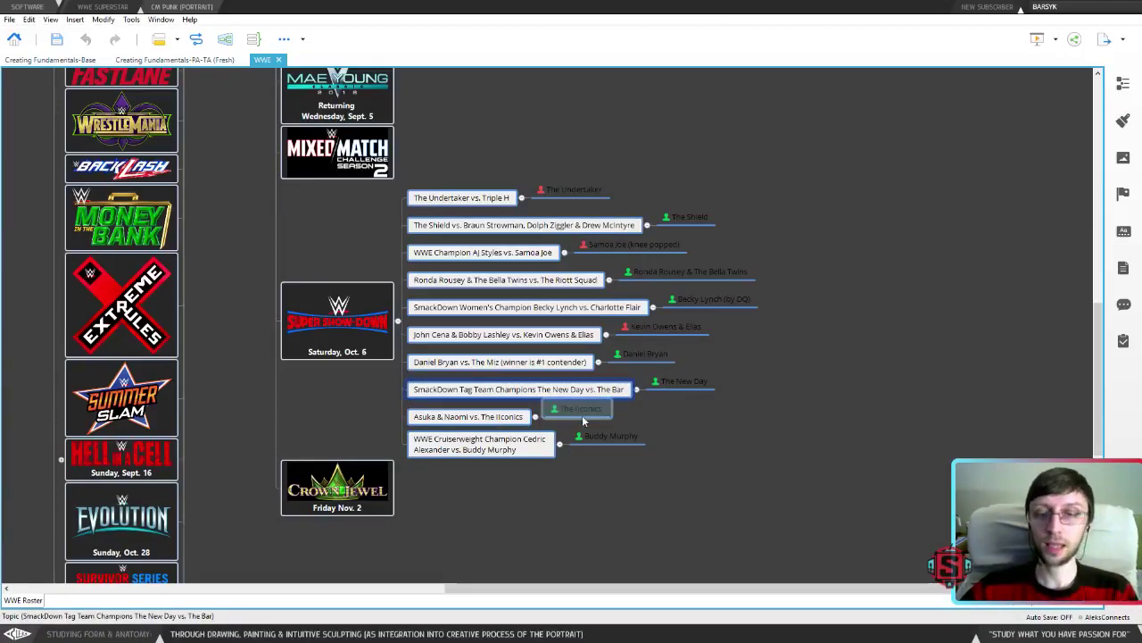
left_click(587, 411)
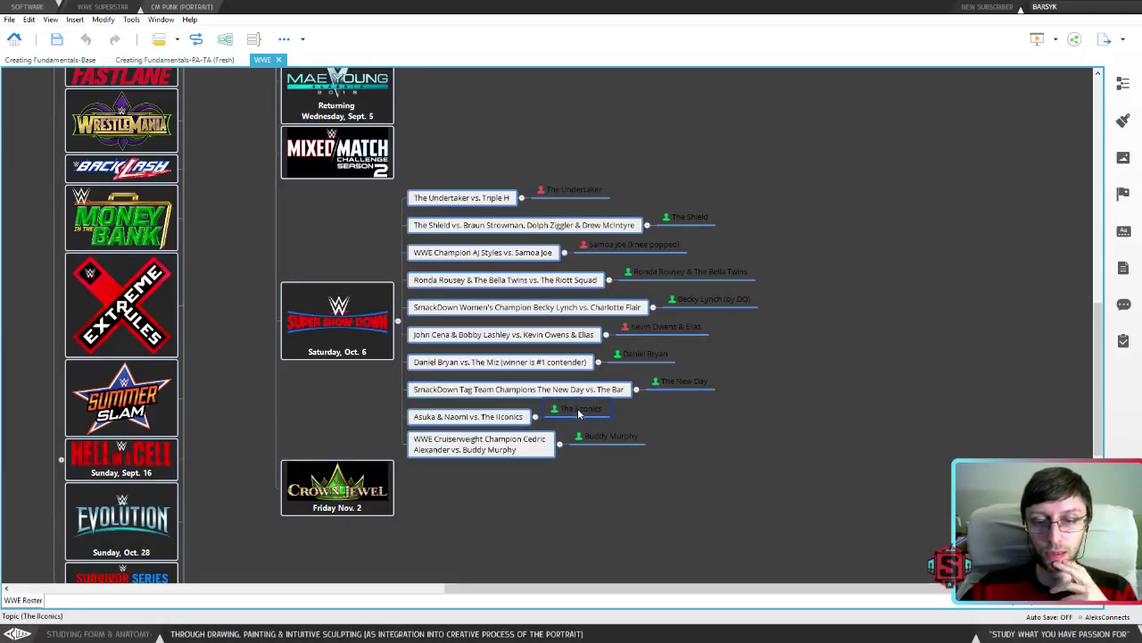
left_click(529, 391)
left_click(529, 391)
left_click(738, 426)
key("ctrl+s")
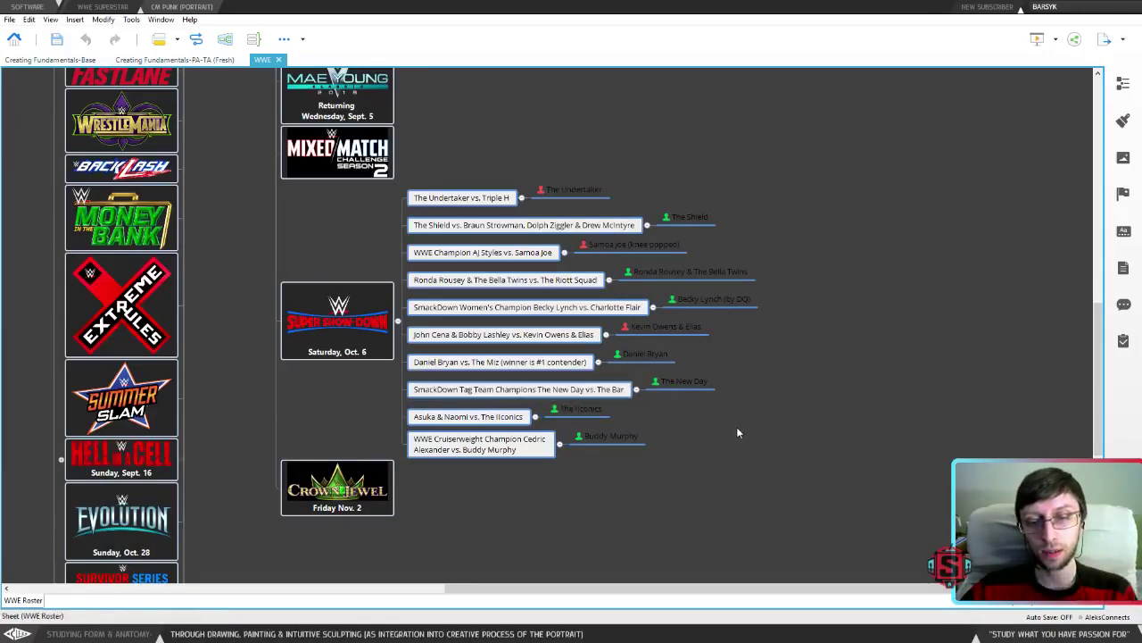
left_click(683, 382)
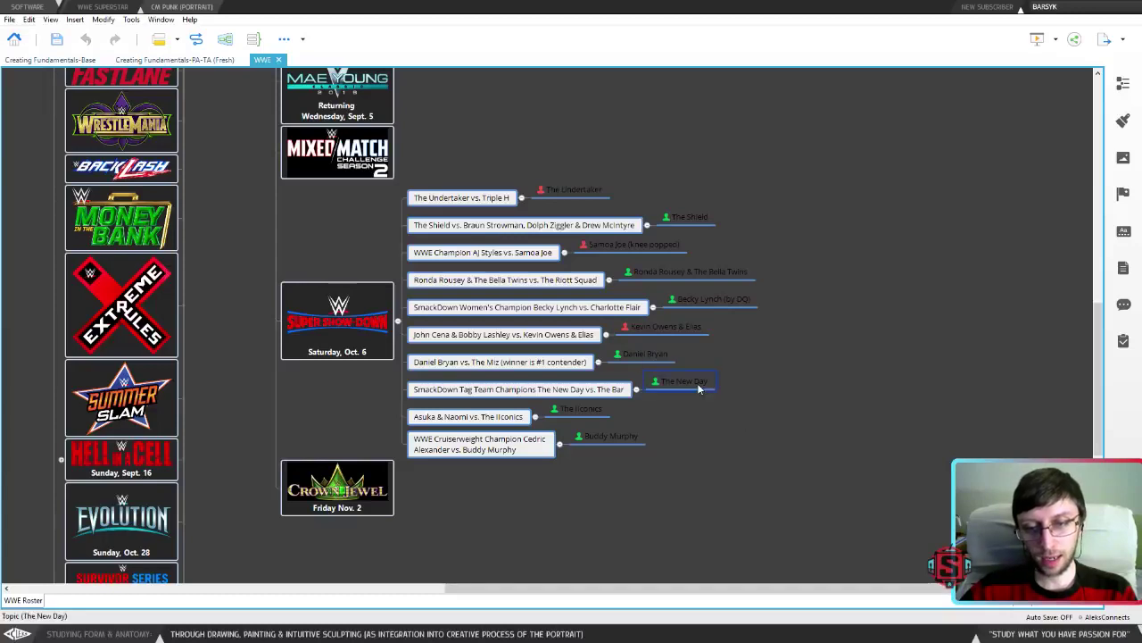
left_click(496, 391)
double_click(496, 391)
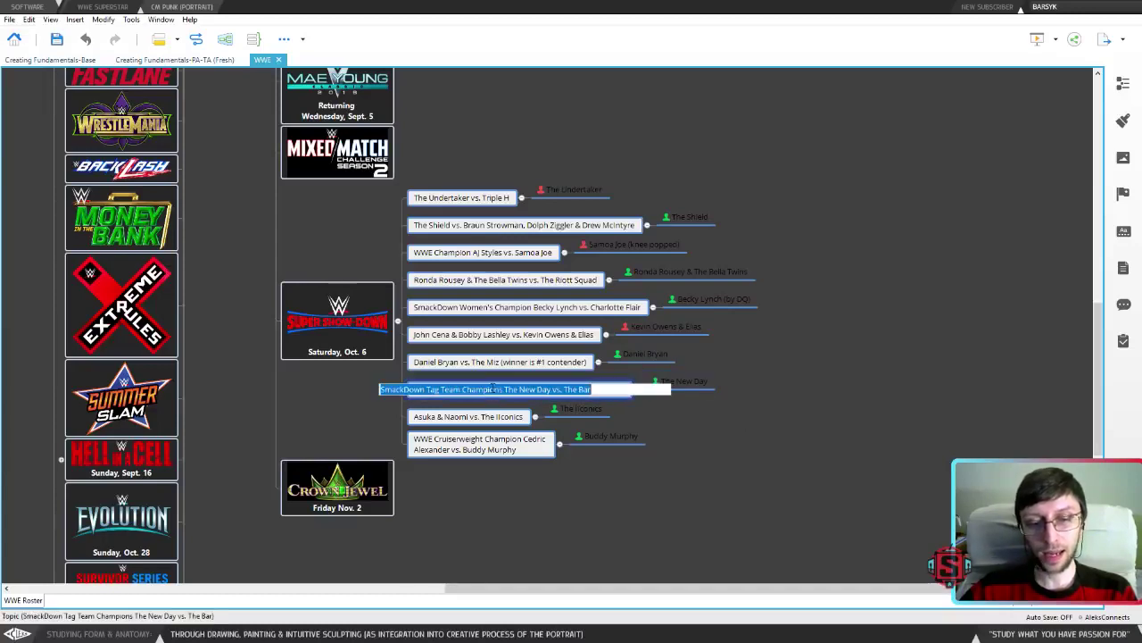
left_click_drag(591, 390, 564, 390)
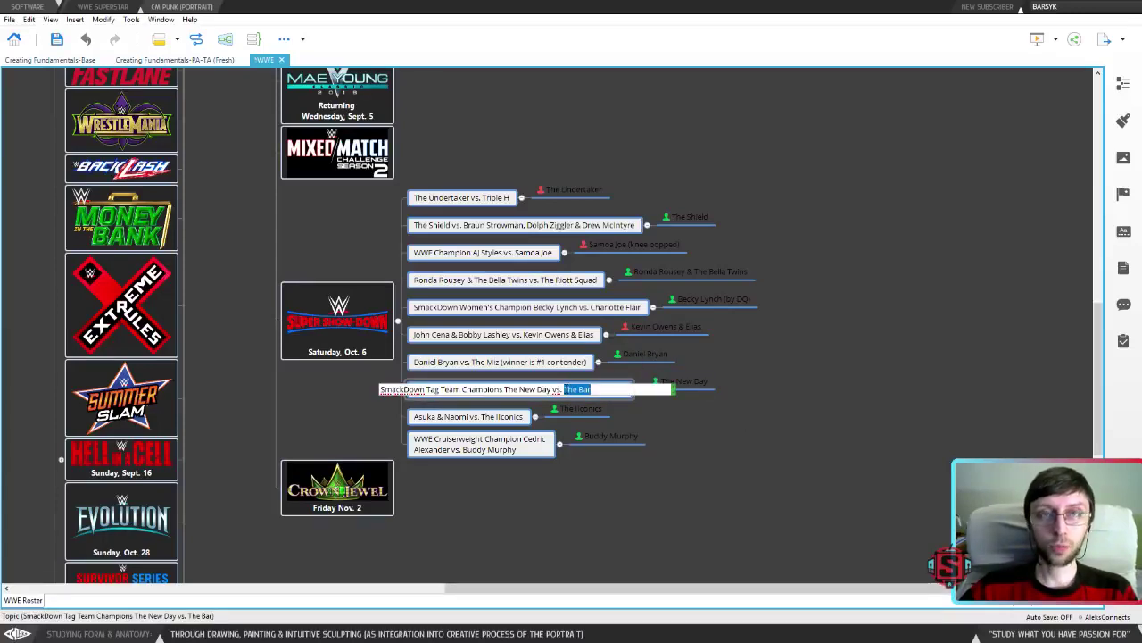
left_click(658, 428)
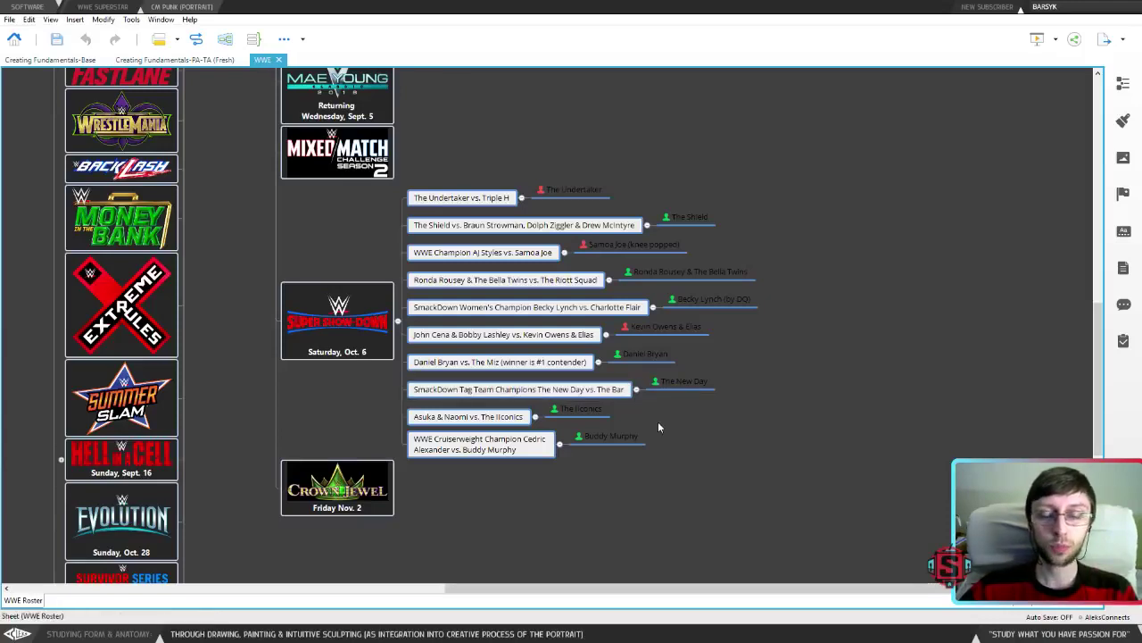
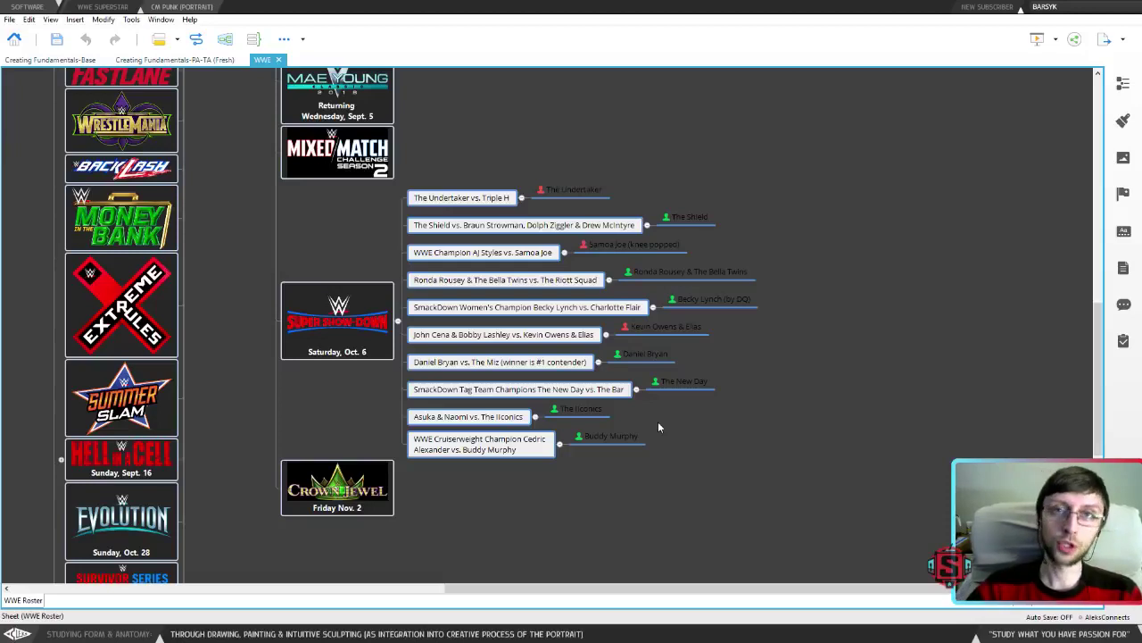
Select The New Day, Buddy Murphy and Daniel Bryan winner labels and the Daniel Bryan vs. The Miz match.
left_click(714, 381)
left_click_drag(733, 435, 643, 372)
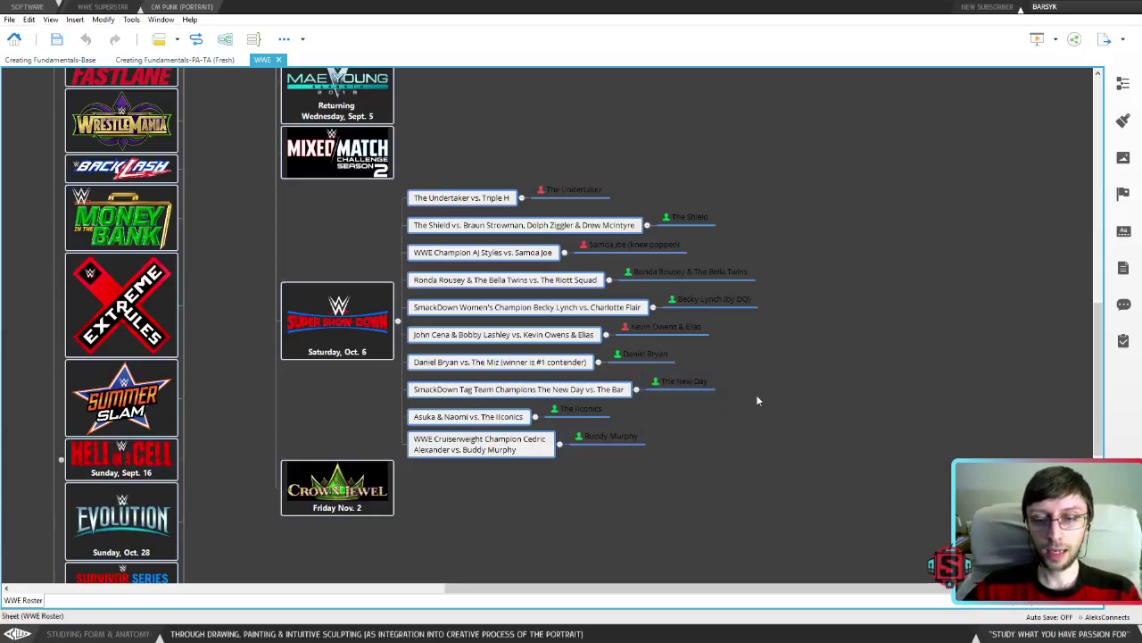
left_click_drag(756, 400, 643, 373)
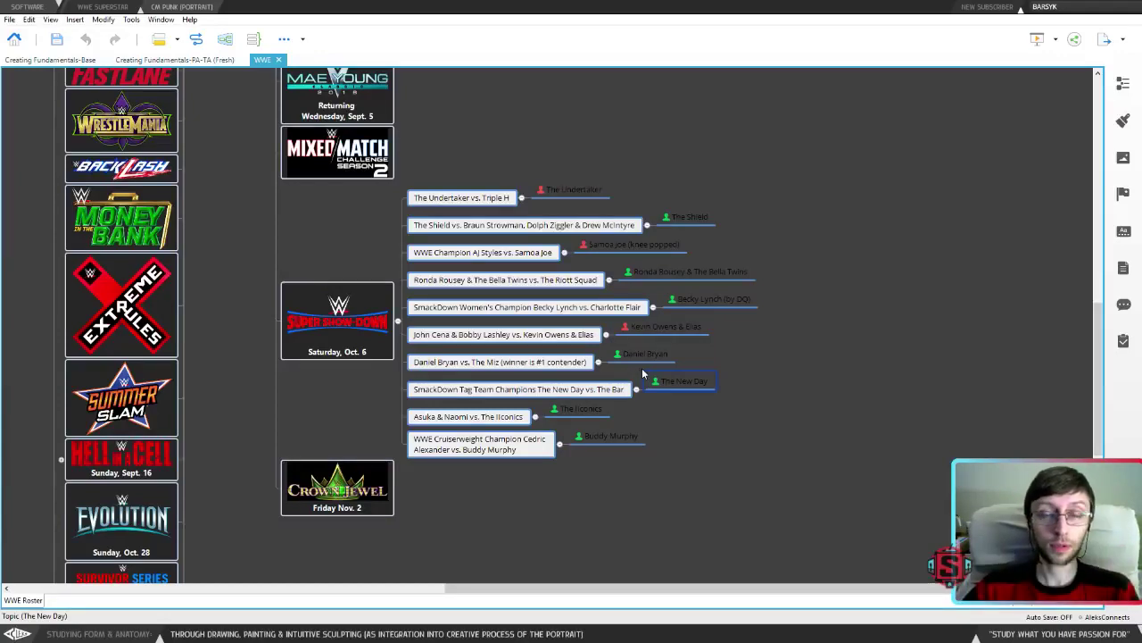
left_click(728, 358)
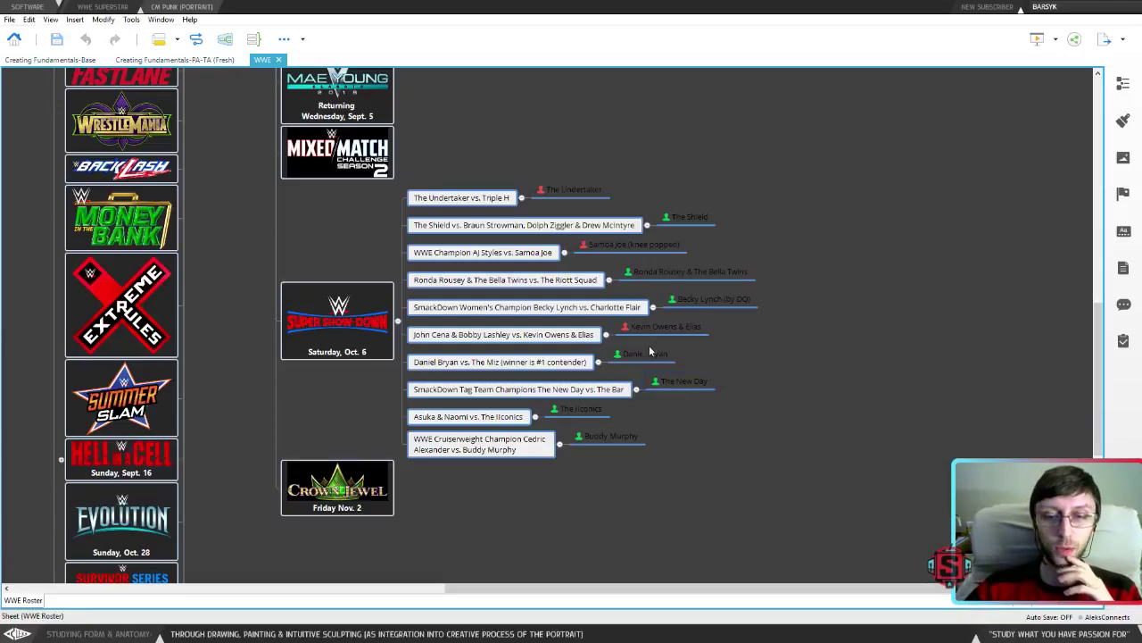
left_click(651, 353)
left_click(580, 362)
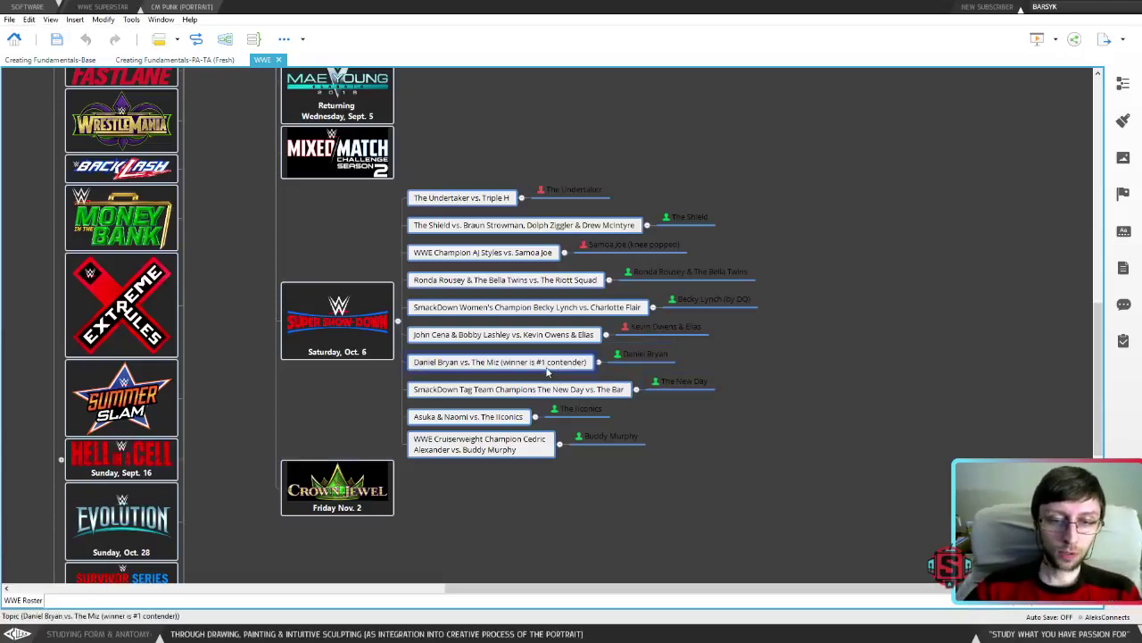
left_click(647, 353)
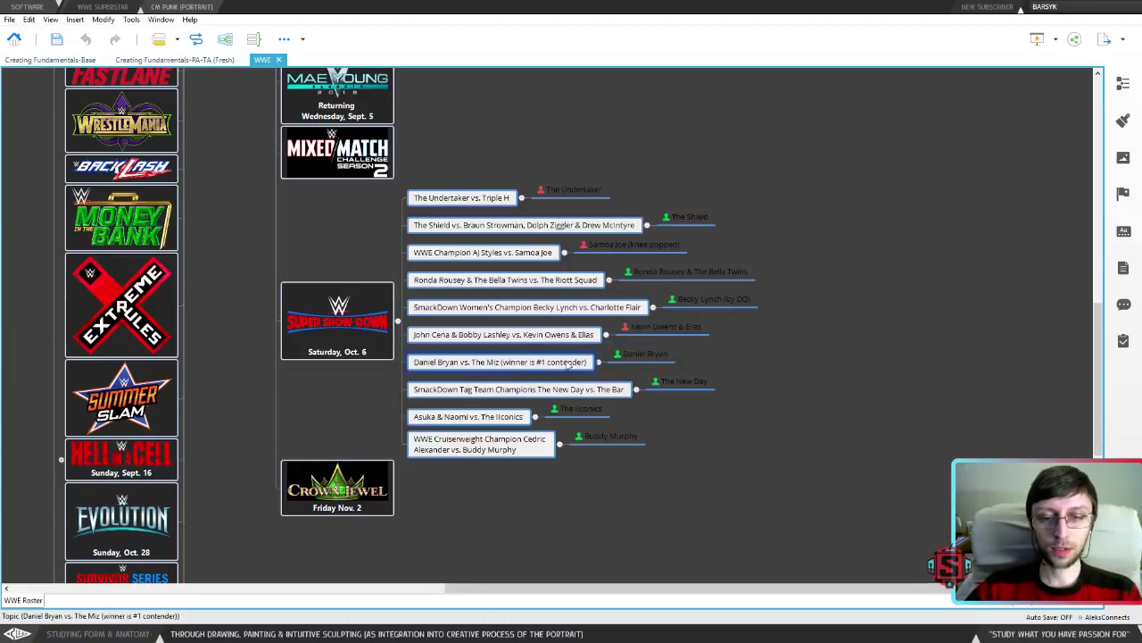
left_click(616, 361)
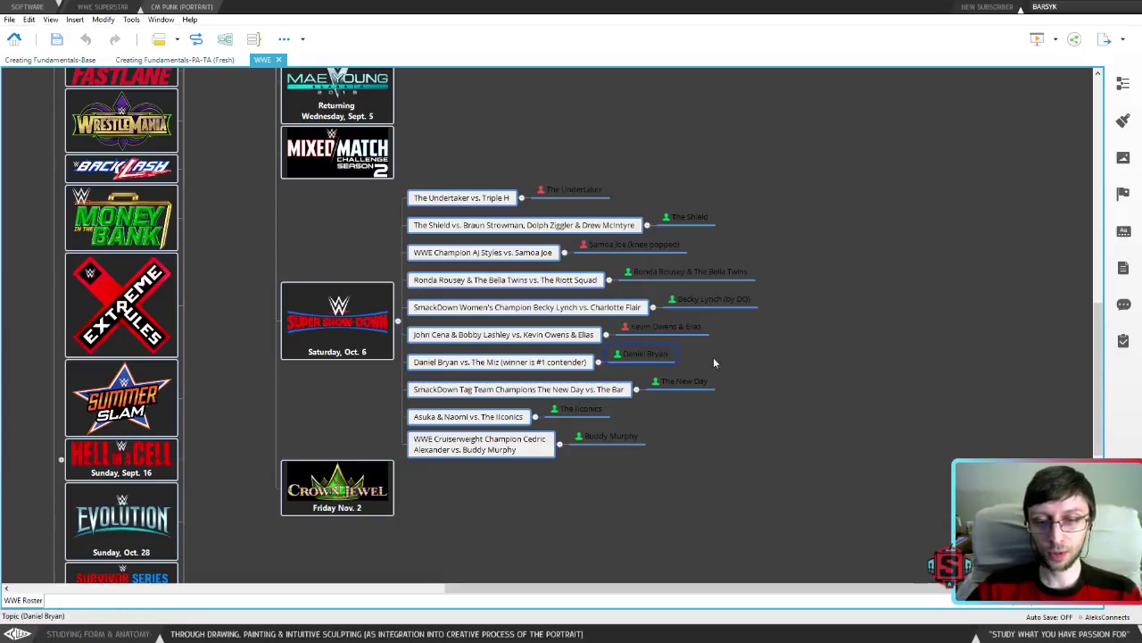
left_click(756, 361)
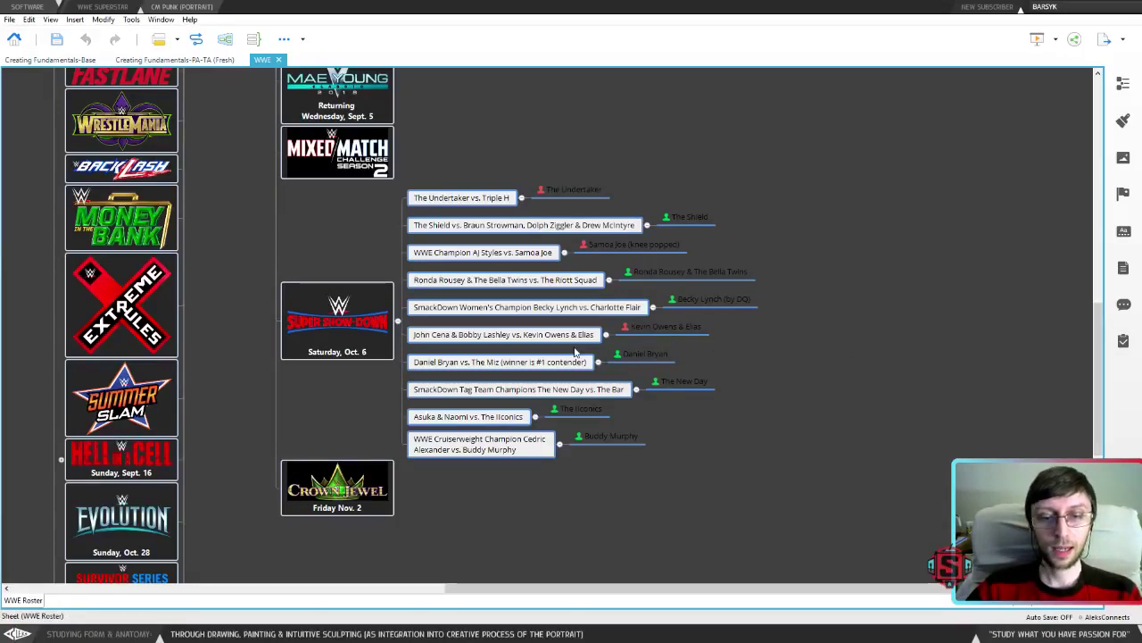
left_click(654, 357)
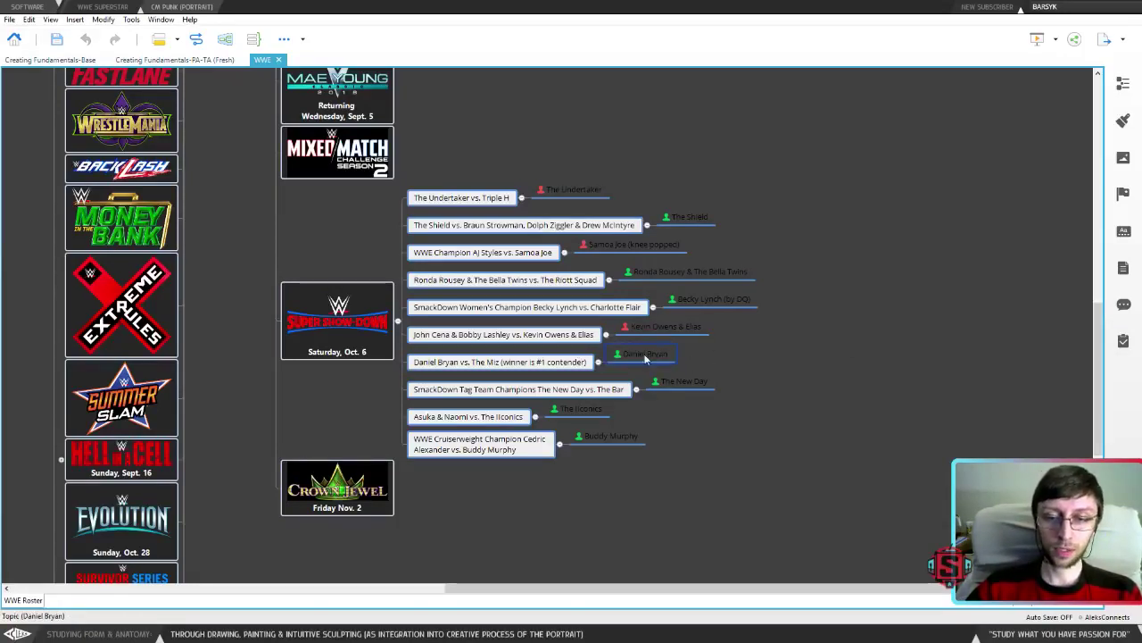
Select the John Cena & Bobby Lashley match and the Kevin Owens & Elias winner label.
left_click(518, 337)
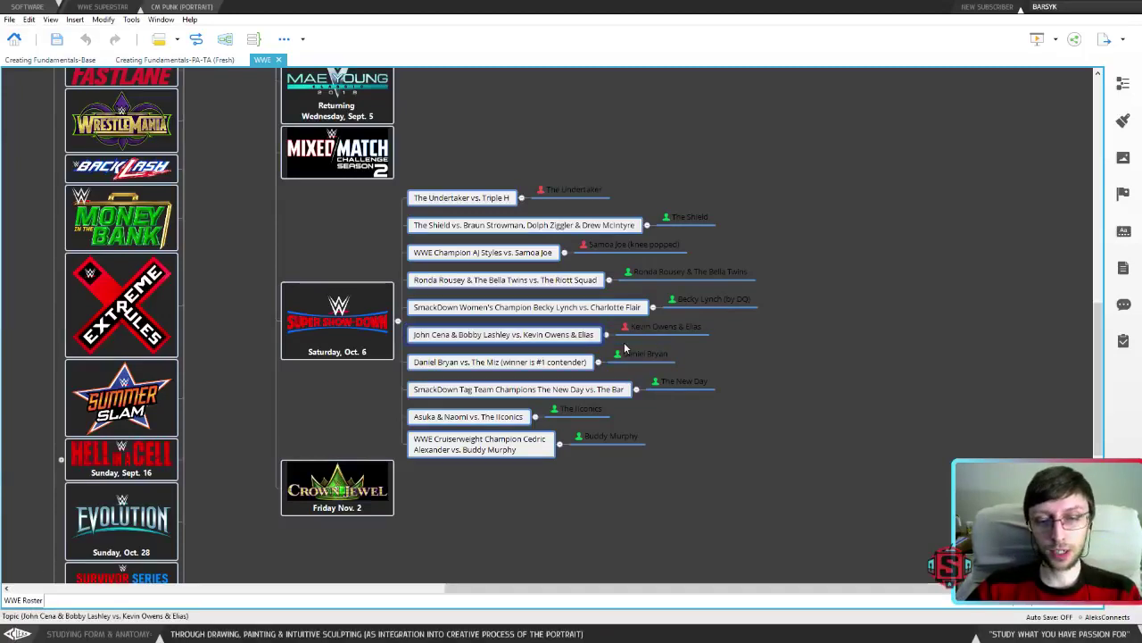
left_click(648, 331)
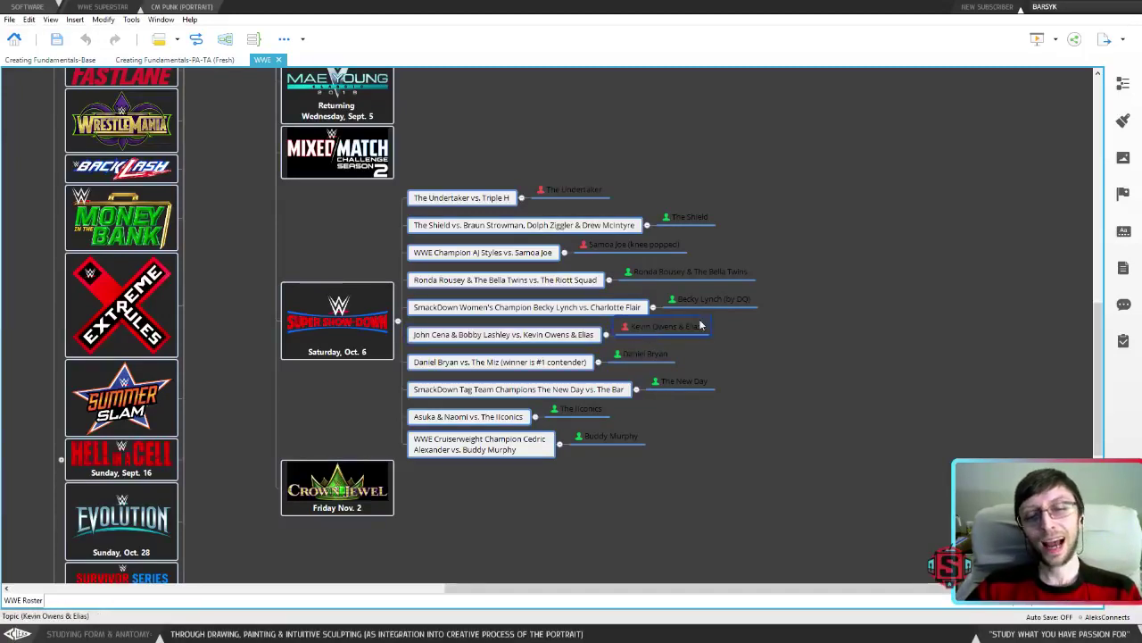
left_click(448, 334)
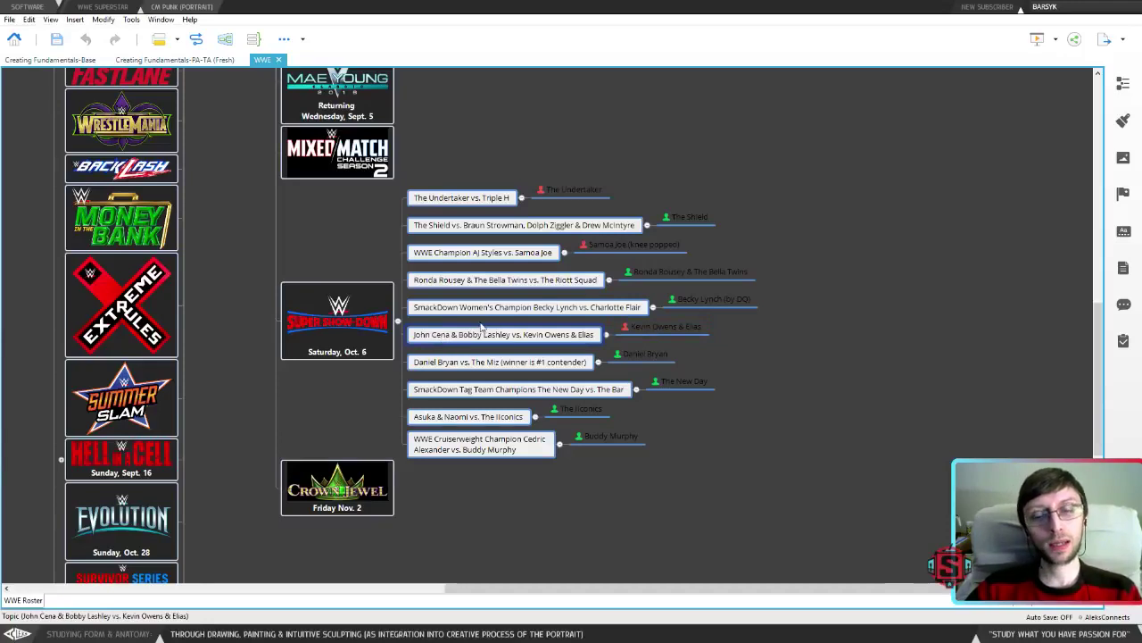
left_click(622, 325)
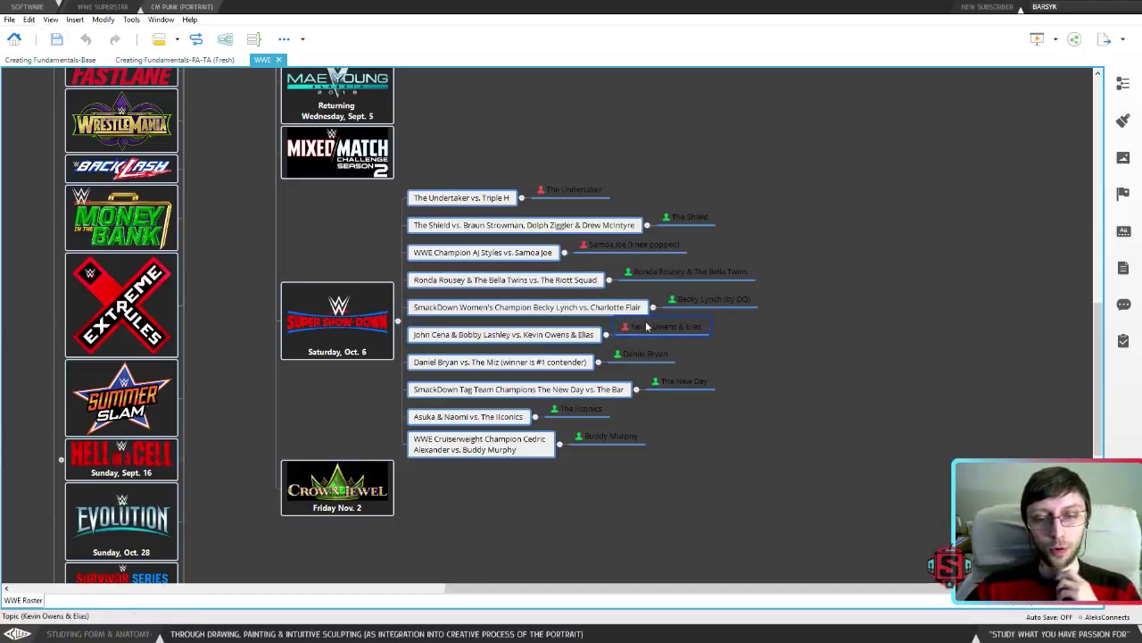
left_click(514, 336)
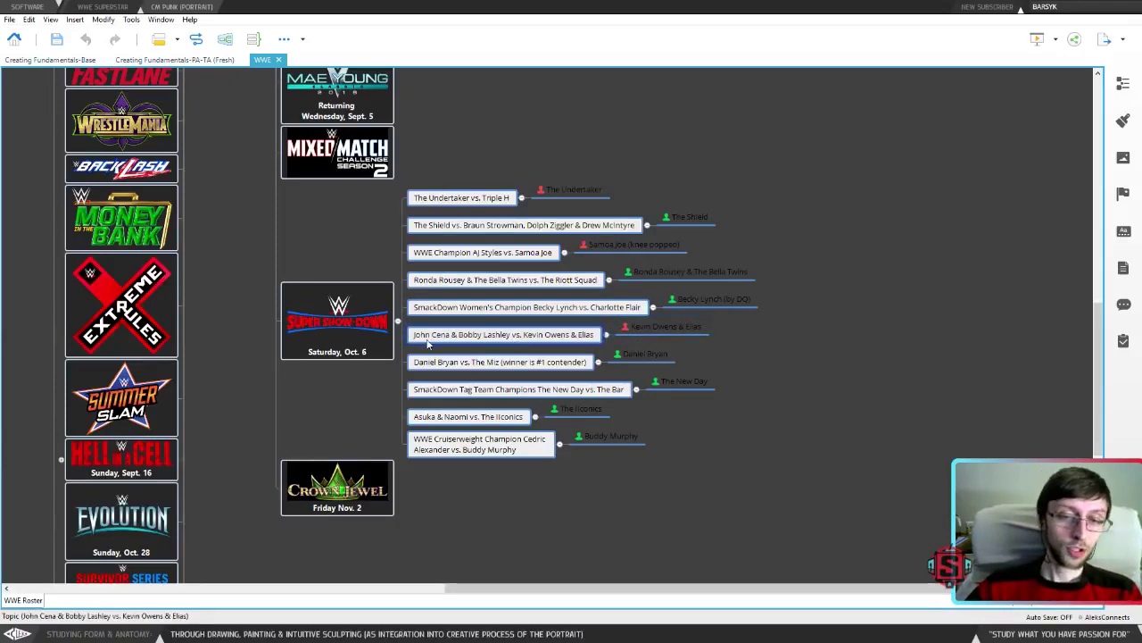
left_click(667, 327)
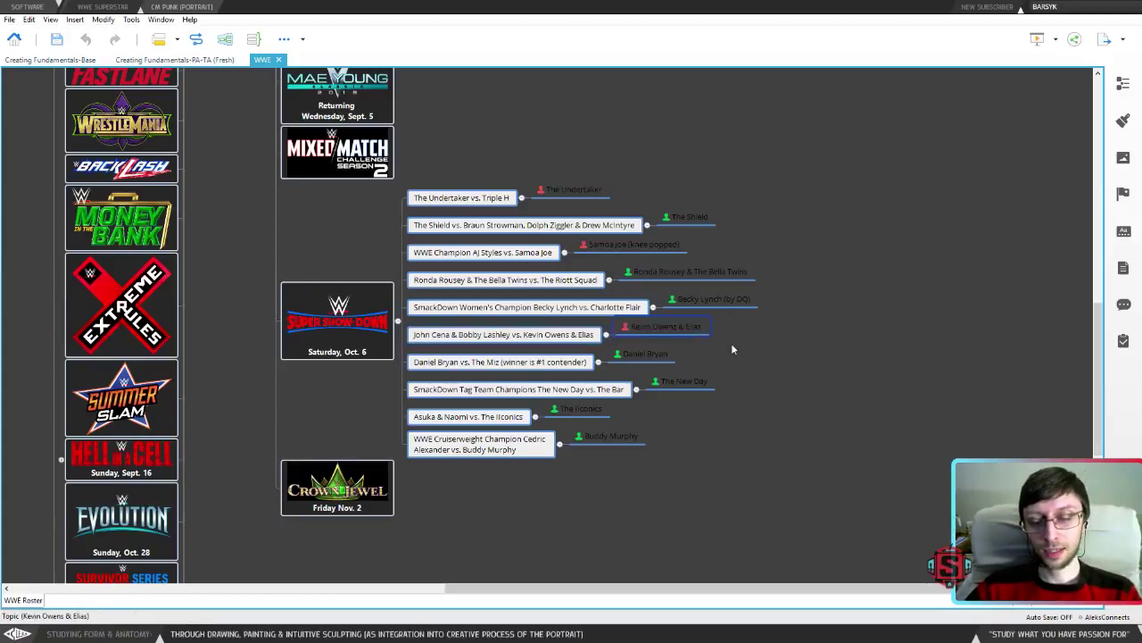
left_click(576, 337)
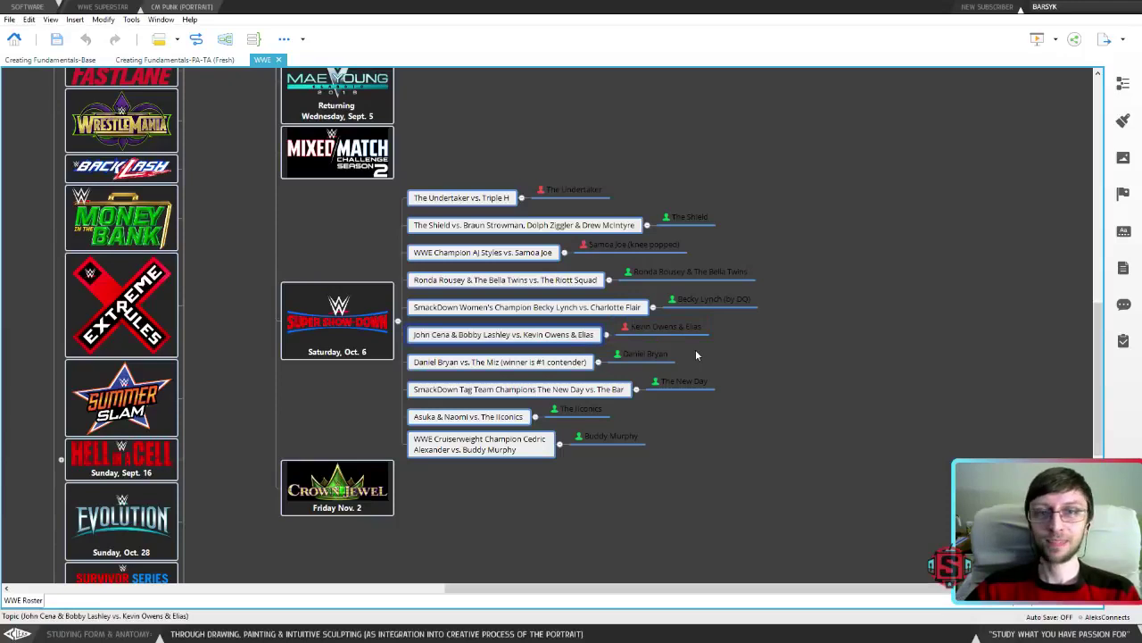
Select the Becky Lynch (by DQ) winner label and the SmackDown Women's Champion match.
left_click(707, 301)
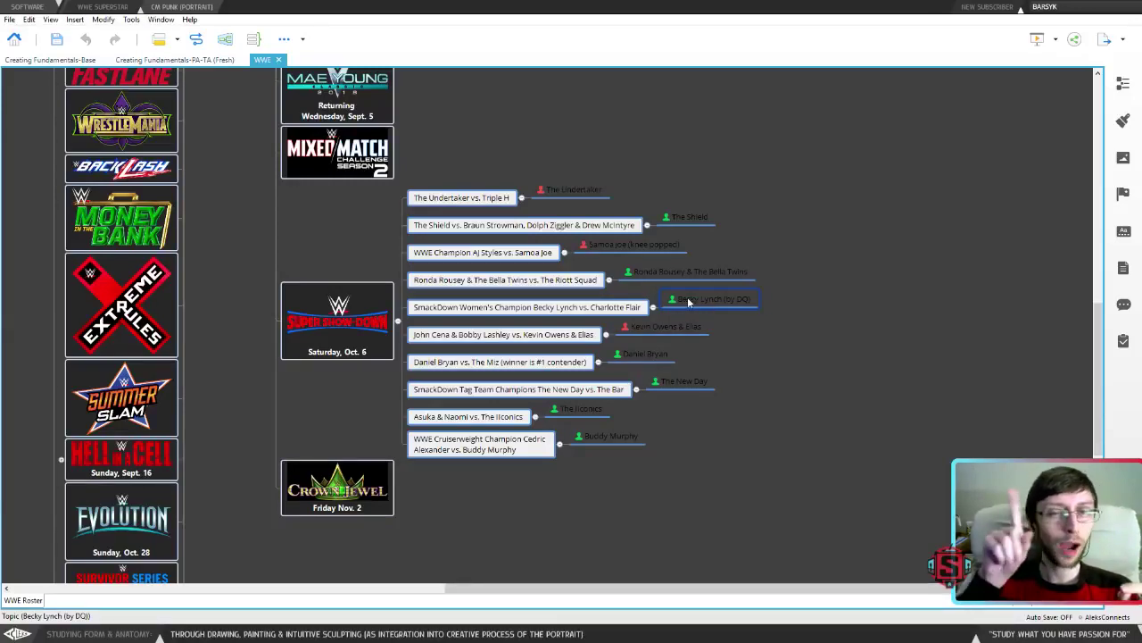
left_click(809, 307)
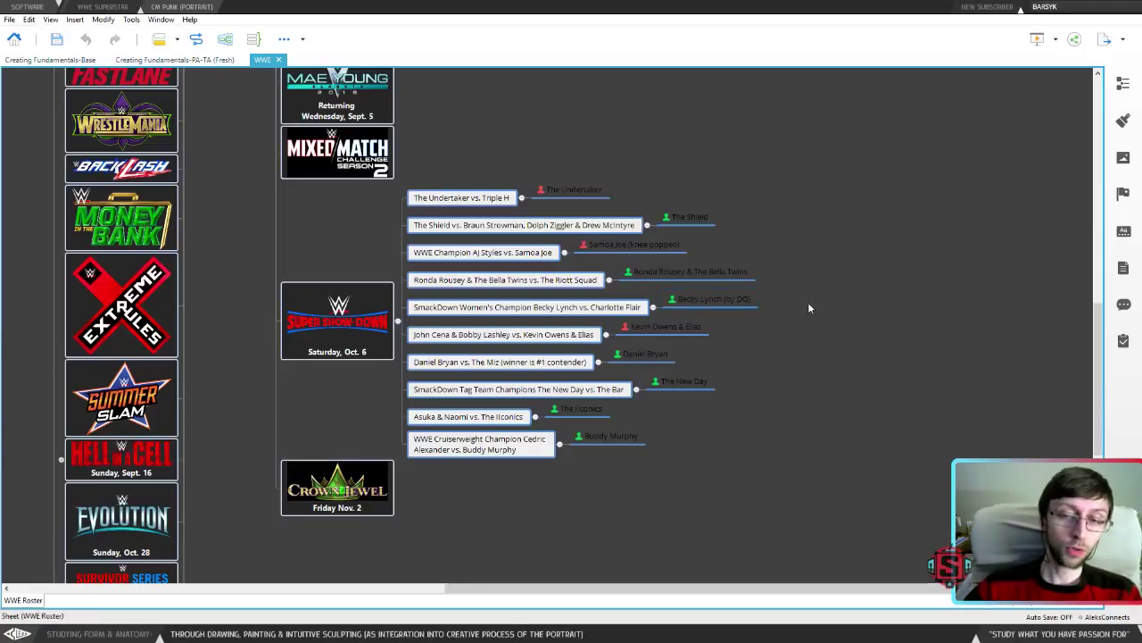
left_click(736, 300)
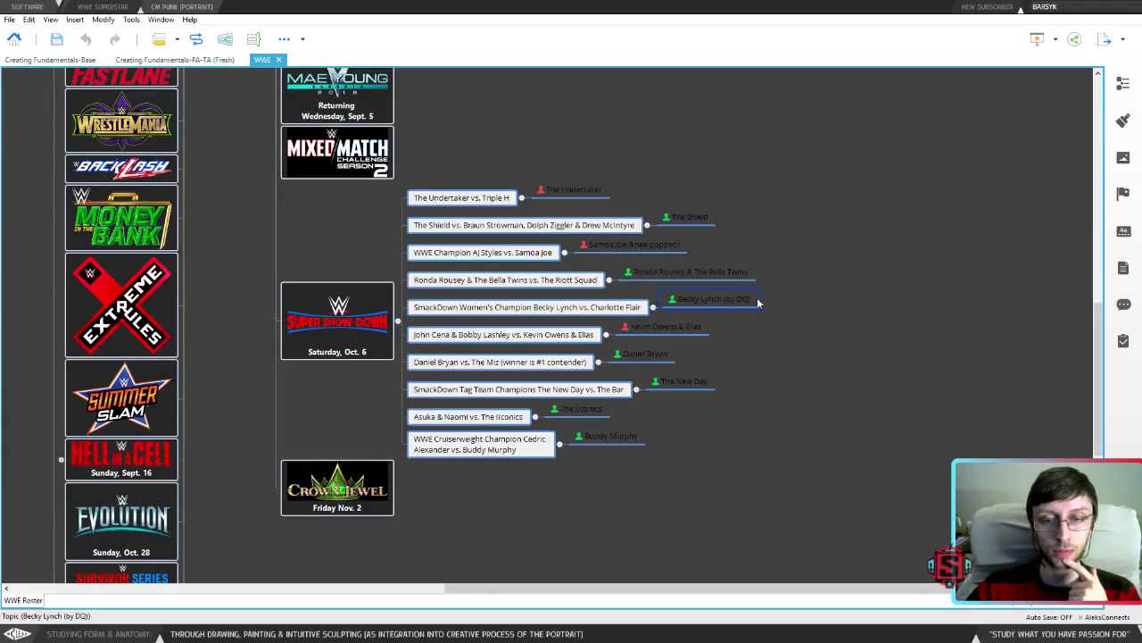
left_click(461, 307)
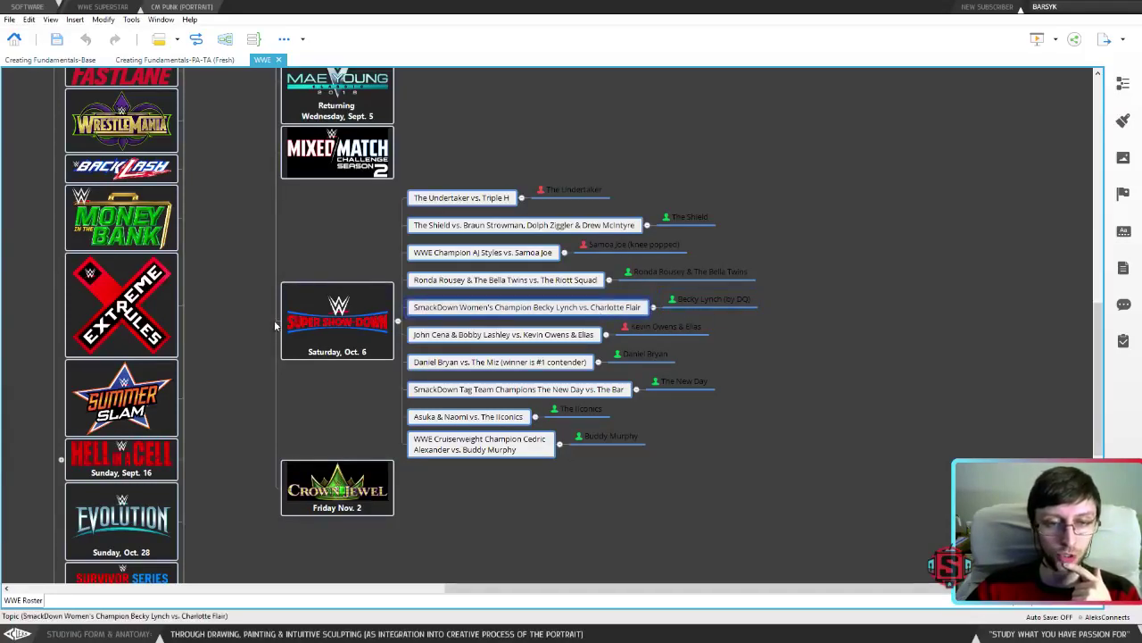
left_click(710, 300)
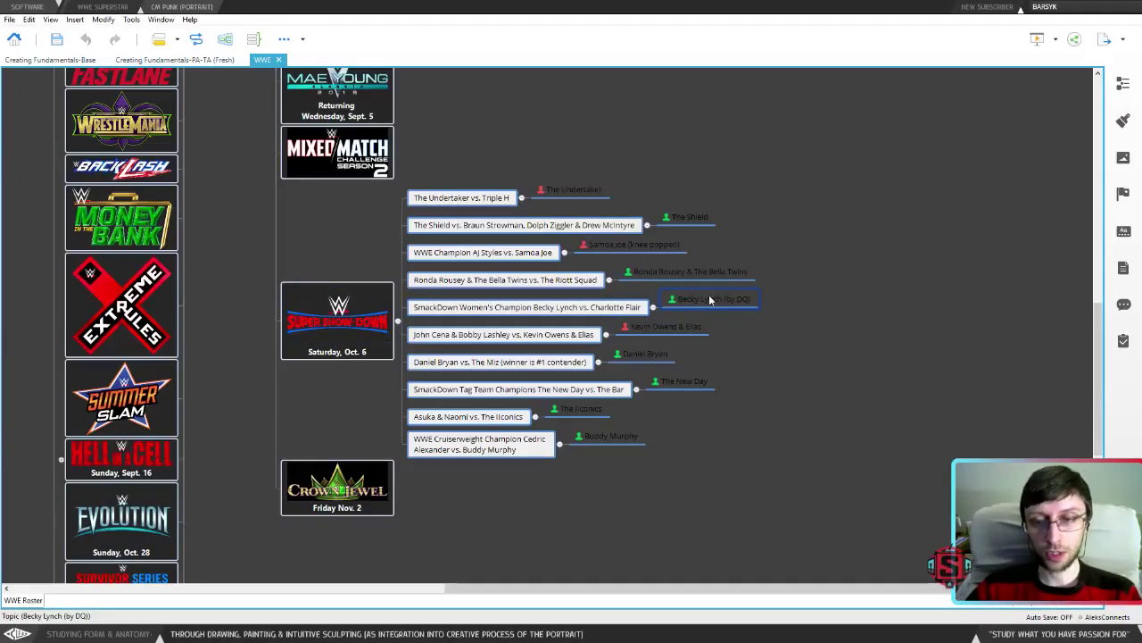
left_click(802, 265)
Select the Ronda Rousey & The Bella Twins topics, leaving the winner marker colour unchanged.
left_click(487, 280)
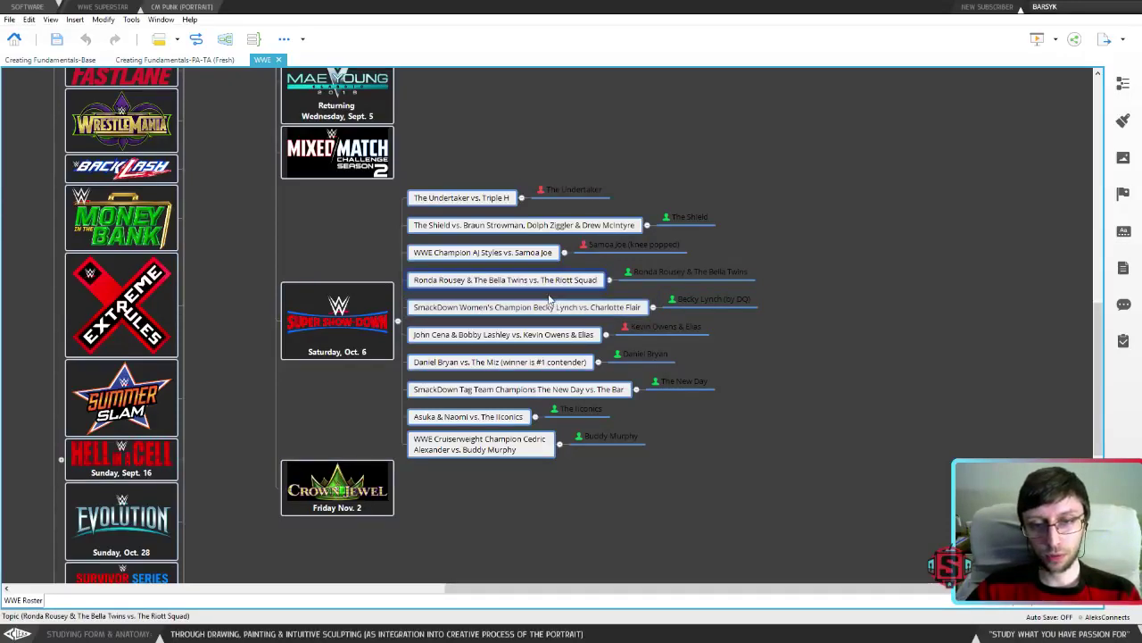
left_click(629, 272)
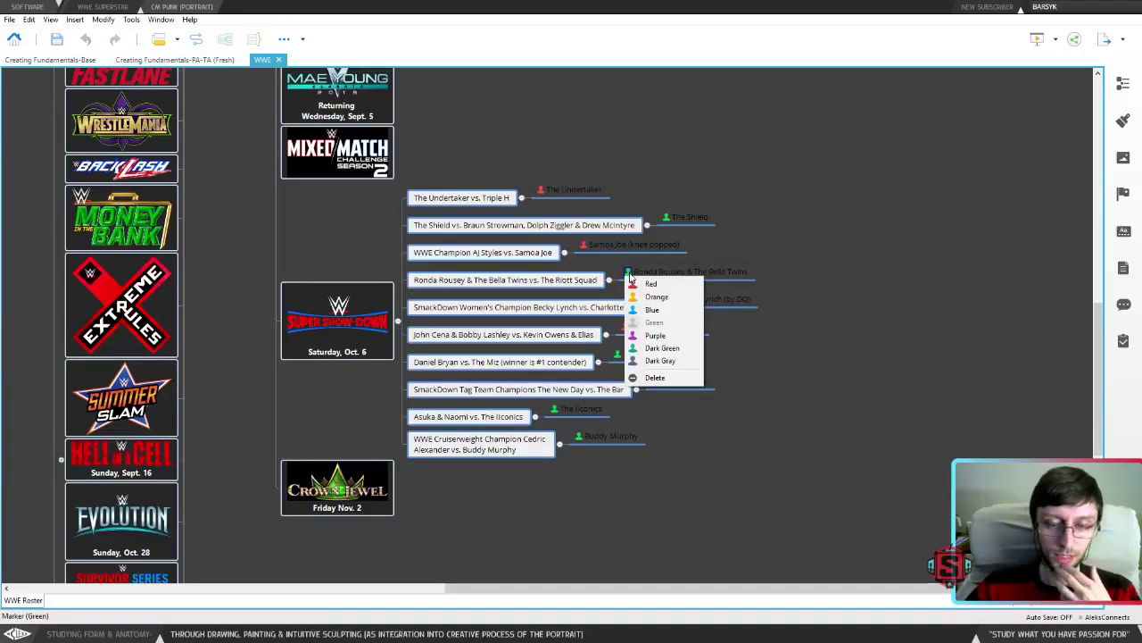
left_click(582, 278)
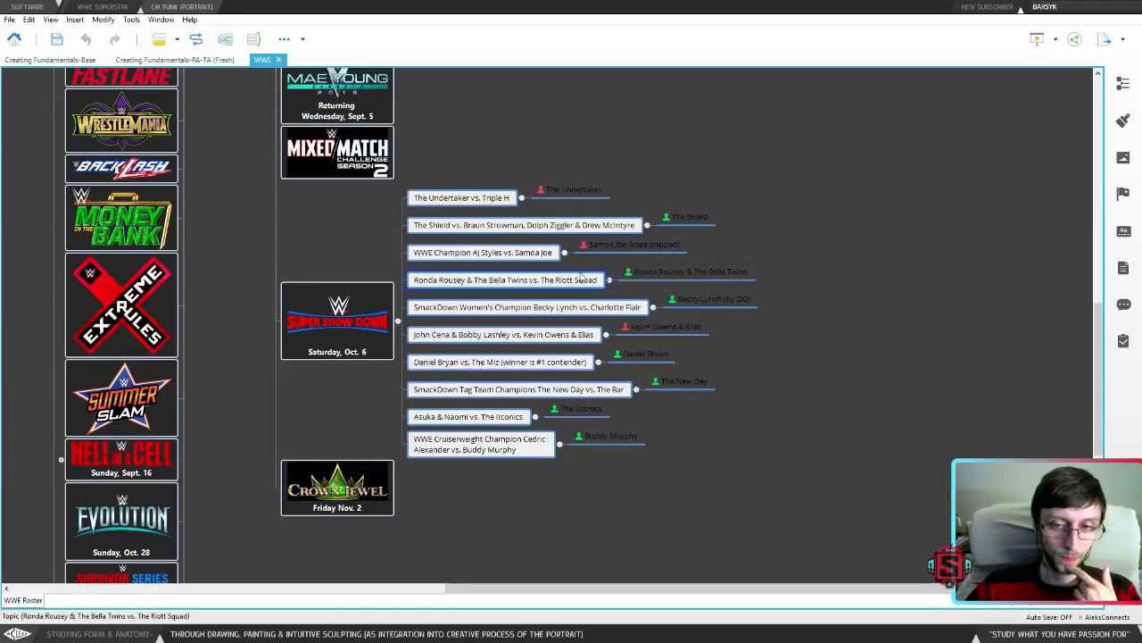
left_click(662, 277)
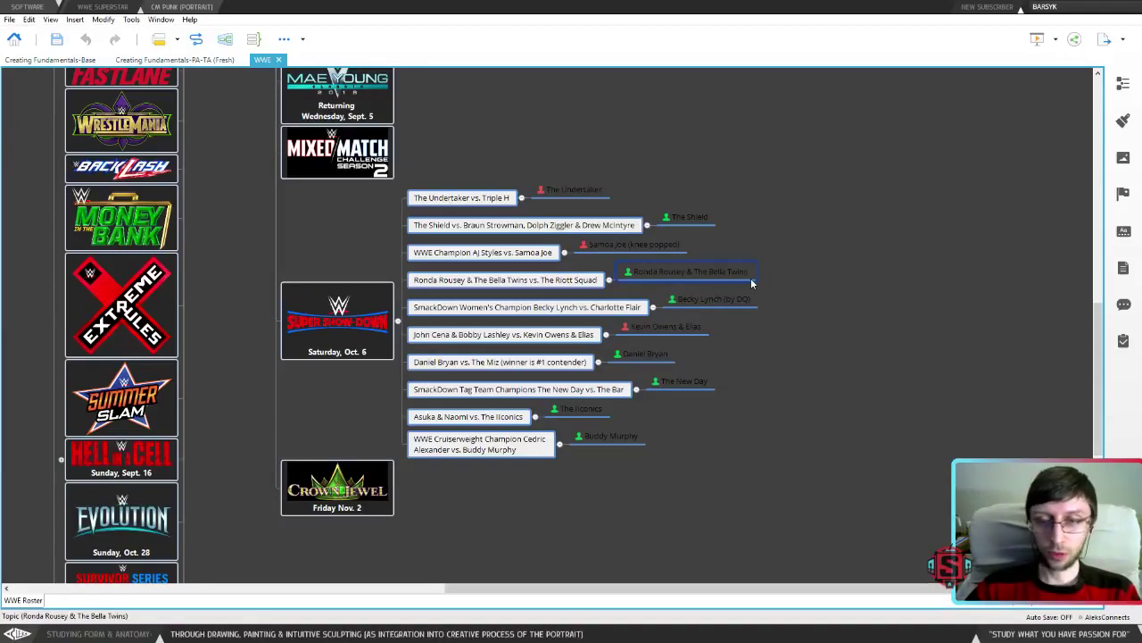
left_click(817, 258)
left_click(692, 275)
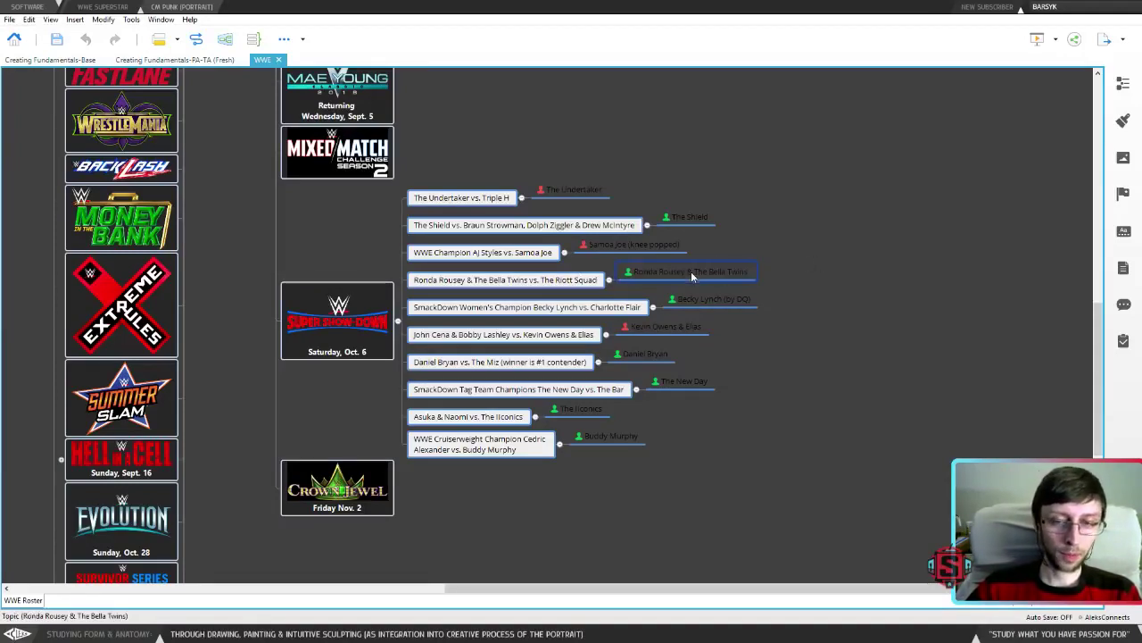
left_click(581, 285)
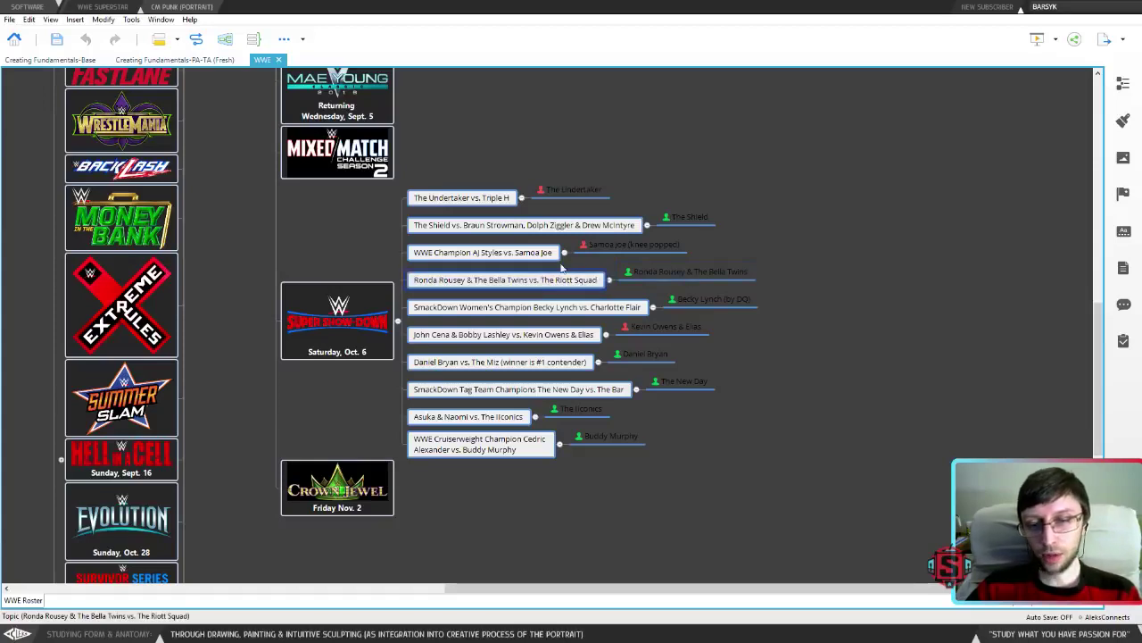
left_click(649, 273)
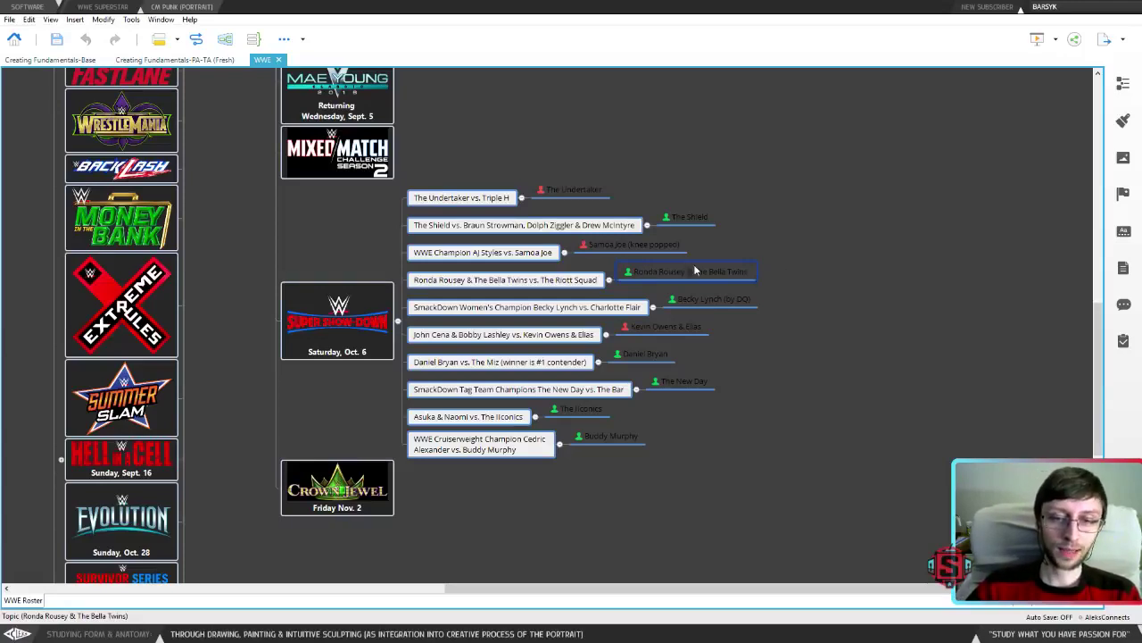
left_click(432, 281)
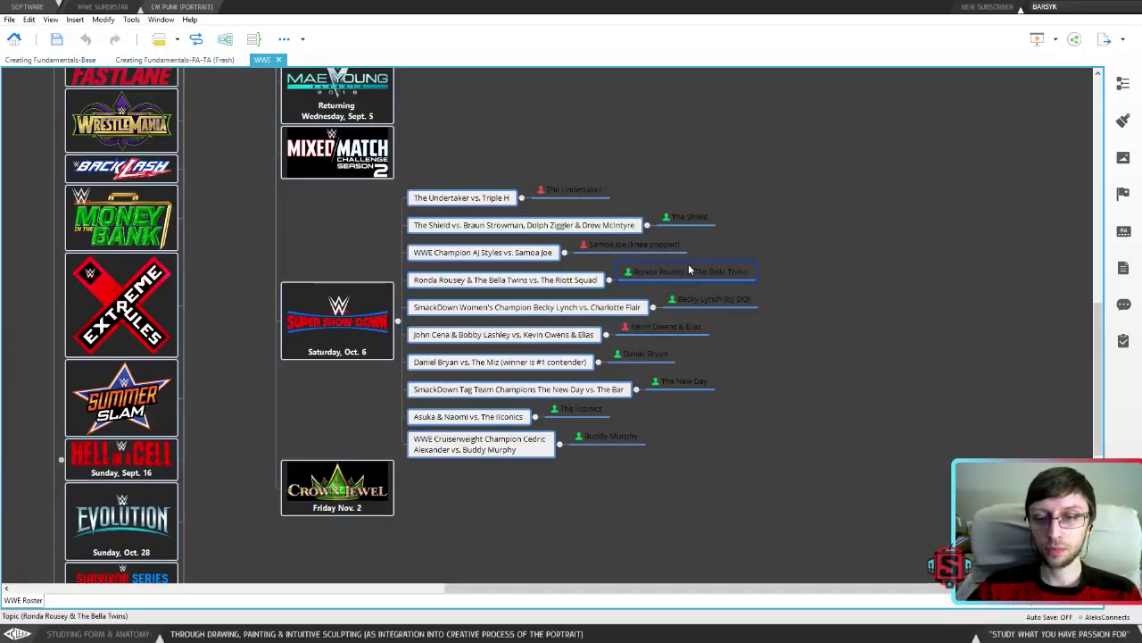
Edit the Samoa Joe (knee popped) result label of the AJ Styles vs. Samoa Joe match.
left_click(465, 252)
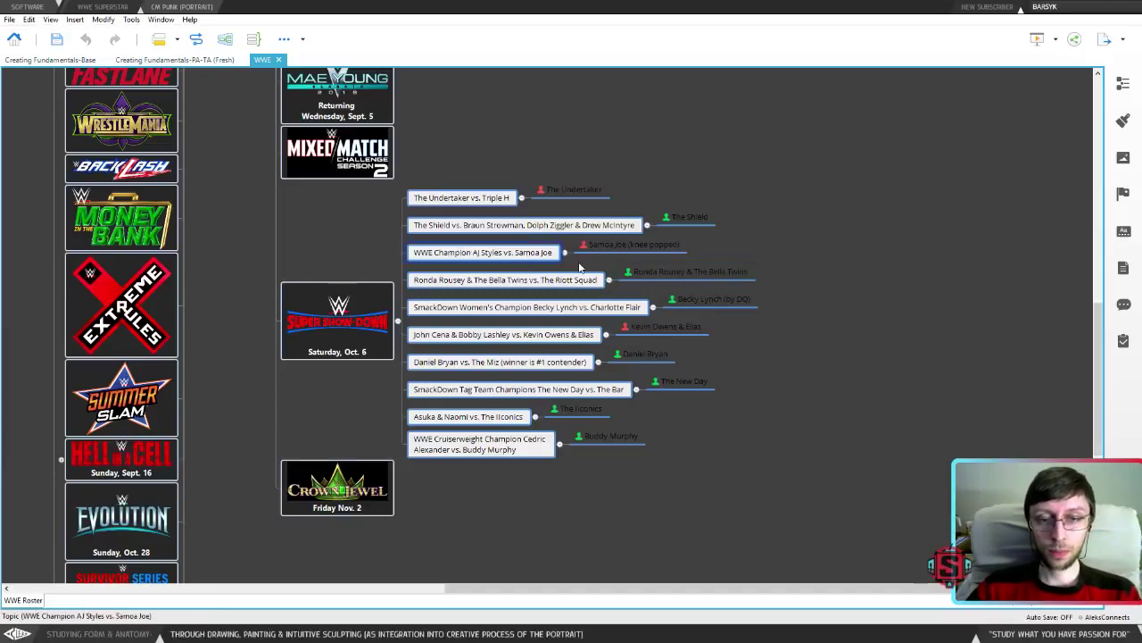
left_click(648, 246)
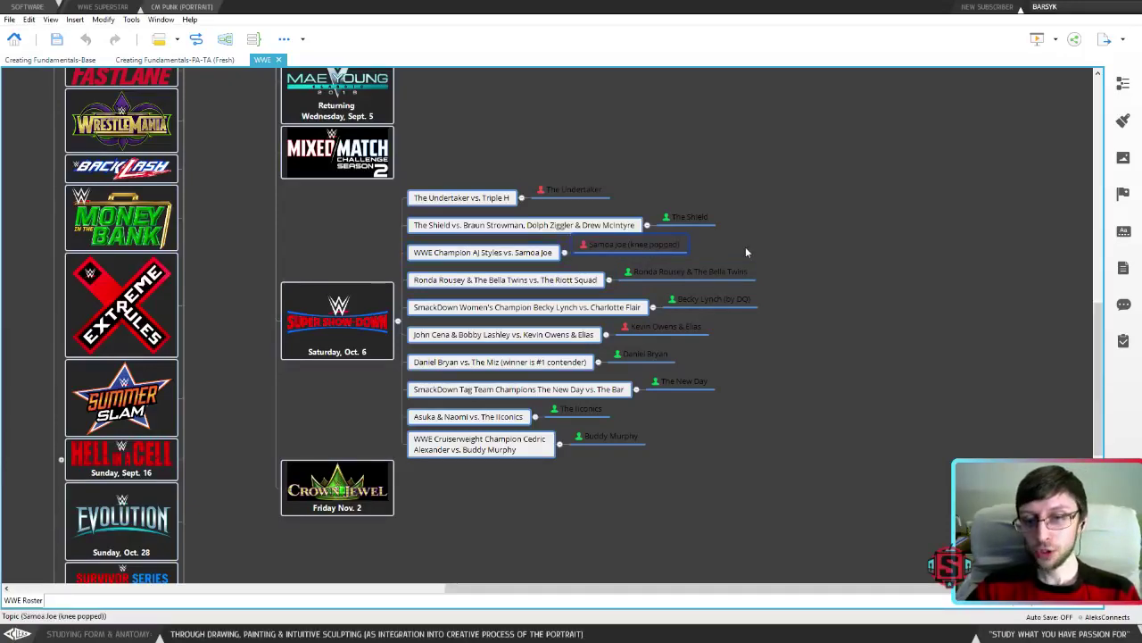
double_click(604, 245)
key("Right")
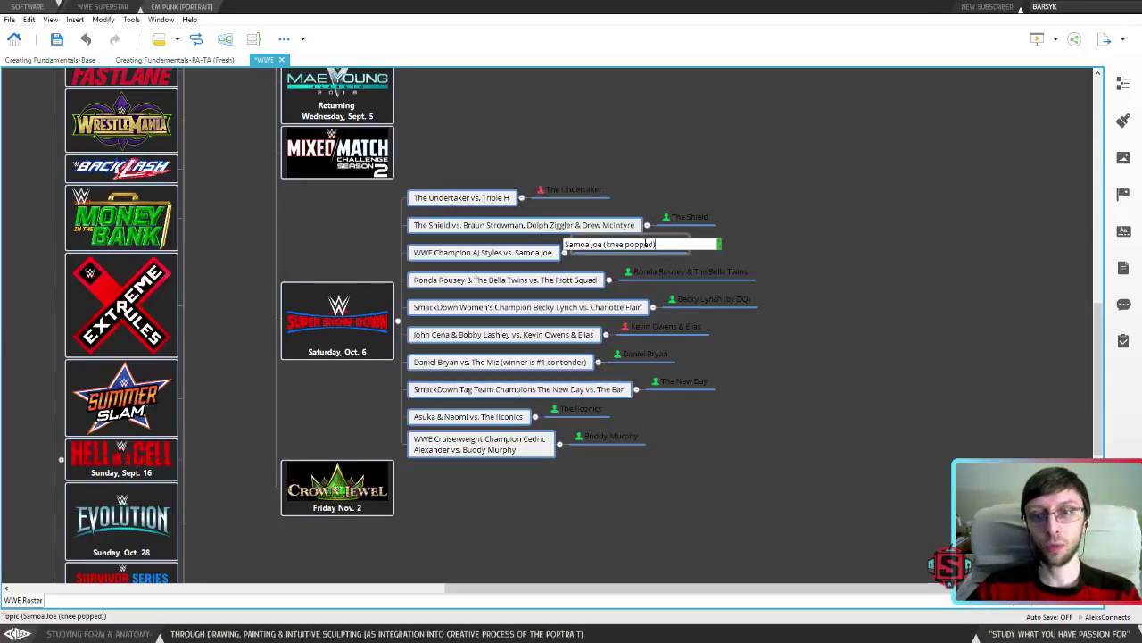
left_click(480, 254)
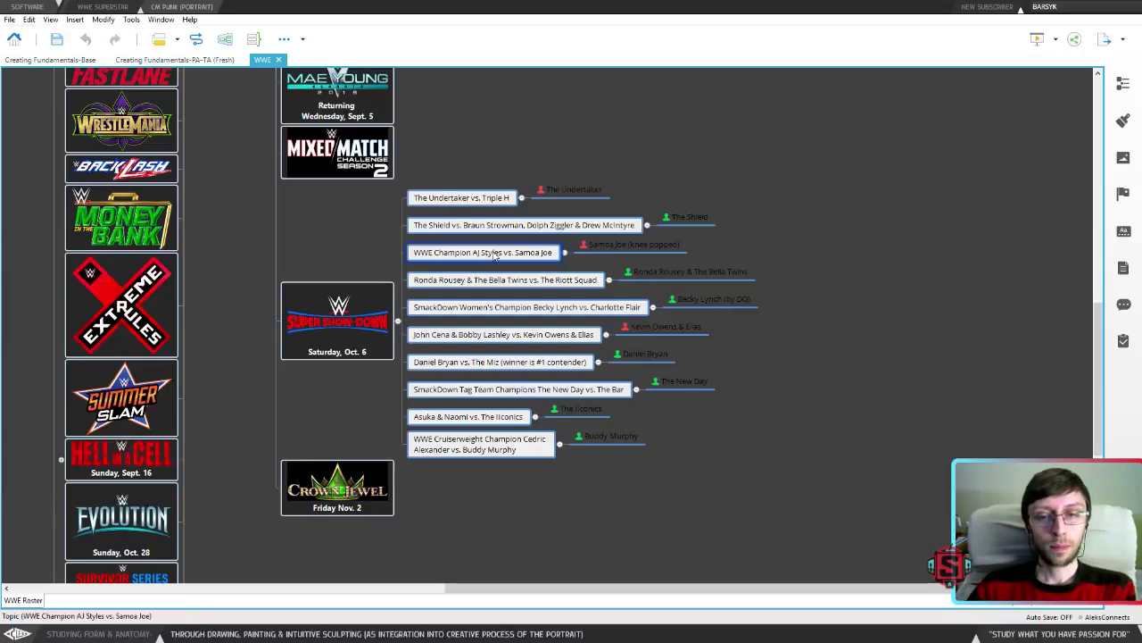
left_click(647, 244)
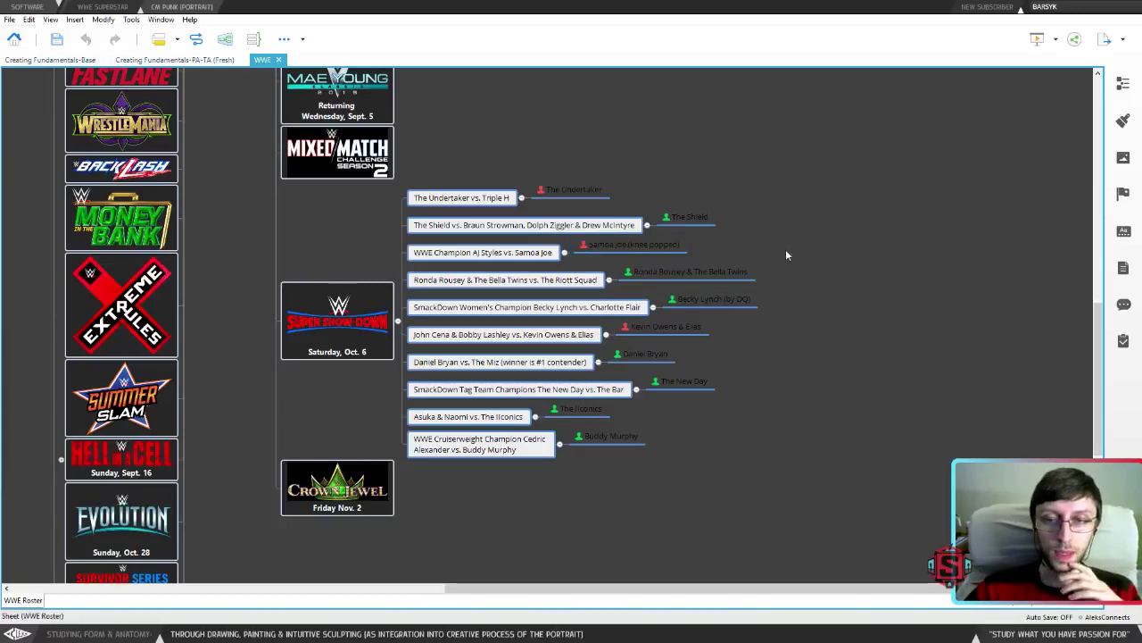
Edit The Shield match title, selecting opponents Braun Strowman, Dolph Ziggler and Drew McIntyre.
left_click(551, 227)
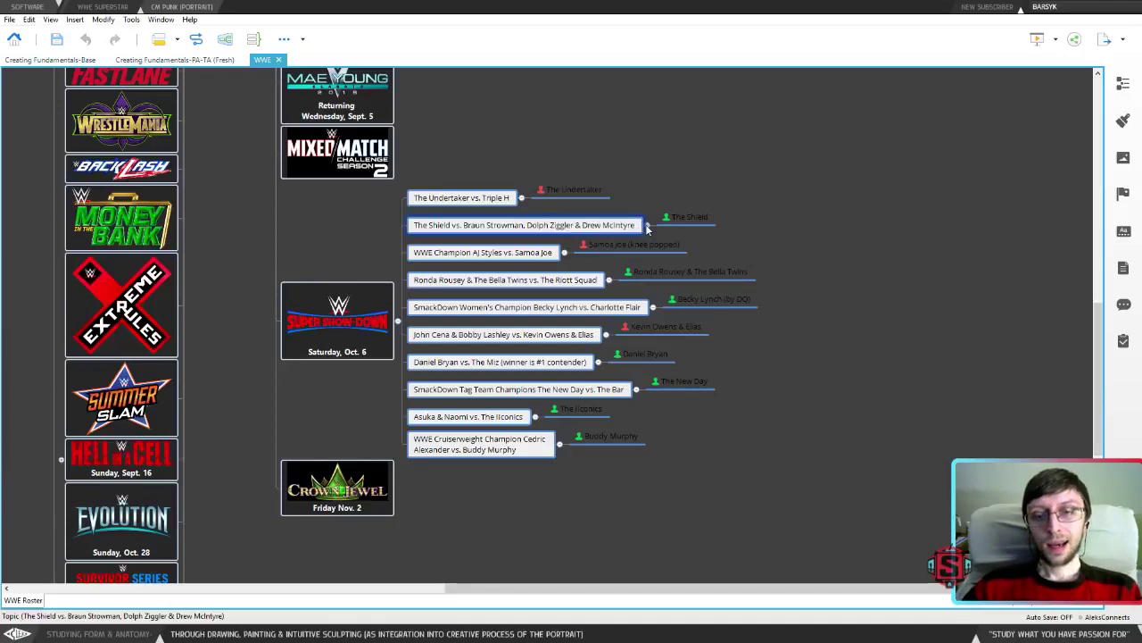
left_click(685, 223)
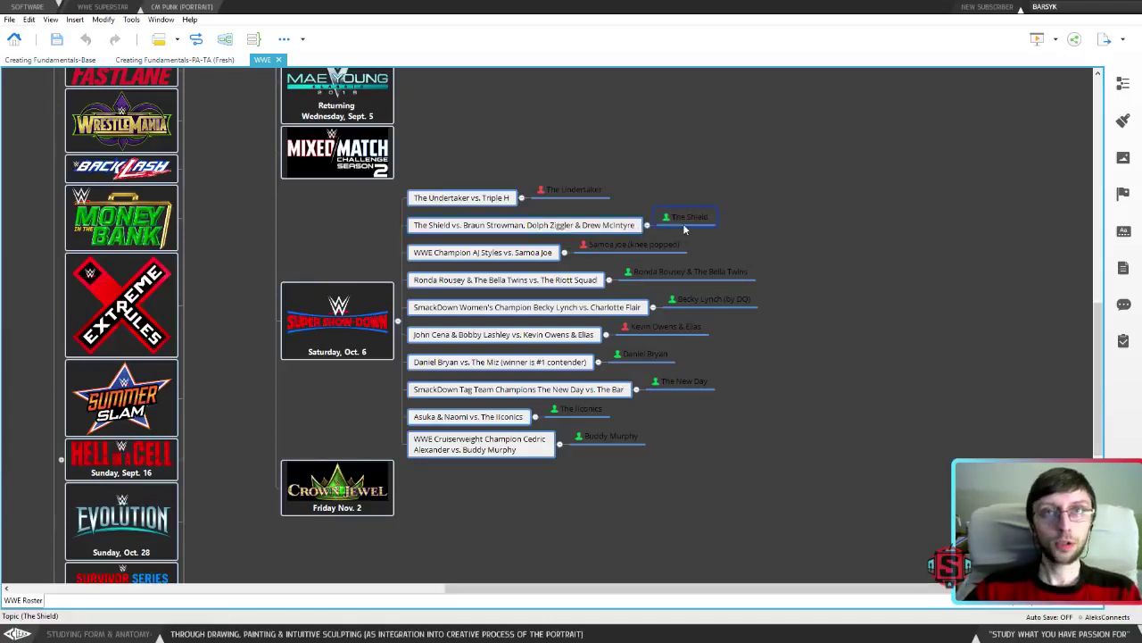
double_click(490, 226)
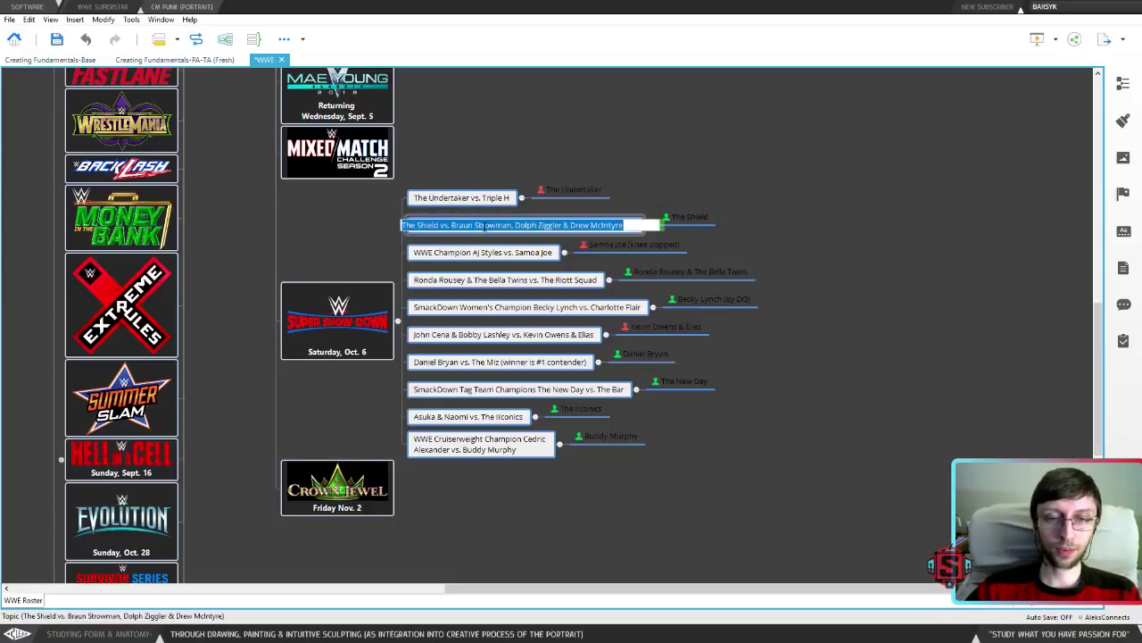
mouse_move(452, 225)
left_mouse_down()
mouse_move(625, 226)
mouse_move(452, 226)
left_mouse_up()
left_click(630, 222)
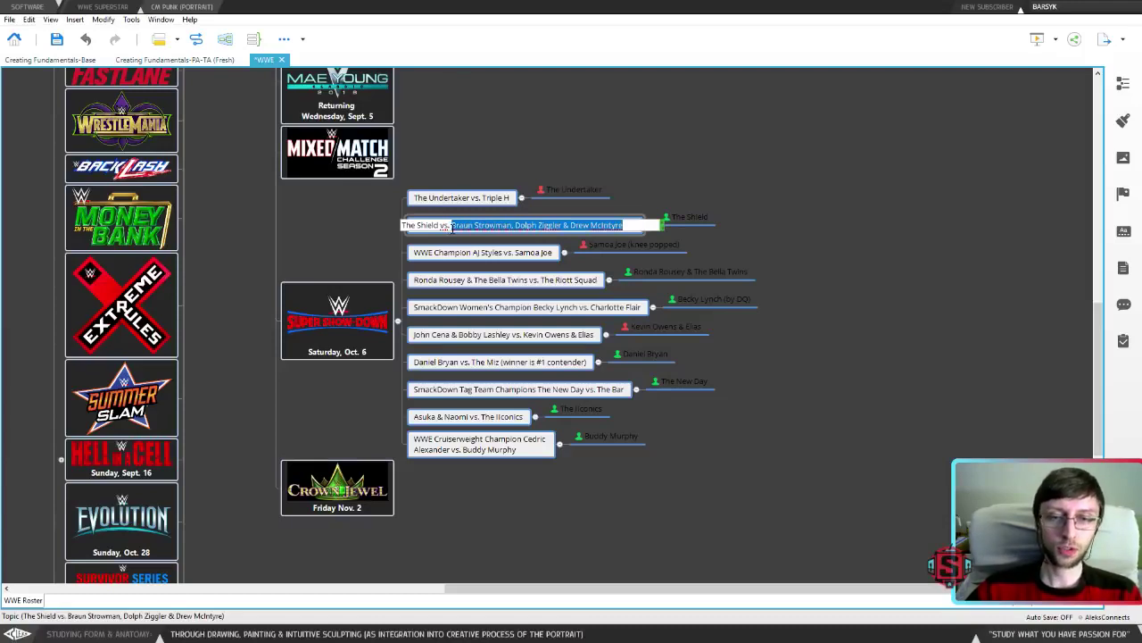
left_click(452, 225)
left_click_drag(452, 226, 511, 226)
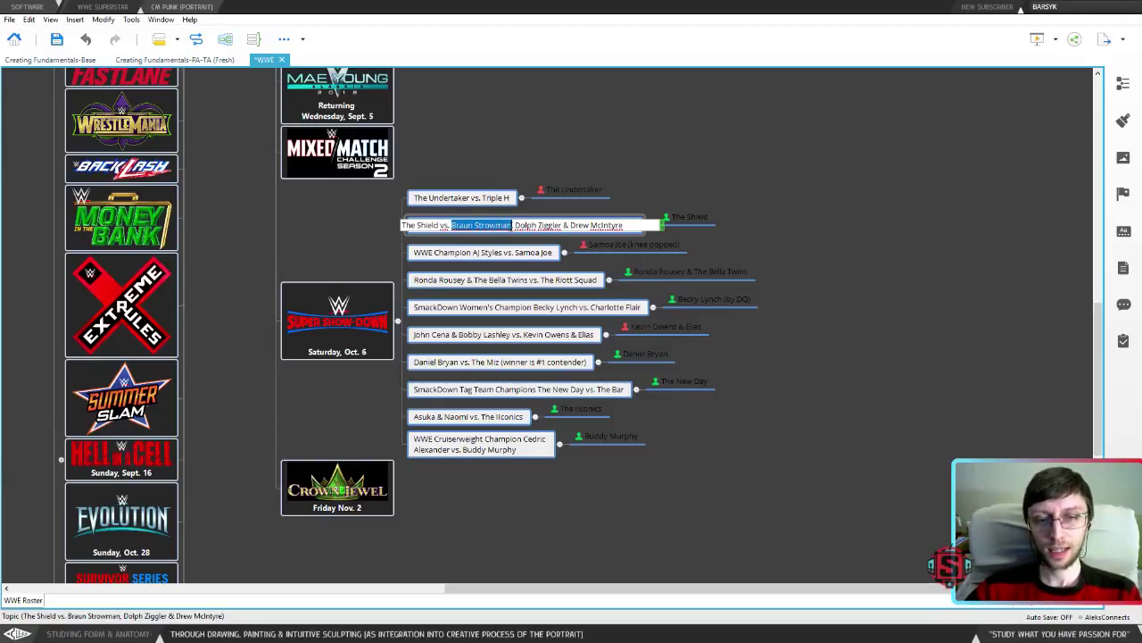
left_click_drag(511, 226, 564, 234)
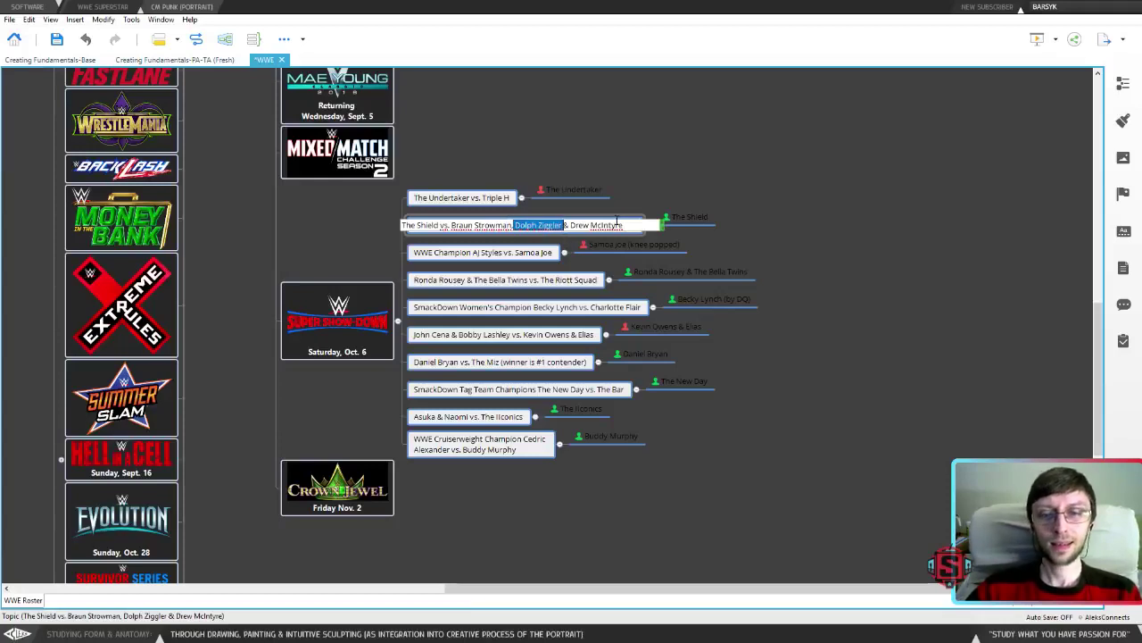
mouse_move(624, 226)
left_mouse_down()
mouse_move(551, 226)
mouse_move(569, 226)
left_mouse_up()
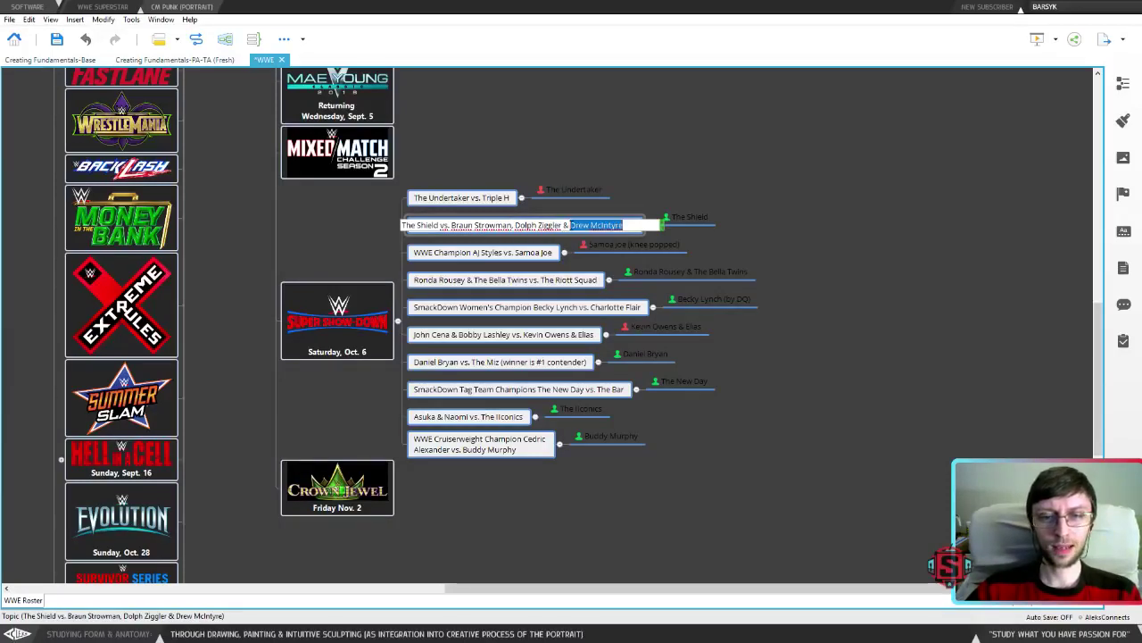
left_click_drag(450, 225, 635, 228)
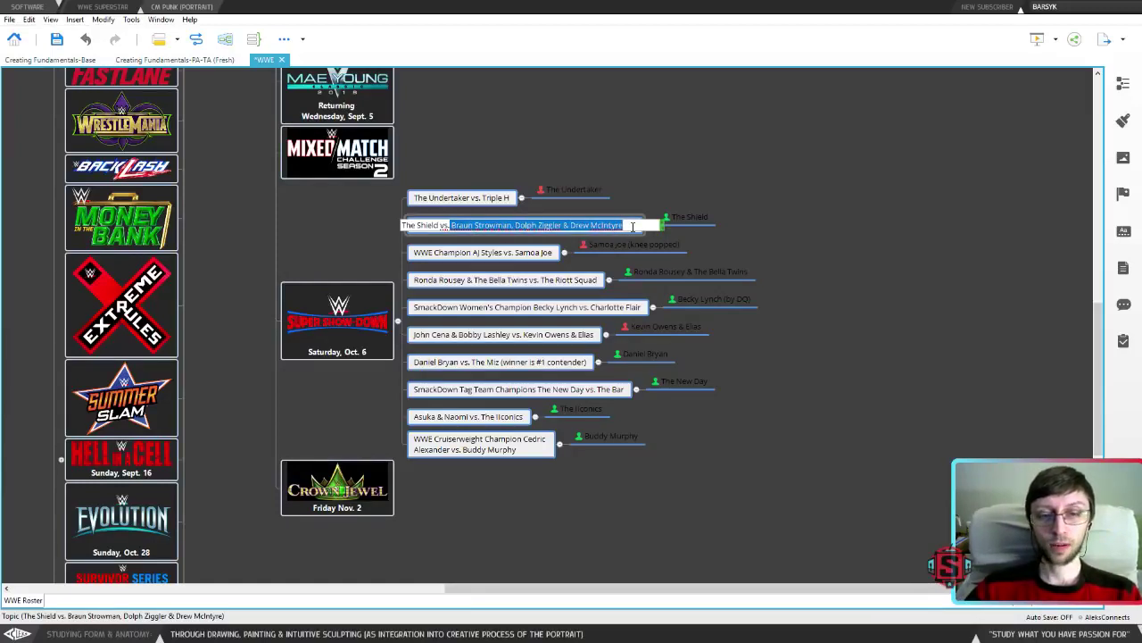
left_click(696, 182)
Edit The Undertaker vs. Triple H match title and check its winner label.
left_click(511, 199)
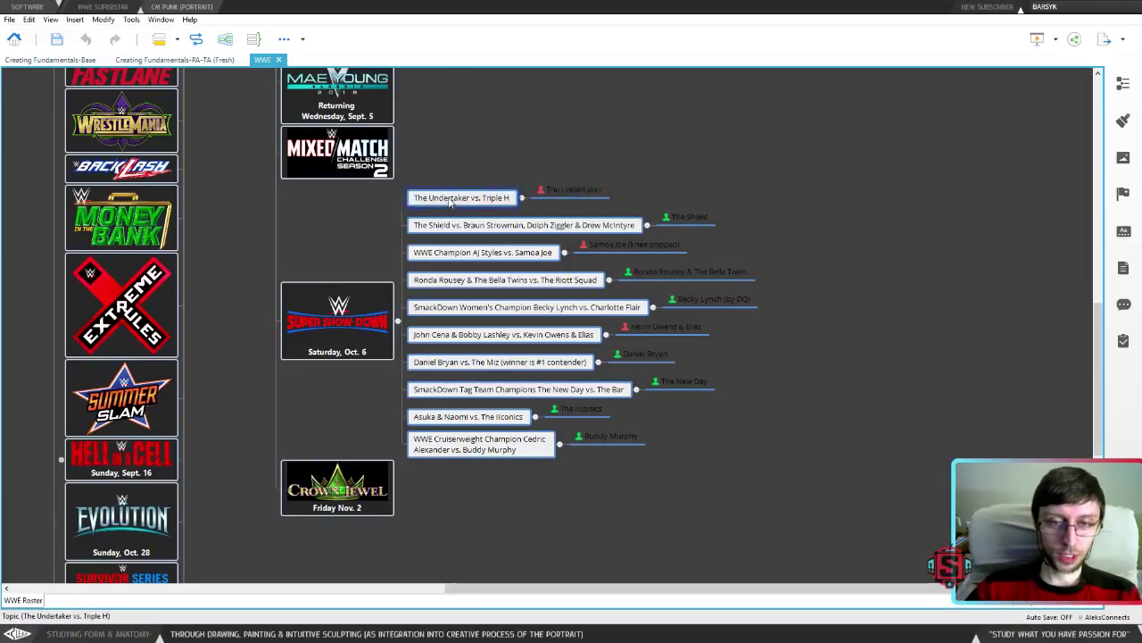
double_click(494, 198)
left_click(492, 197)
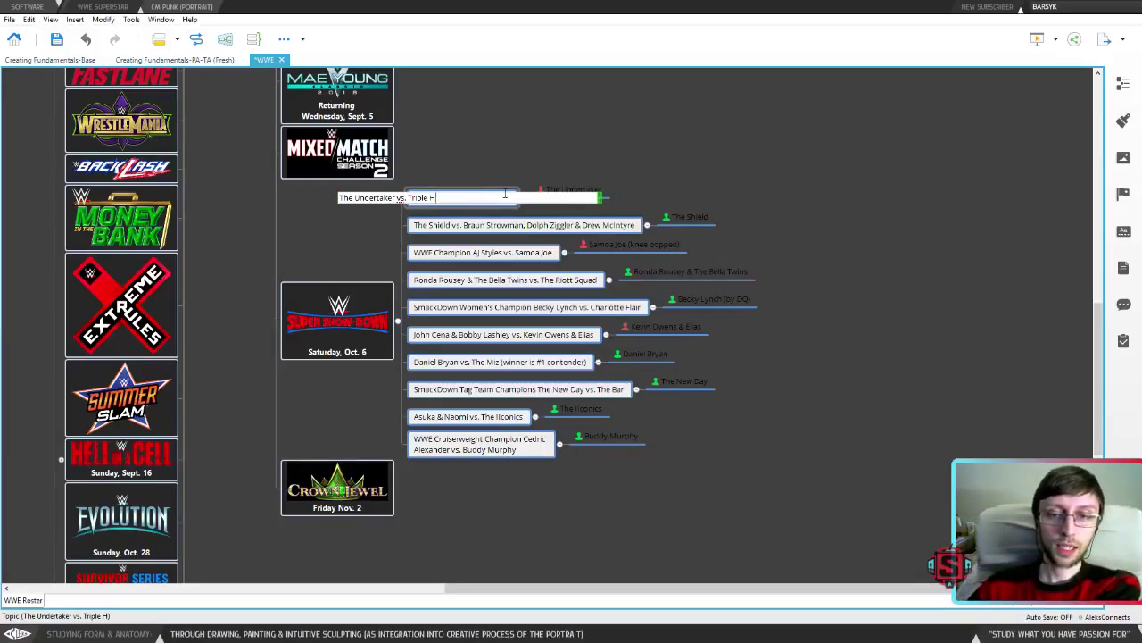
key("Return")
left_click(576, 191)
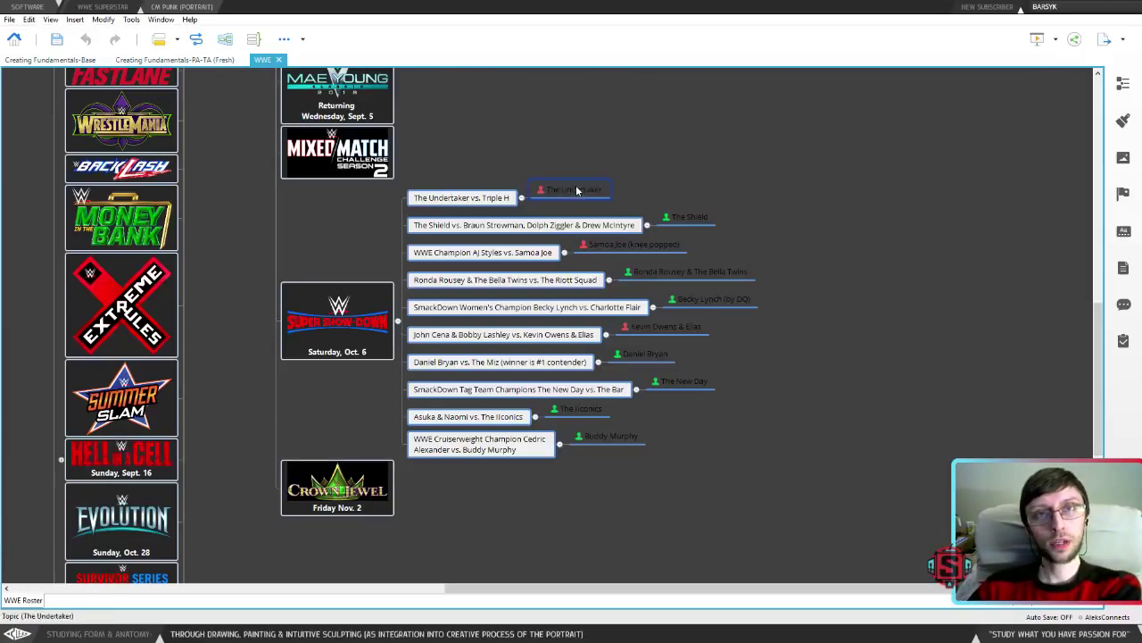
left_click(511, 198)
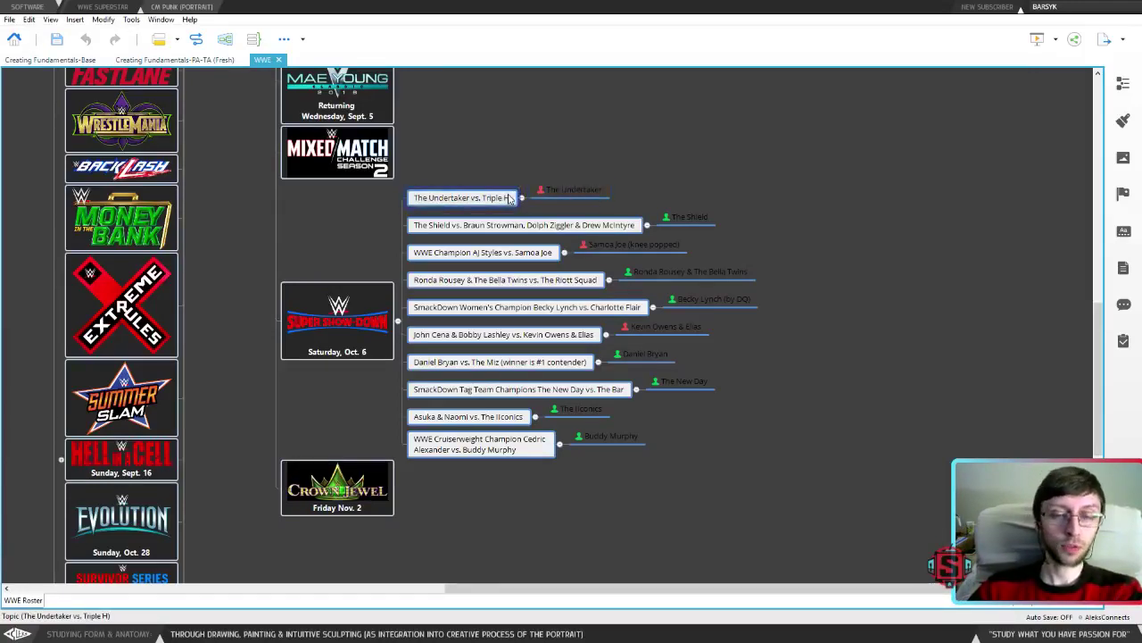
left_click(666, 198)
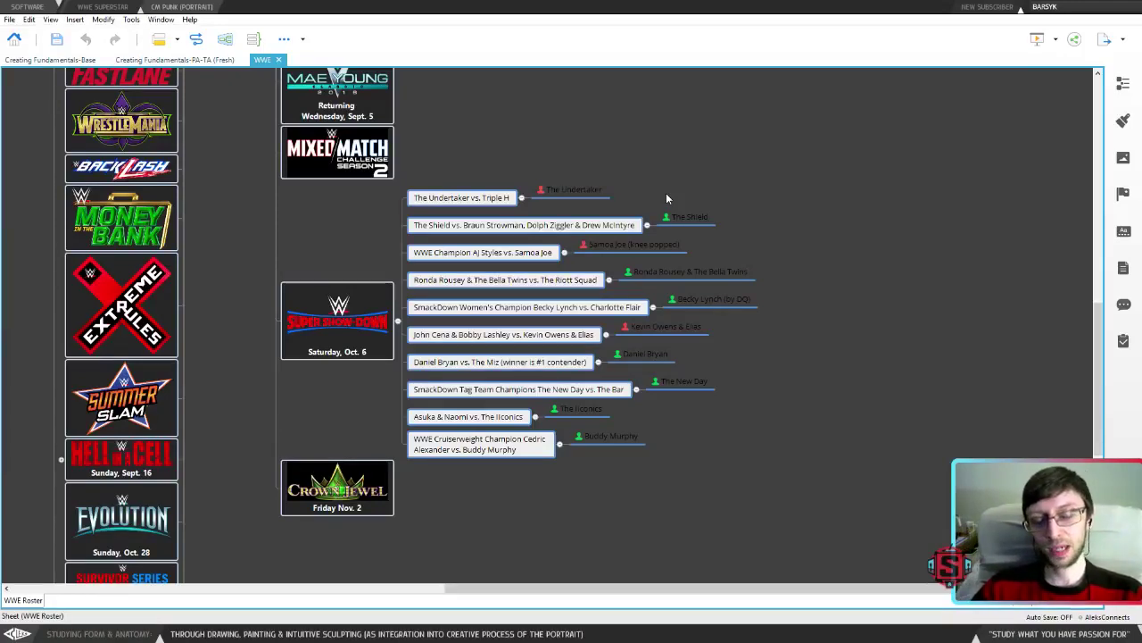
left_click(574, 188)
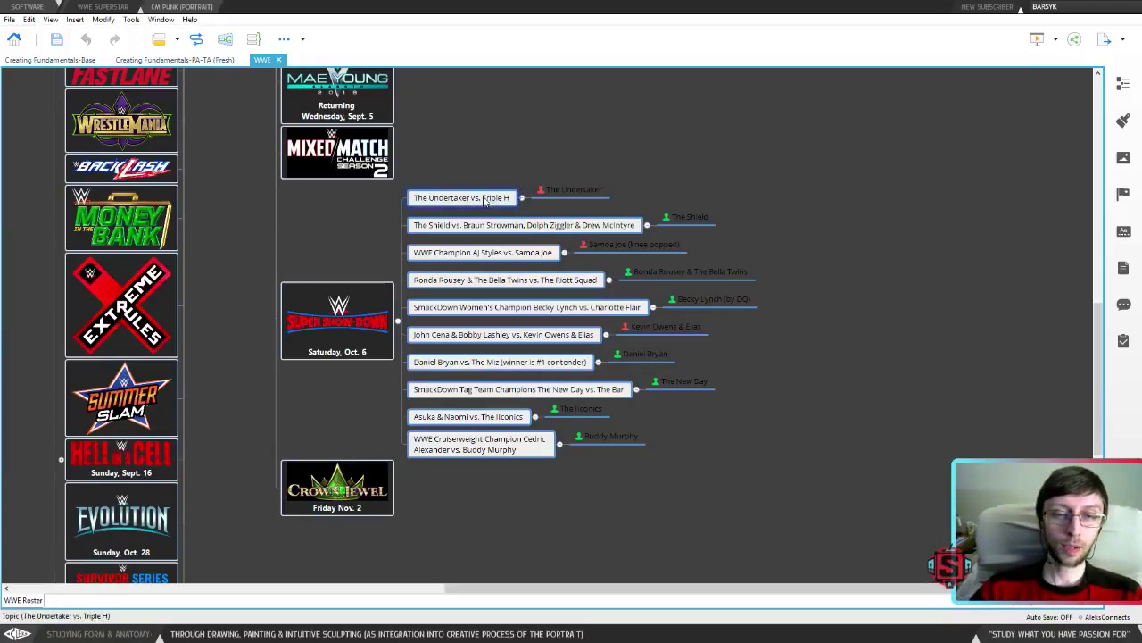
left_click(575, 189)
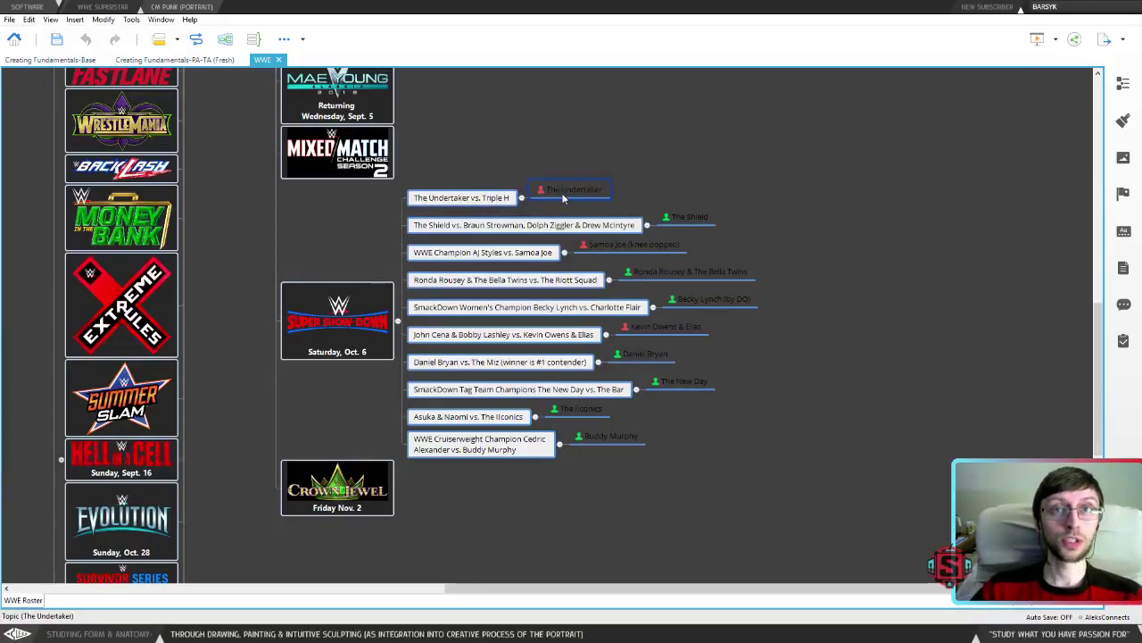
left_click(728, 156)
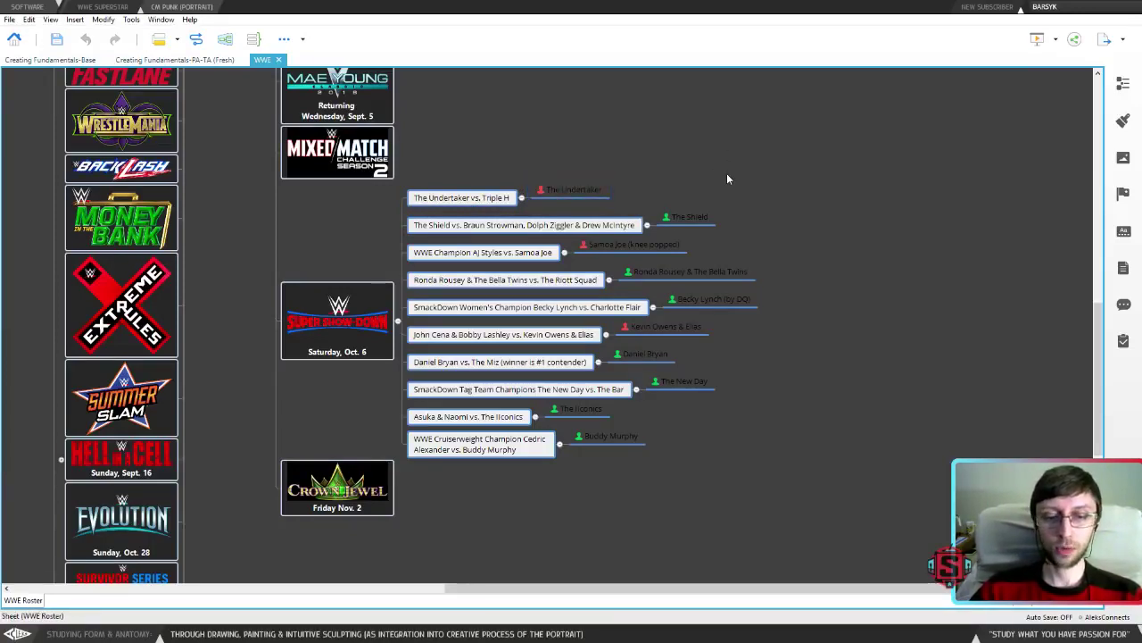
Select the Evolution and Crown Jewel events and drag Crown Jewel beside Evolution.
scroll(485, 150, "down", 3)
scroll(485, 150, "left", 3)
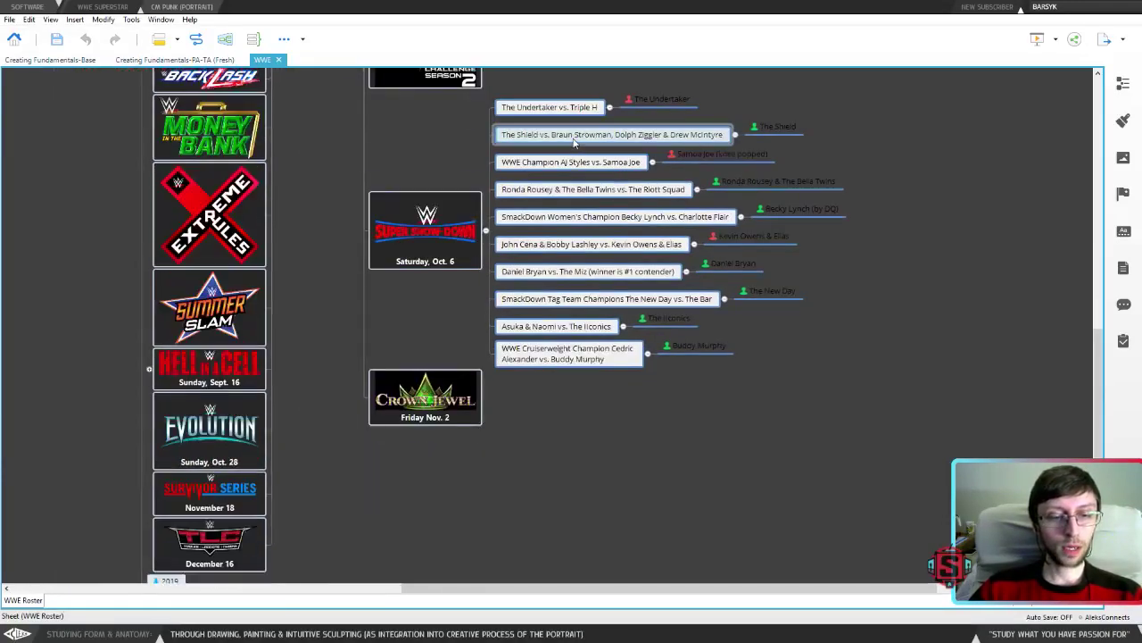
left_click(438, 406)
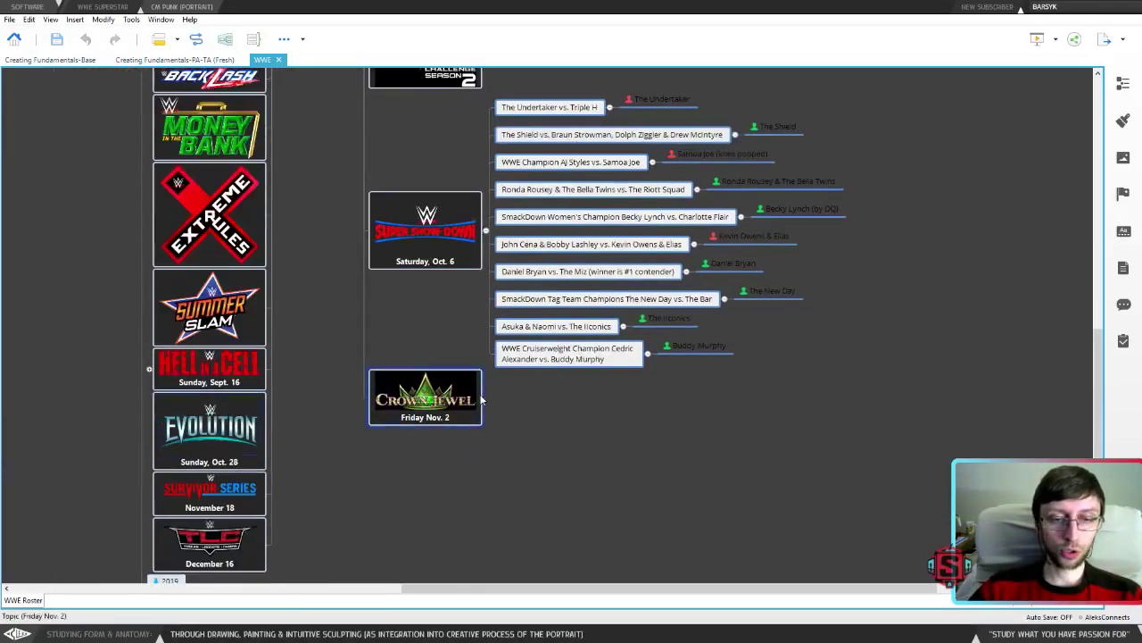
left_click(250, 419)
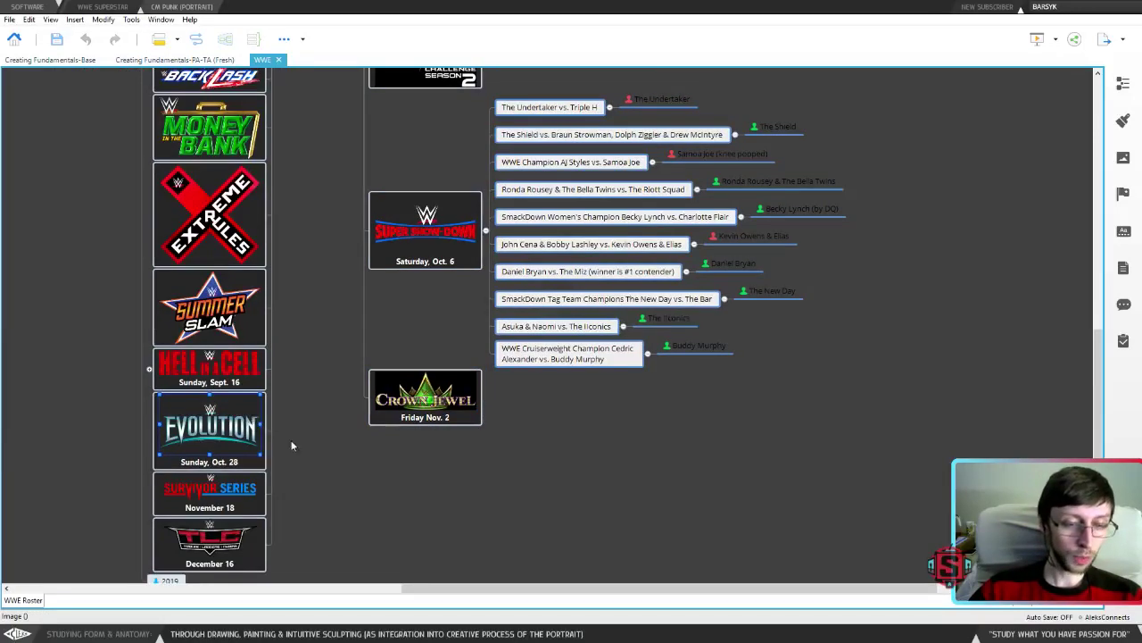
left_click_drag(303, 455, 120, 406)
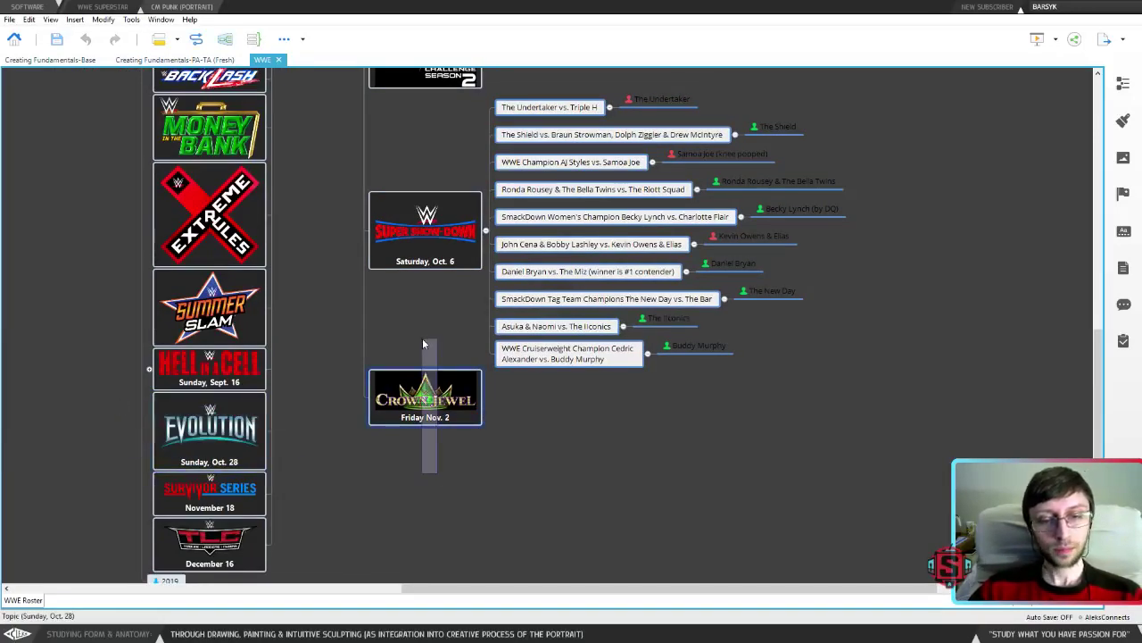
left_click(425, 397)
left_click_drag(426, 397, 210, 435)
left_click_drag(302, 453, 108, 401)
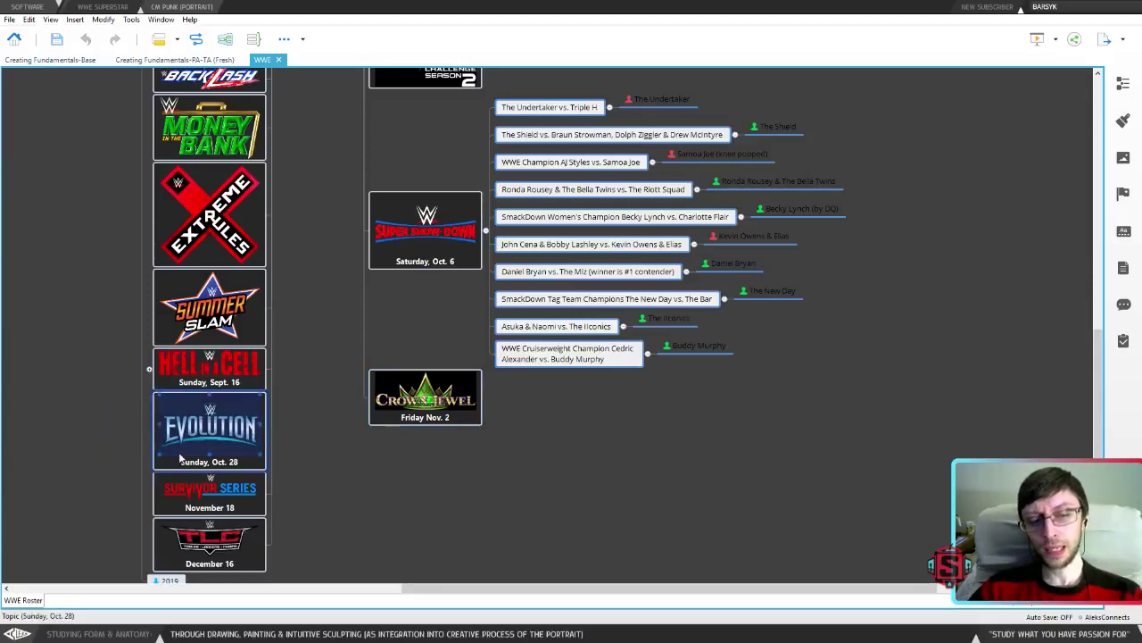
left_click_drag(301, 464, 104, 400)
left_click_drag(398, 426, 401, 326)
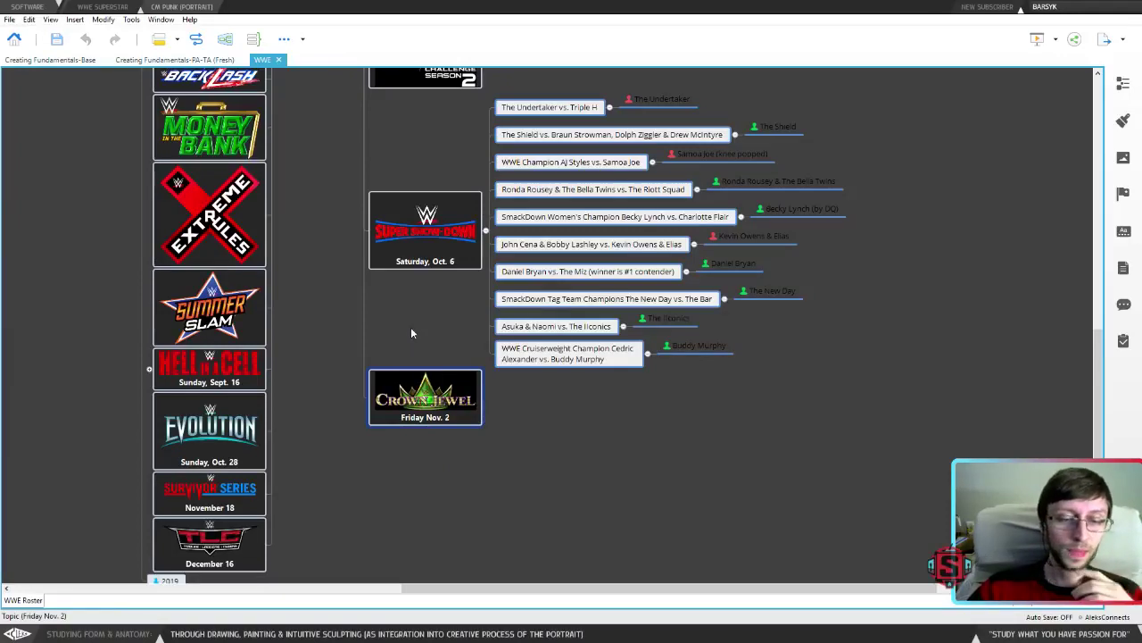
left_click_drag(420, 505, 452, 490)
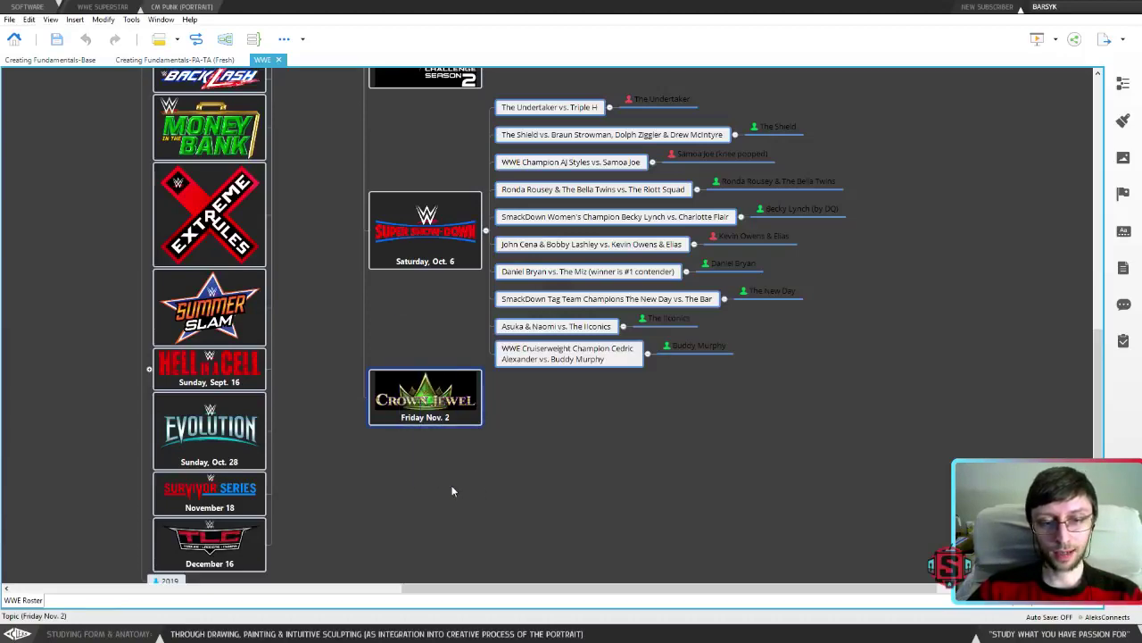
Abandon moving a topic next to Evolution and scroll up to the WWE root node.
scroll(497, 408, "up", 3)
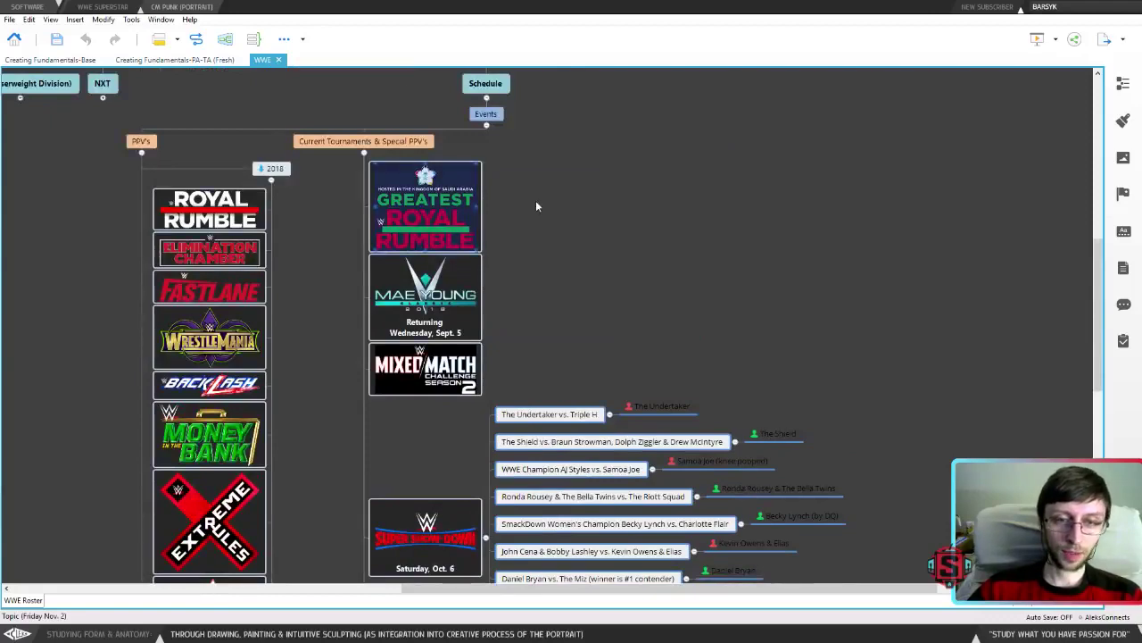
scroll(655, 218, "down", 3)
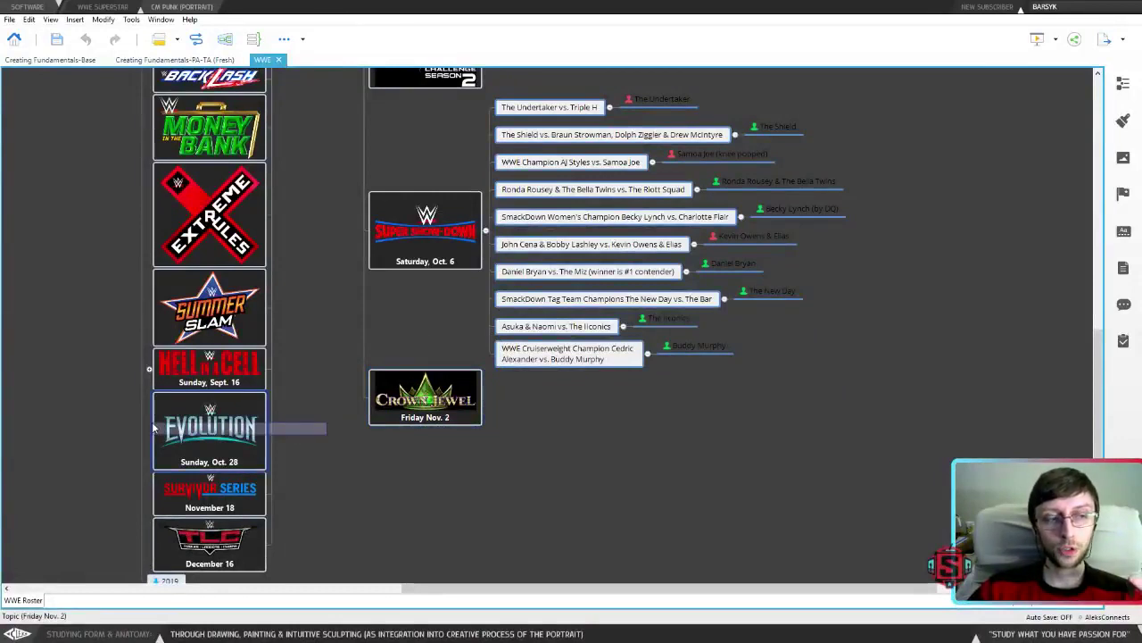
left_click_drag(153, 428, 84, 408)
mouse_move(419, 397)
left_mouse_down()
mouse_move(436, 327)
mouse_move(408, 472)
mouse_move(177, 433)
mouse_move(406, 426)
mouse_move(427, 339)
mouse_move(411, 416)
left_mouse_up()
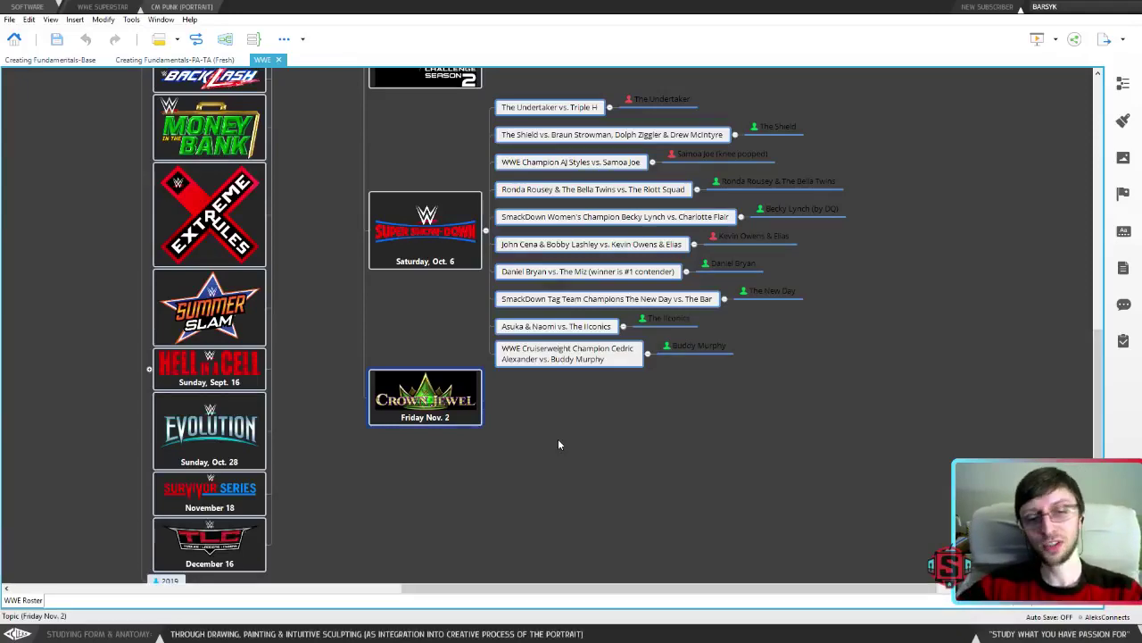
scroll(557, 443, "up", 8)
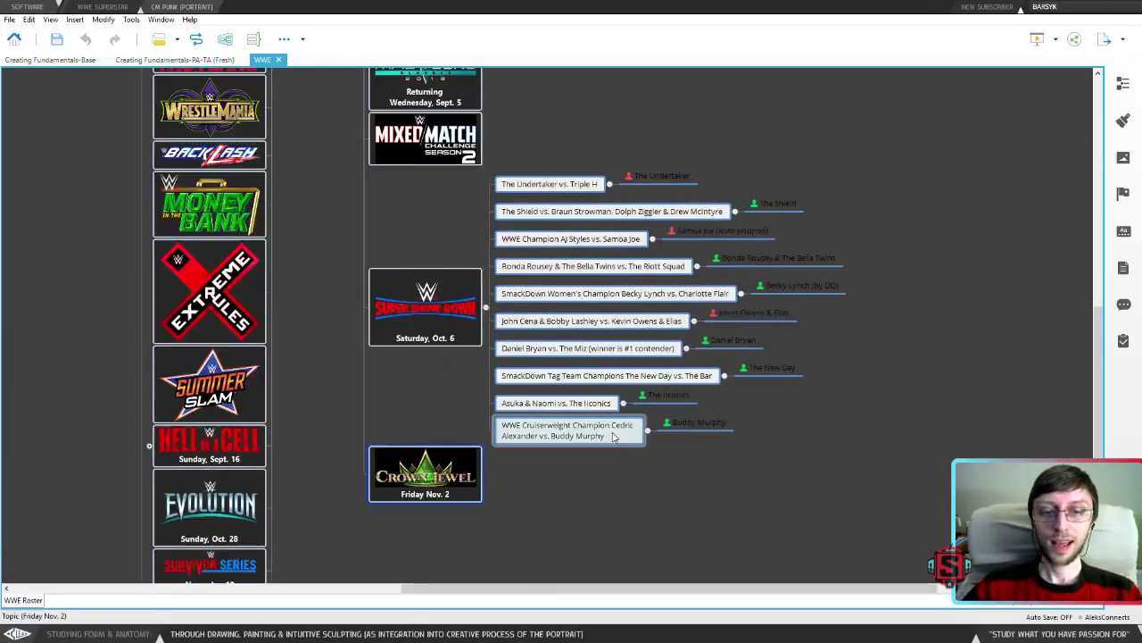
scroll(611, 435, "down", 11)
scroll(467, 403, "up", 4)
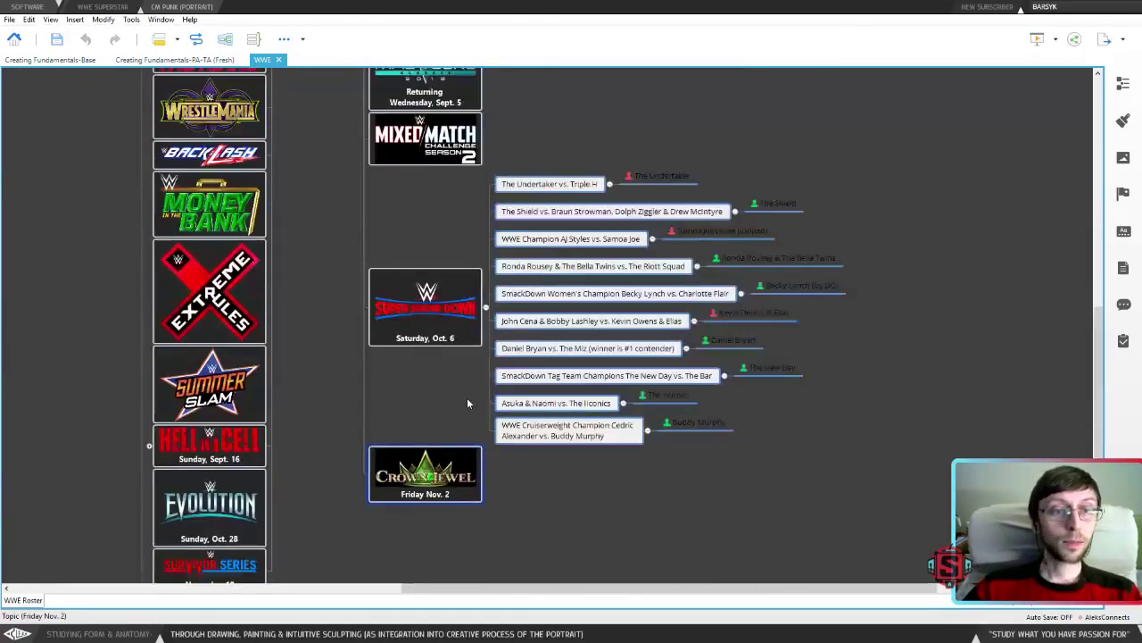
scroll(575, 126, "left", 4)
scroll(576, 125, "up", 7)
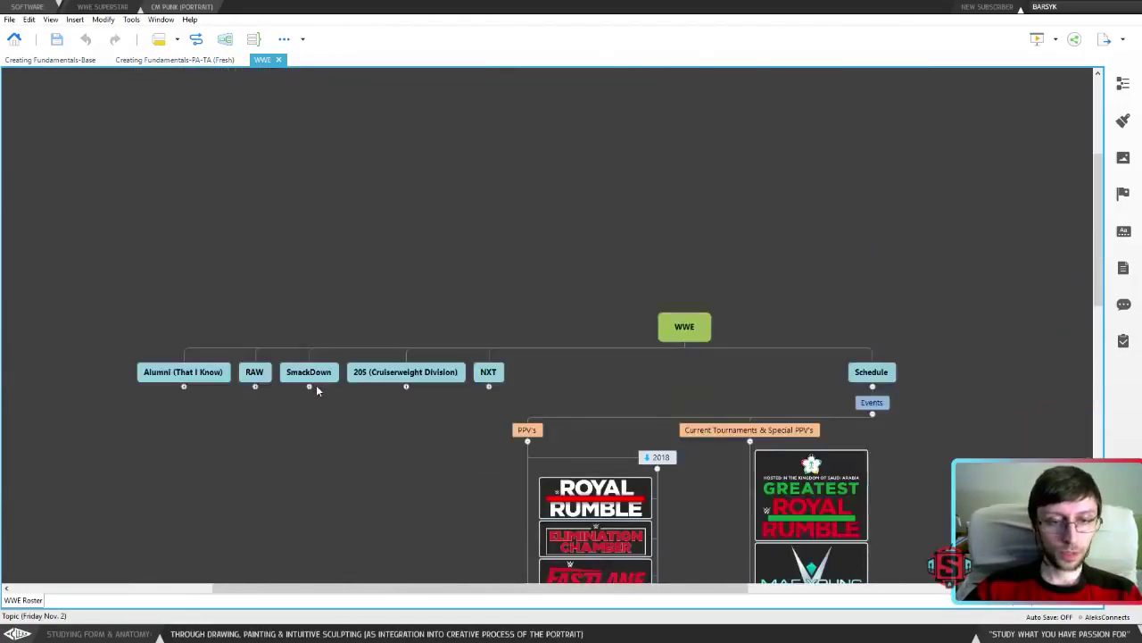
Expand the RAW branch and scroll through its roster pictures, including the Woman roster.
left_click(255, 384)
scroll(330, 482, "down", 5)
left_click_drag(330, 482, 675, 418)
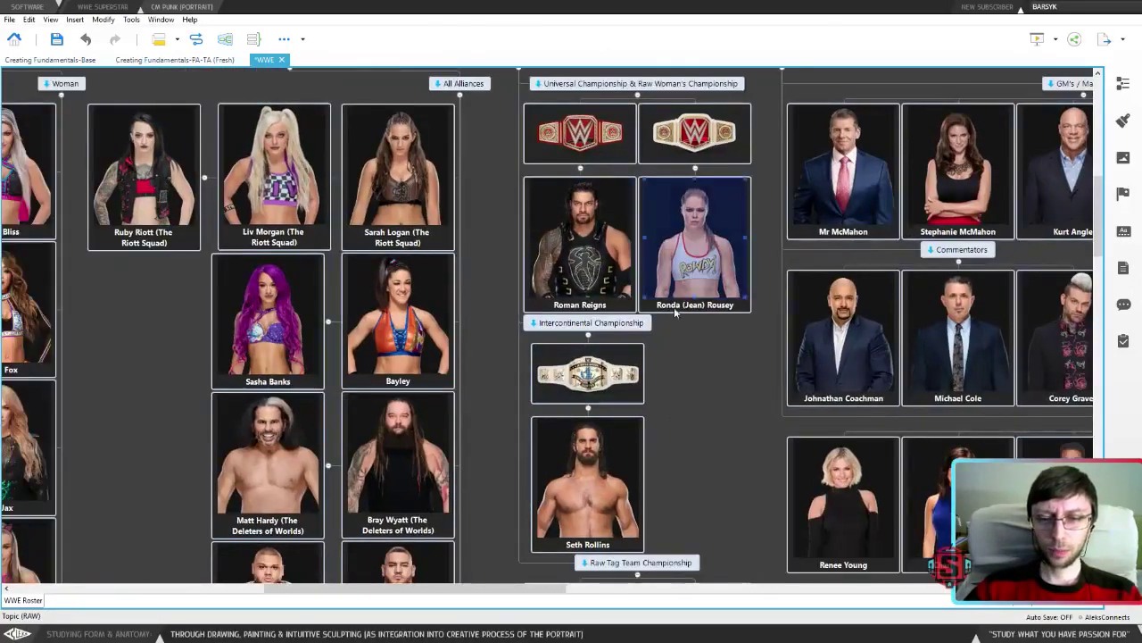
scroll(721, 376, "down", 3)
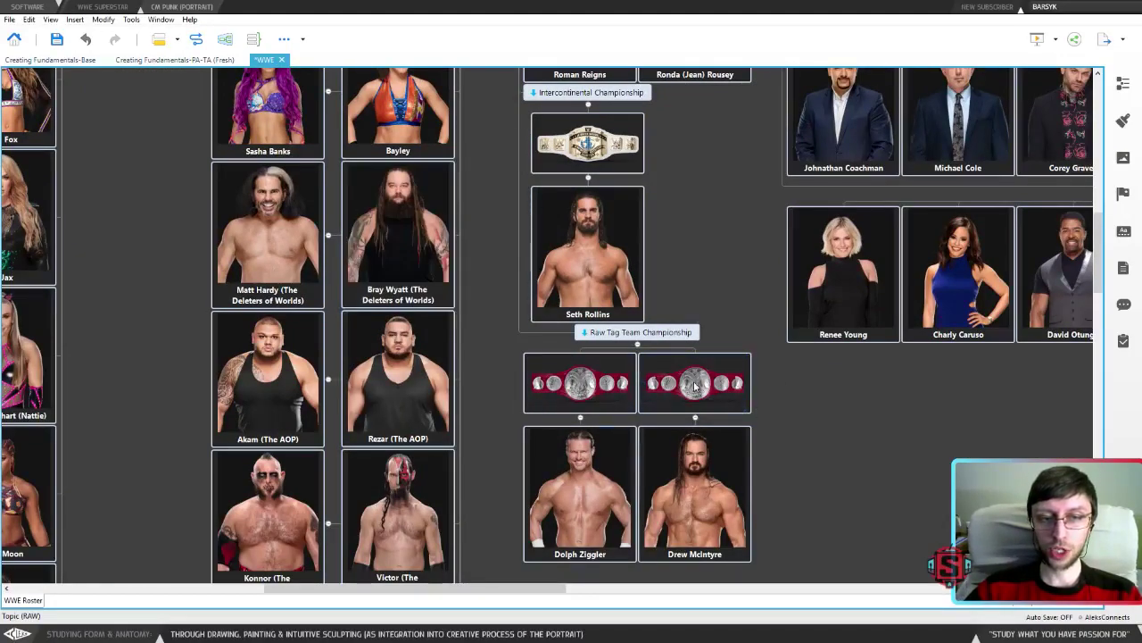
scroll(766, 426, "up", 4)
scroll(747, 430, "down", 2)
scroll(748, 430, "down", 1)
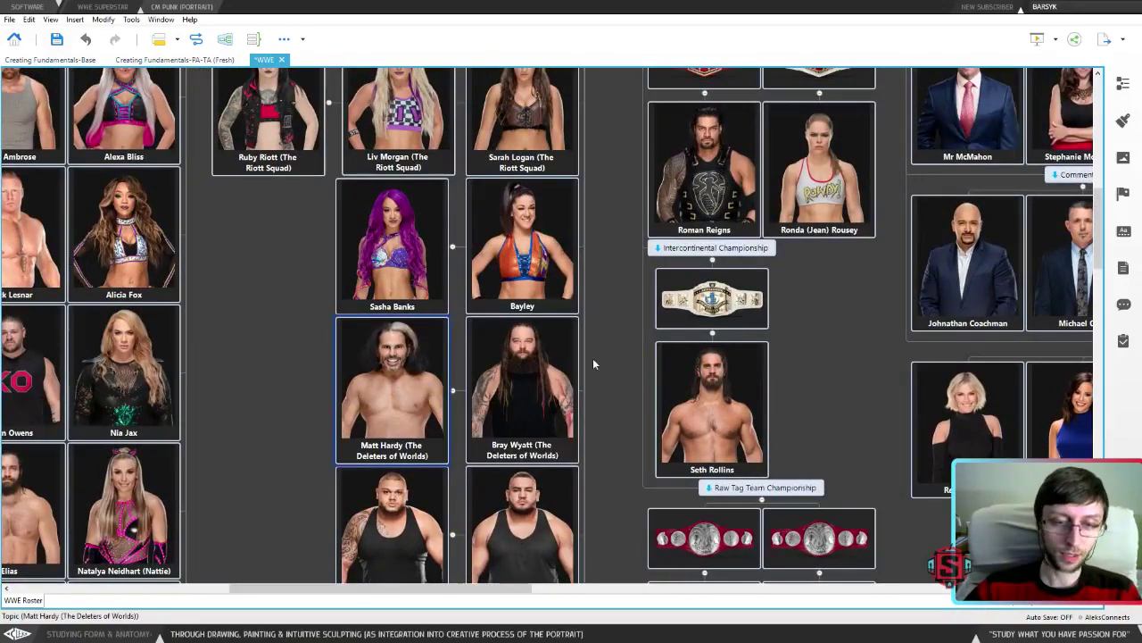
scroll(452, 417, "left", 1)
Move Matt Hardy into the Injured / Unknown group below Sami Zayn.
scroll(452, 418, "left", 10)
scroll(452, 418, "up", 2)
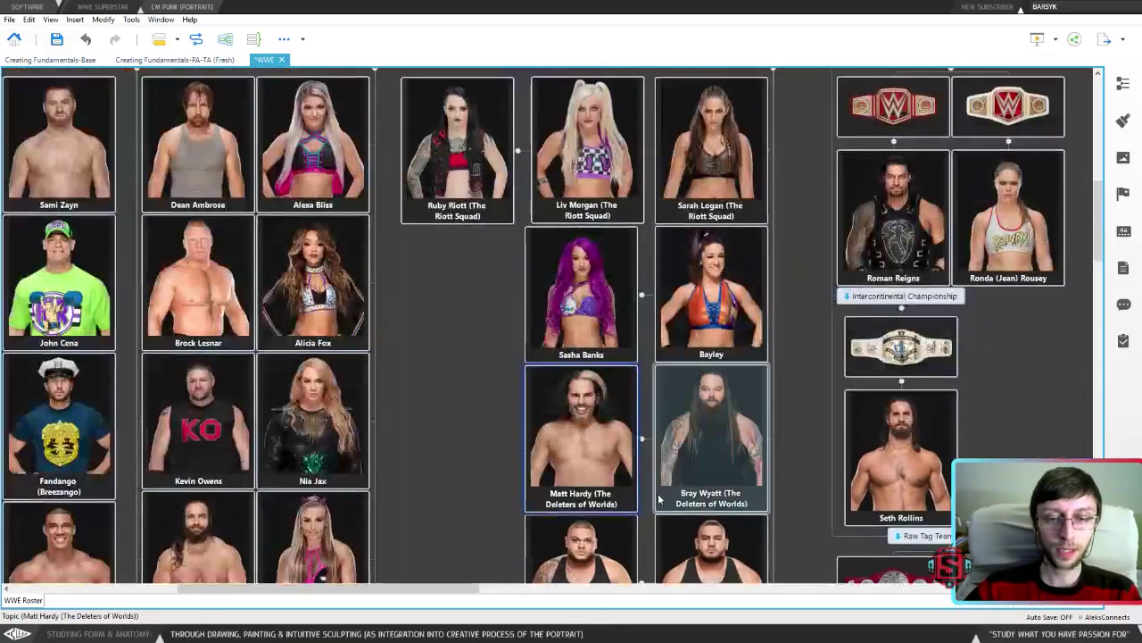
left_click_drag(435, 418, 845, 445)
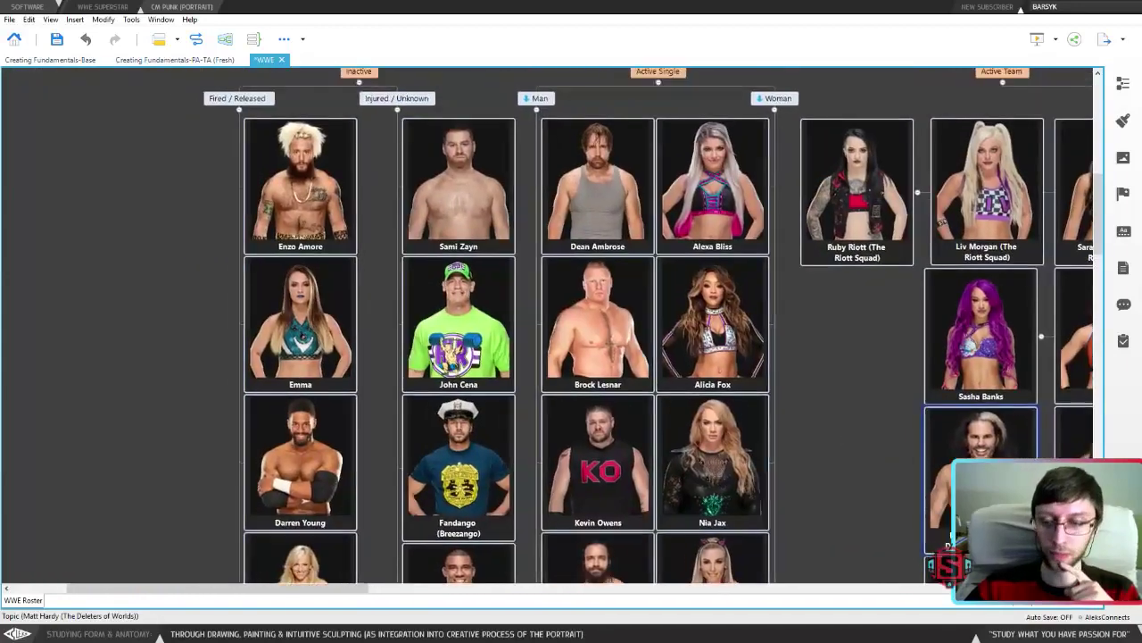
mouse_move(941, 464)
left_mouse_down()
mouse_move(665, 377)
mouse_move(442, 152)
mouse_move(420, 94)
mouse_move(446, 99)
mouse_move(464, 261)
left_mouse_up()
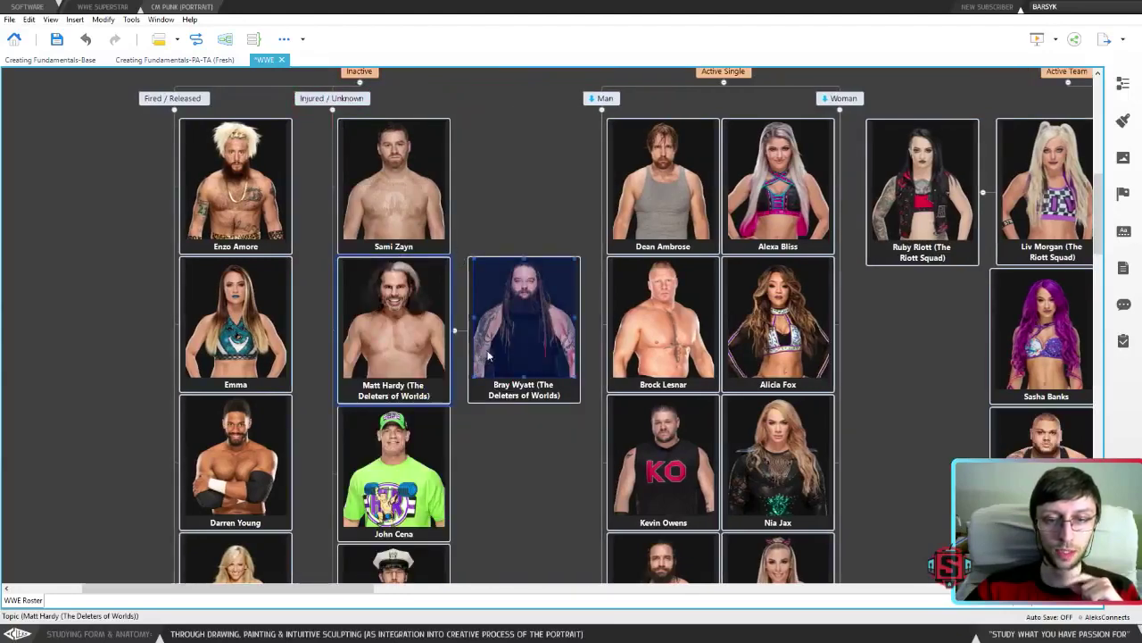
left_click_drag(579, 432, 313, 378)
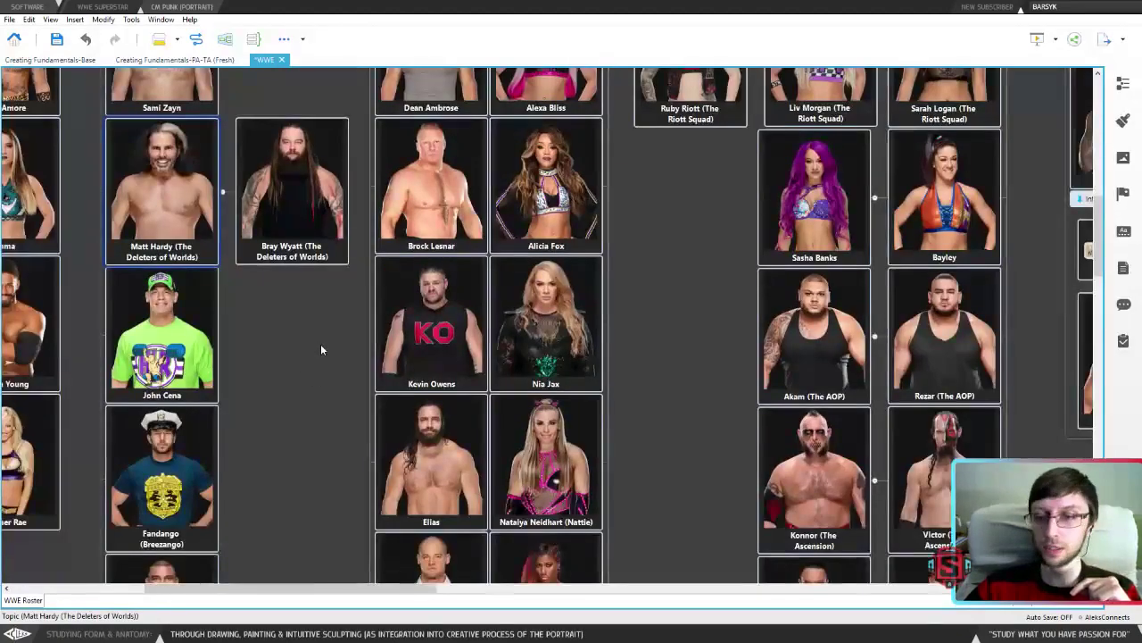
left_click_drag(293, 310, 189, 348)
Select the Bray Wyatt (The Deleters of Worlds) topic and start dragging it.
left_click(197, 296)
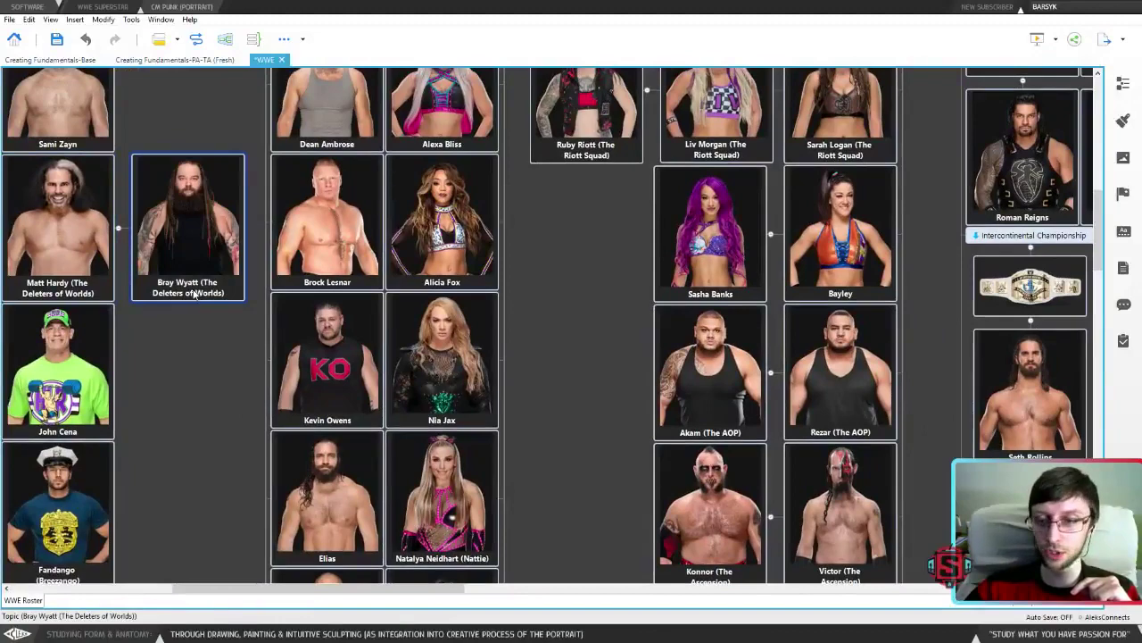
left_click(215, 339)
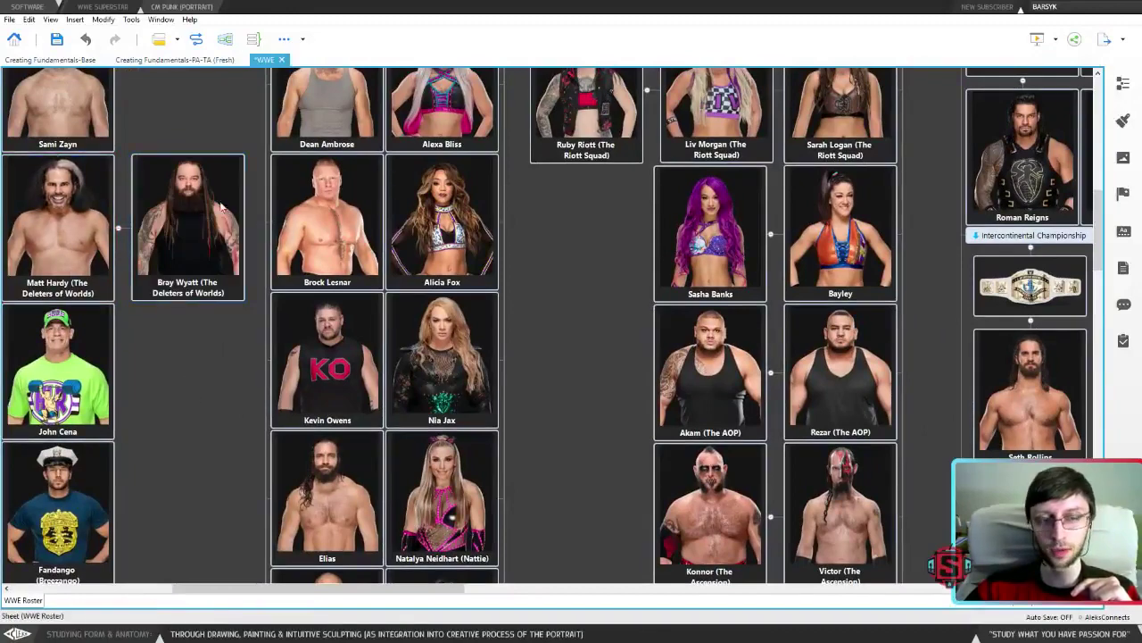
scroll(198, 327, "up", 2)
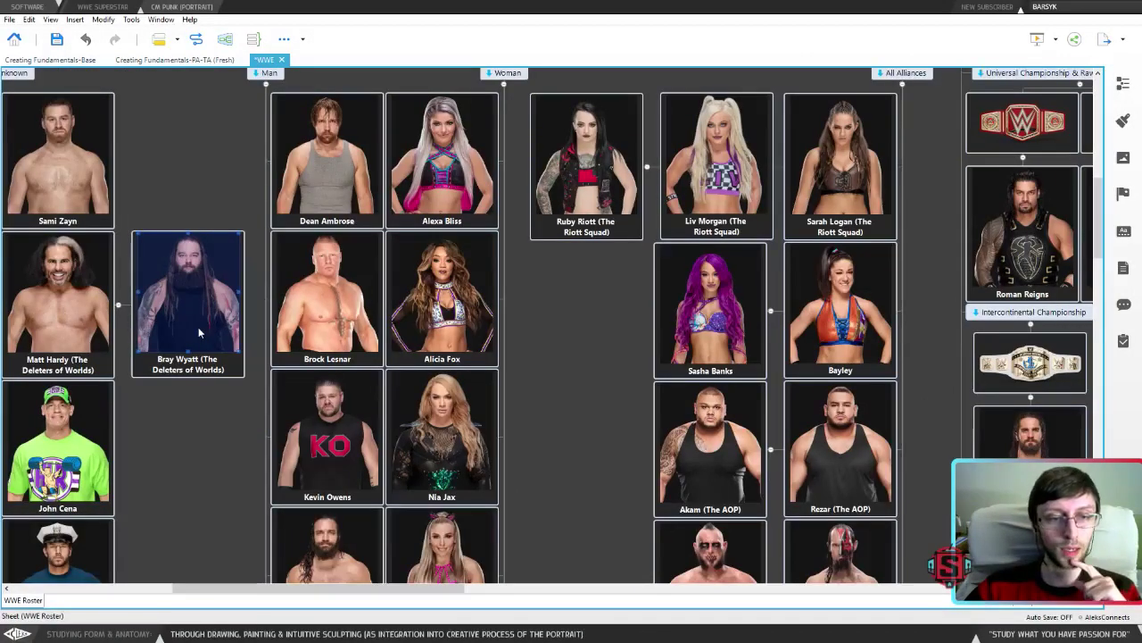
left_click(198, 327)
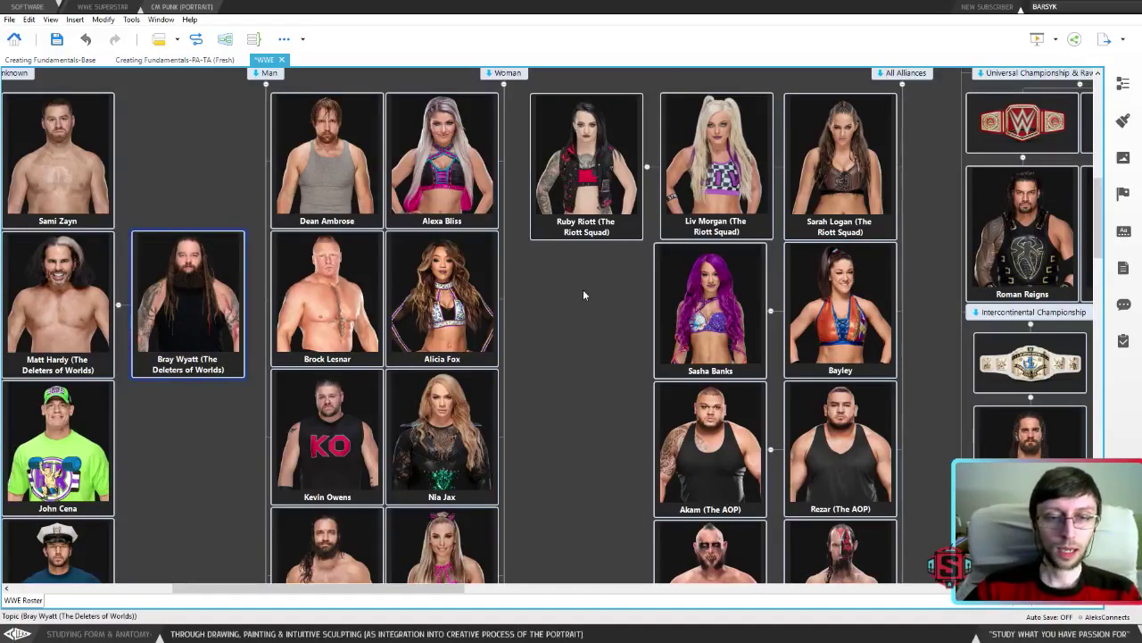
left_click_drag(584, 288, 566, 294)
left_click_drag(198, 157, 144, 518)
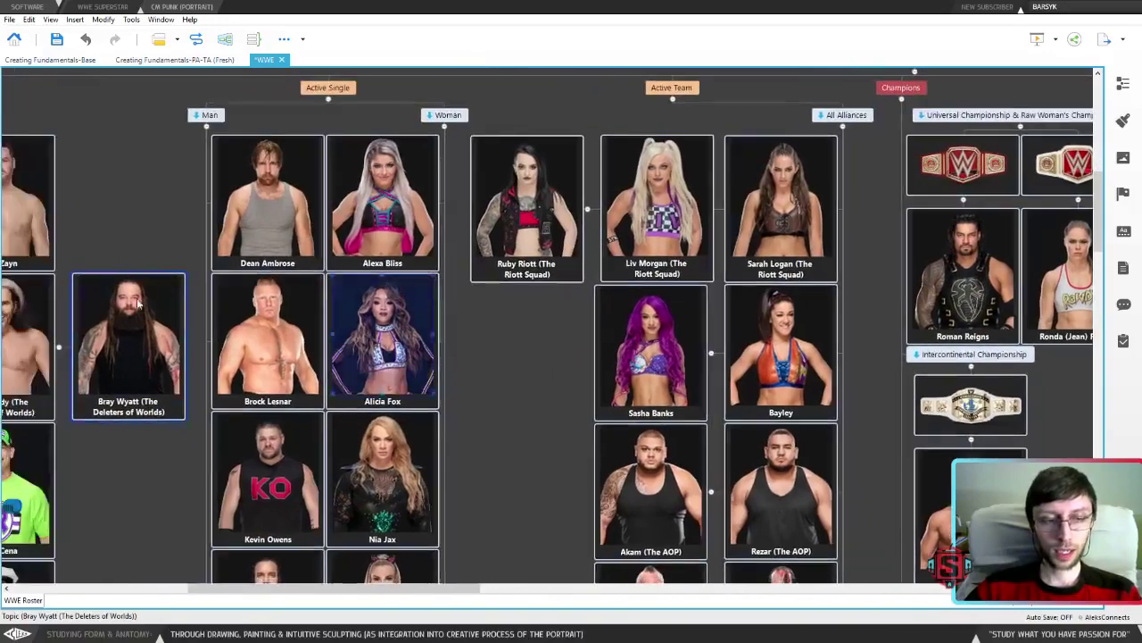
left_click(554, 372)
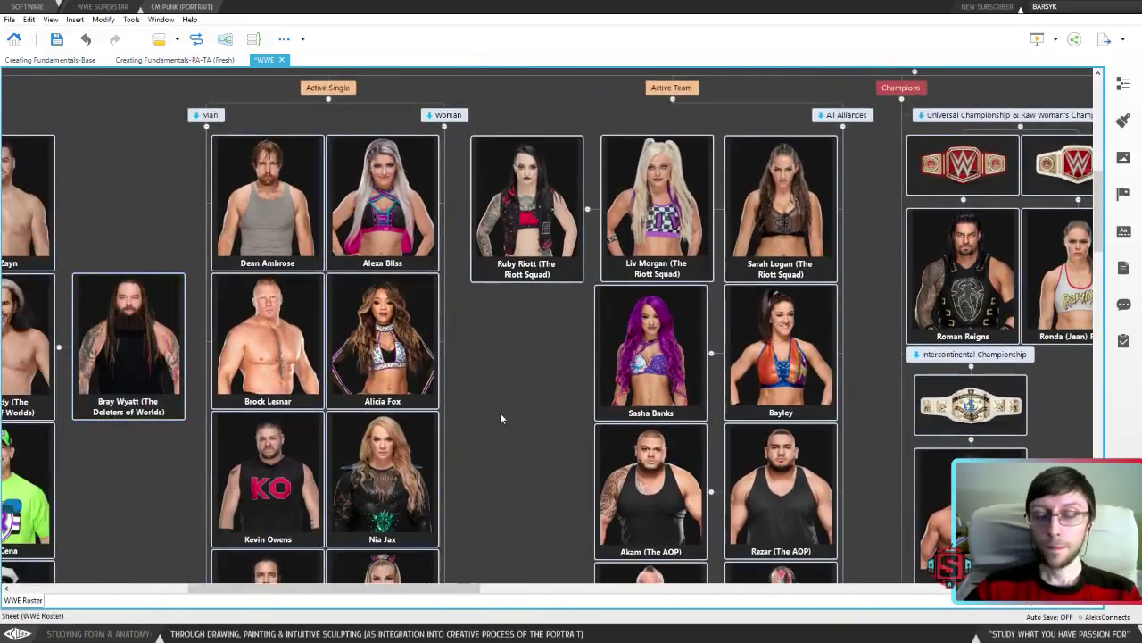
left_click_drag(123, 382, 116, 566)
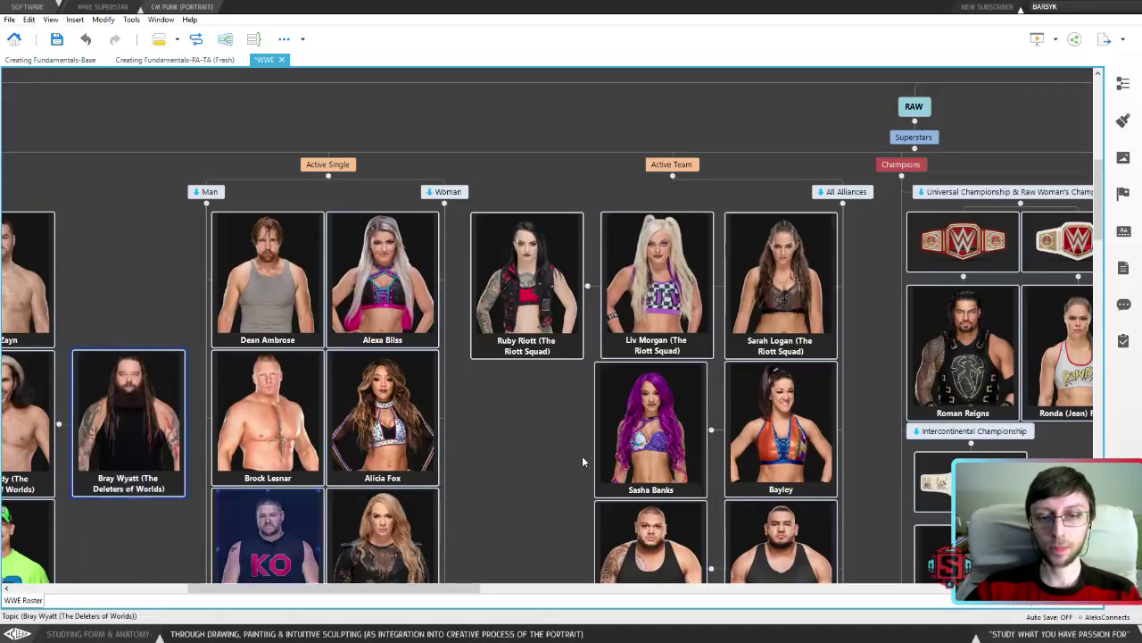
scroll(487, 460, "down", 15)
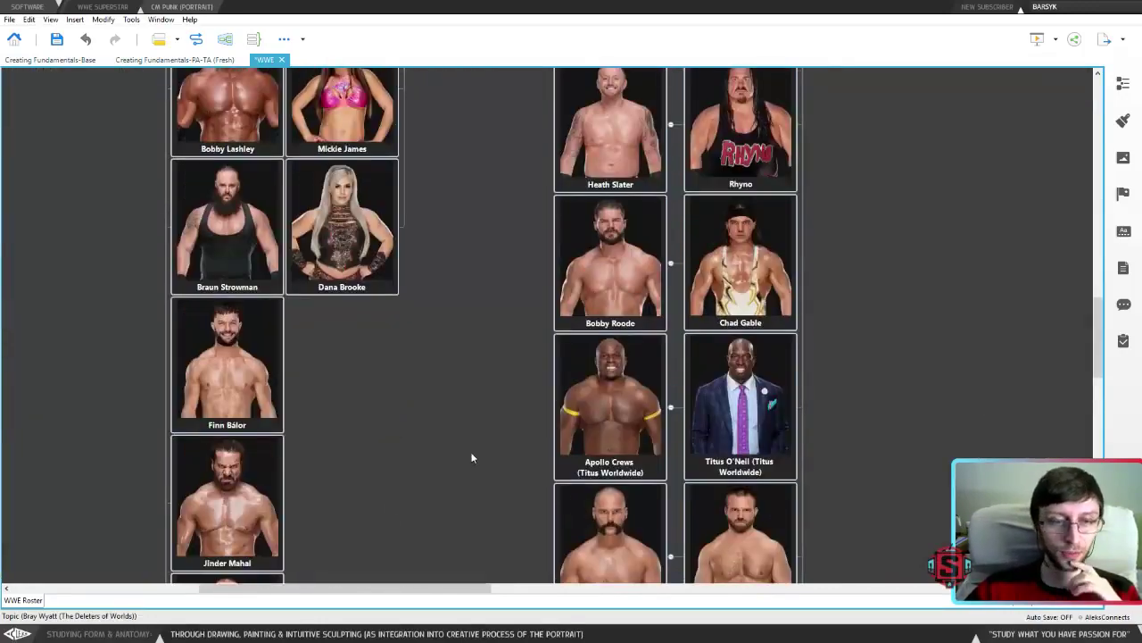
scroll(473, 457, "up", 12)
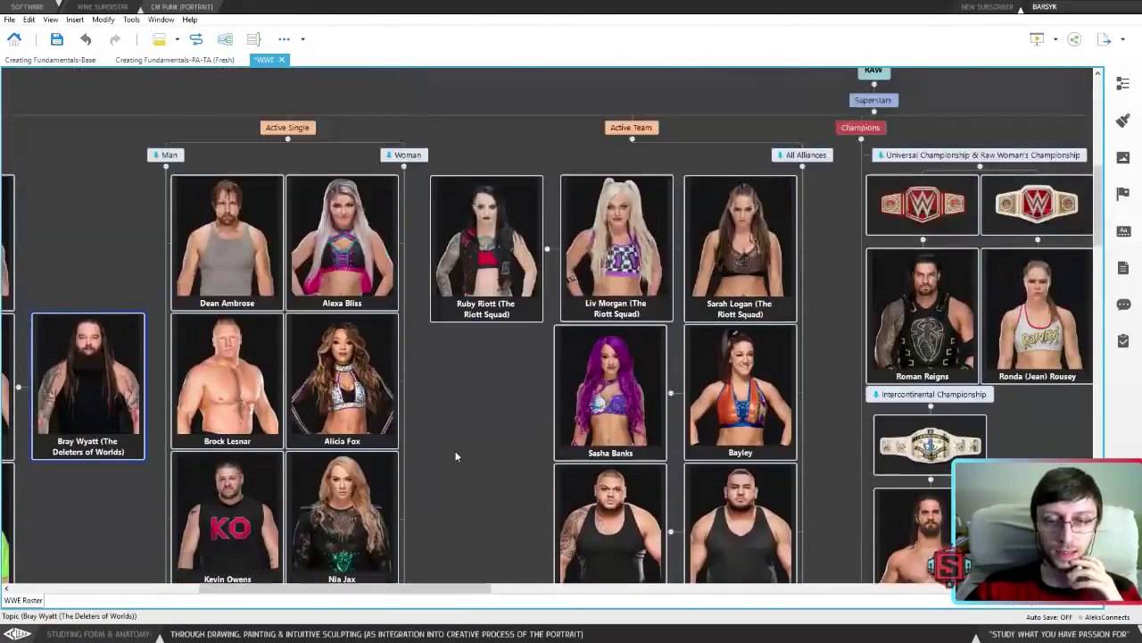
left_click_drag(414, 296, 414, 208)
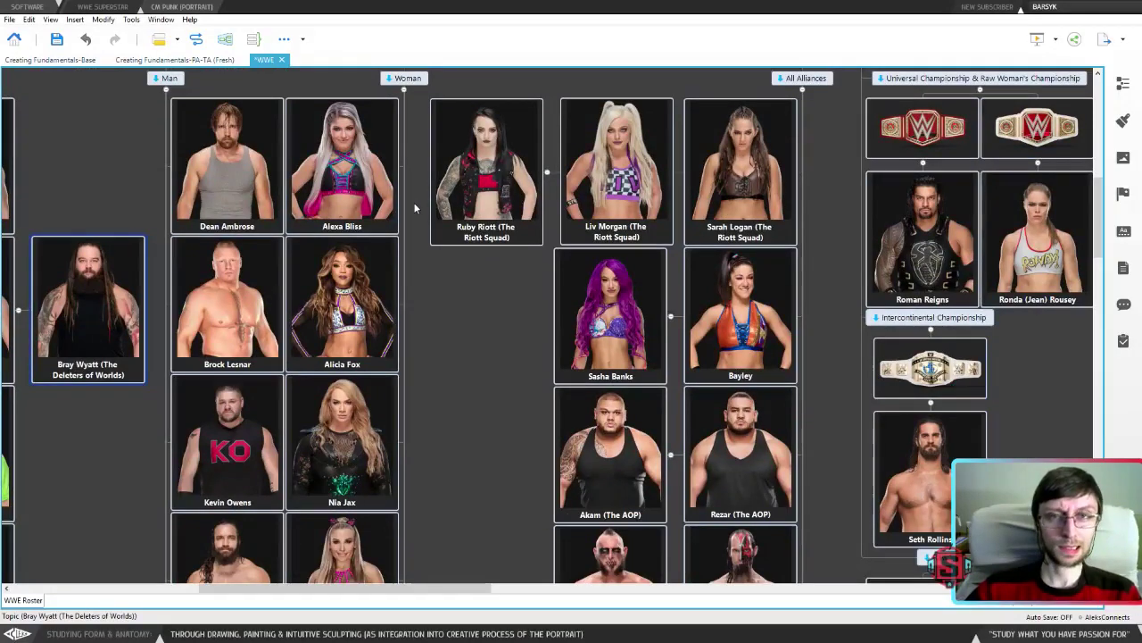
scroll(414, 208, "down", 10)
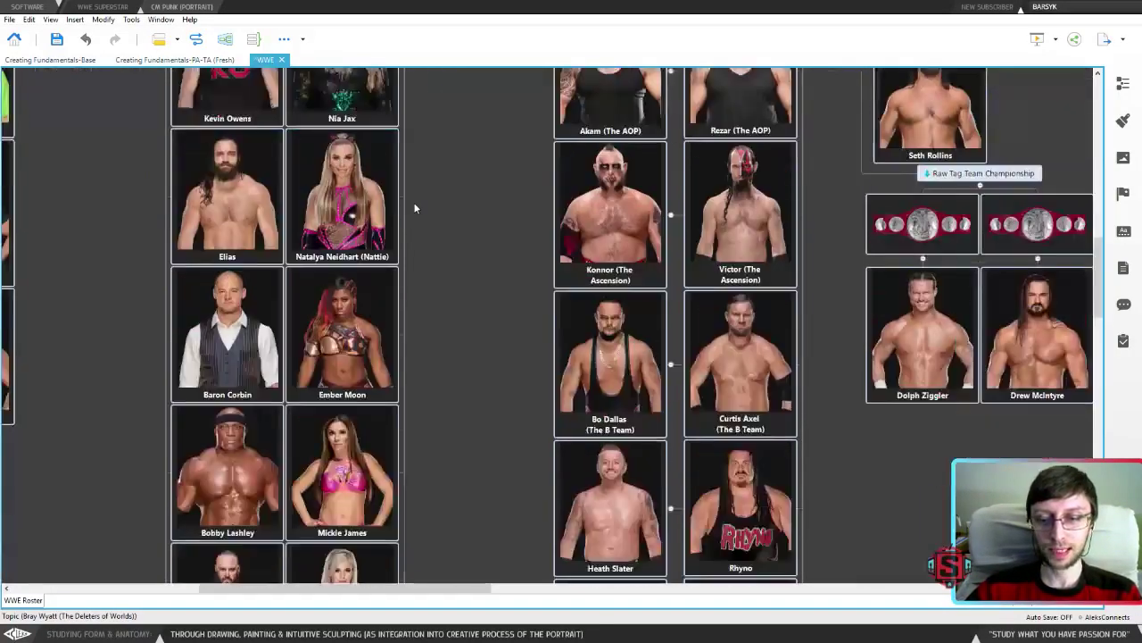
scroll(415, 207, "up", 10)
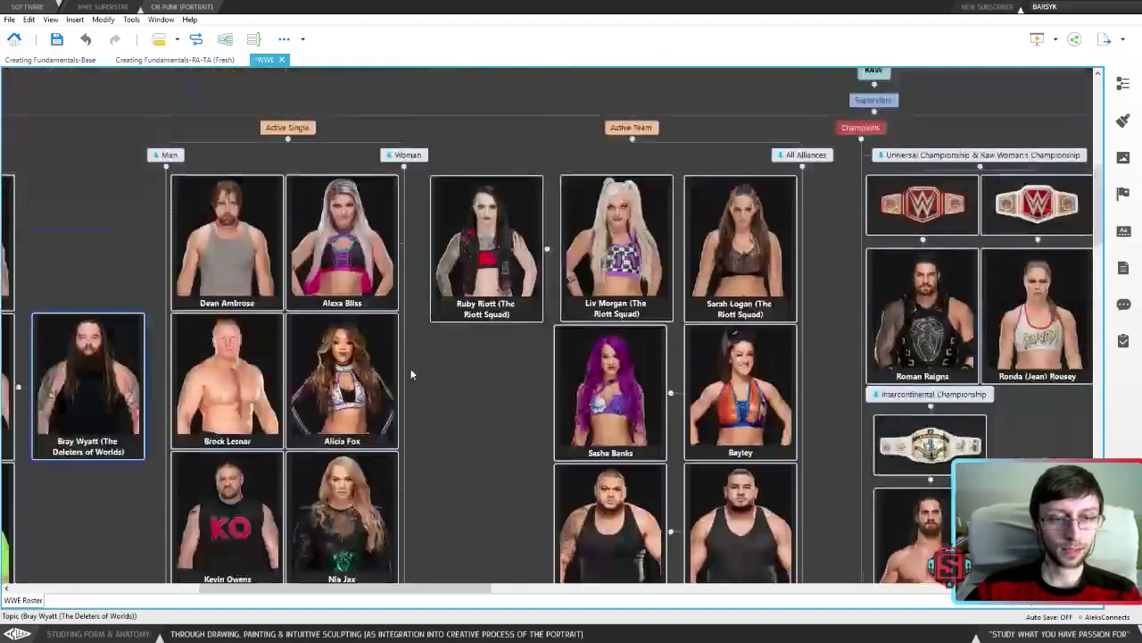
scroll(406, 368, "down", 2)
scroll(454, 365, "left", 1)
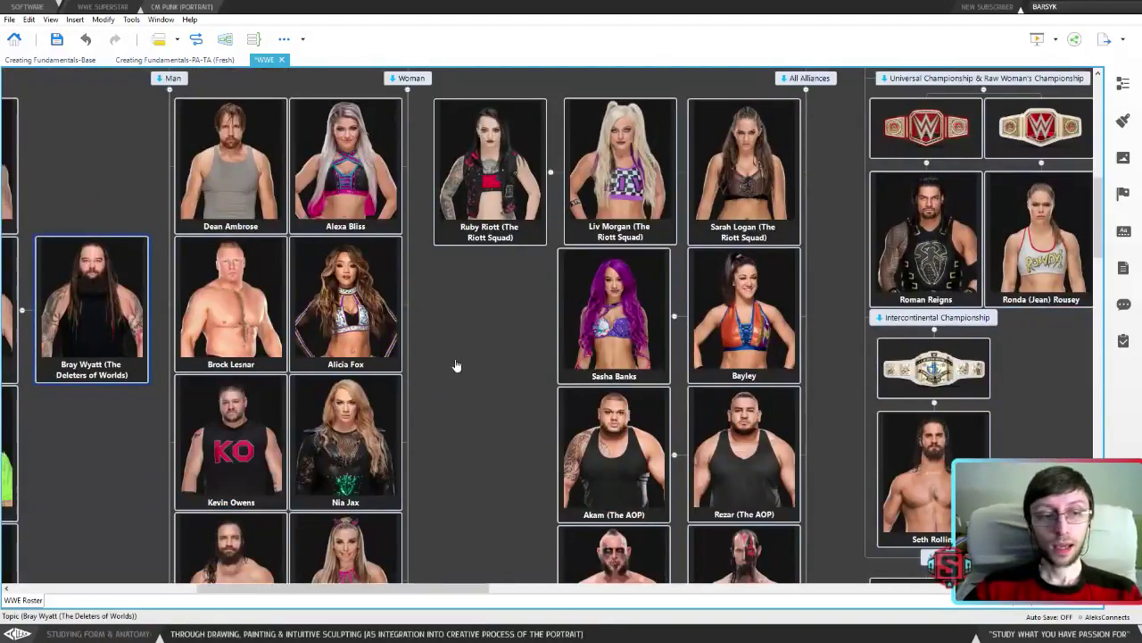
left_click_drag(84, 158, 147, 452)
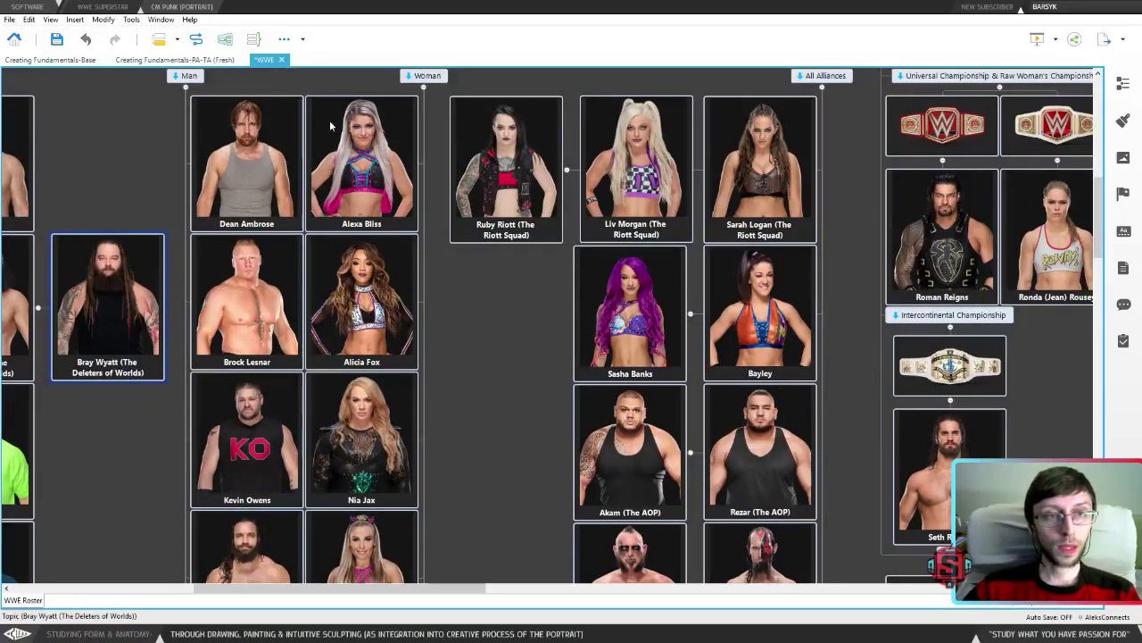
key("Escape")
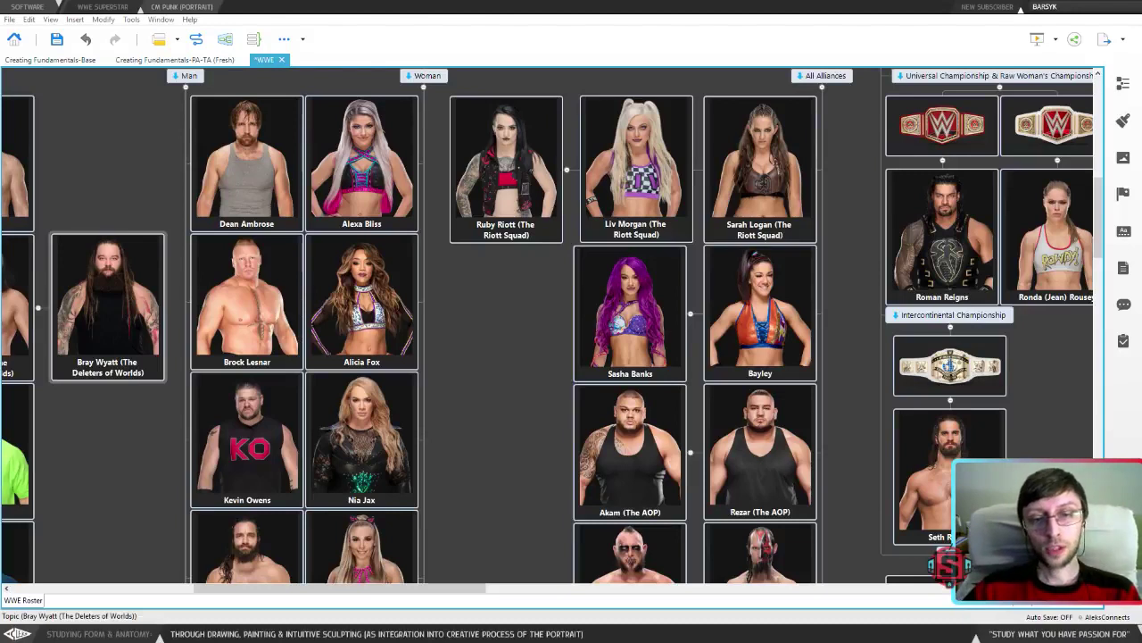
left_click(488, 276)
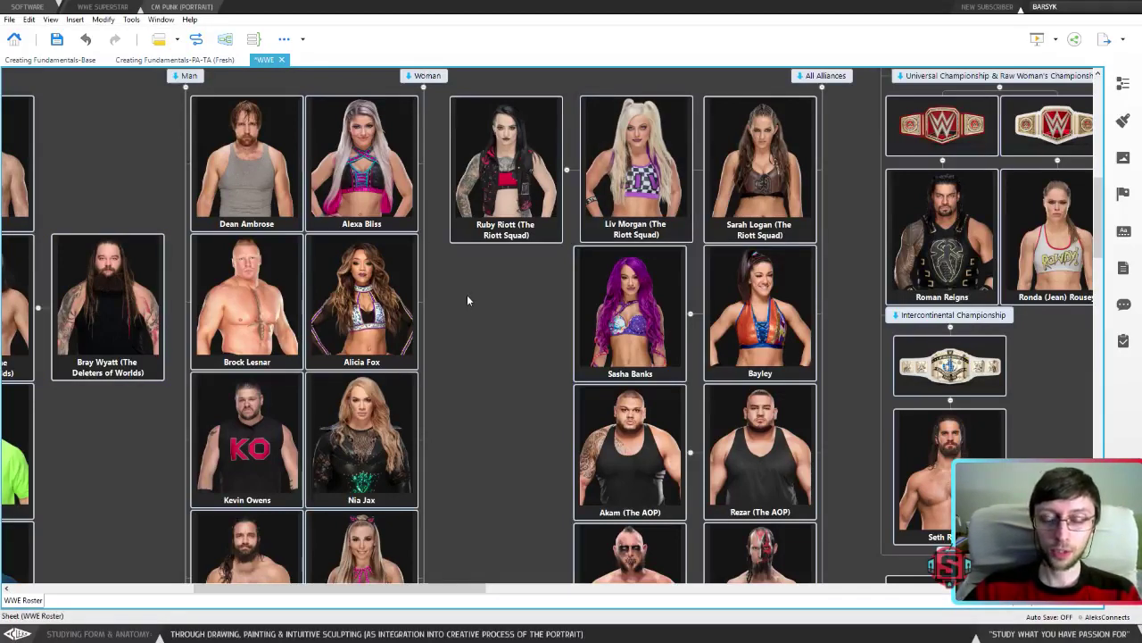
left_click_drag(467, 294, 508, 247)
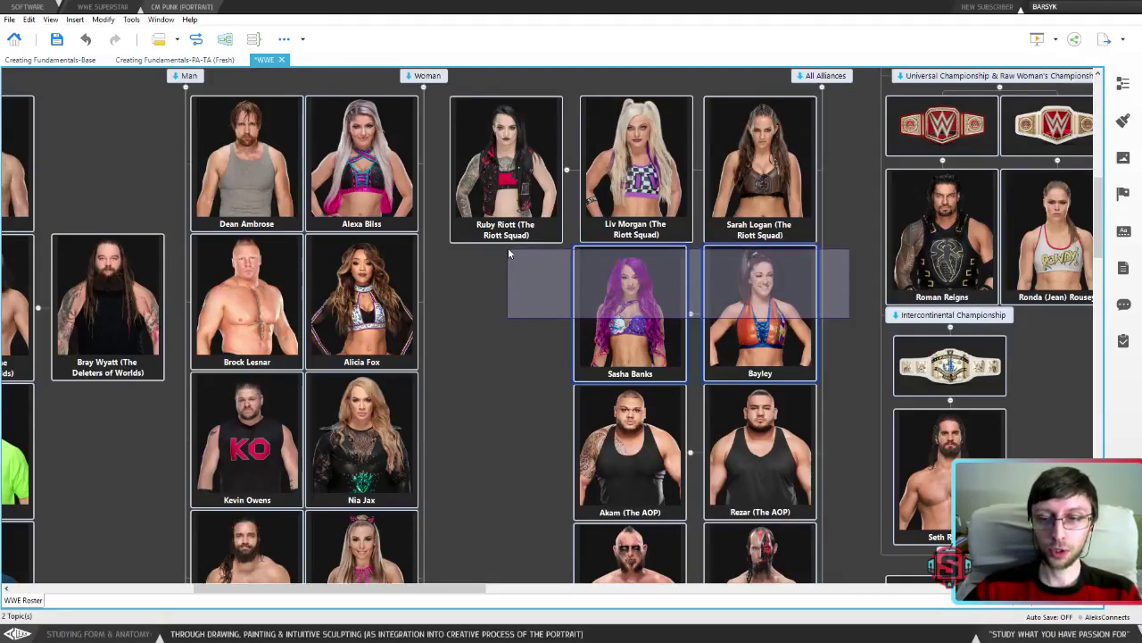
left_click_drag(508, 248, 508, 247)
left_click_drag(464, 277, 832, 271)
left_click(538, 309)
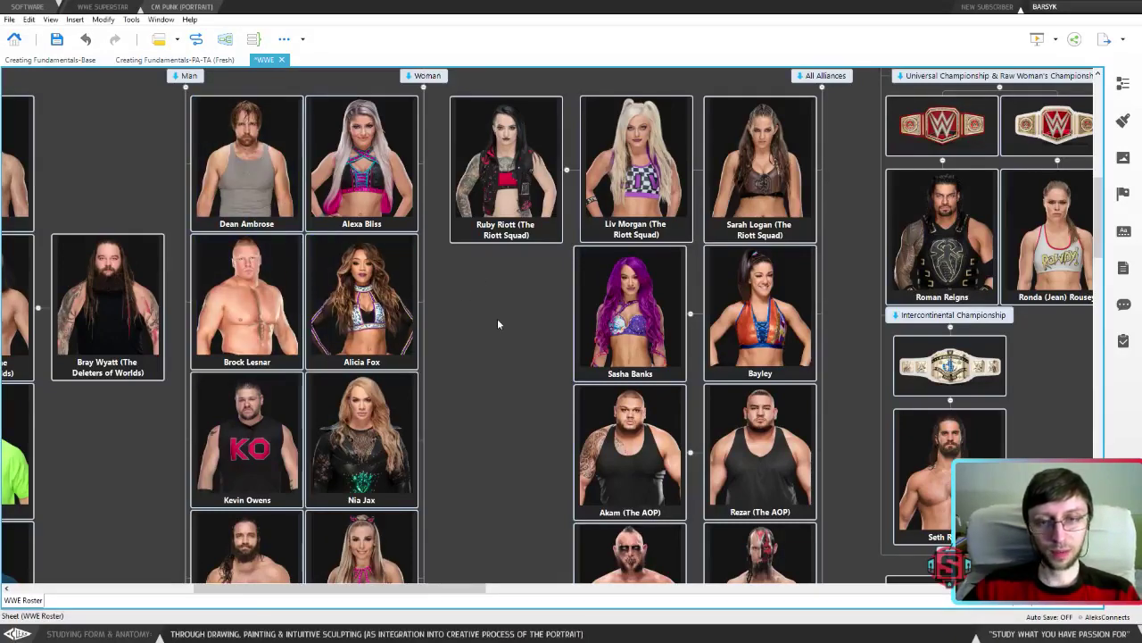
Look over the RAW roster cards, including Liv Morgan's image, then fold the RAW subtree.
scroll(498, 318, "up", 1)
left_click(676, 228)
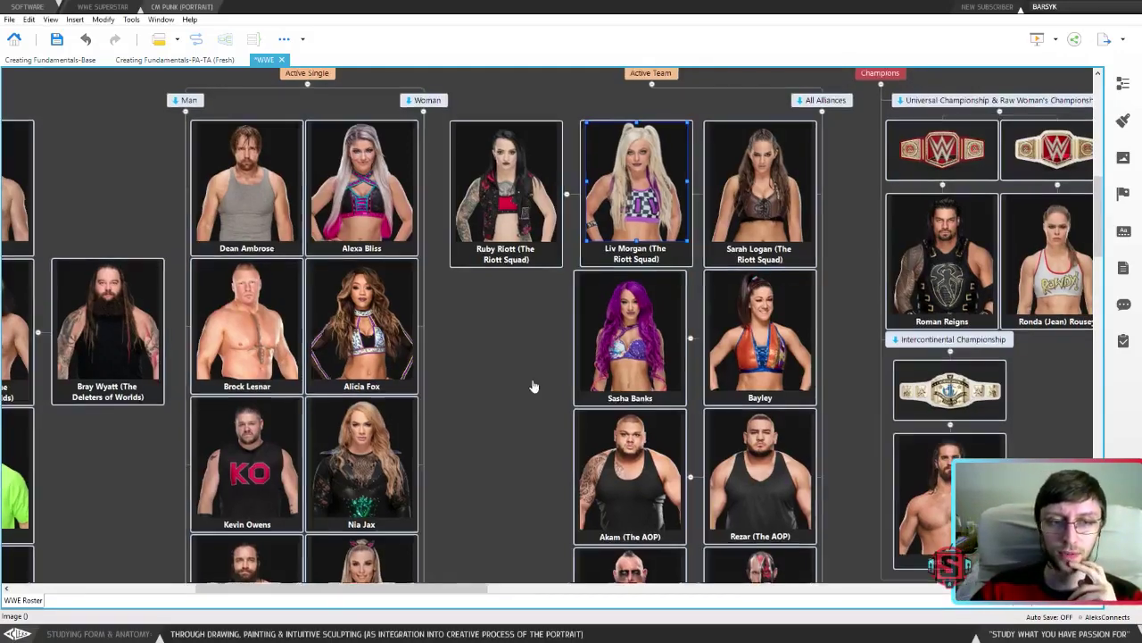
left_click_drag(533, 387, 403, 339)
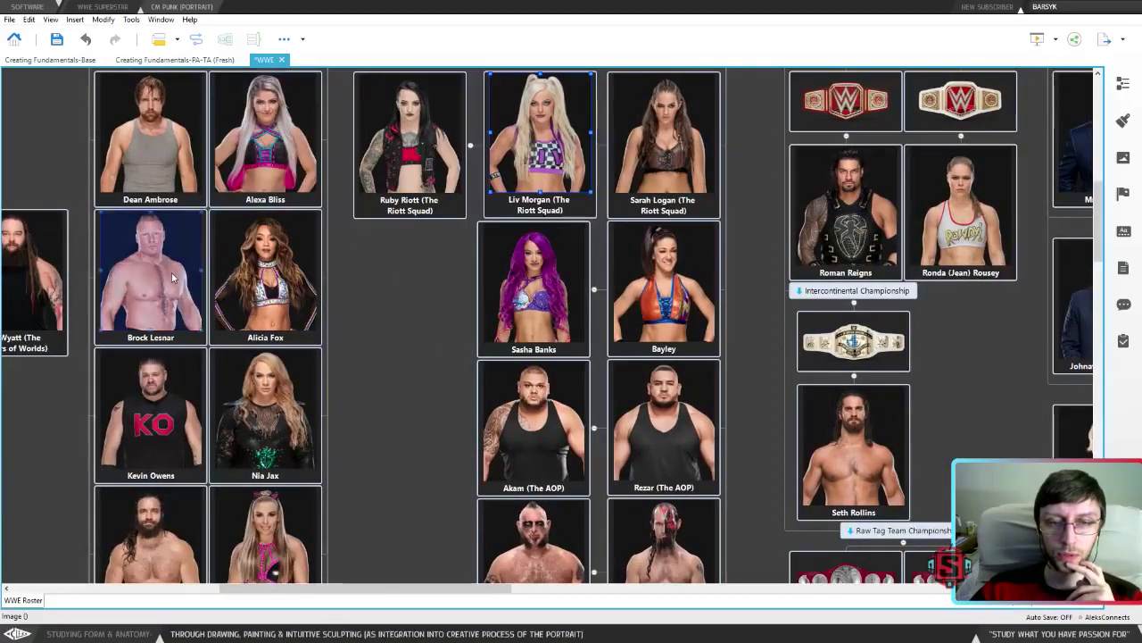
scroll(761, 313, "down", 3)
scroll(763, 318, "down", 10)
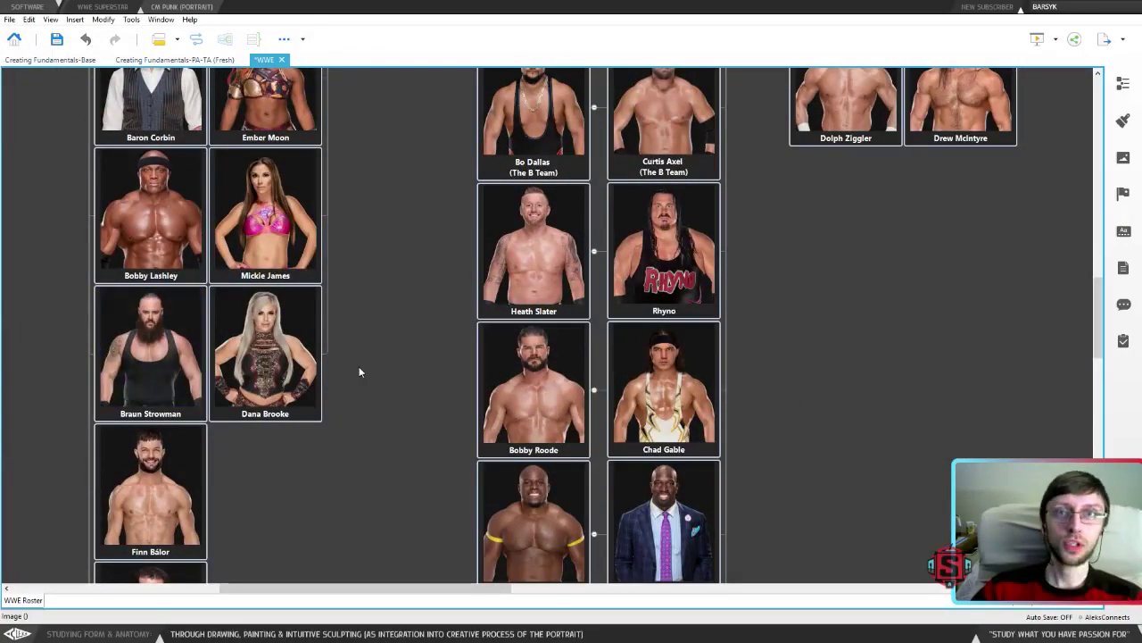
scroll(359, 371, "up", 10)
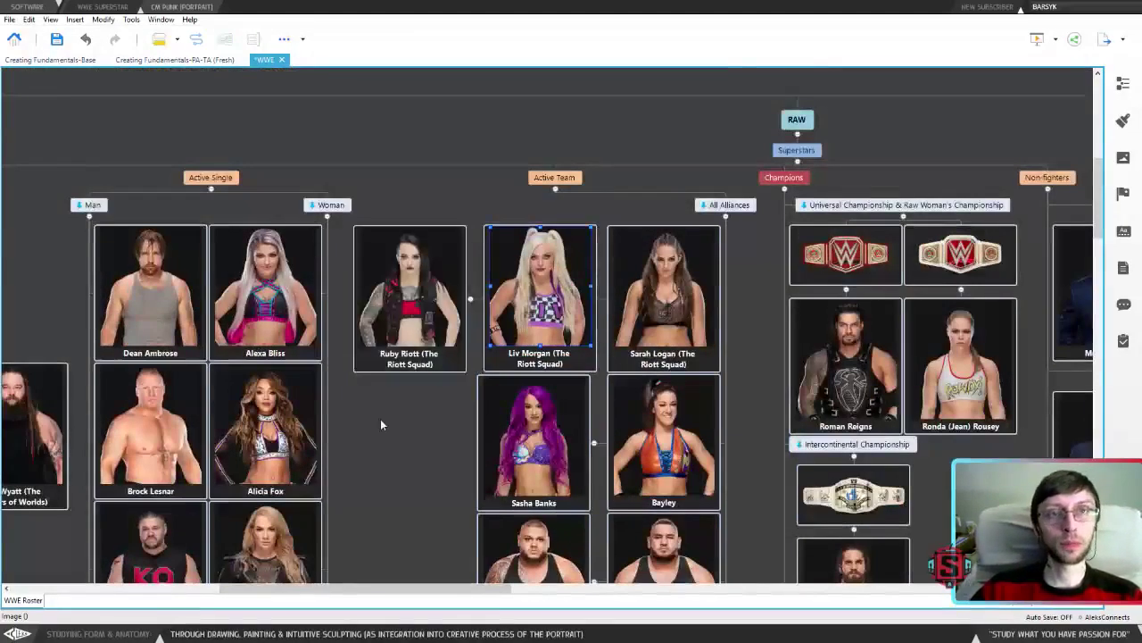
left_click_drag(381, 425, 420, 407)
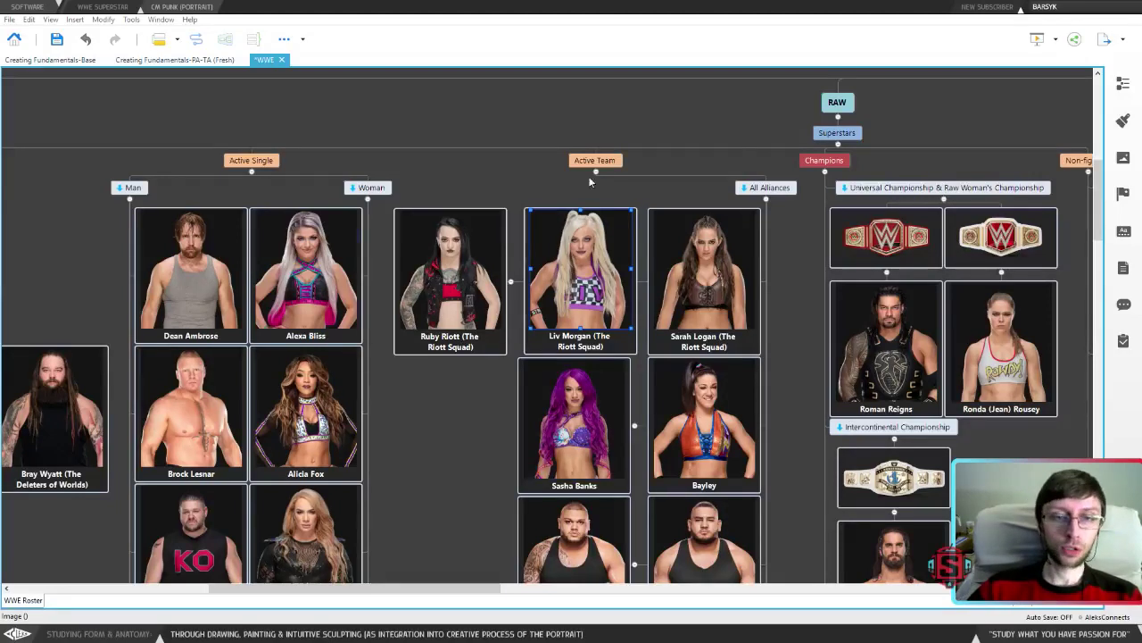
left_click(837, 117)
Expand the SmackDown branch from the WWE root and scroll through its singles cards.
left_click_drag(808, 152, 594, 275)
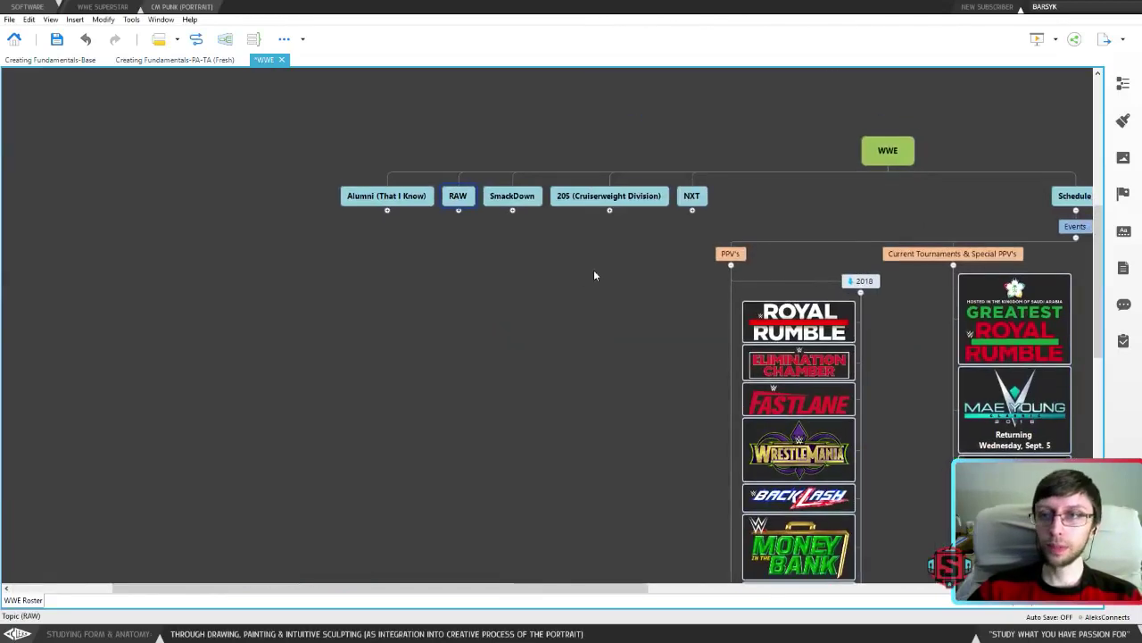
left_click(511, 210)
scroll(621, 194, "down", 3)
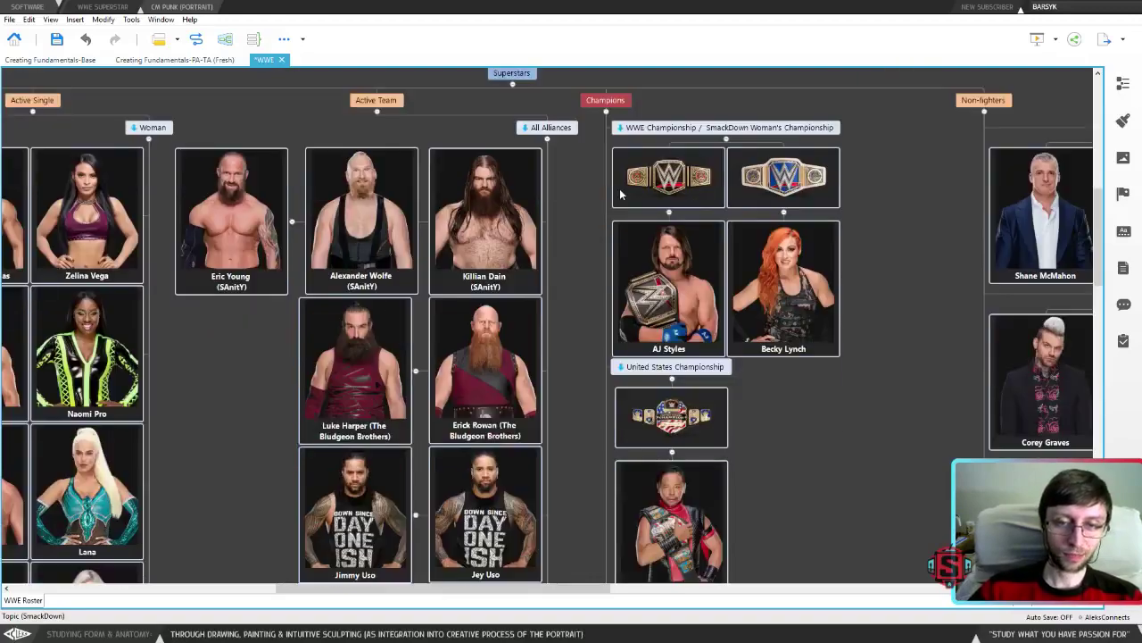
scroll(535, 285, "left", 3)
scroll(499, 347, "left", 4)
scroll(560, 342, "down", 2)
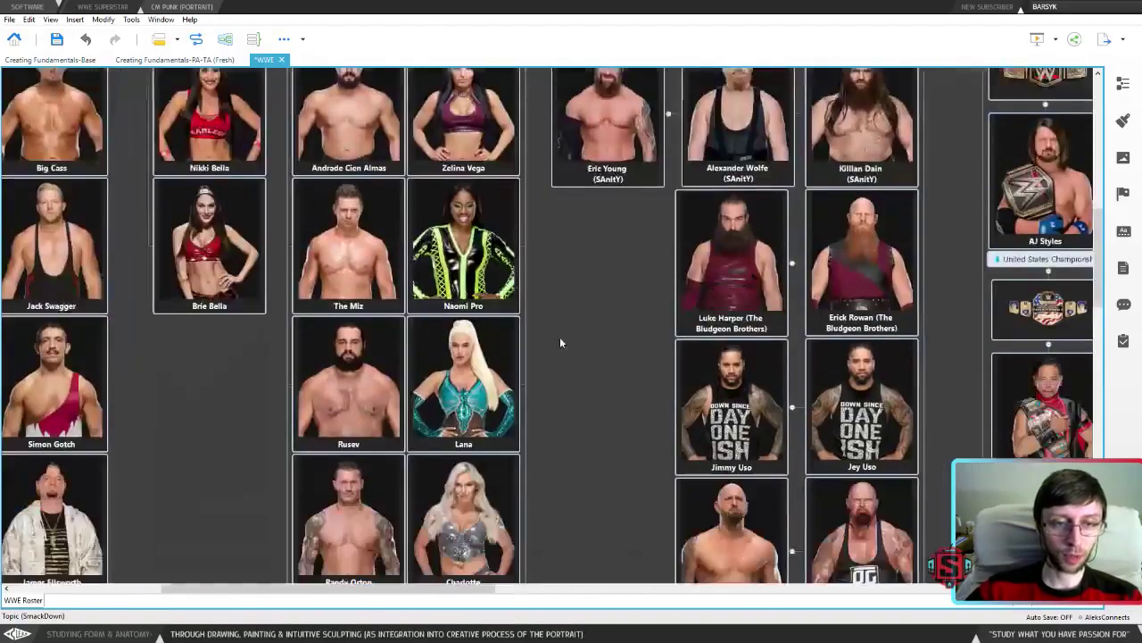
scroll(560, 341, "down", 2)
scroll(567, 326, "up", 5)
scroll(625, 366, "left", 2)
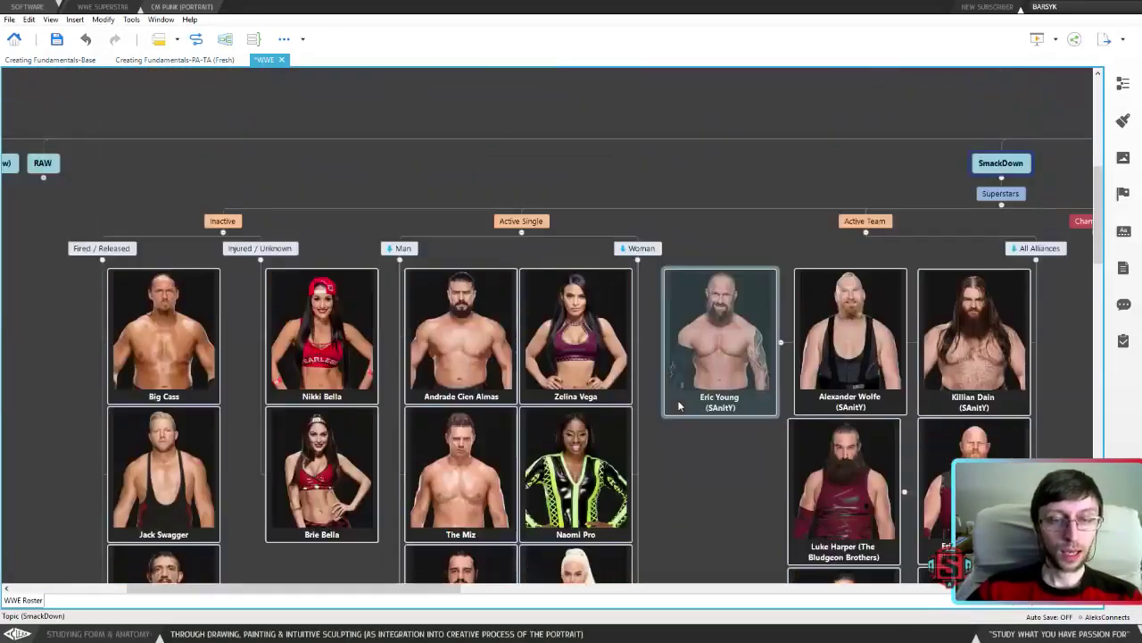
scroll(694, 390, "down", 3)
Browse the SmackDown teams and champions cards, including AJ Styles and Becky Lynch.
left_click_drag(681, 372, 412, 439)
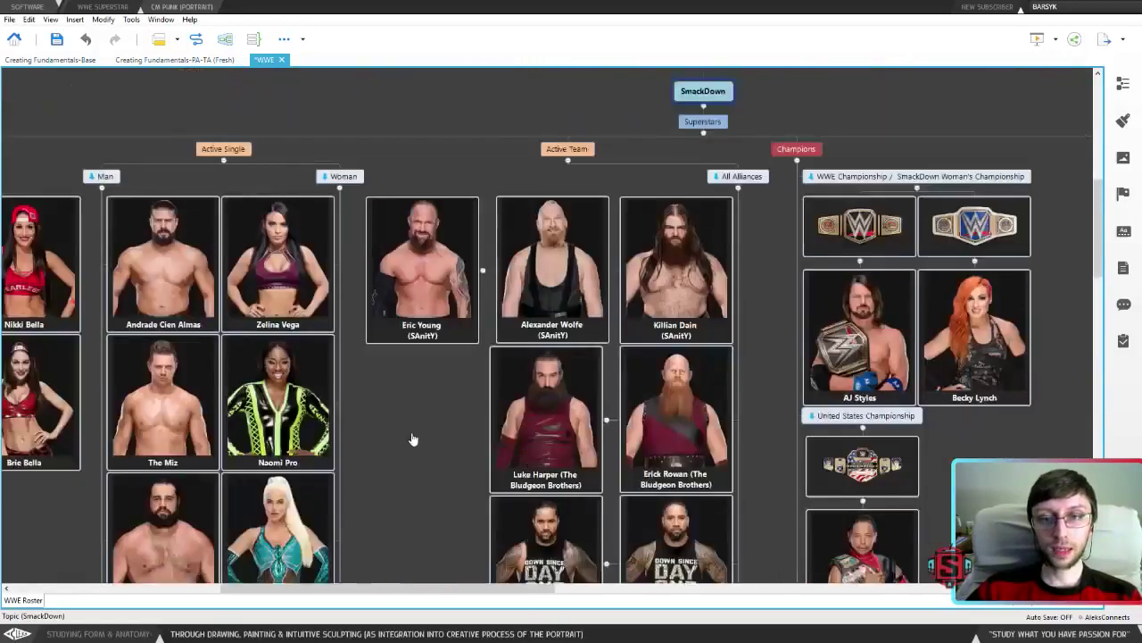
left_click_drag(752, 339, 683, 275)
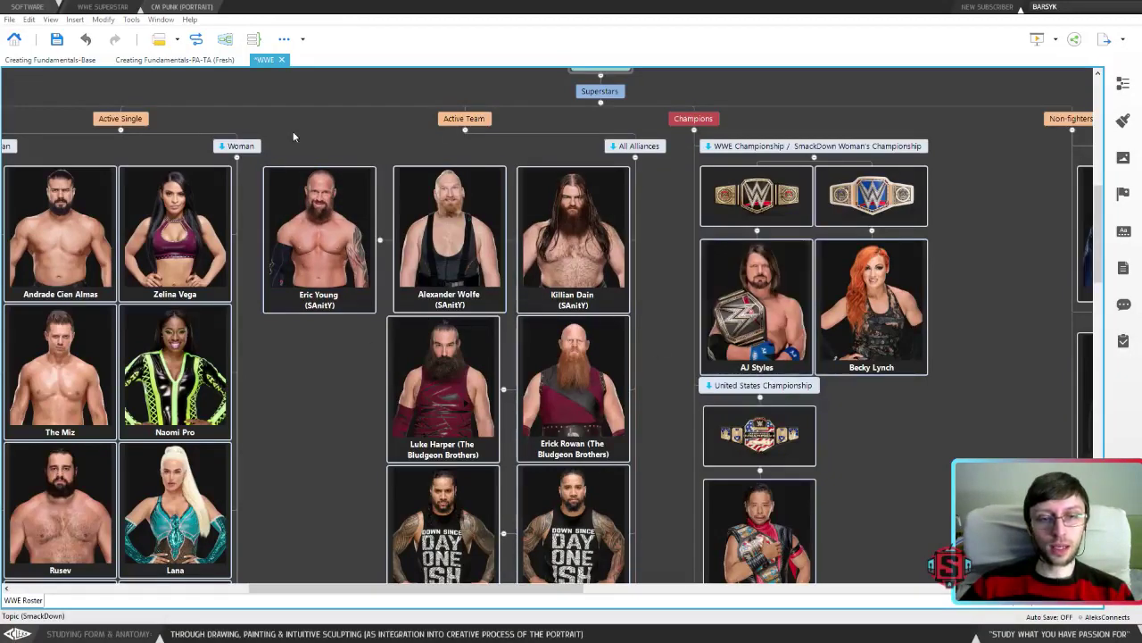
scroll(290, 223, "down", 5)
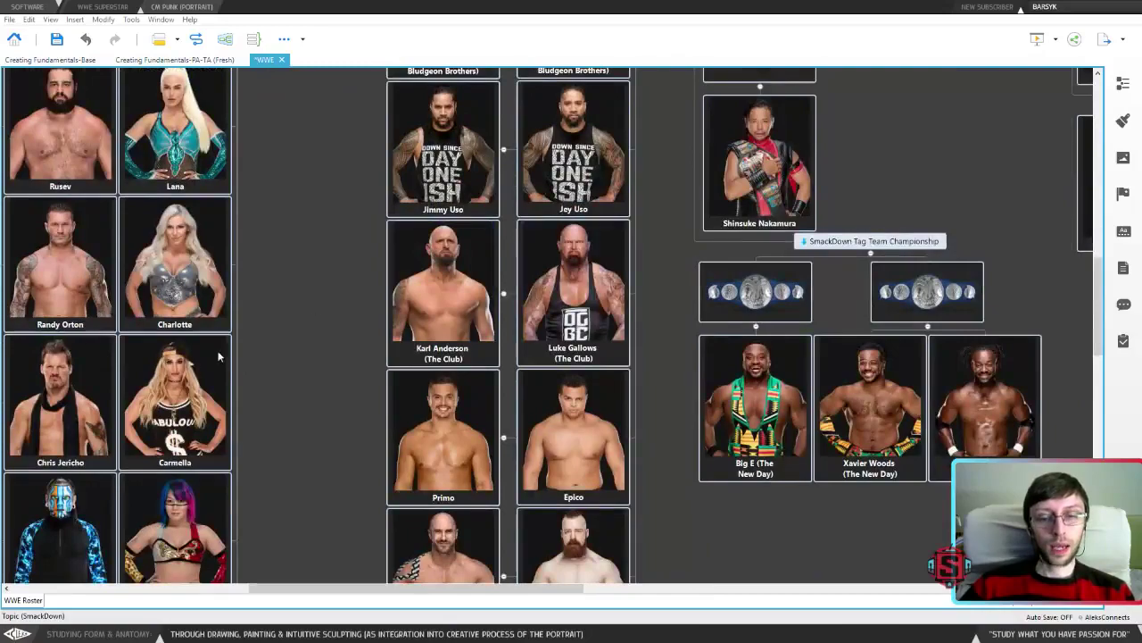
scroll(219, 357, "down", 4)
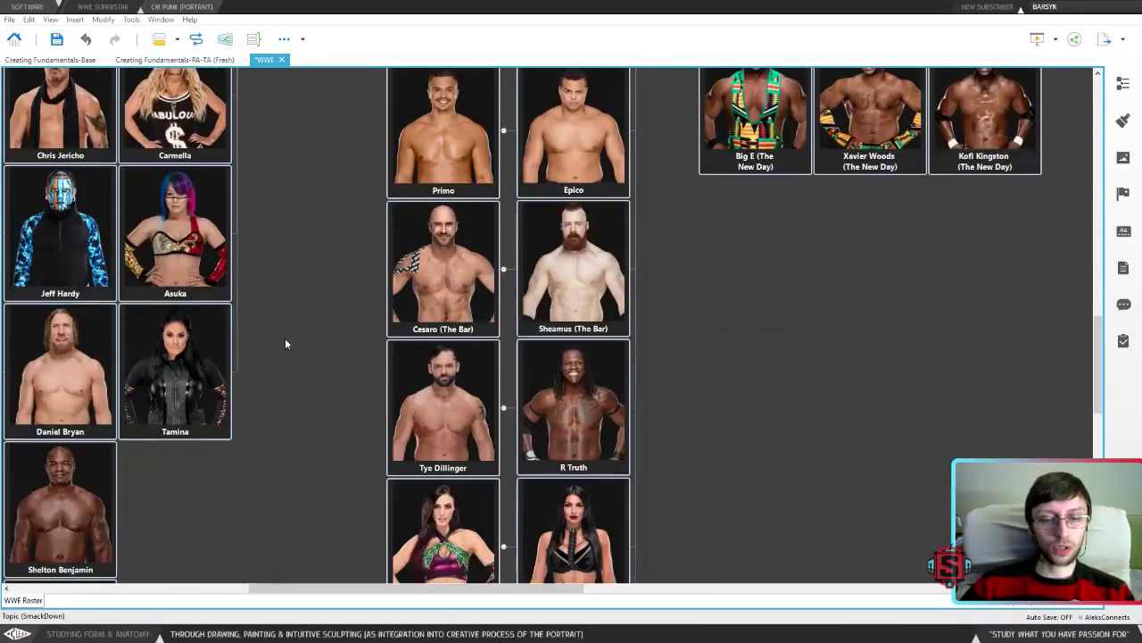
scroll(286, 343, "down", 4)
scroll(286, 344, "up", 7)
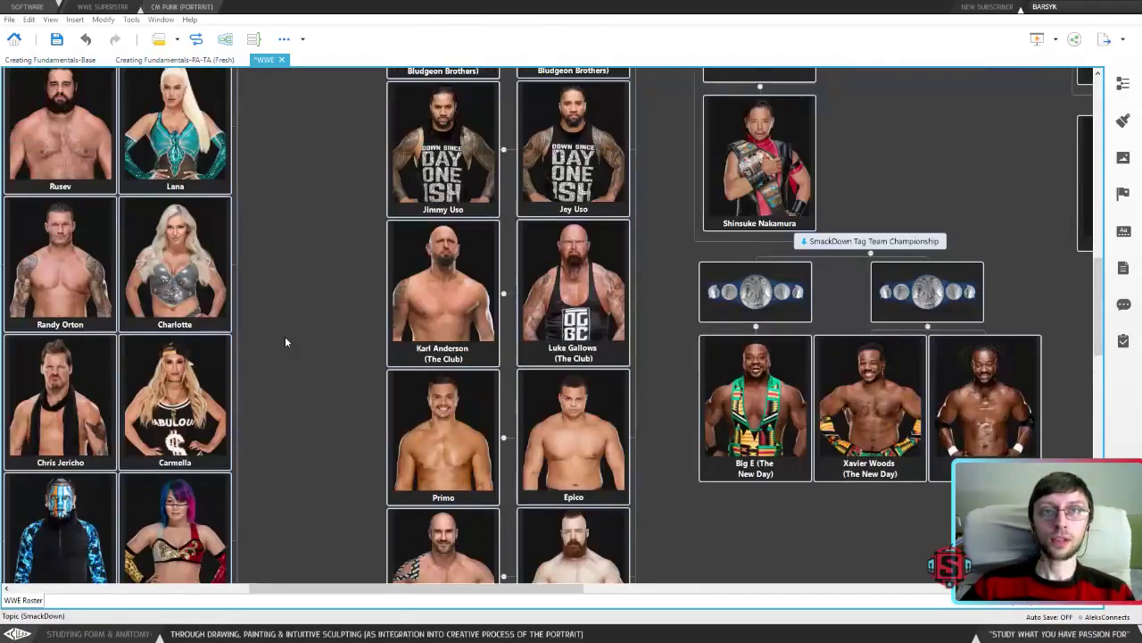
scroll(286, 342, "up", 6)
scroll(285, 342, "down", 4)
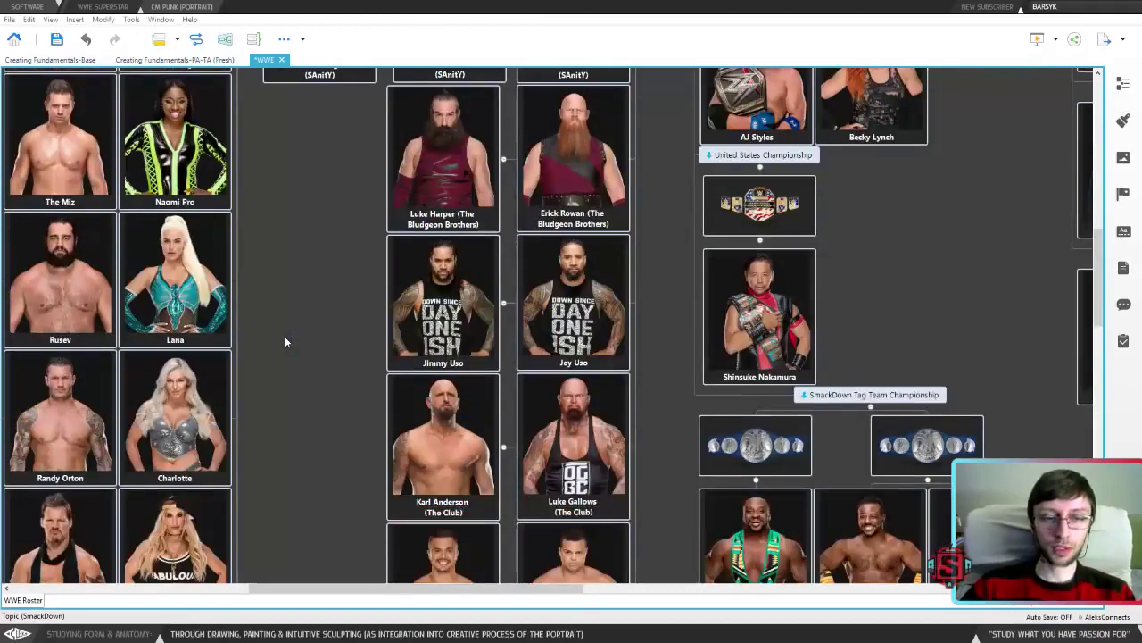
scroll(285, 336, "up", 3)
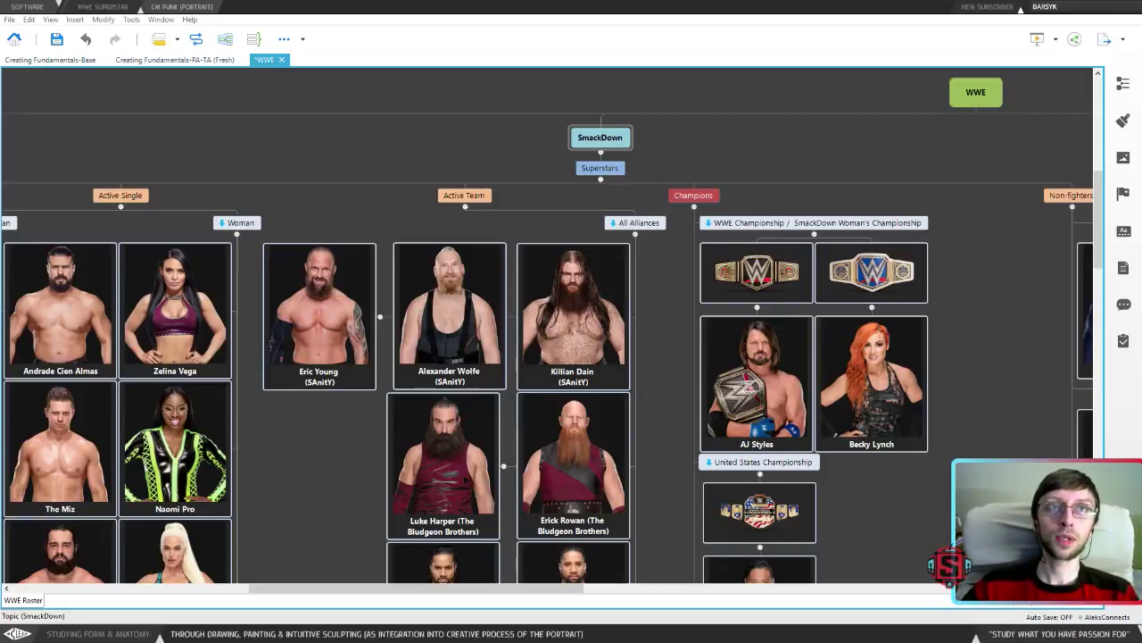
scroll(801, 405, "down", 5)
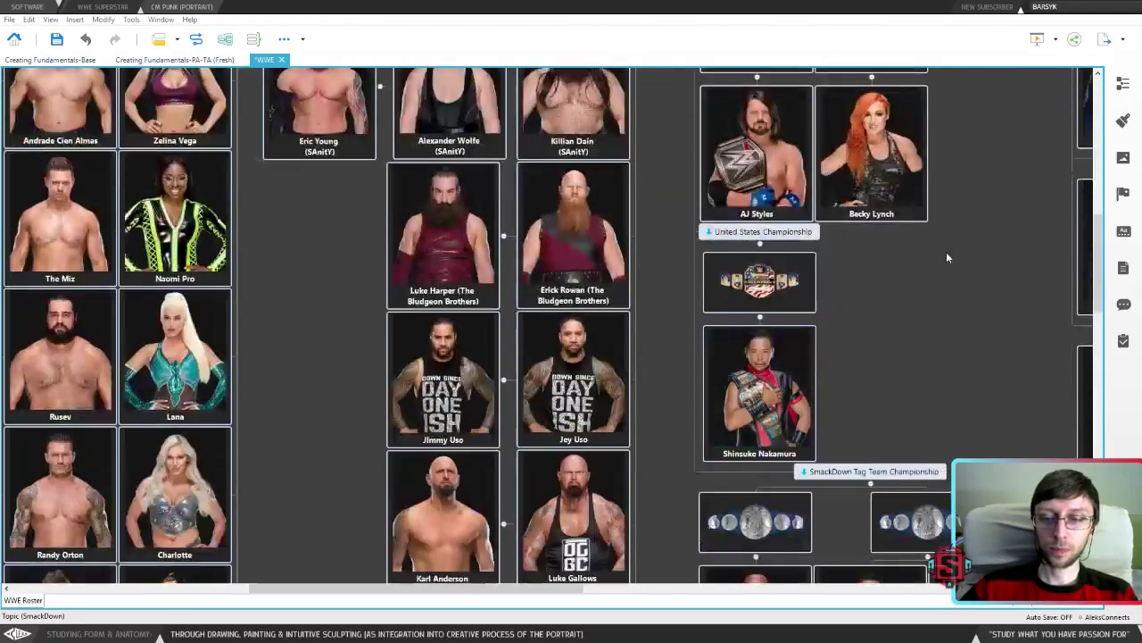
left_click_drag(946, 252, 862, 135)
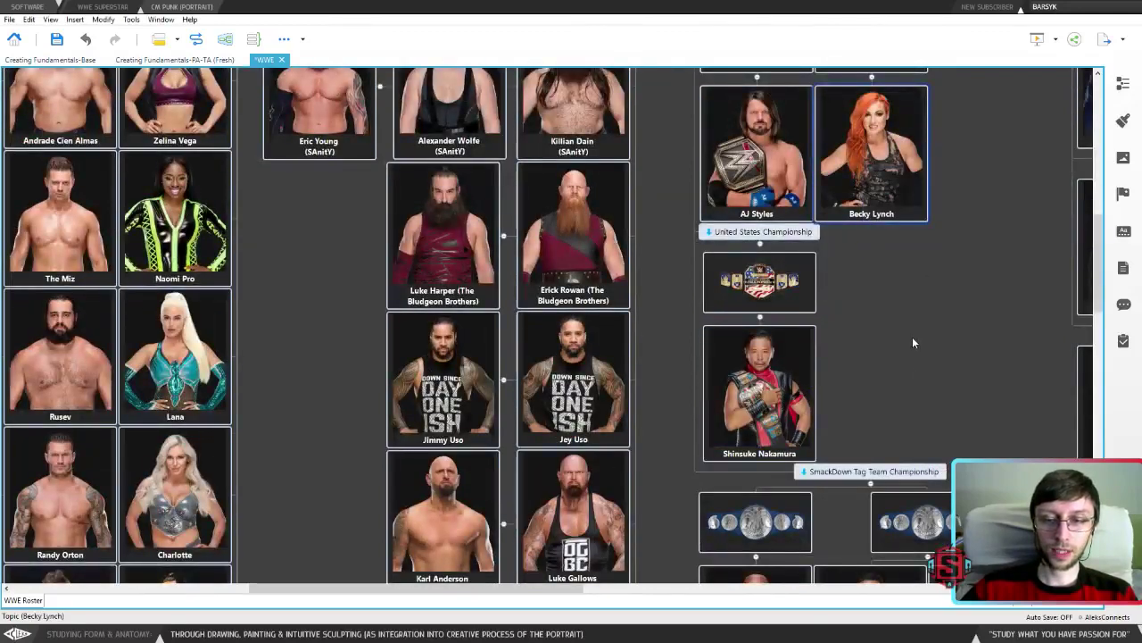
scroll(912, 339, "down", 3)
scroll(913, 339, "down", 1)
scroll(912, 339, "up", 4)
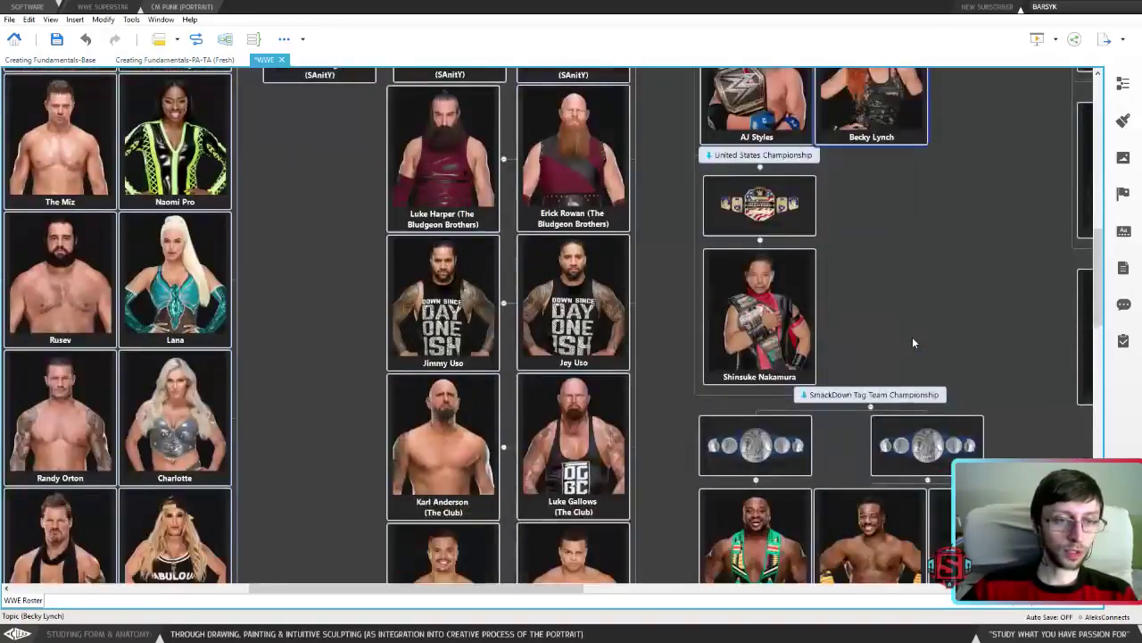
scroll(912, 339, "down", 3)
left_click_drag(309, 350, 196, 309)
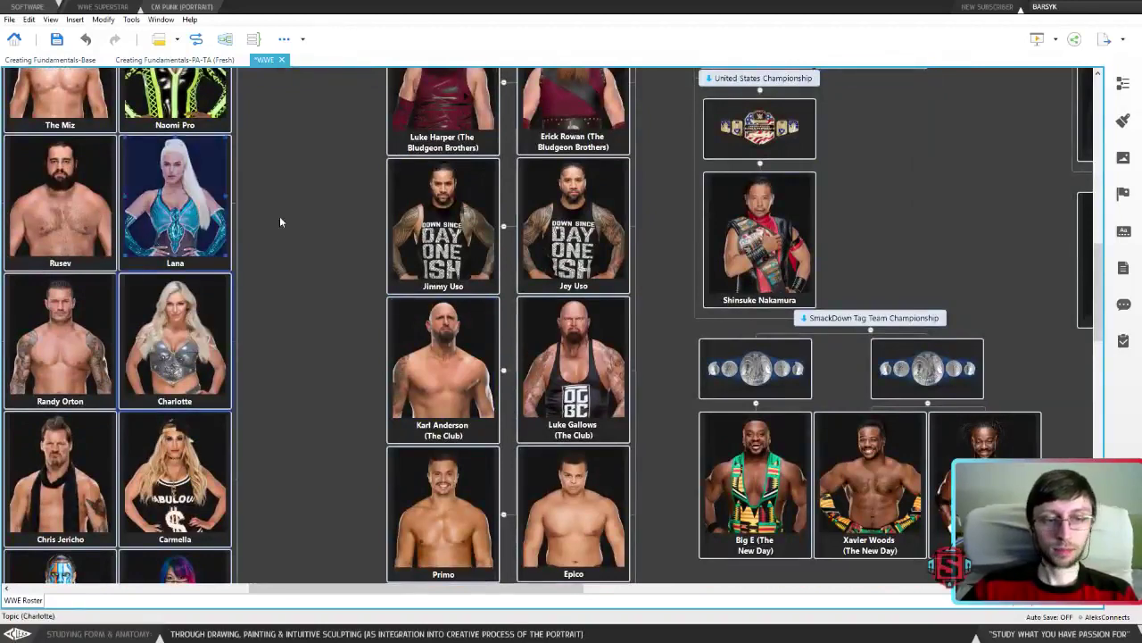
left_click_drag(312, 373, 190, 305)
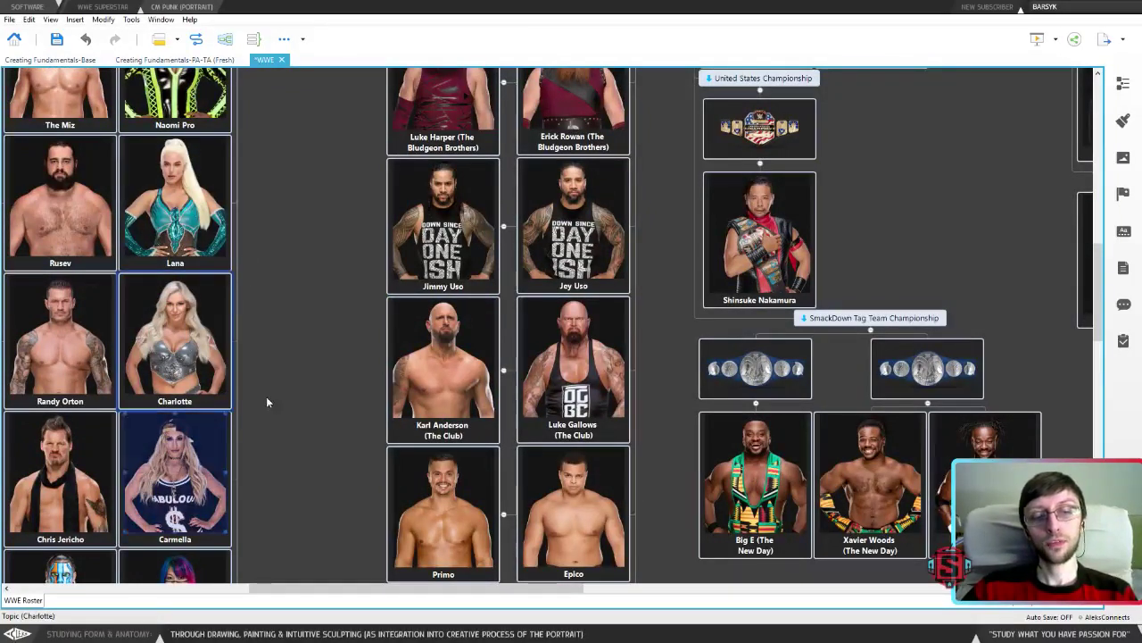
left_click(153, 375)
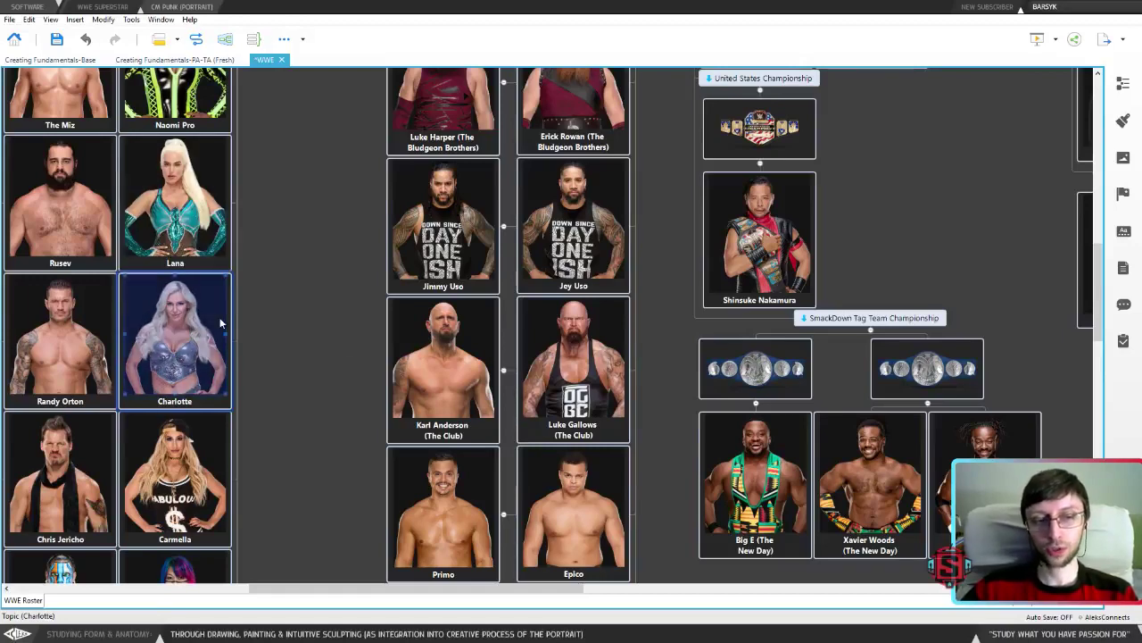
scroll(298, 371, "up", 5)
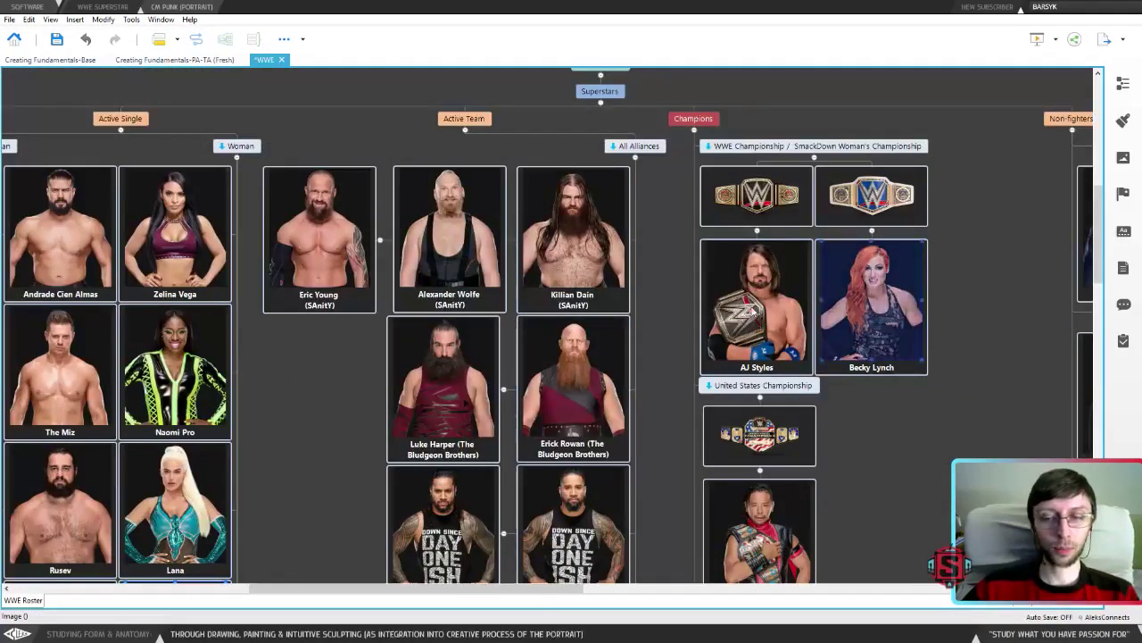
left_click(338, 373)
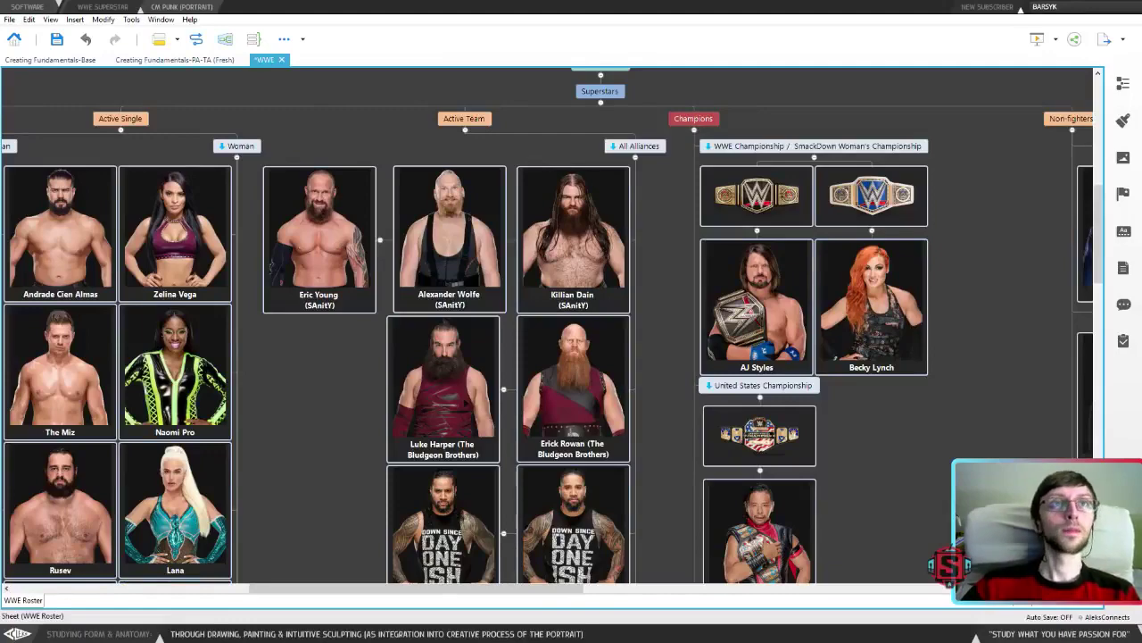
scroll(276, 437, "down", 5)
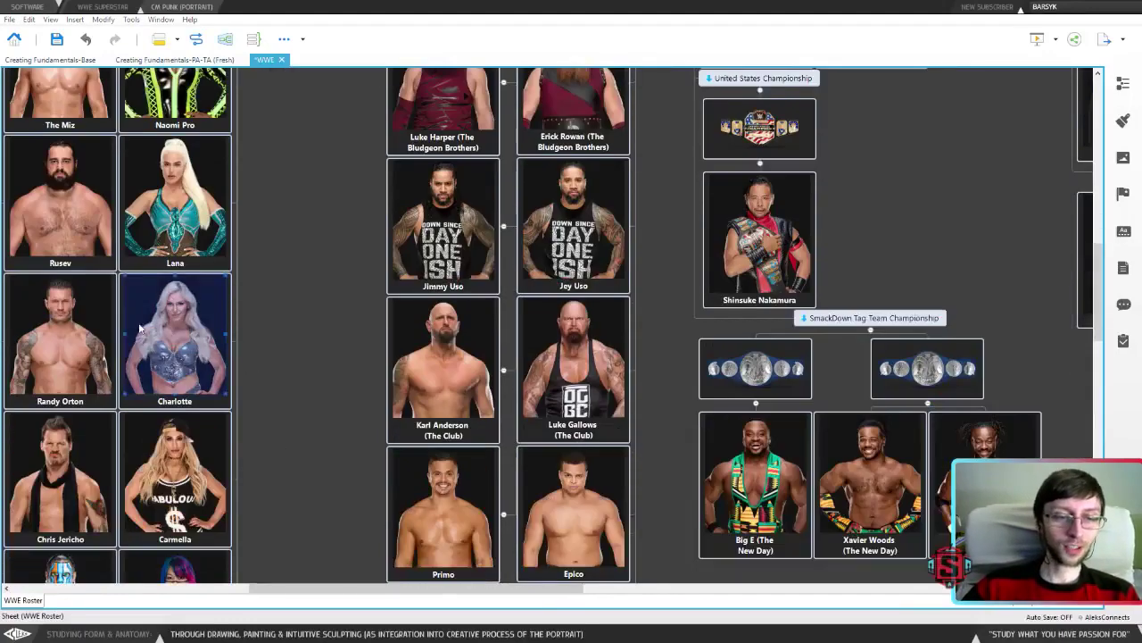
scroll(374, 337, "up", 3)
scroll(374, 337, "up", 6)
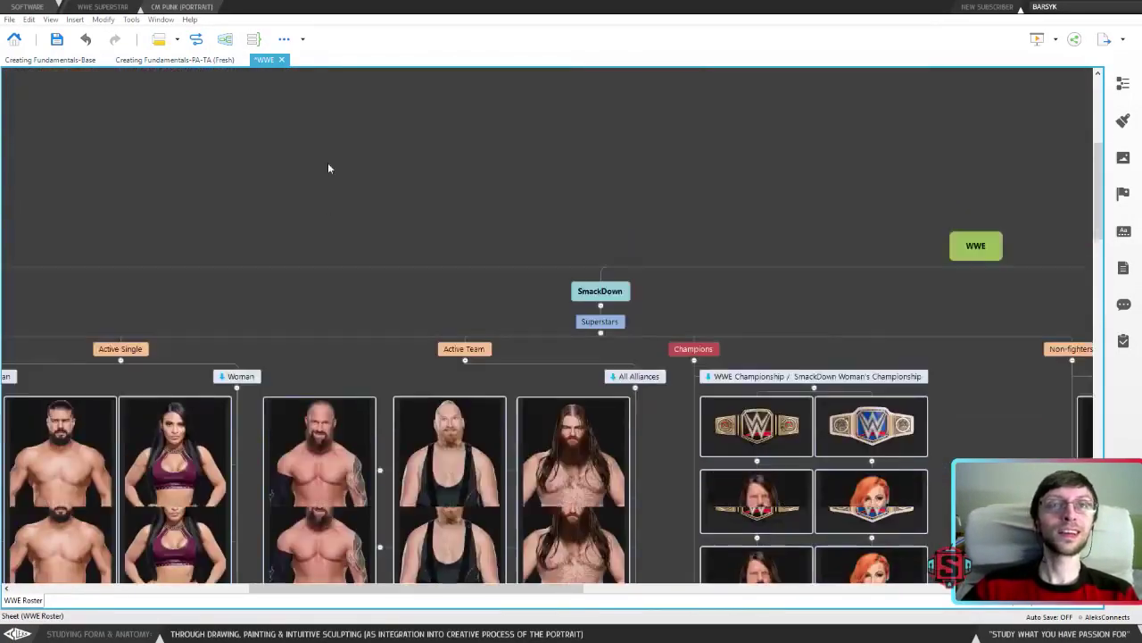
scroll(327, 169, "down", 2)
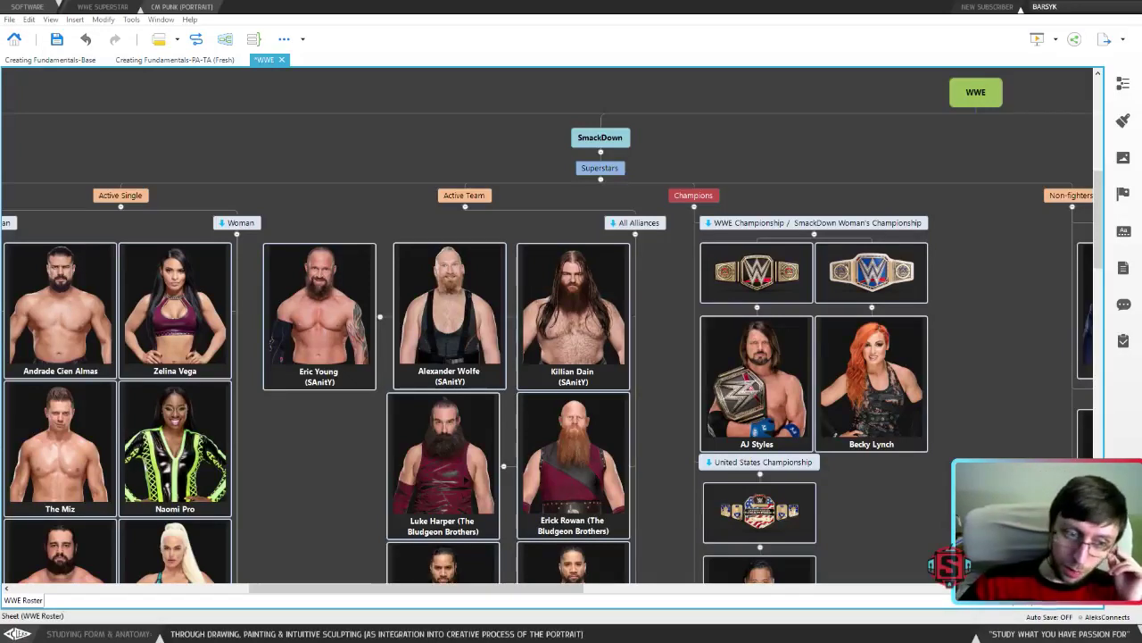
Select Charlotte's portrait, then scroll back up and fold the SmackDown subtree.
left_click_drag(378, 459, 481, 418)
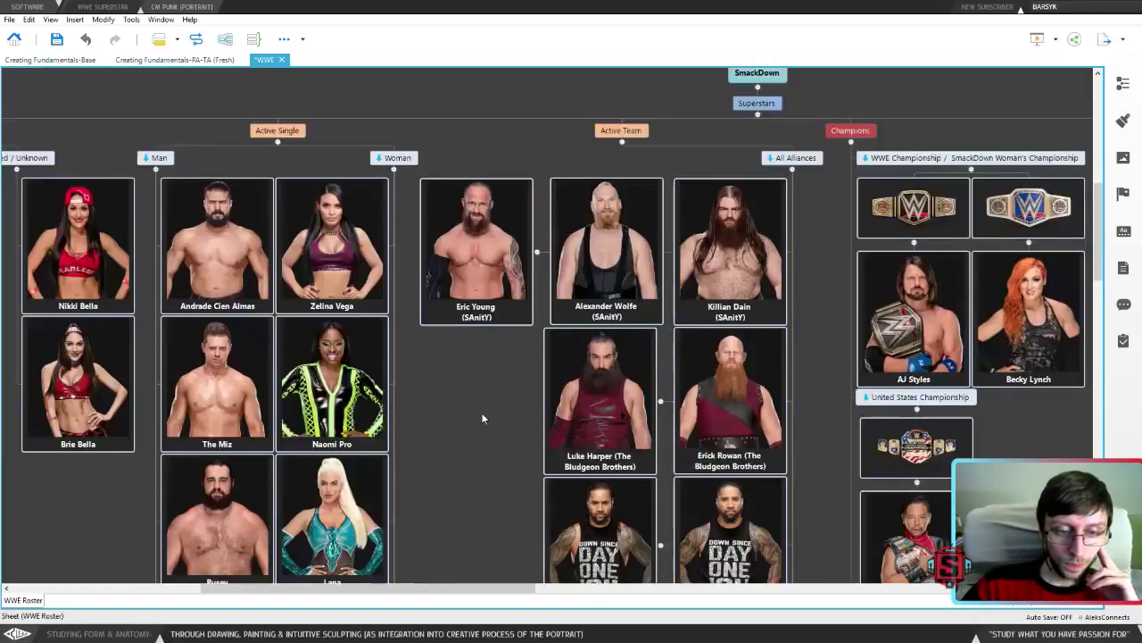
scroll(481, 417, "down", 3)
left_click(334, 357)
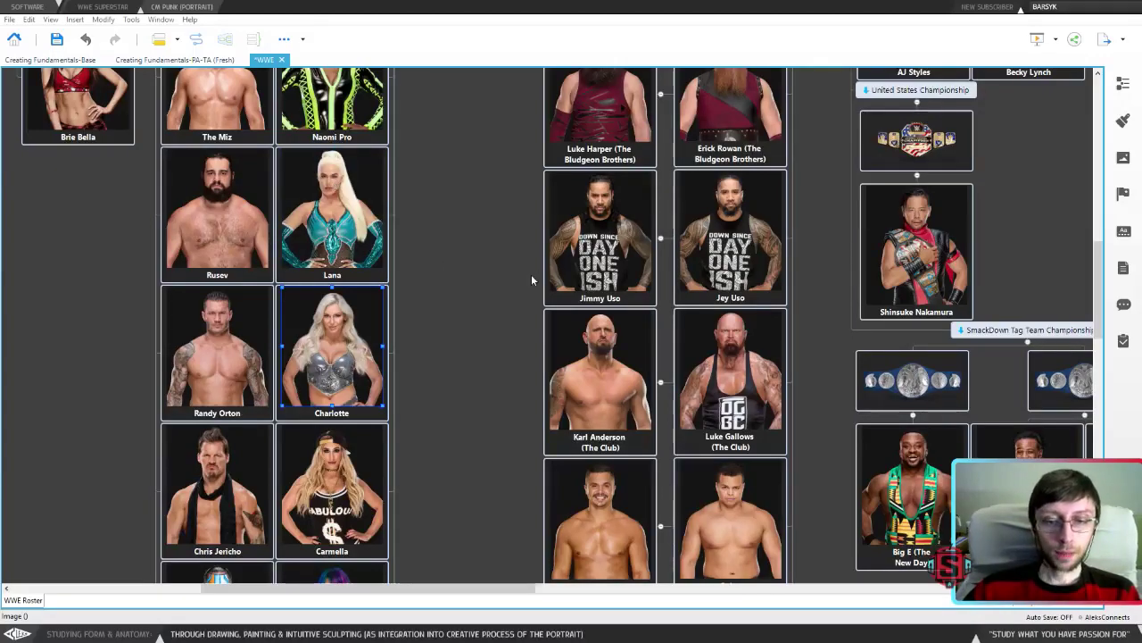
scroll(531, 274, "up", 6)
scroll(485, 359, "down", 10)
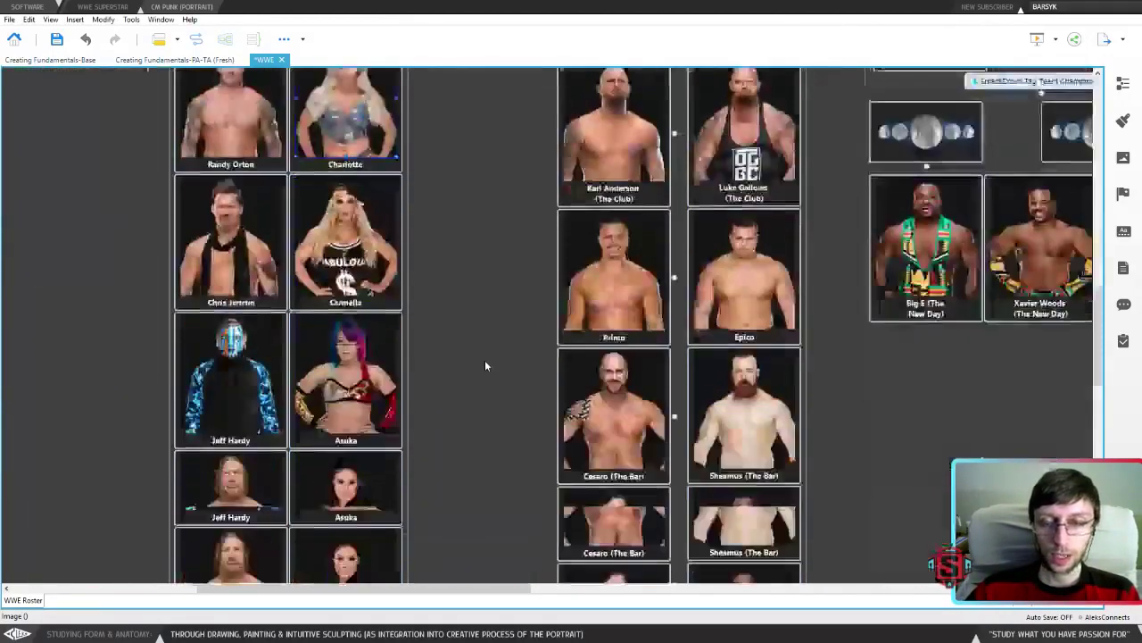
scroll(497, 332, "up", 8)
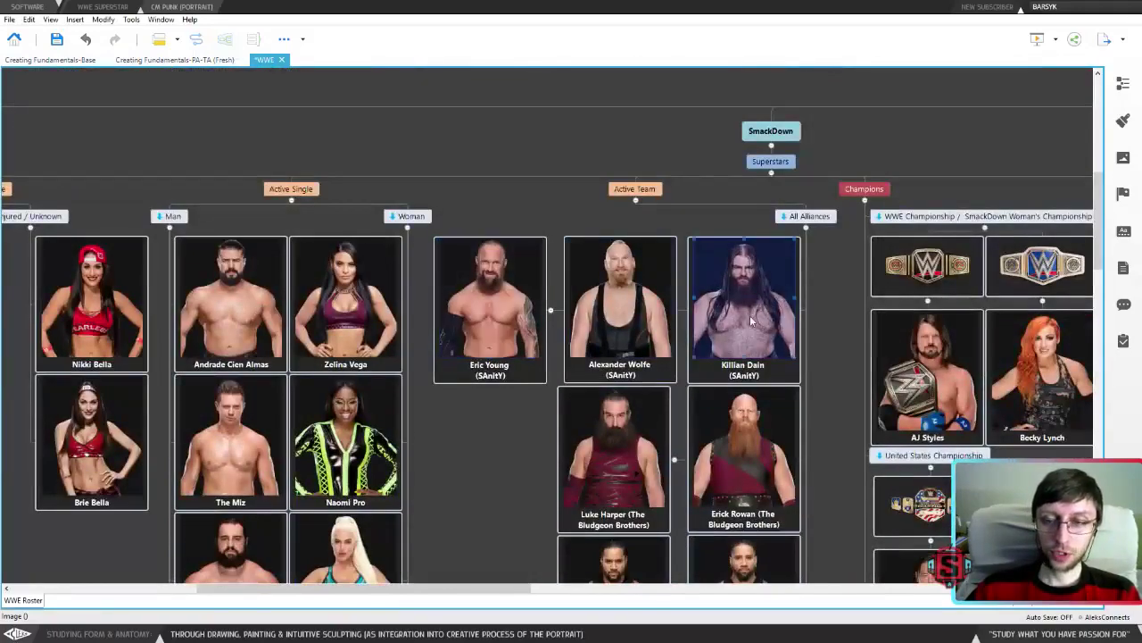
scroll(763, 303, "right", 1)
scroll(763, 304, "right", 3)
scroll(763, 304, "up", 1)
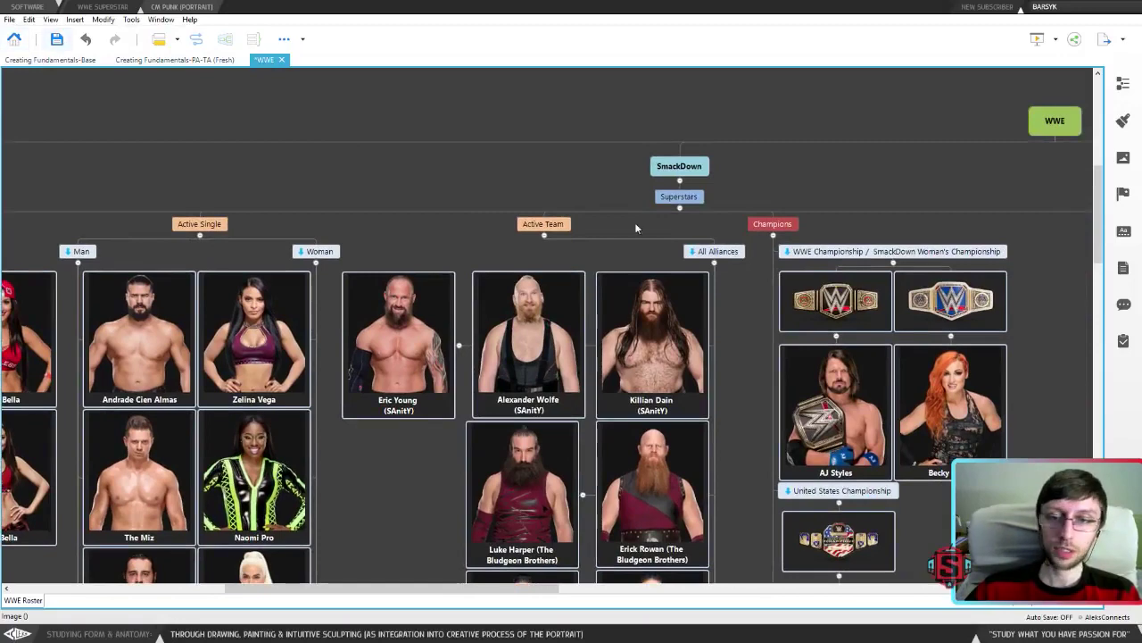
left_click(679, 181)
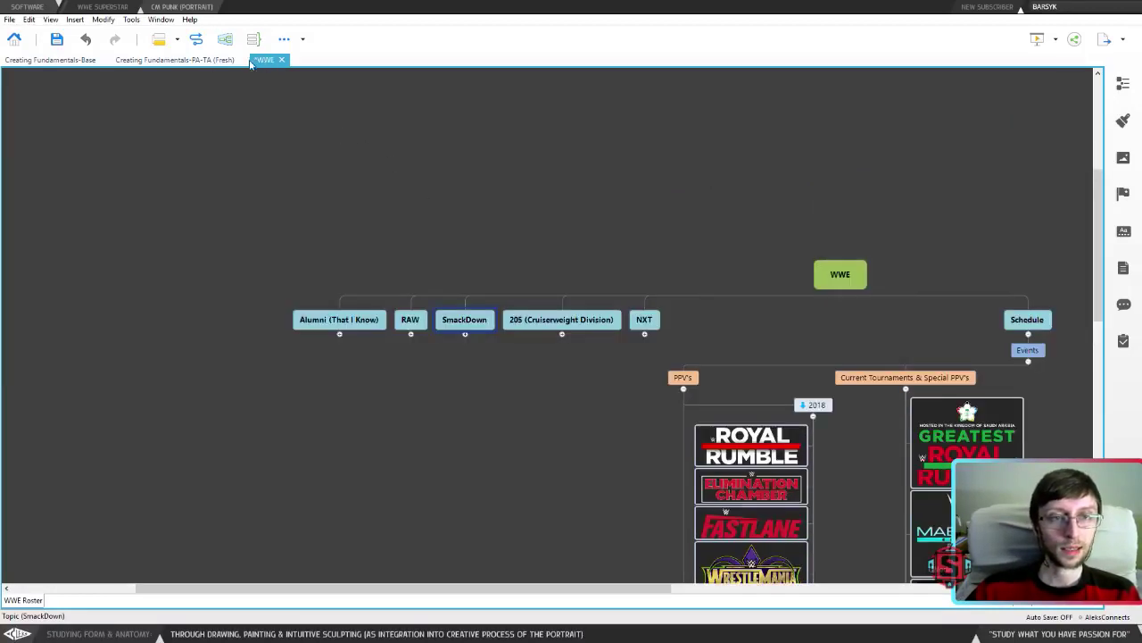
Save the WWE mind map file in XMind.
left_click(64, 39)
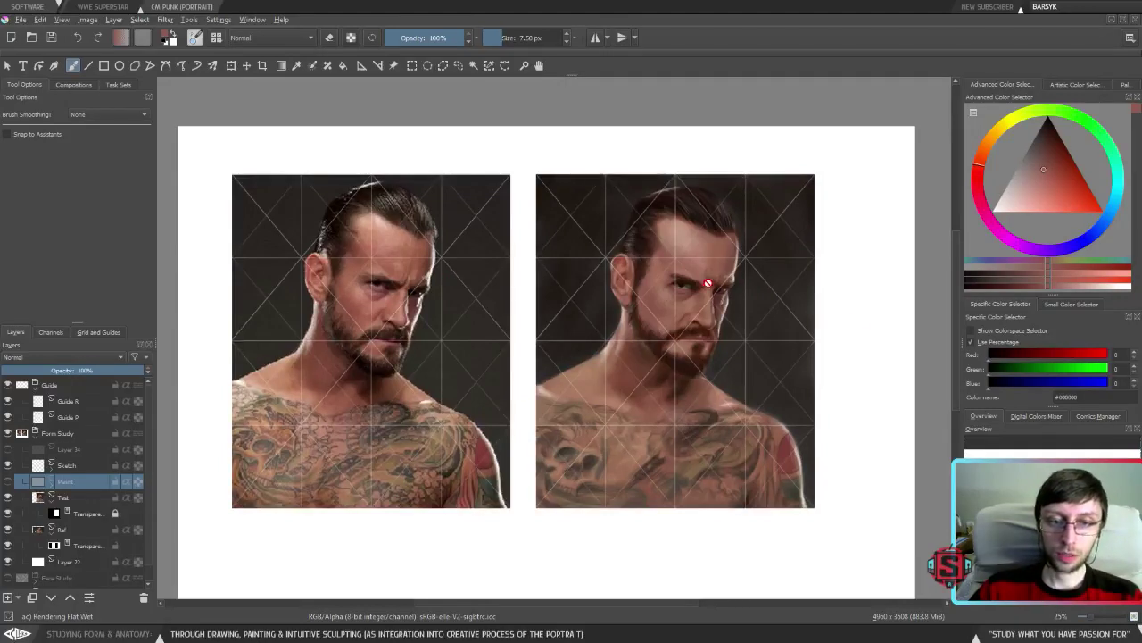
Hide the Paint layer in Krita's Layers docker.
left_click(7, 483)
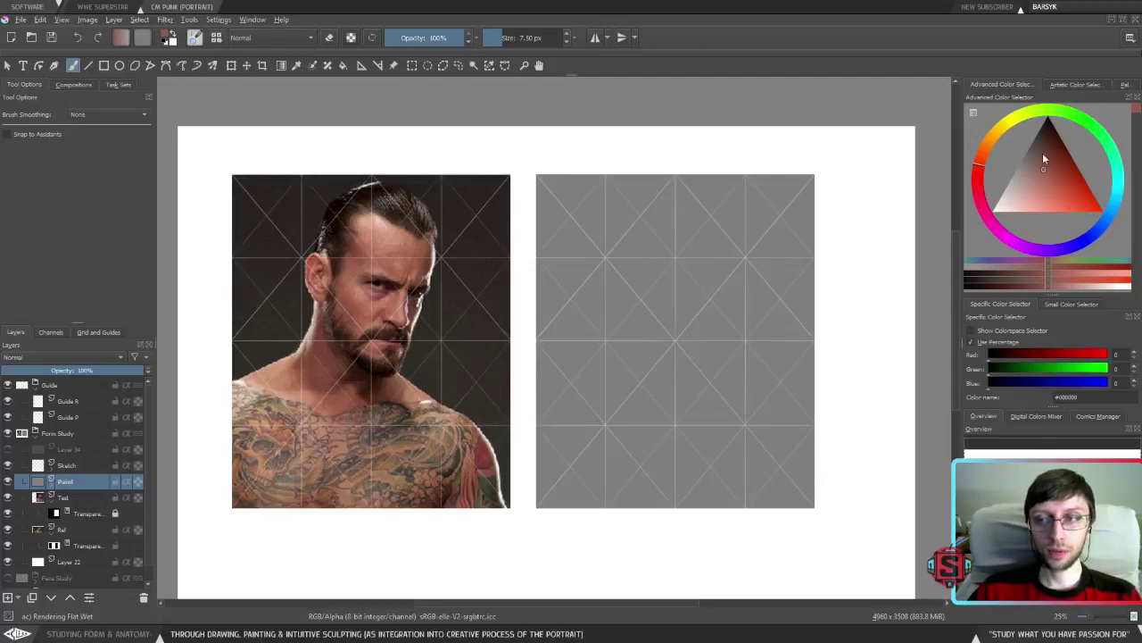
Pick the dark reddish-brown skin tone R62 G38 B32 in the Advanced Color Selector.
mouse_move(1025, 165)
left_mouse_down()
mouse_move(1064, 203)
mouse_move(1046, 174)
left_mouse_up()
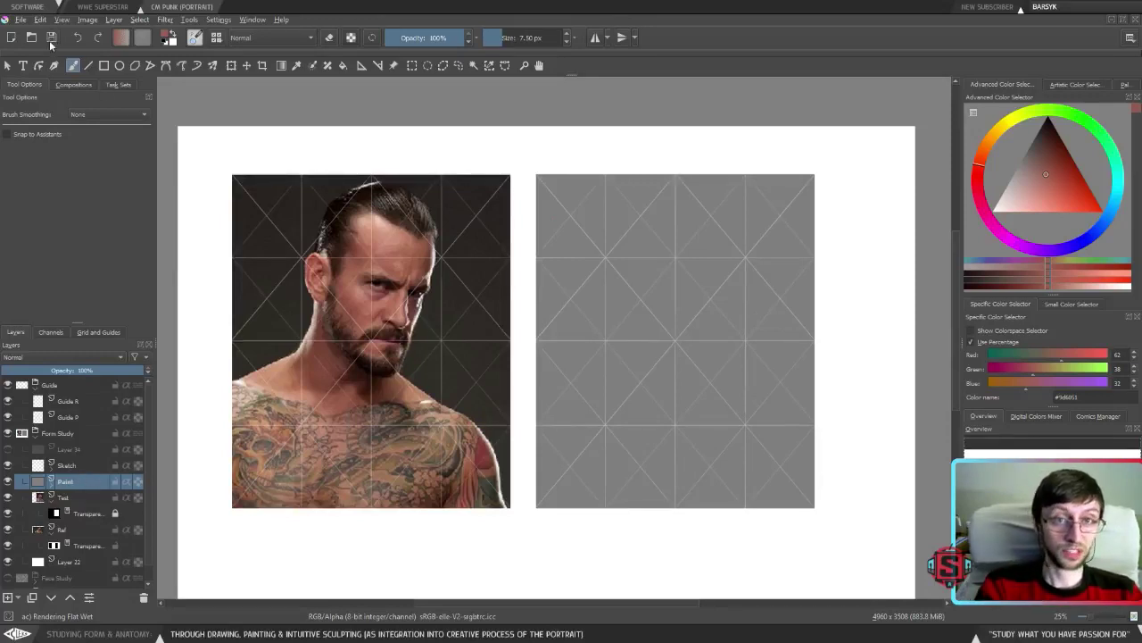
Add a second view of Head_Face Study.kra through Window > New View.
left_click(253, 20)
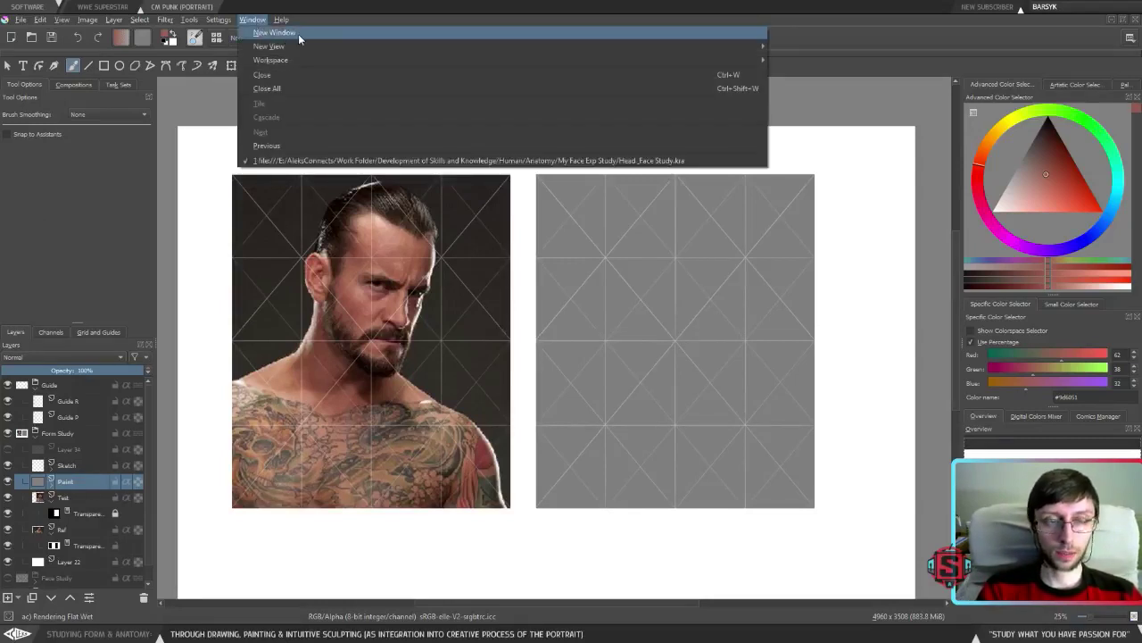
left_click(308, 35)
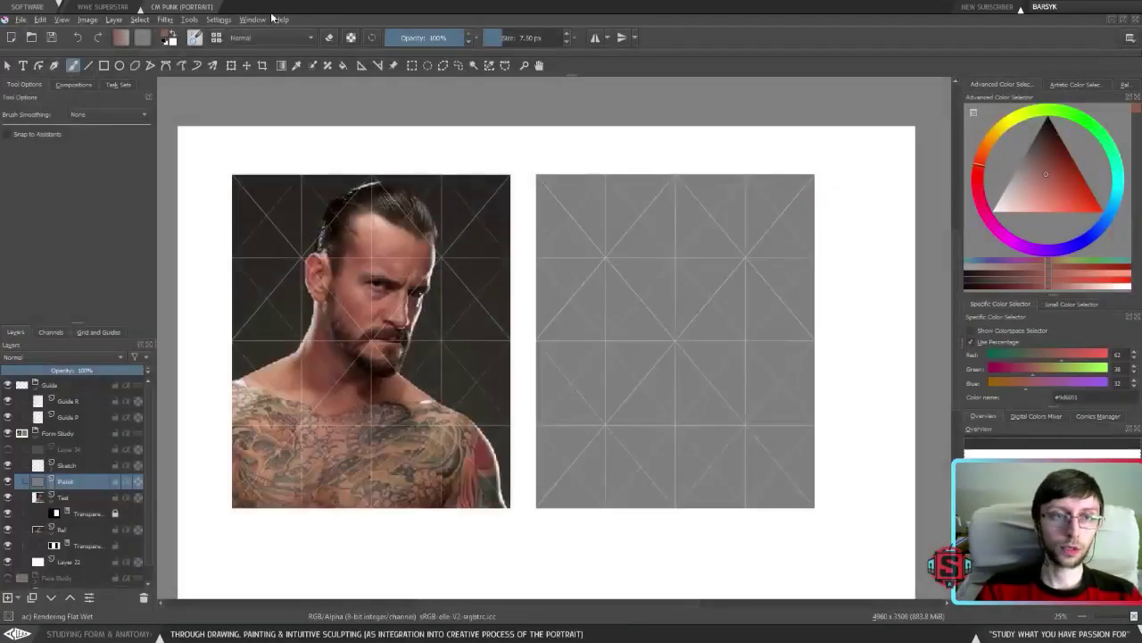
left_click(252, 20)
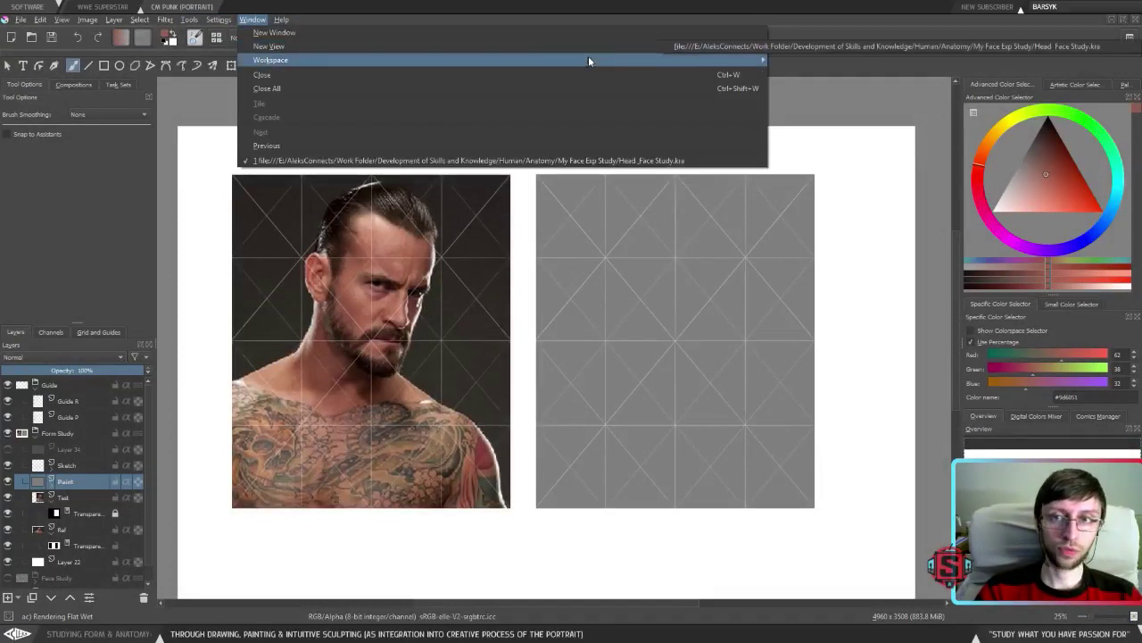
left_click(749, 138)
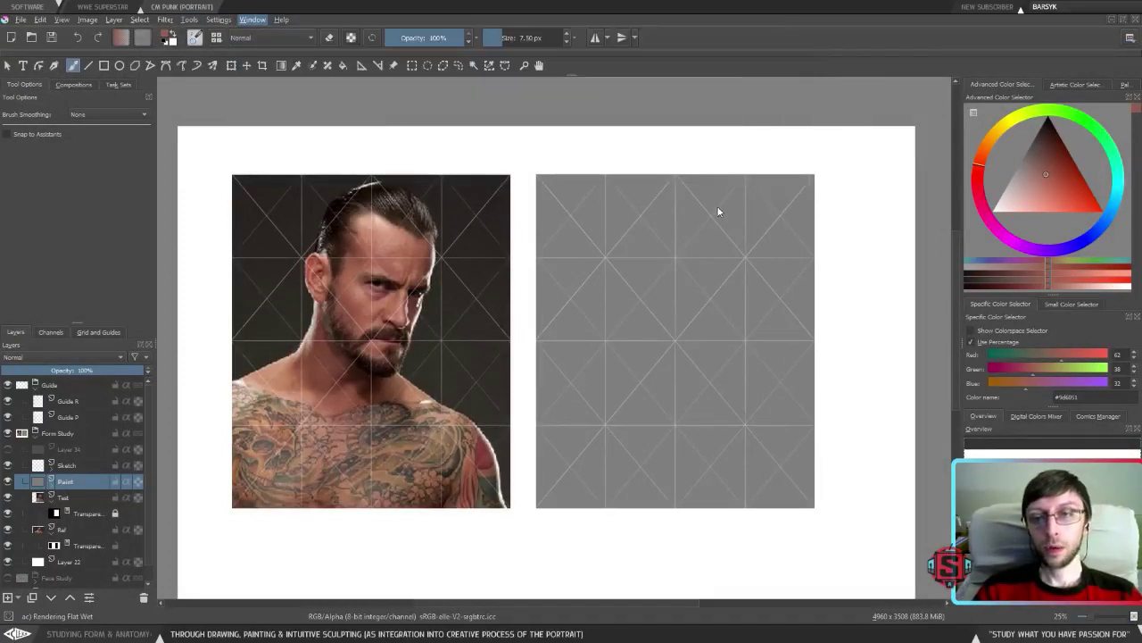
scroll(760, 195, "down", 1)
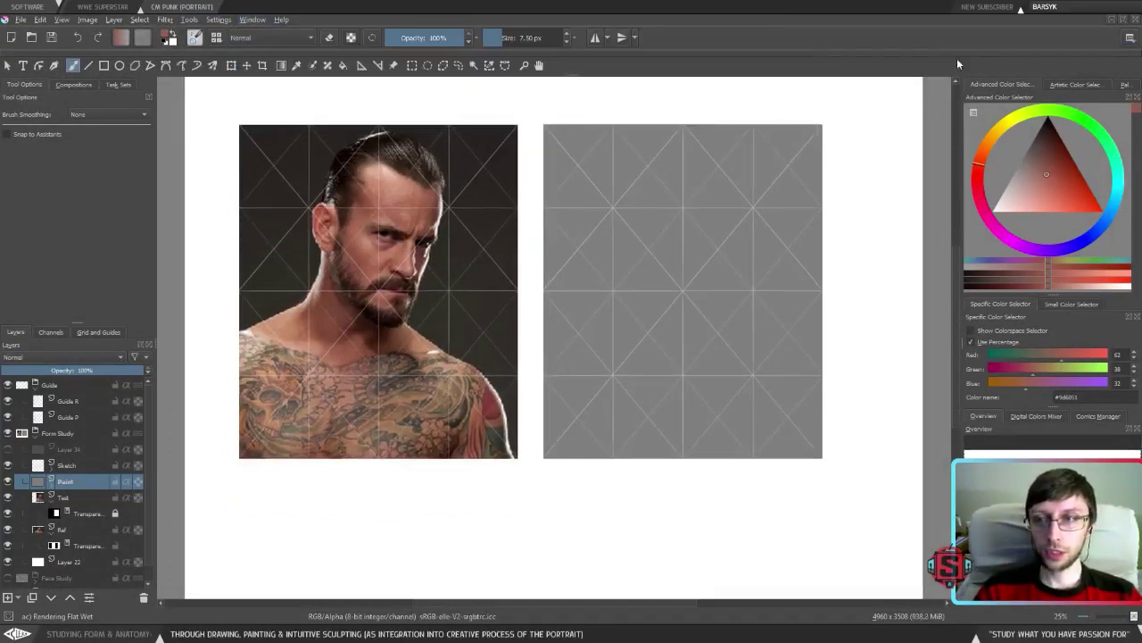
Float both views, with the main view large on the left and the second small at top right.
left_click(1122, 19)
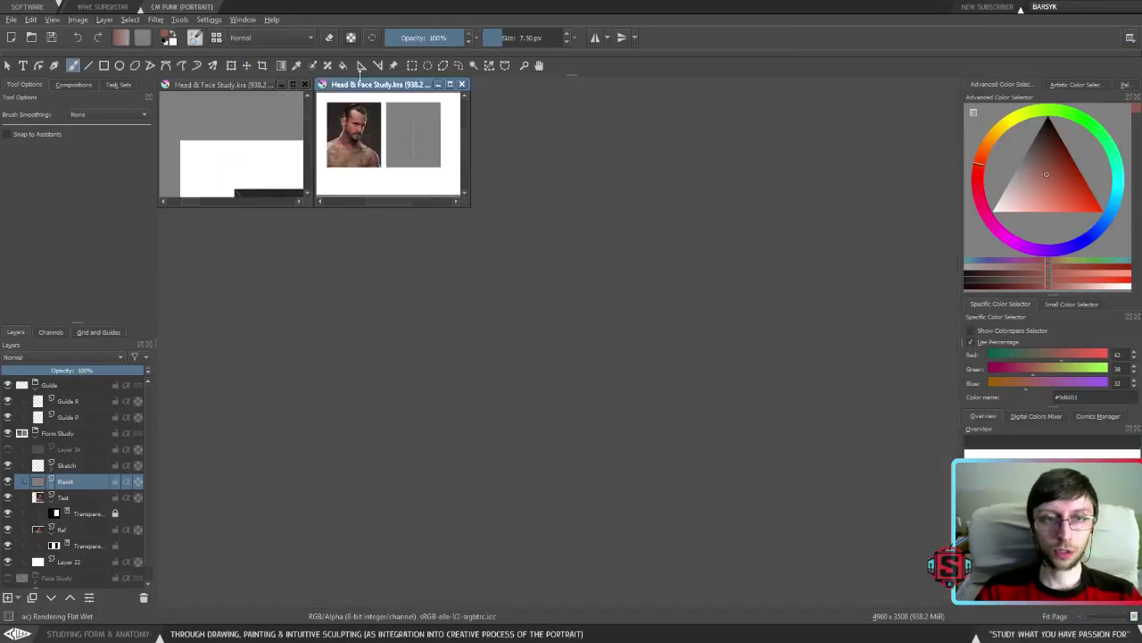
left_click_drag(363, 87, 853, 90)
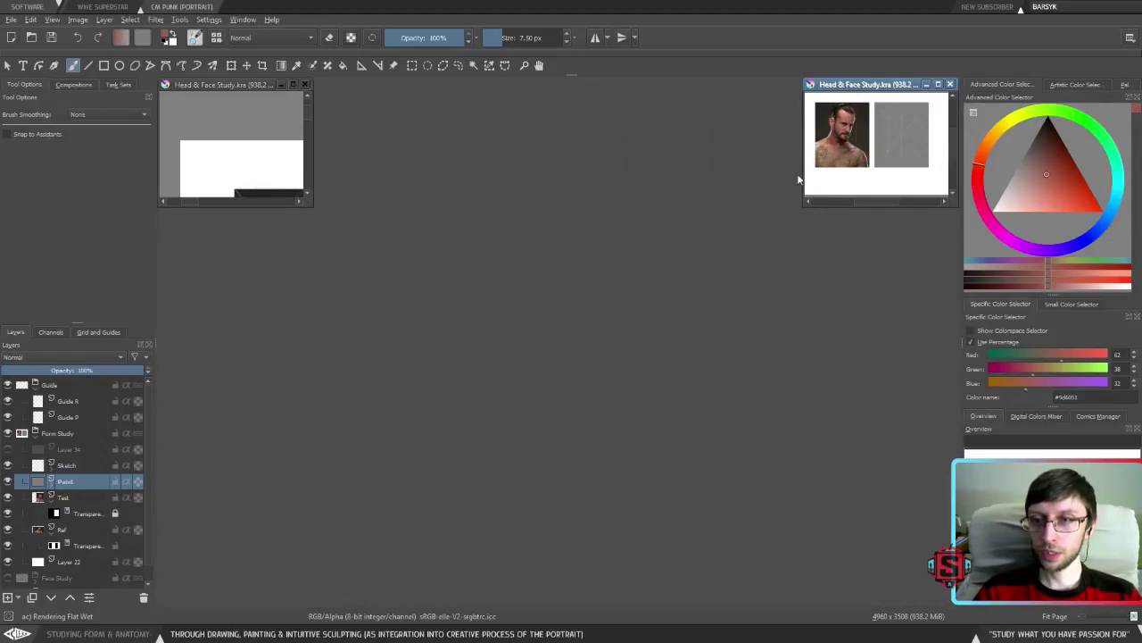
left_click_drag(313, 205, 726, 598)
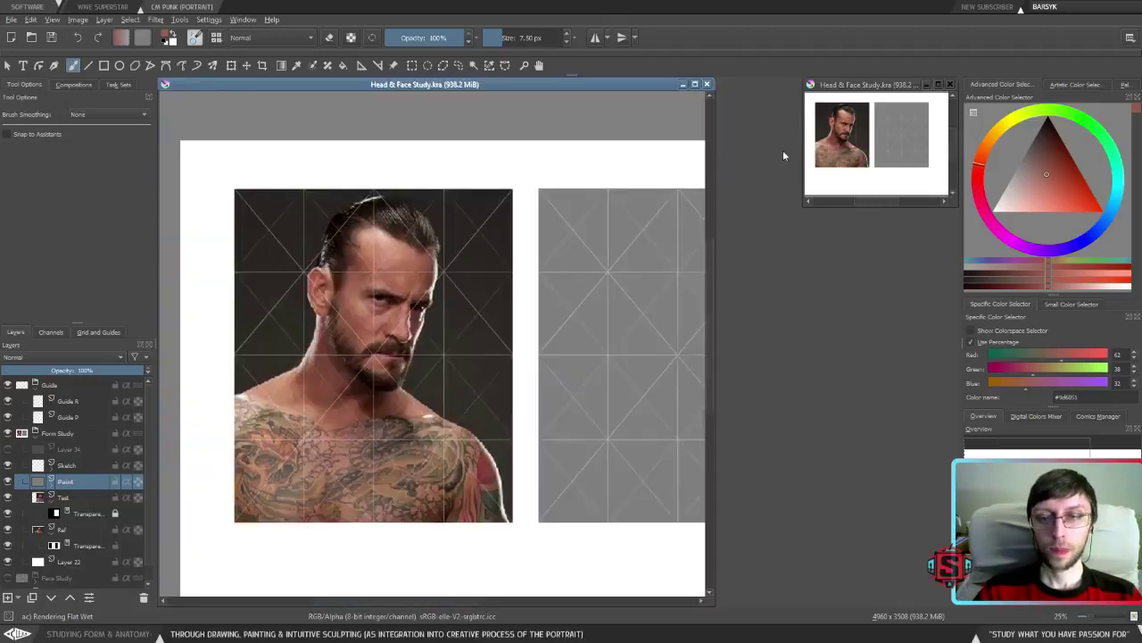
left_click_drag(803, 140, 718, 140)
Stretch the small overview view taller and bring up the Window menu's New View choice.
left_click_drag(823, 207, 805, 346)
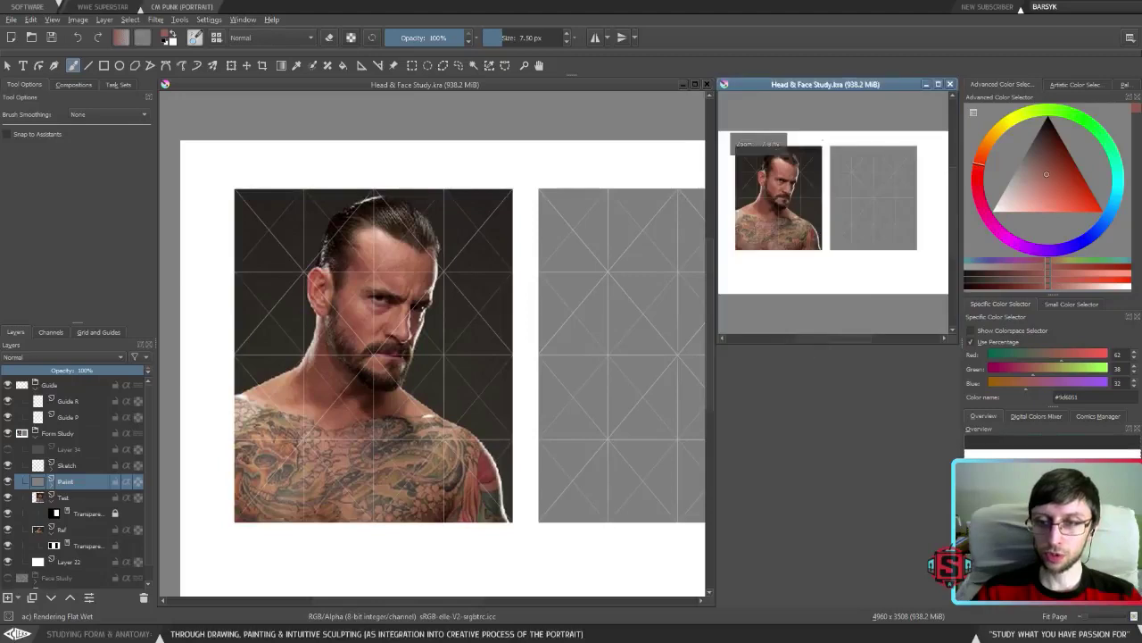
left_click(210, 18)
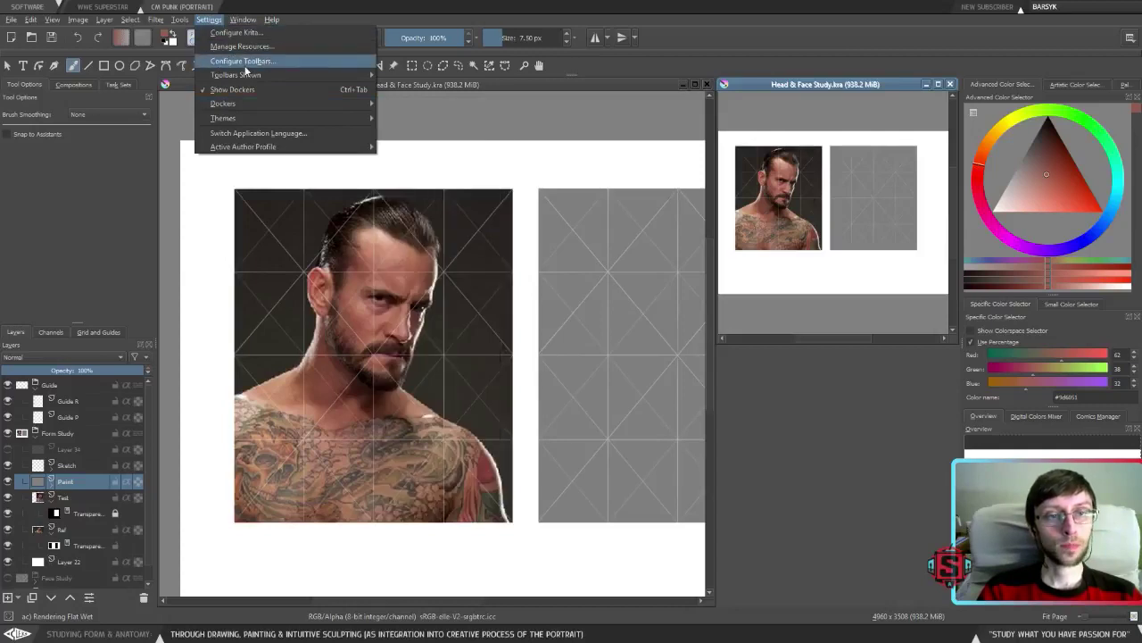
Add a third view of Head_Face Study.kra and enlarge its window below the overview.
mouse_move(242, 79)
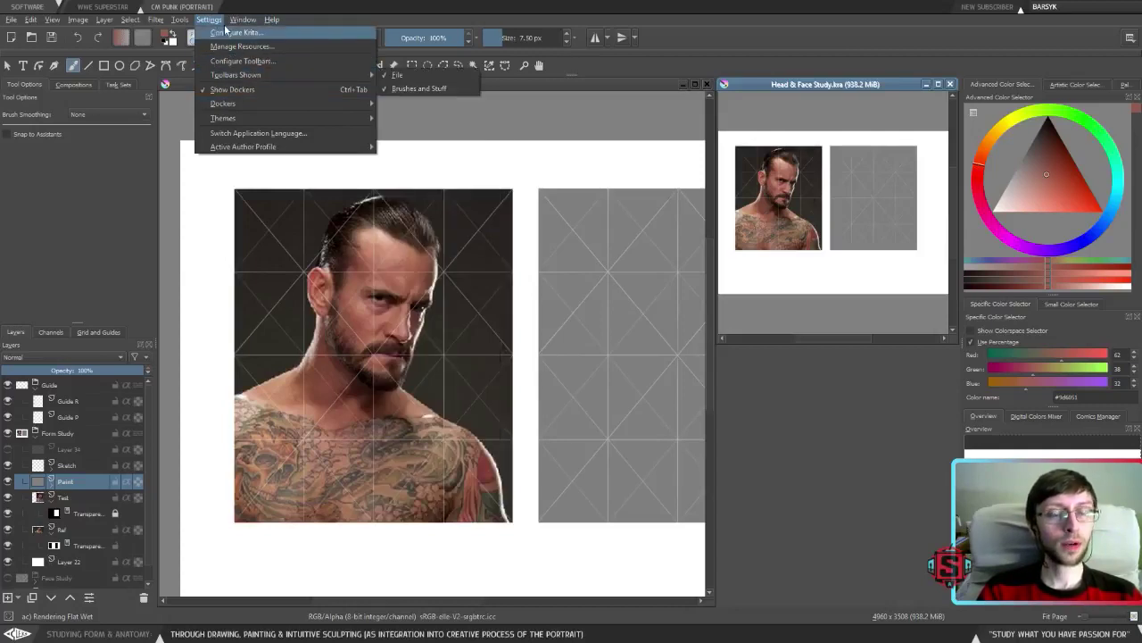
mouse_move(243, 20)
mouse_move(733, 49)
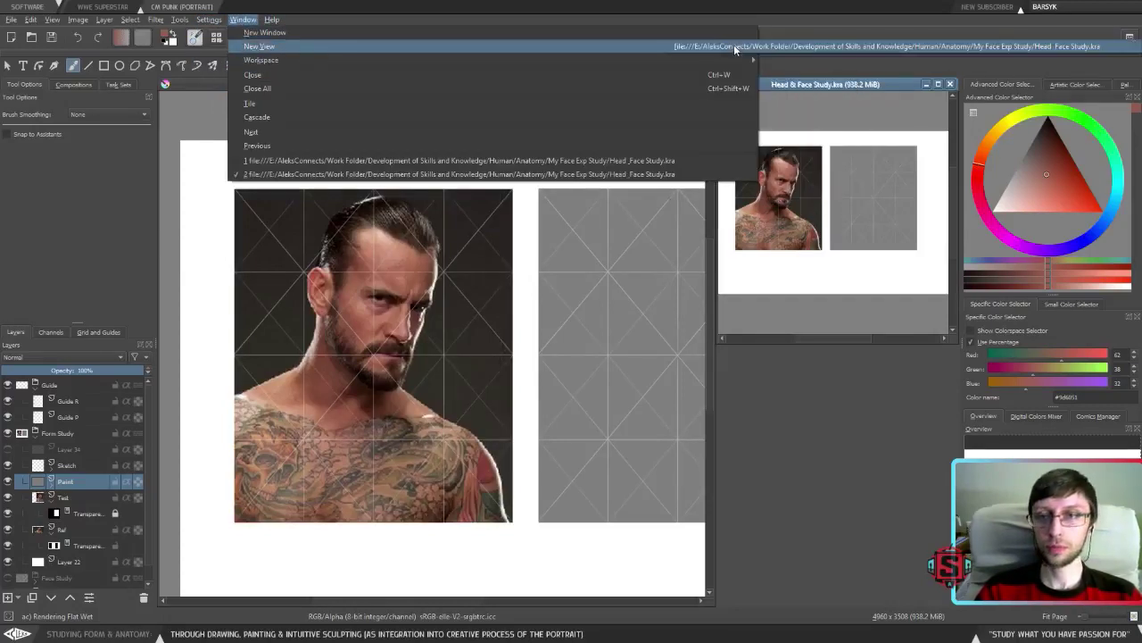
left_click(805, 46)
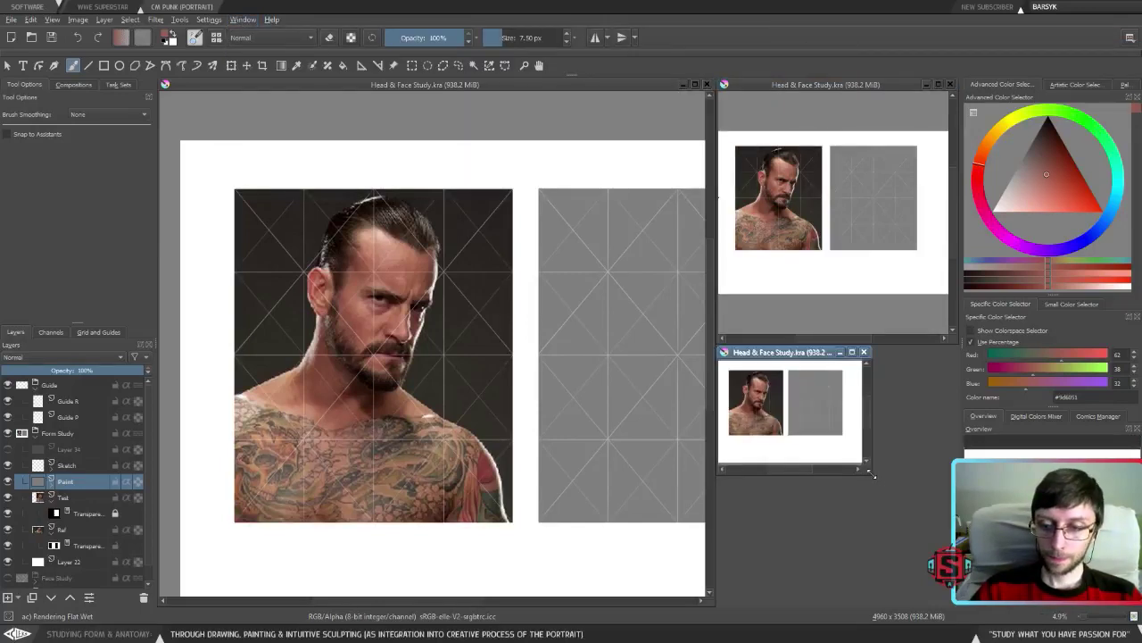
left_click_drag(873, 475, 958, 607)
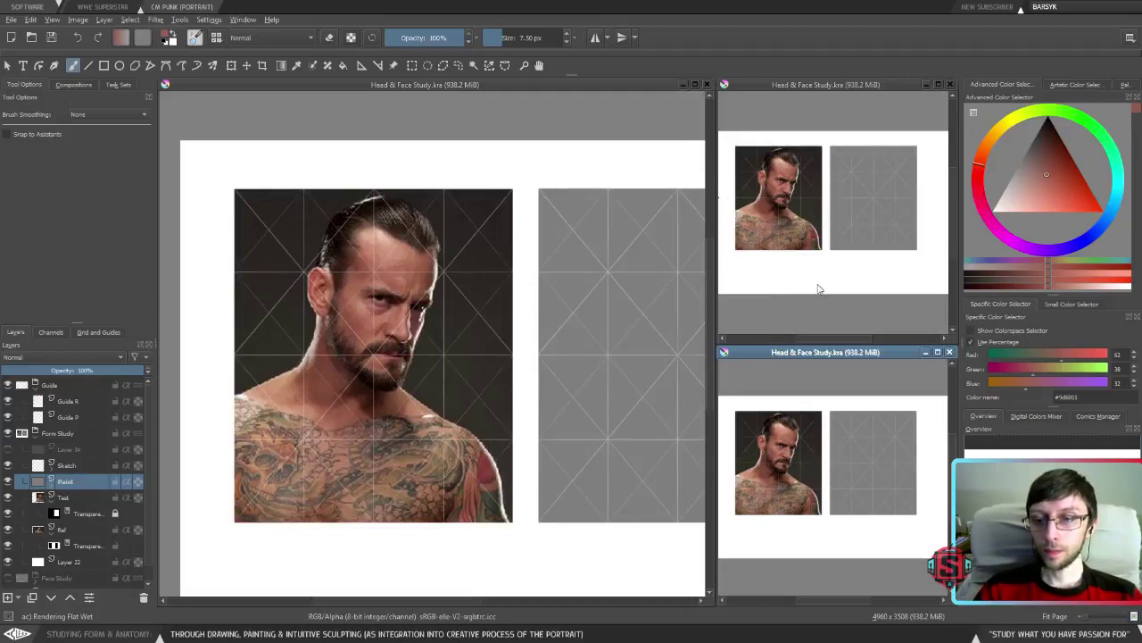
Frame the picture in the new lower view, widen it leftward, and narrow the main view.
scroll(830, 449, "up", 3)
scroll(830, 449, "down", 3)
scroll(830, 449, "up", 4)
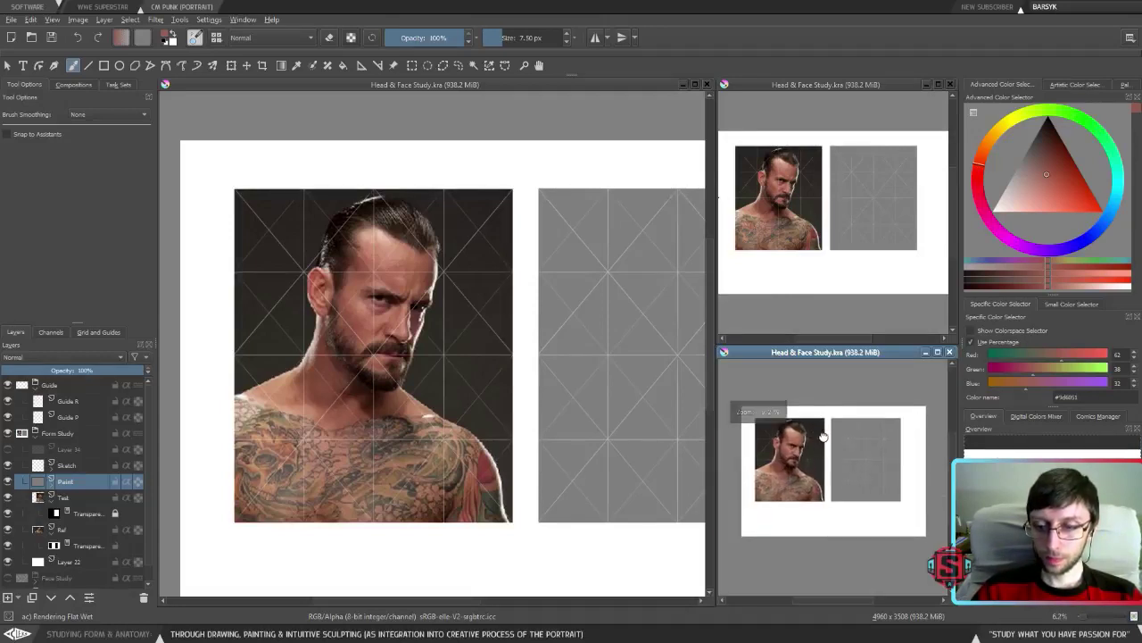
left_click_drag(831, 449, 852, 480)
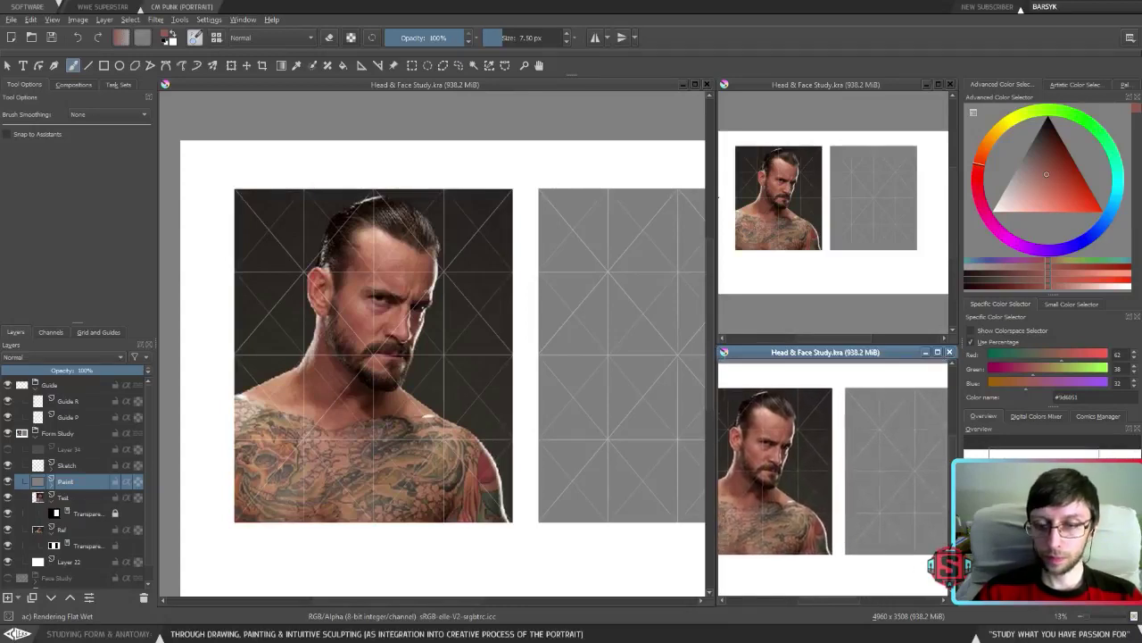
left_click_drag(712, 418, 668, 398)
left_click_drag(712, 428, 675, 427)
left_click_drag(780, 440, 798, 440)
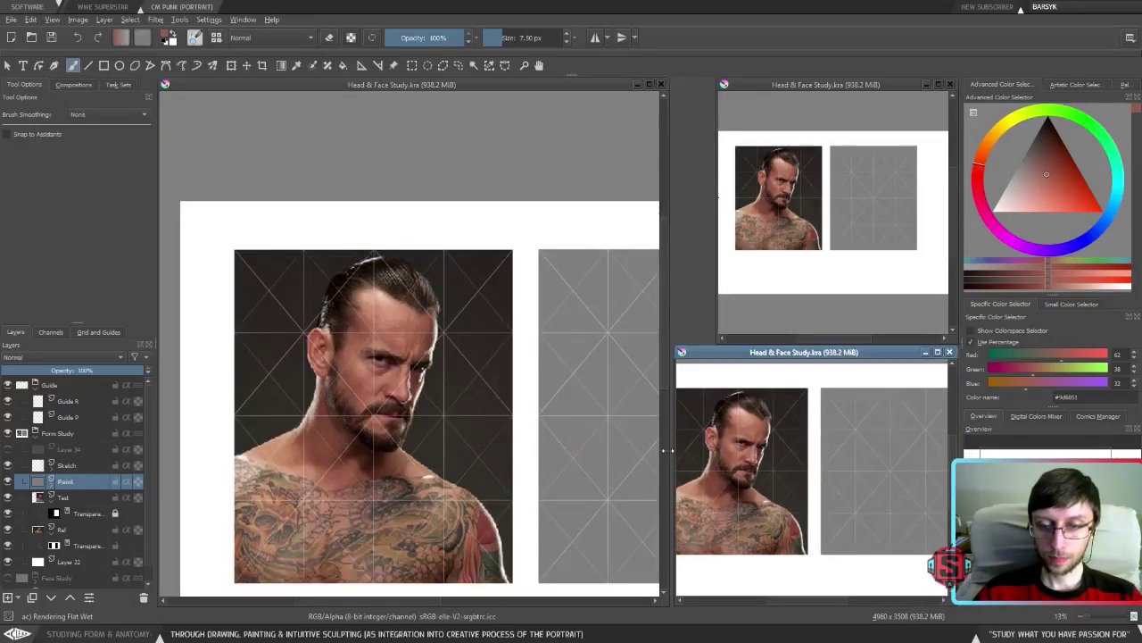
left_click_drag(665, 451, 746, 451)
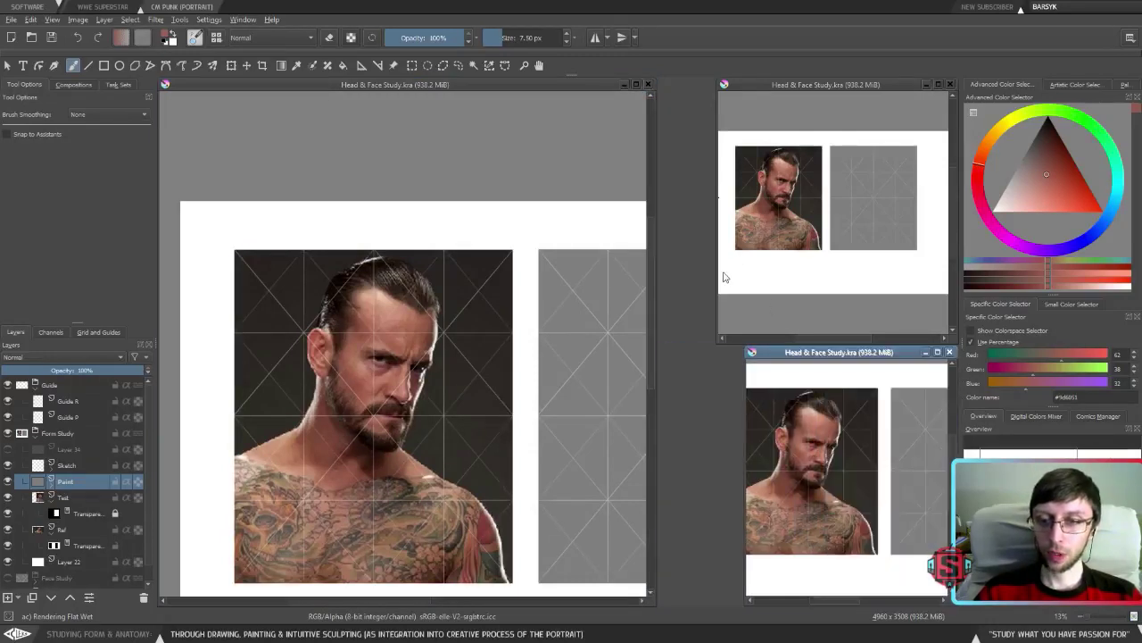
Narrow the upper-right view, zoom in one step and center the portrait in it.
left_click_drag(718, 270, 738, 271)
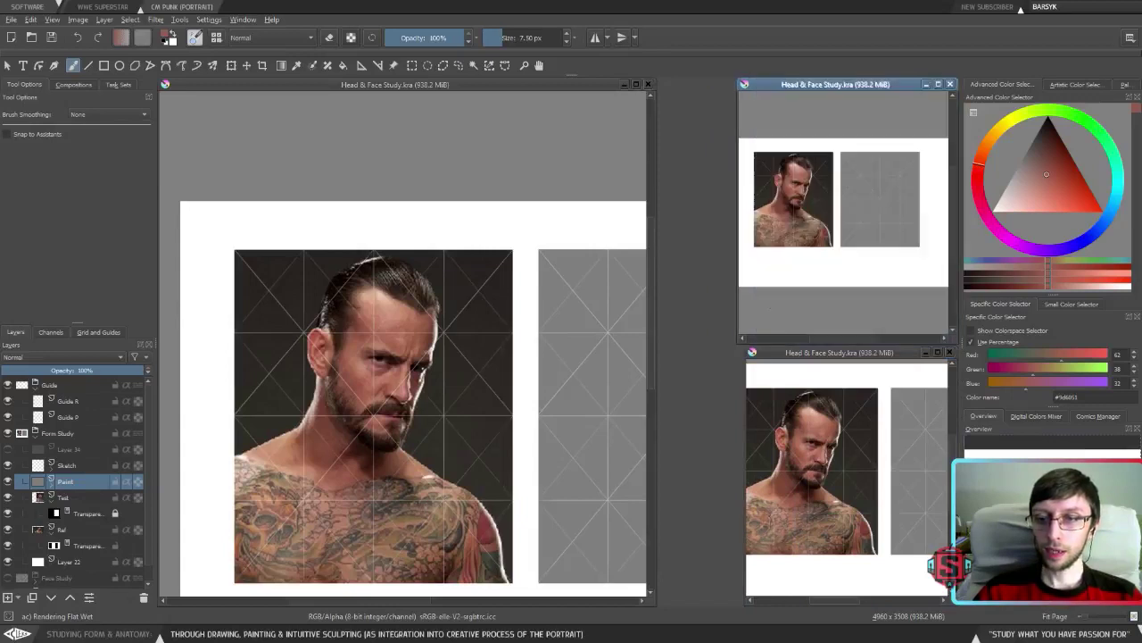
key("plus")
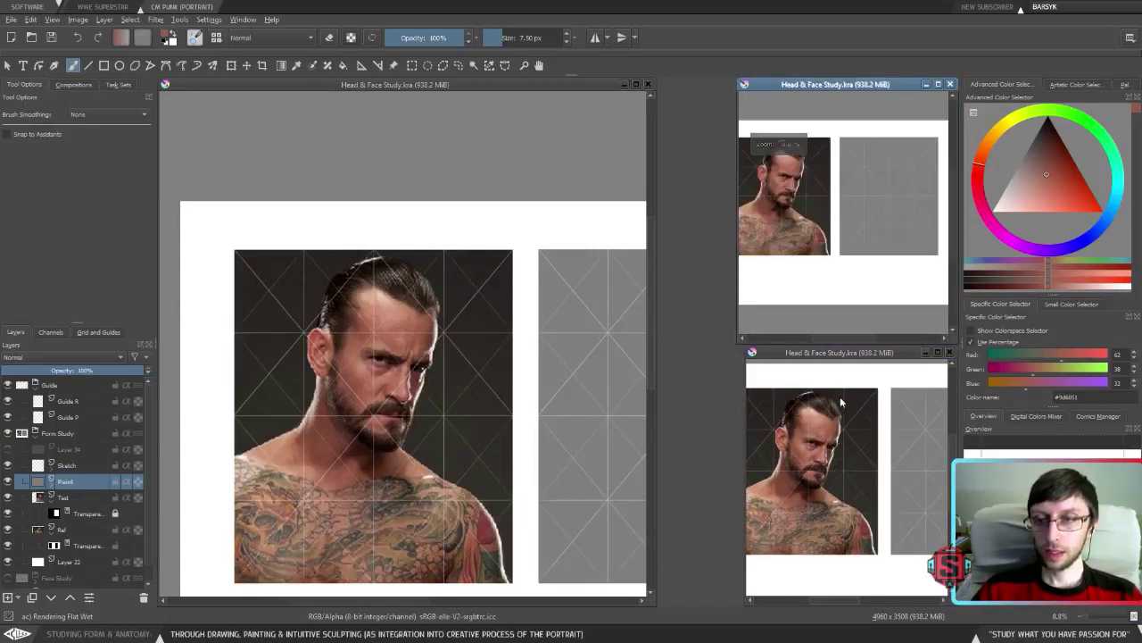
left_click_drag(833, 254, 841, 331)
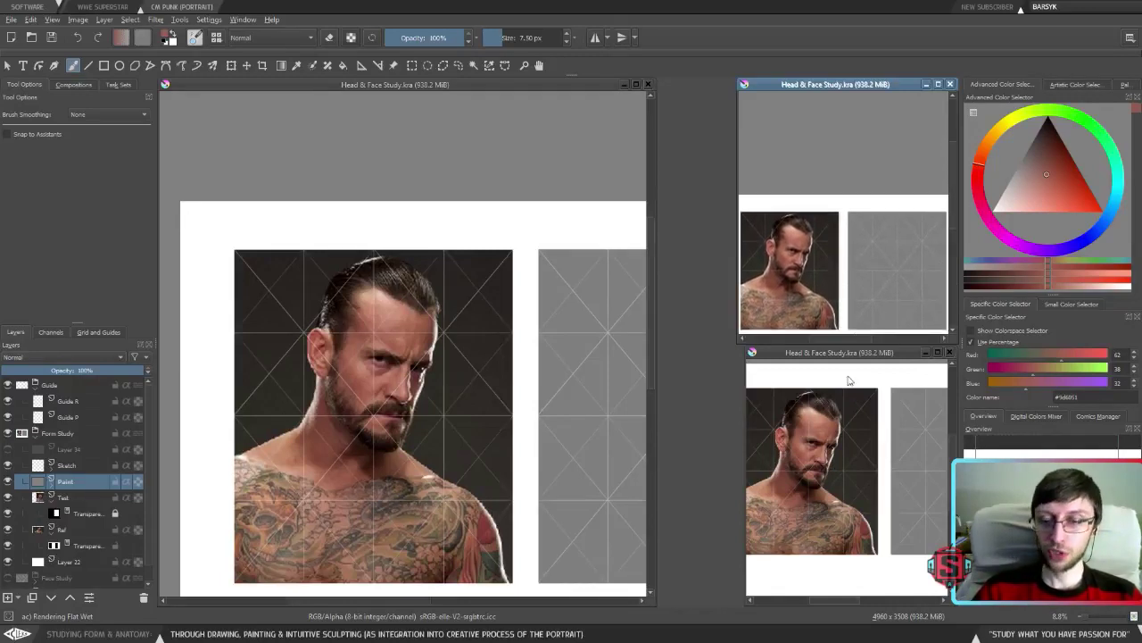
Pan the lower view's picture left and up and widen that view slightly.
left_click(829, 353)
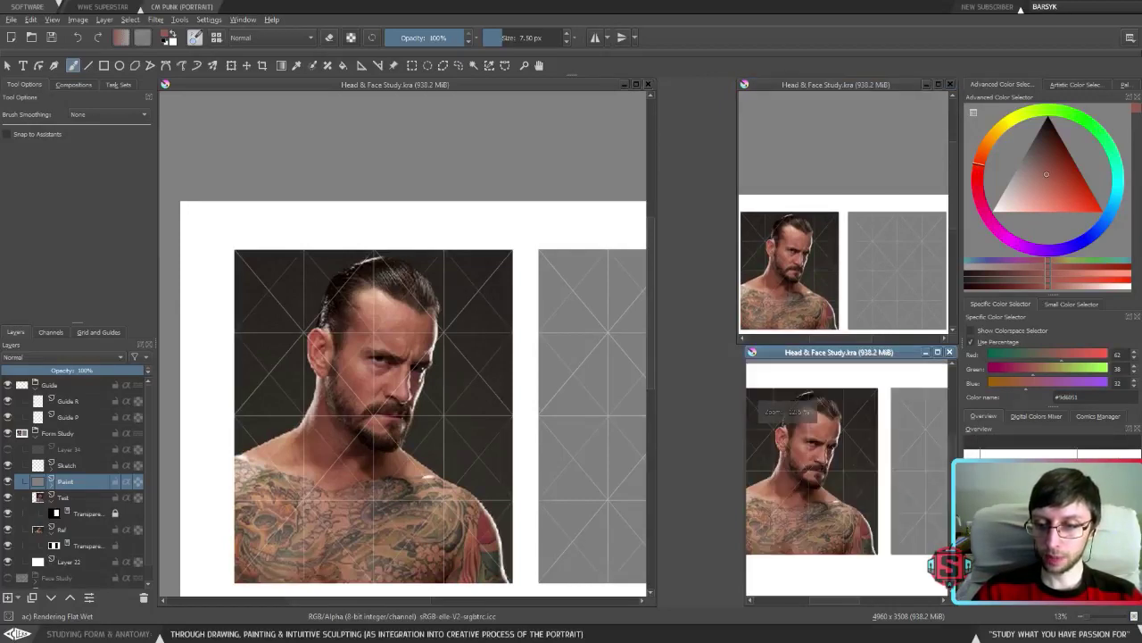
left_click_drag(865, 475, 834, 468)
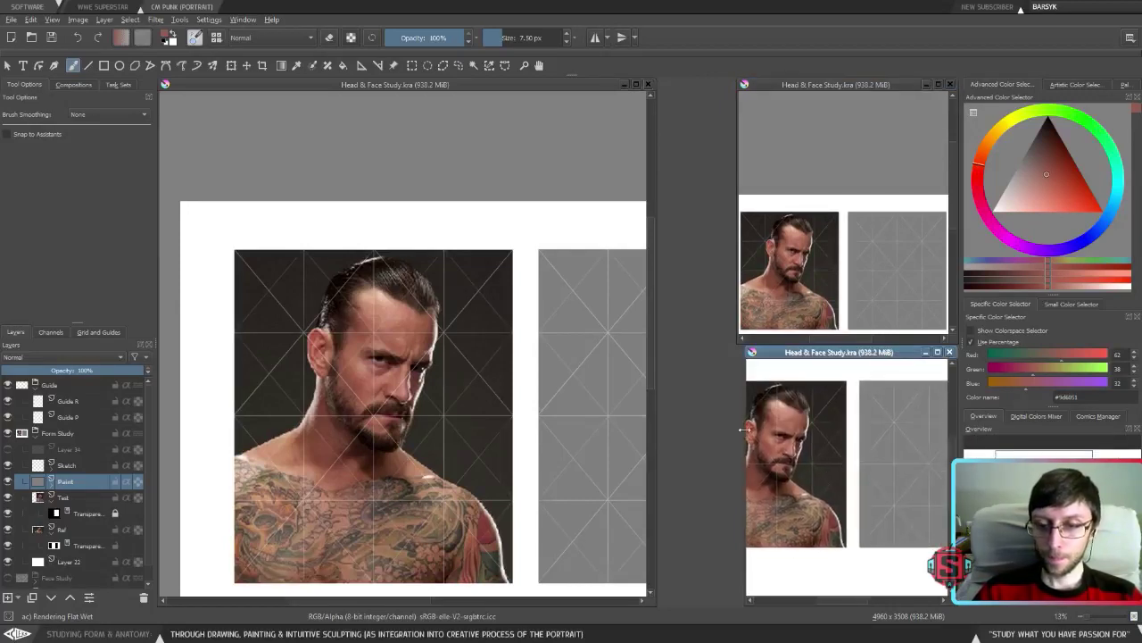
left_click_drag(743, 429, 739, 449)
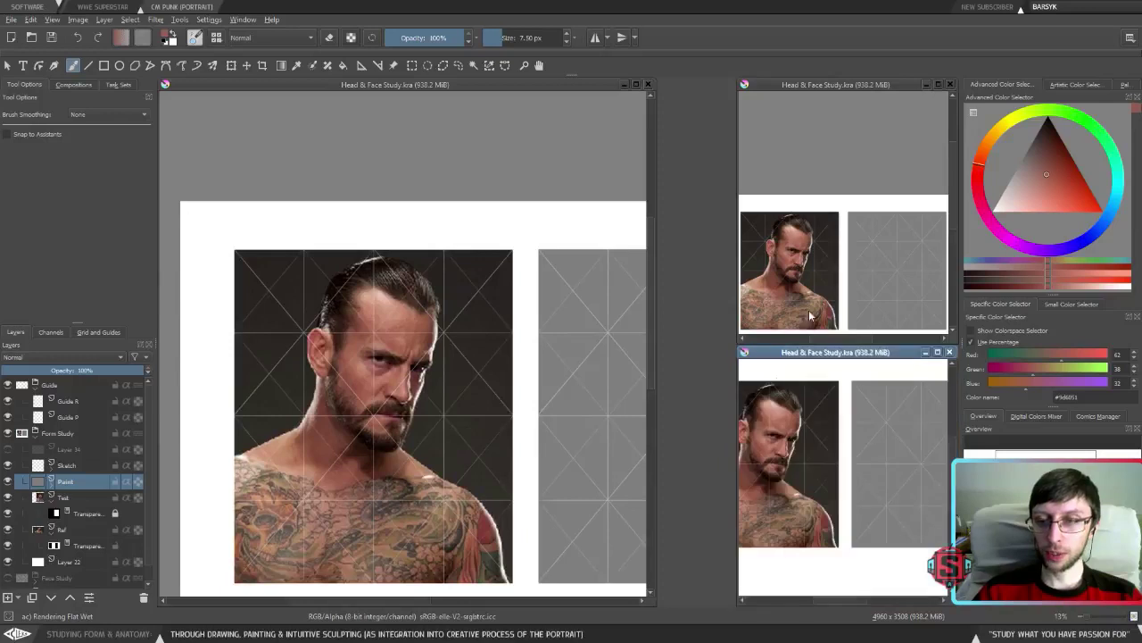
Check the saved workspaces list, then select the lower view and nudge it right.
left_click(1129, 38)
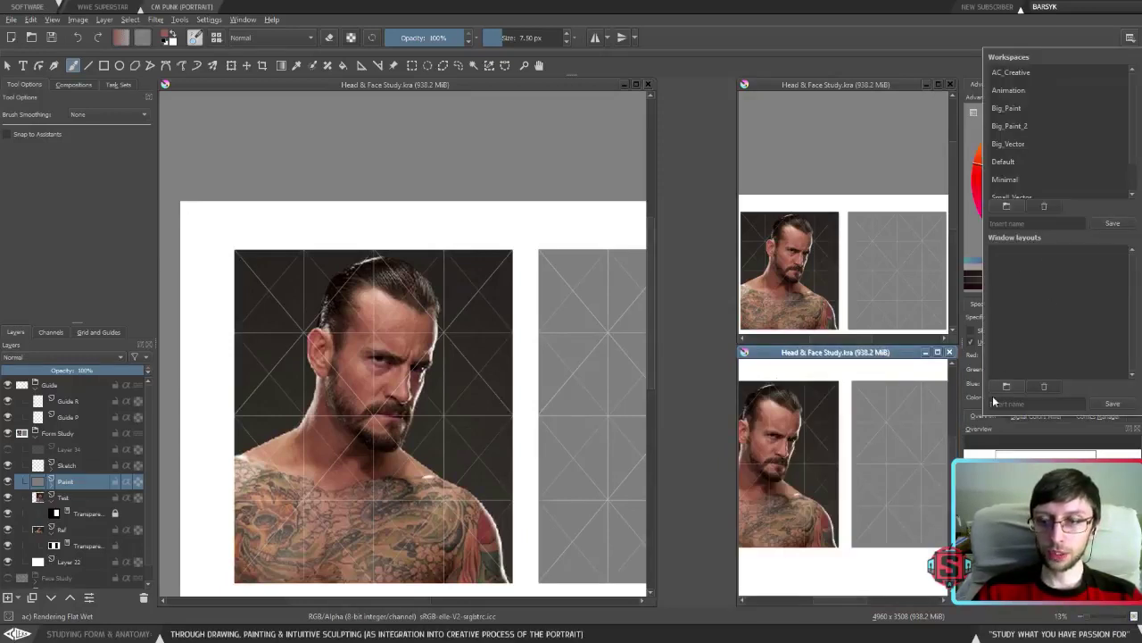
left_click(809, 51)
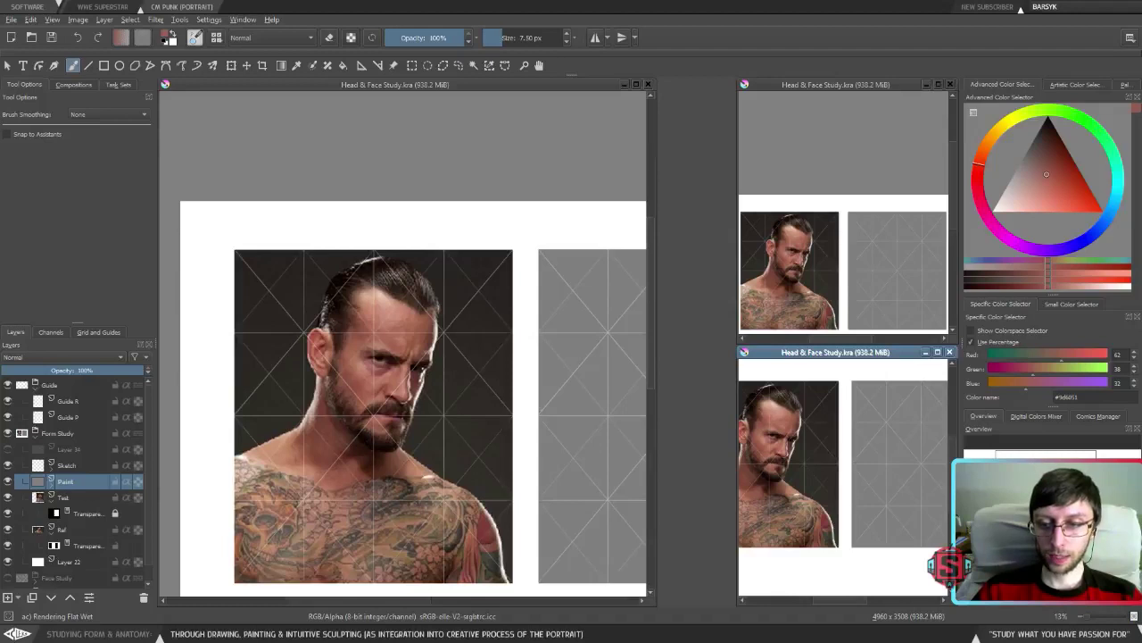
left_click(843, 357)
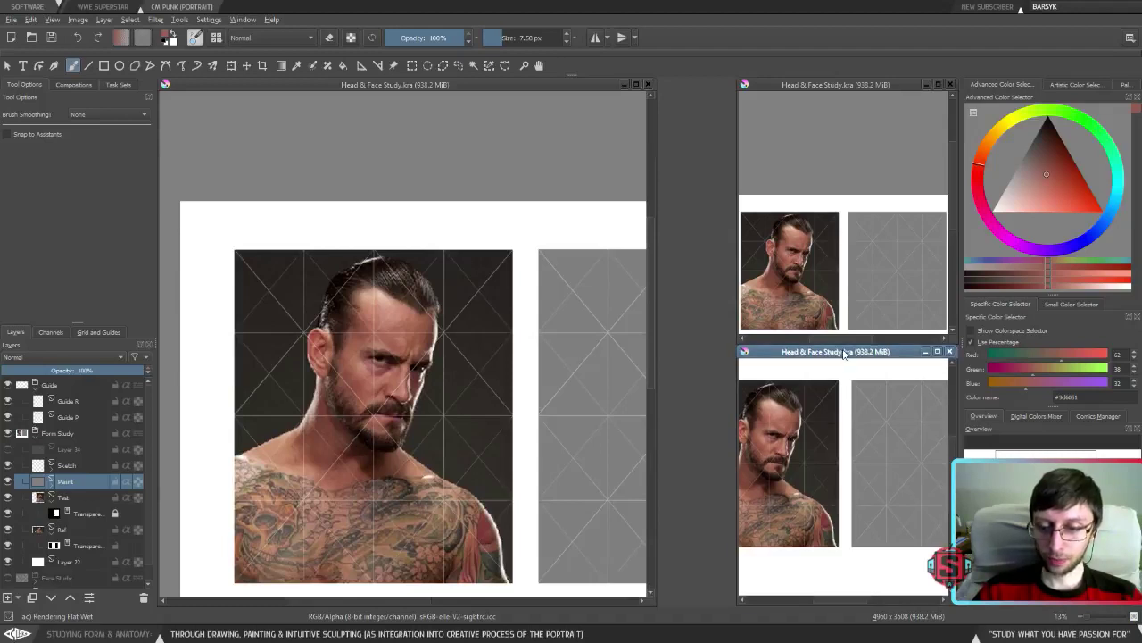
left_click_drag(844, 355, 846, 354)
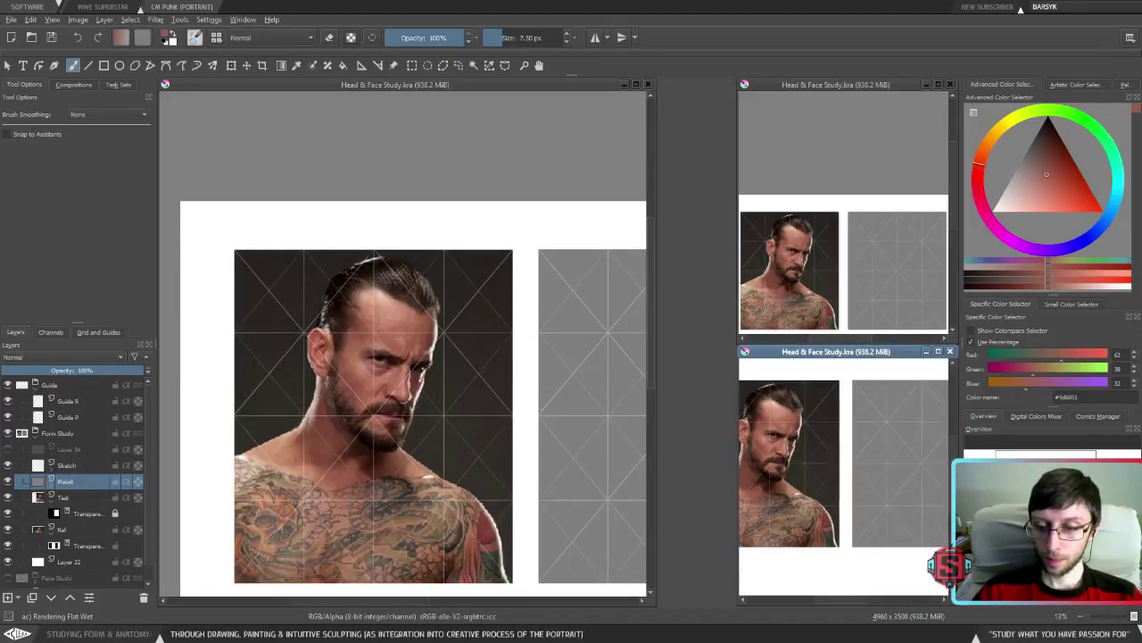
Zoom the lower view to 6.2%, trial-move the Paint layer, then undo it and return to the brush.
key("t")
key("minus")
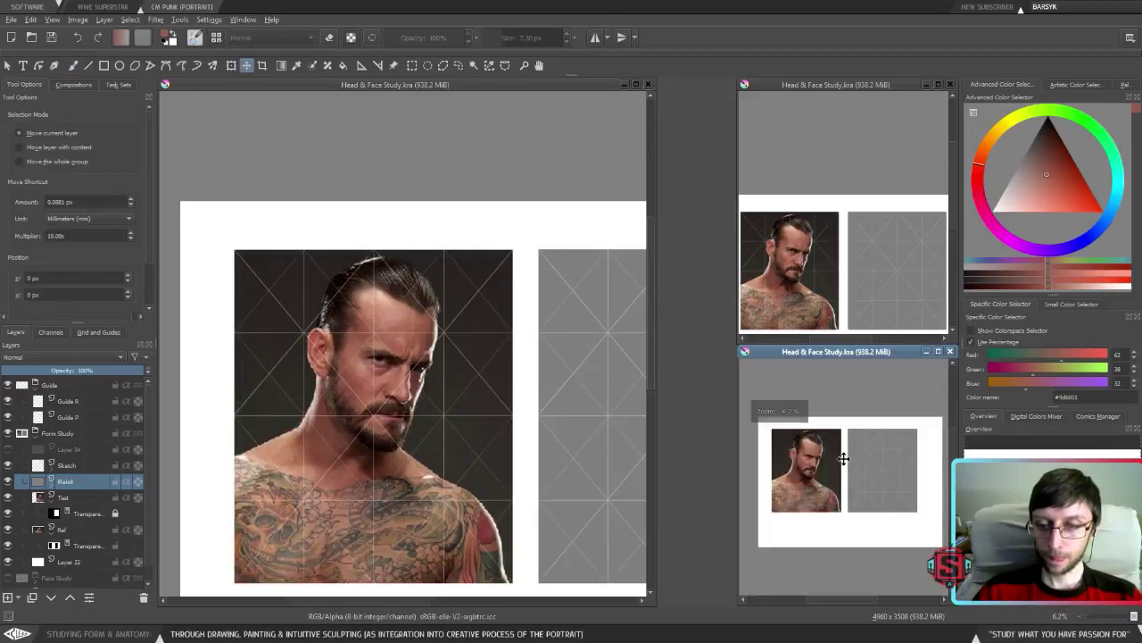
left_click_drag(842, 461, 837, 456)
key("b")
key("ctrl+z")
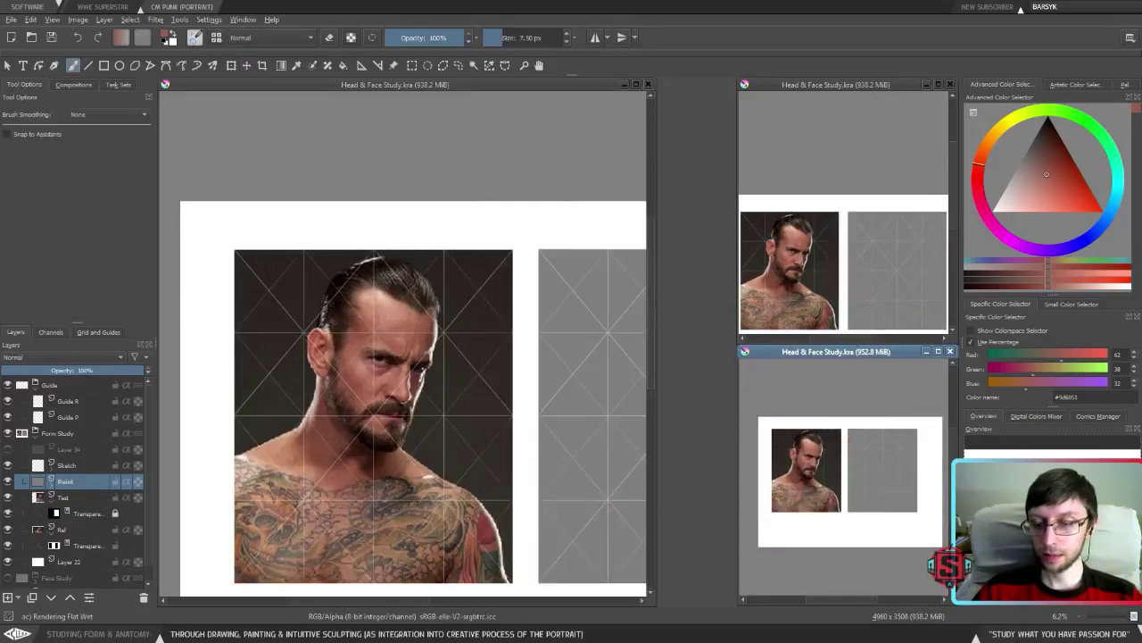
Retry shifting the Paint layer, undo it, reselect the 7.90 px brush and nudge the lower view up.
key("t")
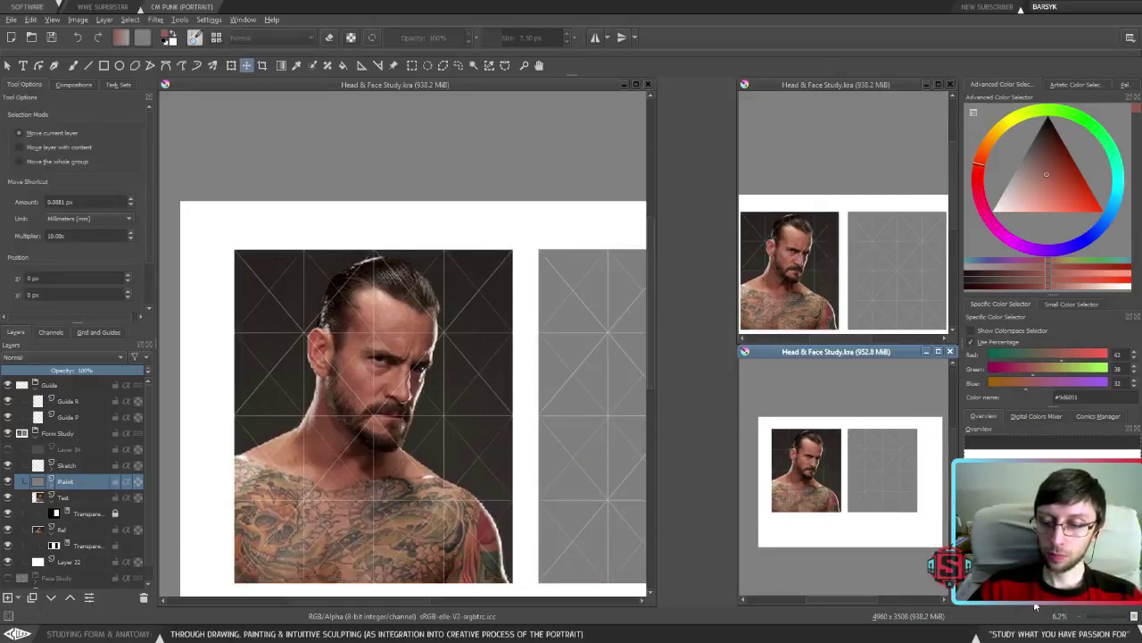
scroll(857, 487, "up", 1)
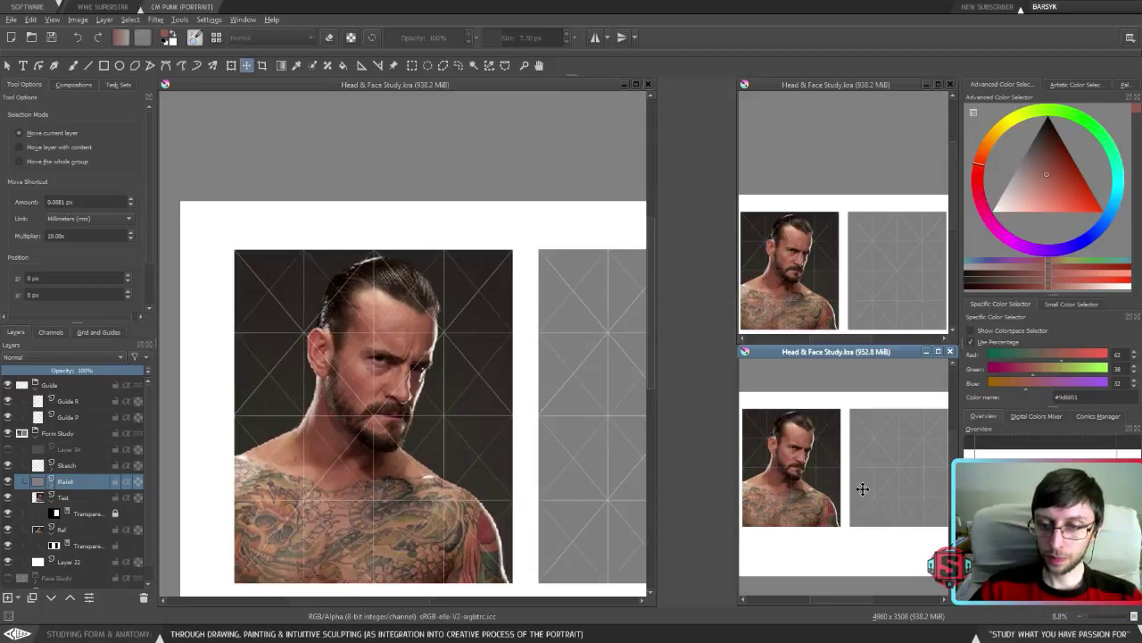
mouse_move(863, 488)
left_mouse_down()
mouse_move(885, 402)
mouse_move(875, 348)
mouse_move(851, 423)
left_mouse_up()
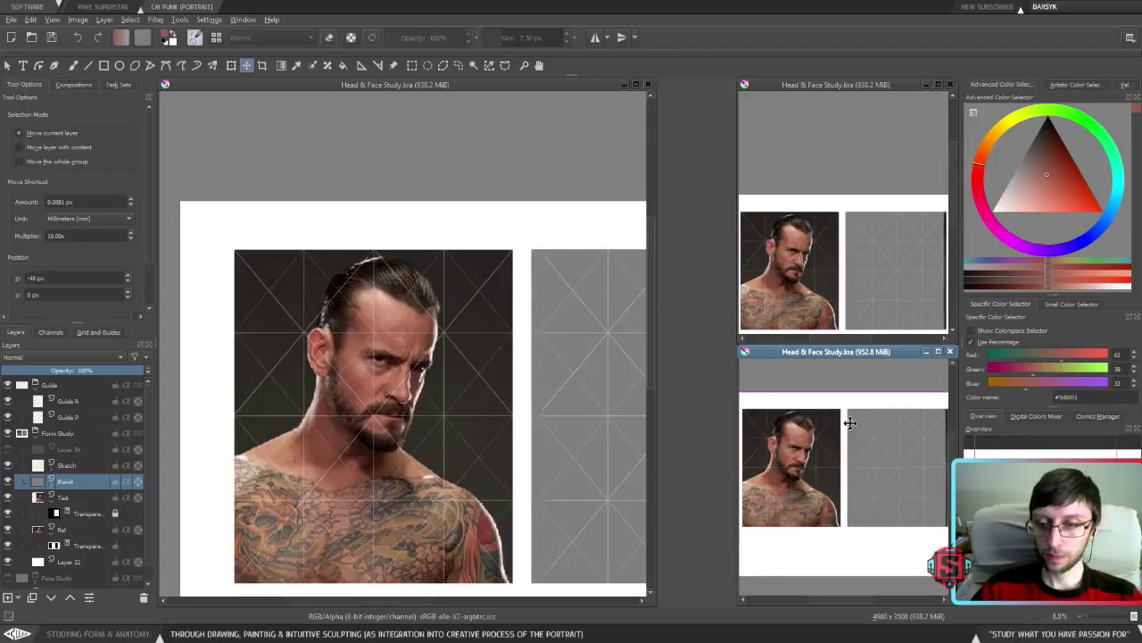
key("ctrl+z")
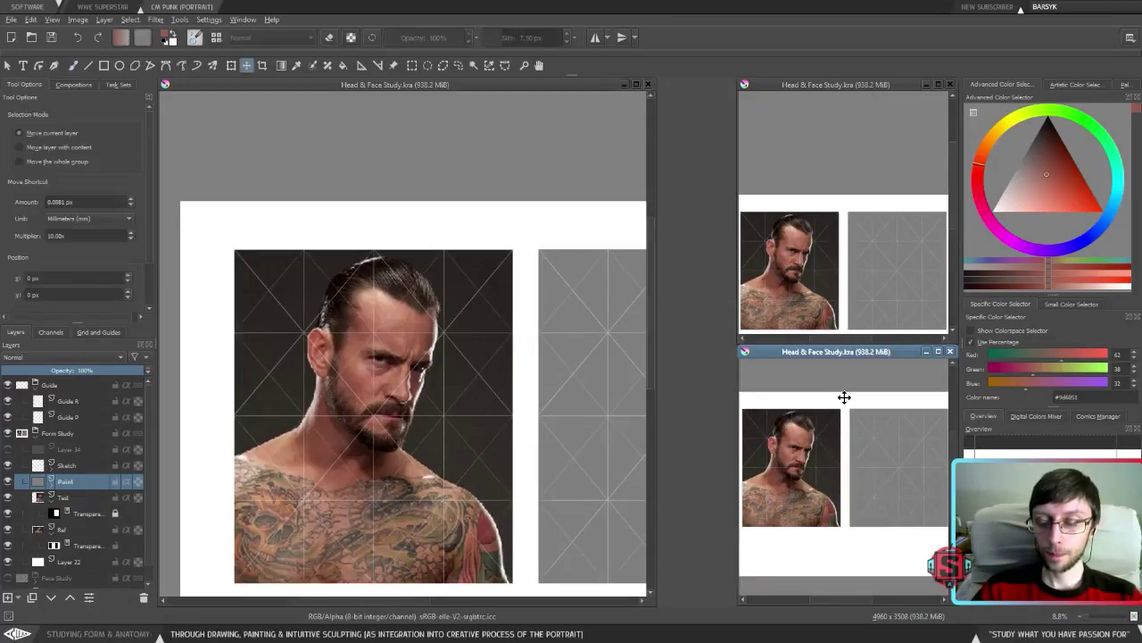
key("b")
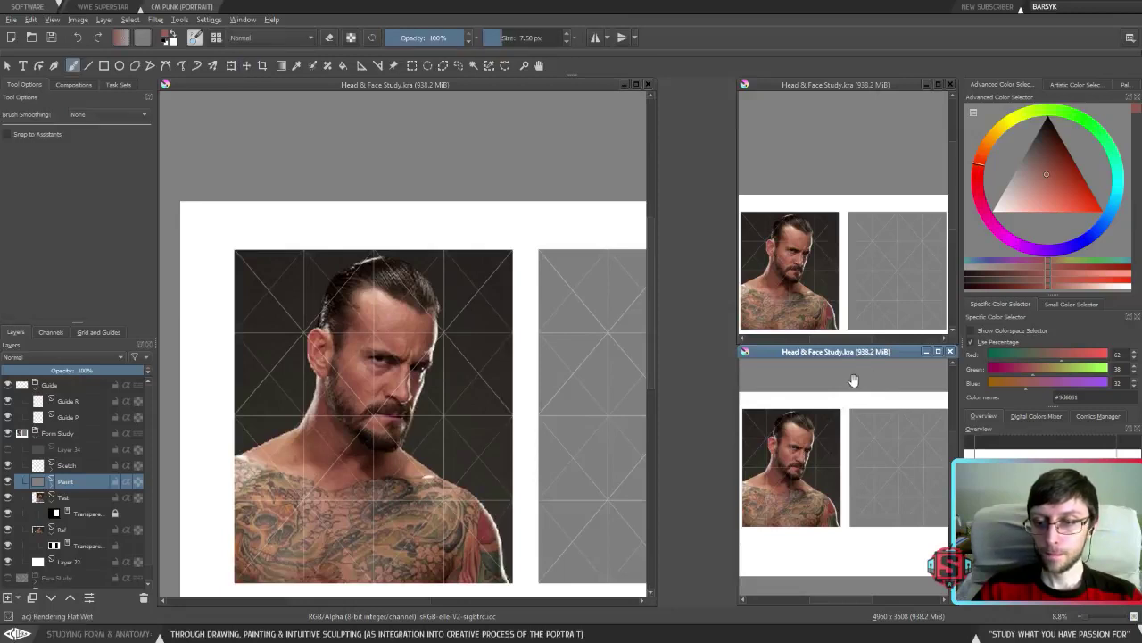
scroll(853, 381, "down", 3)
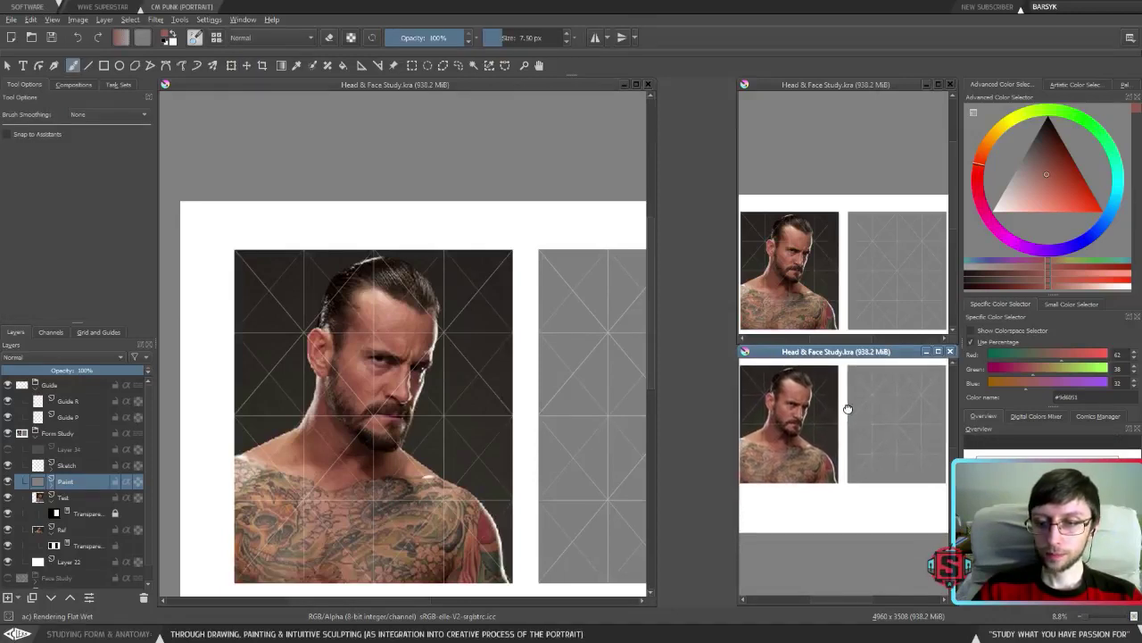
left_click_drag(848, 407, 849, 403)
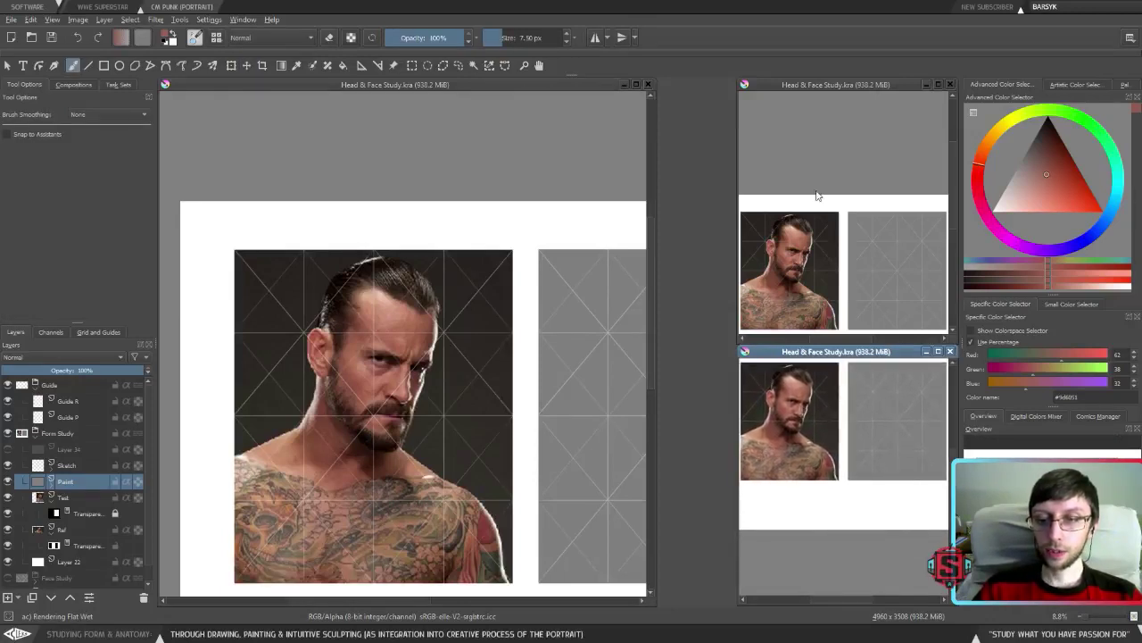
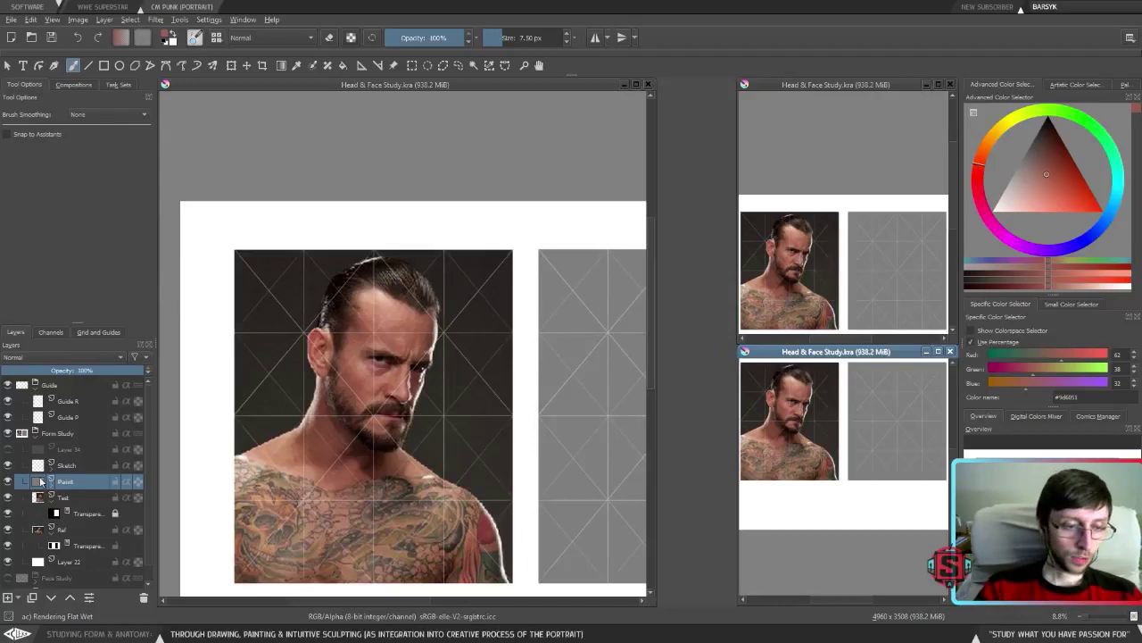
Make the Test layer visible and bring the painted portrait into view.
left_click(9, 497)
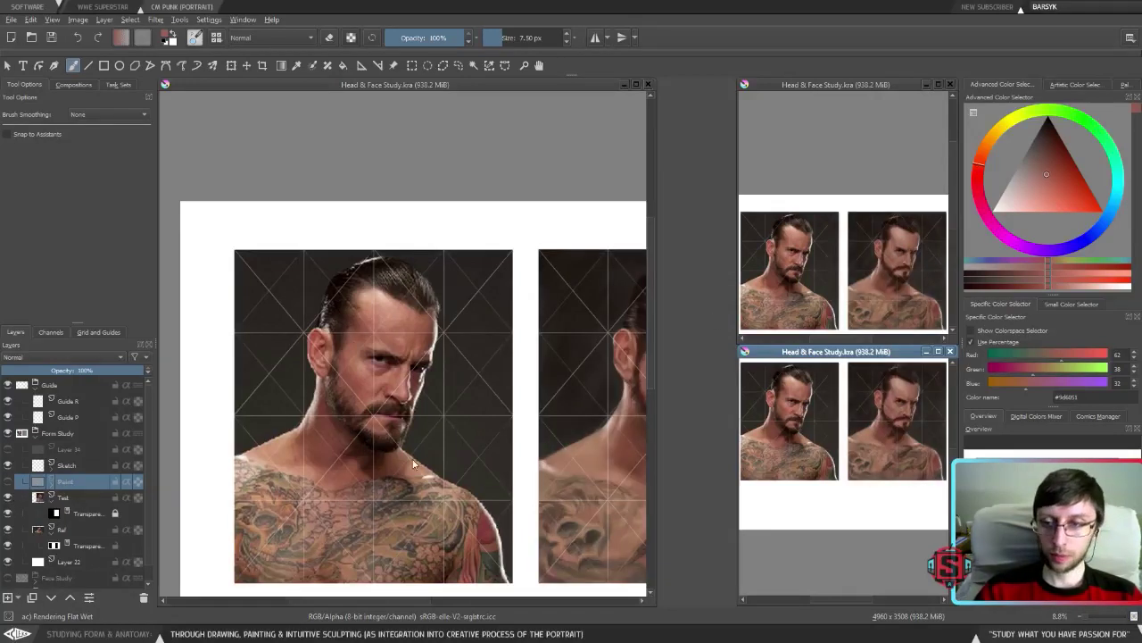
left_click(529, 390)
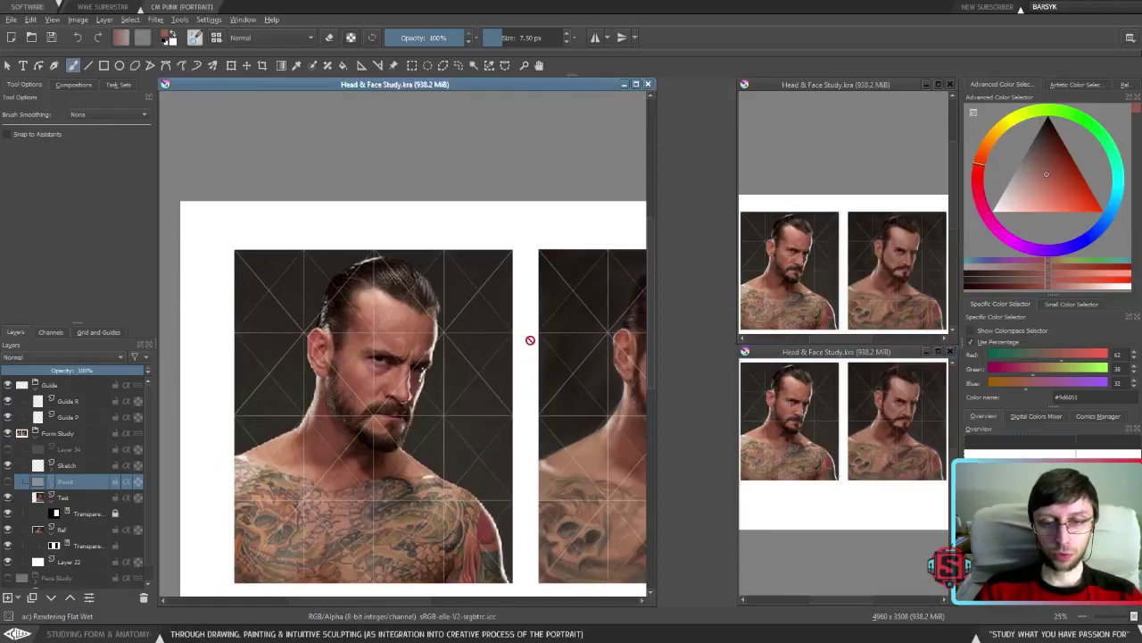
left_click_drag(520, 364, 484, 384)
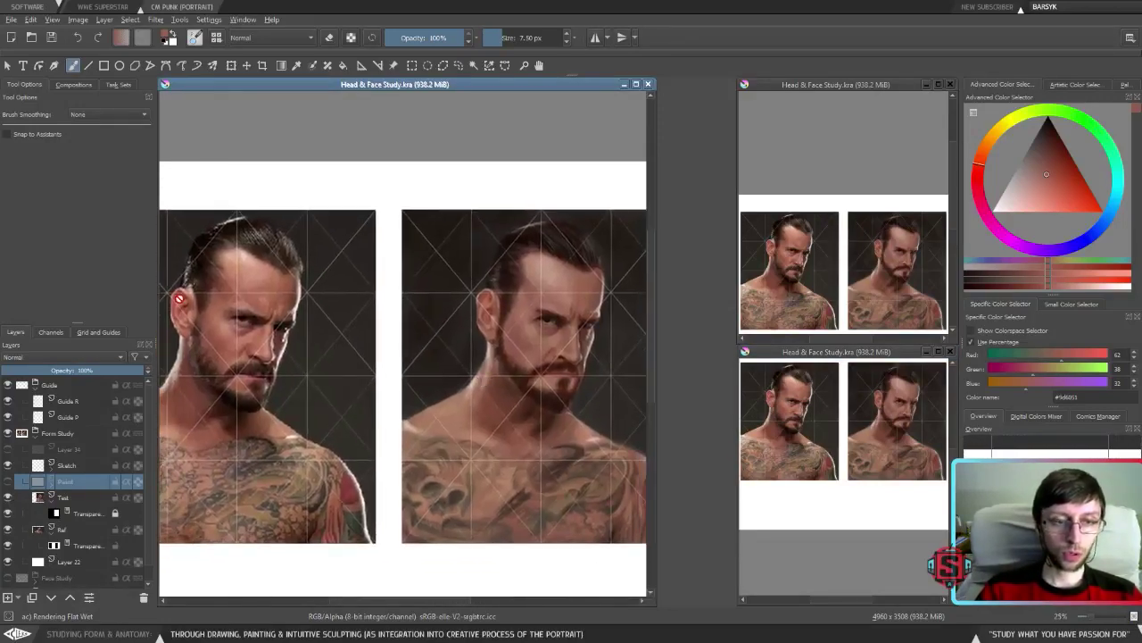
Zoom out to the whole page and widen the main canvas subwindow.
left_click_drag(378, 349, 520, 355)
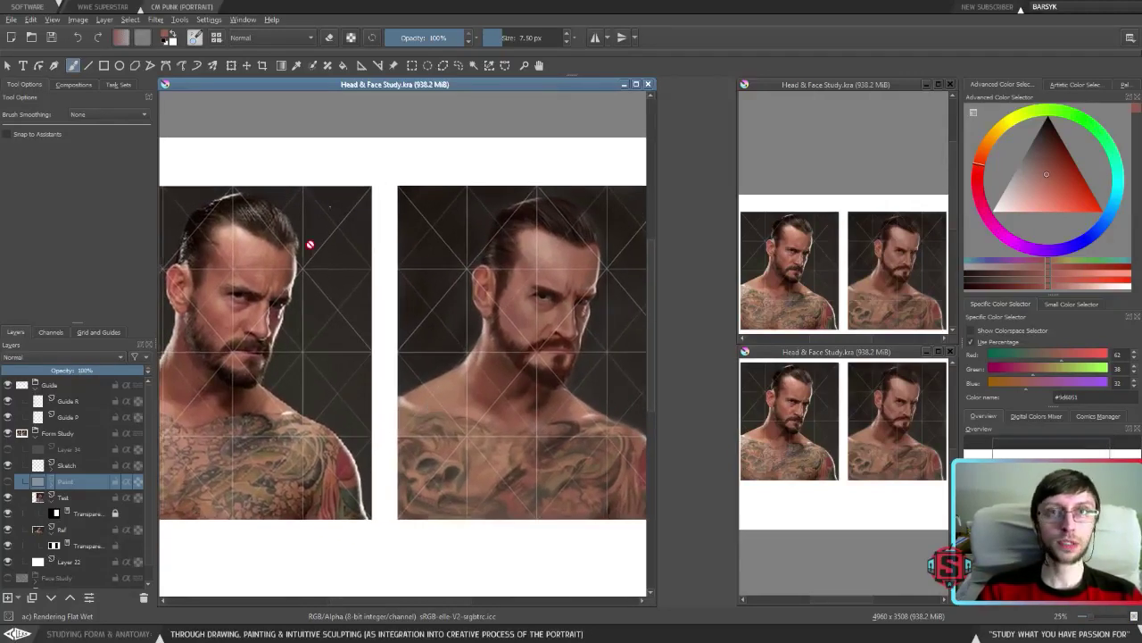
key("minus")
key("minus")
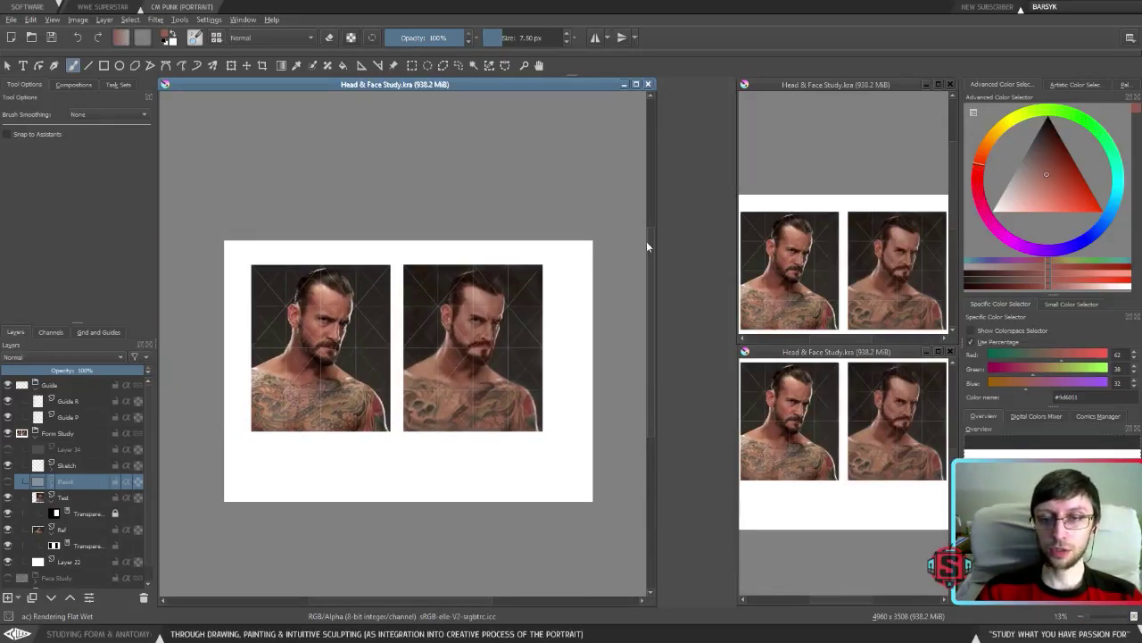
left_click_drag(647, 243, 734, 264)
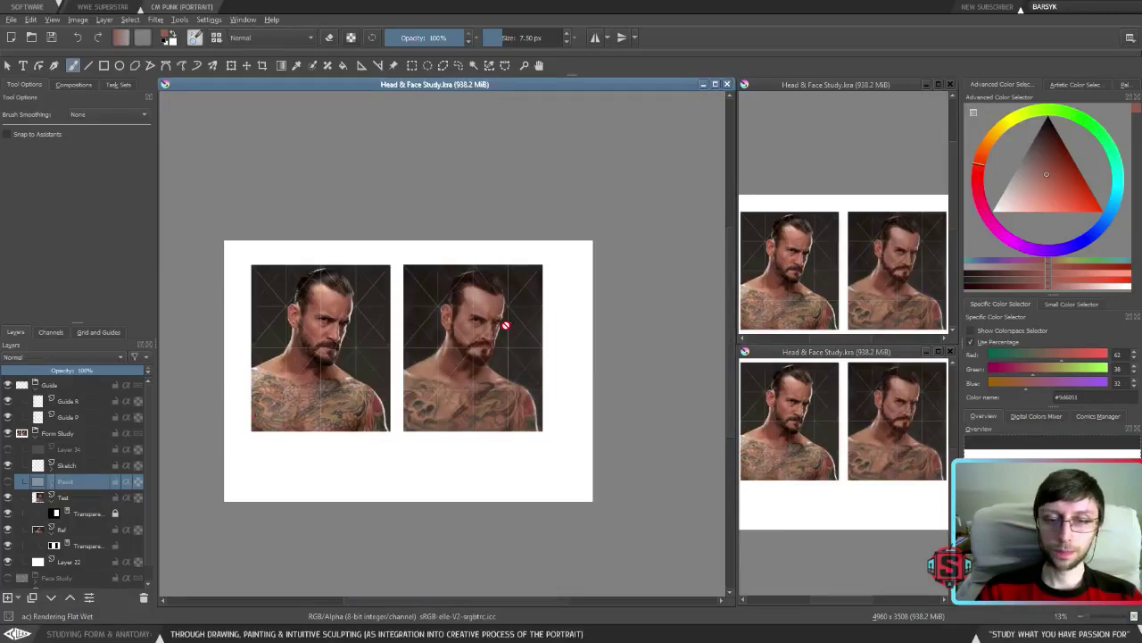
Zoom in to 100% on the painted face, panning over the hairline, eyes and beard.
key("plus")
key("plus")
left_click_drag(497, 344, 556, 359)
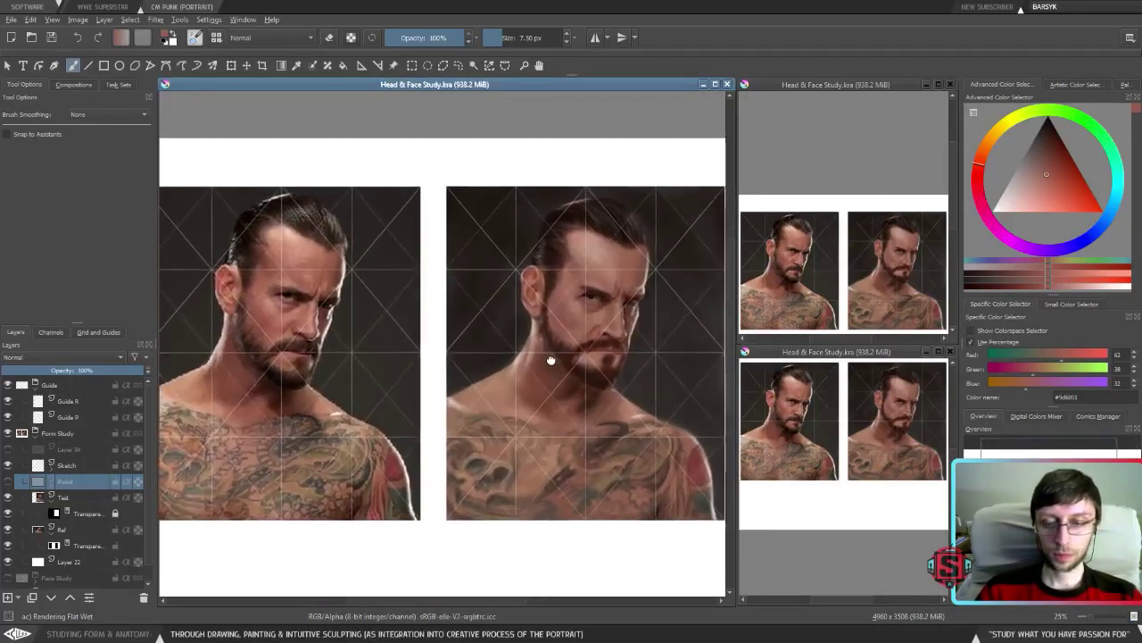
key("minus")
key("plus")
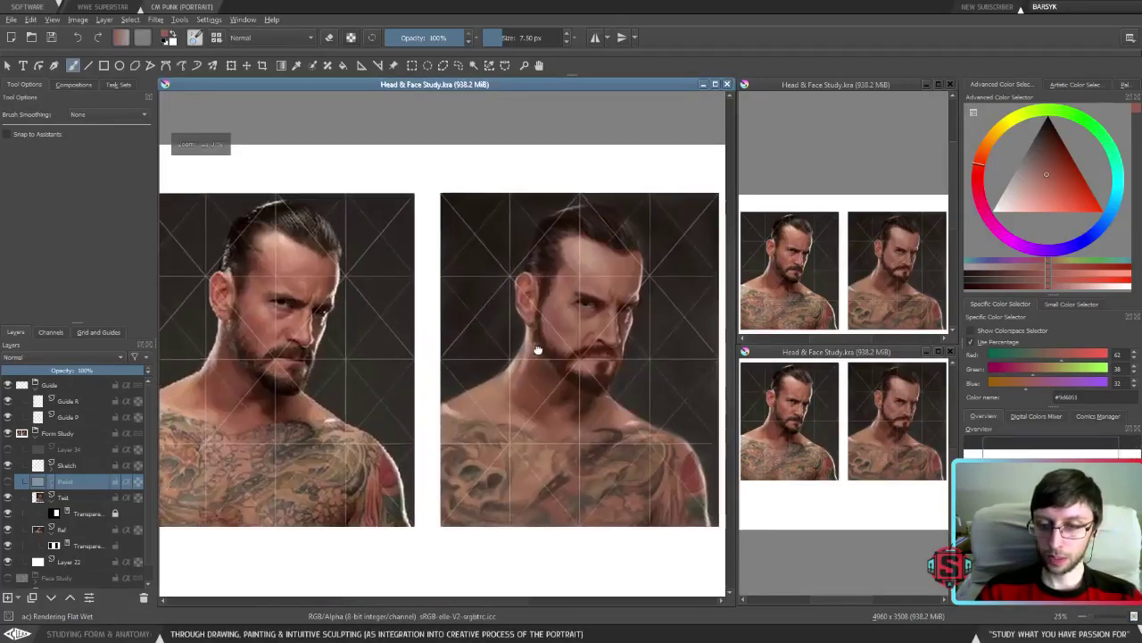
left_click_drag(537, 350, 424, 315)
key("plus")
key("plus")
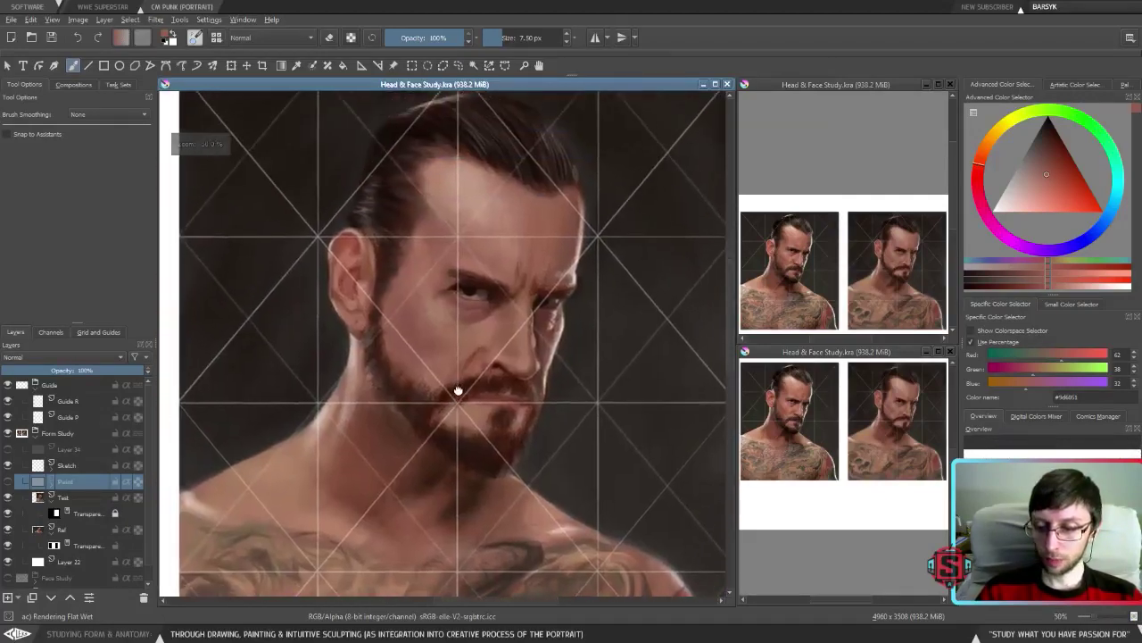
mouse_move(458, 390)
left_mouse_down()
mouse_move(451, 381)
mouse_move(454, 477)
left_mouse_up()
key("plus")
key("plus")
left_click_drag(471, 327, 485, 467)
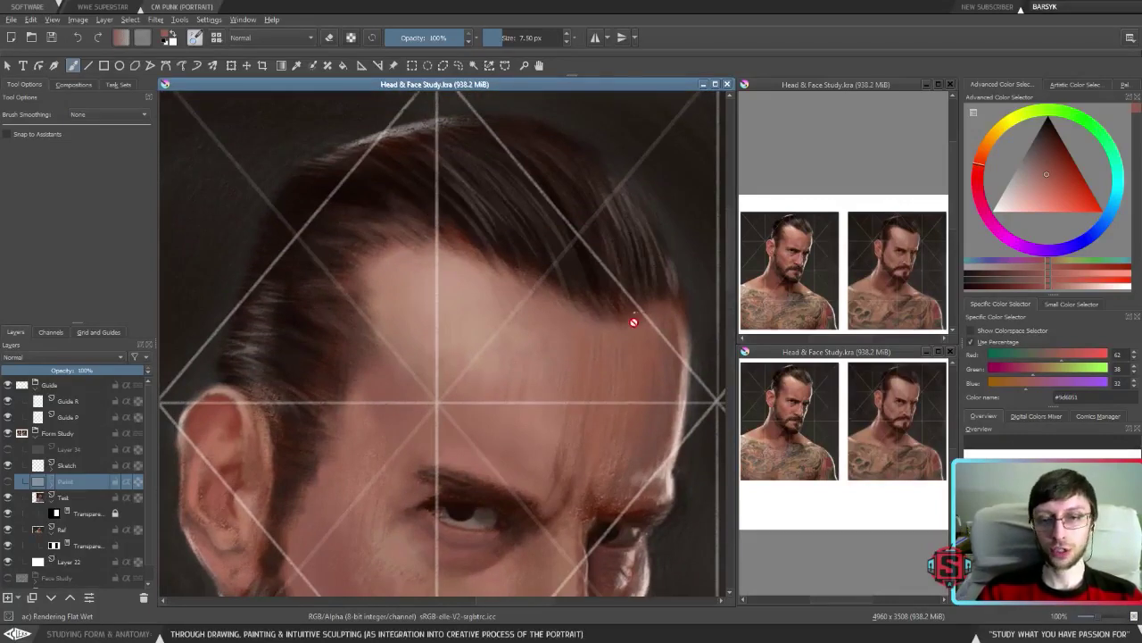
mouse_move(557, 435)
left_mouse_down()
mouse_move(556, 390)
mouse_move(569, 395)
left_mouse_up()
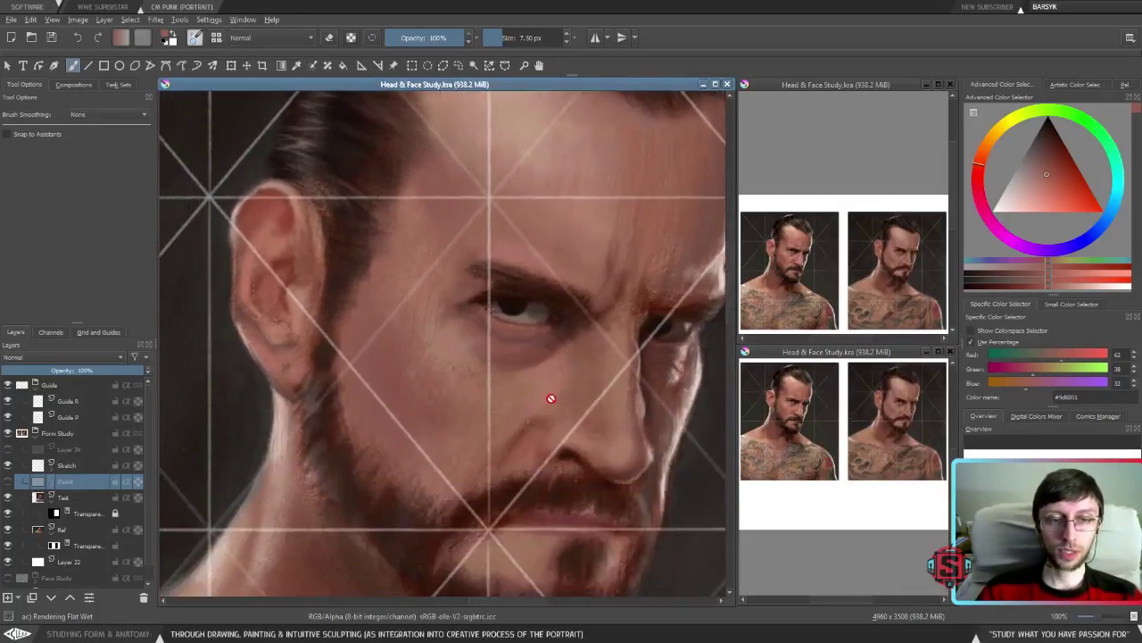
left_click_drag(552, 462, 556, 383)
Pan down to the neck and chest skull tattoo, then zoom out to frame both portraits at 25%.
right_click(449, 269)
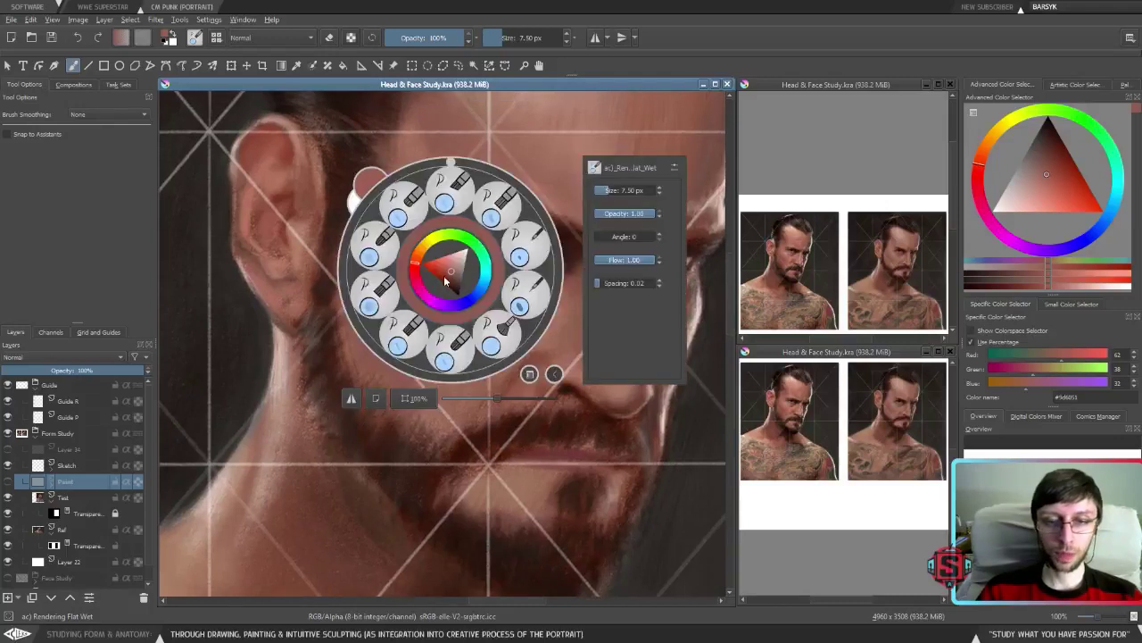
left_click(319, 331)
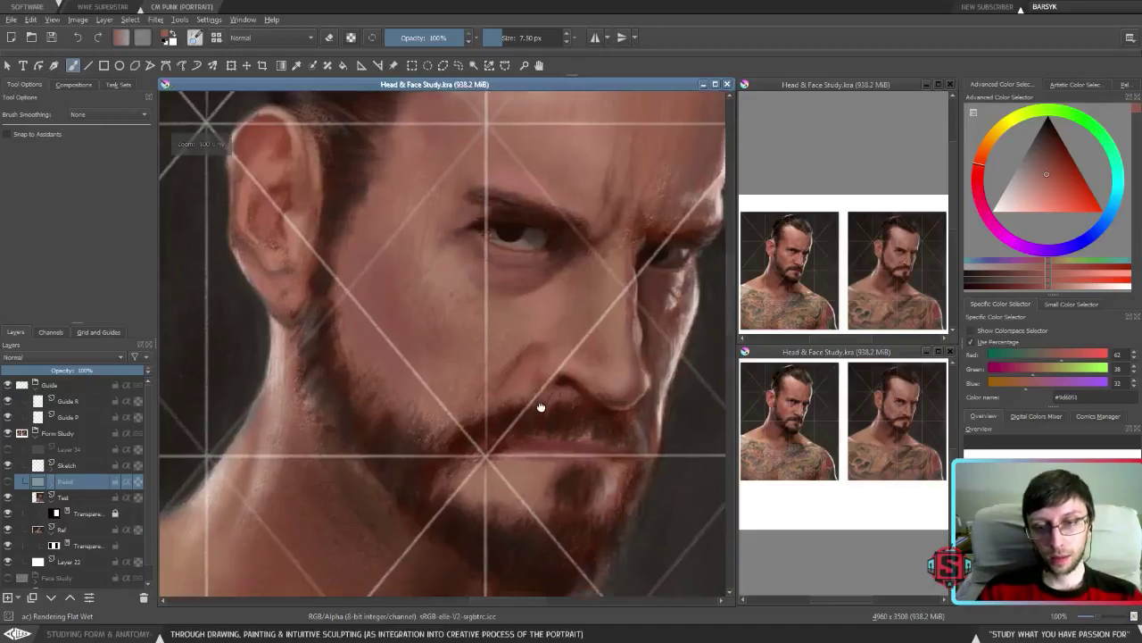
left_click_drag(617, 292, 582, 281)
left_click_drag(642, 319, 381, 435)
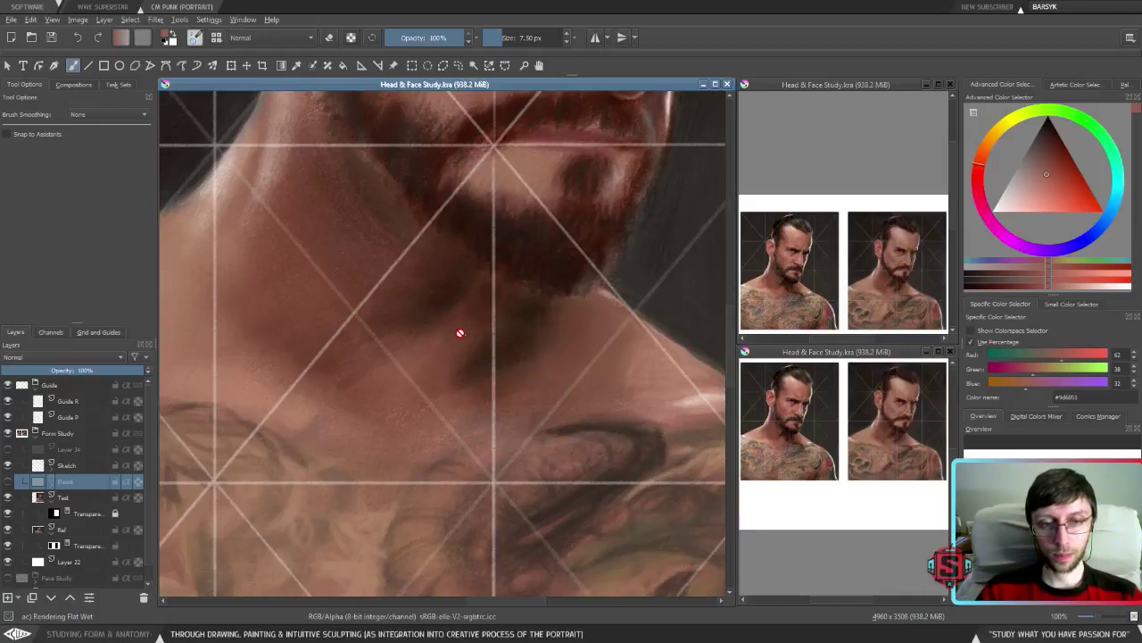
left_click_drag(427, 351, 398, 416)
scroll(398, 416, "down", 2)
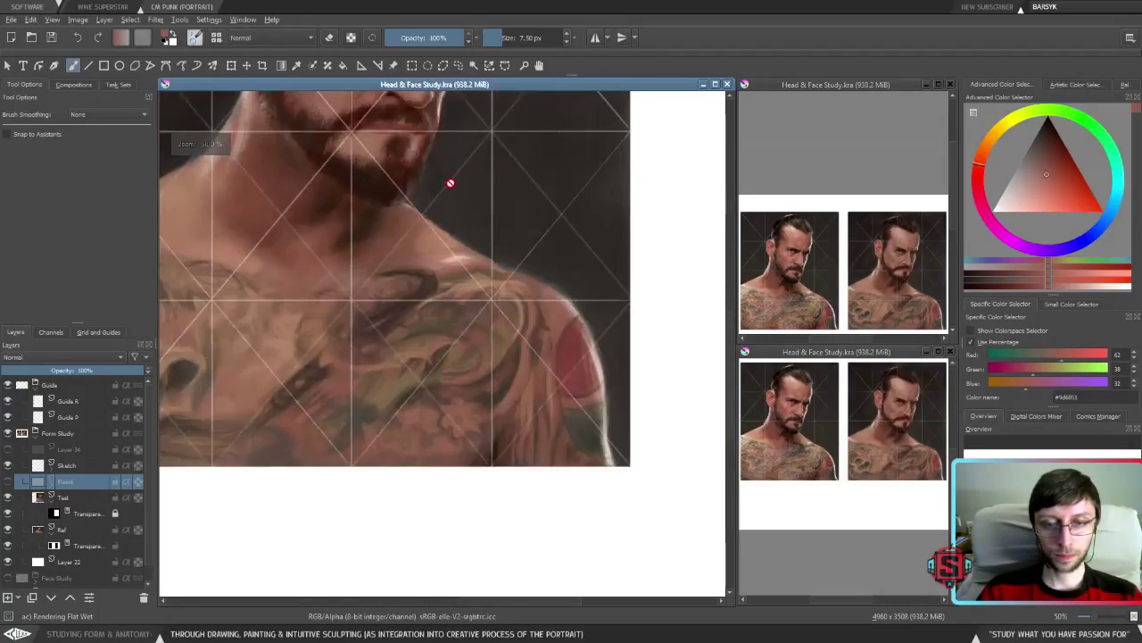
left_click_drag(451, 181, 473, 423)
scroll(473, 423, "down", 2)
mouse_move(494, 295)
left_mouse_down()
mouse_move(551, 360)
mouse_move(592, 354)
left_mouse_up()
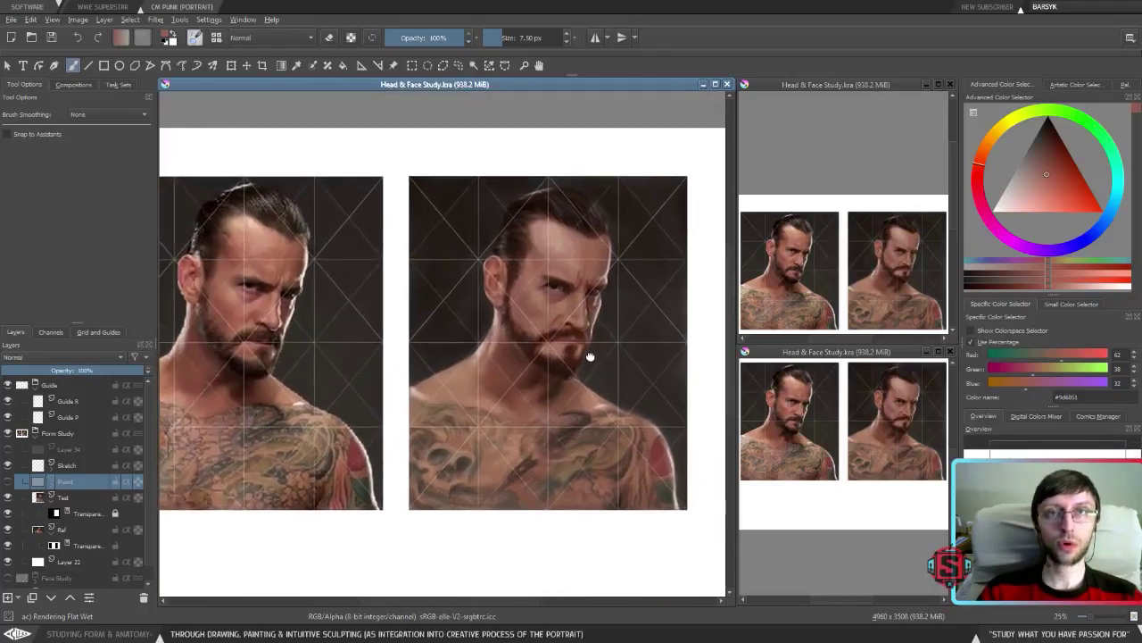
Dismiss the pop-up palette, activate the lower preview window and bring up its View menu.
right_click(523, 262)
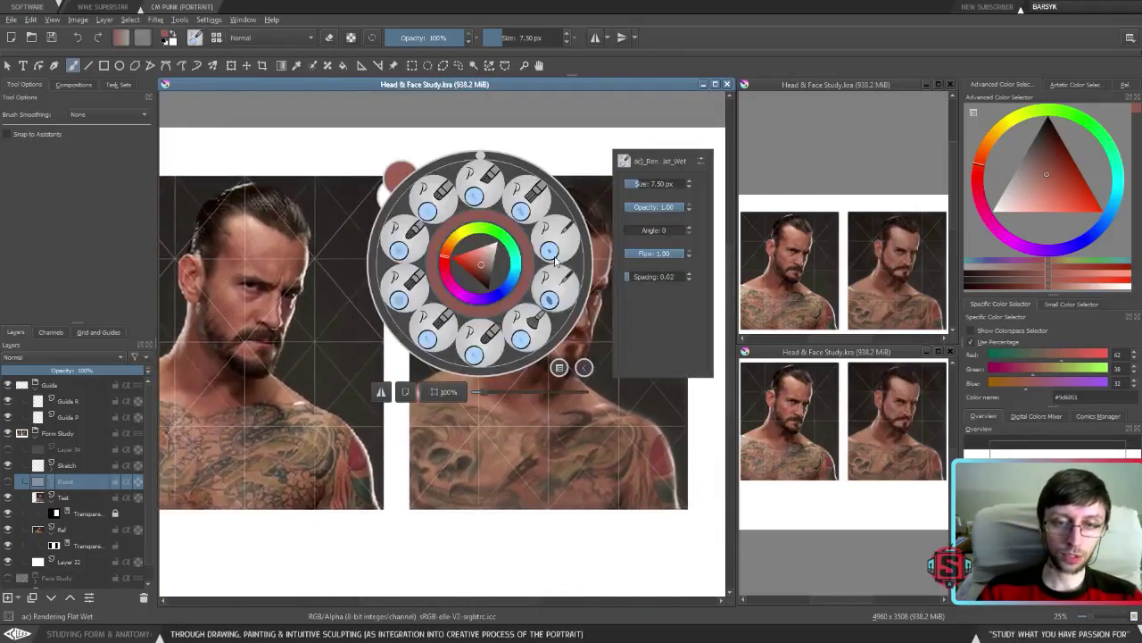
left_click(562, 116)
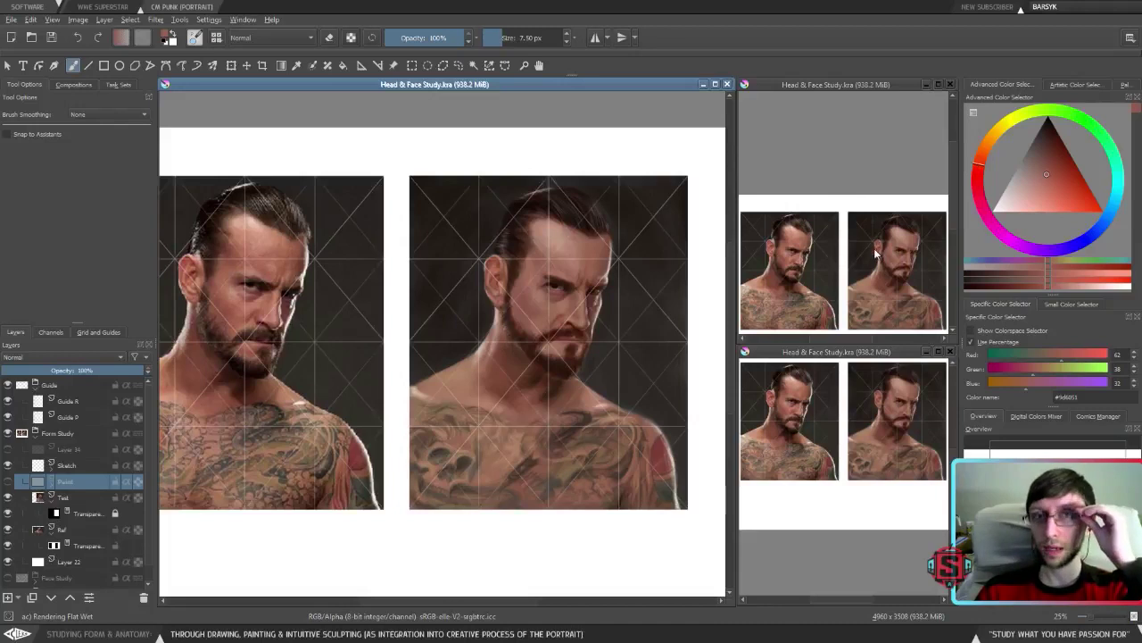
left_click(823, 354)
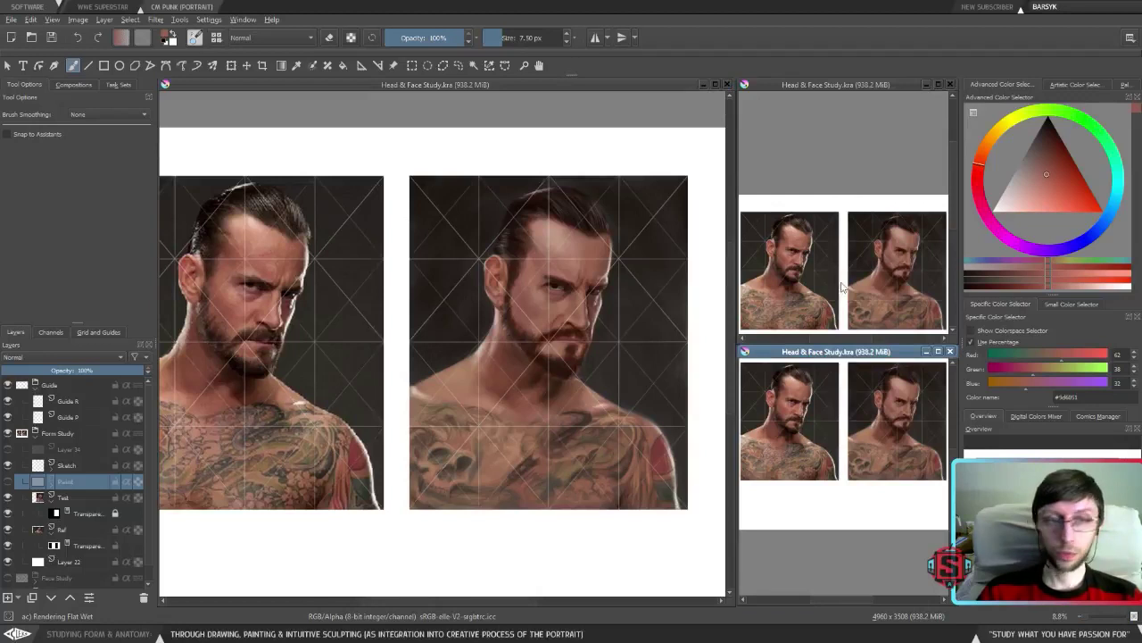
left_click(52, 20)
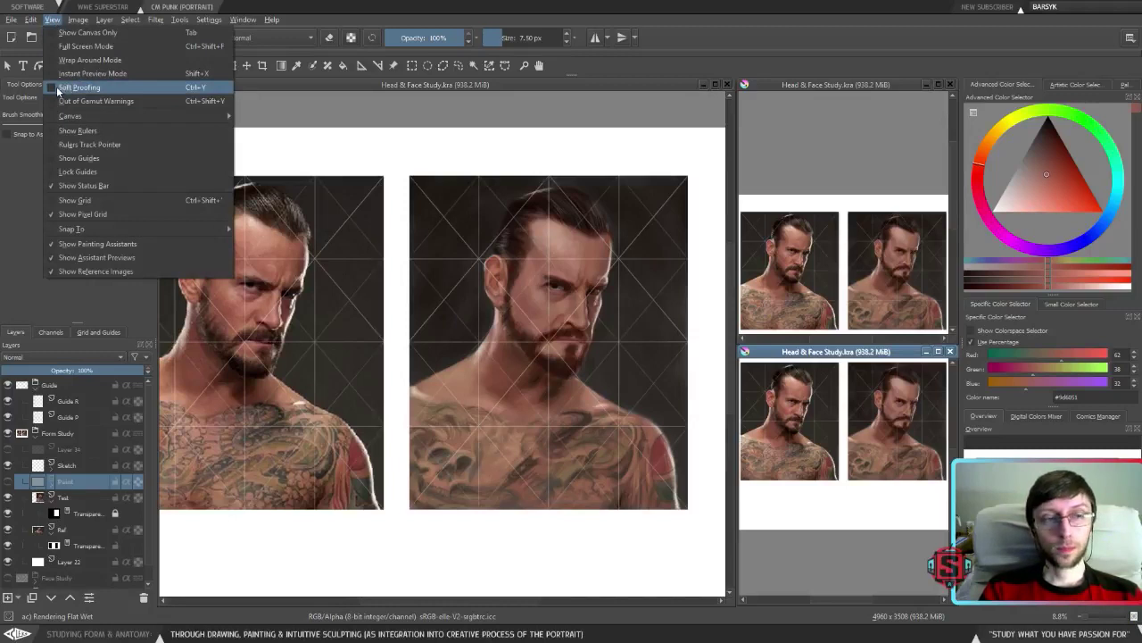
Mirror the lower preview horizontally, leaving the main view unmirrored after a quick toggle.
left_click(77, 20)
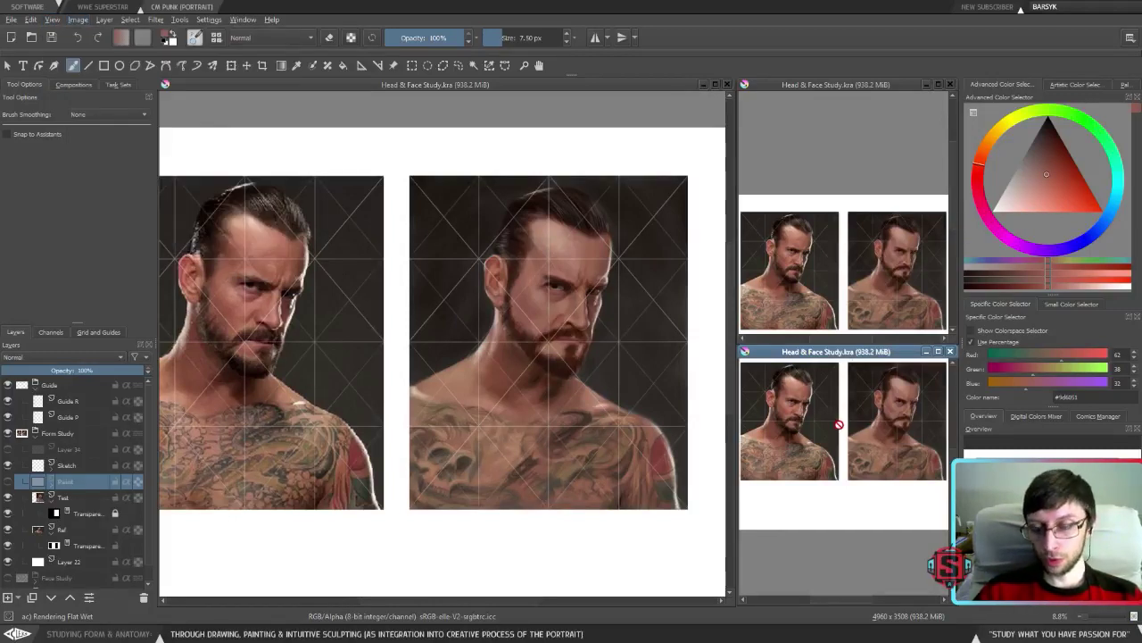
key("m")
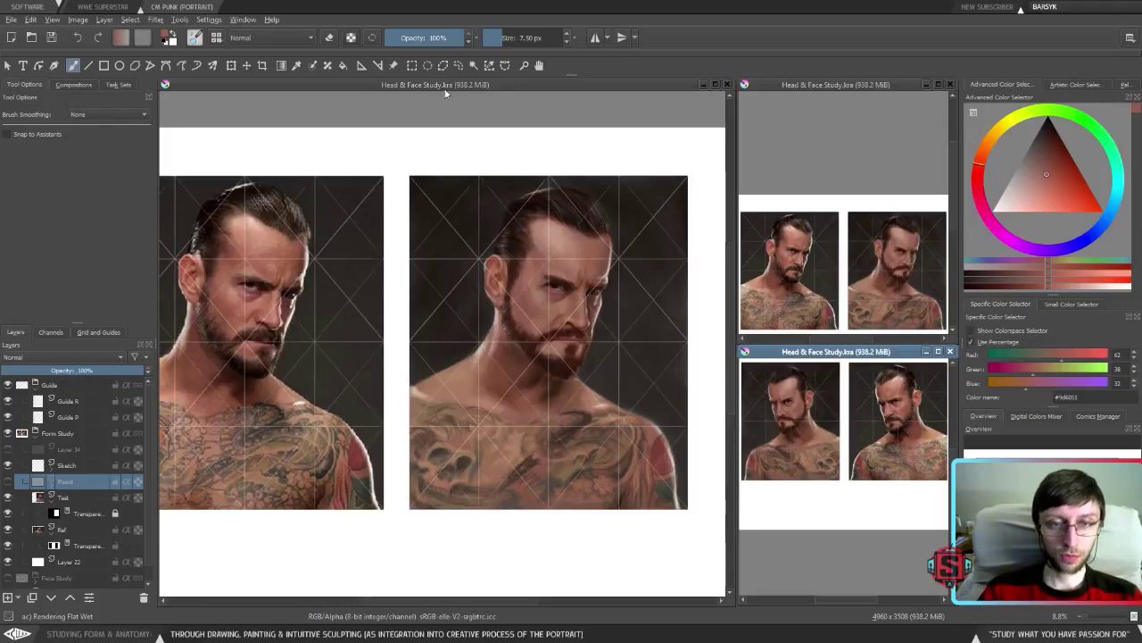
left_click(449, 224)
key("m")
key("m")
key("m")
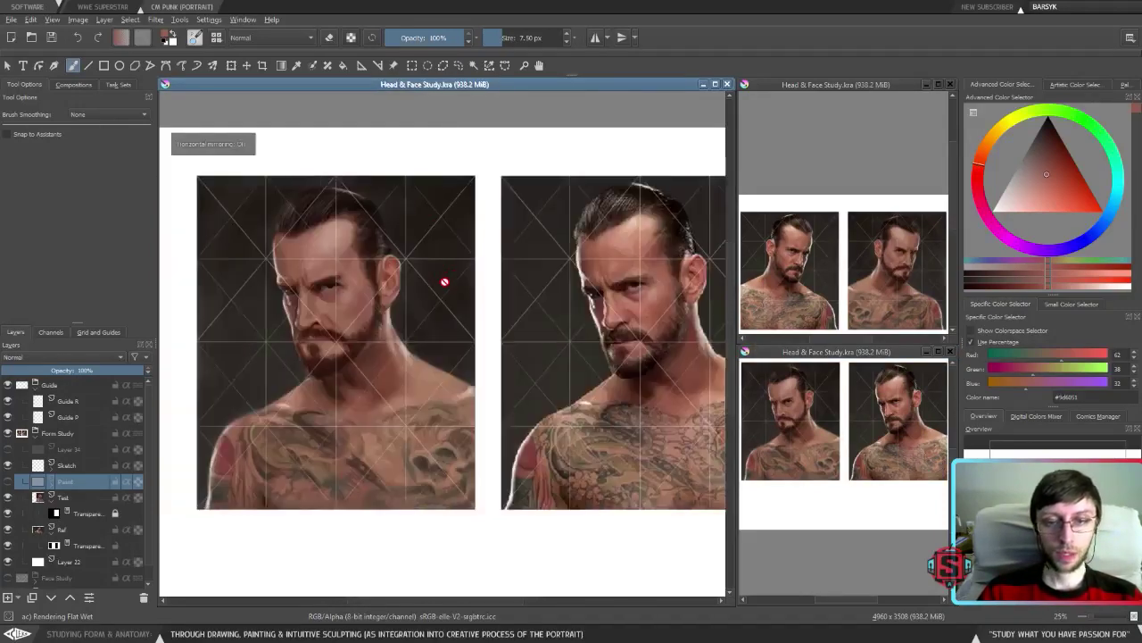
key("m")
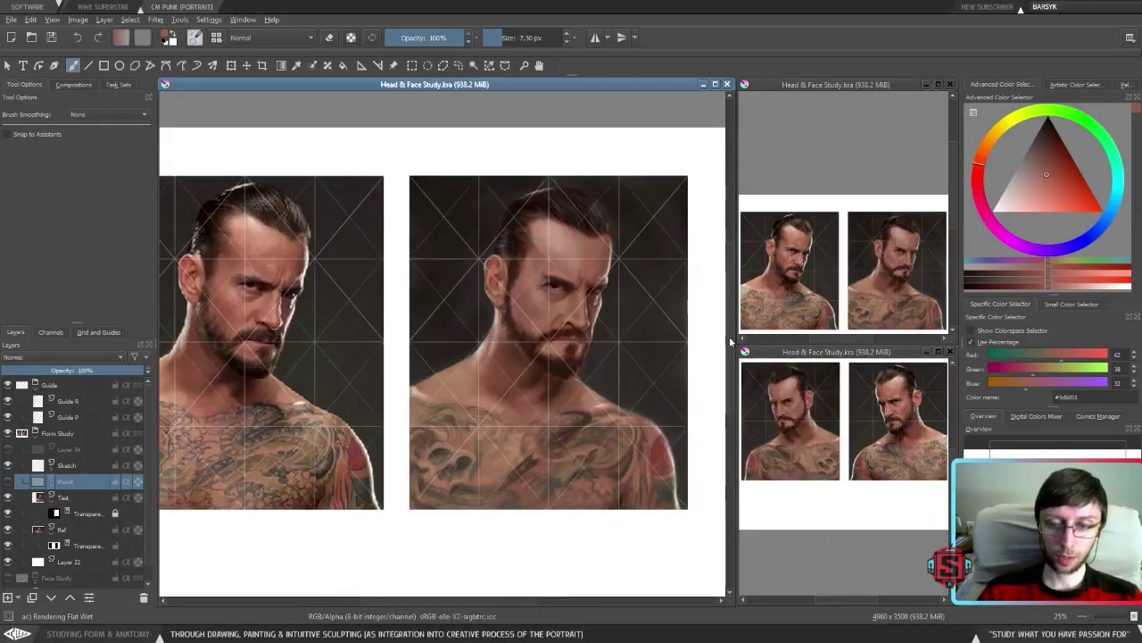
Zoom and pan over the portrait's neck and shoulder, then activate the upper preview.
scroll(546, 274, "up", 3)
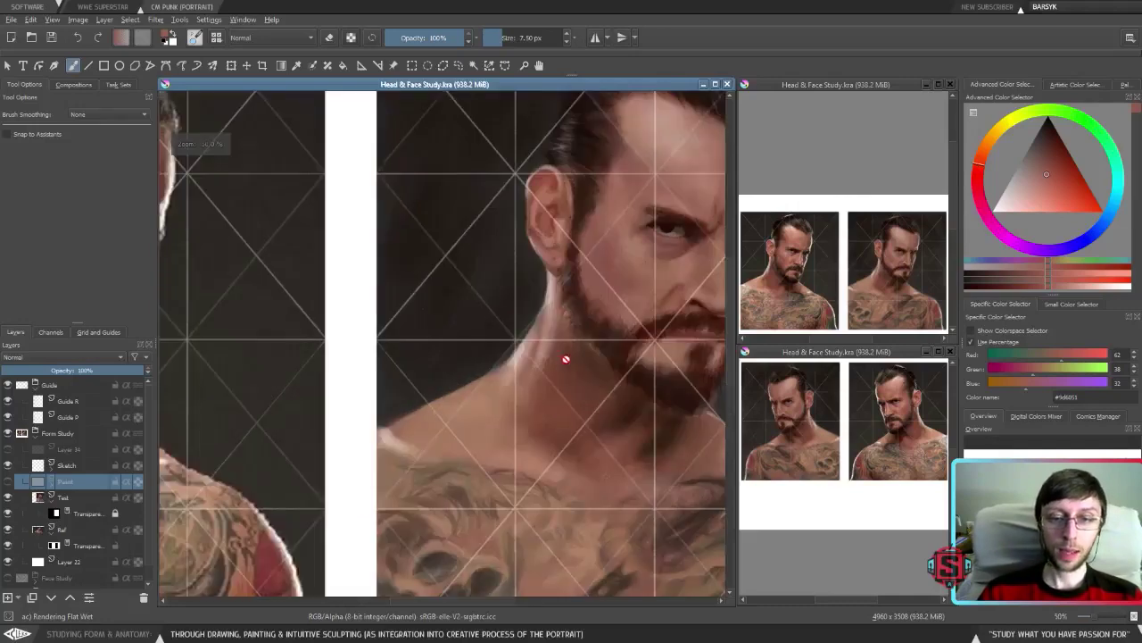
left_click_drag(566, 357, 500, 382)
scroll(596, 320, "down", 3)
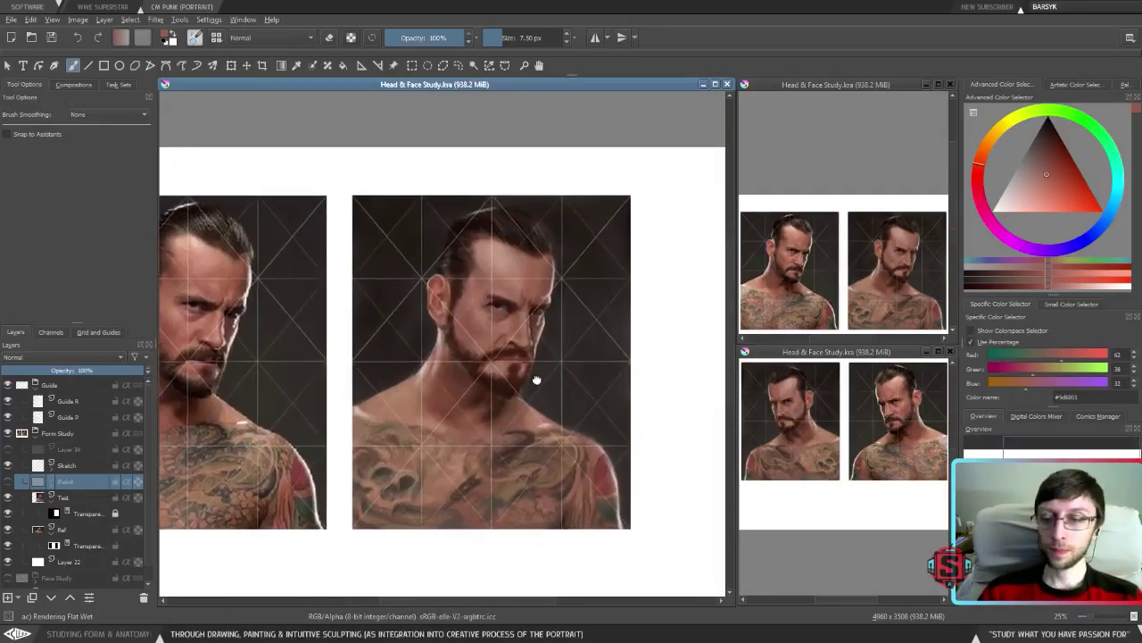
left_click(824, 84)
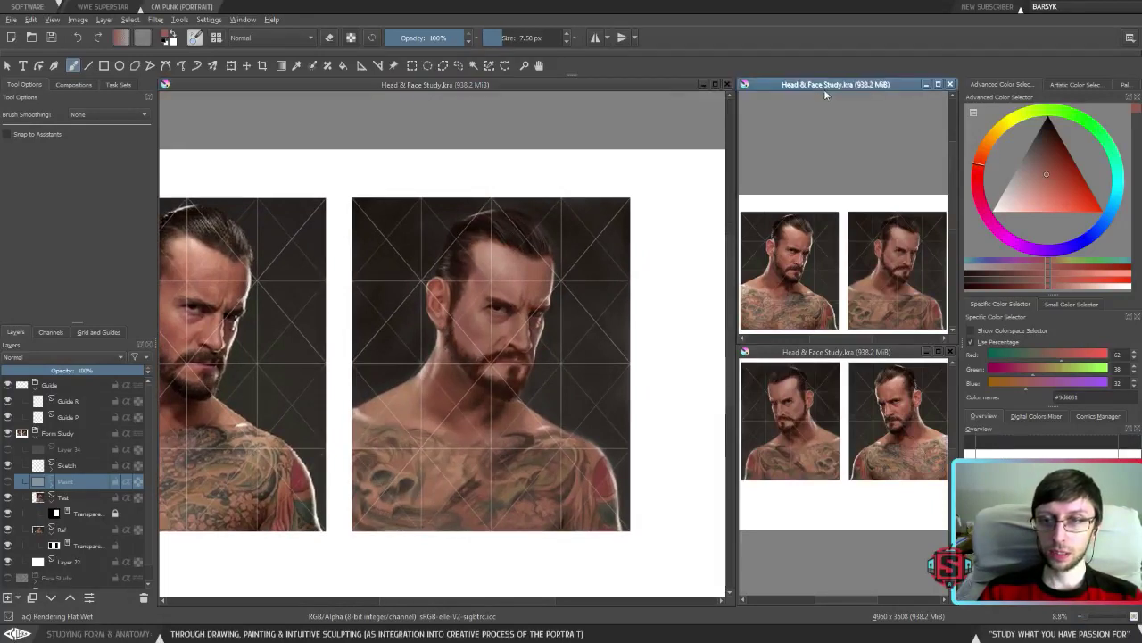
Toggle soft proofing in the upper preview and briefly hide then show the guide grid.
left_click(52, 20)
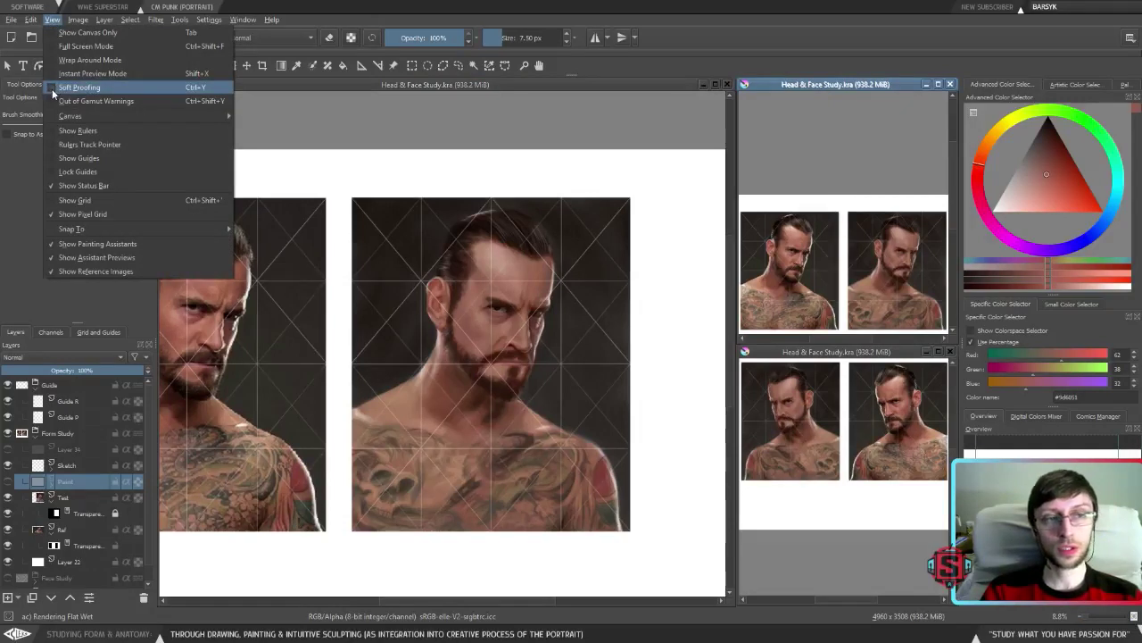
left_click(50, 87)
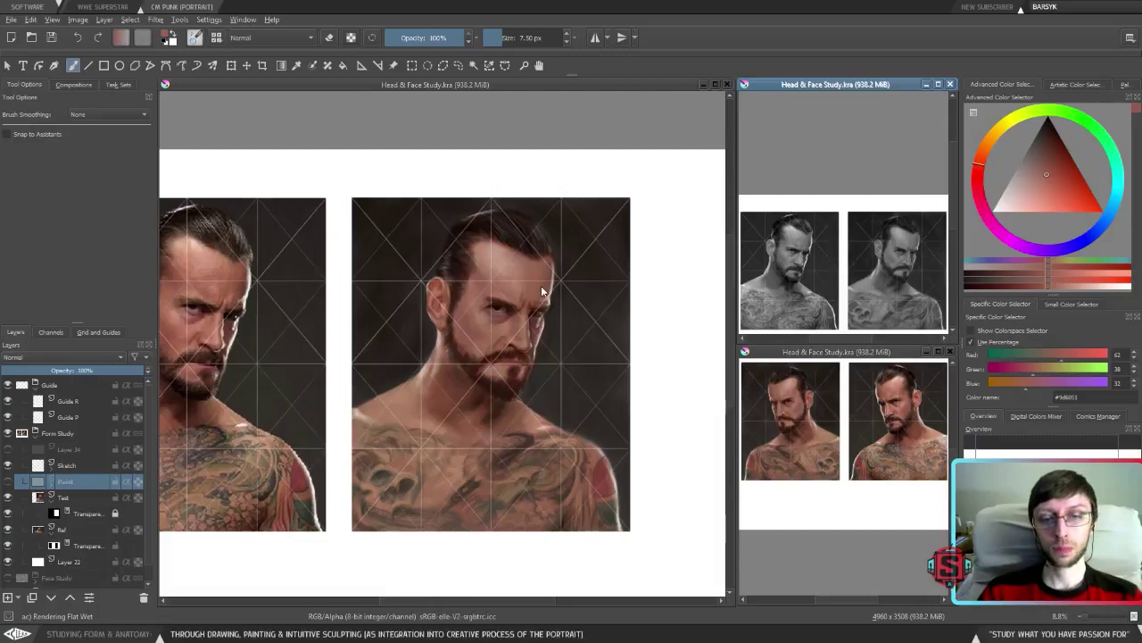
left_click(8, 385)
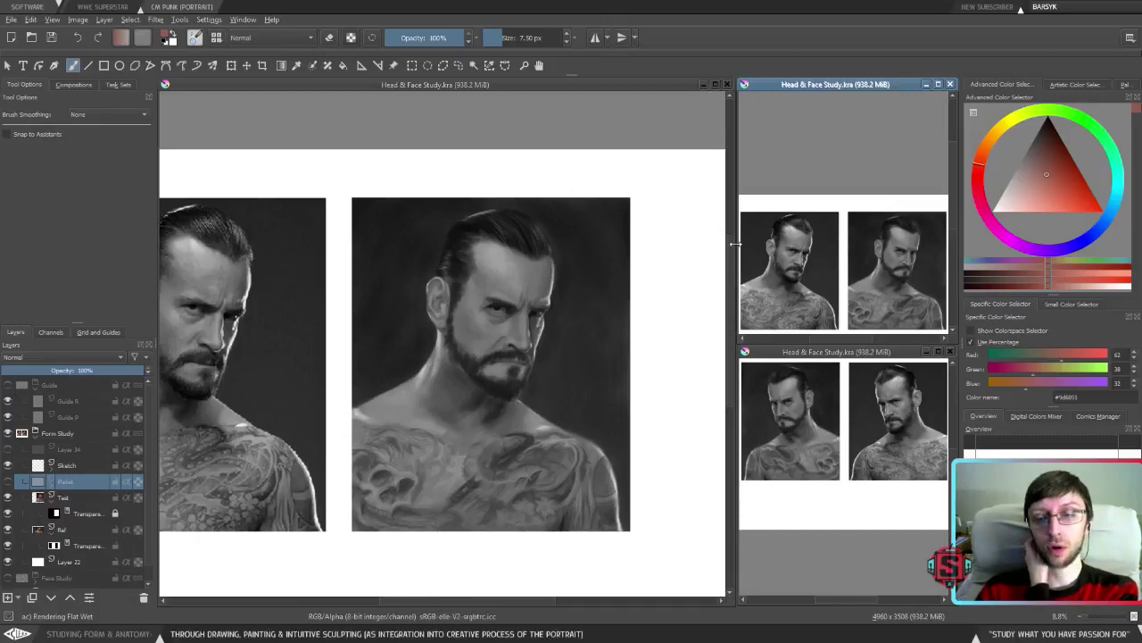
left_click(8, 385)
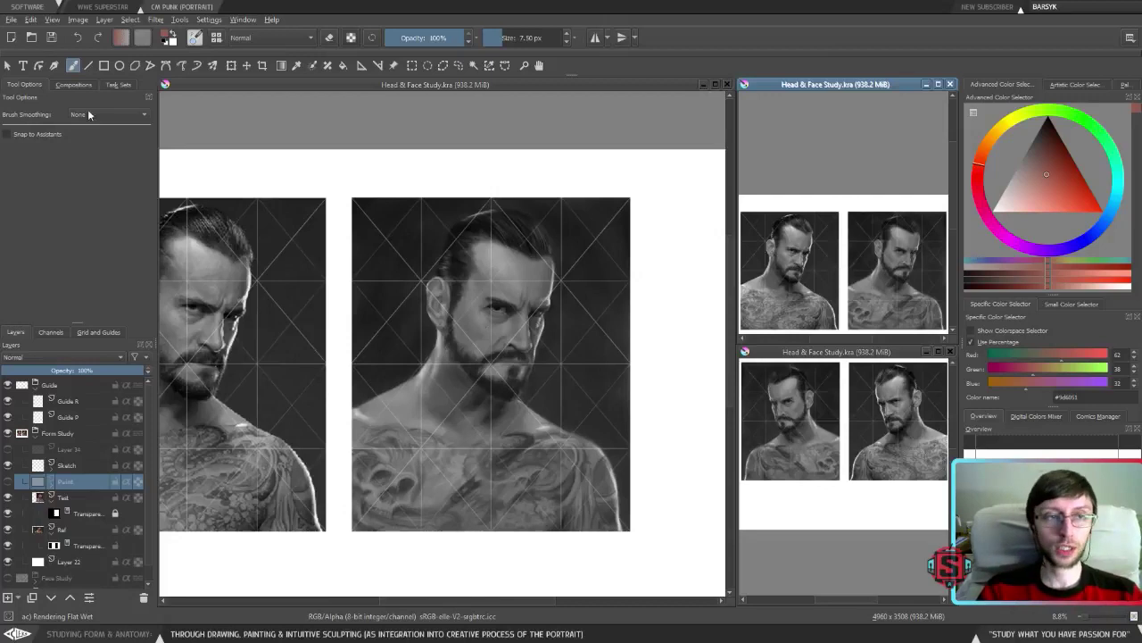
left_click(32, 20)
left_click(32, 20)
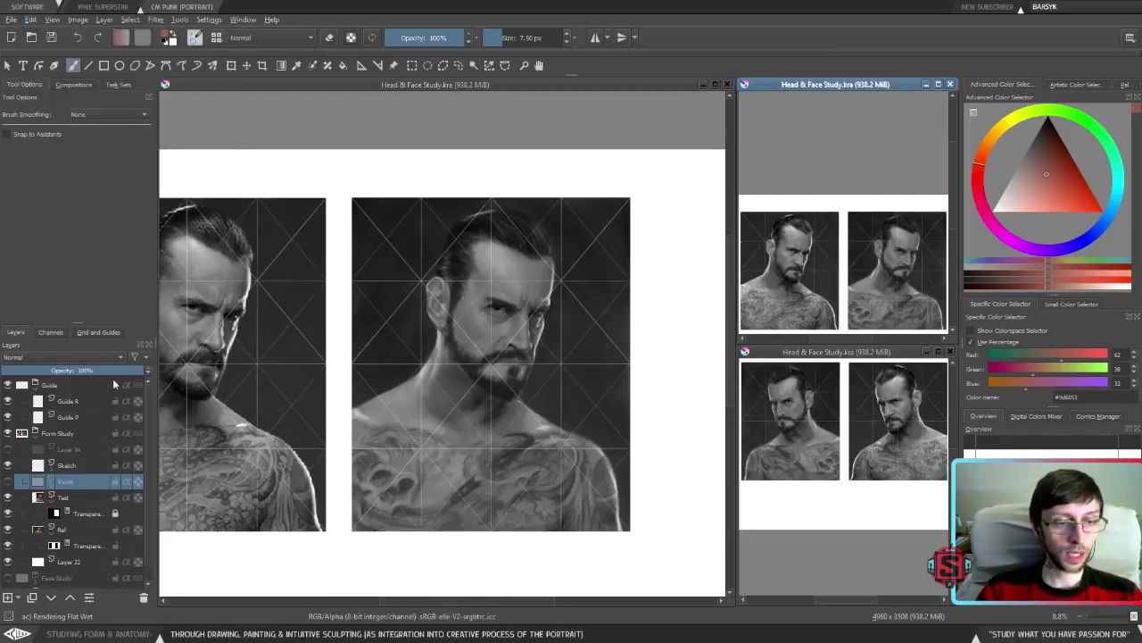
Activate the main canvas view and recentre both portraits in it.
left_click(563, 157)
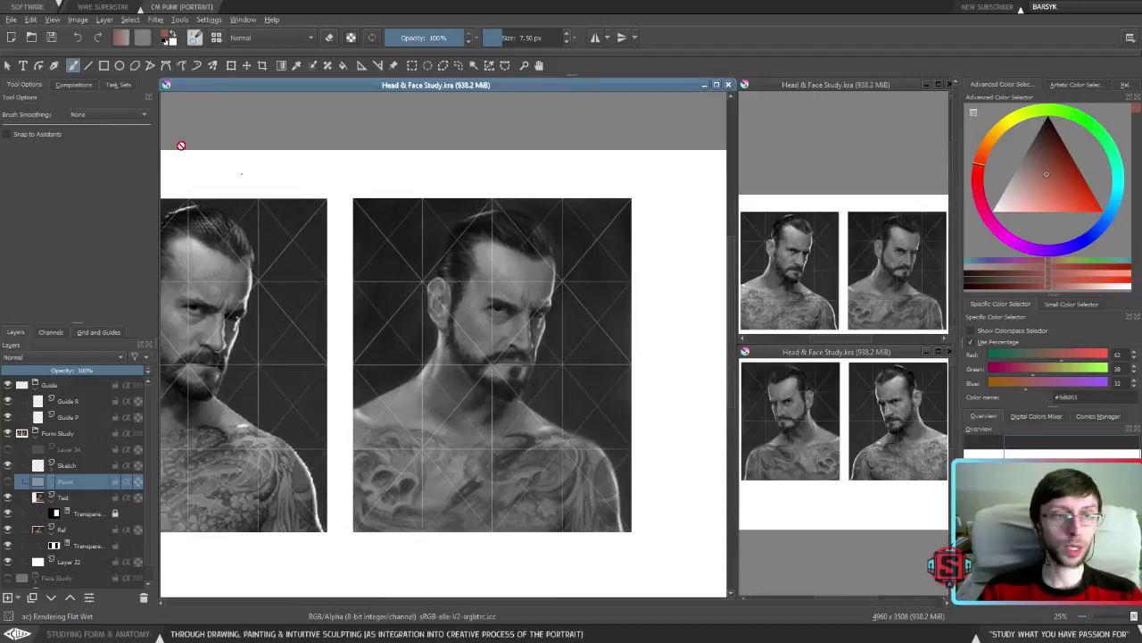
left_click(47, 19)
left_click(47, 19)
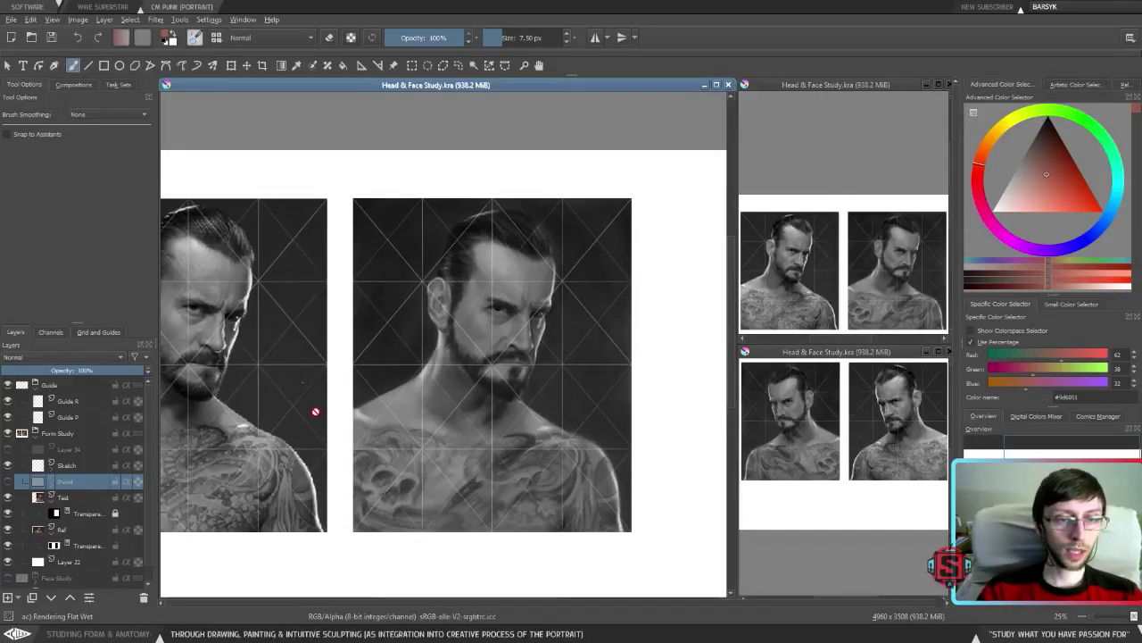
scroll(556, 286, "up", 2)
scroll(502, 309, "down", 3)
scroll(562, 360, "up", 3)
left_click_drag(562, 360, 587, 358)
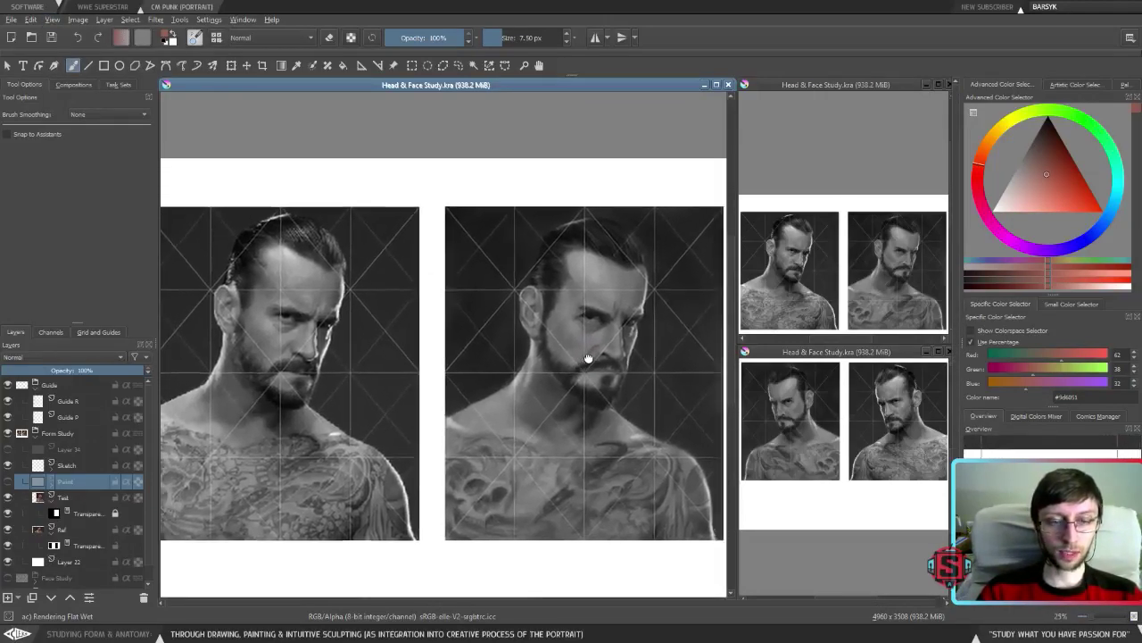
Toggle Soft Proofing for the main view from the View menu.
left_click(30, 19)
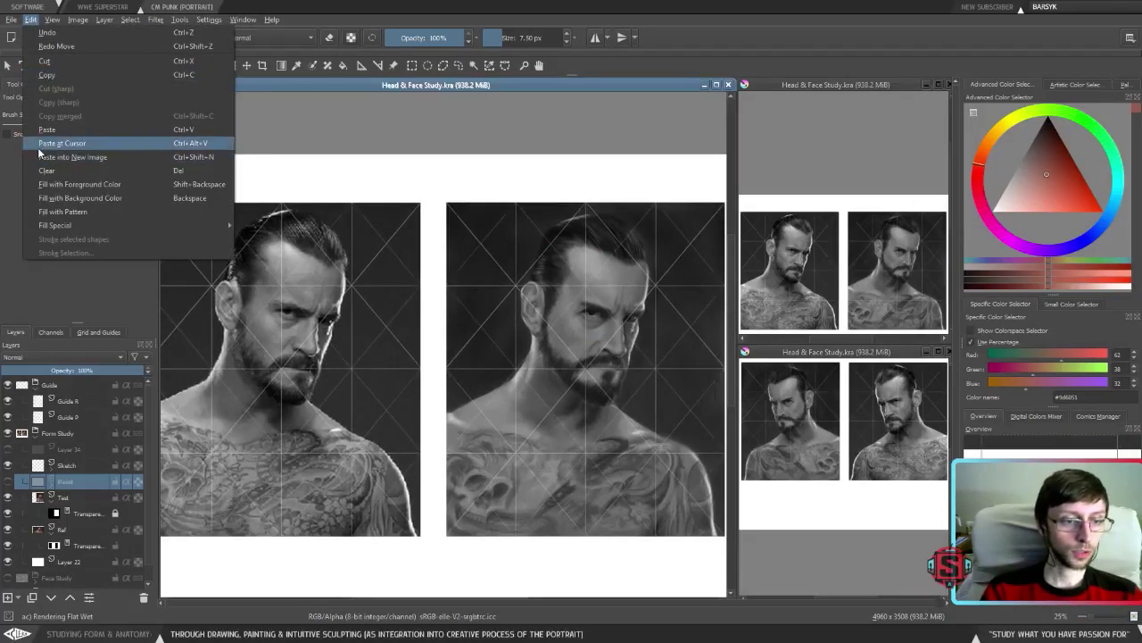
mouse_move(53, 20)
left_click(54, 86)
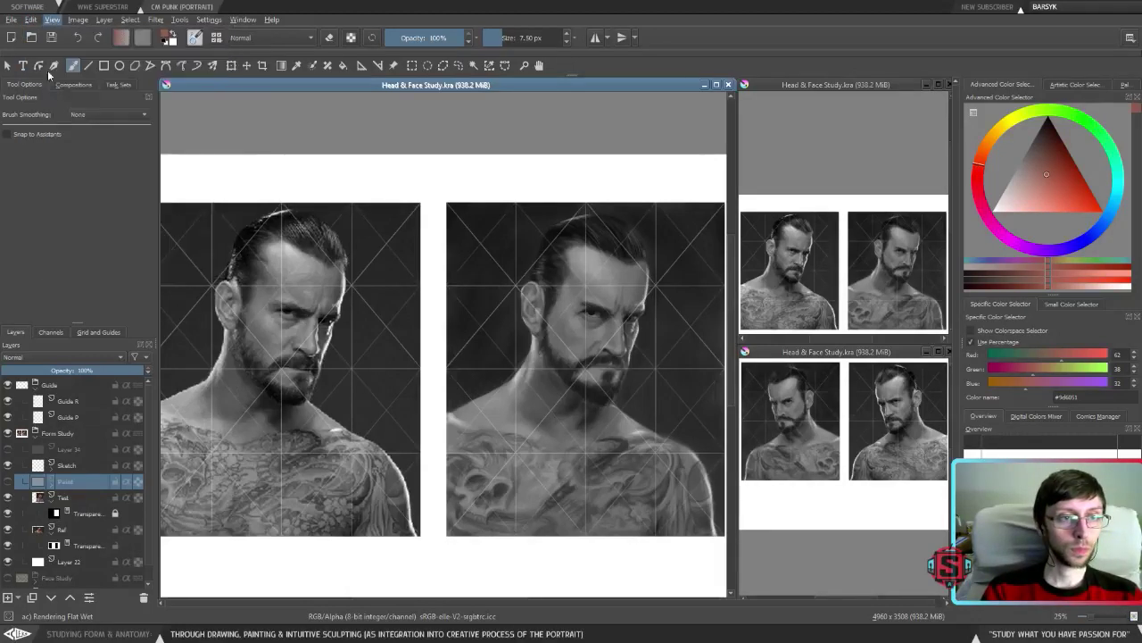
left_click(52, 20)
Turn soft proofing off in the main and lower-right views, then toggle the main view's horizontal mirroring.
left_click(56, 88)
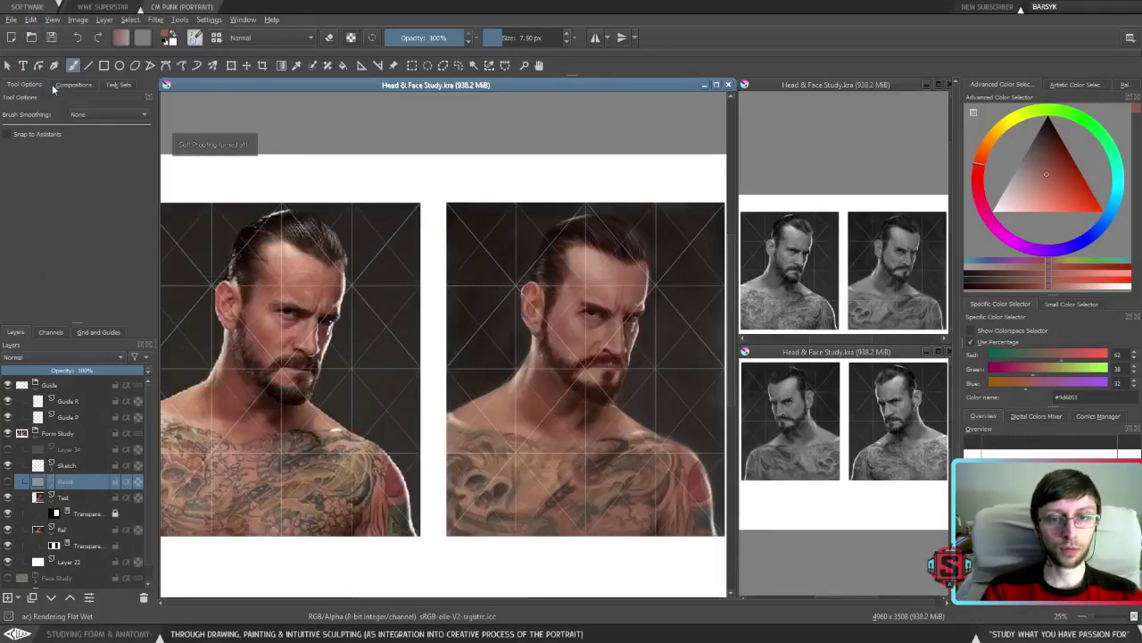
left_click(819, 356)
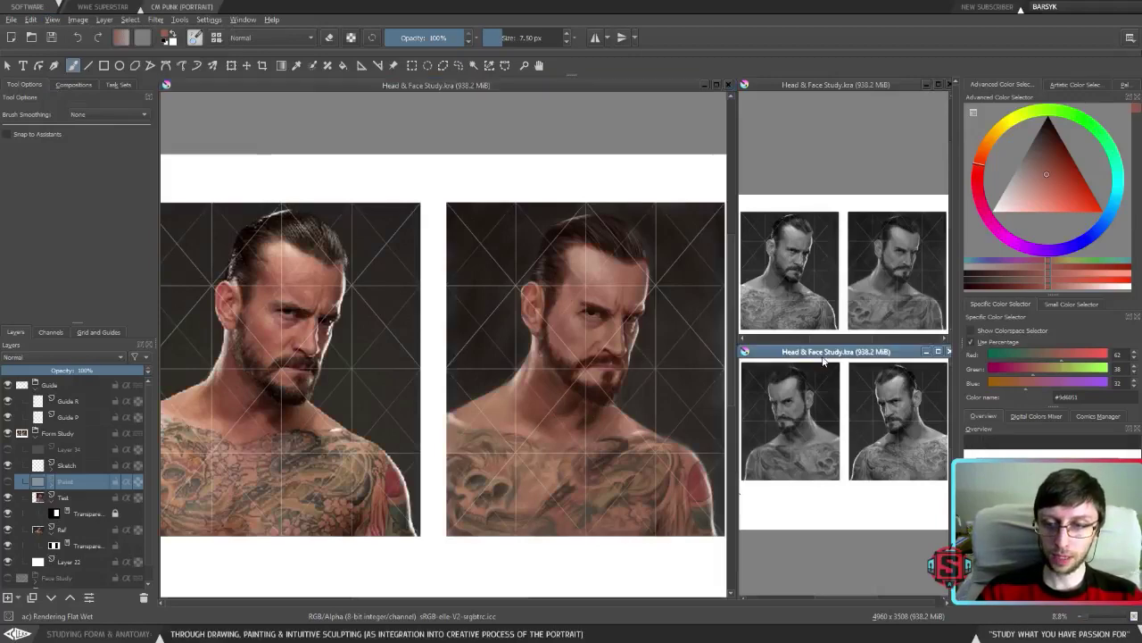
left_click(52, 20)
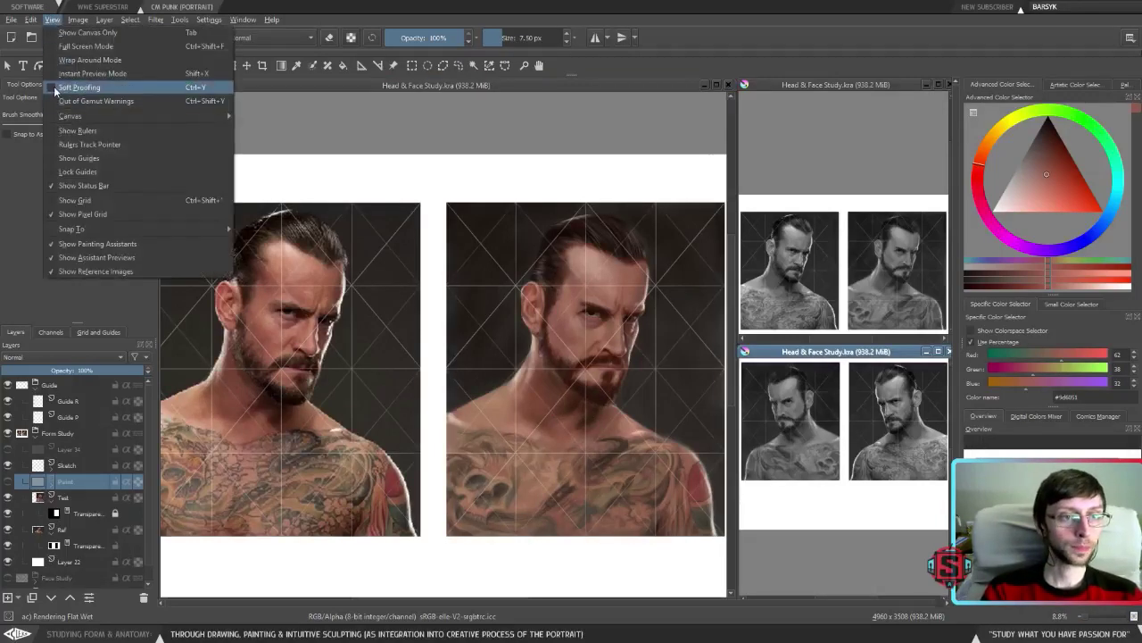
left_click(54, 90)
left_click(51, 20)
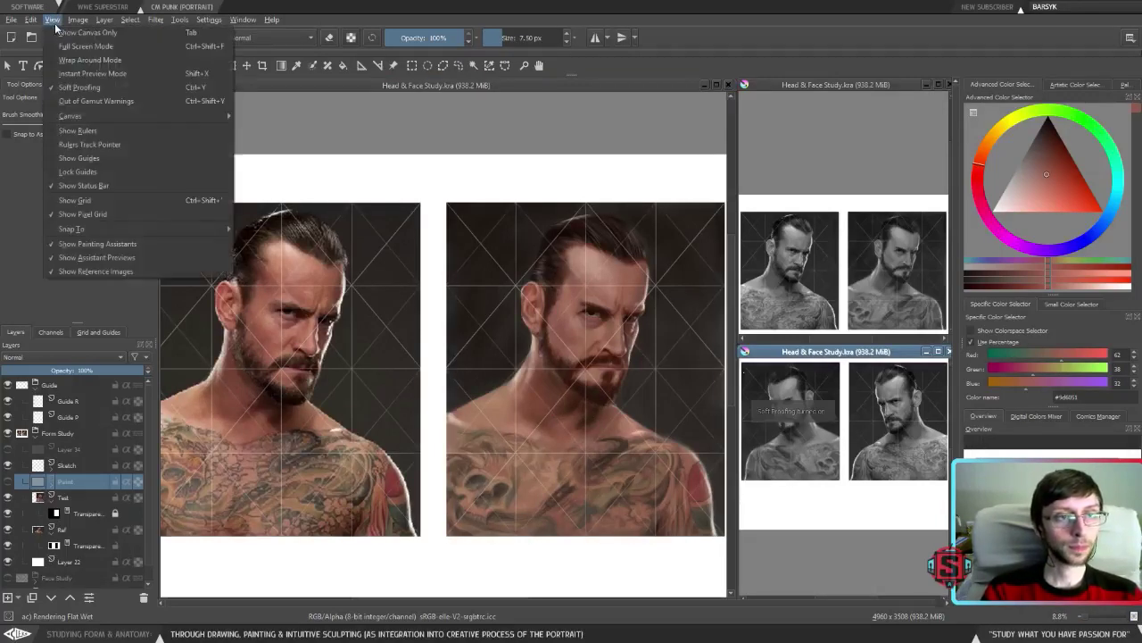
left_click(50, 87)
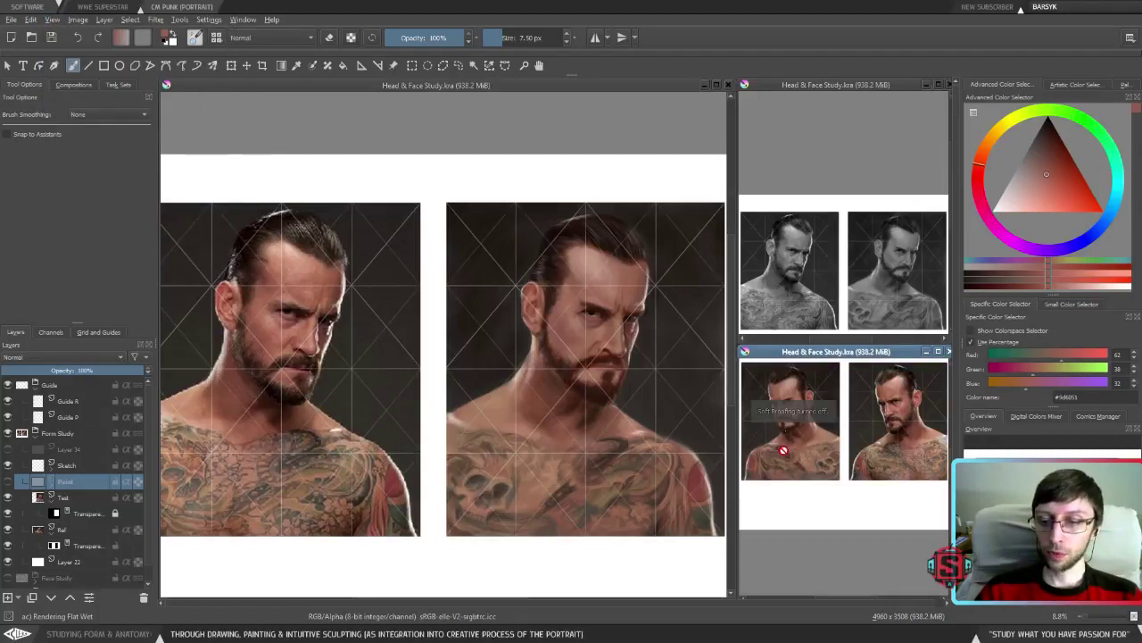
left_click(452, 87)
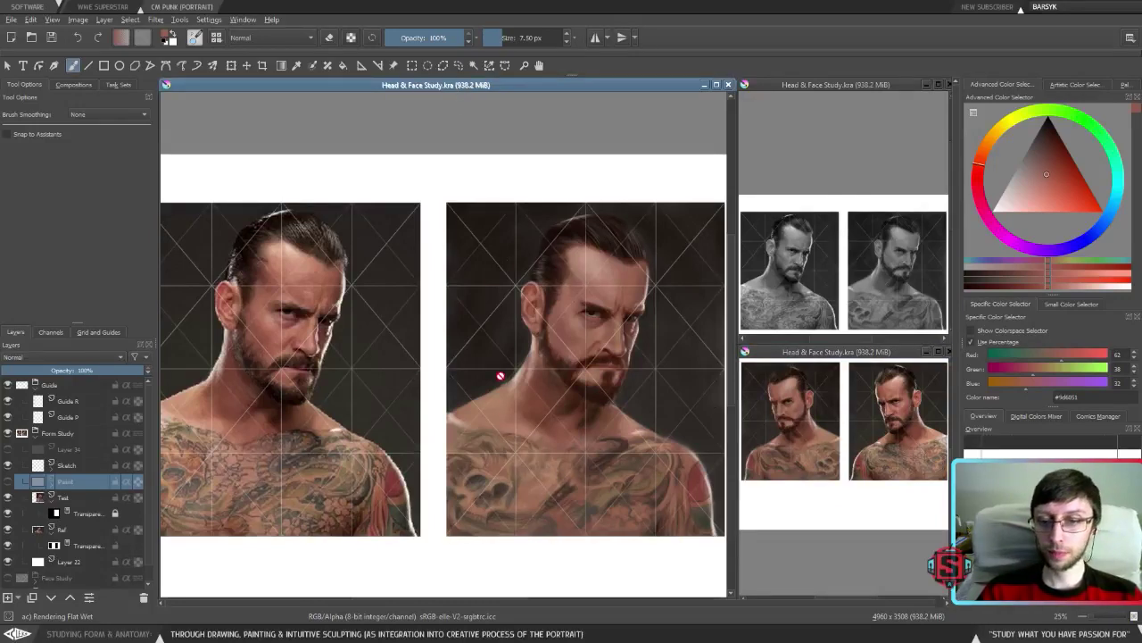
key("m")
key("m")
key("m")
key("m")
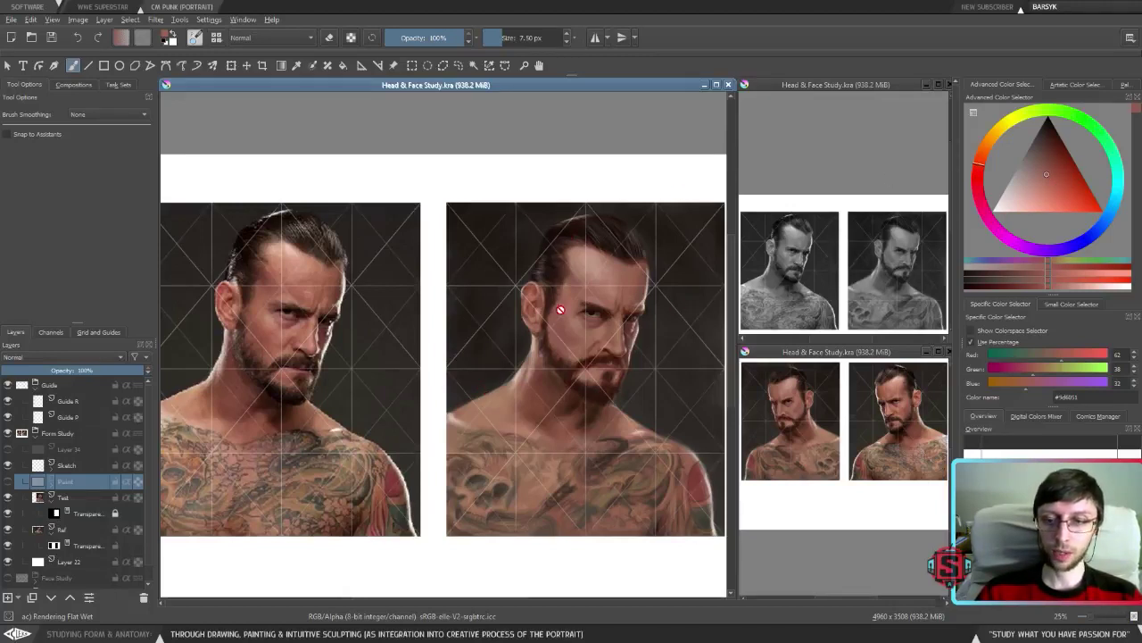
left_click(66, 453)
left_click(8, 449)
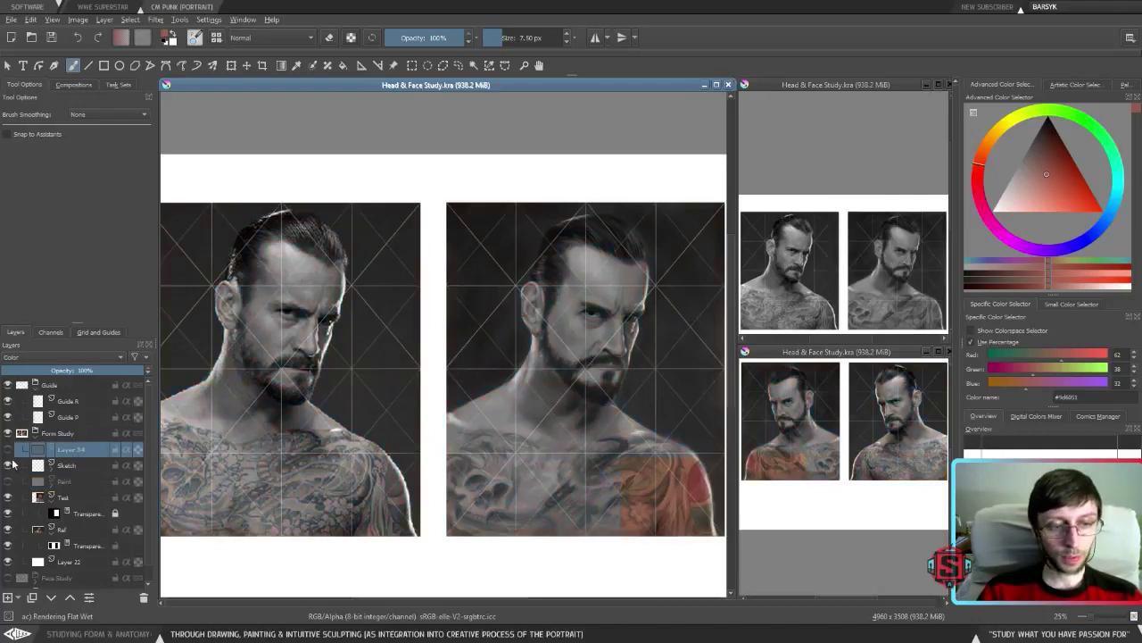
left_click(69, 466)
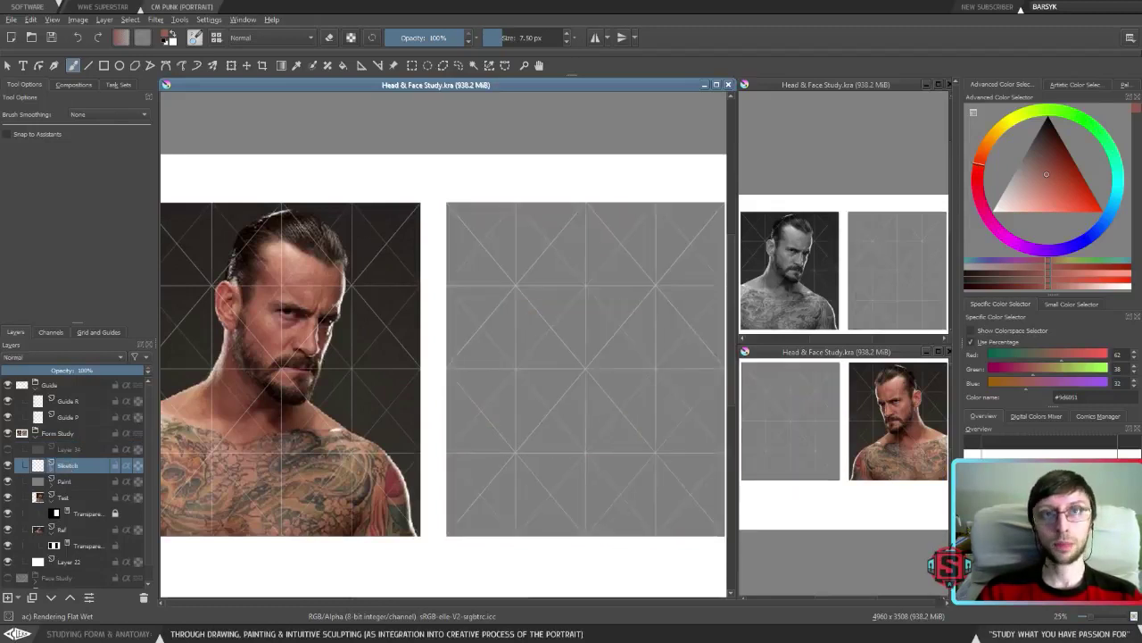
left_click(9, 482)
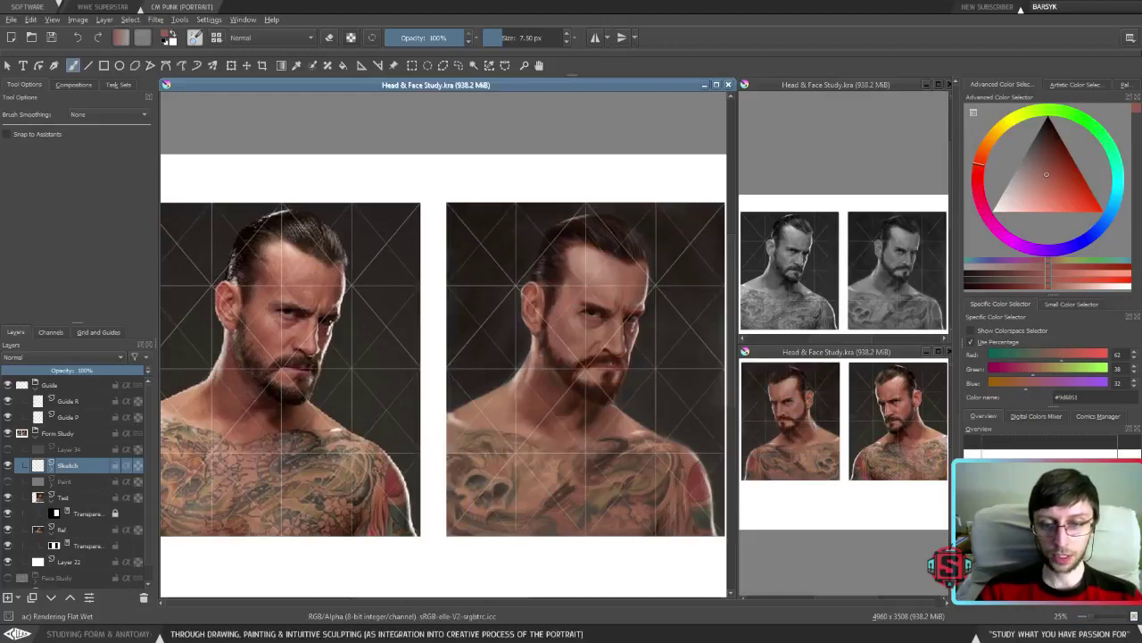
key("plus")
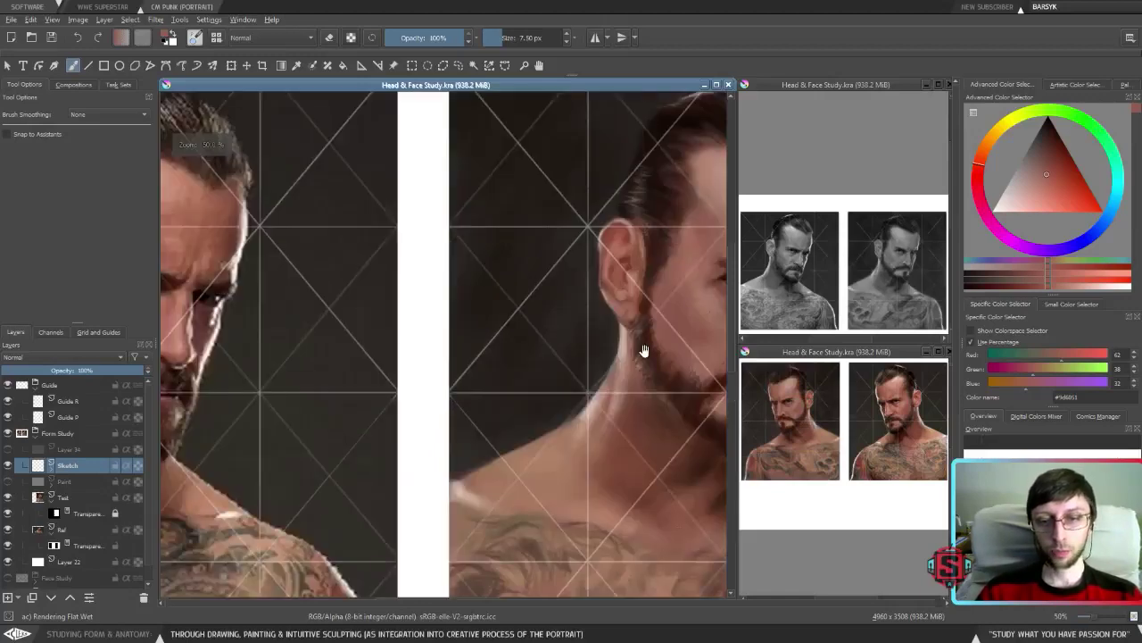
left_click_drag(642, 350, 477, 416)
left_click_drag(477, 375, 489, 360)
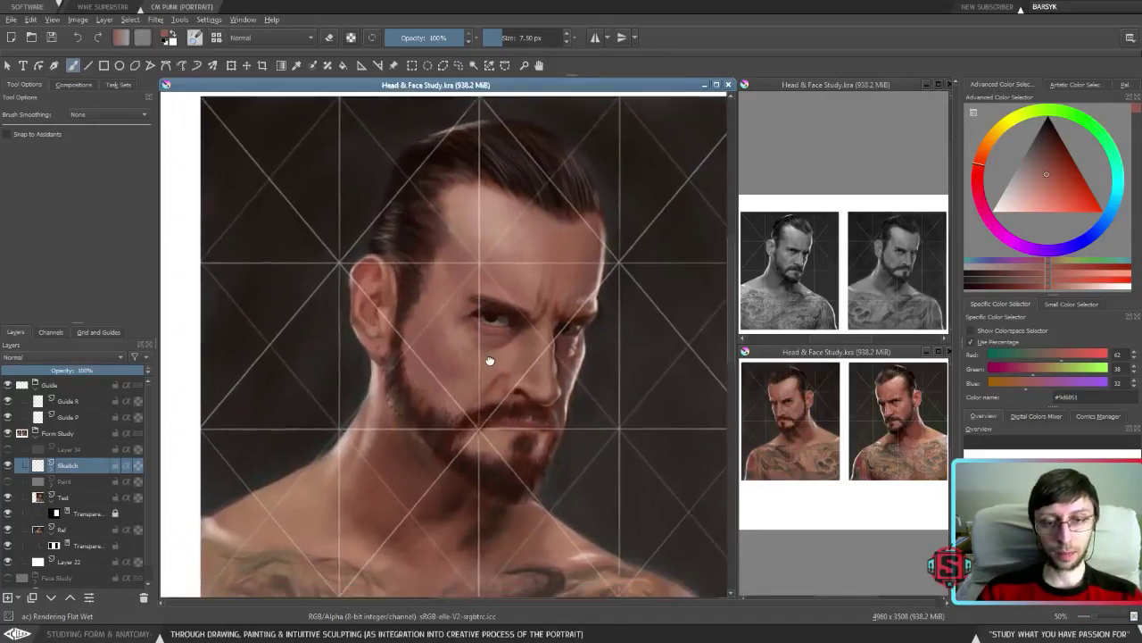
key("plus")
key("plus")
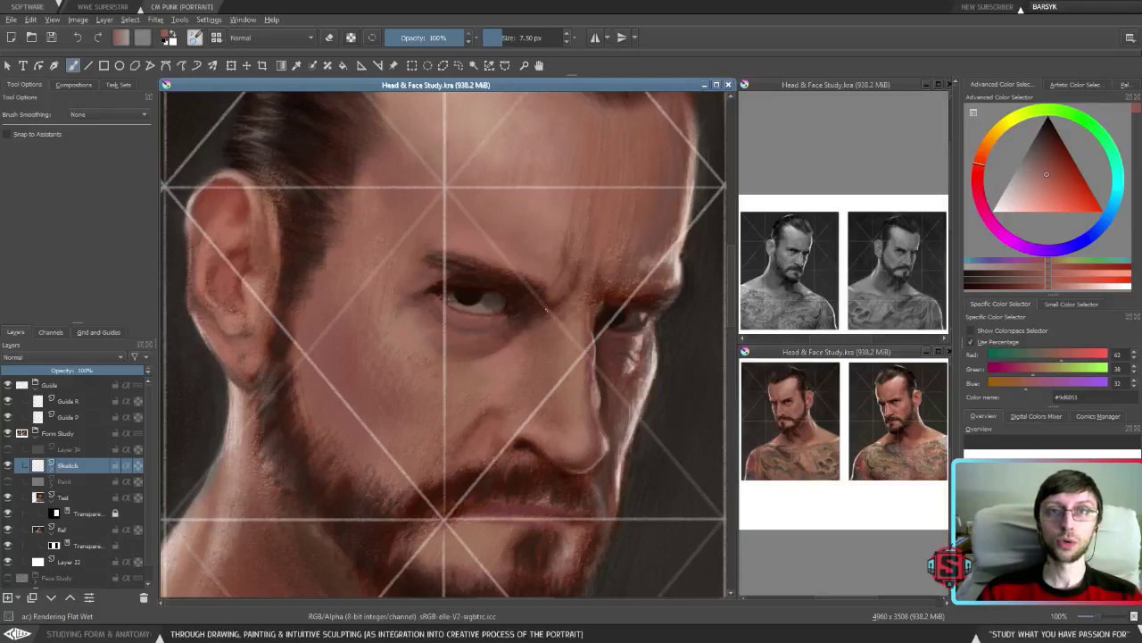
left_click_drag(516, 422, 534, 364)
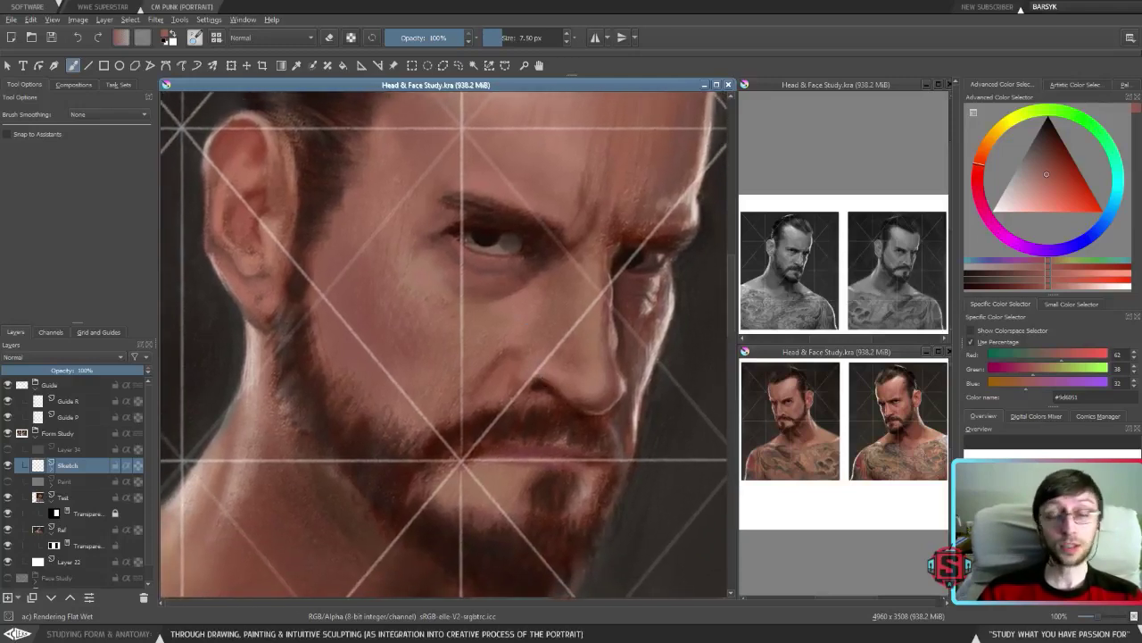
left_click_drag(535, 268, 526, 301)
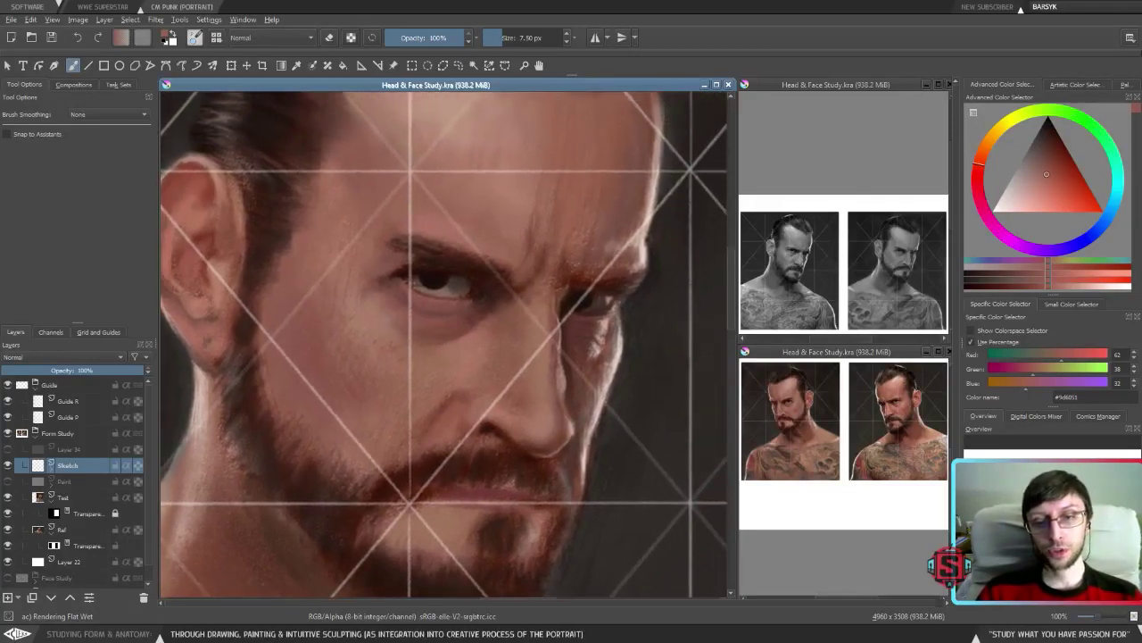
scroll(550, 306, "down", 2)
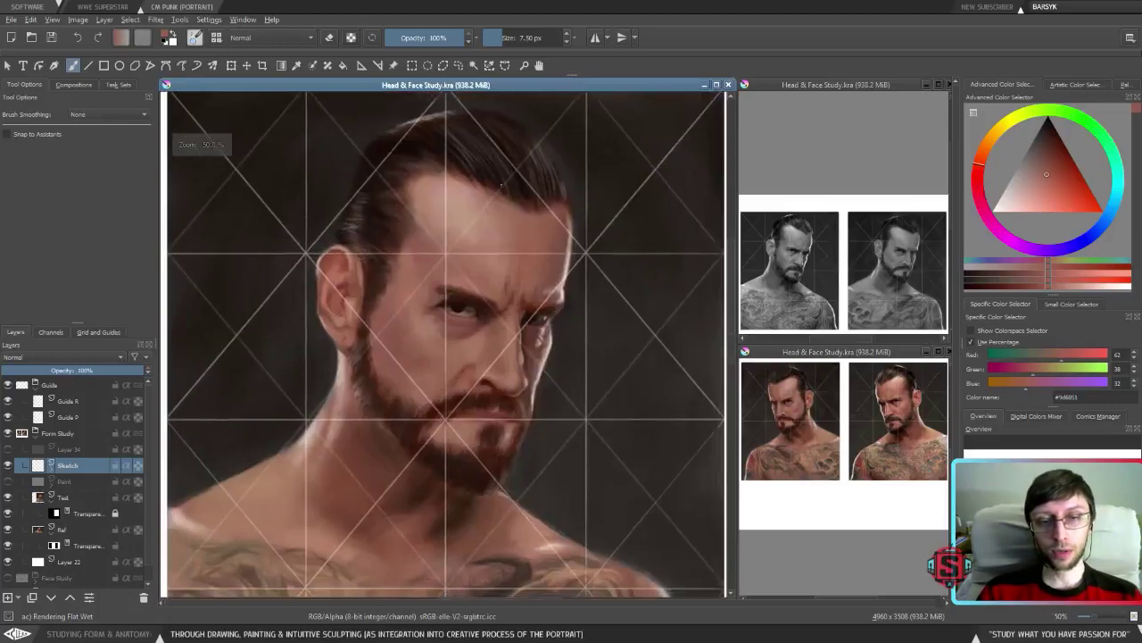
left_click_drag(488, 416, 503, 426)
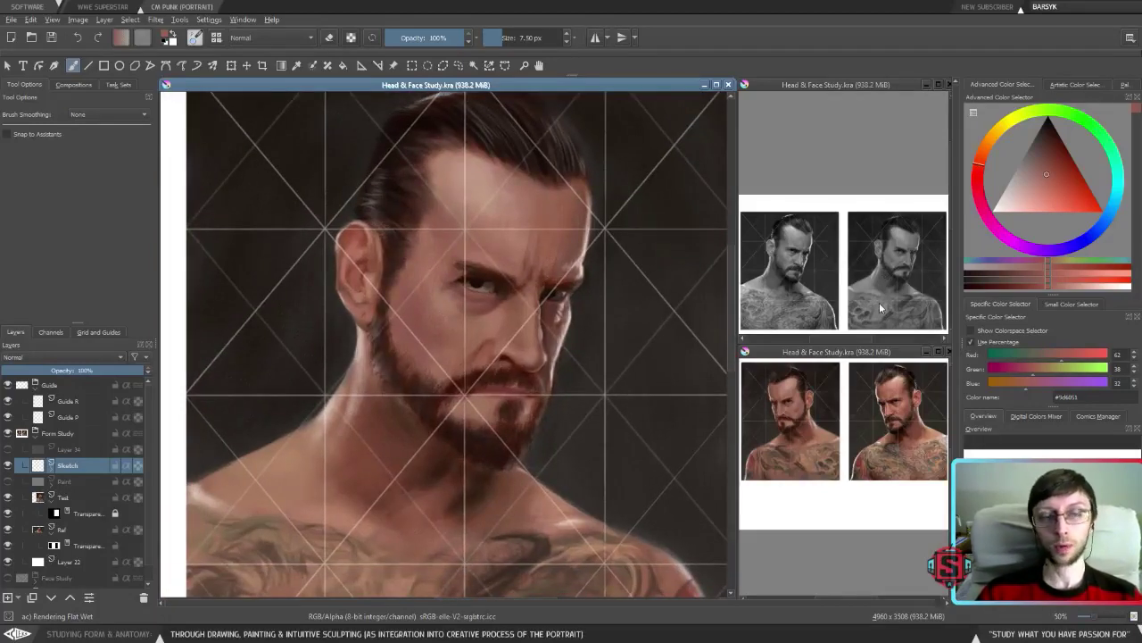
key("minus")
left_click_drag(450, 398, 492, 387)
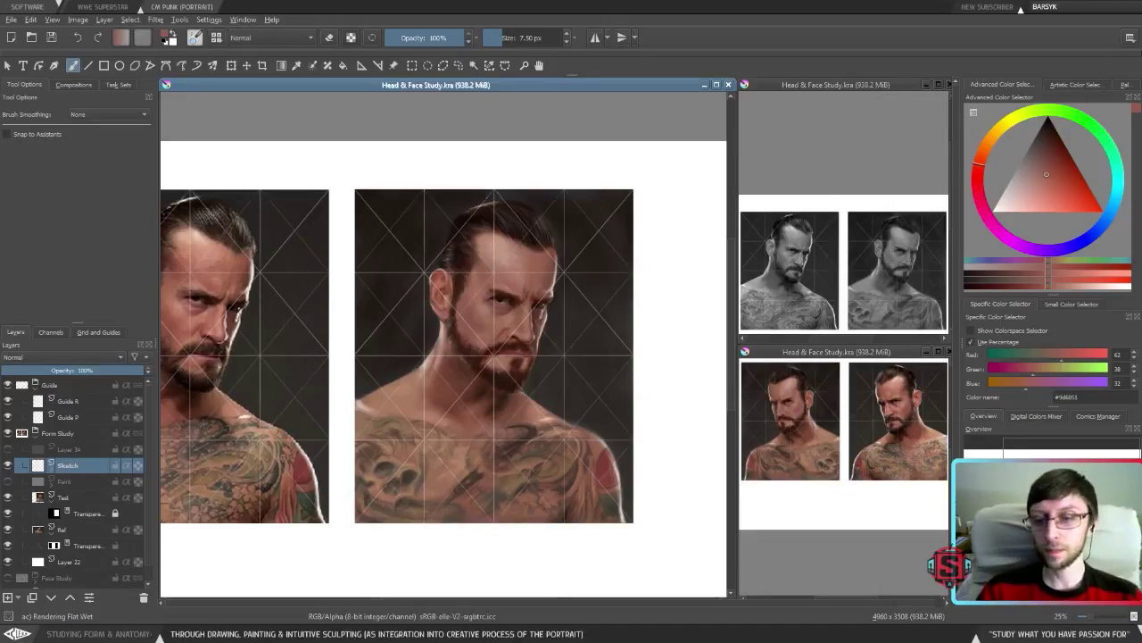
Recentre the two portraits and hide the Guide group's grid lines with its eye icon.
scroll(497, 339, "down", 2)
scroll(497, 339, "up", 2)
left_click_drag(497, 339, 554, 324)
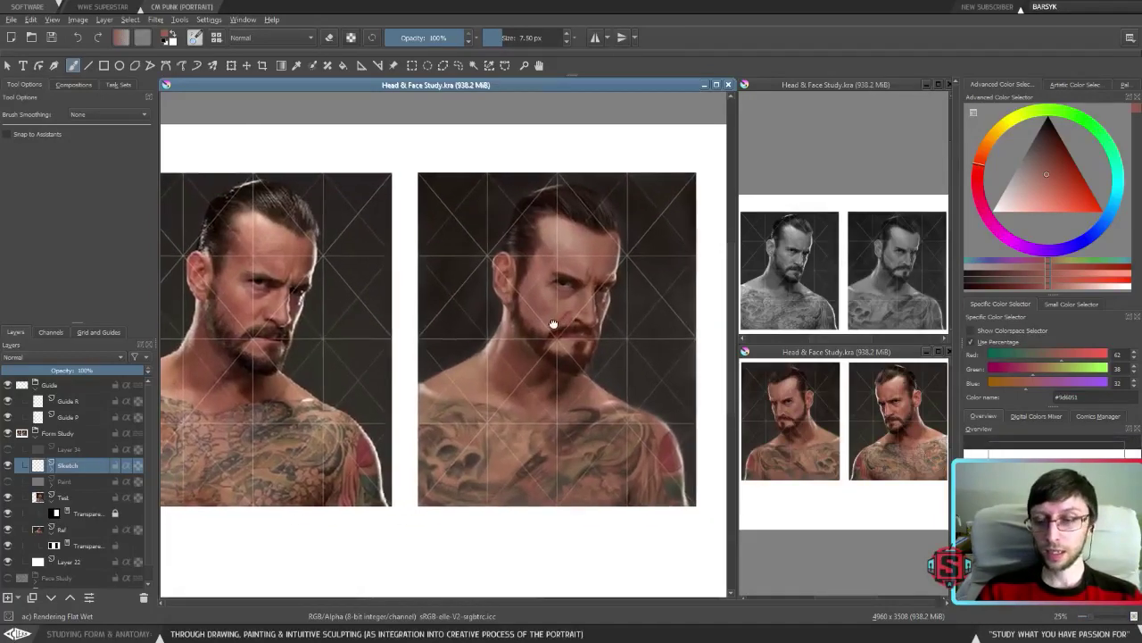
scroll(554, 324, "up", 1)
scroll(532, 384, "down", 1)
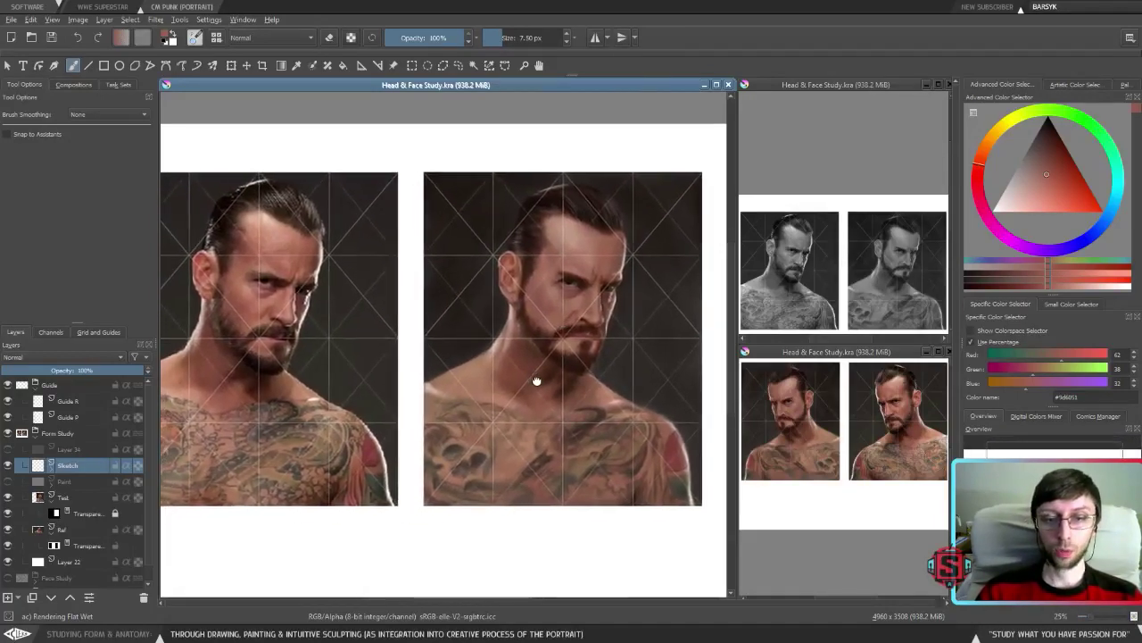
left_click_drag(536, 381, 534, 383)
scroll(548, 383, "up", 1)
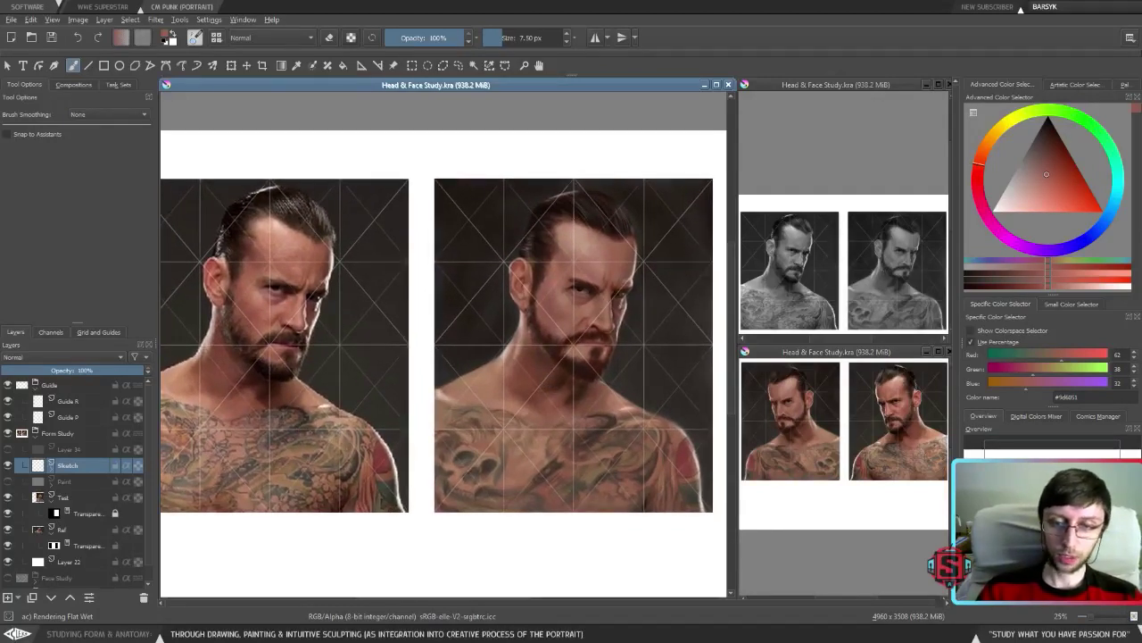
left_click_drag(581, 350, 565, 353)
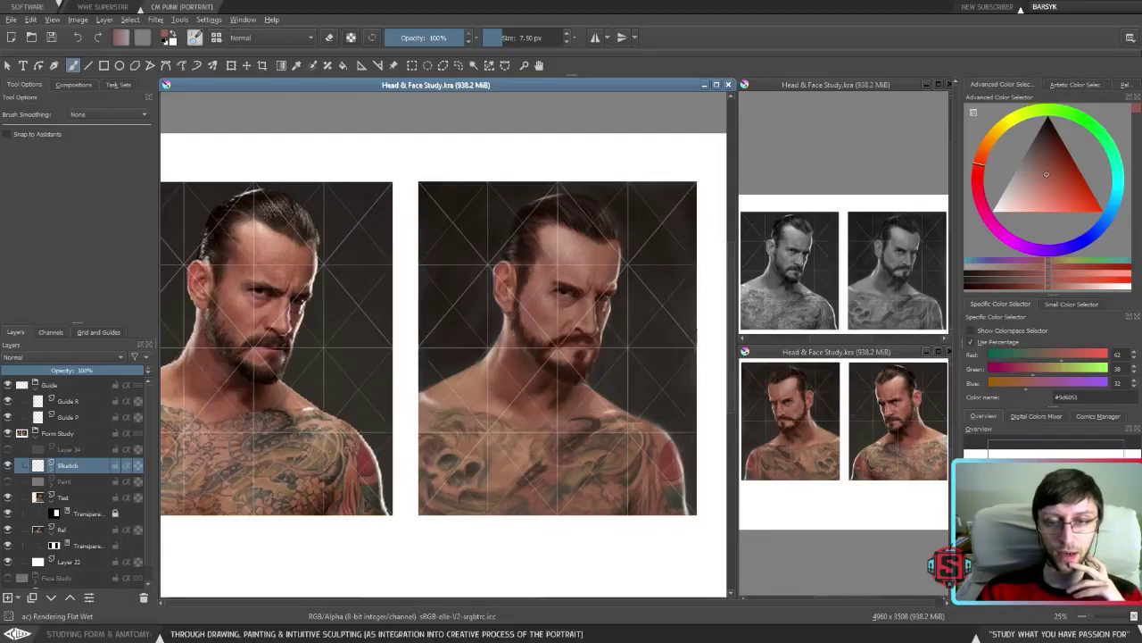
left_click(7, 385)
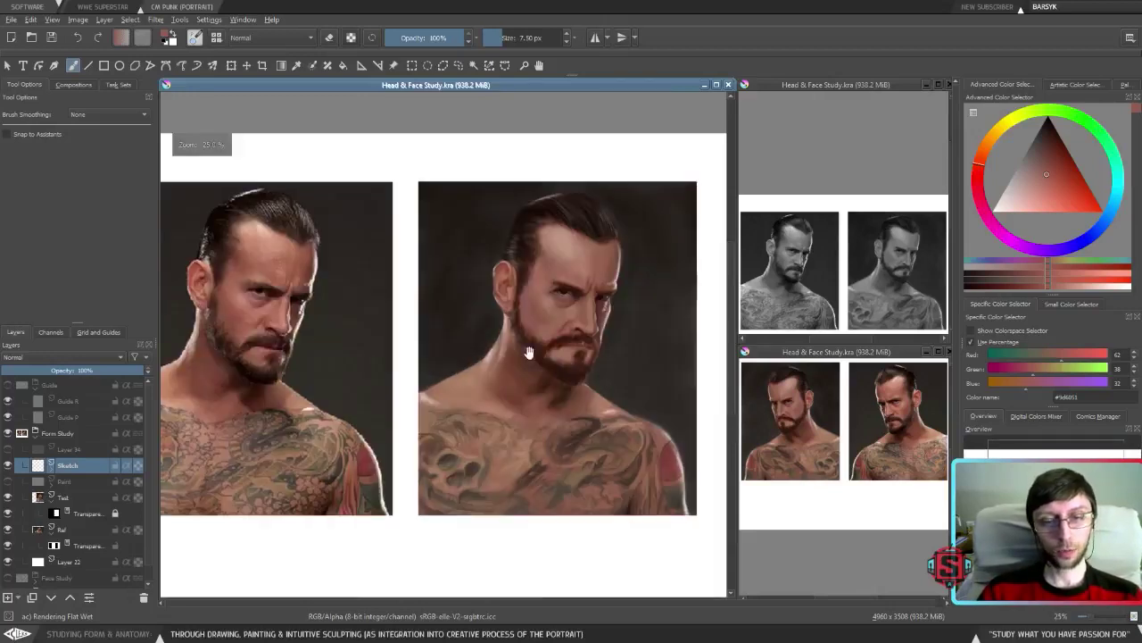
left_click_drag(503, 383, 601, 365)
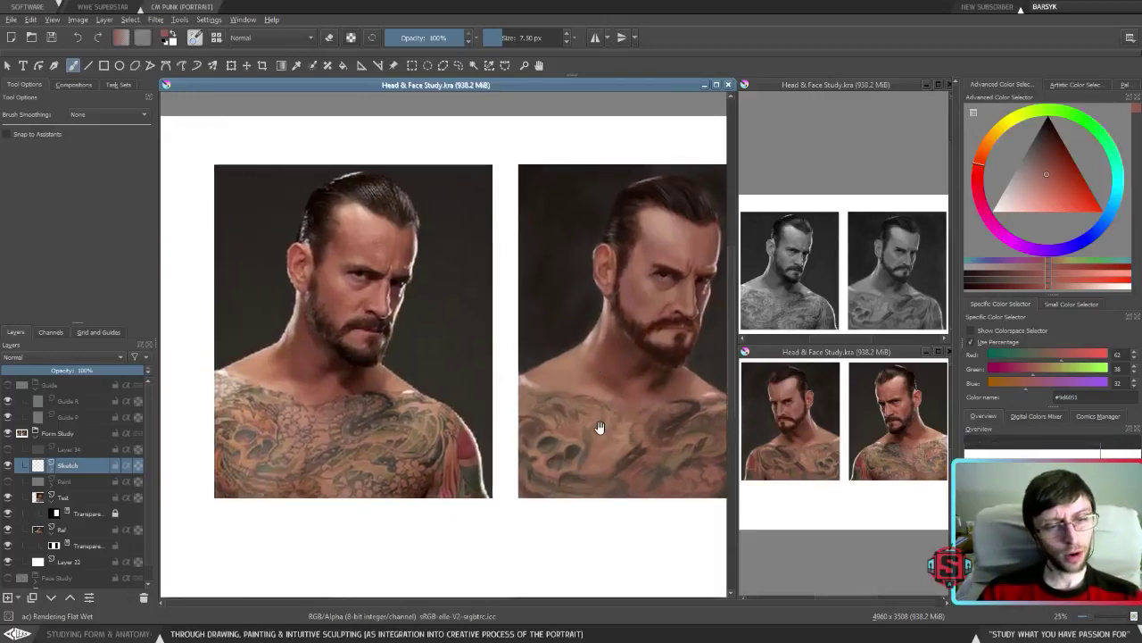
left_click_drag(600, 427, 560, 431)
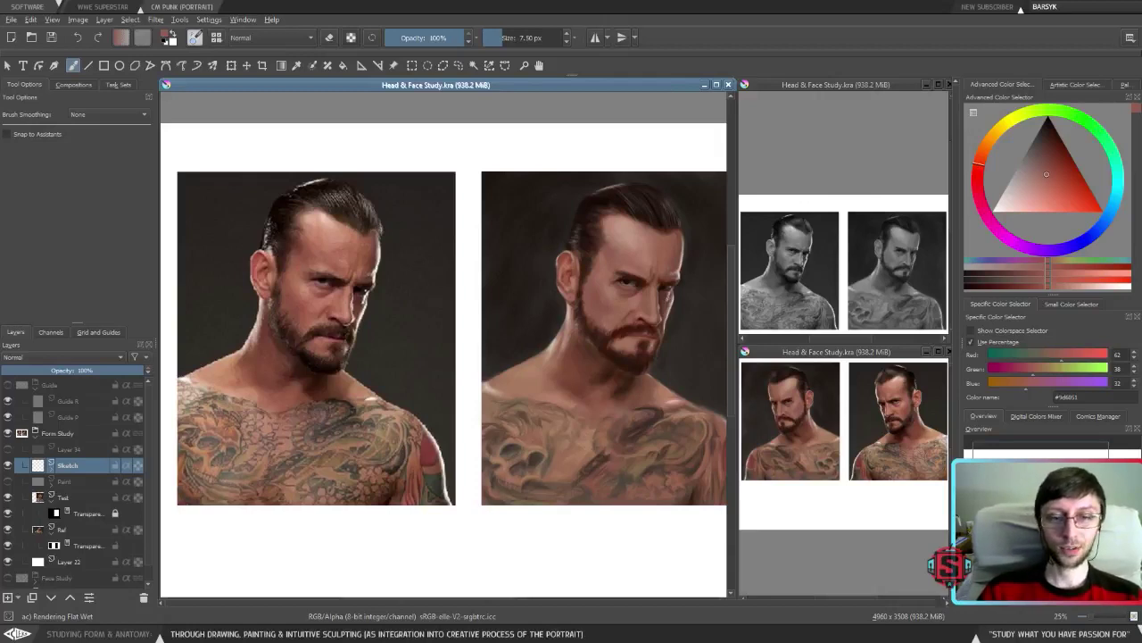
scroll(535, 361, "right", 2)
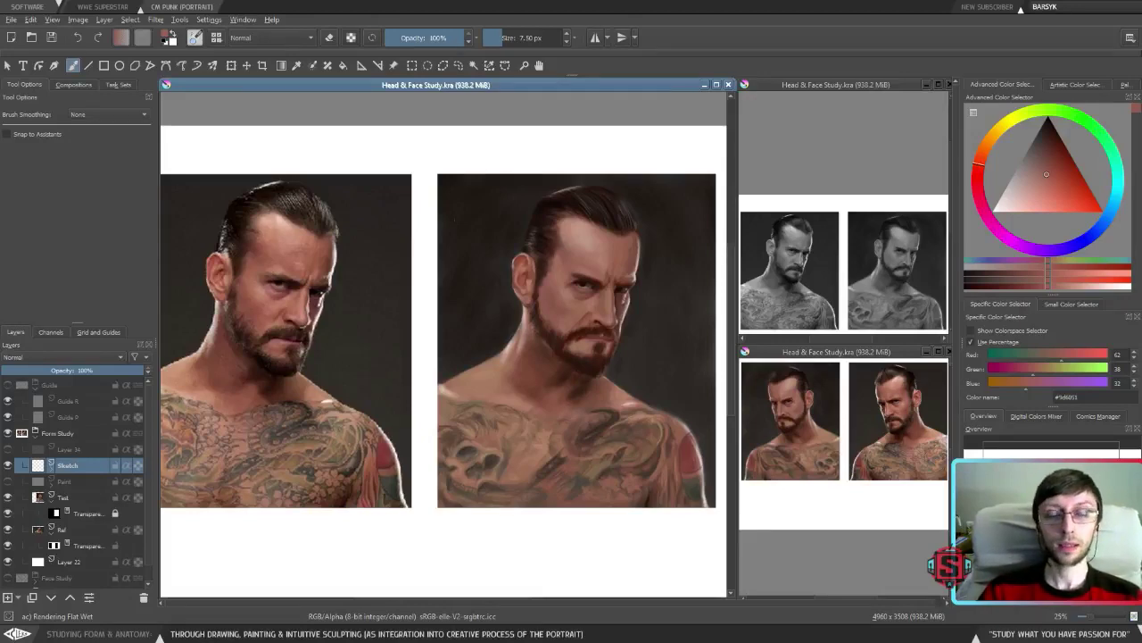
scroll(497, 365, "down", 2)
scroll(497, 365, "up", 3)
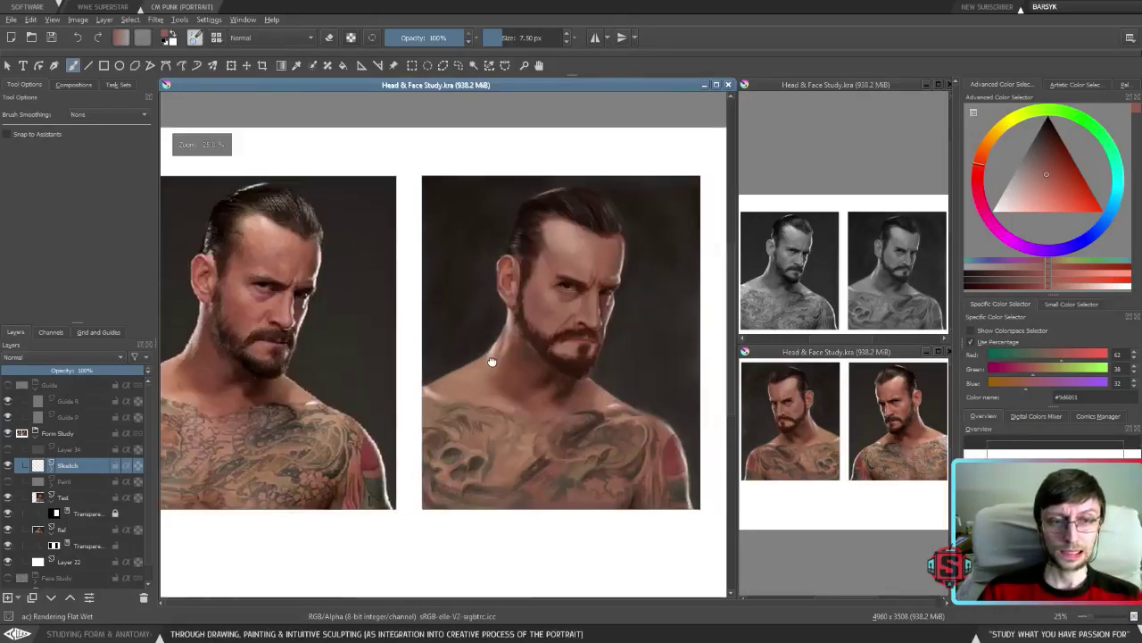
scroll(546, 332, "up", 1)
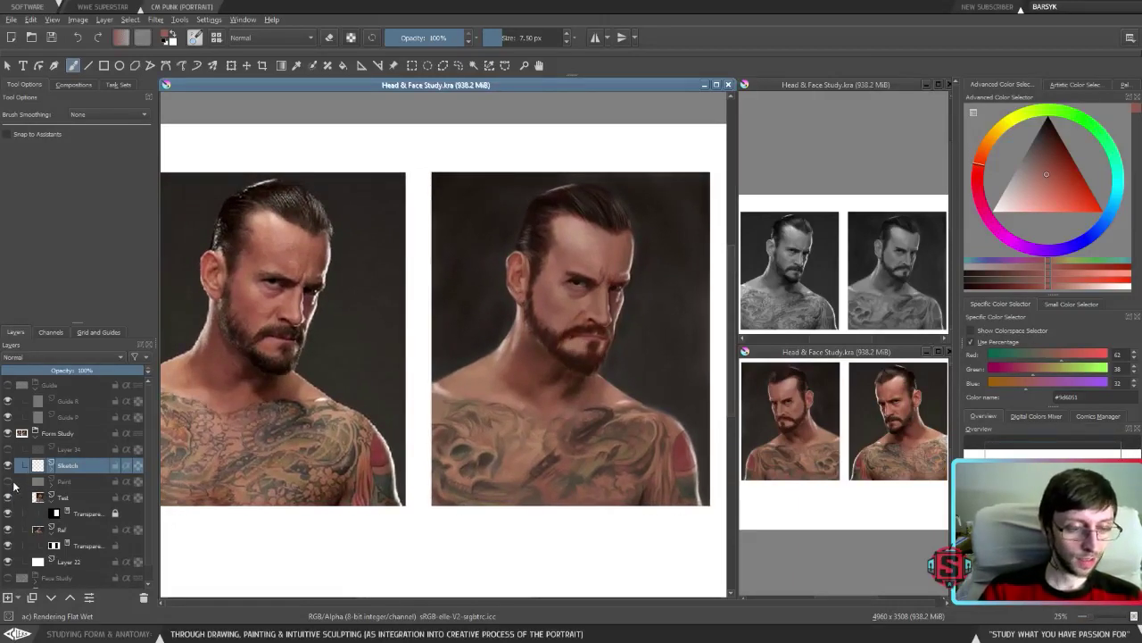
Hide and delete the Sketch layer.
left_click(8, 465)
left_click(8, 483)
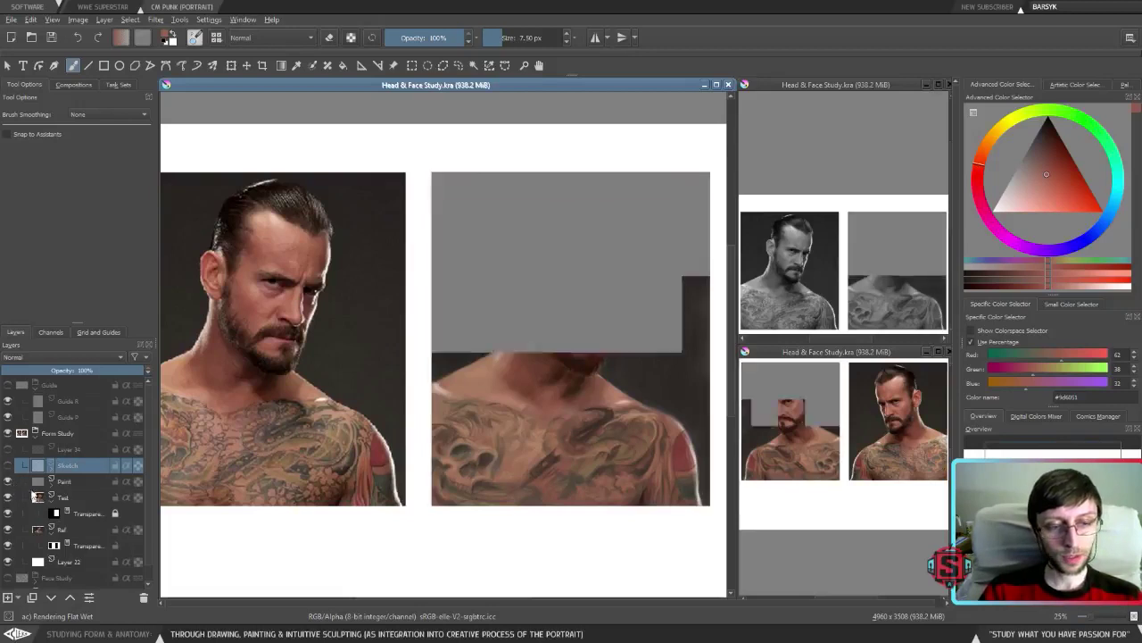
left_click(67, 451)
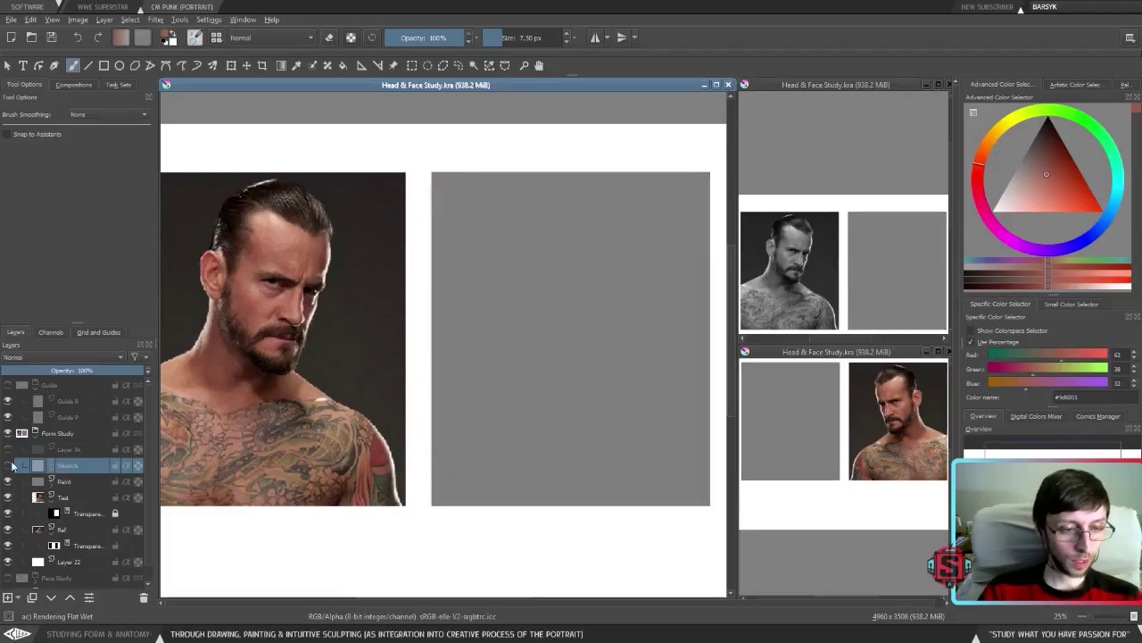
left_click(62, 466)
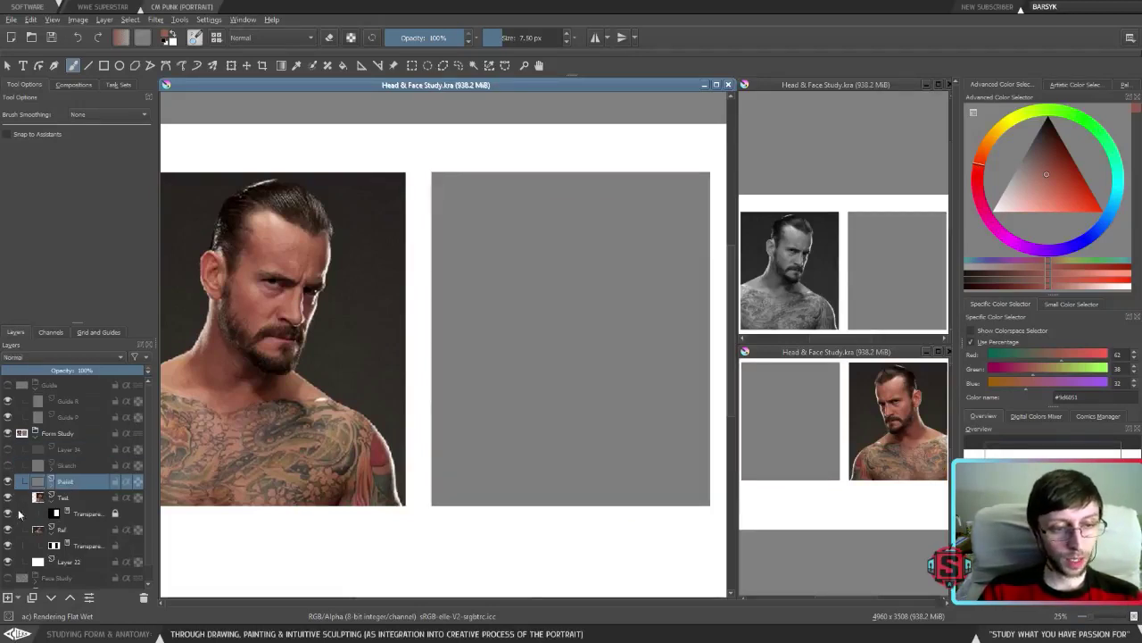
left_click(9, 465)
left_click(9, 465)
left_click(144, 597)
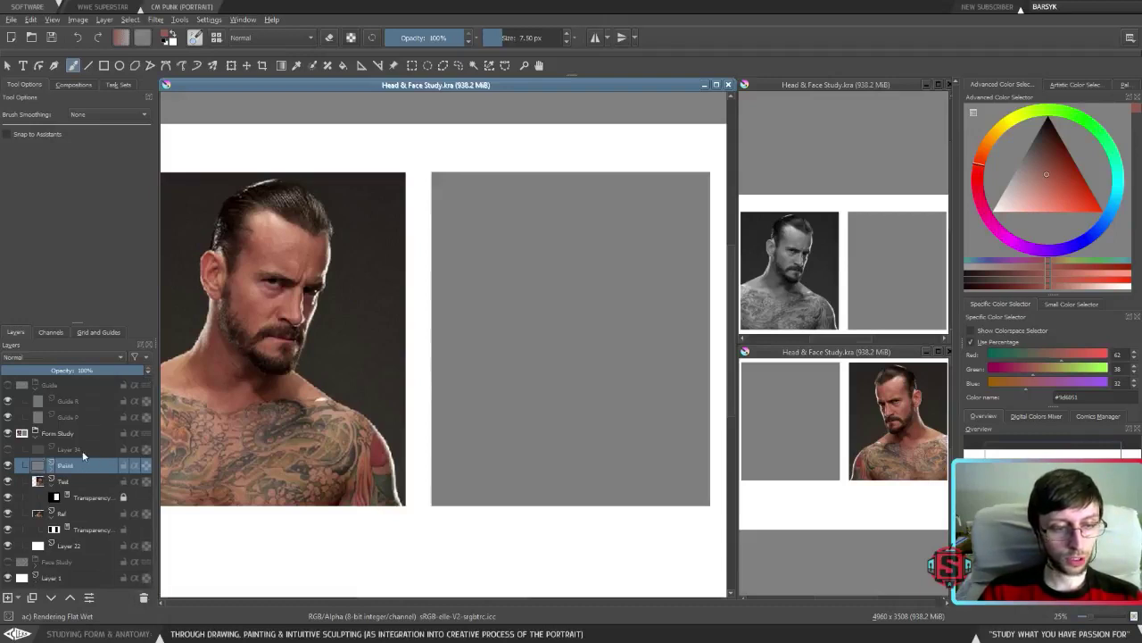
Toggle Layer 34 on and off to compare the desaturated and colour photo.
left_click(71, 452)
left_click(7, 451)
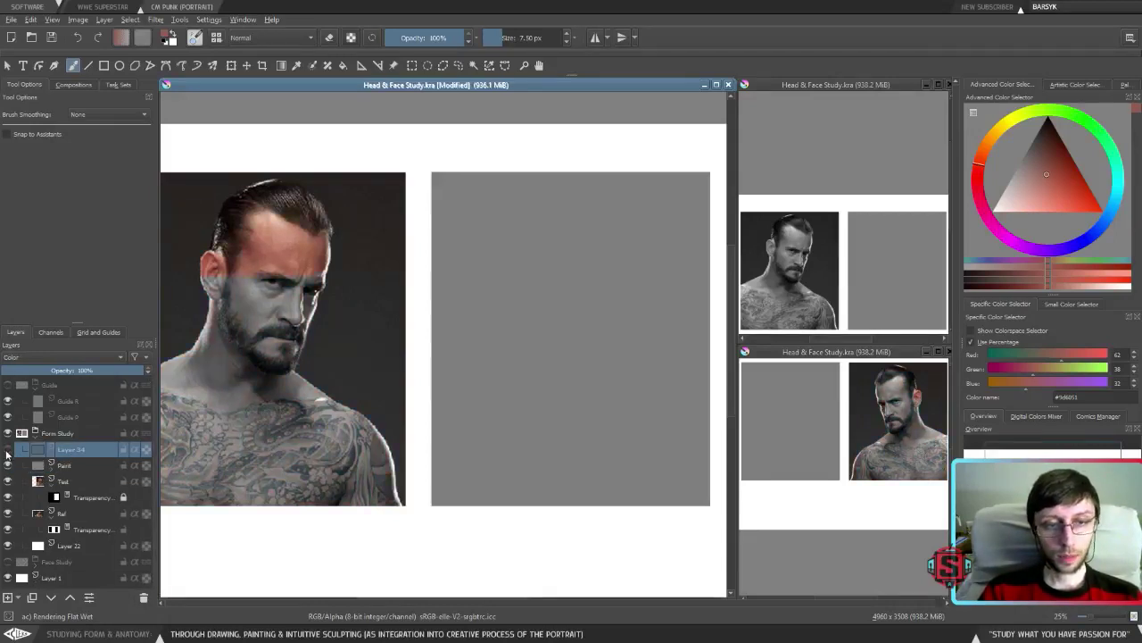
left_click(7, 450)
left_click(7, 451)
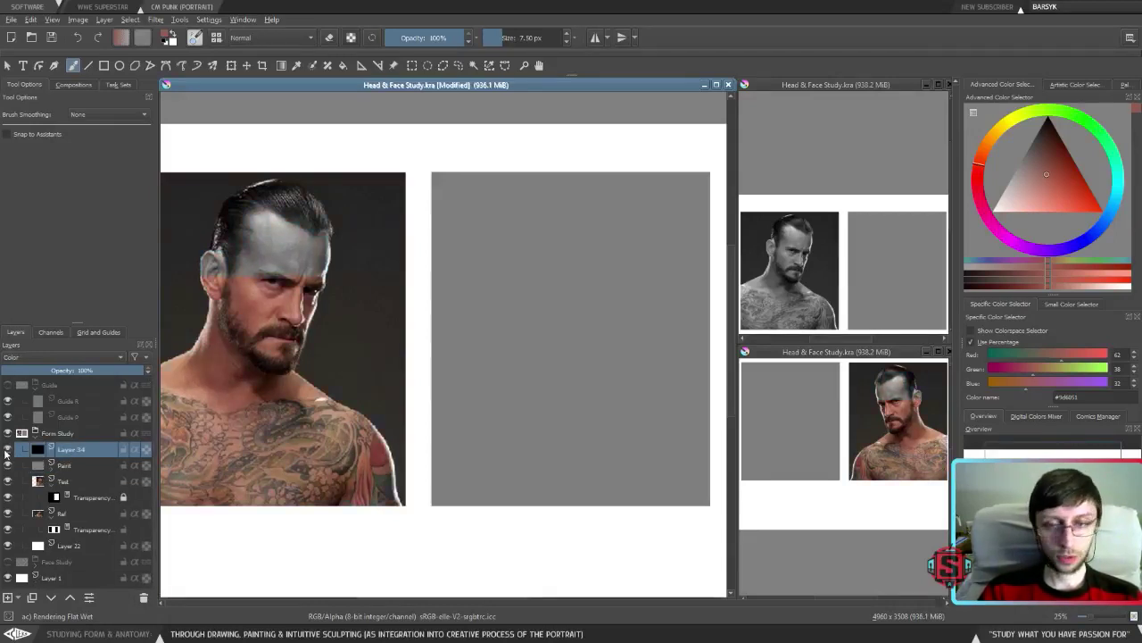
left_click(8, 451)
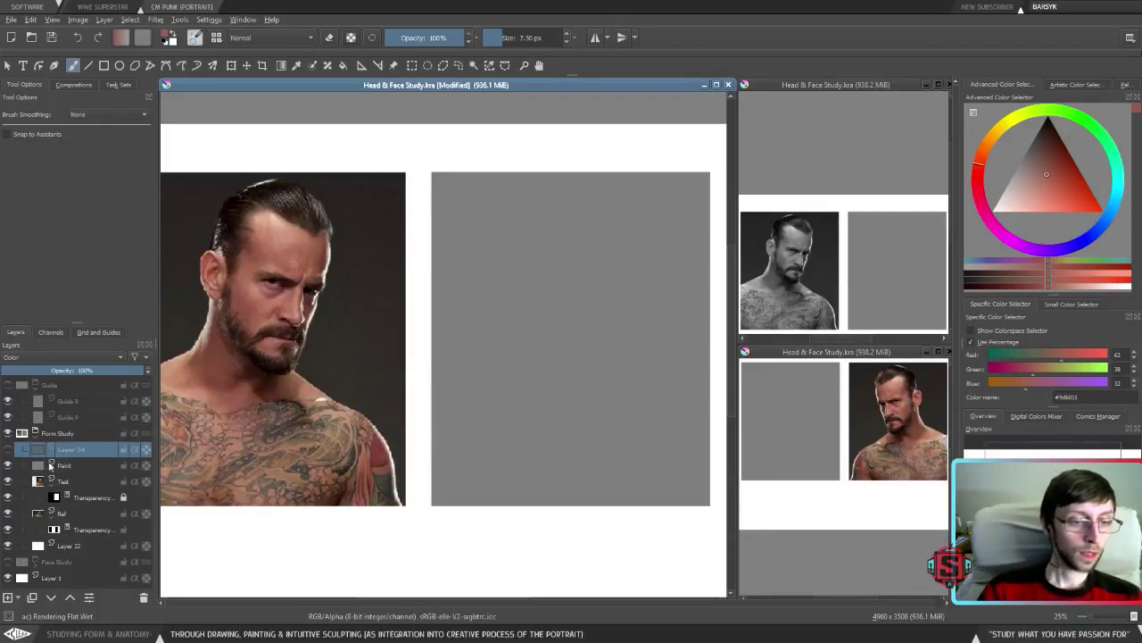
Copy the transparency mask under Paint, then paint a red test stroke with a 26 px brush.
left_click(13, 465)
left_click_drag(89, 497, 54, 473)
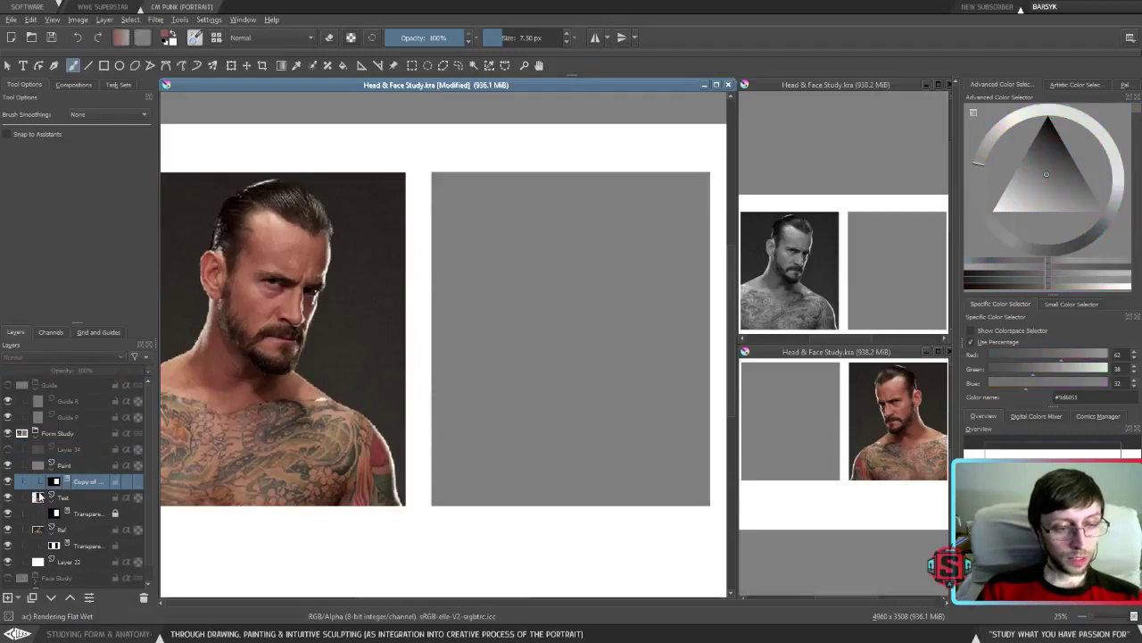
left_click(8, 482)
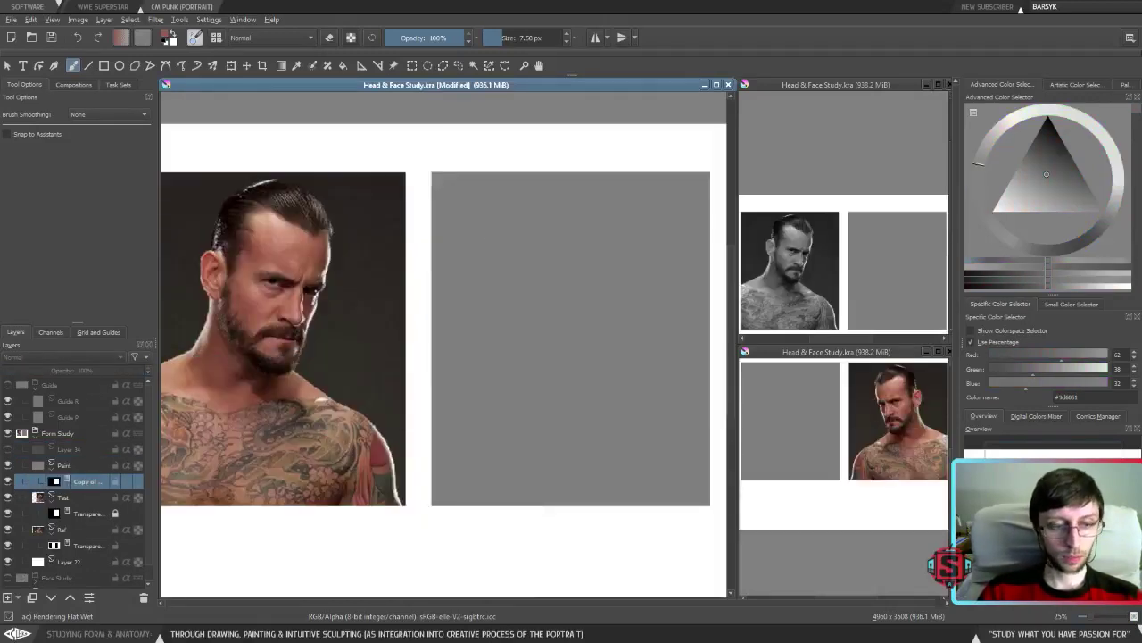
left_click(77, 468)
key("bracketright")
key("bracketright")
key("bracketright")
key("bracketright")
key("bracketright")
key("bracketright")
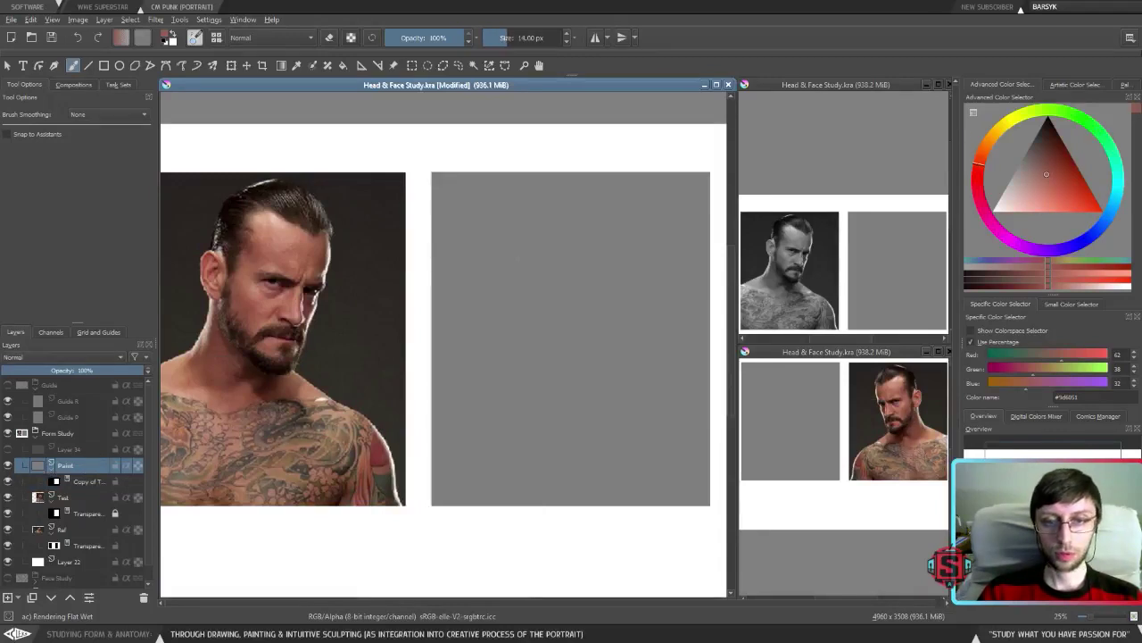
left_click_drag(534, 243, 433, 276)
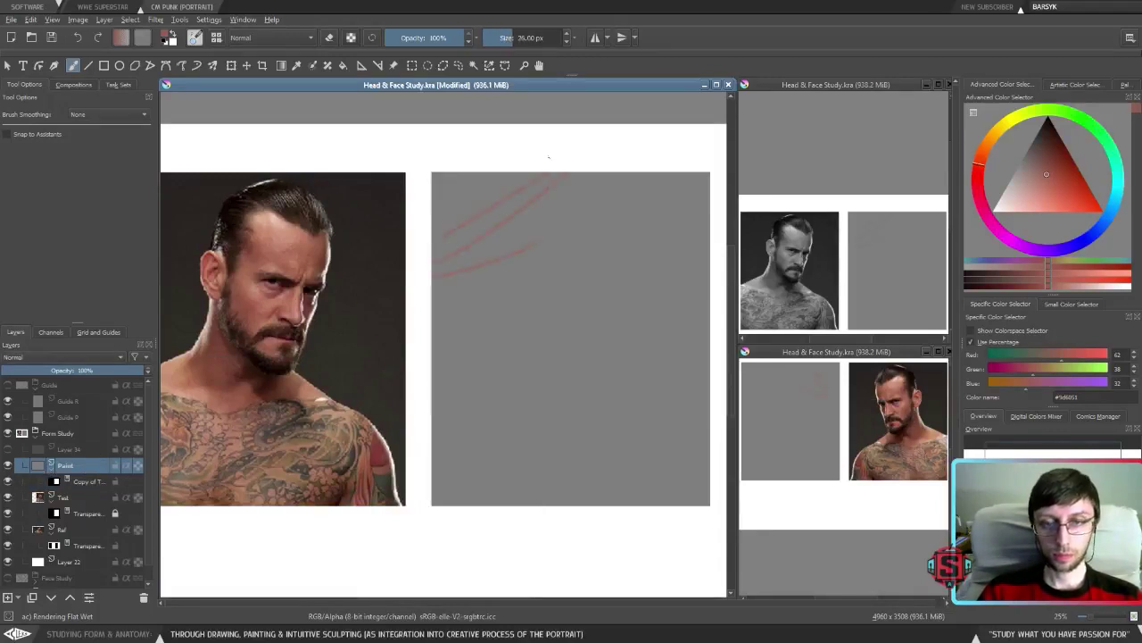
Remove the red test strokes, save the document, and open the 'ac) Rendering Flat Wet' brush settings.
key("Delete")
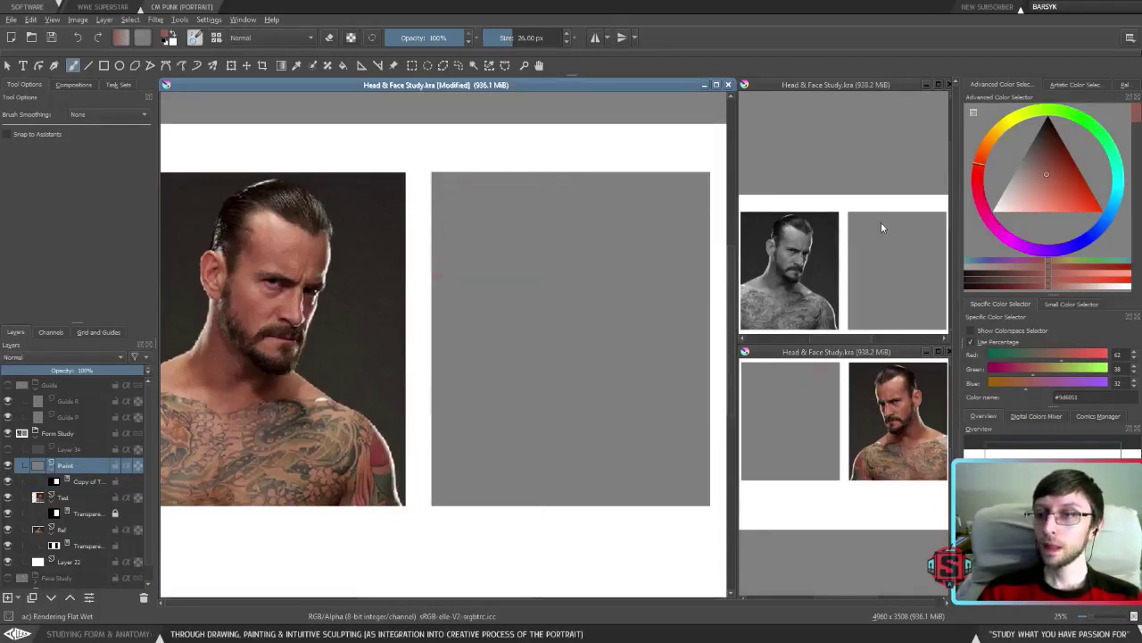
left_click(51, 39)
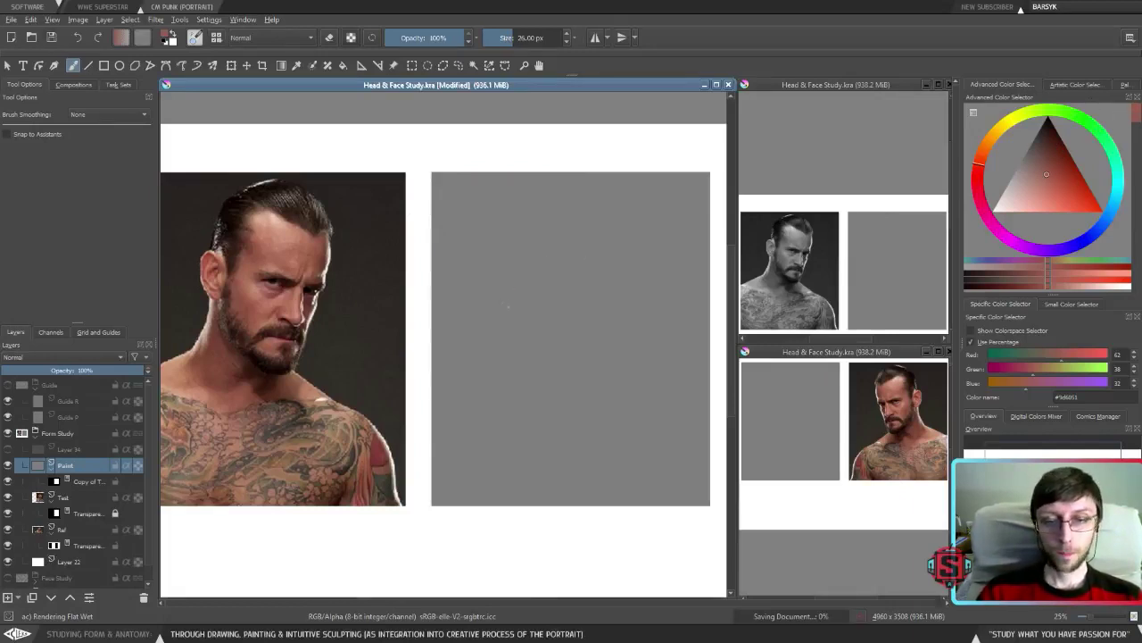
right_click(508, 307)
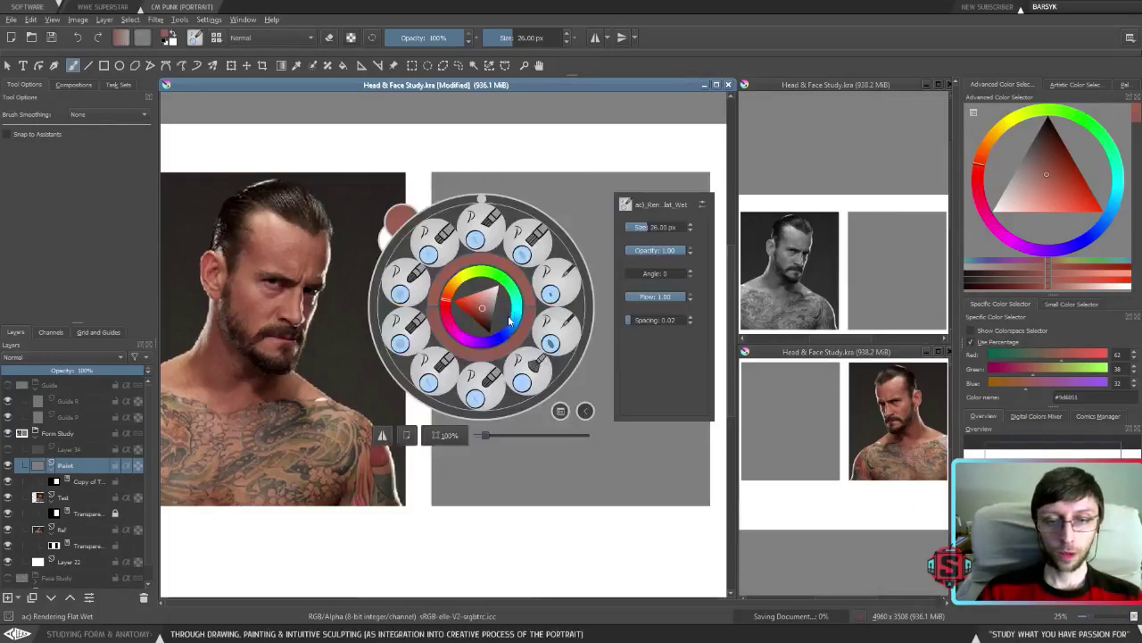
left_click(196, 40)
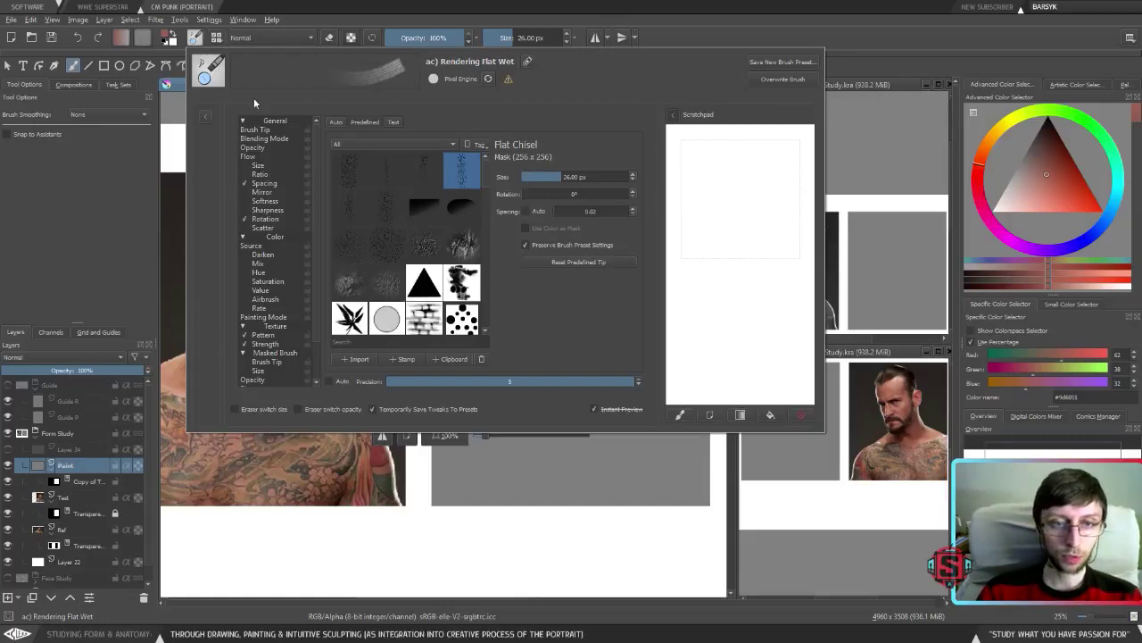
Test the Spacing curve with a scratchpad stroke, return to Brush Tip, and close the Brush Editor.
left_click(265, 185)
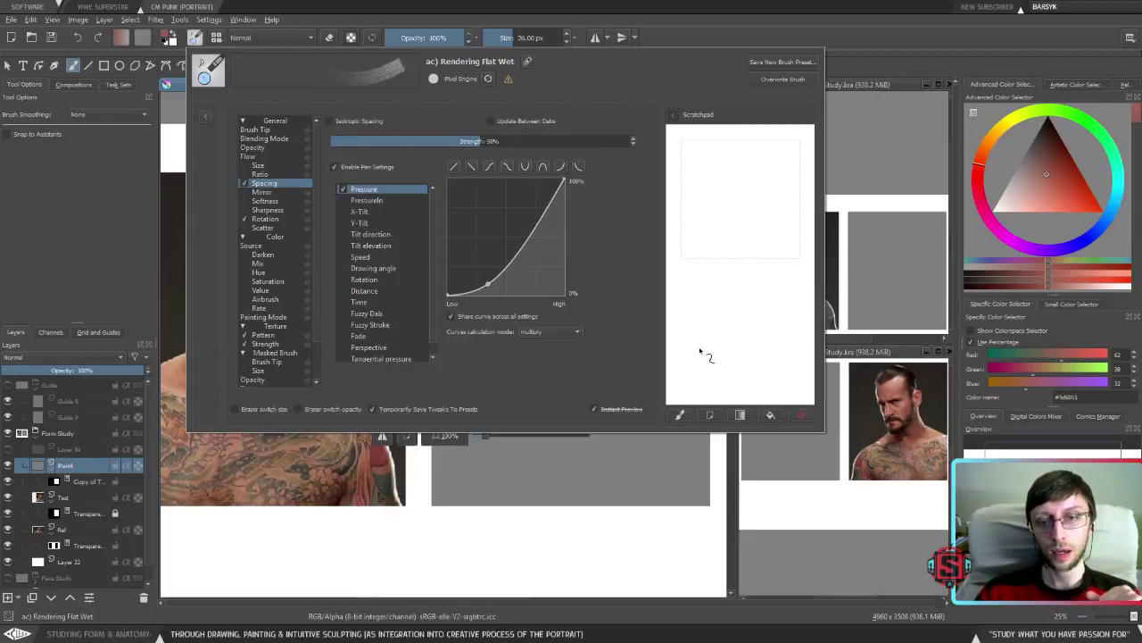
mouse_move(708, 366)
left_mouse_down()
mouse_move(775, 215)
mouse_move(694, 129)
left_mouse_up()
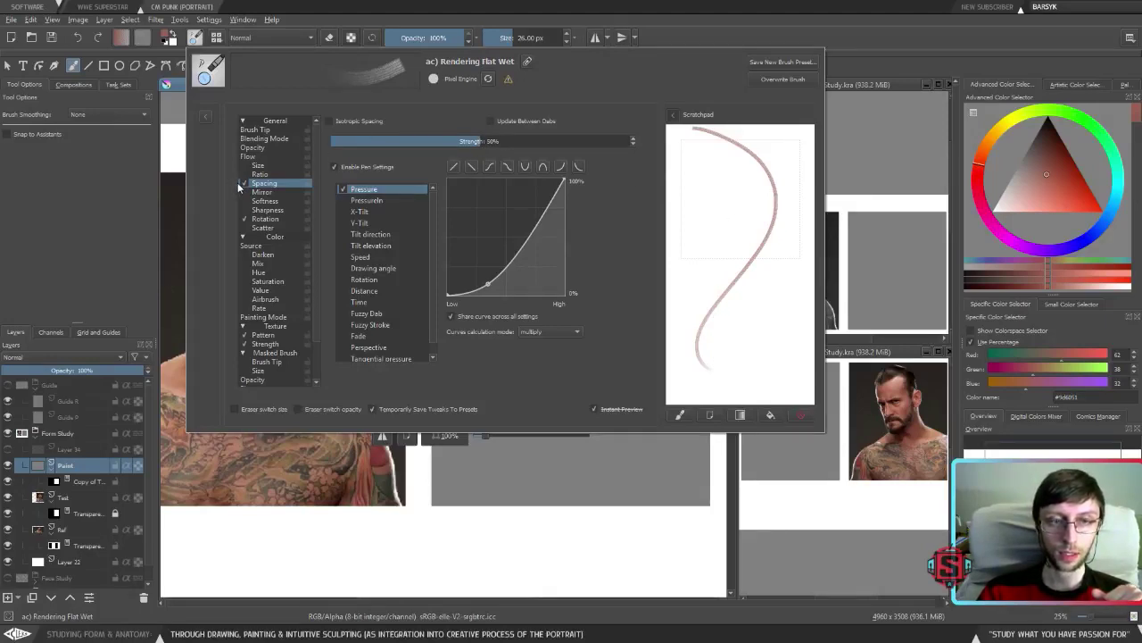
left_click(260, 130)
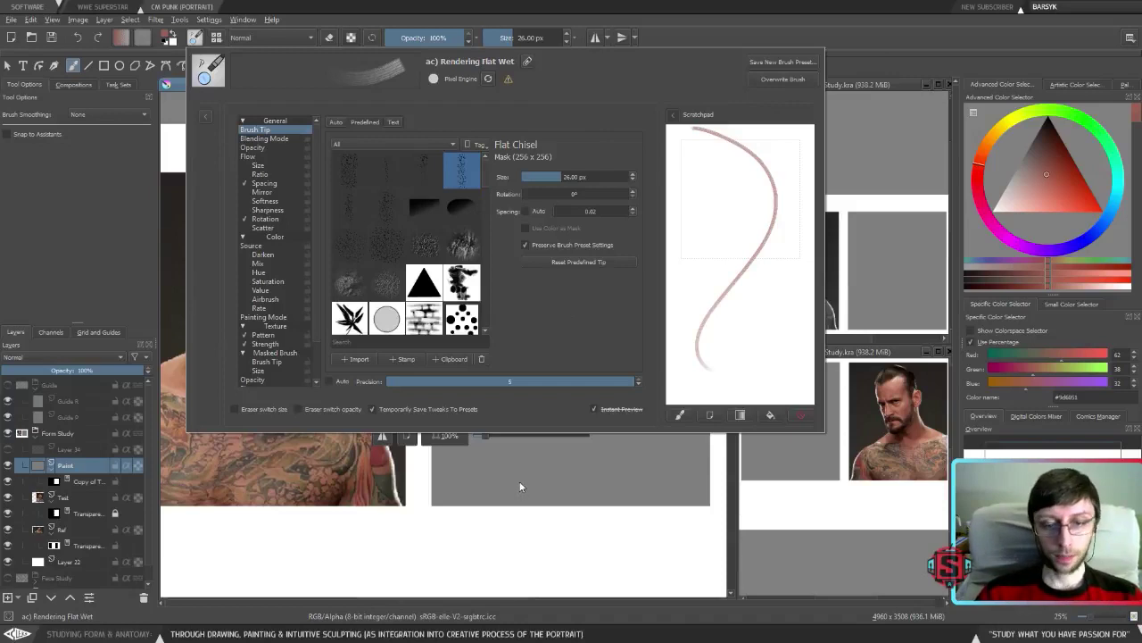
right_click(482, 308)
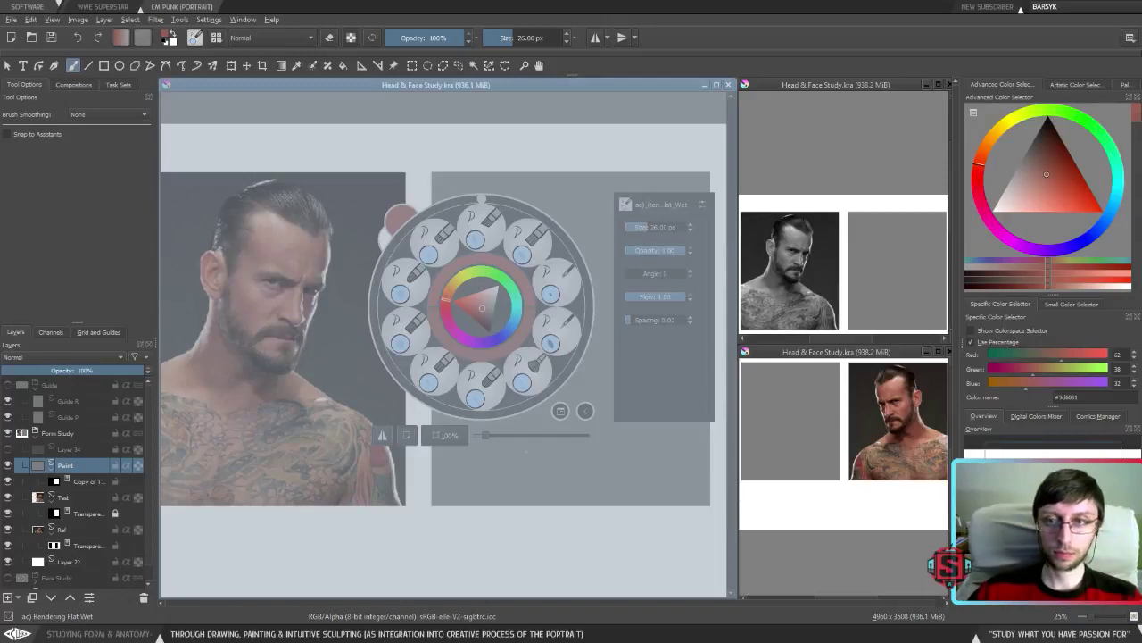
Dismiss the pop-up palette and save a new window layout named 'Study'.
left_click(527, 451)
mouse_move(534, 214)
left_mouse_down()
mouse_move(541, 247)
mouse_move(554, 204)
left_mouse_up()
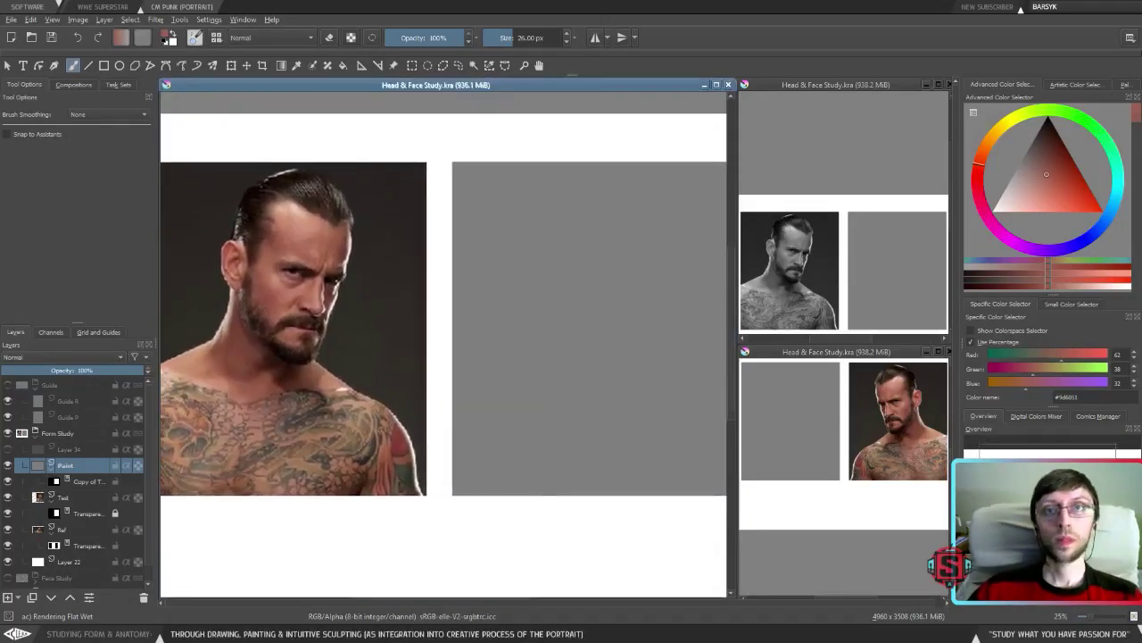
left_click(1130, 37)
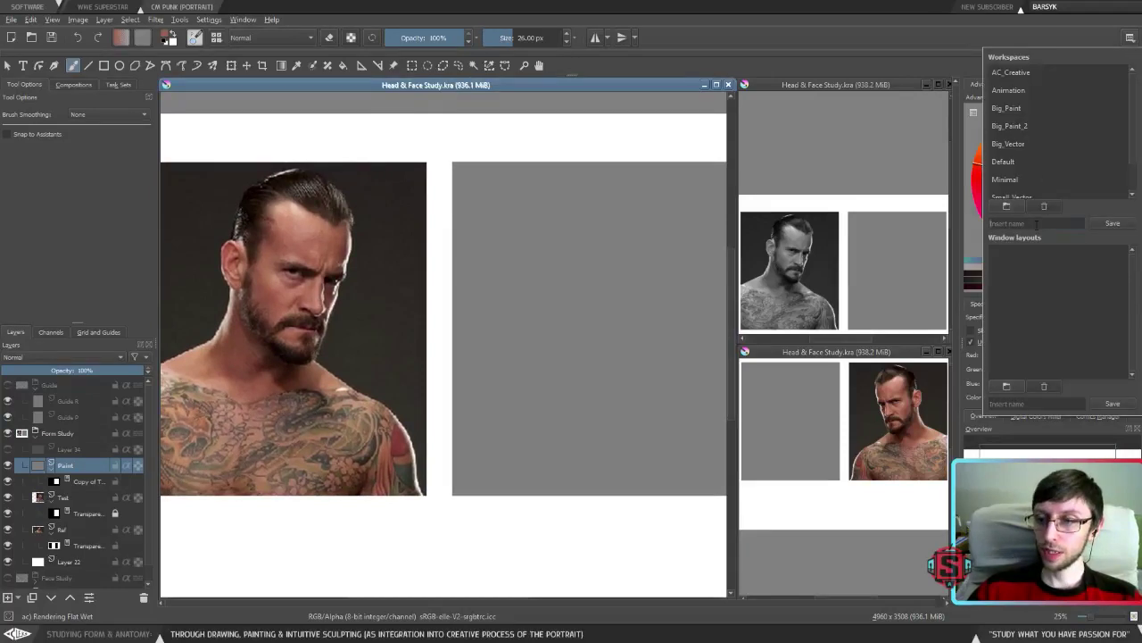
left_click(1028, 403)
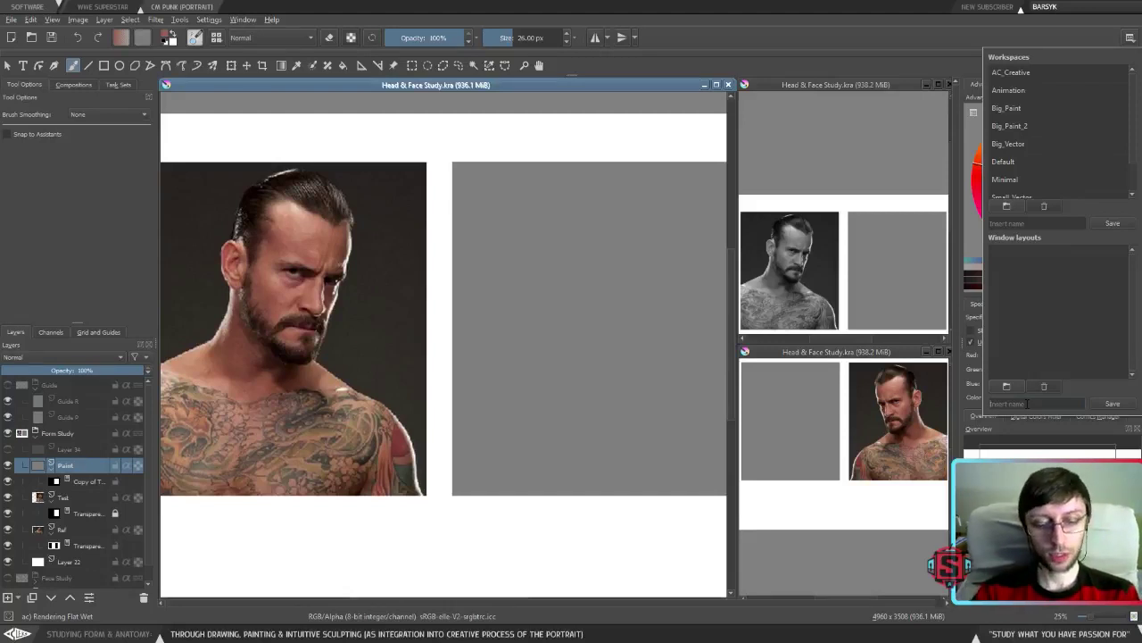
type("Study")
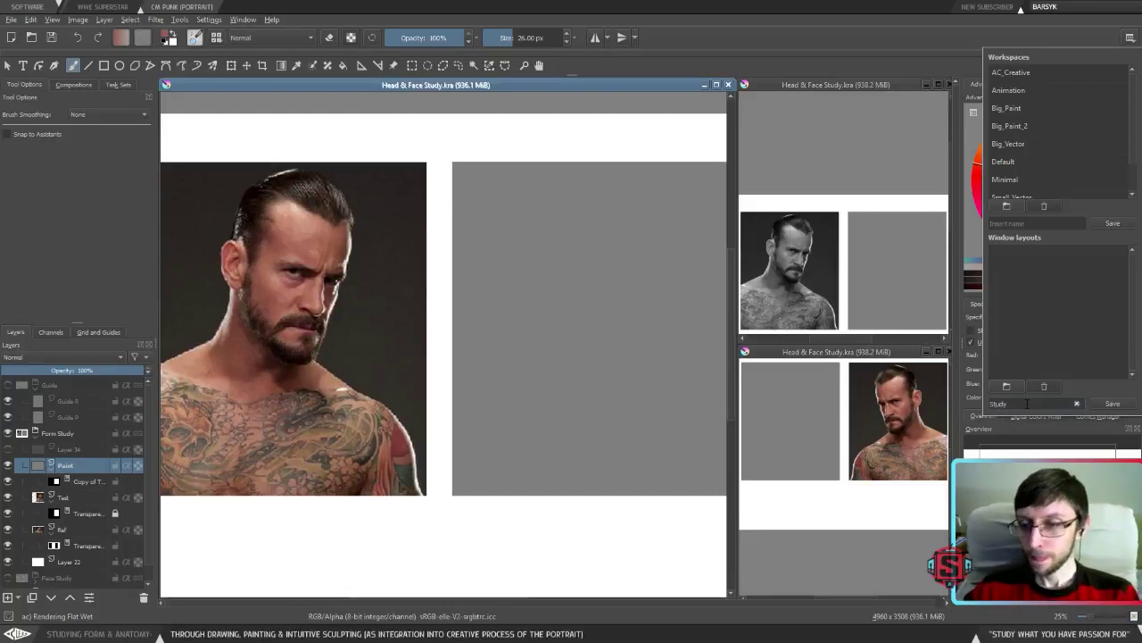
left_click(1113, 404)
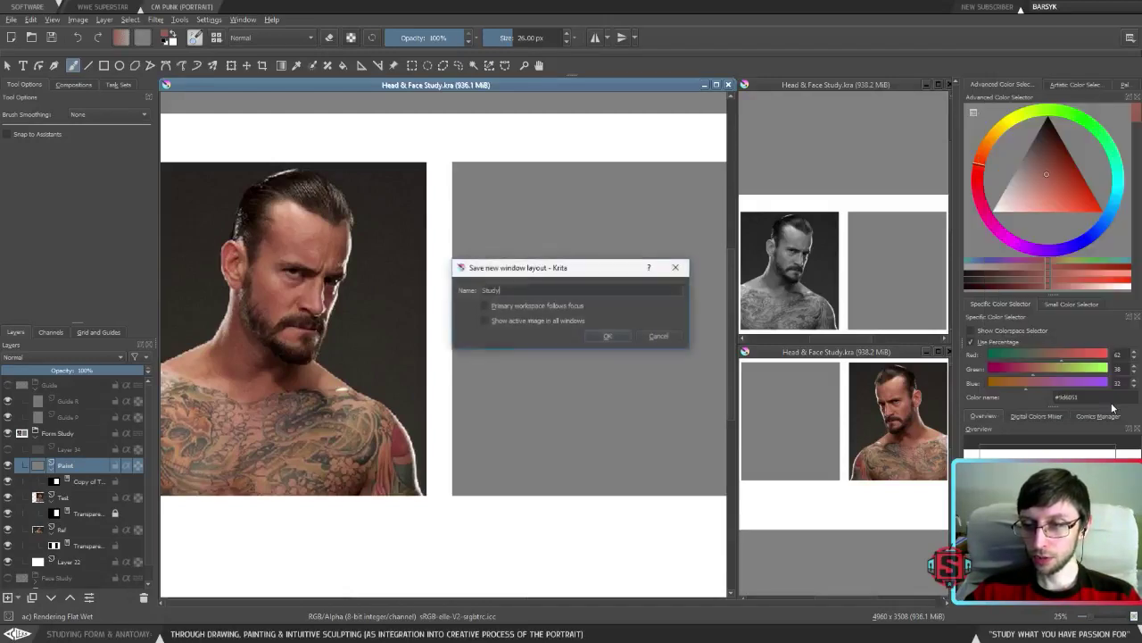
Make the primary workspace follow focus and confirm the Study layout.
left_click(483, 306)
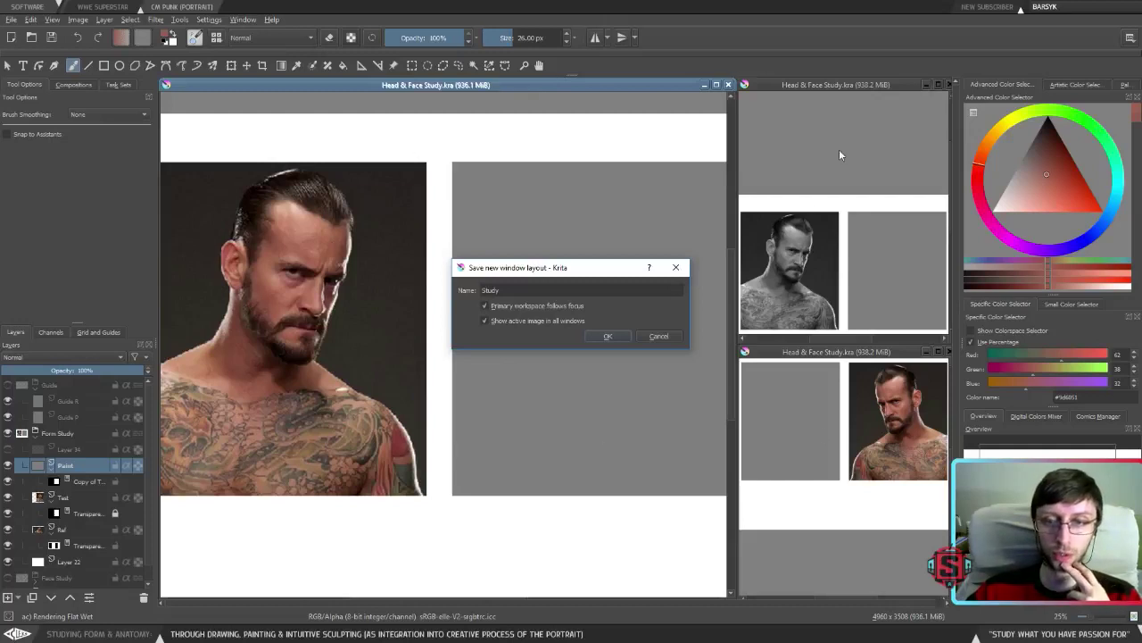
left_click(605, 335)
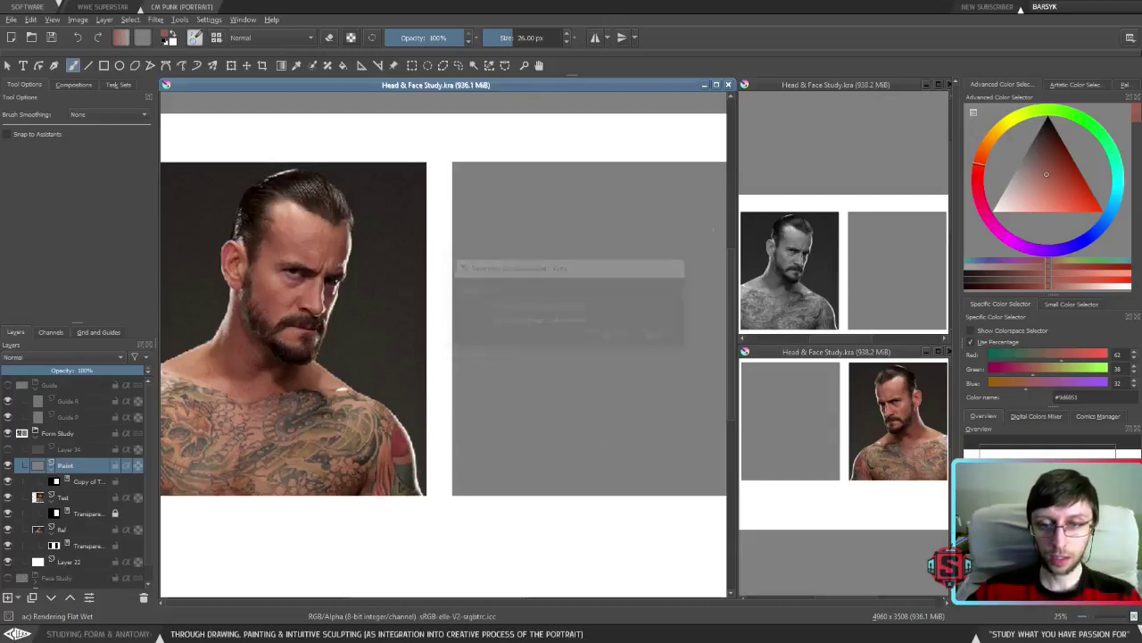
left_click(1130, 38)
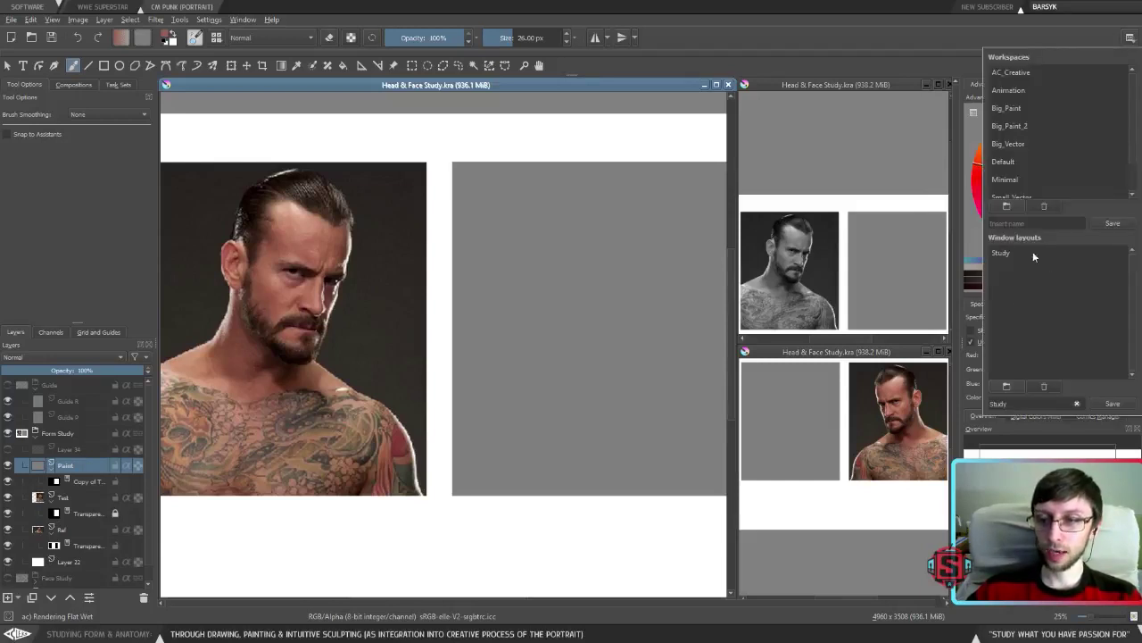
left_click(895, 16)
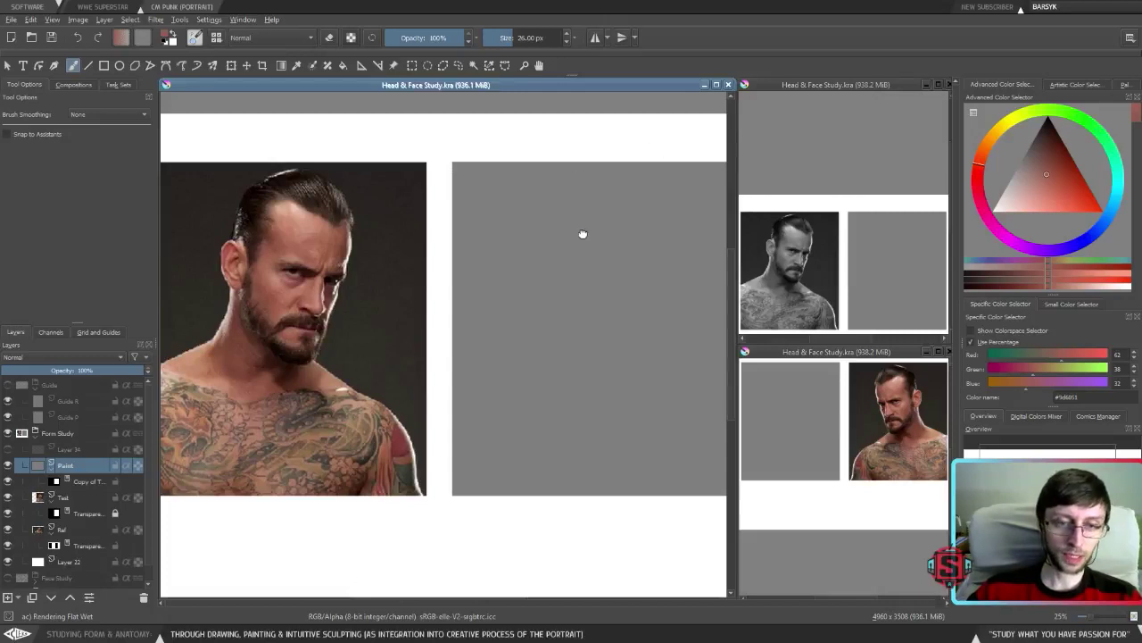
Enlarge the brush to 38 px and choose a deep brown painting colour.
left_click_drag(583, 235, 559, 238)
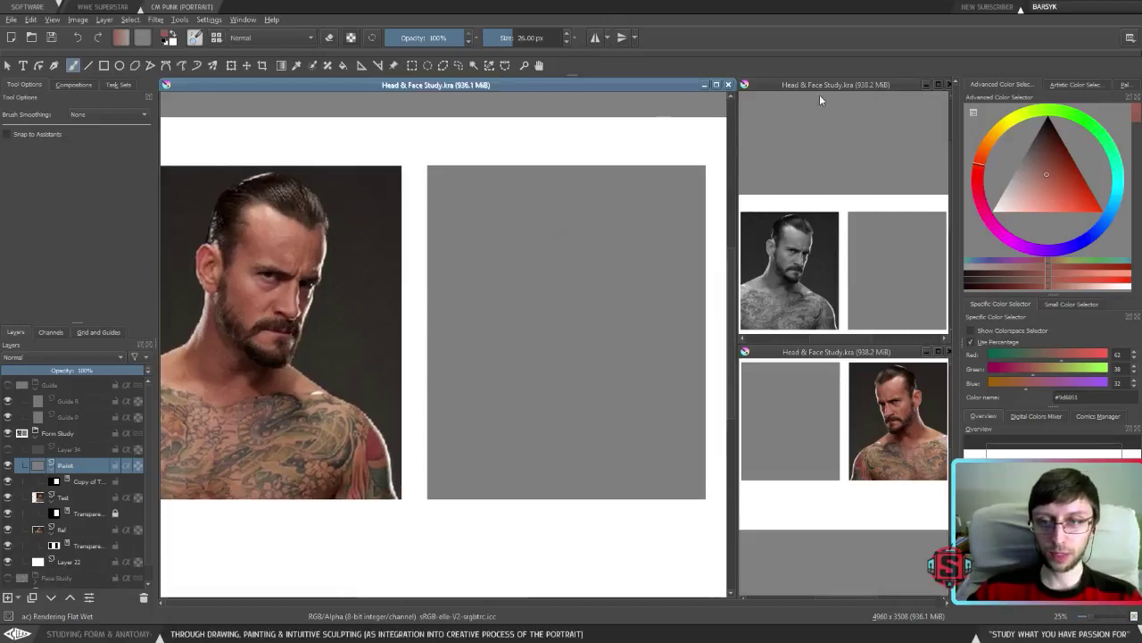
left_click_drag(447, 173, 450, 191)
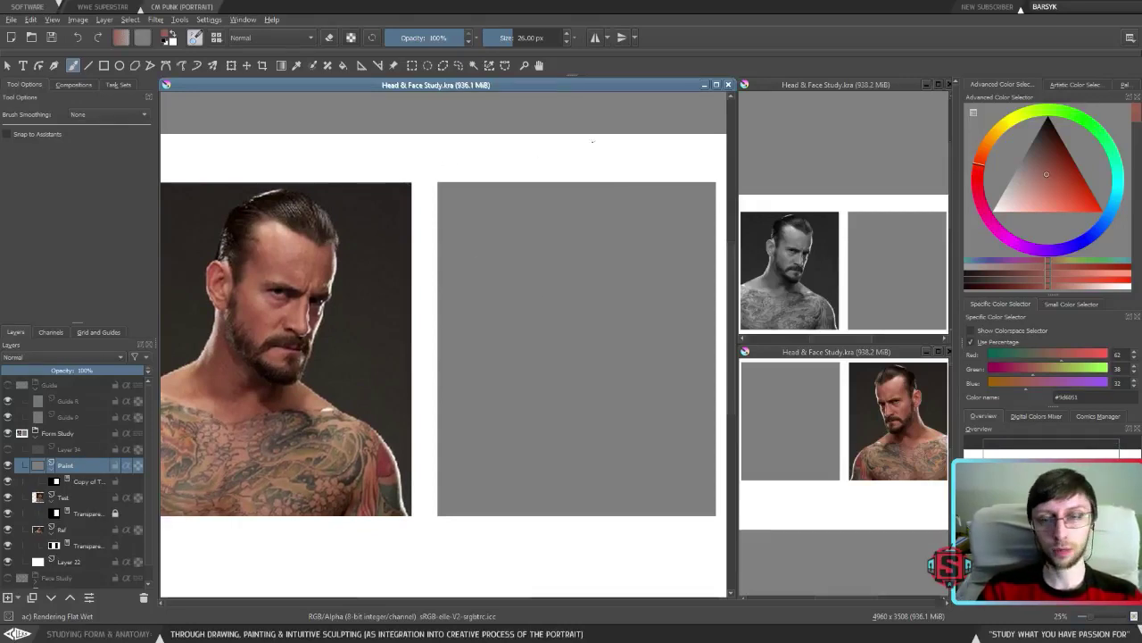
key("bracketright")
key("bracketright")
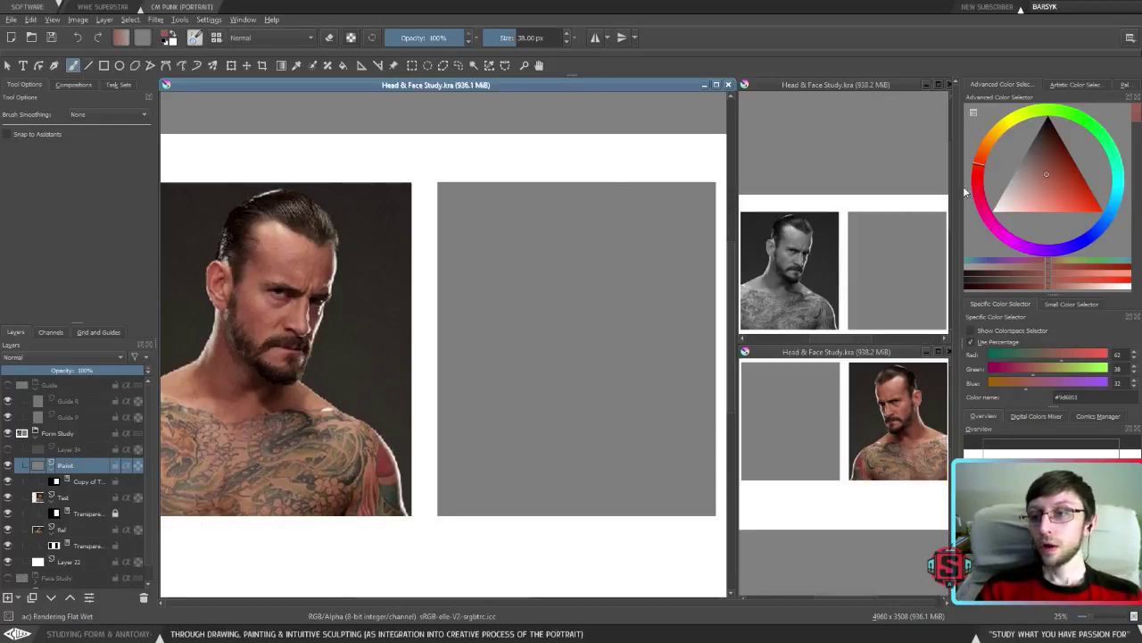
left_click(1053, 183)
left_click_drag(1052, 183, 1035, 158)
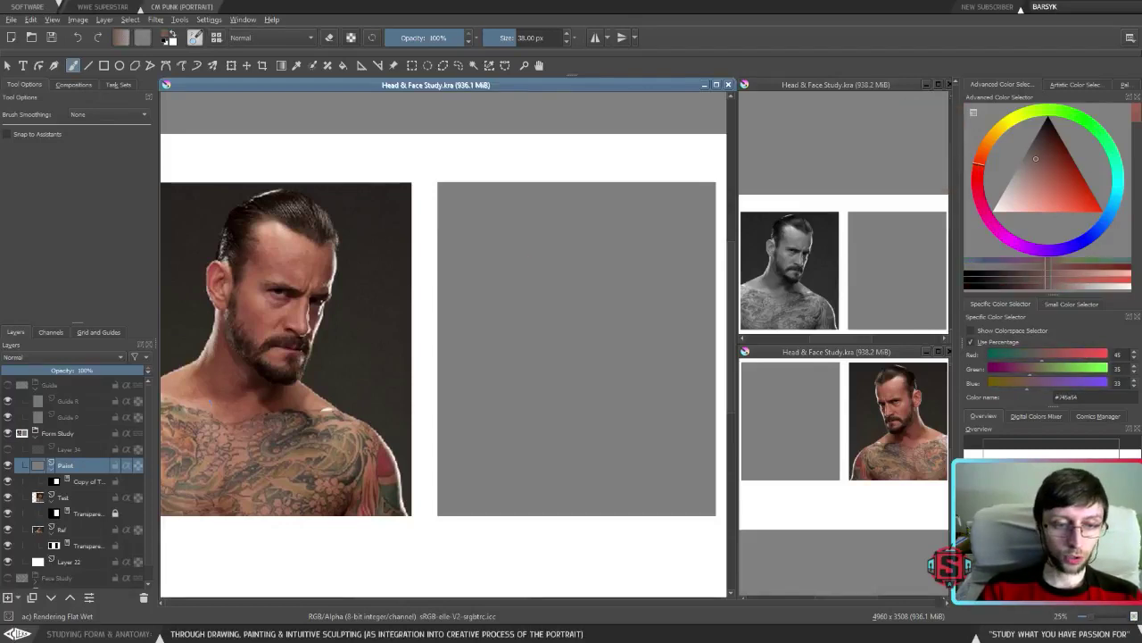
scroll(458, 382, "down", 3)
scroll(459, 383, "up", 4)
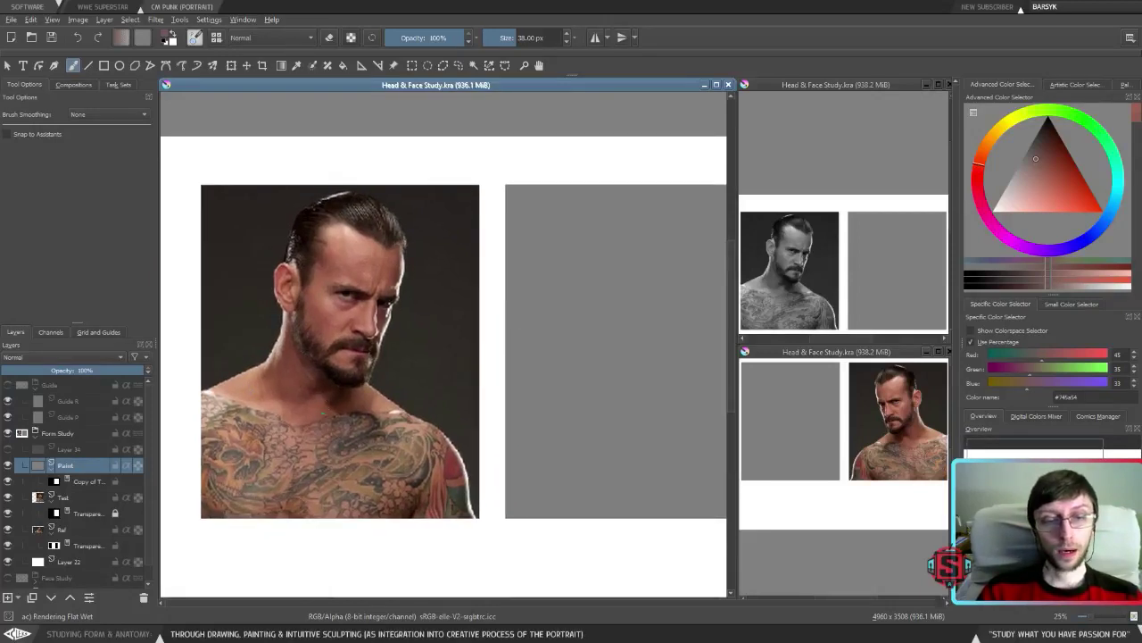
Sample the panel's grey, switch to the Fill tool, and pick a dark brown fill colour.
left_click_drag(561, 408, 523, 348)
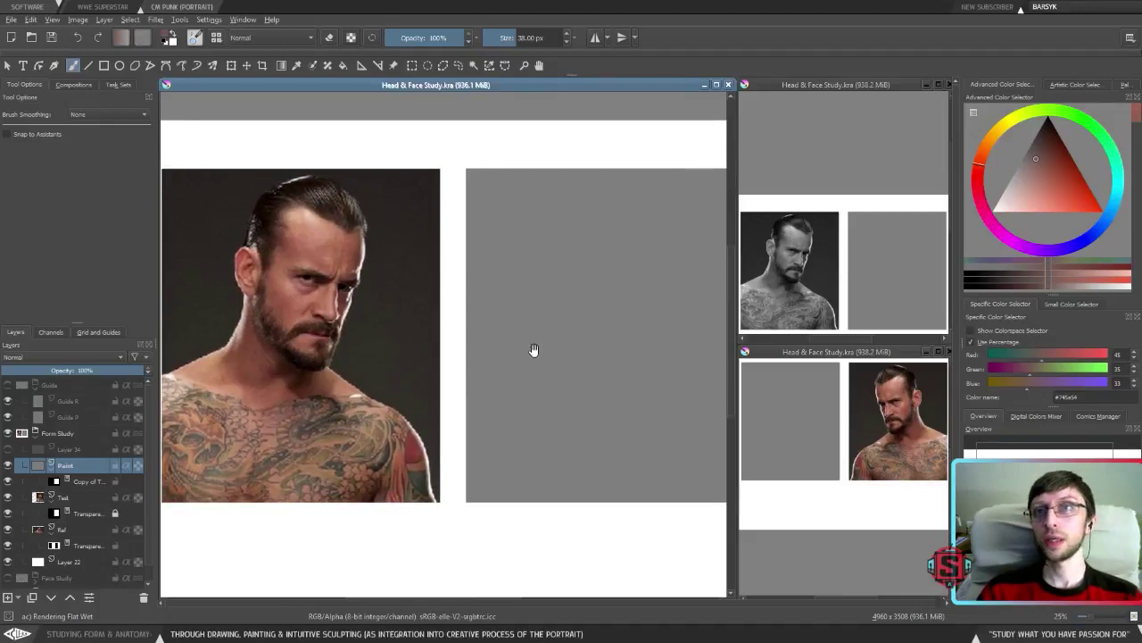
left_click_drag(533, 349, 517, 364)
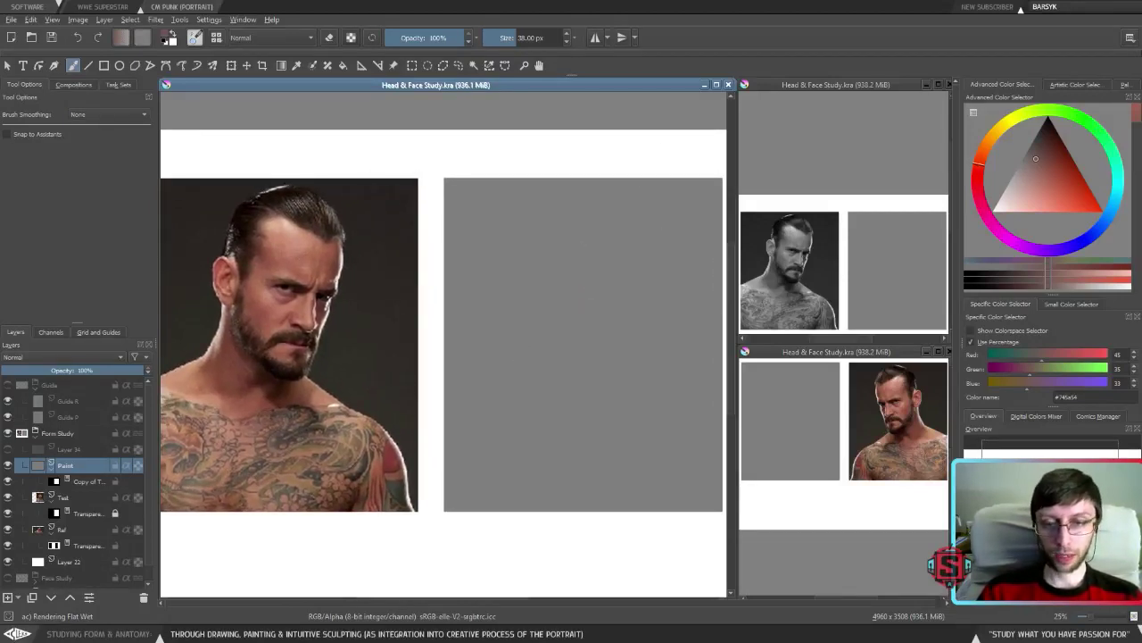
left_click(579, 305, "ctrl")
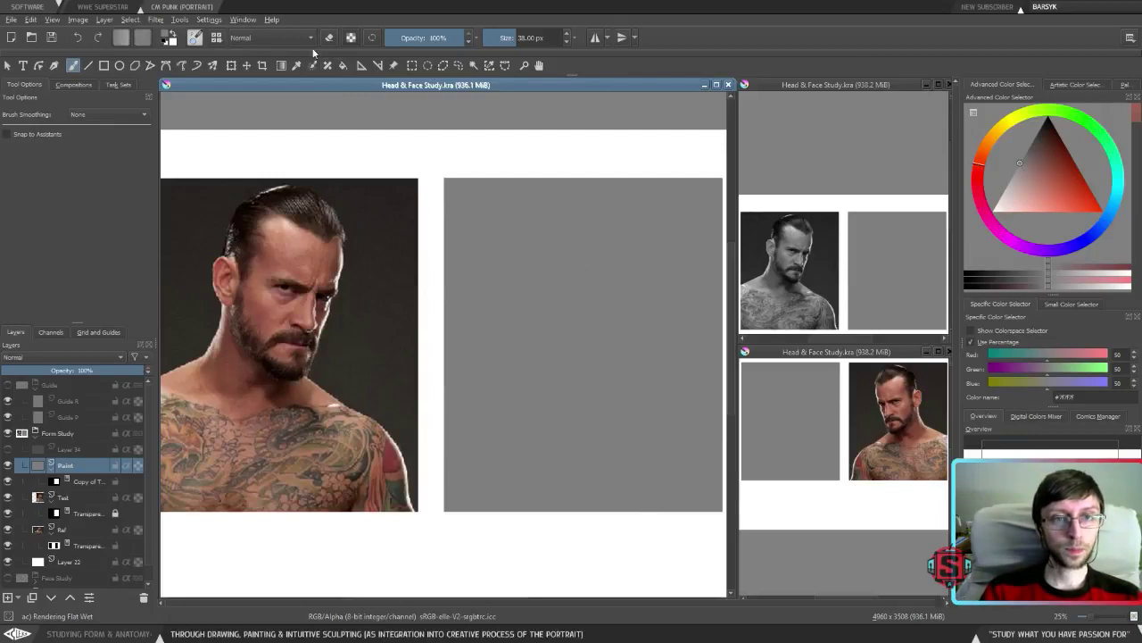
left_click(344, 65)
left_click_drag(1035, 165, 1048, 138)
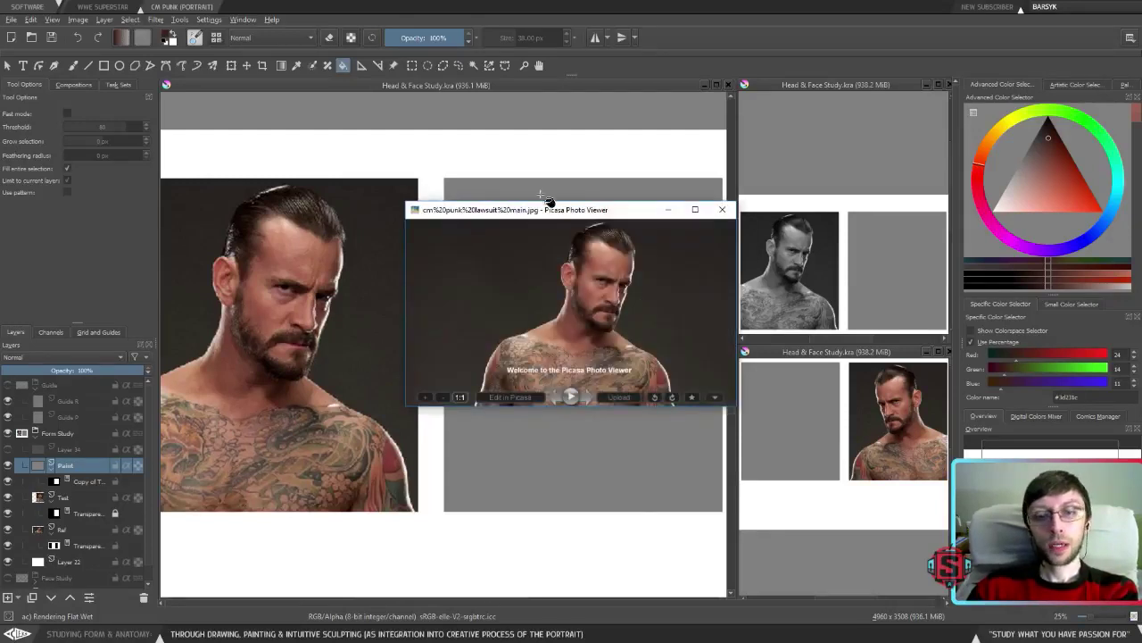
Move the Picasa reference photo window lower-left and close it with Escape.
left_click_drag(566, 212, 406, 279)
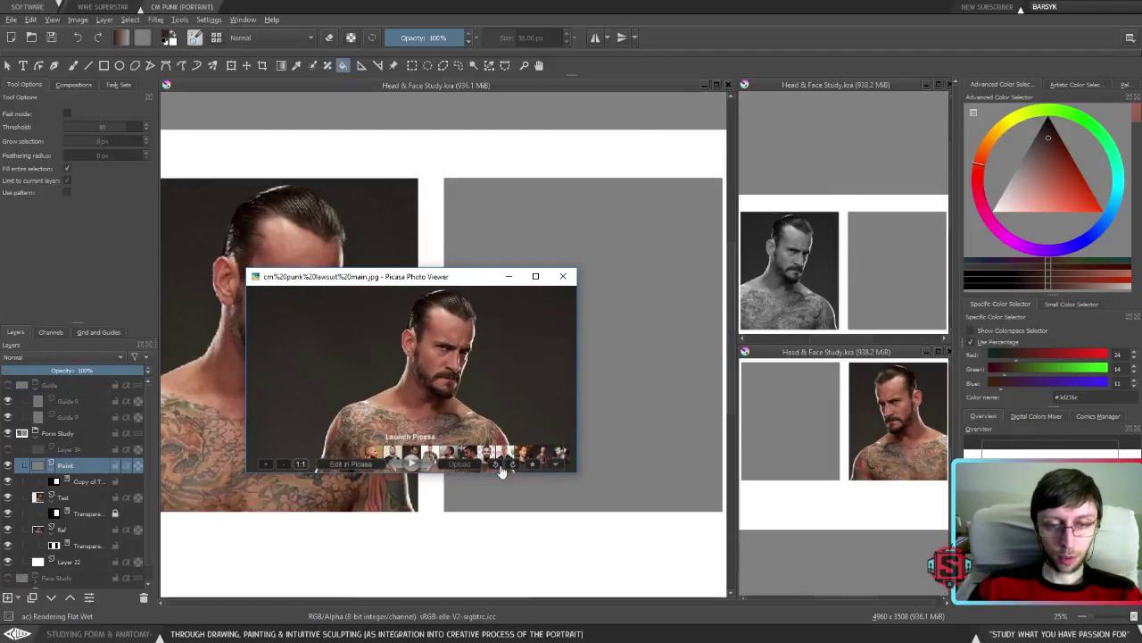
key("Escape")
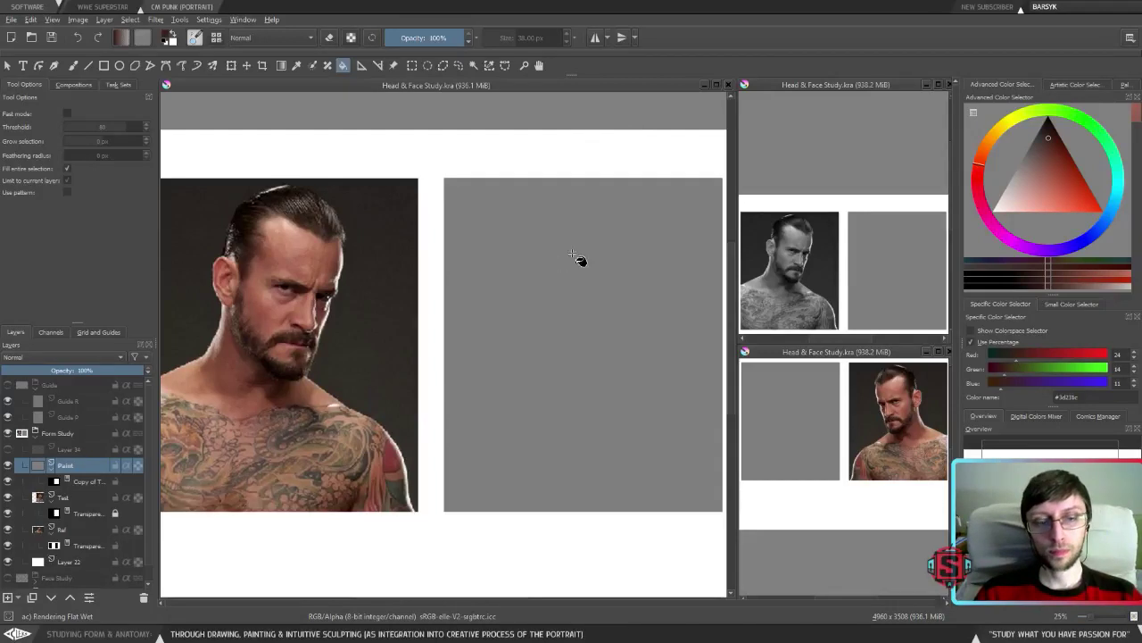
Close the Google sign-in window and confirm Cancel Upload.
left_click(89, 468)
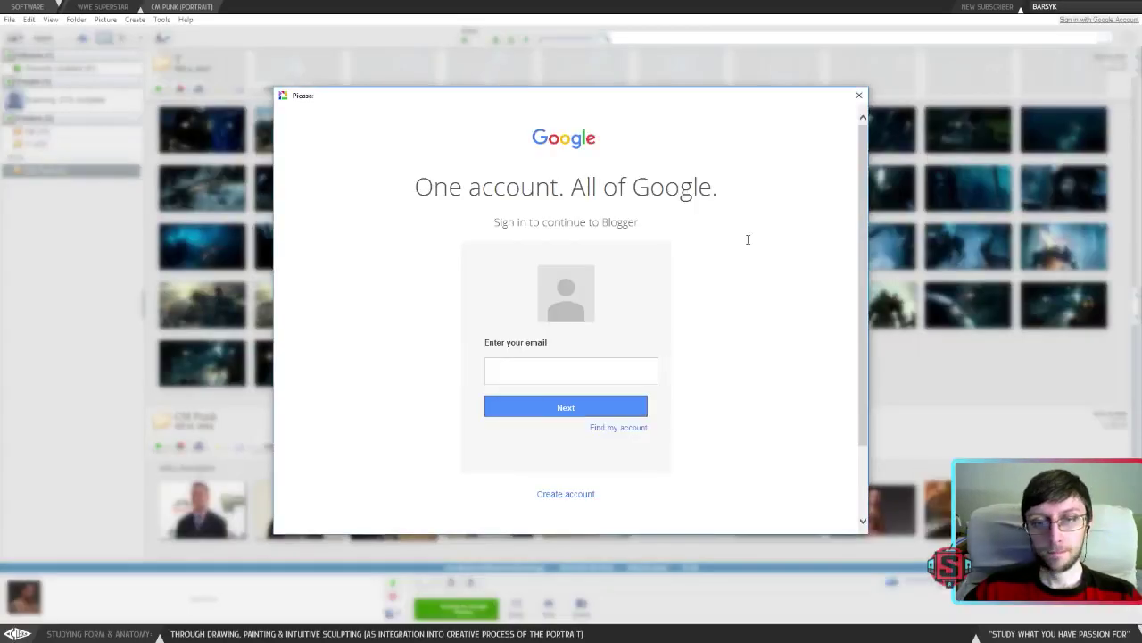
left_click(860, 95)
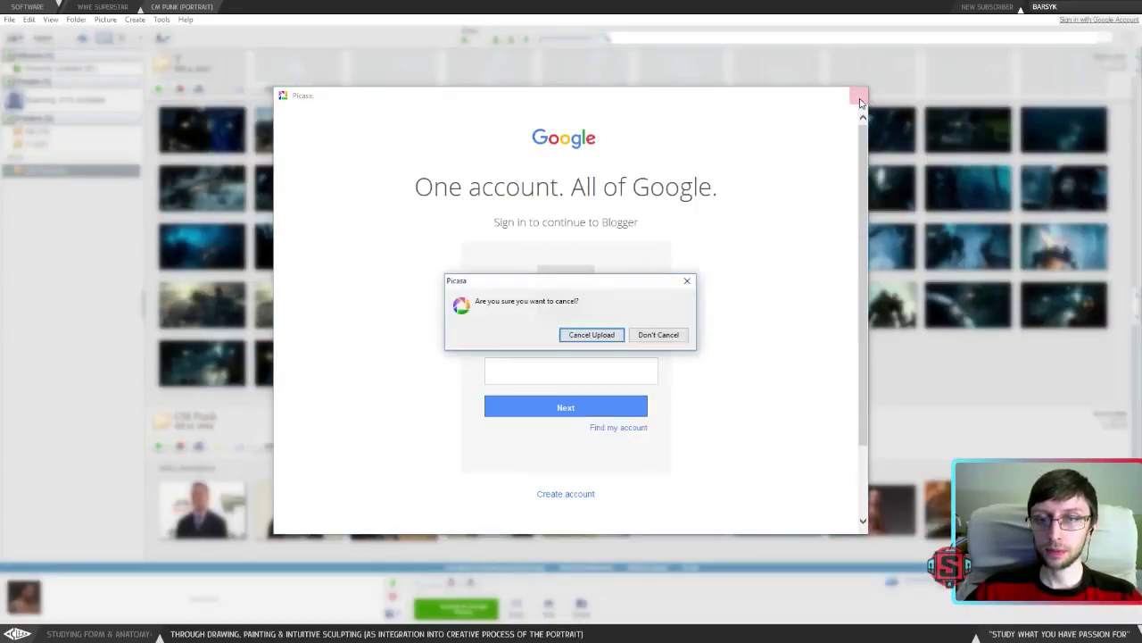
left_click(591, 334)
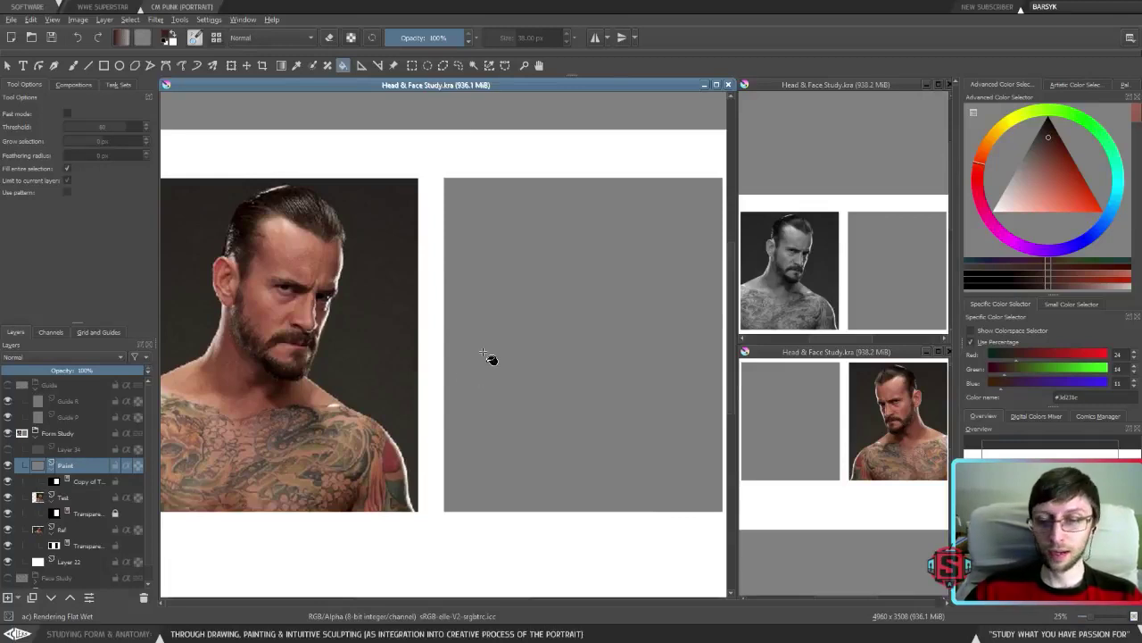
Test the freehand brush at 103 px with brown strokes on the grey panel, undoing each.
left_click(73, 65)
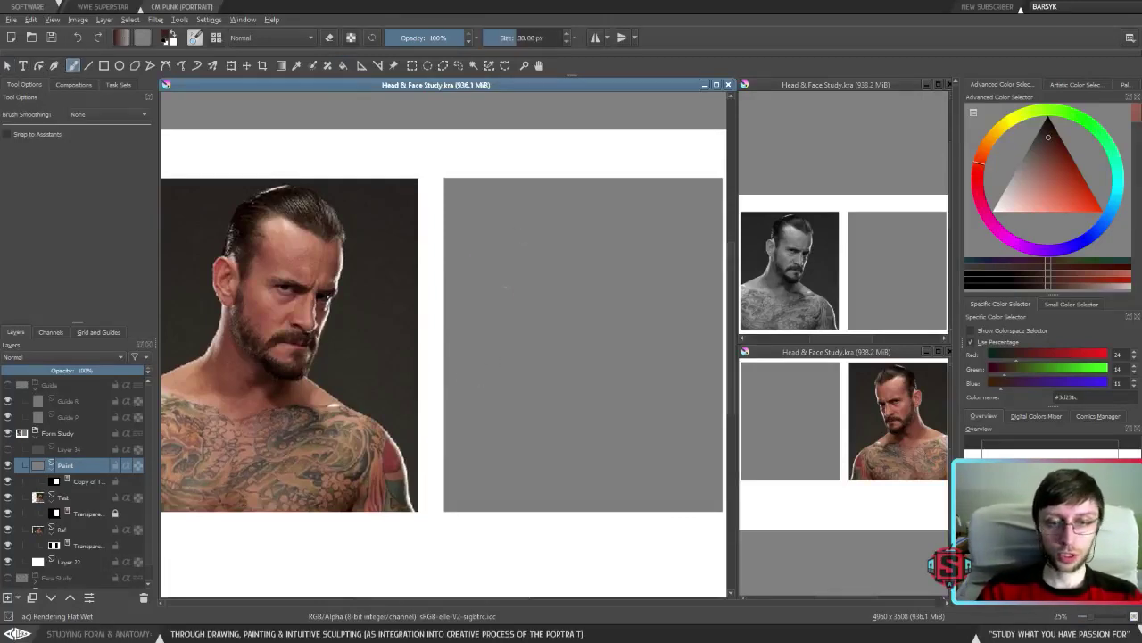
left_click_drag(509, 314, 584, 393)
key("ctrl+z")
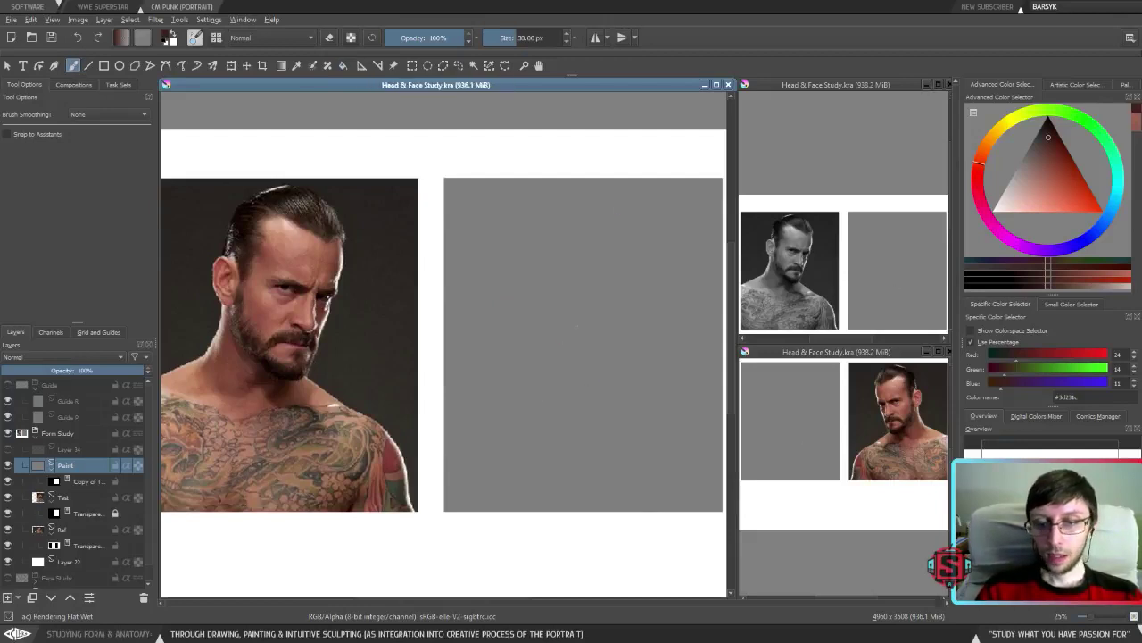
key("bracketright")
key("bracketright")
key("bracketright")
mouse_move(565, 326)
left_mouse_down()
mouse_move(544, 371)
mouse_move(591, 419)
mouse_move(580, 397)
mouse_move(513, 377)
mouse_move(527, 370)
left_mouse_up()
key("ctrl+z")
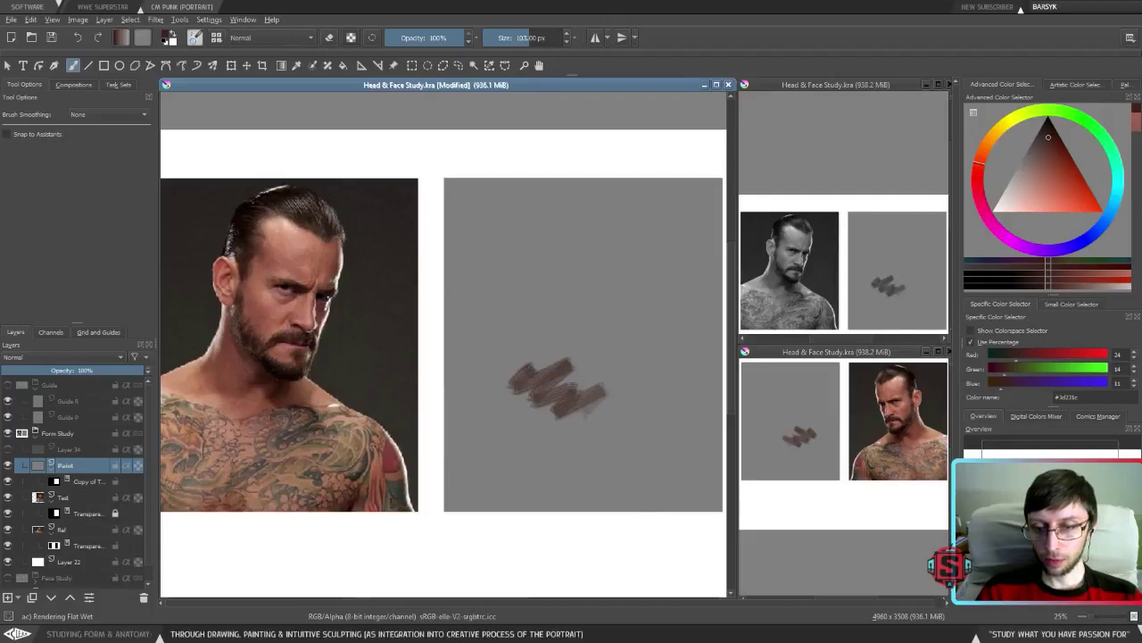
key("ctrl+z")
mouse_move(596, 409)
left_mouse_down()
mouse_move(534, 376)
mouse_move(552, 338)
mouse_move(533, 325)
mouse_move(556, 304)
mouse_move(547, 306)
mouse_move(570, 320)
mouse_move(569, 348)
mouse_move(616, 386)
mouse_move(585, 387)
mouse_move(551, 361)
mouse_move(582, 314)
left_mouse_up()
key("ctrl+z")
Test more brown strokes for brush lag, reduce the brush to 63 px, and undo them.
key("ctrl+z")
mouse_move(600, 391)
left_mouse_down()
mouse_move(591, 375)
mouse_move(620, 303)
mouse_move(614, 290)
mouse_move(569, 296)
mouse_move(538, 320)
mouse_move(534, 299)
left_mouse_up()
key("ctrl+z")
scroll(615, 331, "up", 2)
mouse_move(523, 369)
left_mouse_down()
mouse_move(499, 343)
mouse_move(428, 332)
mouse_move(454, 408)
mouse_move(461, 357)
mouse_move(379, 384)
mouse_move(431, 285)
mouse_move(386, 347)
mouse_move(397, 246)
mouse_move(371, 283)
mouse_move(367, 338)
mouse_move(385, 315)
mouse_move(465, 288)
left_mouse_up()
key("bracketleft")
key("bracketleft")
key("bracketleft")
scroll(464, 288, "down", 2)
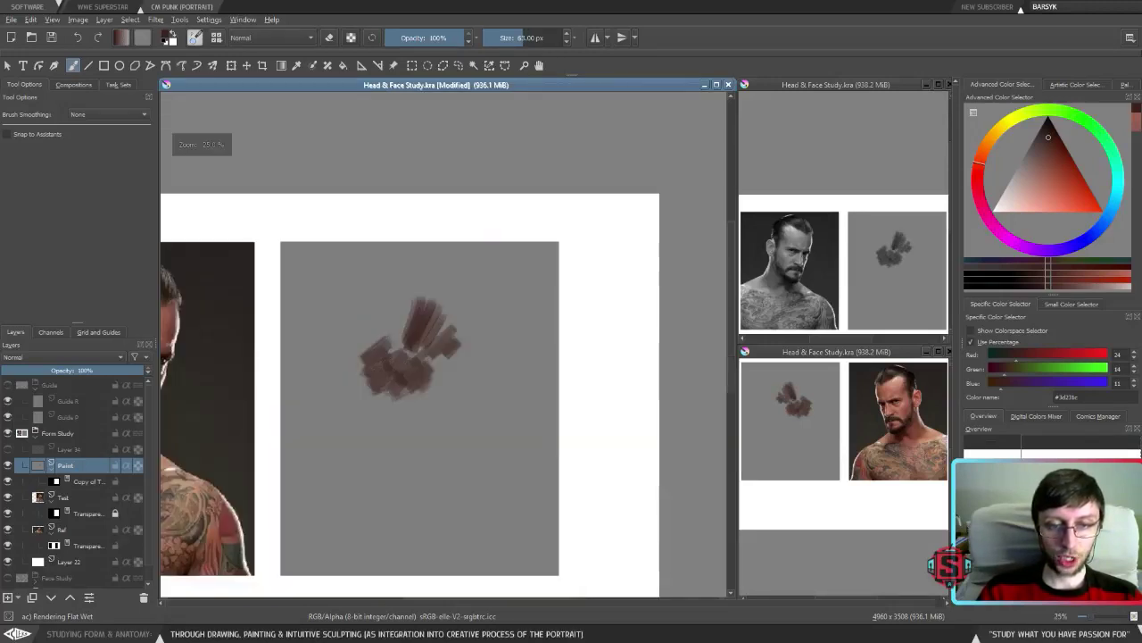
key("ctrl+z")
key("ctrl+z")
key("ctrl+z")
key("ctrl+z")
key("ctrl+z")
key("ctrl+z")
key("ctrl+z")
key("ctrl+z")
key("ctrl+z")
key("ctrl+z")
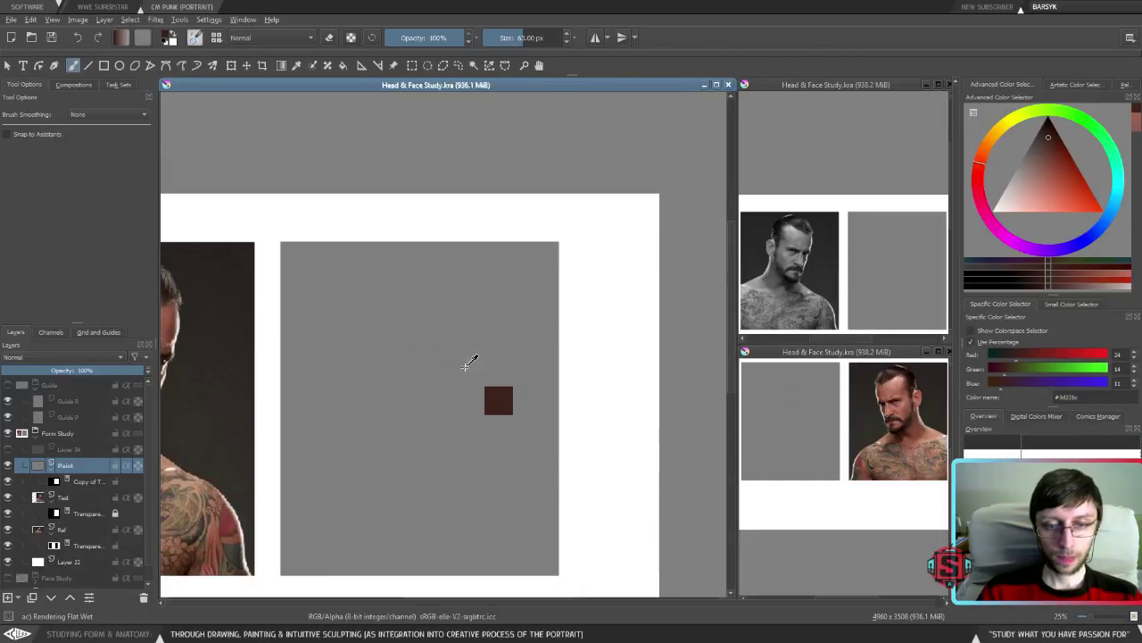
left_click_drag(438, 401, 471, 375)
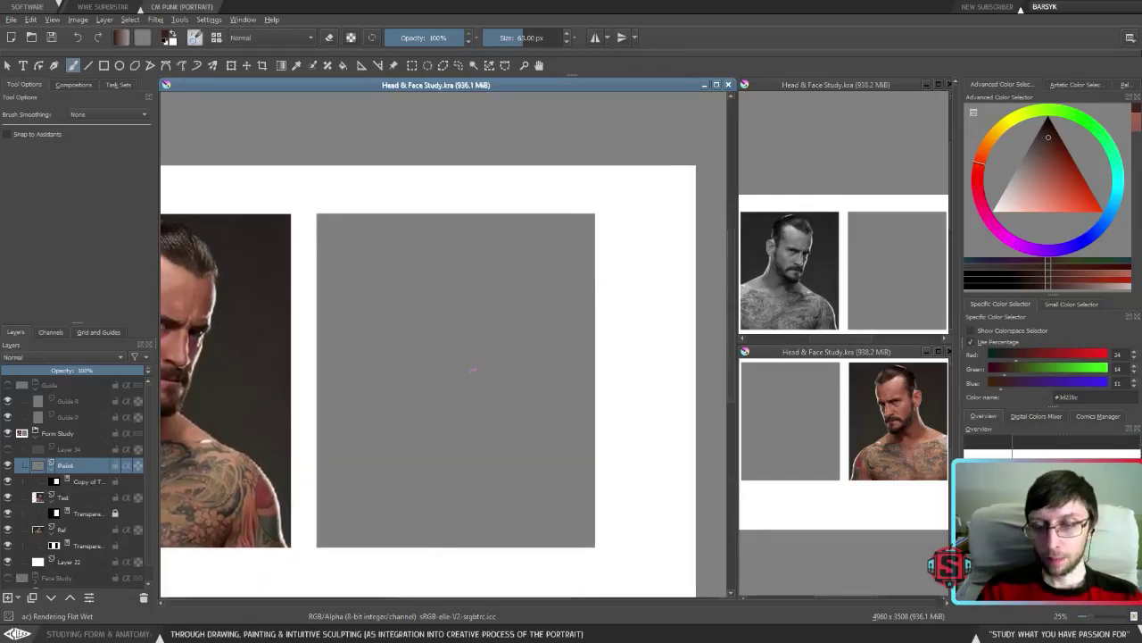
Rearrange the study subwindows, resizing the smaller and larger views of Head & Face Study.
left_click(948, 352)
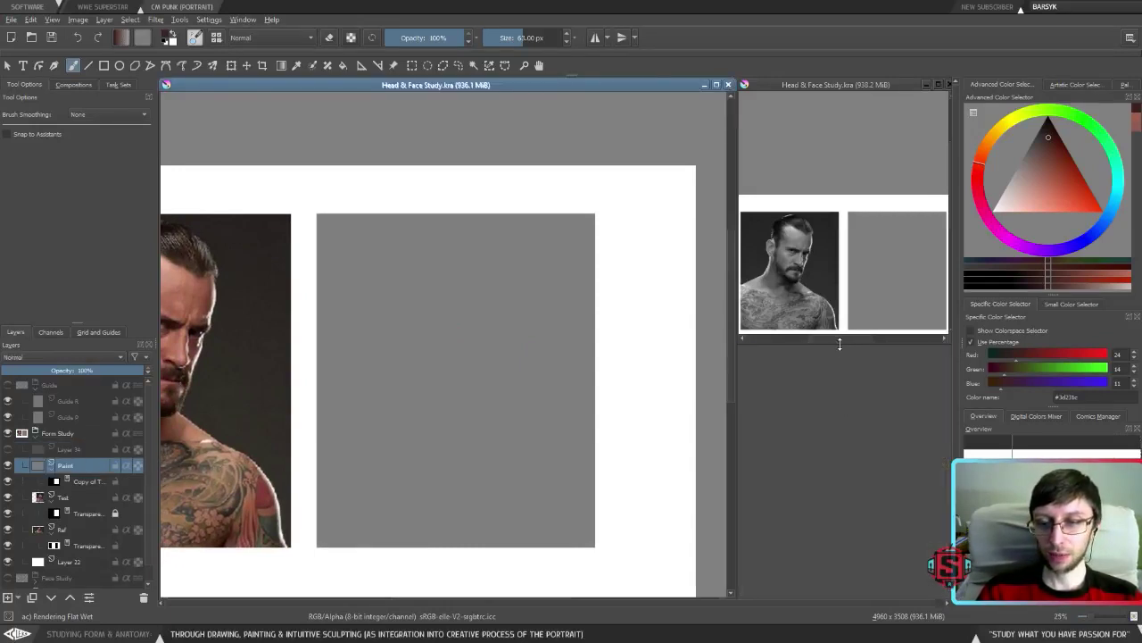
left_click_drag(839, 344, 852, 600)
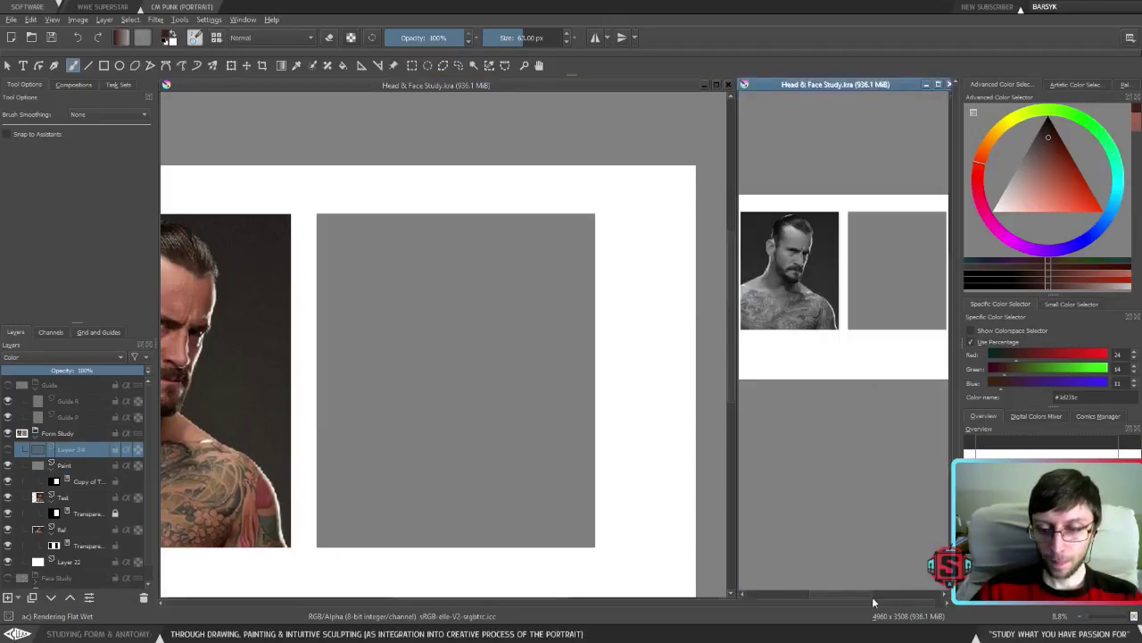
scroll(922, 586, "down", 1)
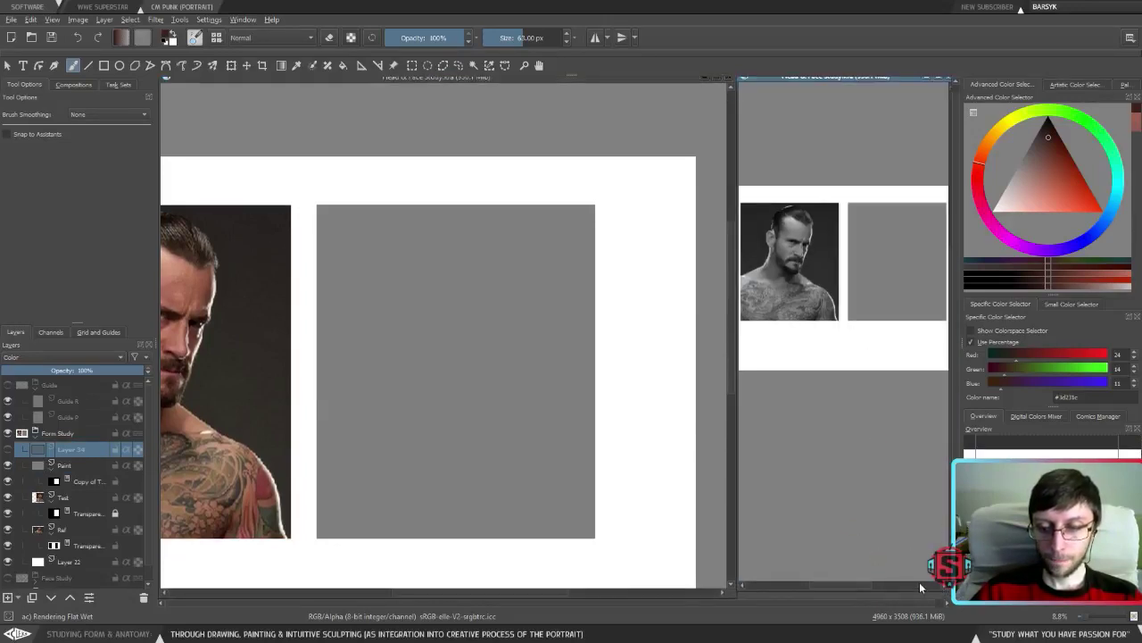
left_click_drag(911, 592, 910, 586)
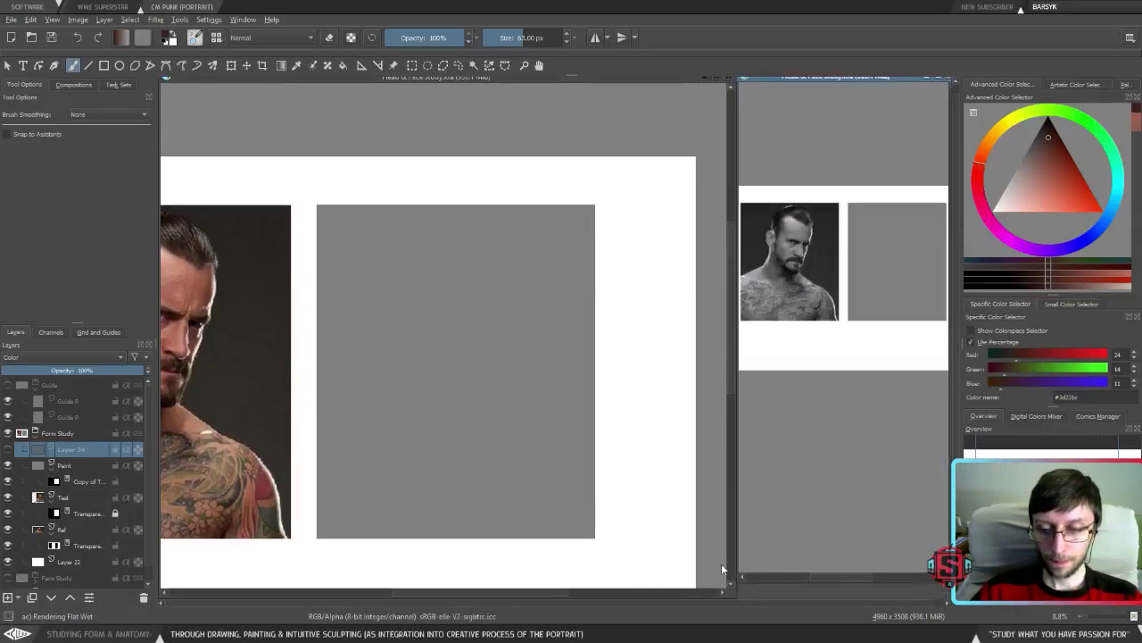
left_click_drag(685, 595, 706, 594)
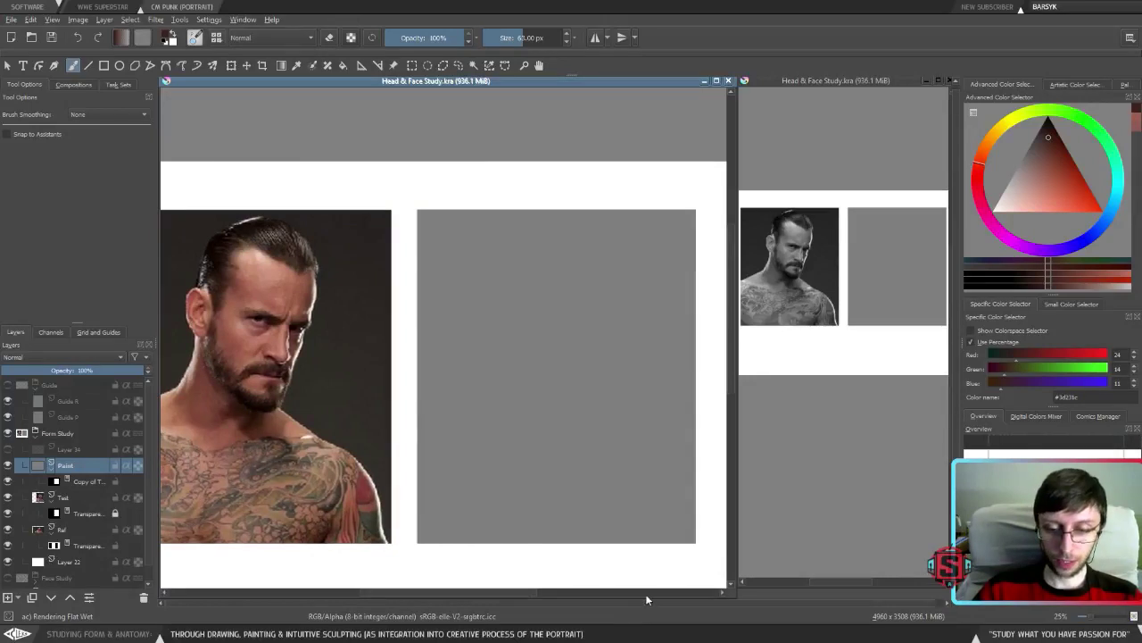
left_click_drag(647, 597, 664, 596)
left_click_drag(762, 592, 827, 598)
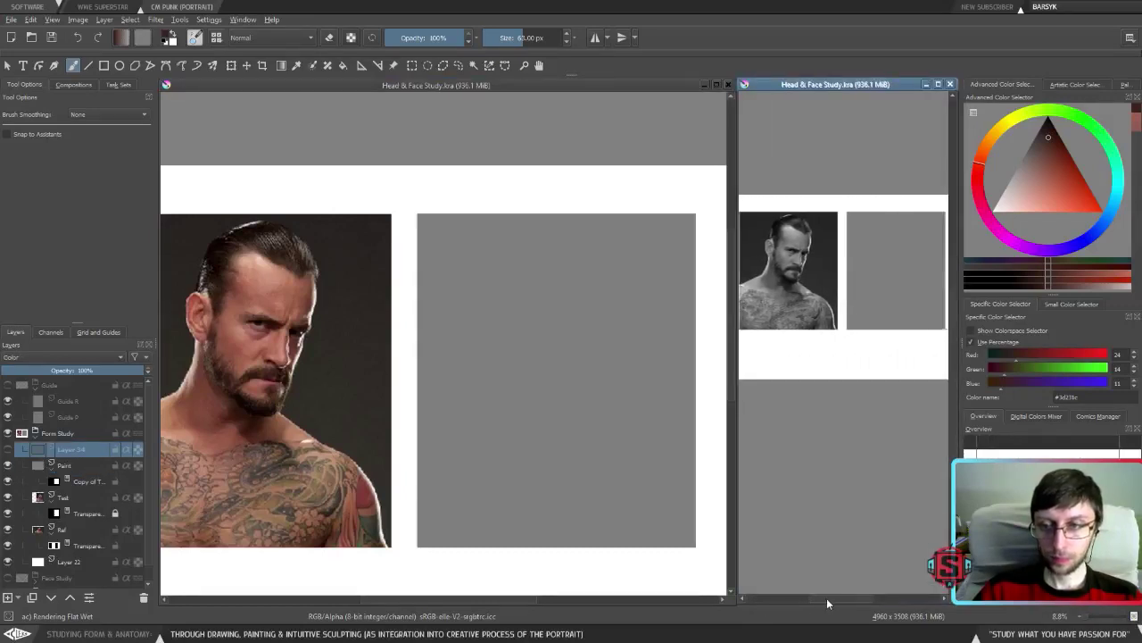
Recentre the smaller view on the portrait and make the larger view active again.
key("t")
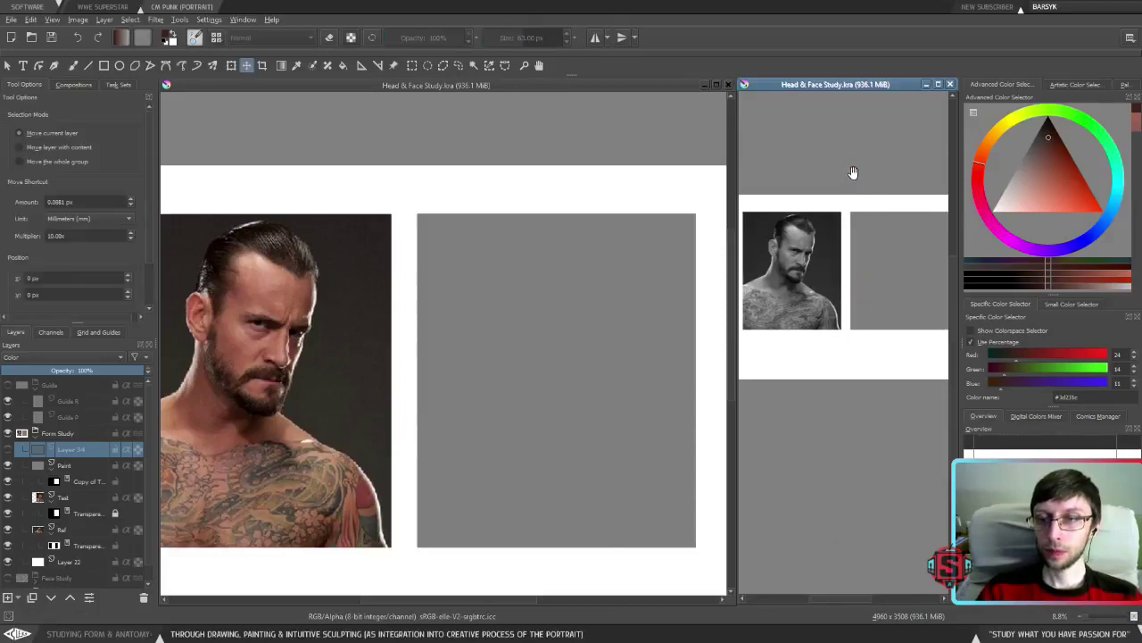
left_click_drag(853, 175, 848, 350)
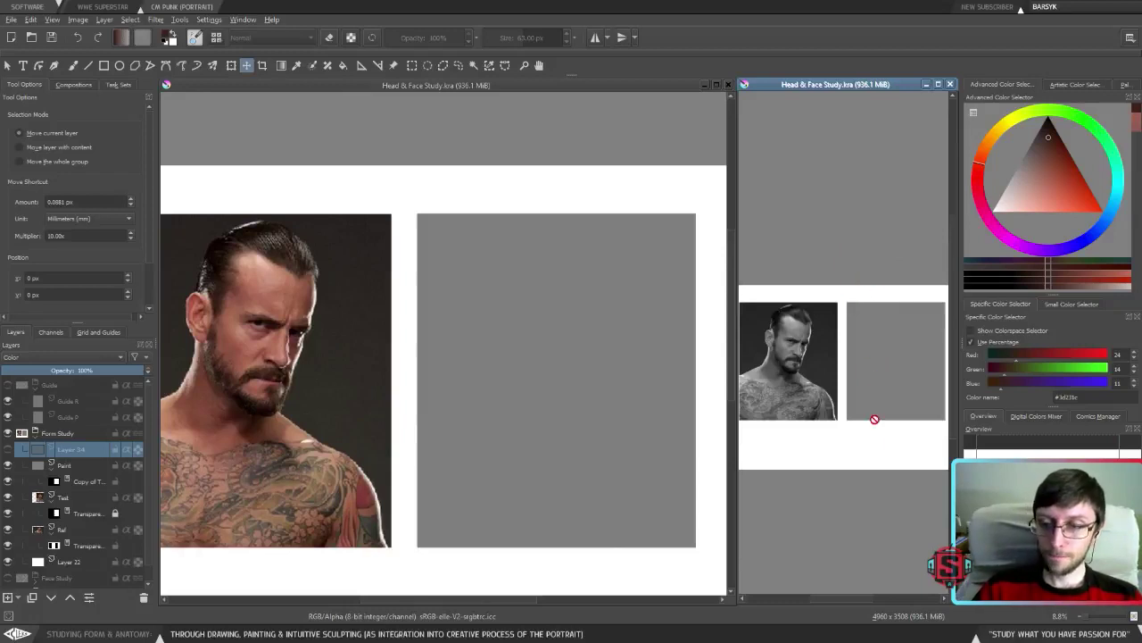
left_click(660, 594)
mouse_move(647, 633)
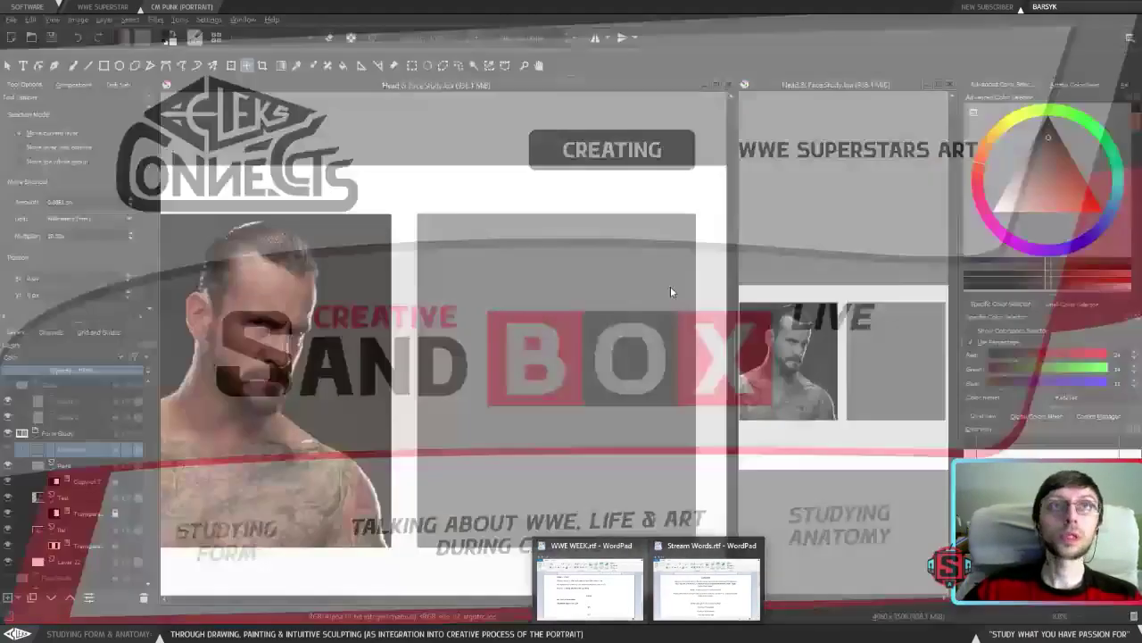
key("ctrl+Tab")
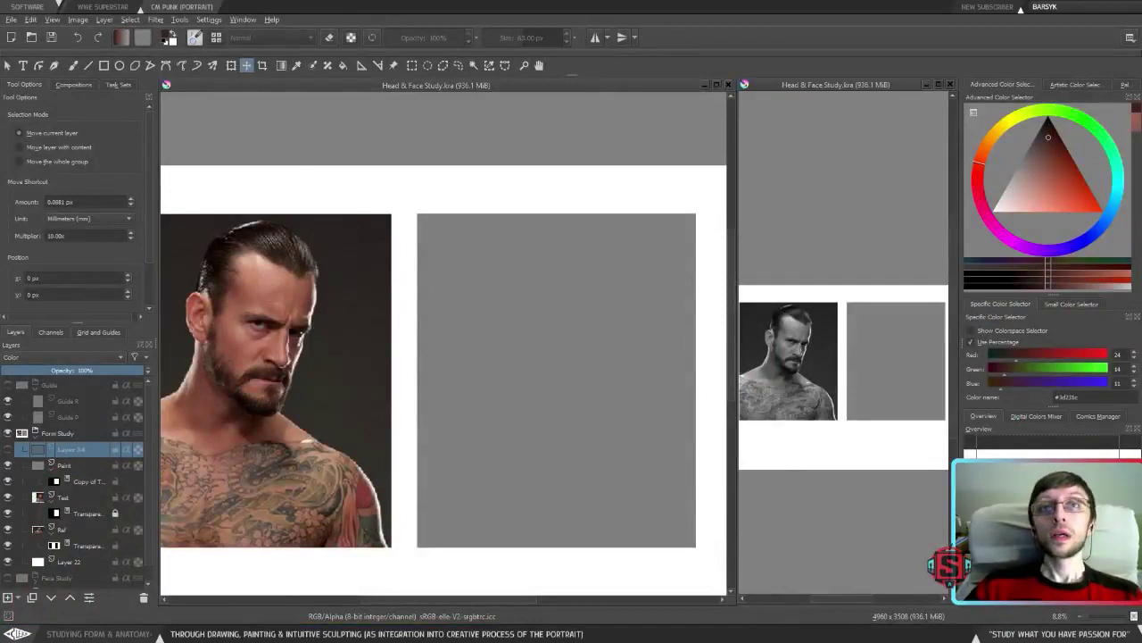
key("ctrl+Tab")
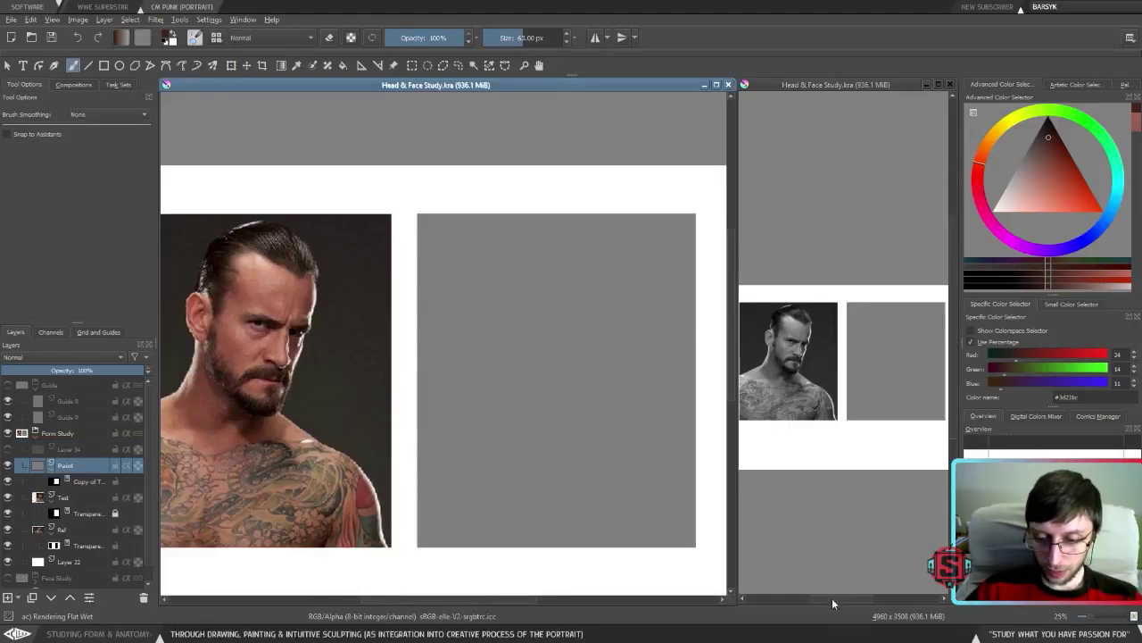
key("t")
key("Page_Up")
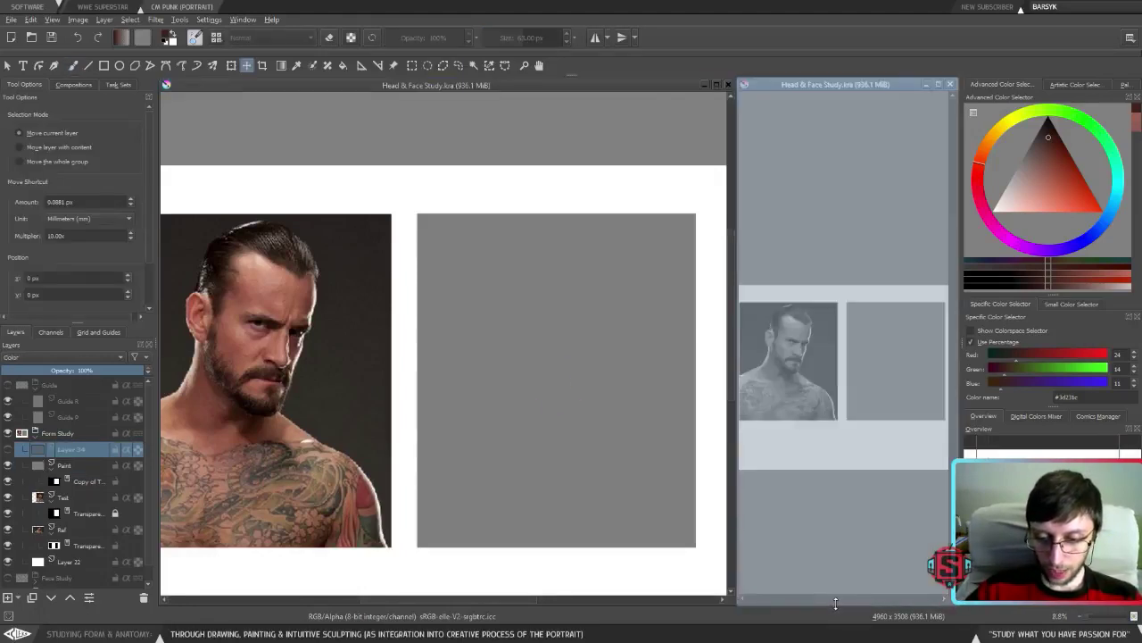
left_click(834, 602)
left_click(575, 339)
key("b")
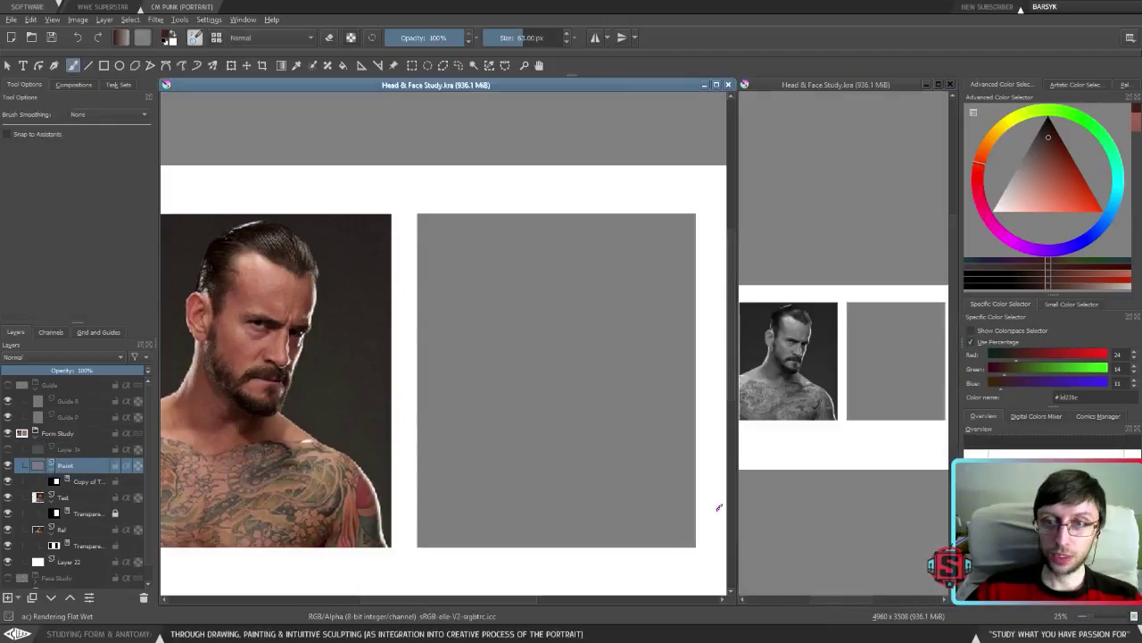
mouse_move(527, 338)
left_mouse_down()
mouse_move(509, 367)
mouse_move(521, 388)
mouse_move(552, 380)
mouse_move(527, 358)
mouse_move(546, 368)
mouse_move(572, 380)
left_mouse_up()
left_click(582, 386)
key("Delete")
key("Delete")
Switch to the Fan Paint Wet brush, zoom to 50%, and enlarge it to 78 px.
right_click(482, 329)
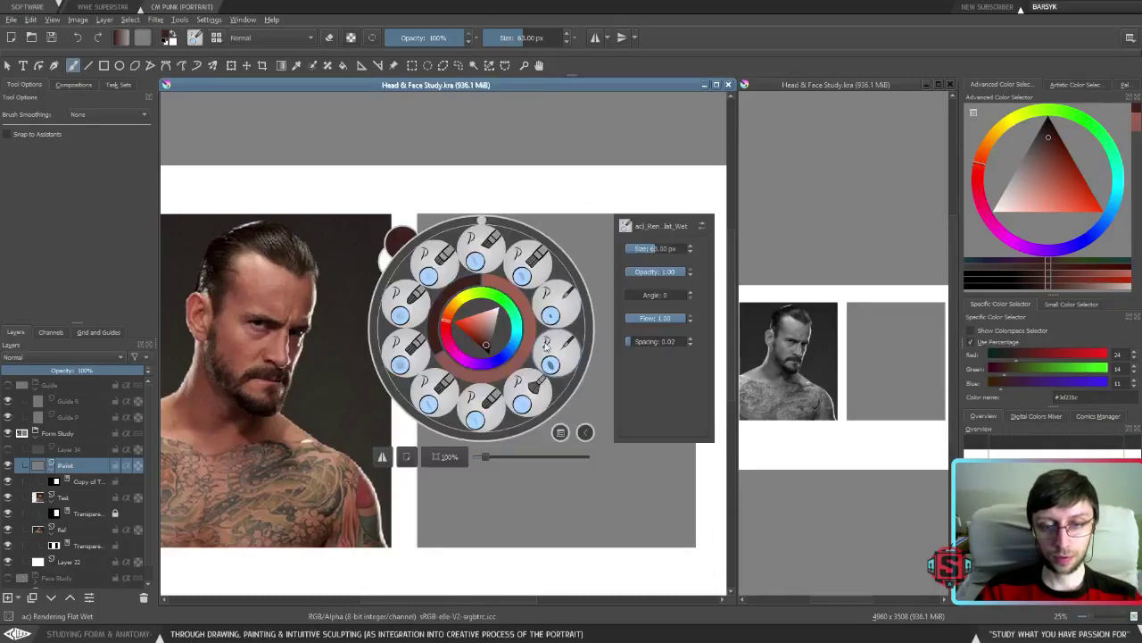
left_click(521, 395)
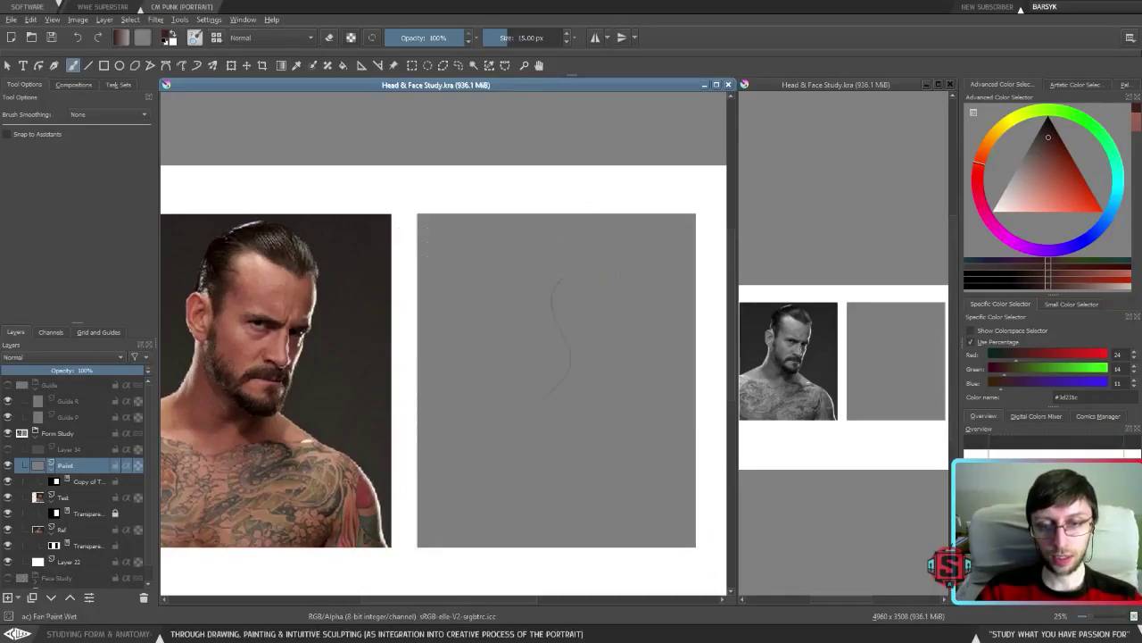
key("plus")
key("bracketright")
key("bracketright")
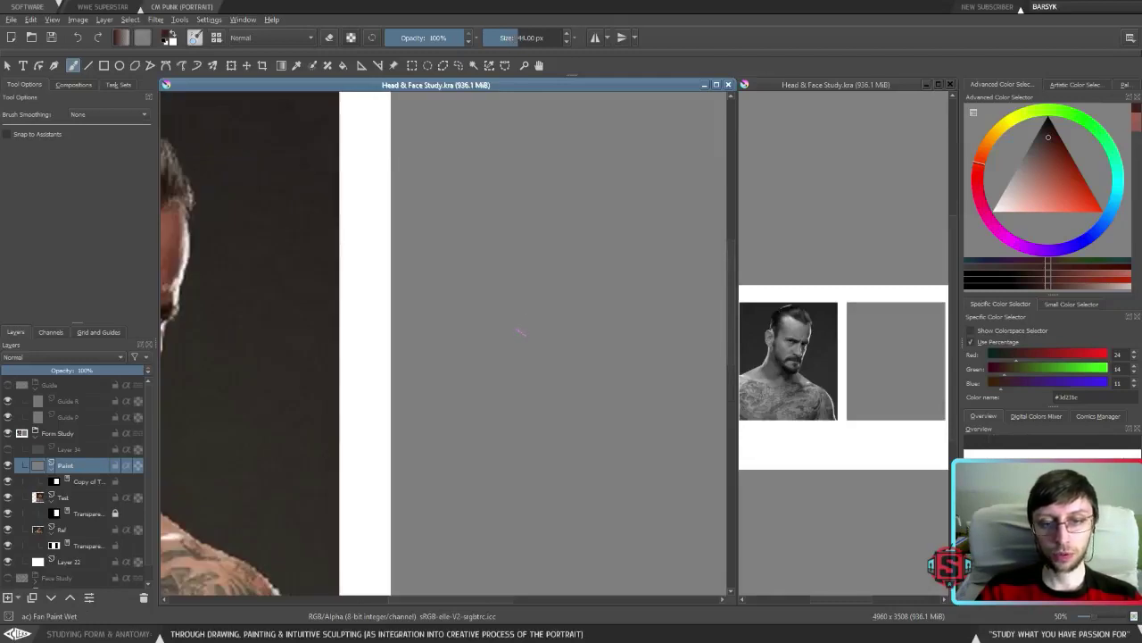
key("bracketright")
Paint and undo two test strokes on the grey panel, then bring up the workspace chooser.
mouse_move(505, 416)
left_mouse_down()
mouse_move(546, 179)
mouse_move(705, 205)
left_mouse_up()
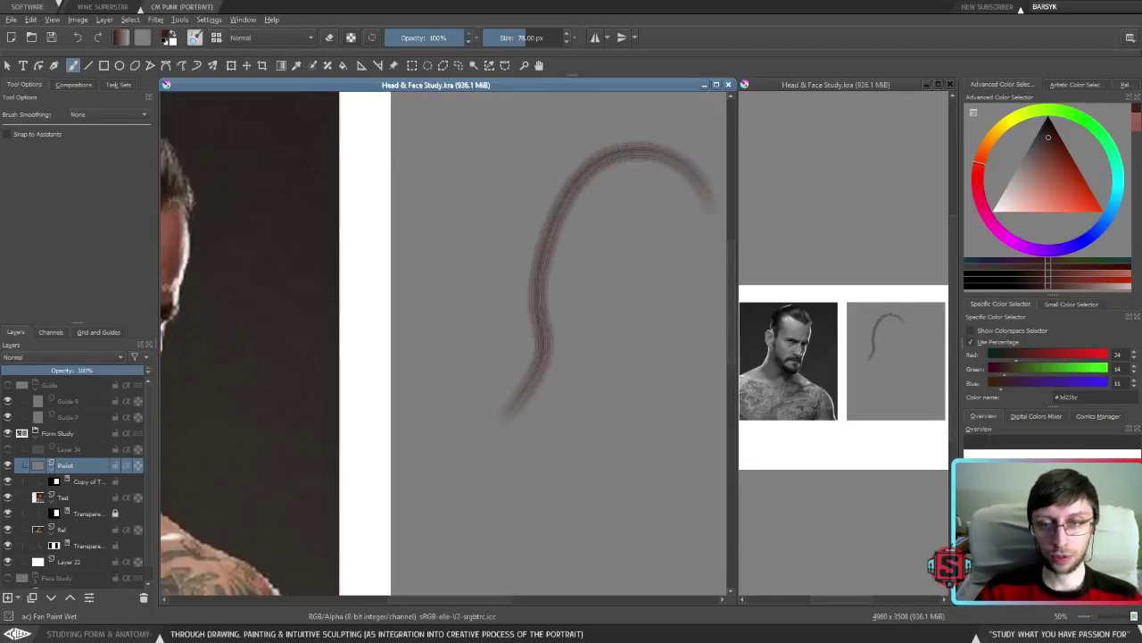
key("ctrl+z")
left_click_drag(625, 365, 516, 383)
mouse_move(439, 498)
left_mouse_down()
mouse_move(498, 288)
mouse_move(534, 249)
mouse_move(541, 401)
mouse_move(521, 412)
mouse_move(545, 426)
mouse_move(539, 393)
left_mouse_up()
key("ctrl+z")
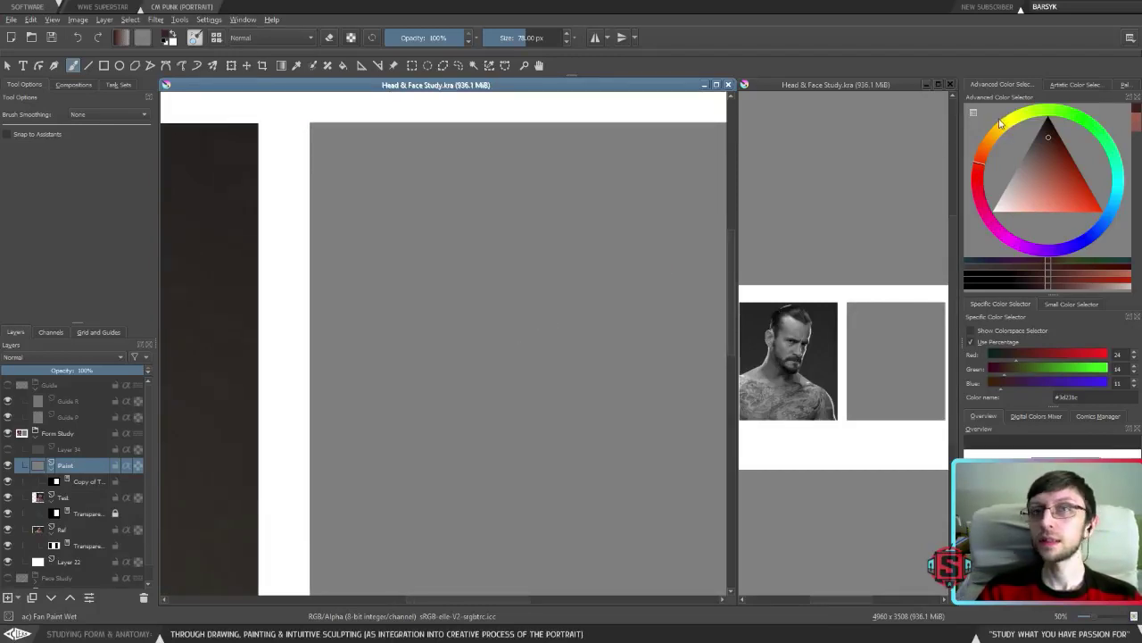
left_click(1130, 39)
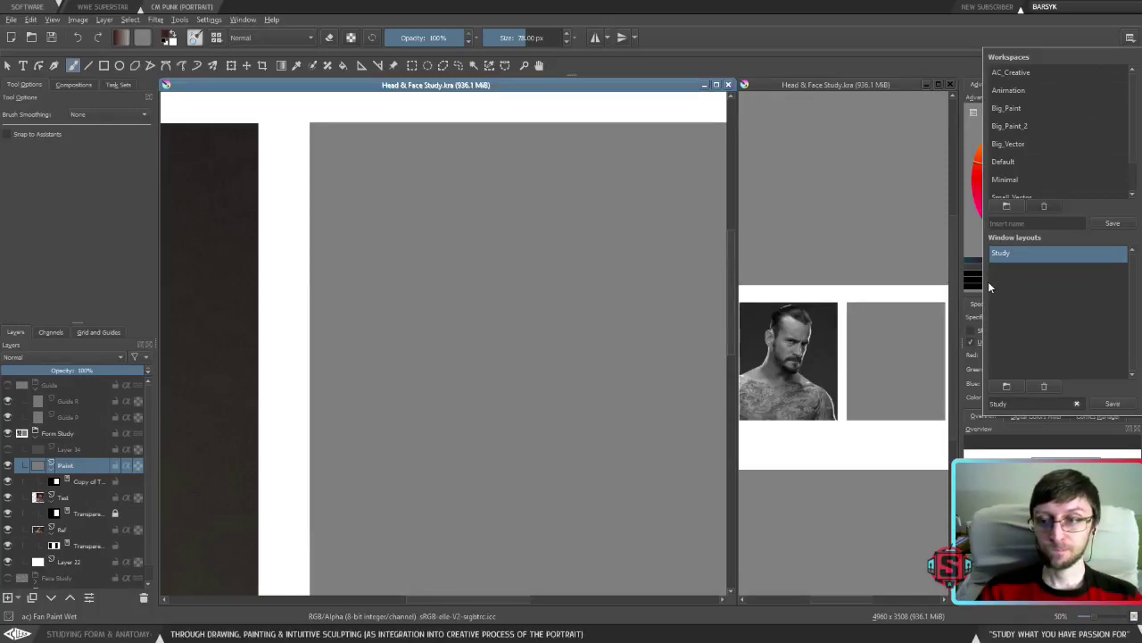
Load the AC_Creative workspace, dismiss the chooser, and zoom out to 25%.
left_click(1021, 71)
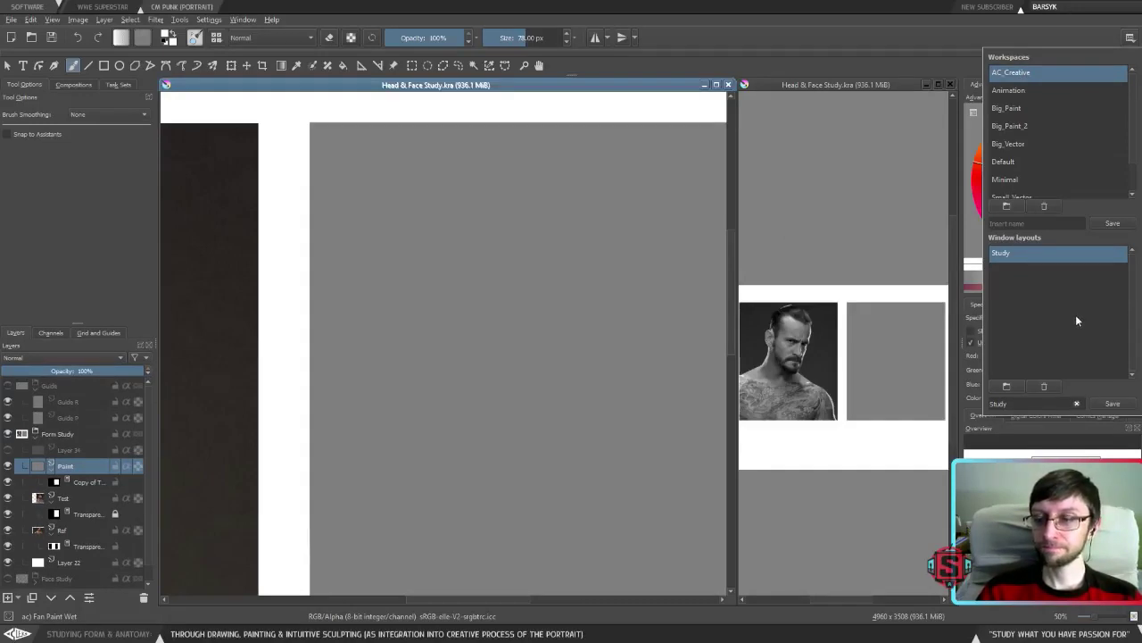
left_click(632, 329)
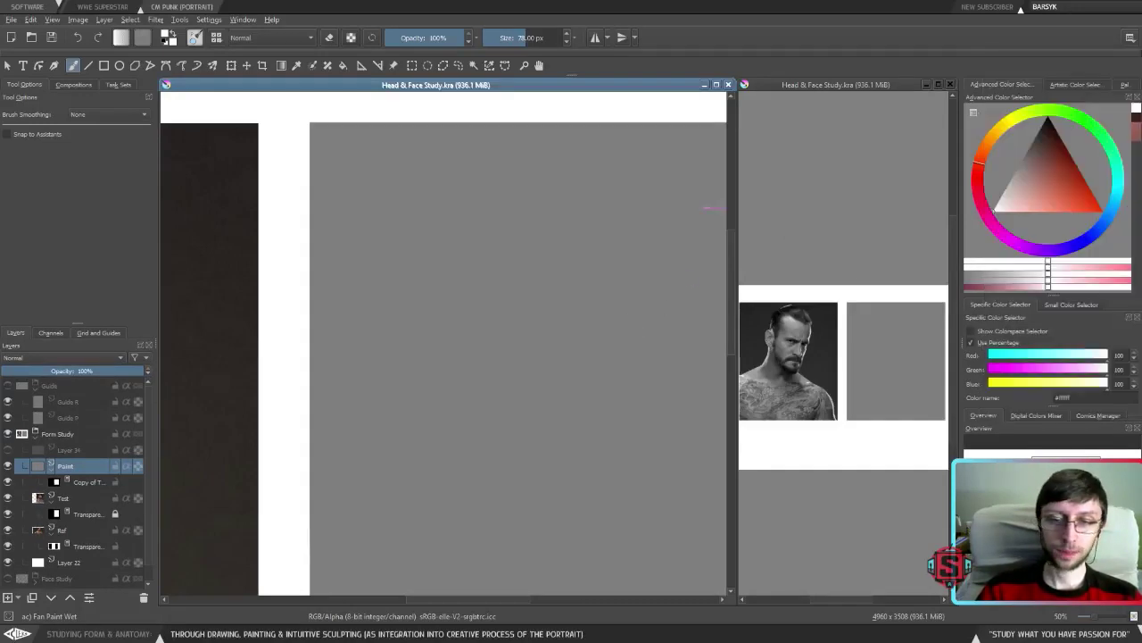
scroll(585, 336, "down", 2)
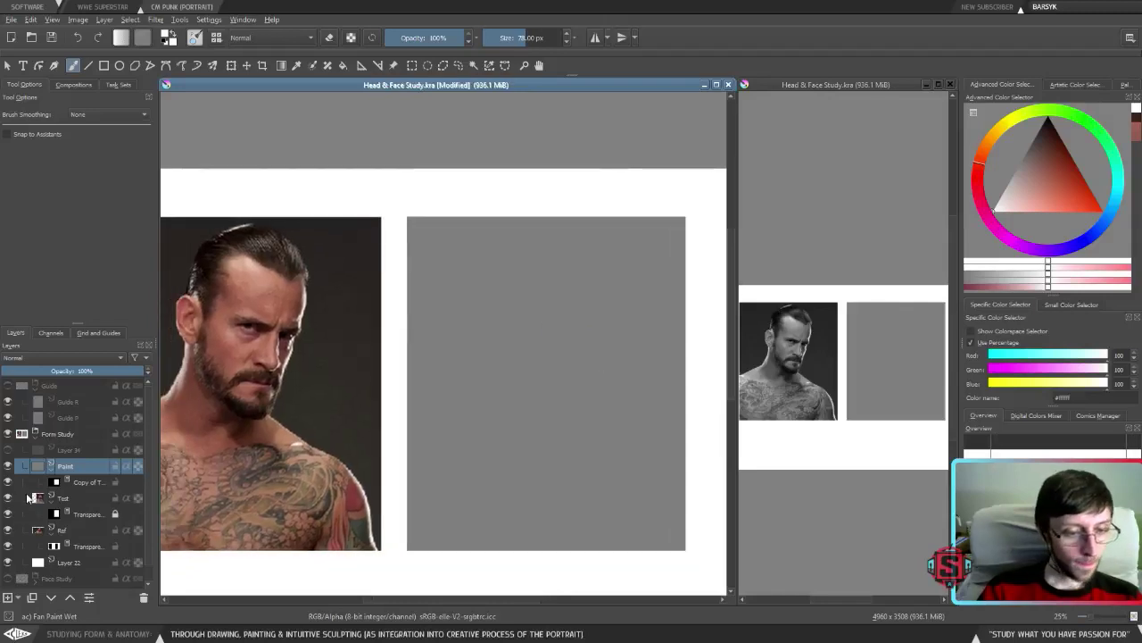
Test and undo a stroke, switch to Rendering Round Wet, then try and undo a white fill.
mouse_move(542, 321)
left_mouse_down()
mouse_move(509, 378)
mouse_move(502, 462)
left_mouse_up()
key("ctrl+z")
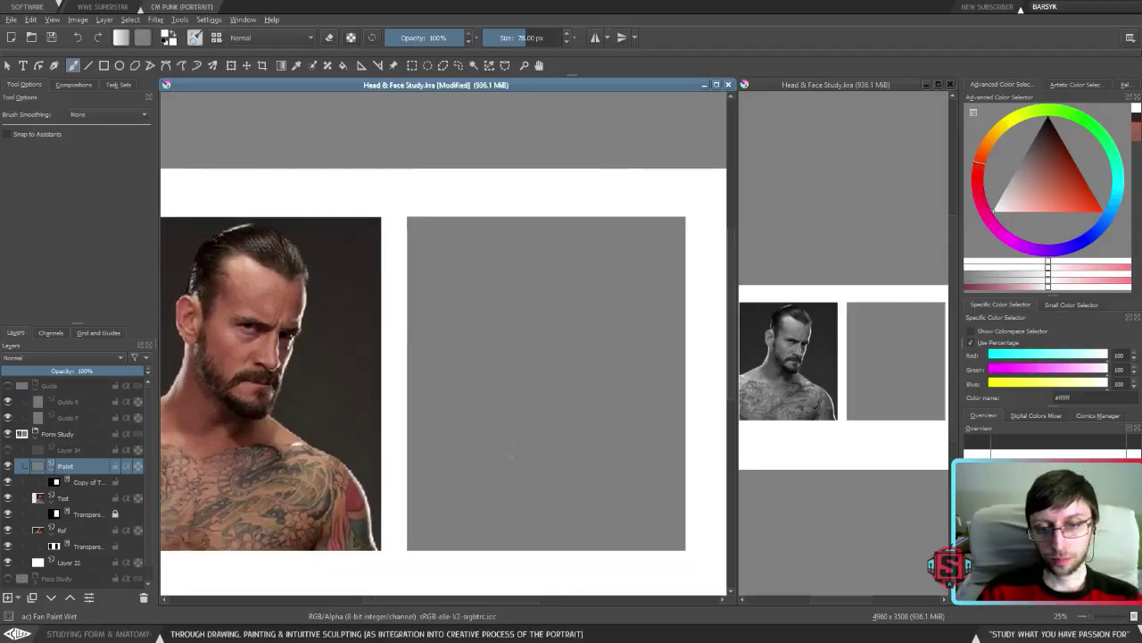
right_click(482, 303)
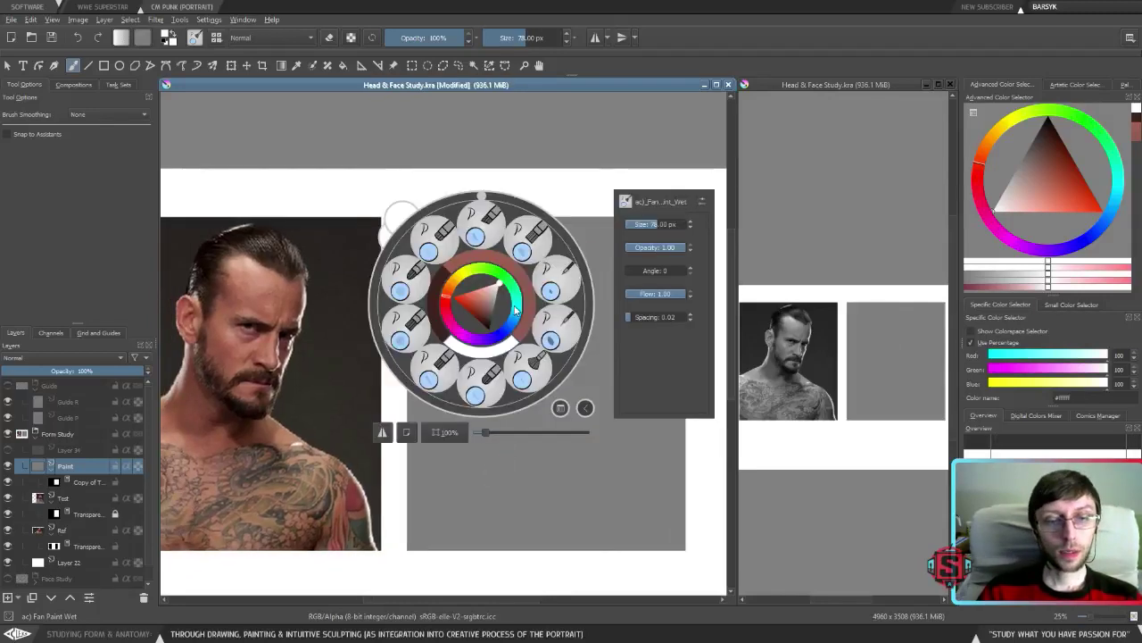
left_click(406, 288)
left_click(343, 65)
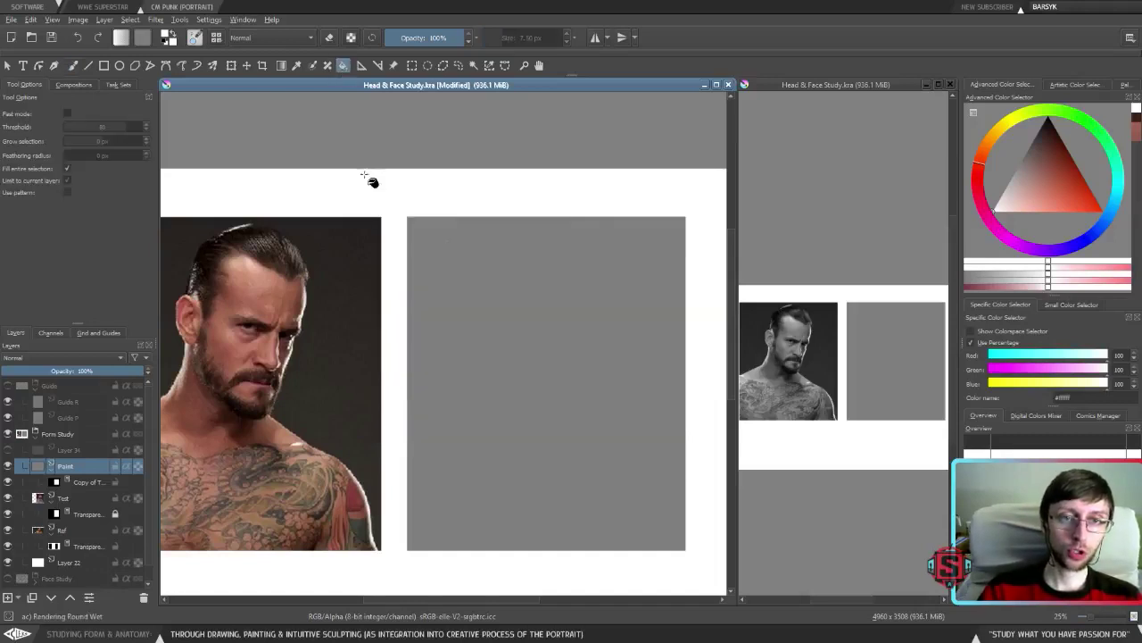
left_click(540, 379)
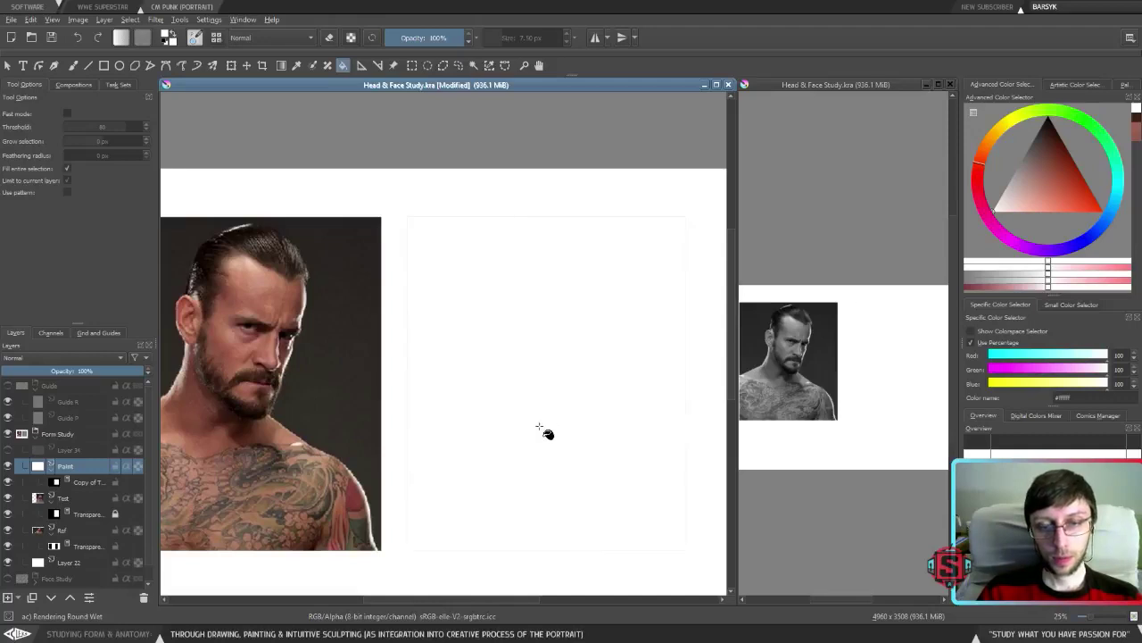
key("ctrl+z")
Tune a dark warm brown in the Advanced Color Selector and flood-fill the grey panel with it.
left_click(1049, 141)
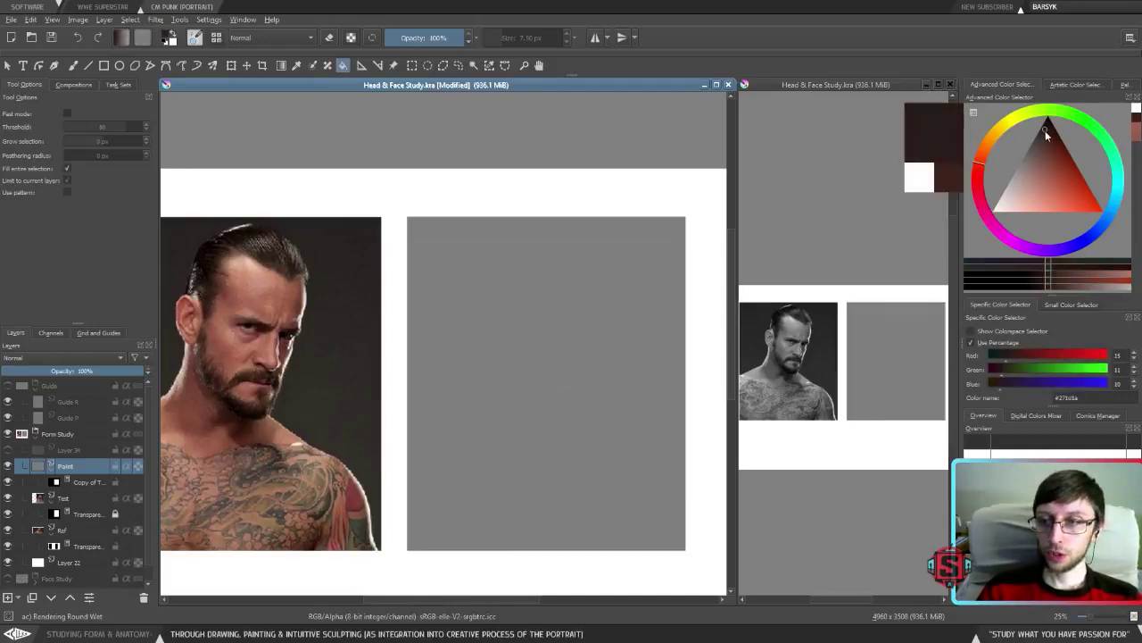
left_click(1046, 146)
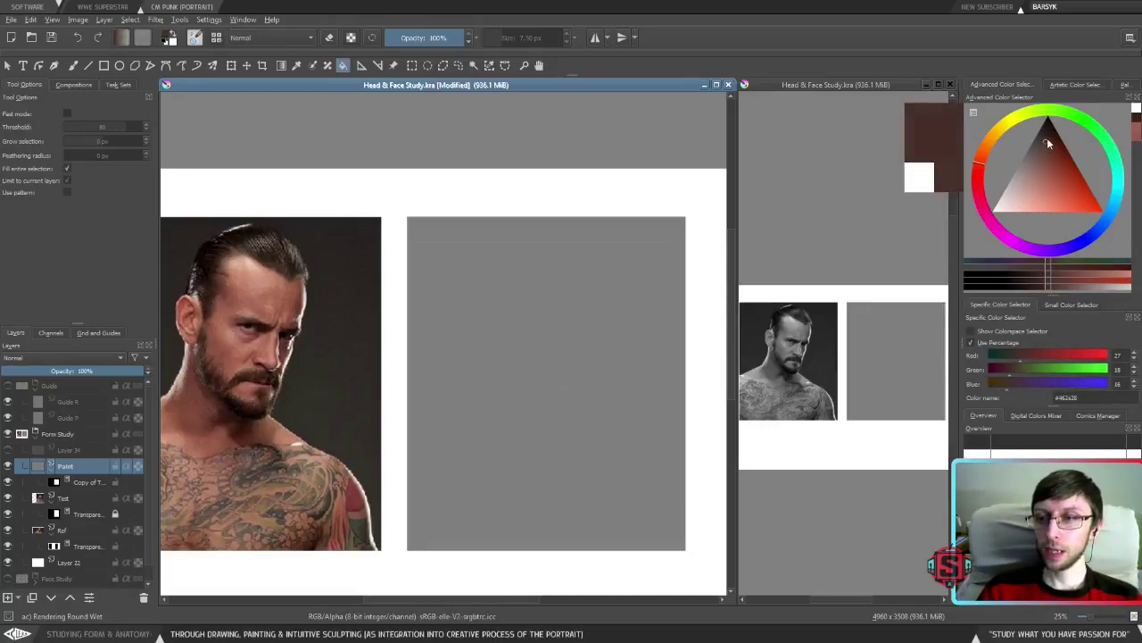
left_click(1043, 140)
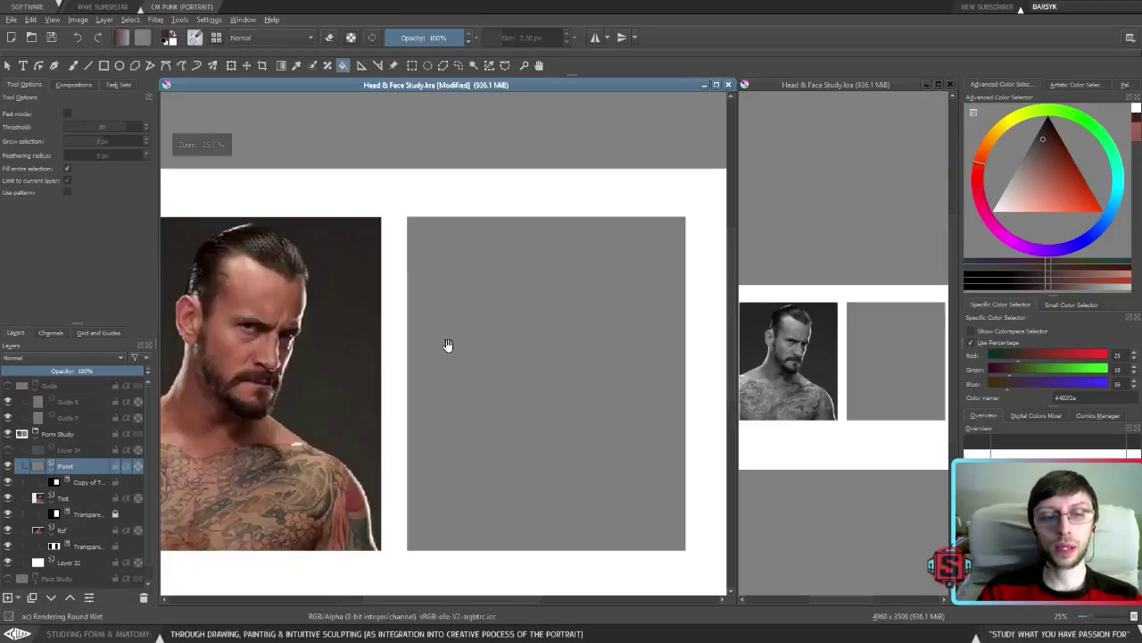
scroll(503, 329, "up", 2)
left_click_drag(507, 312, 490, 316)
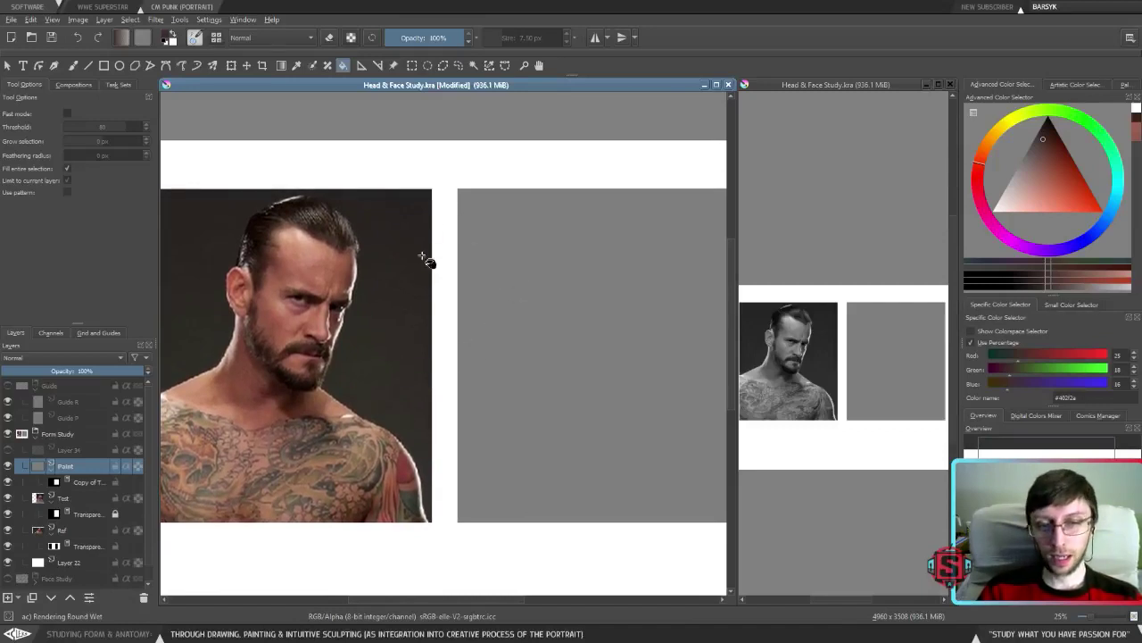
left_click(986, 163)
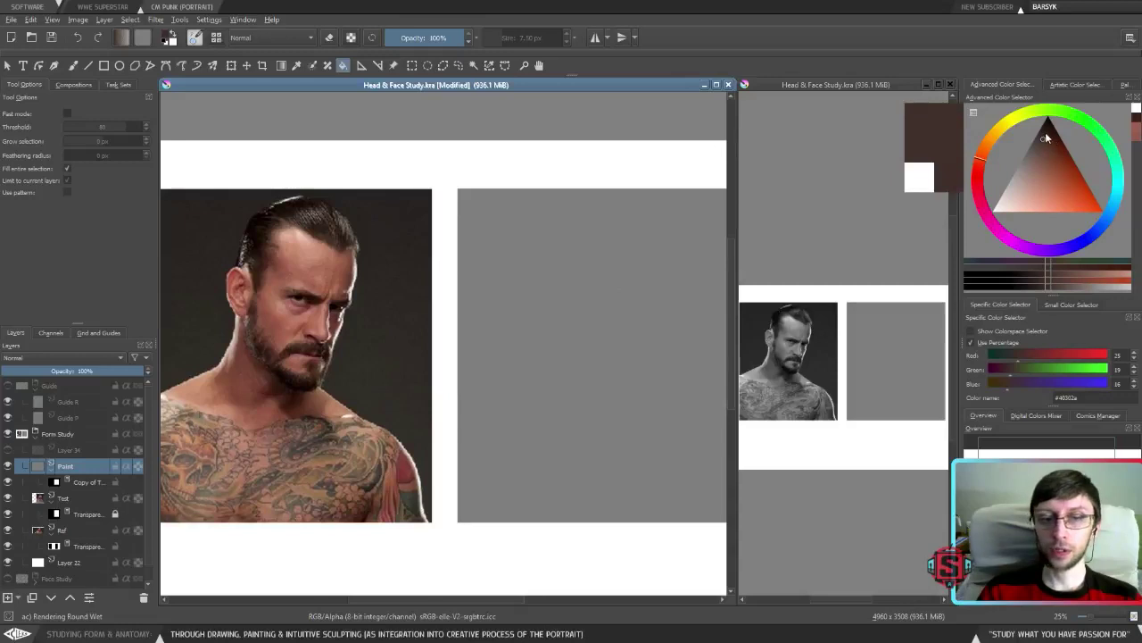
left_click_drag(1046, 138, 1041, 142)
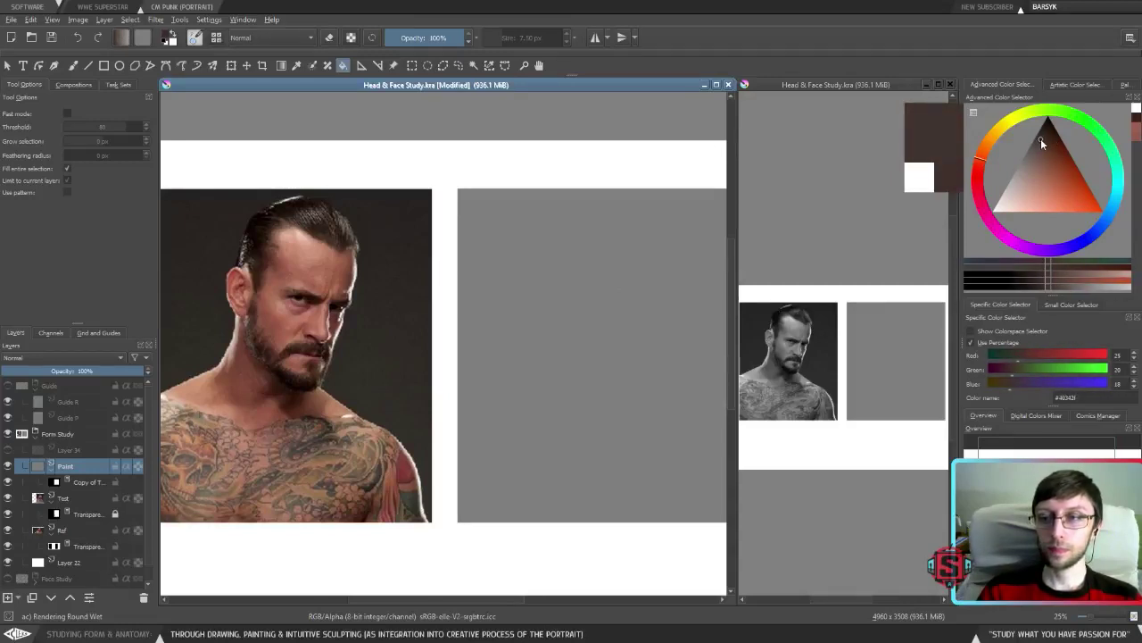
left_click(604, 346)
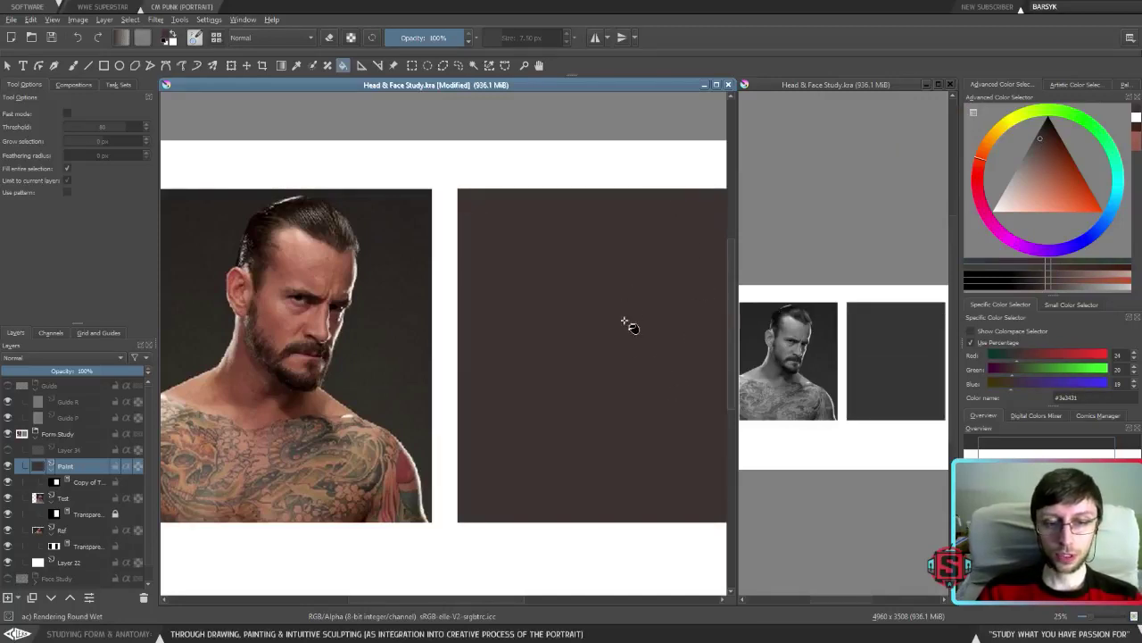
scroll(632, 398, "down", 2)
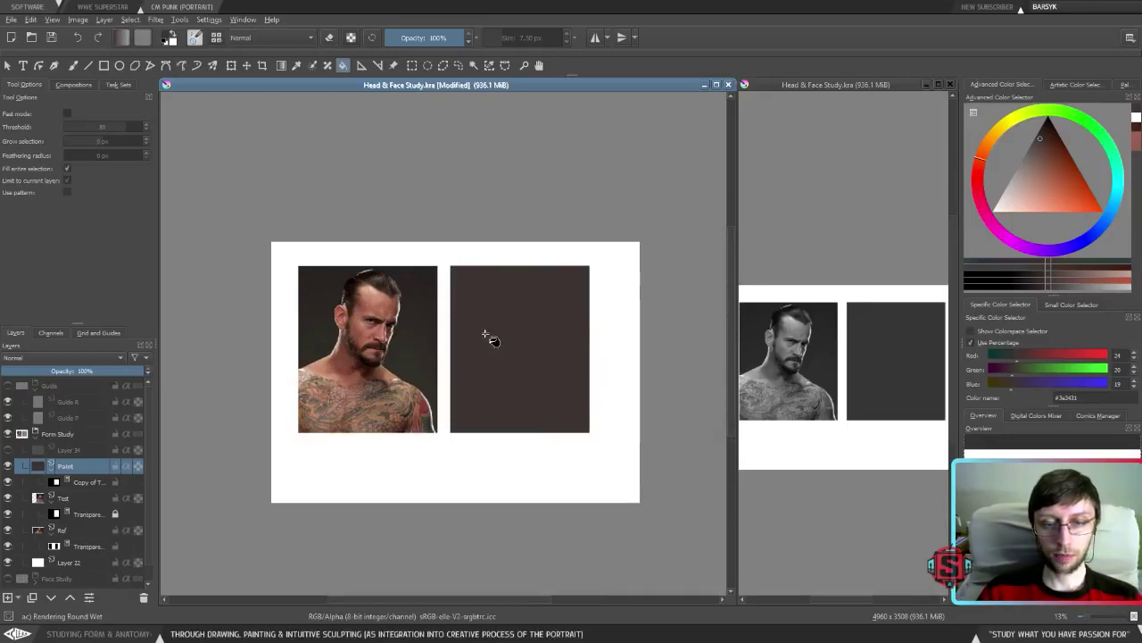
Switch to the freehand brush, zoom to 25%, and make the Guide layer visible and active.
key("b")
key("plus")
key("plus")
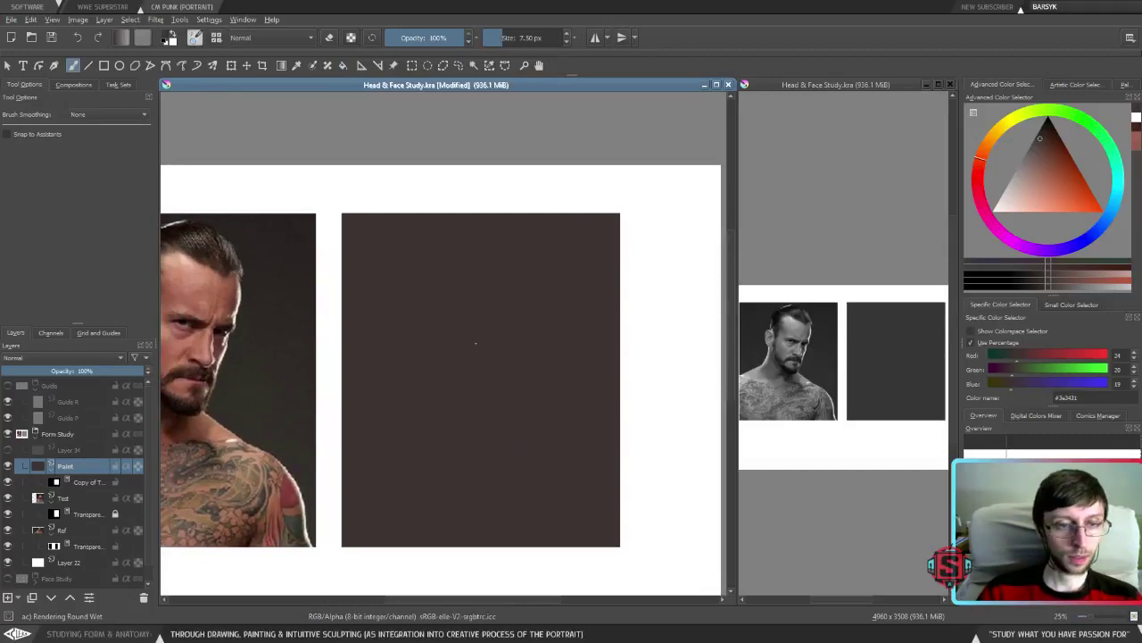
left_click_drag(475, 342, 558, 363)
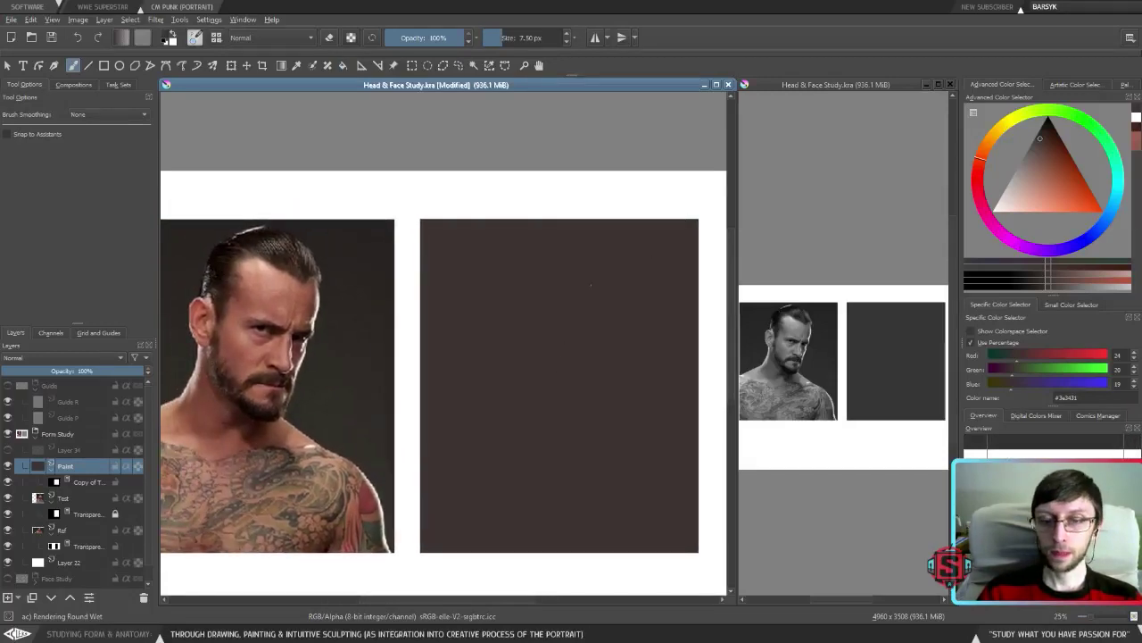
mouse_move(561, 403)
left_mouse_down()
mouse_move(556, 388)
mouse_move(597, 357)
mouse_move(594, 309)
left_mouse_up()
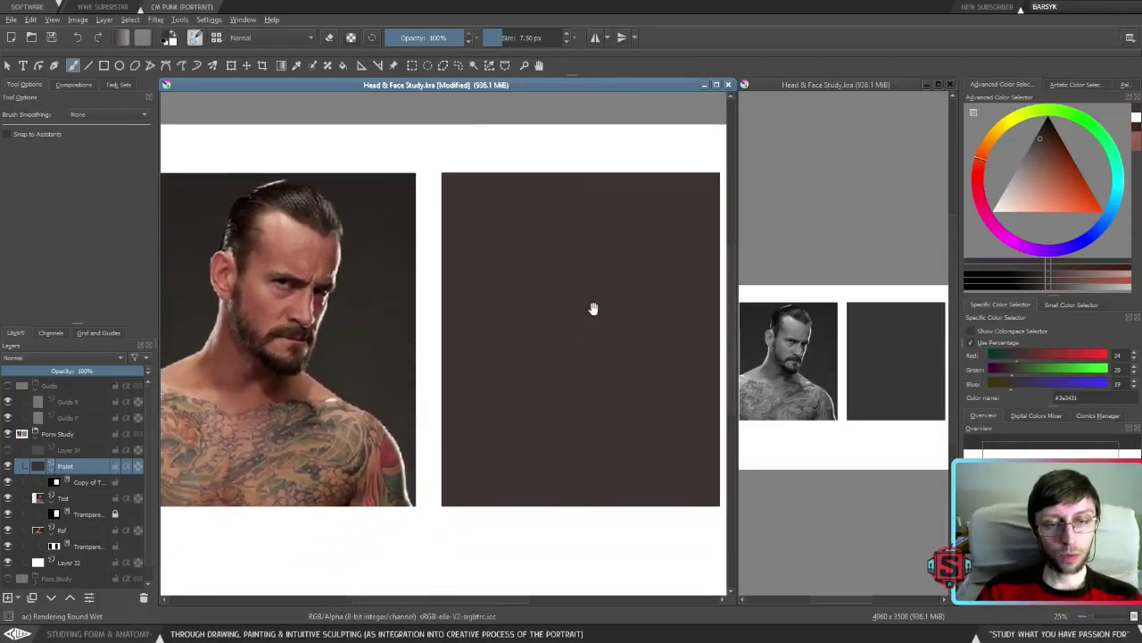
left_click(8, 386)
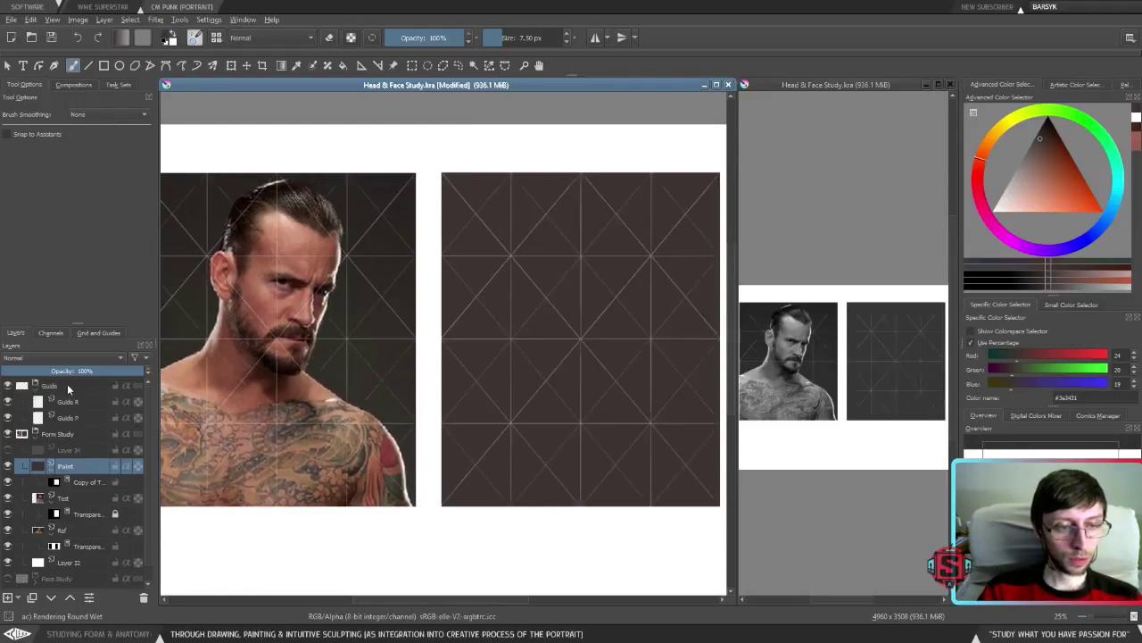
left_click(68, 387)
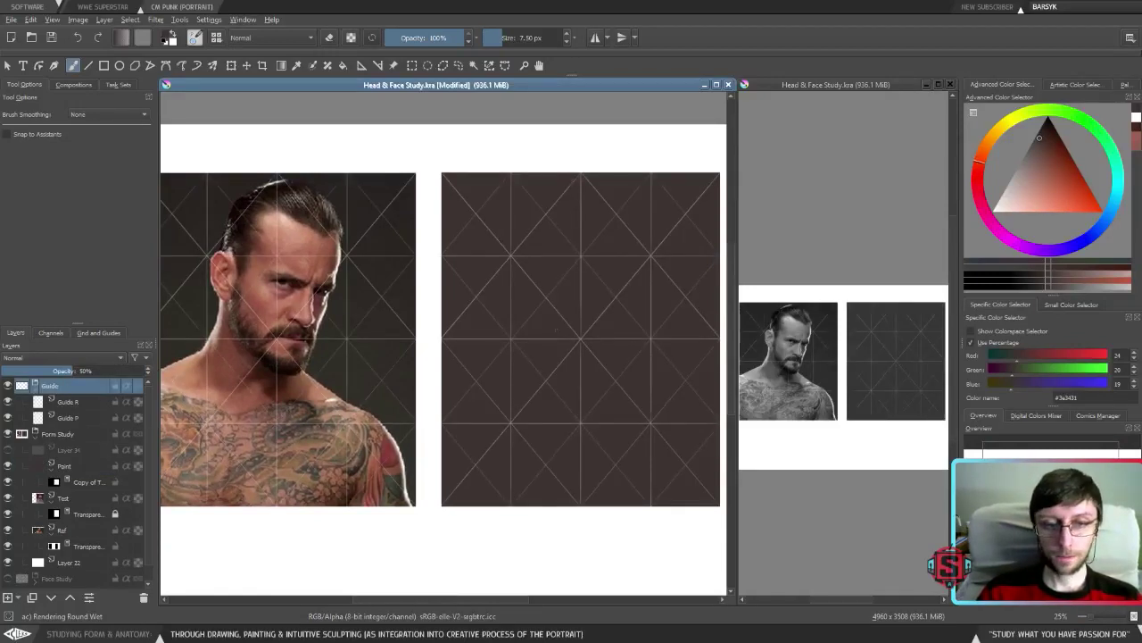
Shorten the second study view and pan the canvases so the photo and panel both show.
scroll(537, 355, "up", 1)
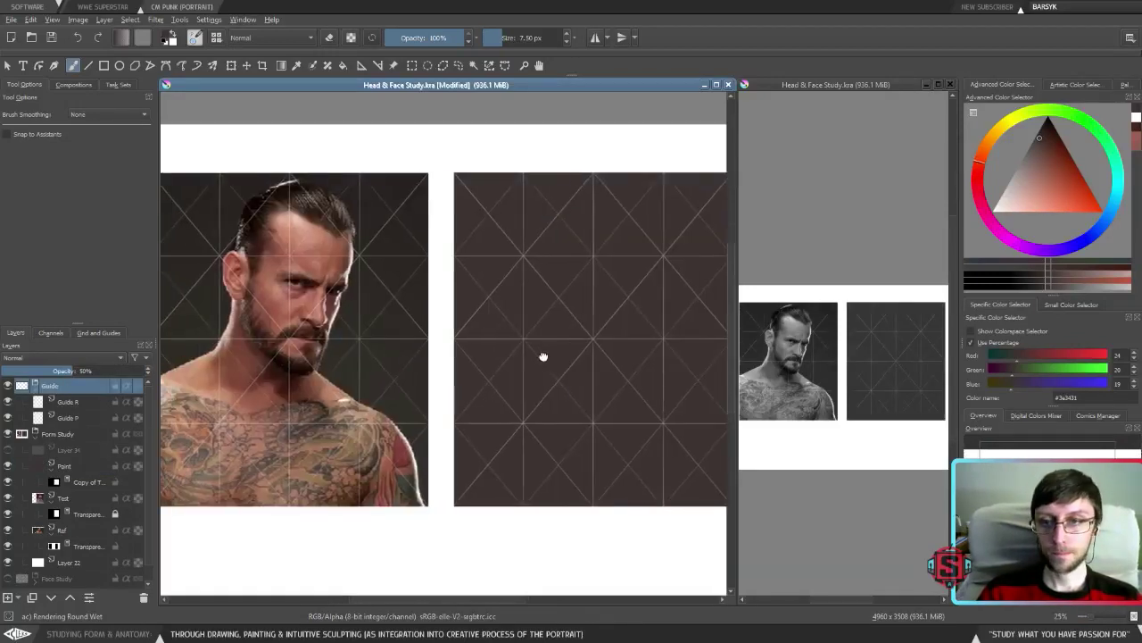
left_click(793, 83)
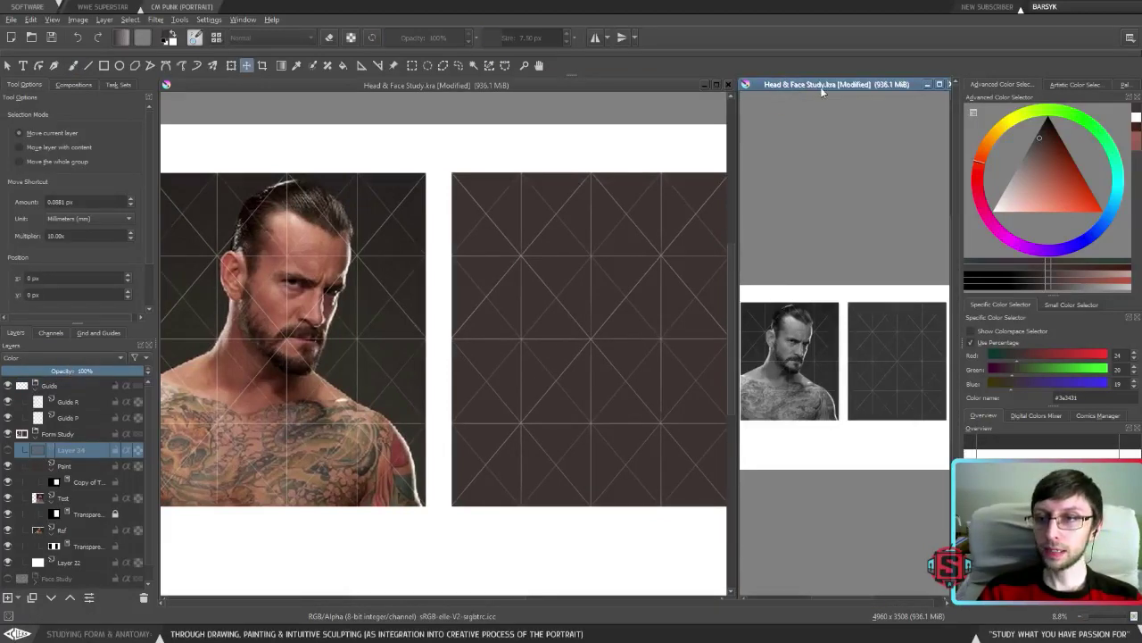
left_click_drag(821, 89, 809, 91)
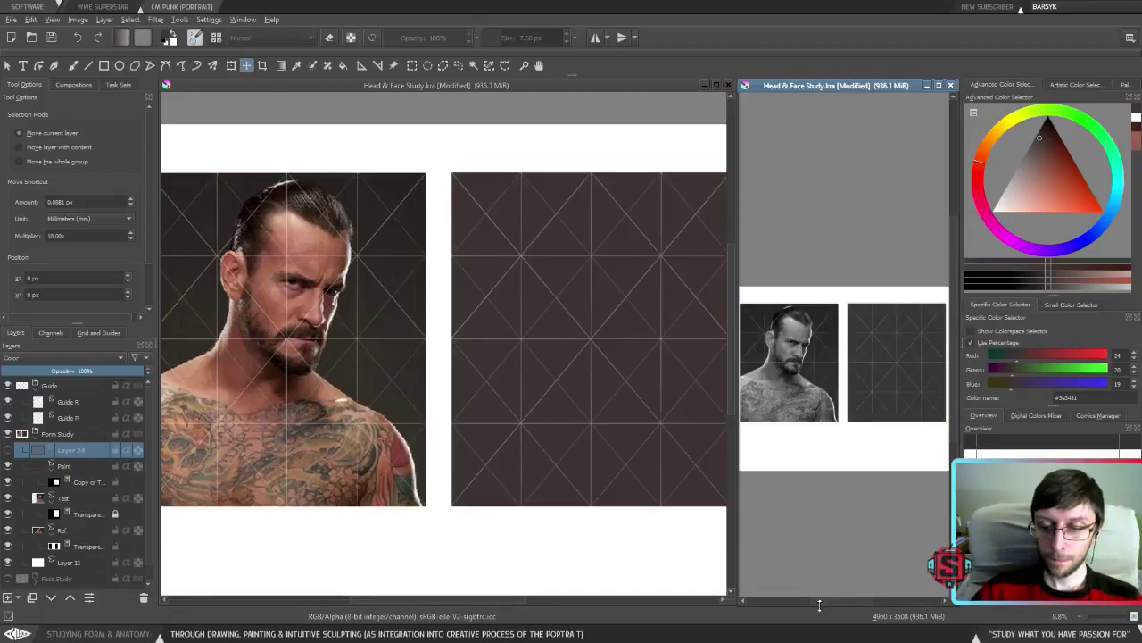
left_click_drag(819, 605, 836, 347)
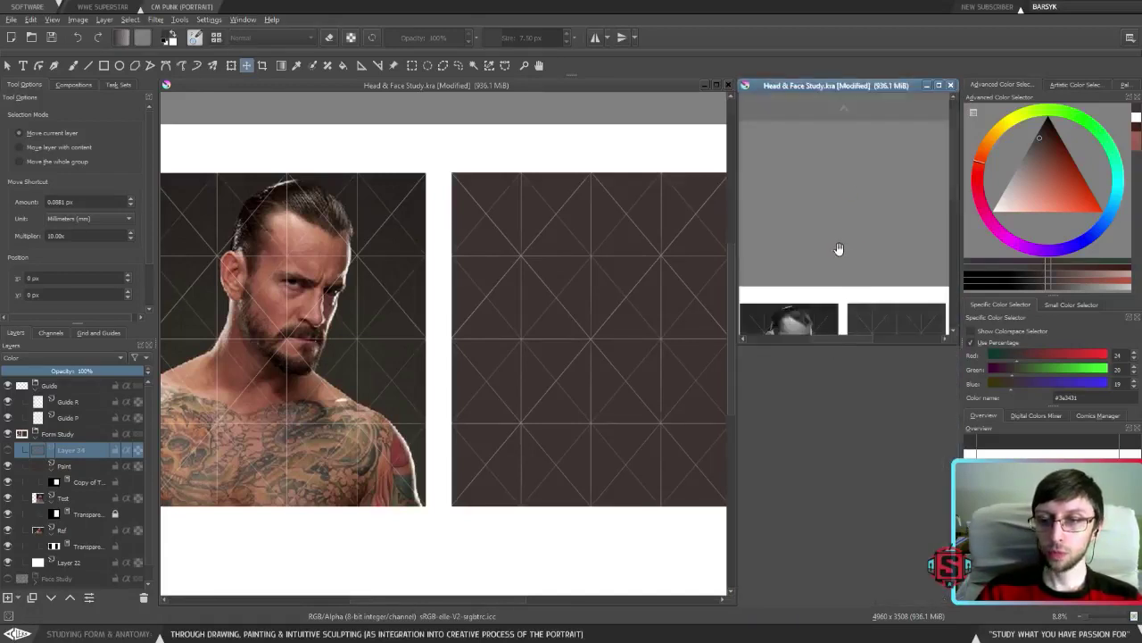
left_click_drag(839, 248, 853, 293)
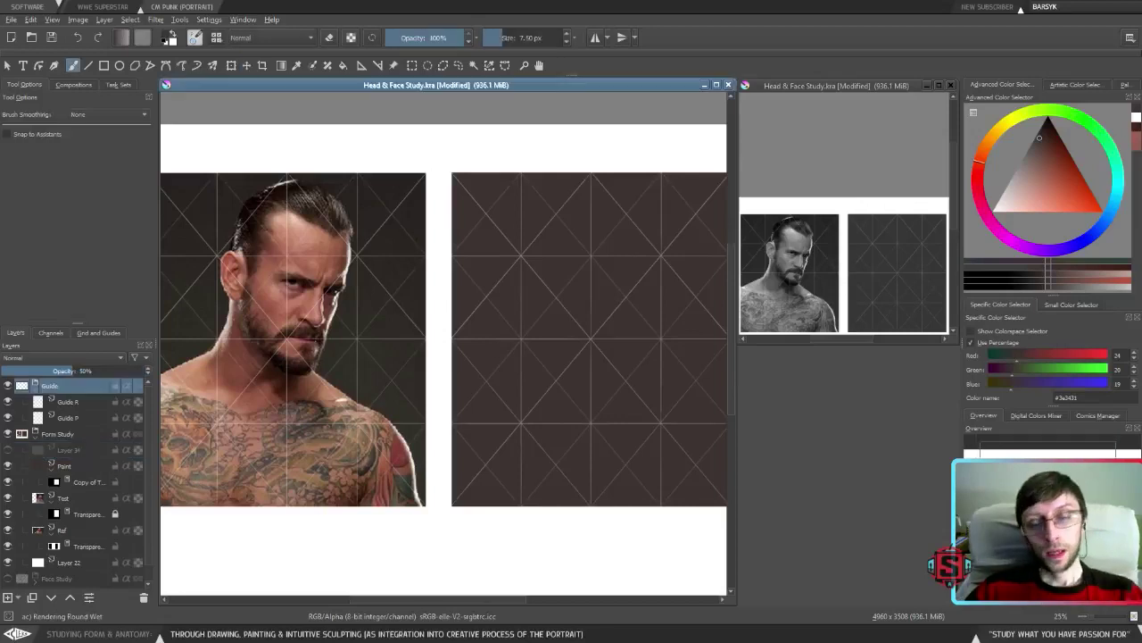
mouse_move(527, 326)
left_mouse_down()
mouse_move(527, 317)
mouse_move(492, 339)
left_mouse_up()
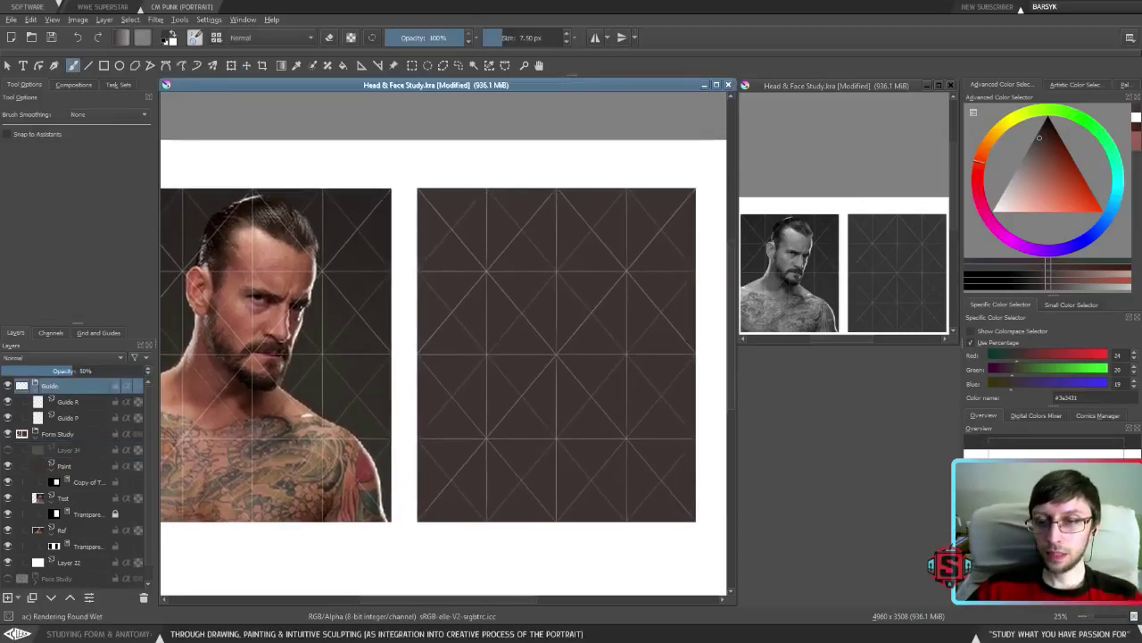
Open a new view of Head & Face Study.kra and stretch it into the lower right area.
left_click(242, 20)
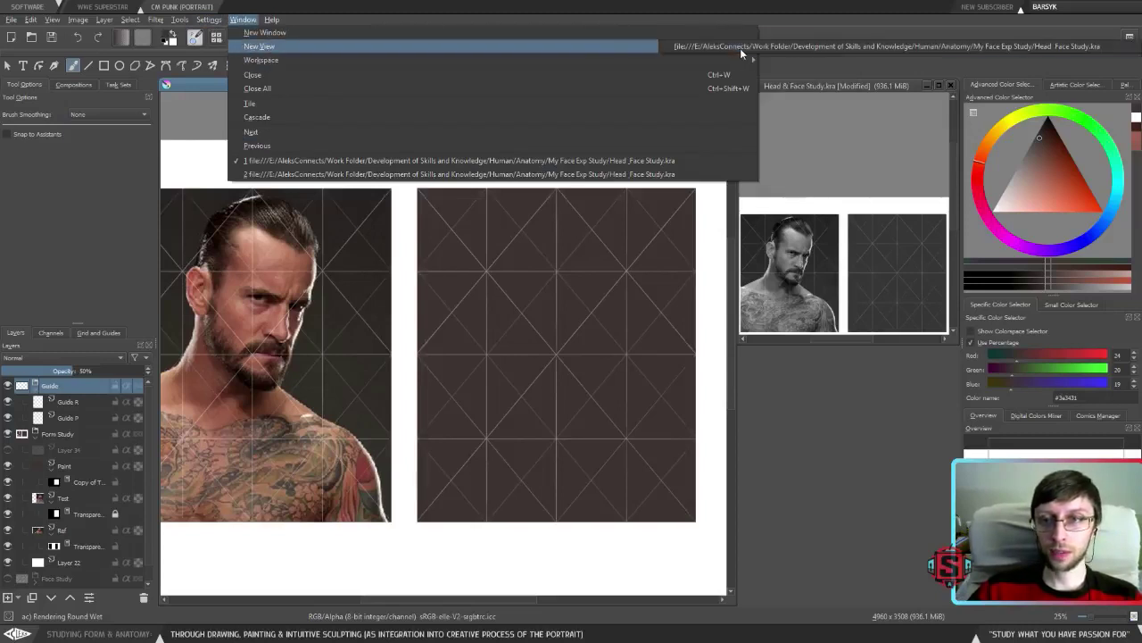
left_click(775, 50)
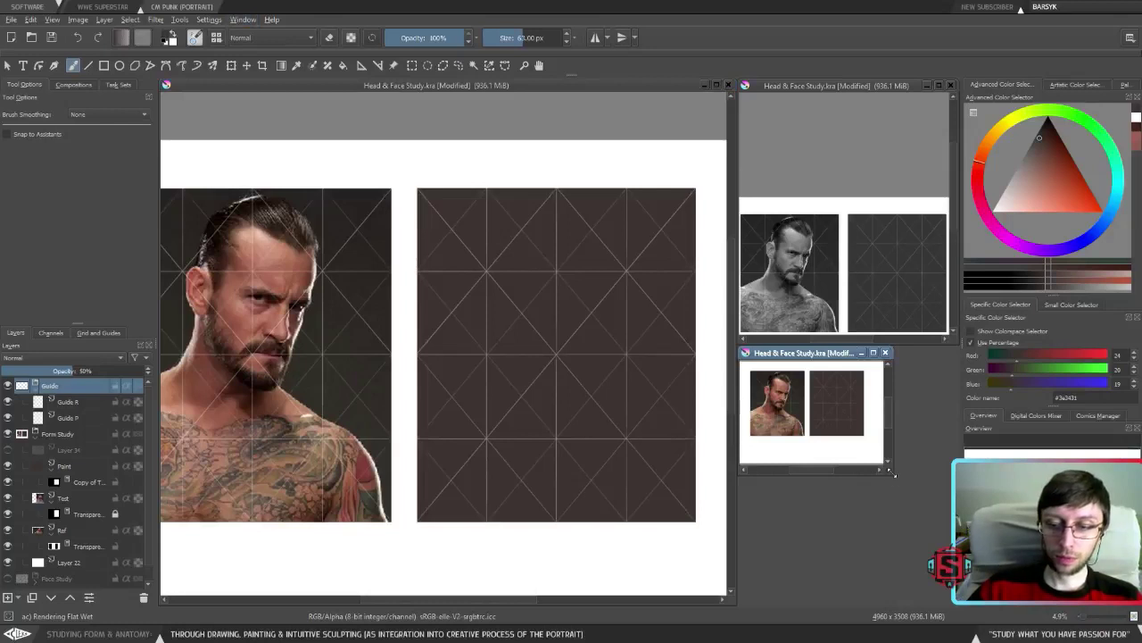
left_click_drag(890, 475, 952, 597)
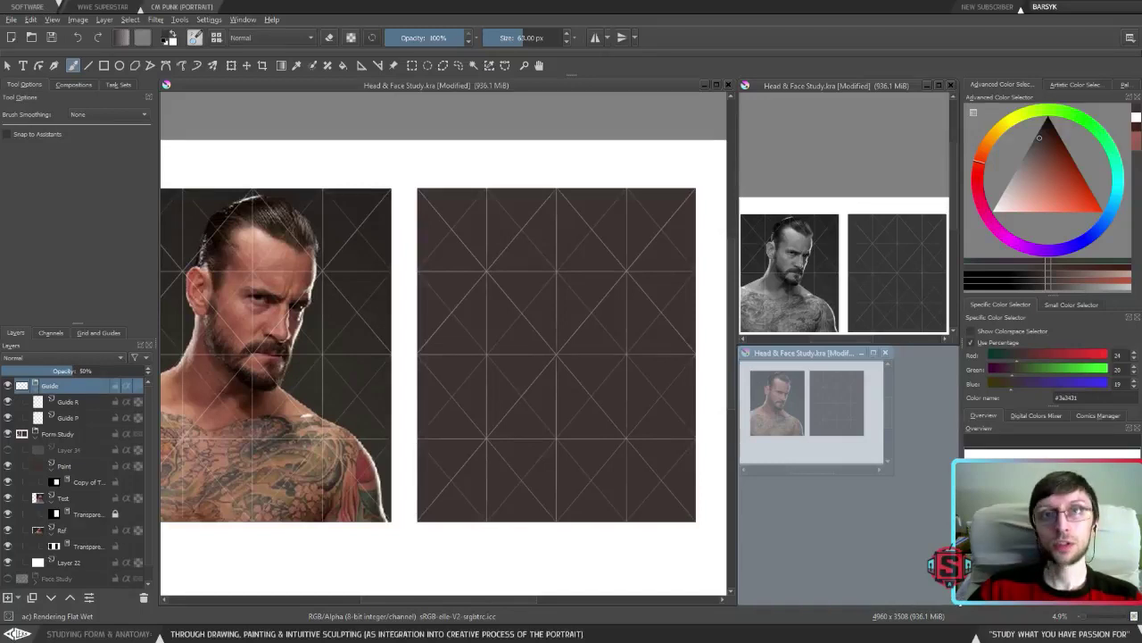
left_click_drag(888, 464, 959, 607)
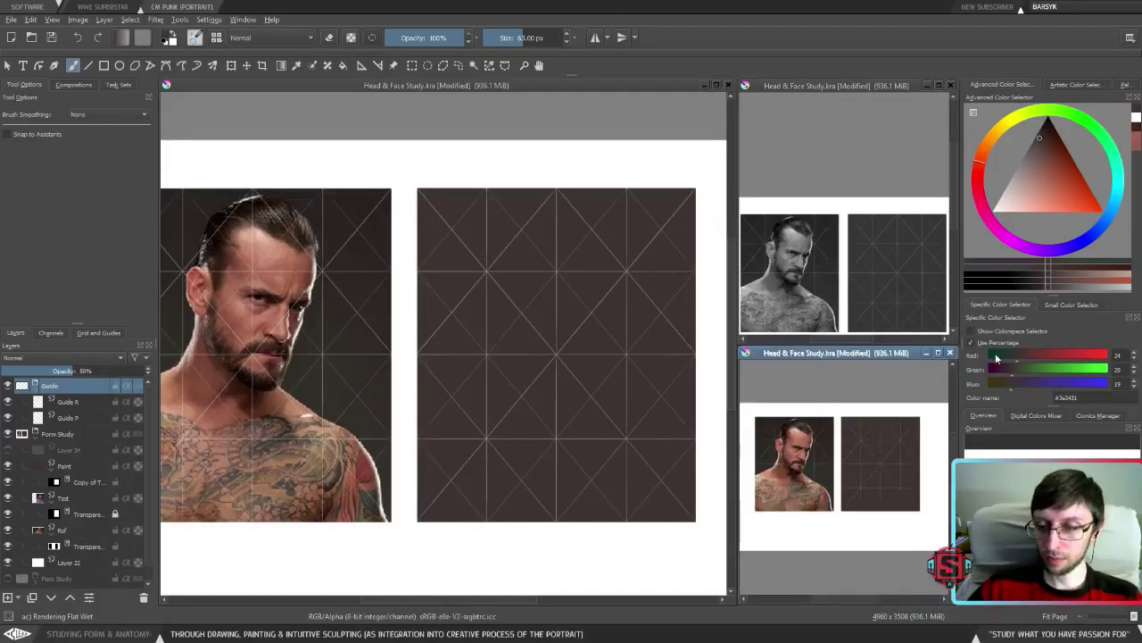
left_click(856, 351)
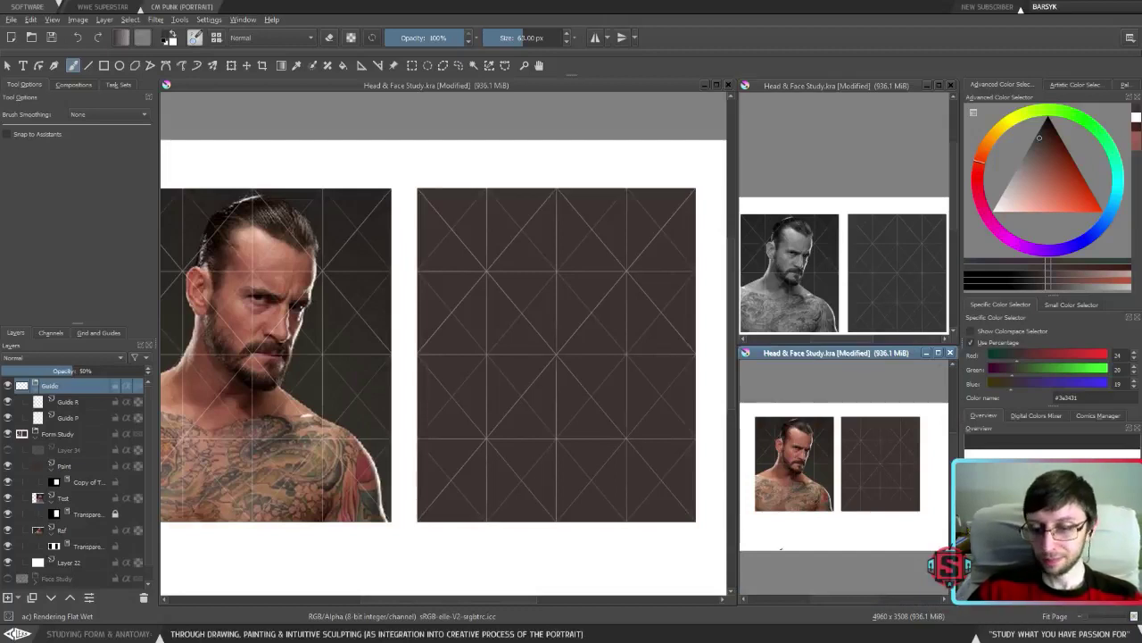
left_click_drag(825, 604, 811, 604)
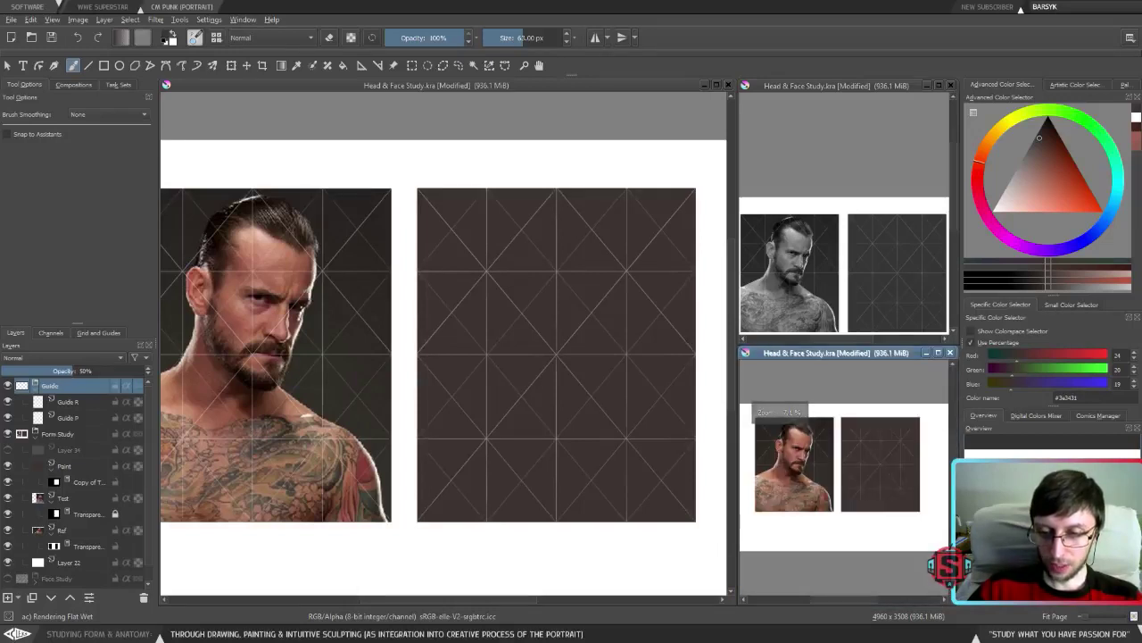
Pan the main canvas slightly and switch to the Rendering Round Wet brush at 7.90 px.
left_click(511, 288)
left_click_drag(539, 288, 538, 293)
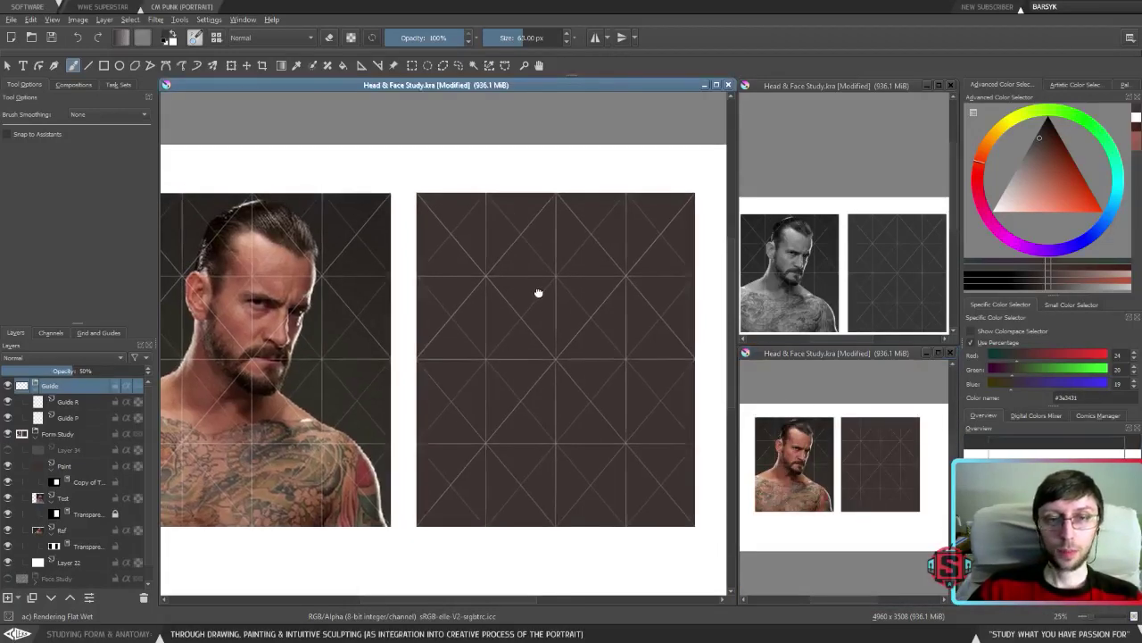
key("slash")
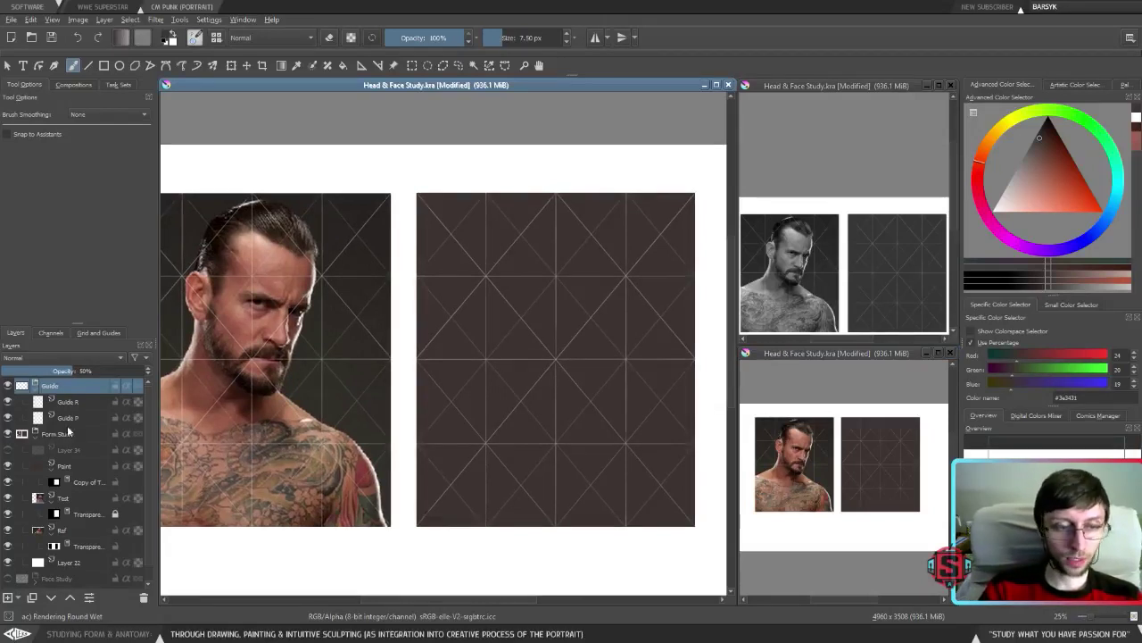
Briefly reveal the painted face on the Paint layer, hide it again, and save the study.
left_click(78, 465)
left_click(9, 466)
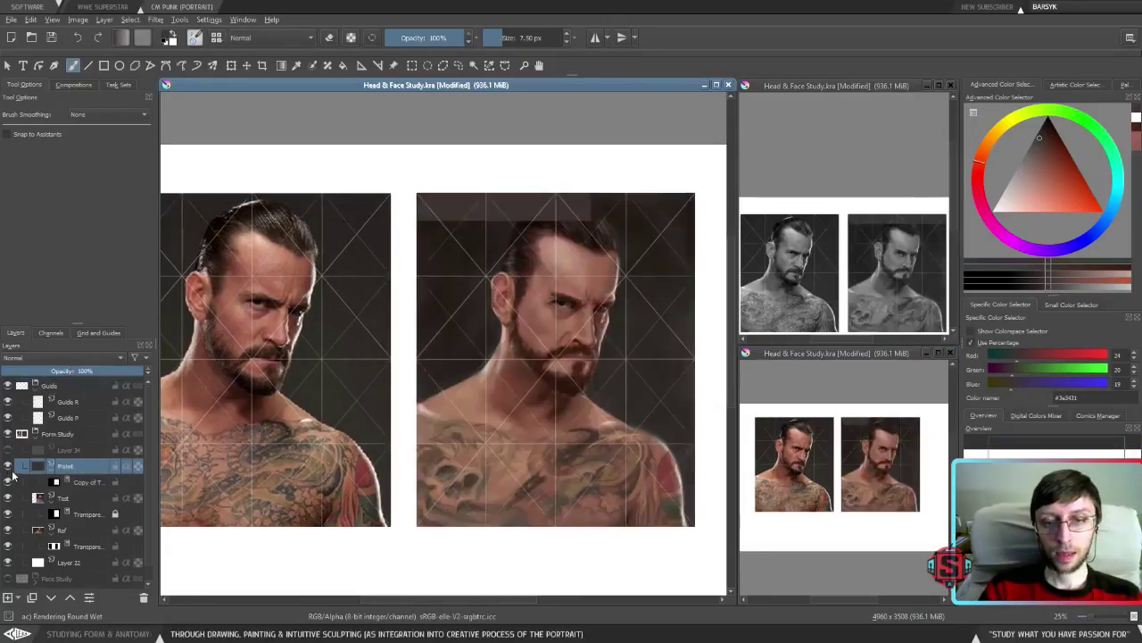
left_click(8, 466)
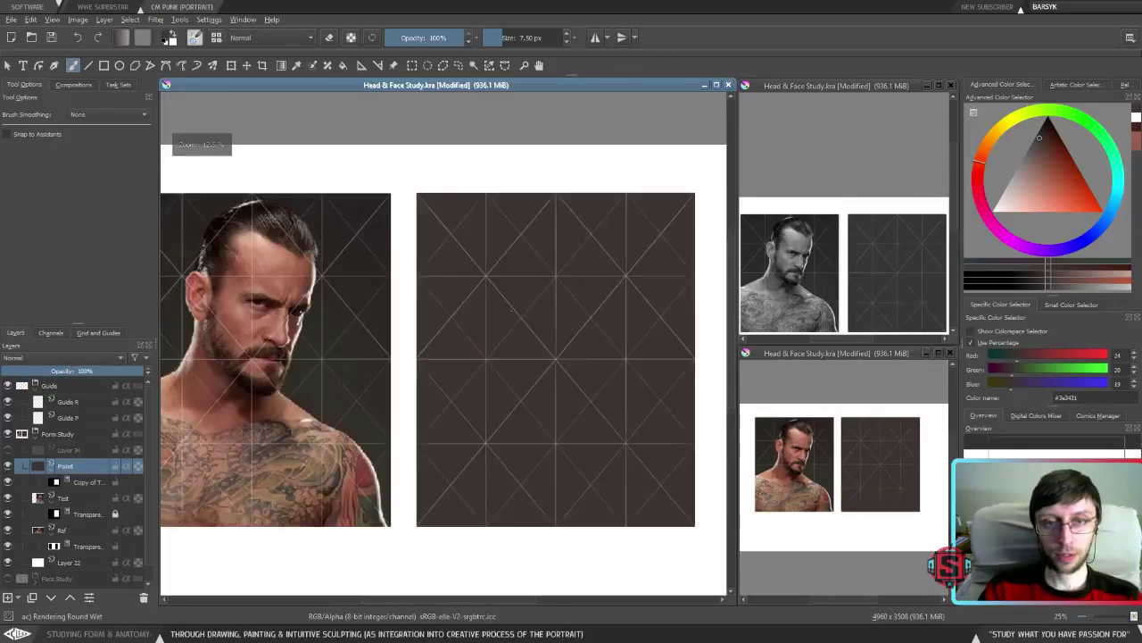
left_click_drag(506, 315, 526, 277)
left_click(51, 37)
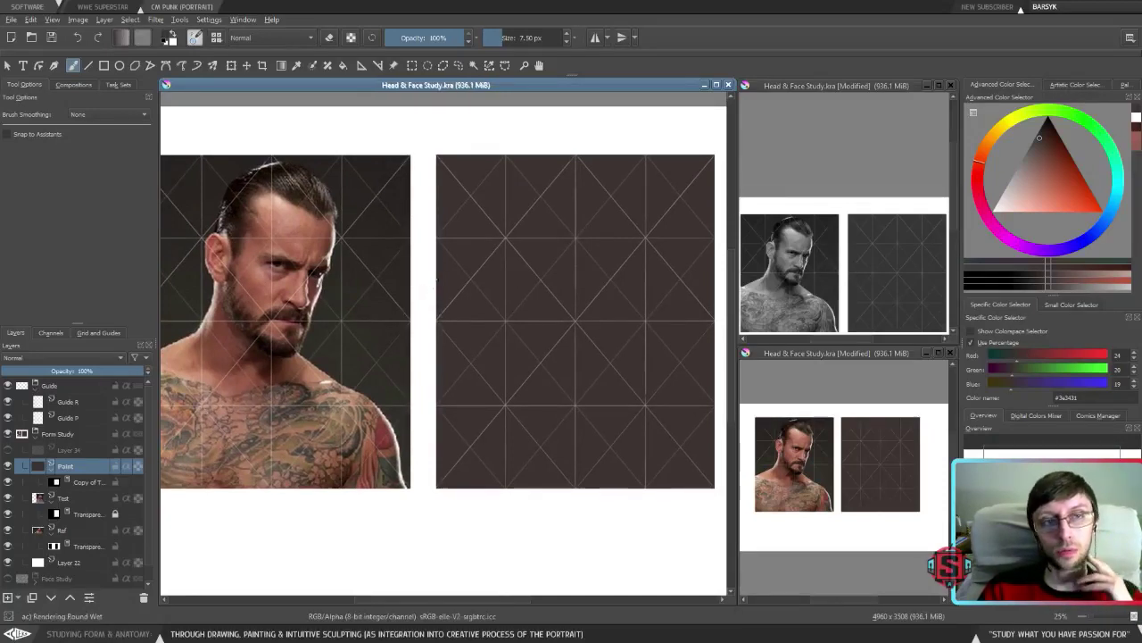
Paint a broad 51 px dark-brown zigzag test stroke on the grid panel, then undo it.
left_click_drag(516, 314, 515, 309)
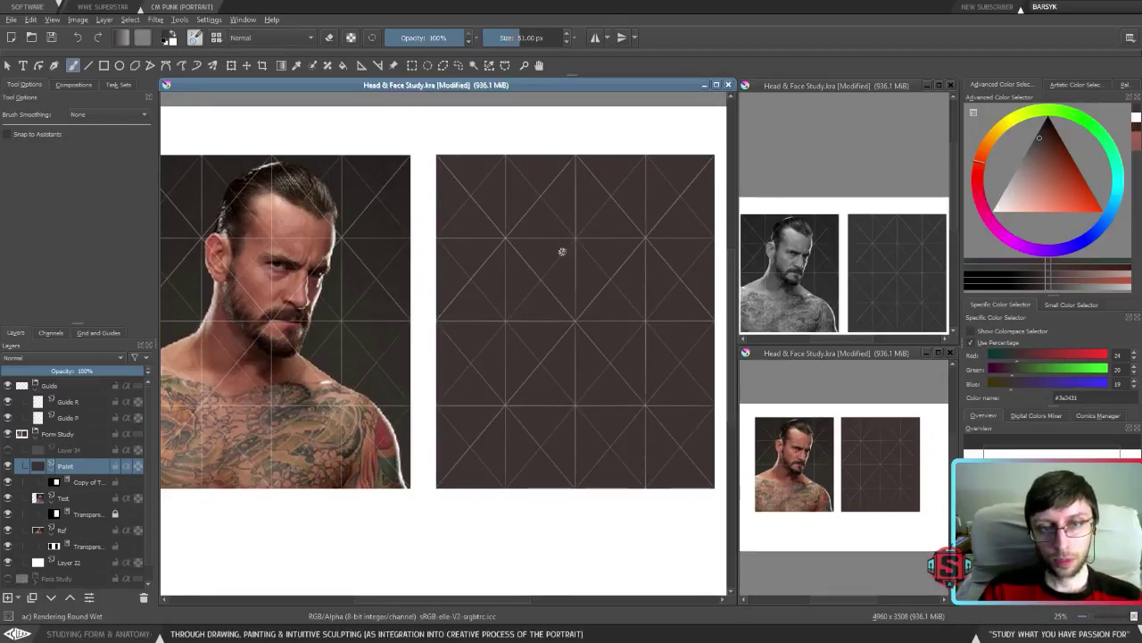
left_click(1045, 128)
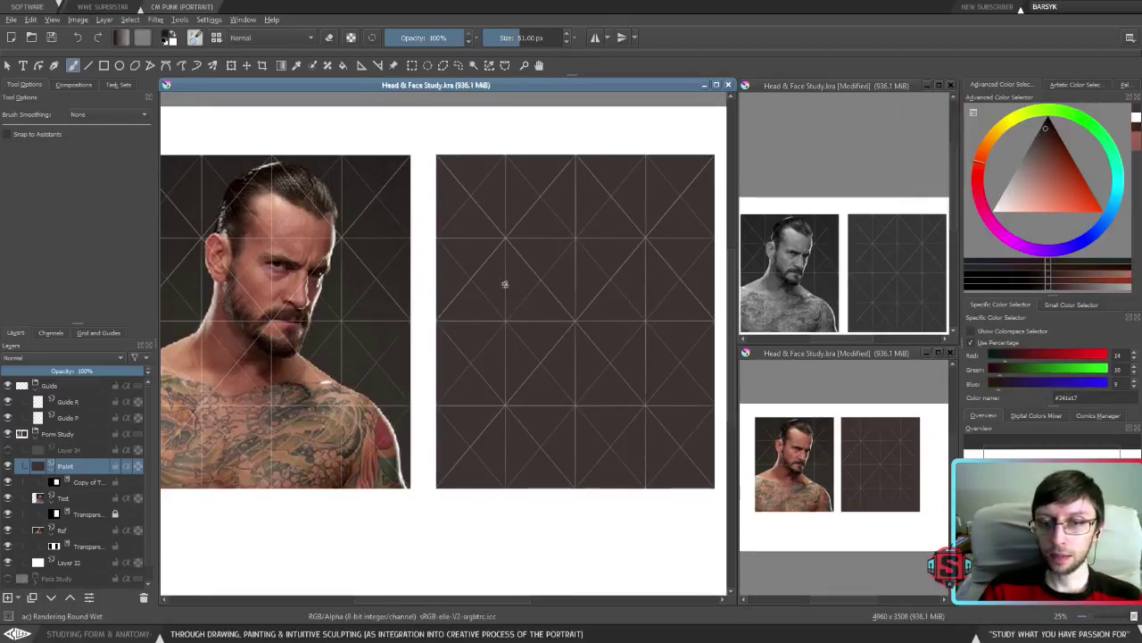
mouse_move(516, 272)
left_mouse_down()
mouse_move(505, 311)
mouse_move(593, 319)
left_mouse_up()
mouse_move(550, 388)
left_mouse_down()
mouse_move(612, 420)
mouse_move(625, 415)
left_mouse_up()
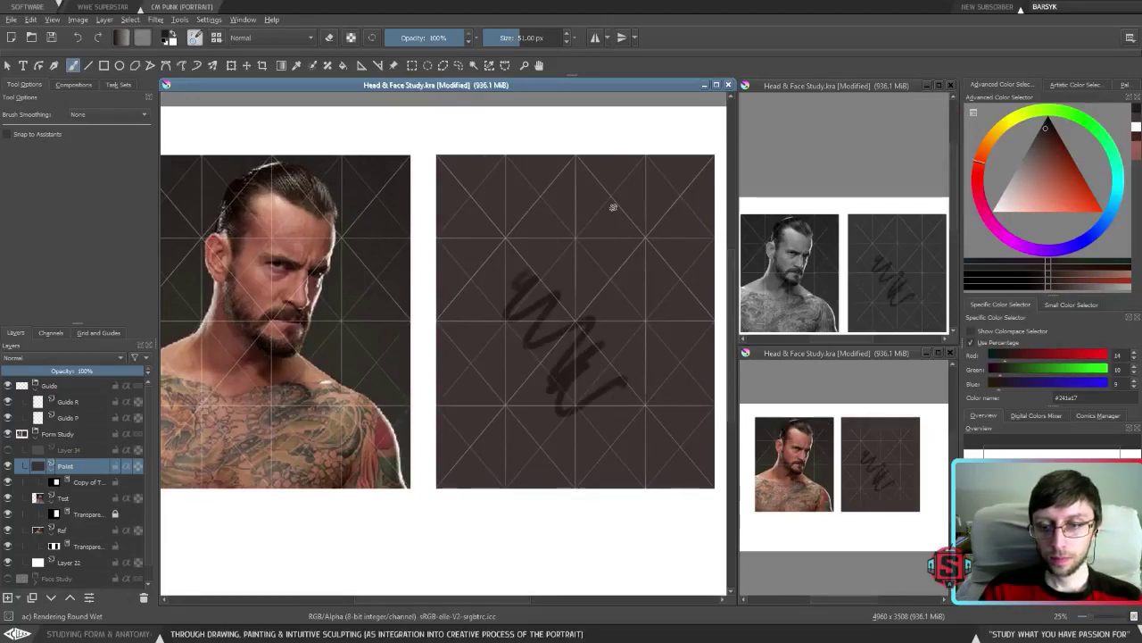
key("Delete")
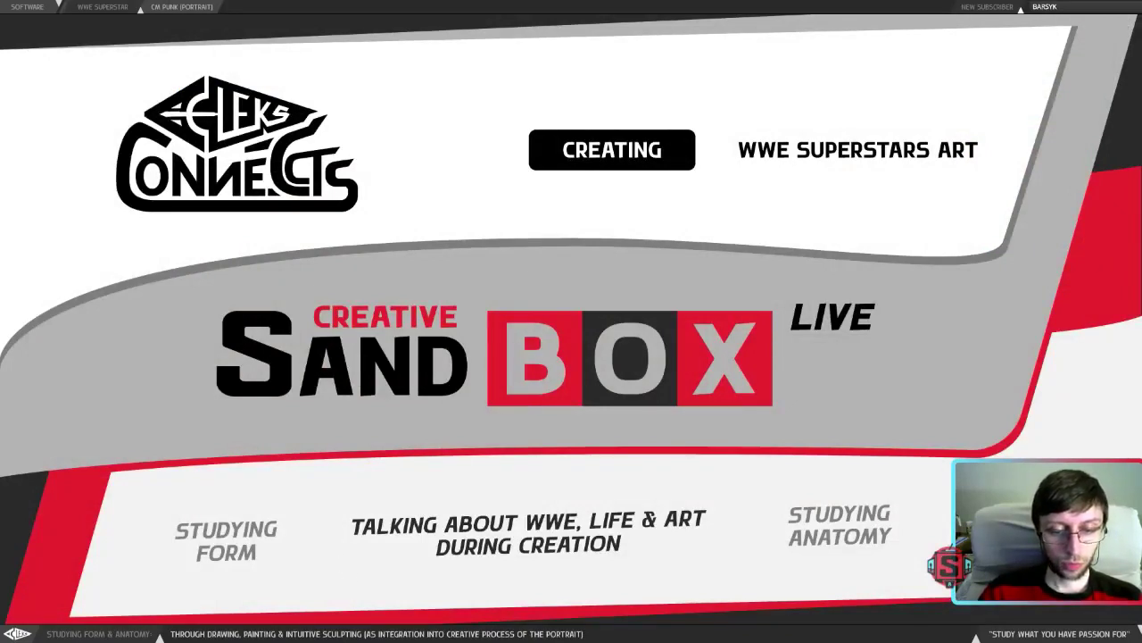
Bring Krita back up from its taskbar recent-files list, landing on the start page.
right_click(386, 637)
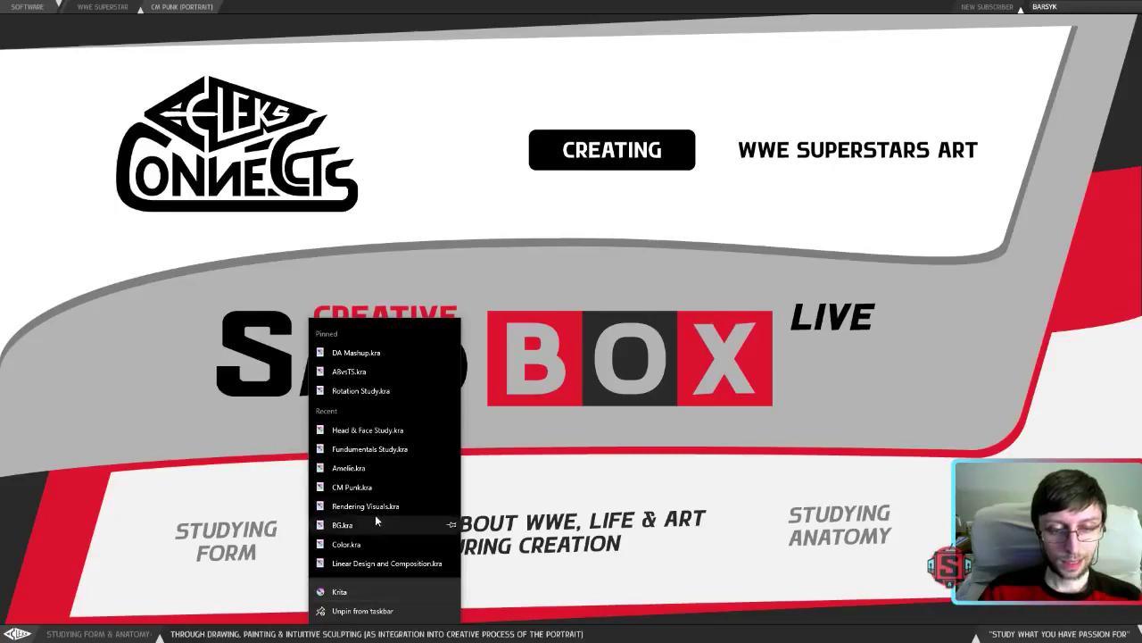
left_click(398, 432)
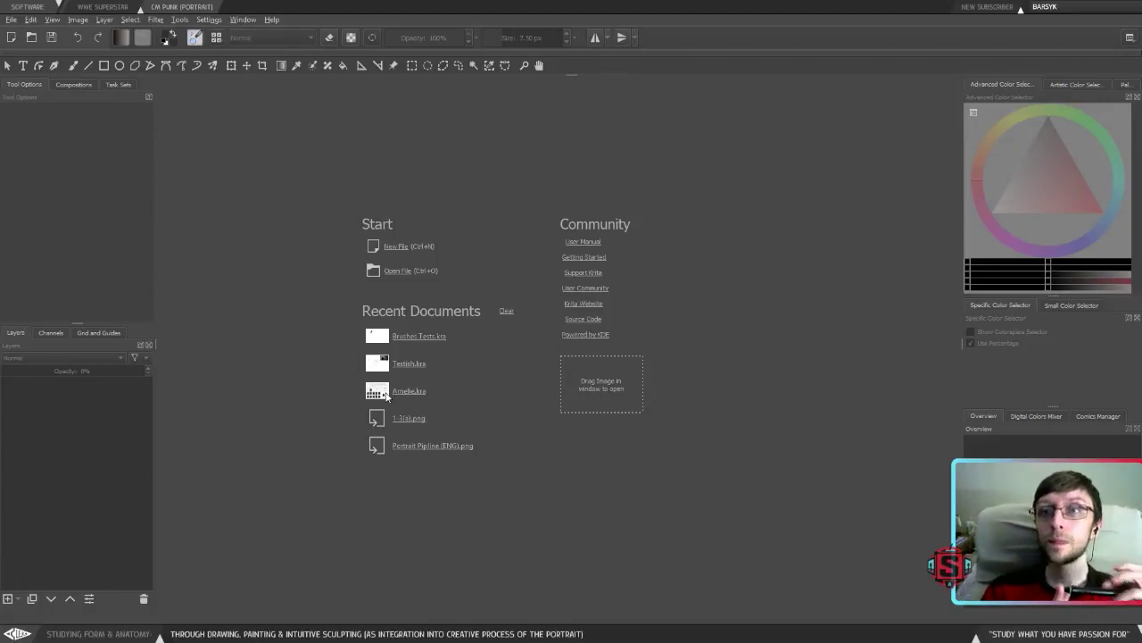
Open the Head & Face Study from recent files and briefly show, then hide, the painted portrait layer.
left_click(386, 396)
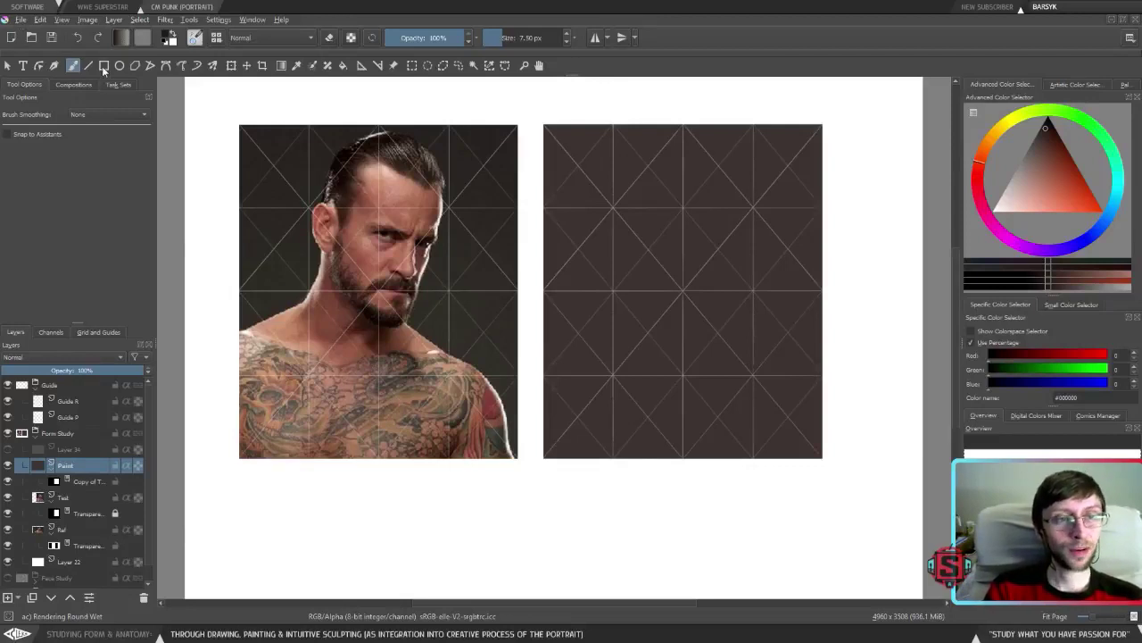
left_click(8, 466)
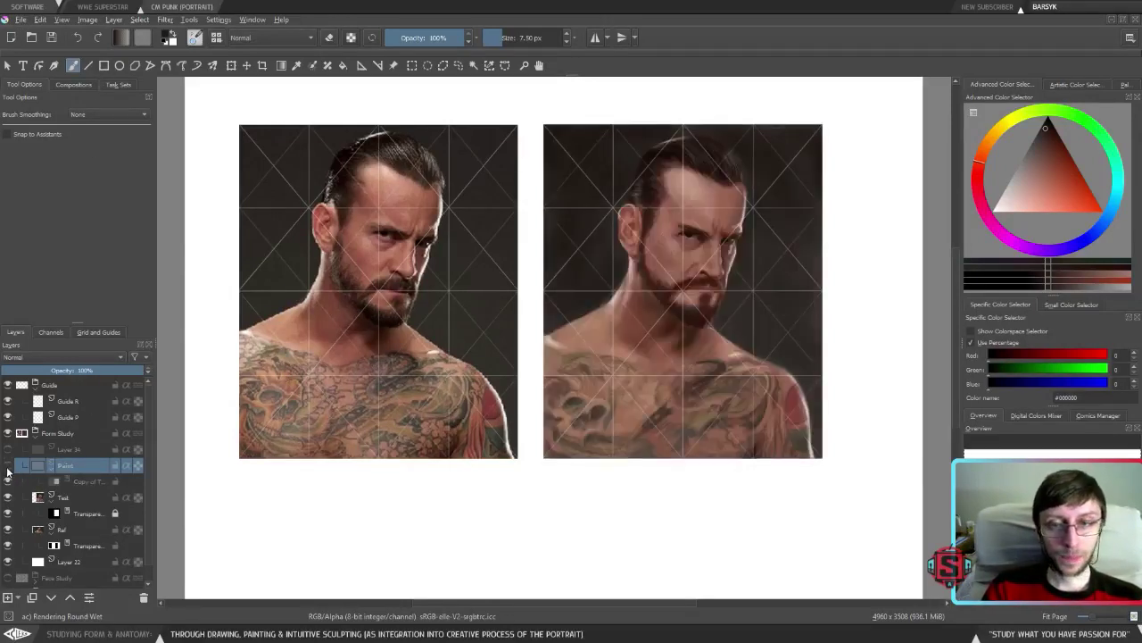
left_click(8, 466)
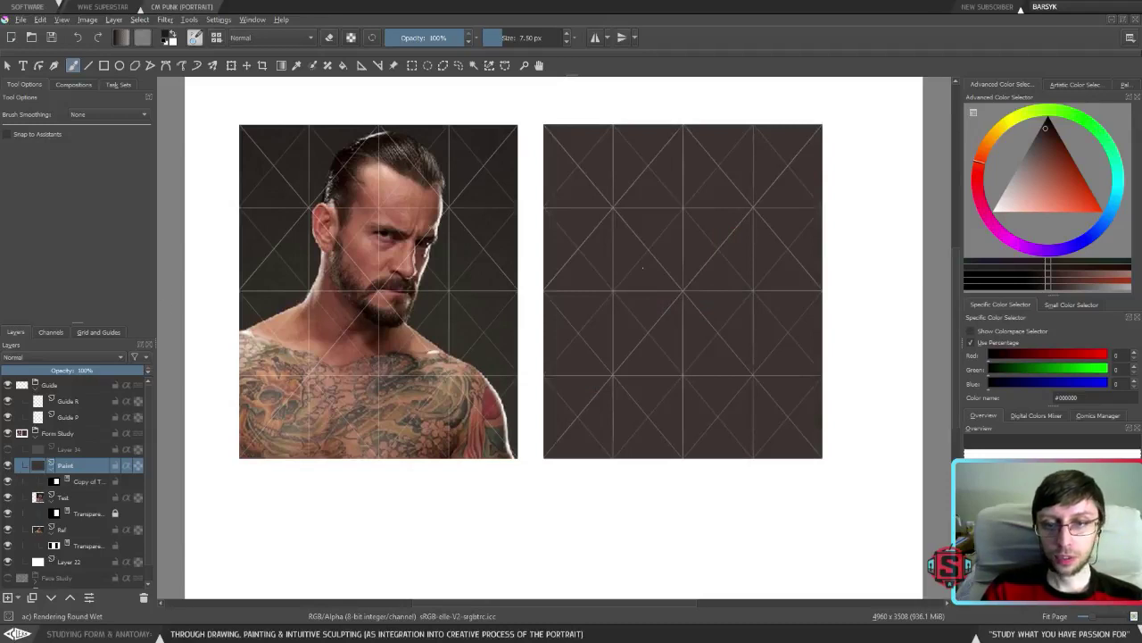
Paint 41 px zigzag and curved test strokes on the grid panel, undoing each.
left_click_drag(643, 265, 642, 265)
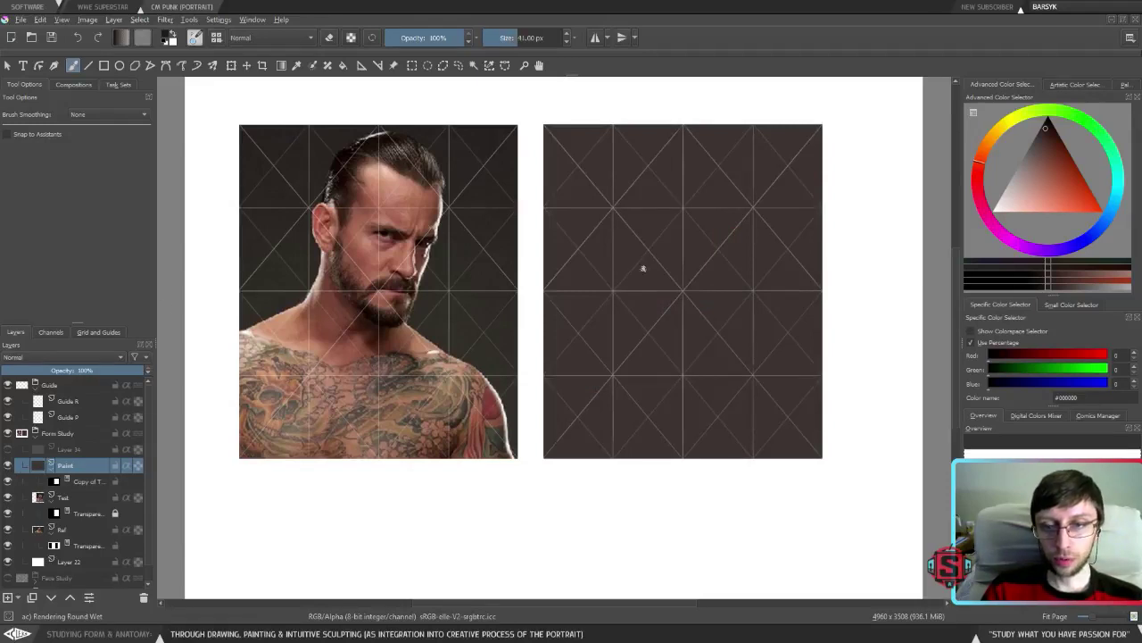
mouse_move(625, 228)
left_mouse_down()
mouse_move(663, 255)
mouse_move(721, 262)
left_mouse_up()
left_click_drag(723, 311, 727, 253)
key("ctrl+z")
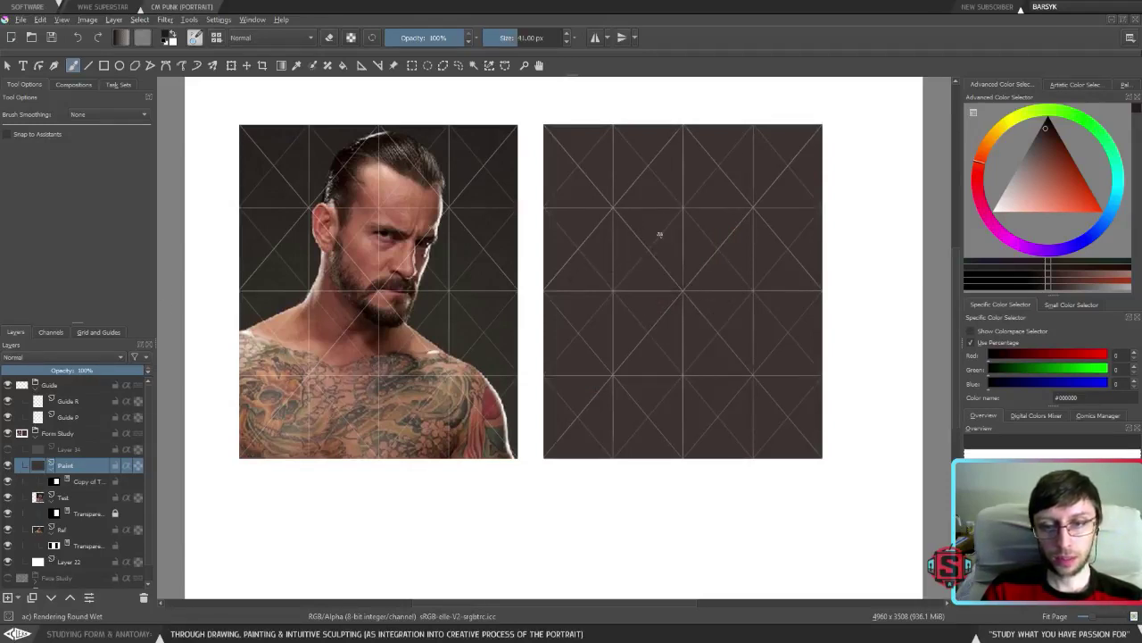
mouse_move(661, 232)
left_mouse_down()
mouse_move(629, 252)
mouse_move(689, 263)
mouse_move(724, 336)
mouse_move(722, 355)
left_mouse_up()
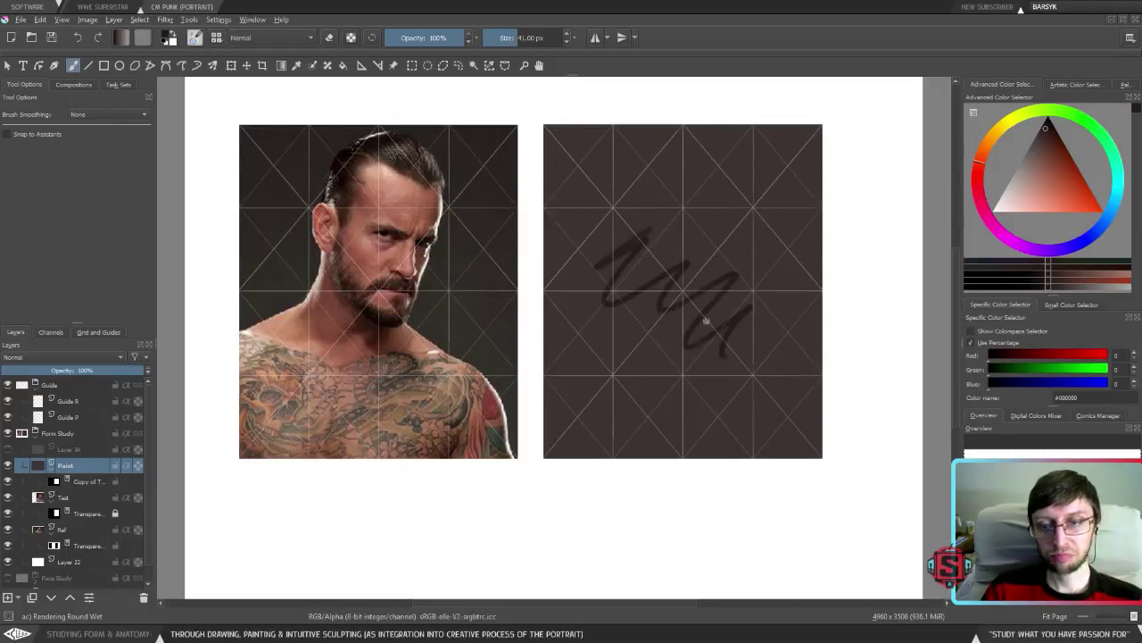
key("ctrl+z")
Glance at the brush preset settings, then scribble a test stroke on the grid panel and undo it.
left_click(193, 38)
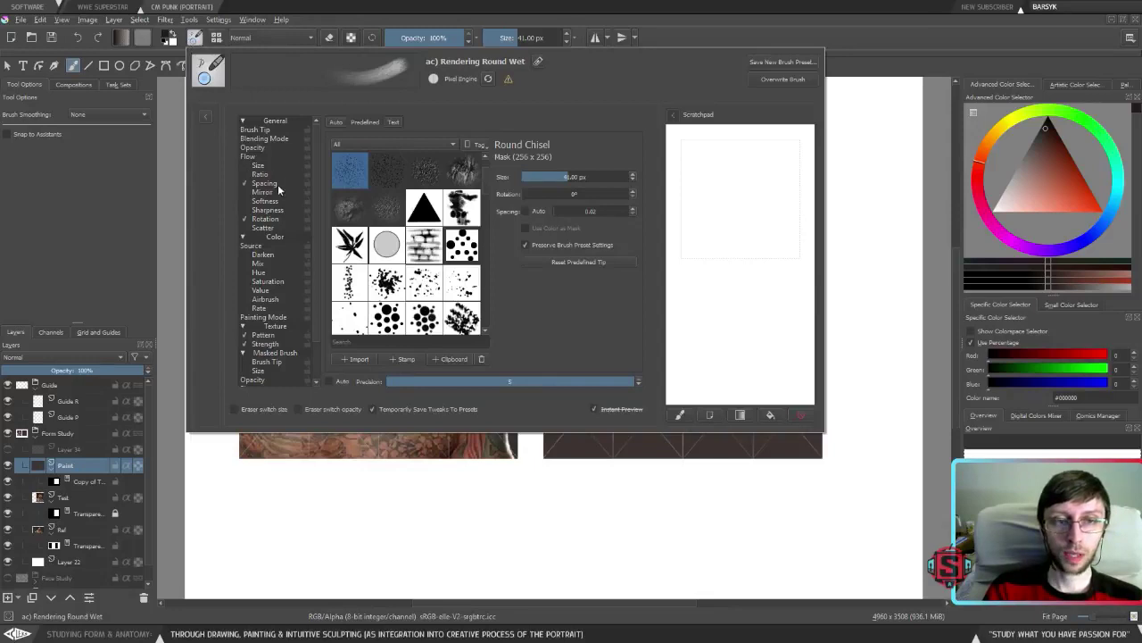
left_click(868, 234)
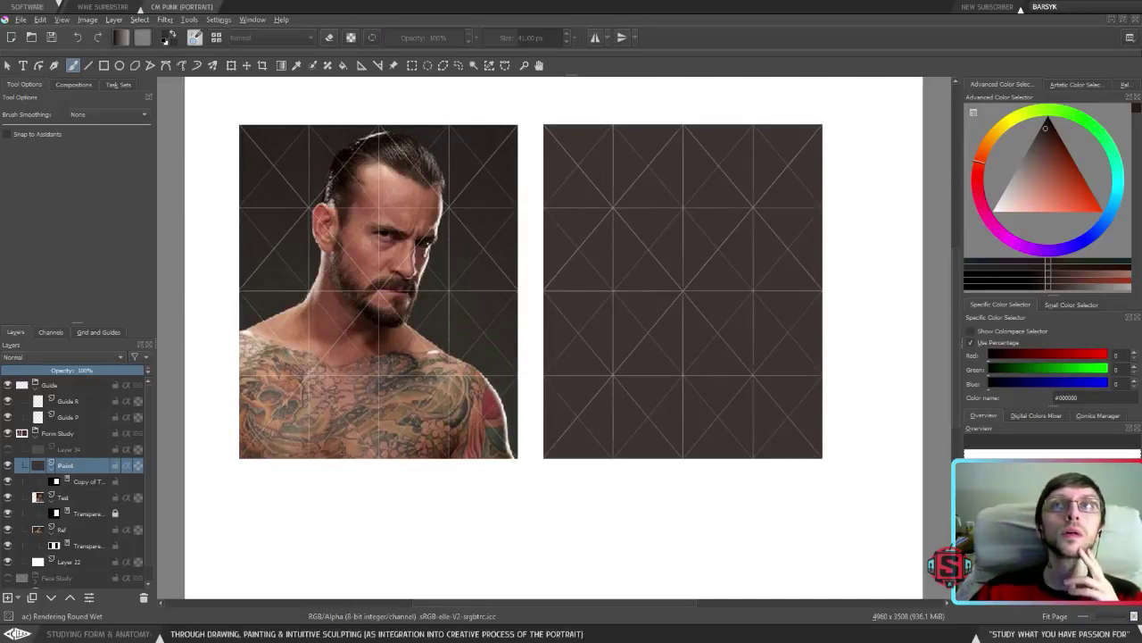
mouse_move(597, 280)
left_mouse_down()
mouse_move(655, 324)
mouse_move(715, 312)
mouse_move(687, 312)
mouse_move(674, 275)
mouse_move(631, 237)
mouse_move(657, 312)
mouse_move(700, 345)
mouse_move(746, 301)
mouse_move(740, 345)
left_mouse_up()
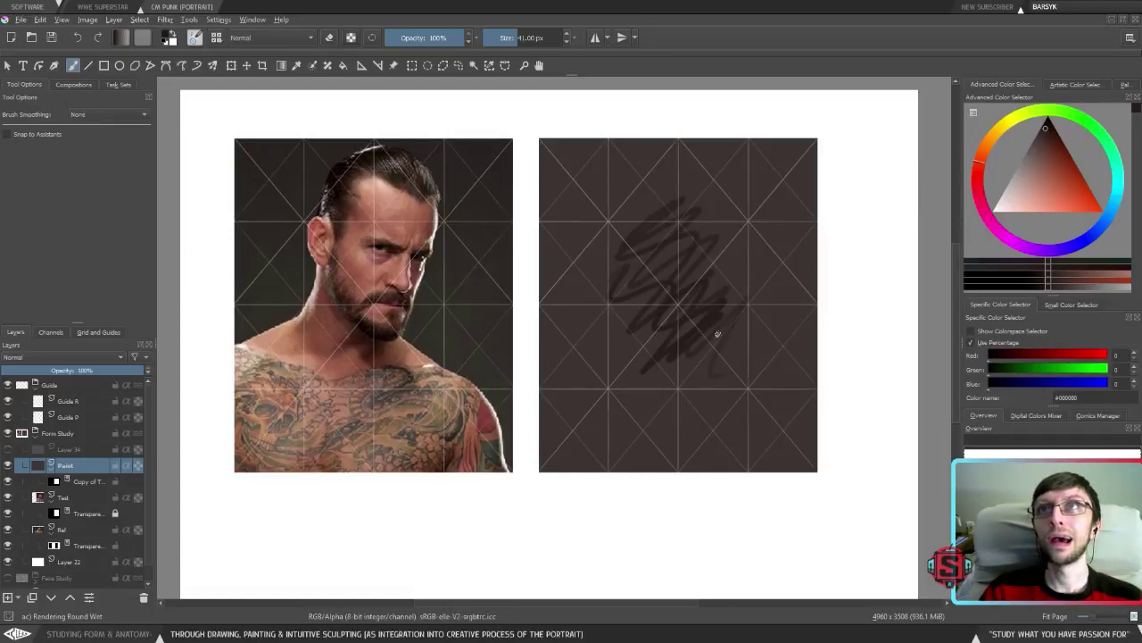
key("ctrl+z")
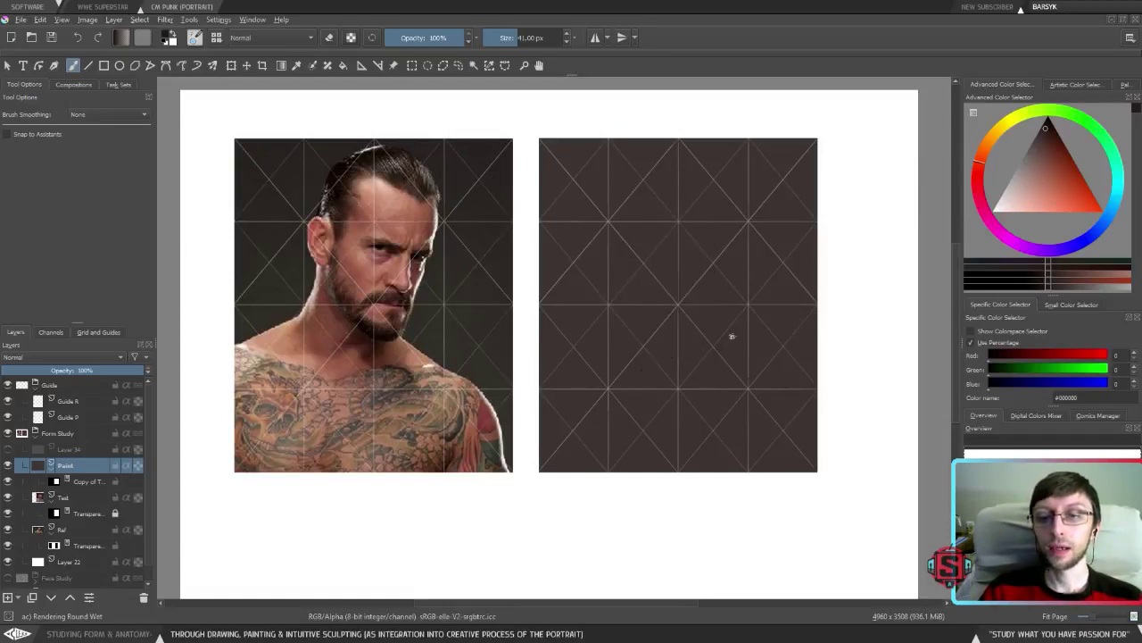
mouse_move(727, 326)
left_mouse_down()
mouse_move(720, 349)
mouse_move(711, 337)
mouse_move(676, 337)
left_mouse_up()
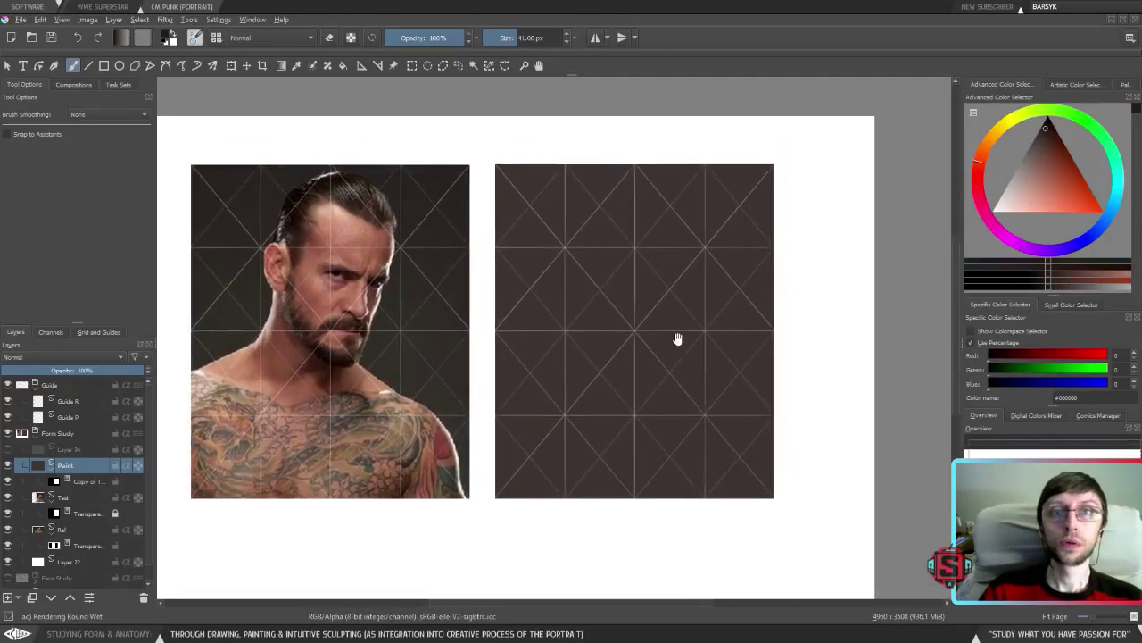
Set the multithreading CPU limit to 2 instead of 4 under Performance > Advanced and apply.
left_click(40, 19)
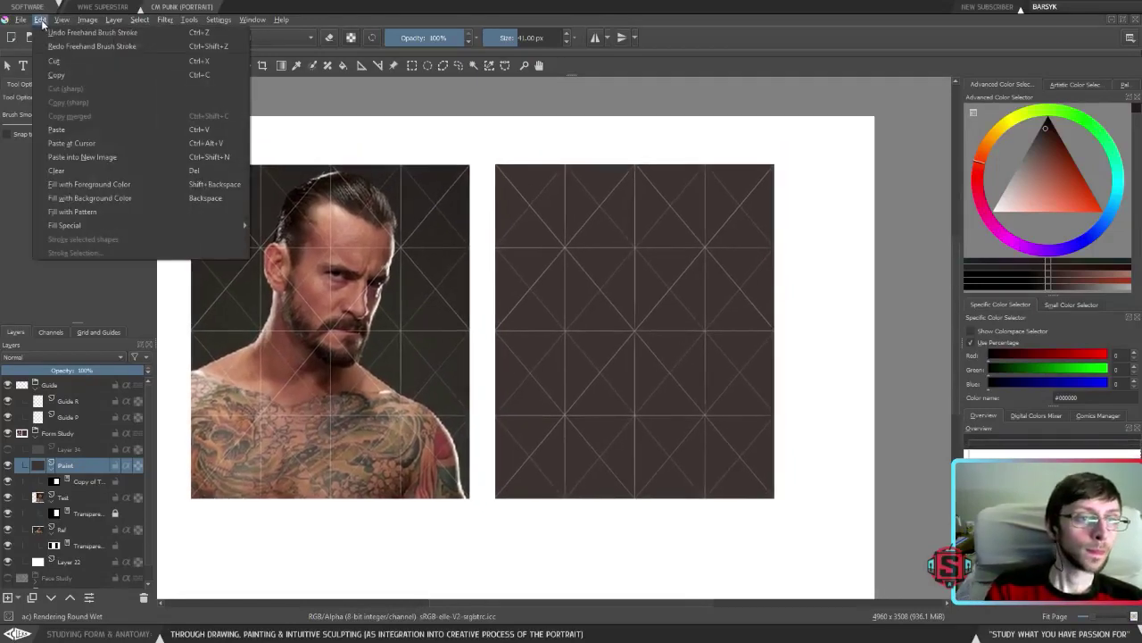
mouse_move(61, 19)
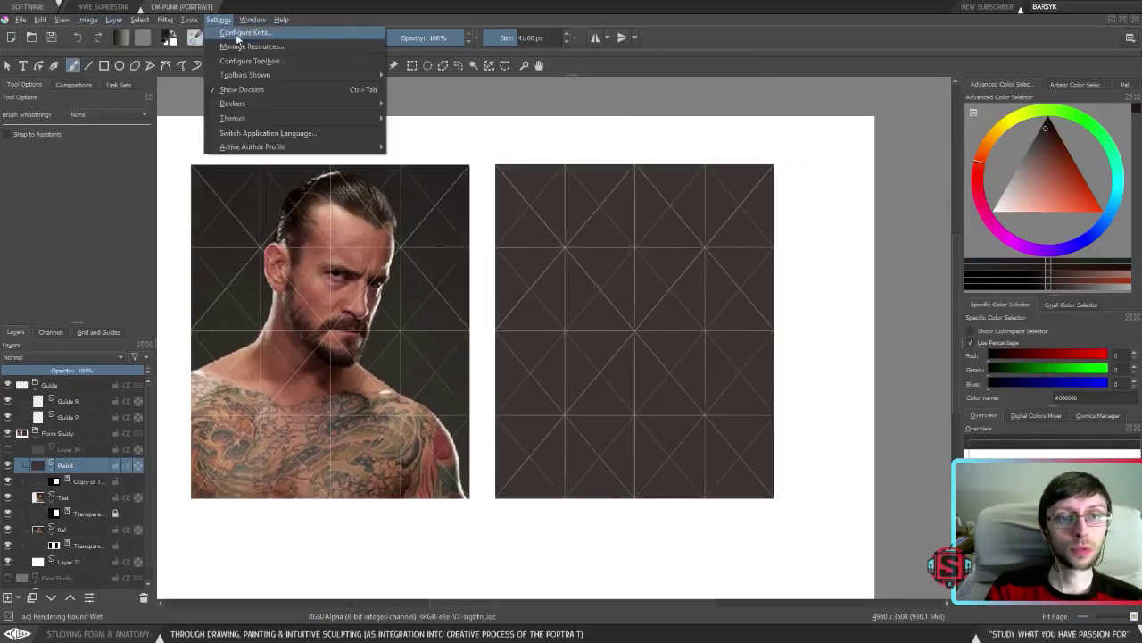
left_click(236, 34)
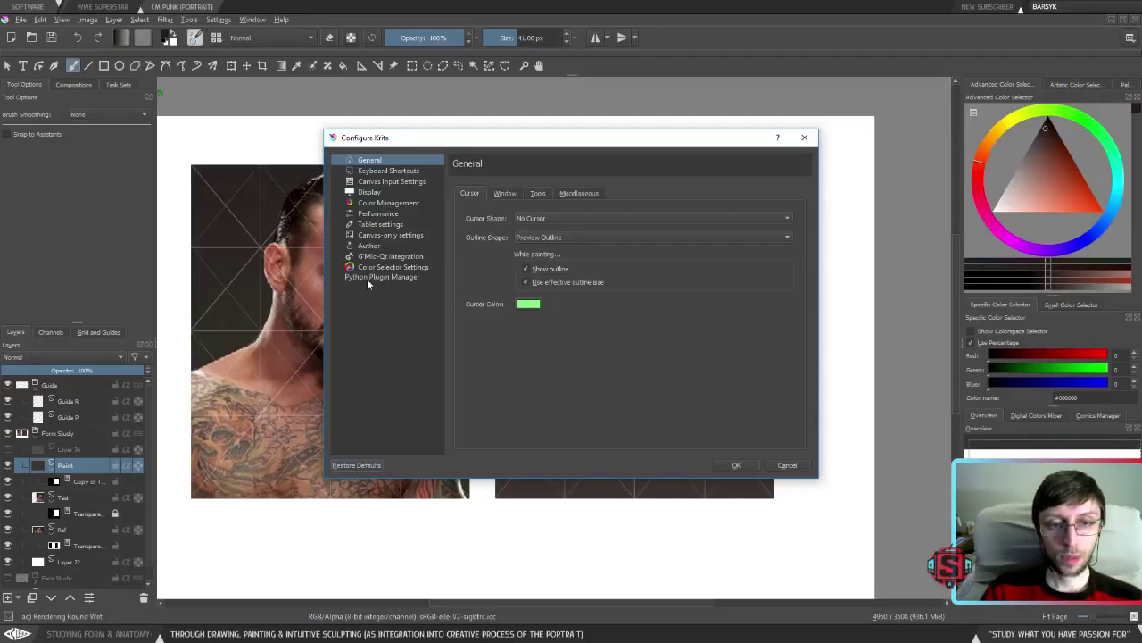
left_click(373, 214)
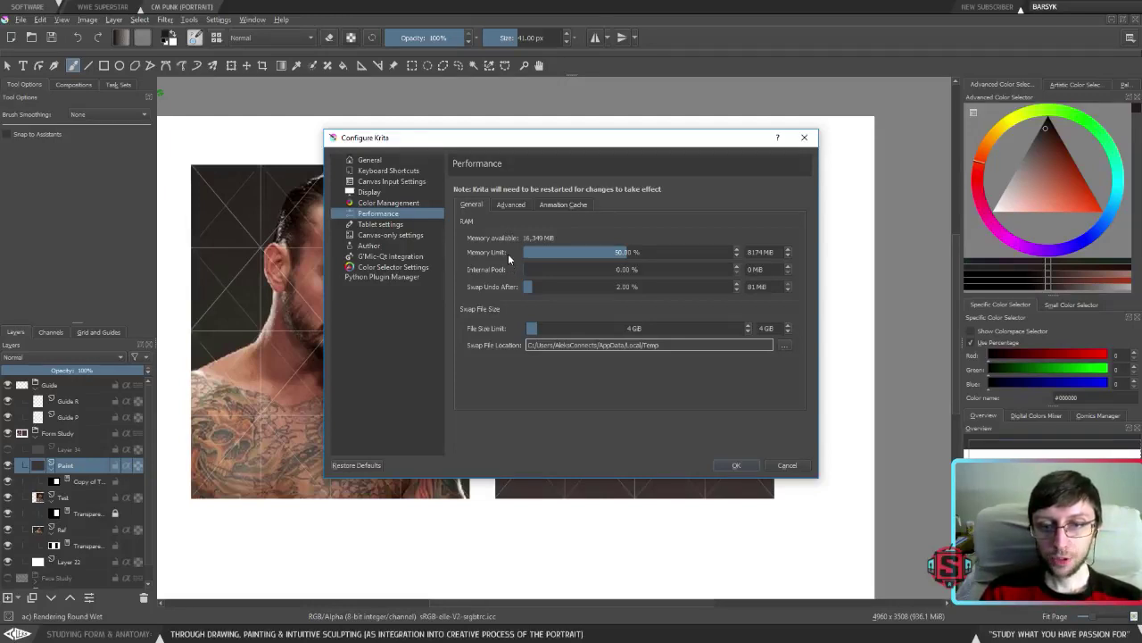
left_click(513, 206)
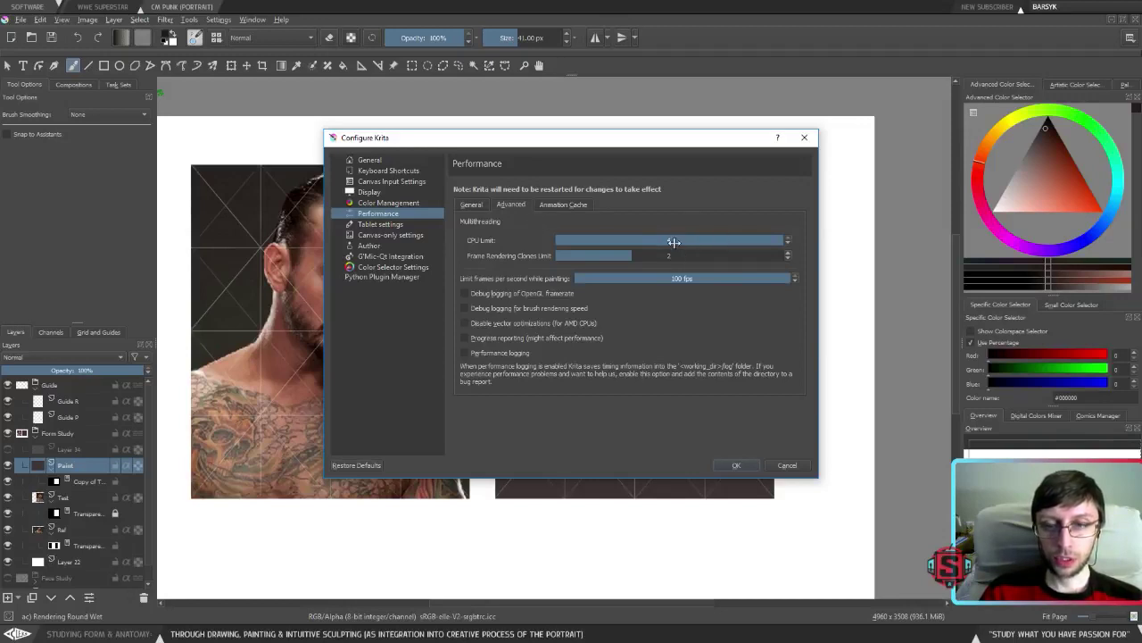
scroll(674, 243, "down", 2)
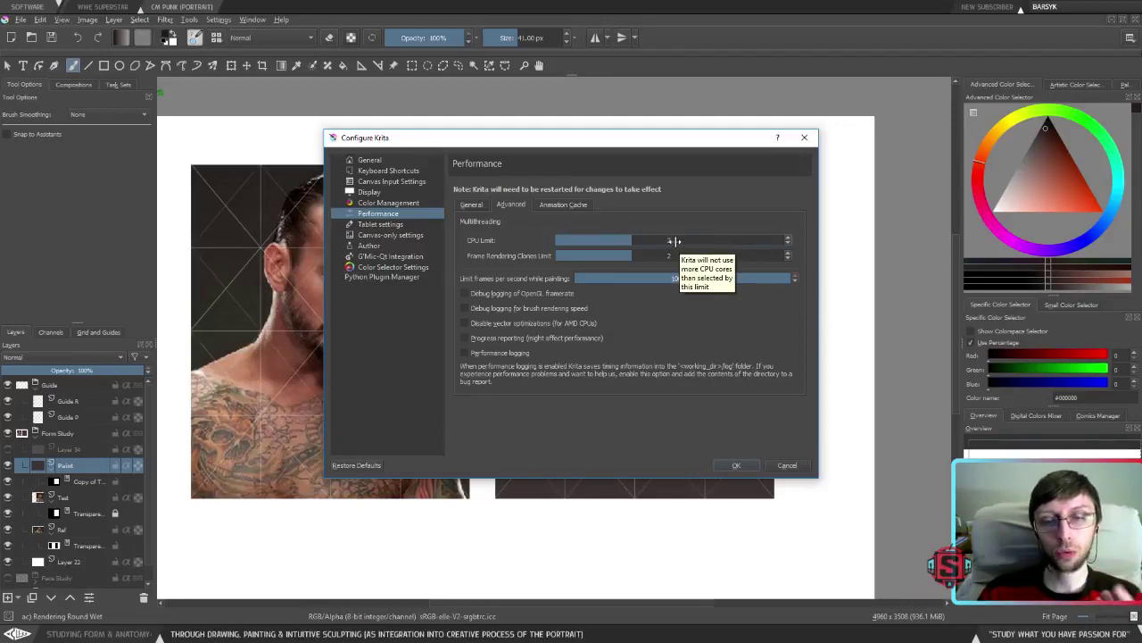
left_click(737, 465)
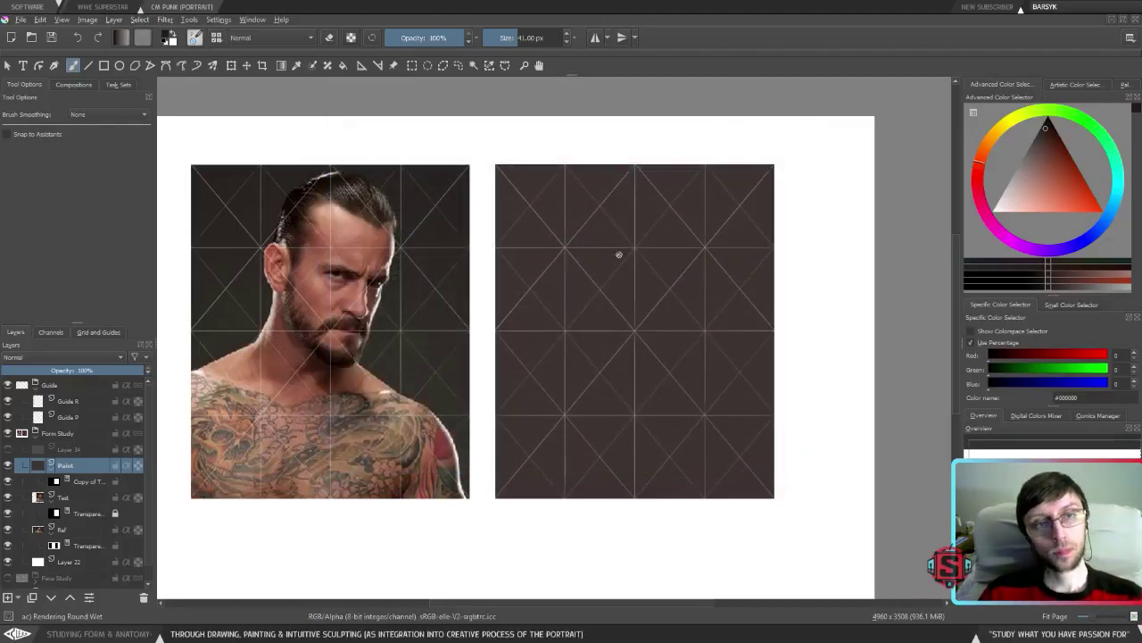
Paint diagonal and zigzag test strokes on the grid panel and undo them.
mouse_move(575, 285)
left_mouse_down()
mouse_move(634, 258)
mouse_move(589, 288)
left_mouse_up()
mouse_move(657, 339)
left_mouse_down()
mouse_move(617, 401)
mouse_move(593, 397)
mouse_move(579, 287)
left_mouse_up()
key("ctrl+z")
key("ctrl+z")
key("ctrl+z")
key("ctrl+z")
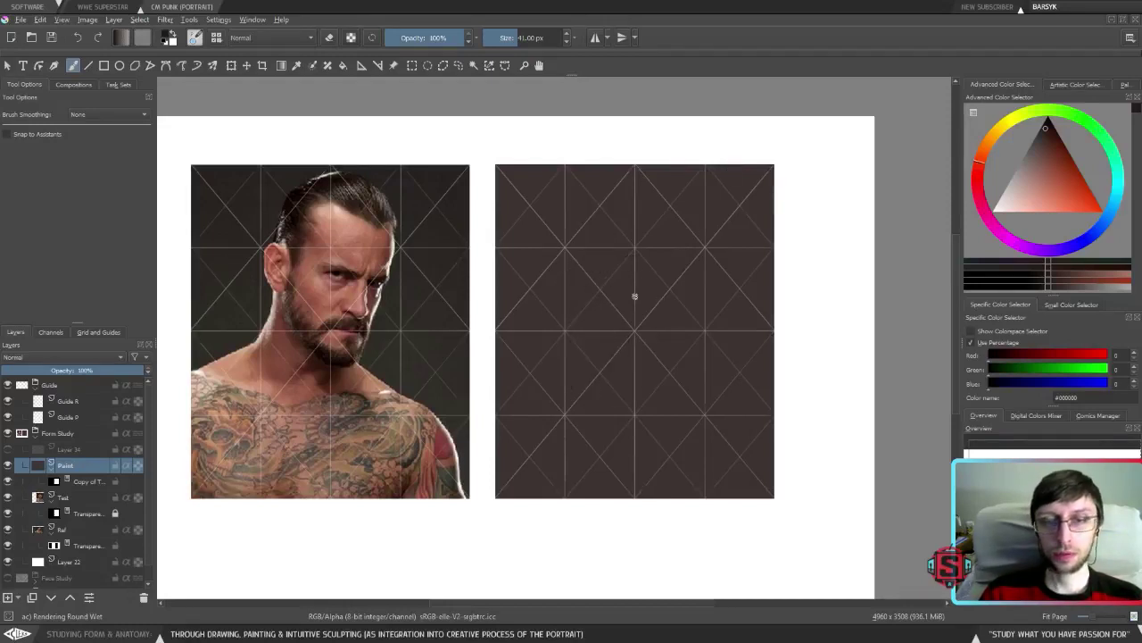
In Performance > Advanced settings, drop the painting frame-rate limit from 100 to 60 fps.
left_click(217, 19)
key("Escape")
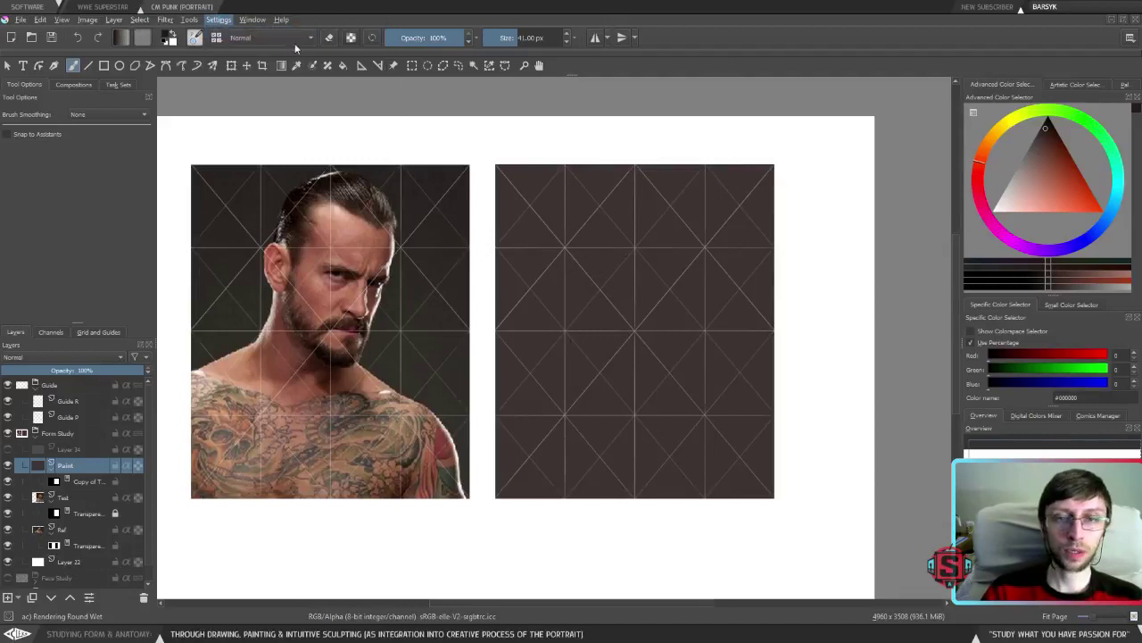
left_click(512, 204)
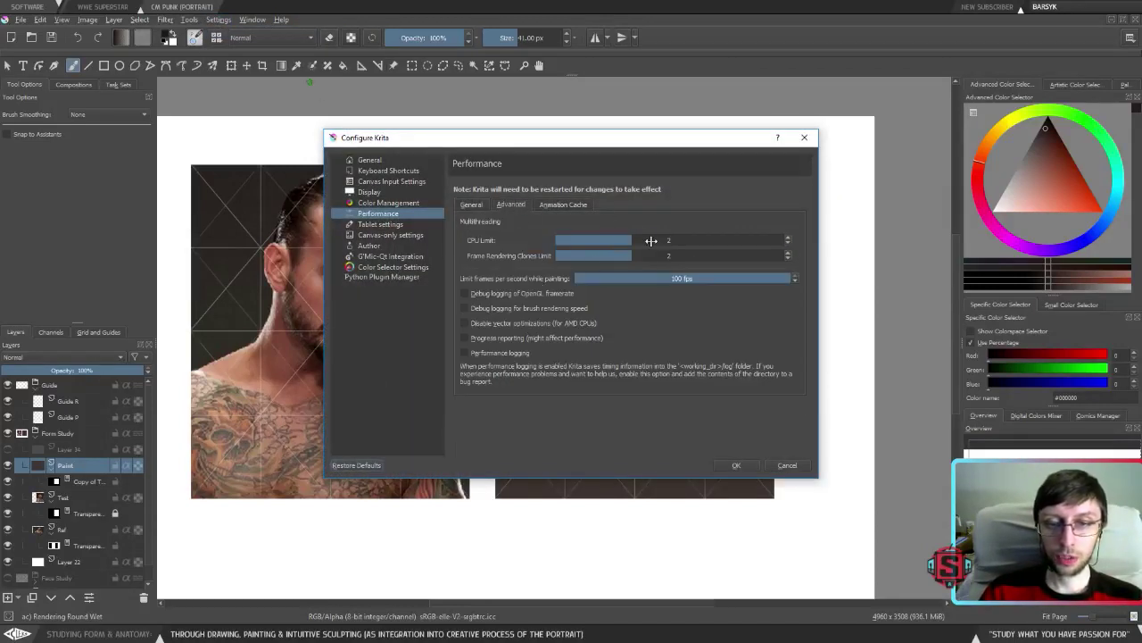
left_click(561, 206)
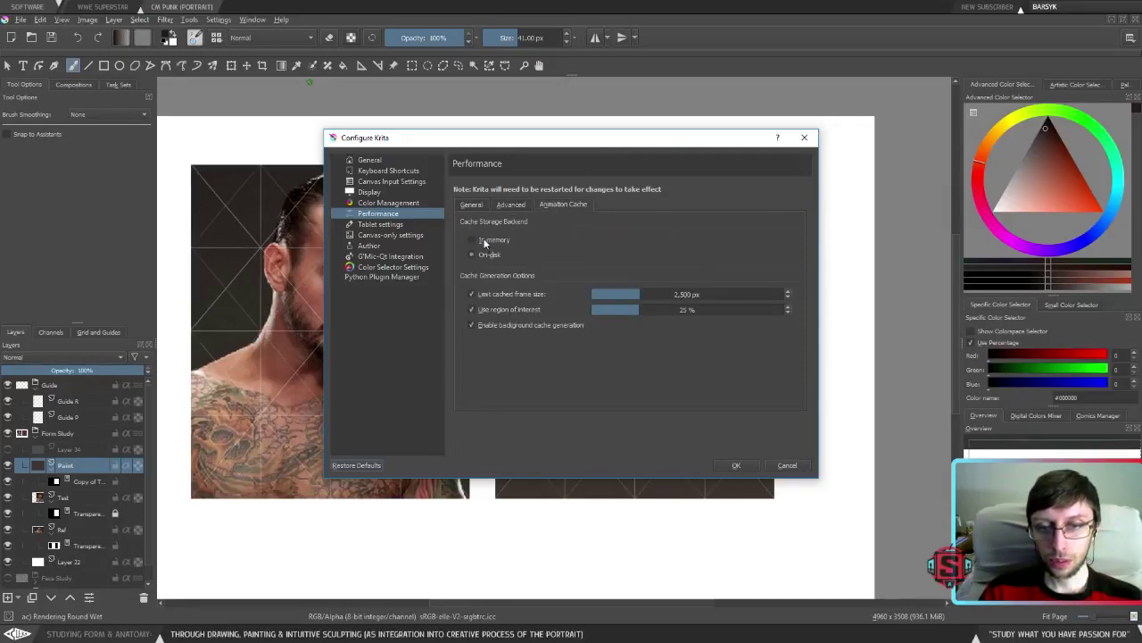
left_click(510, 205)
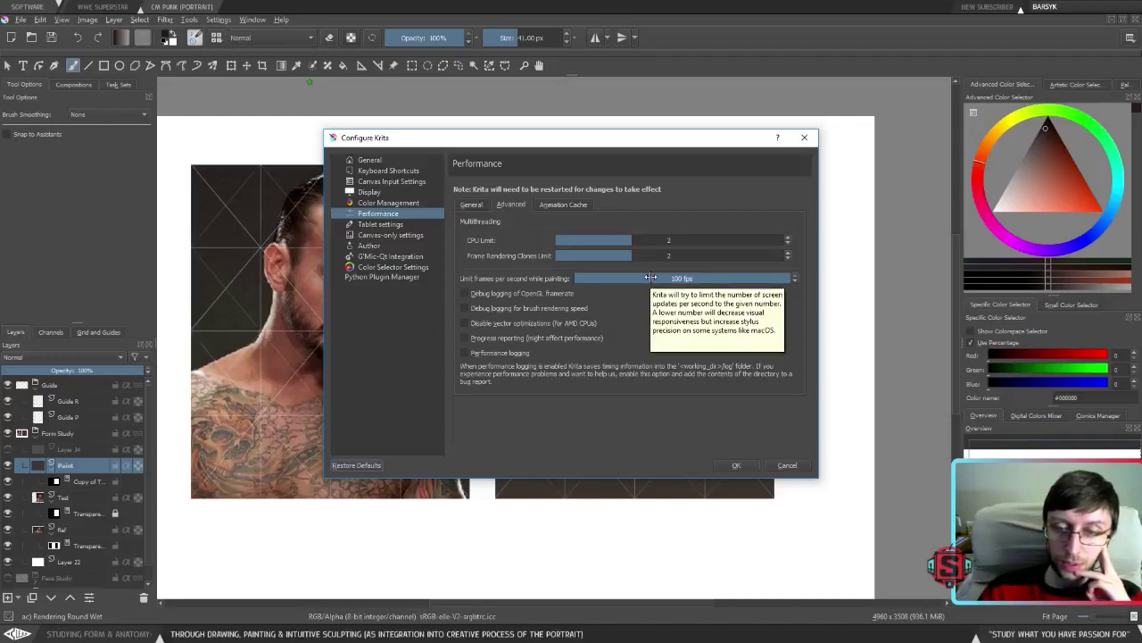
left_click(704, 279)
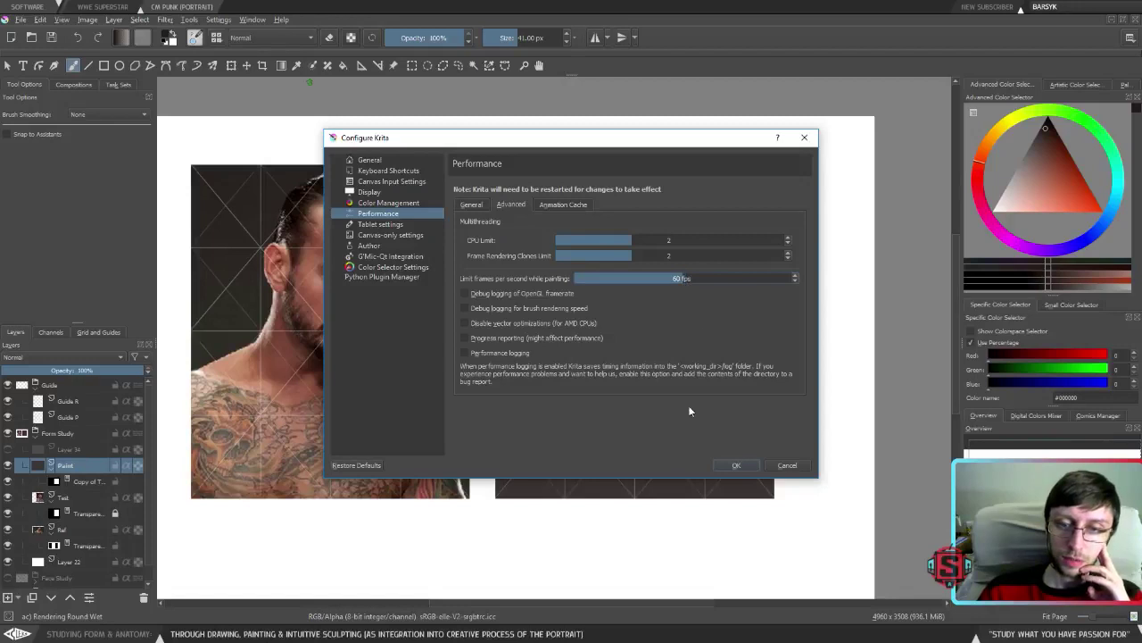
Apply the new settings, then paint several test strokes across the grid panel.
left_click(736, 465)
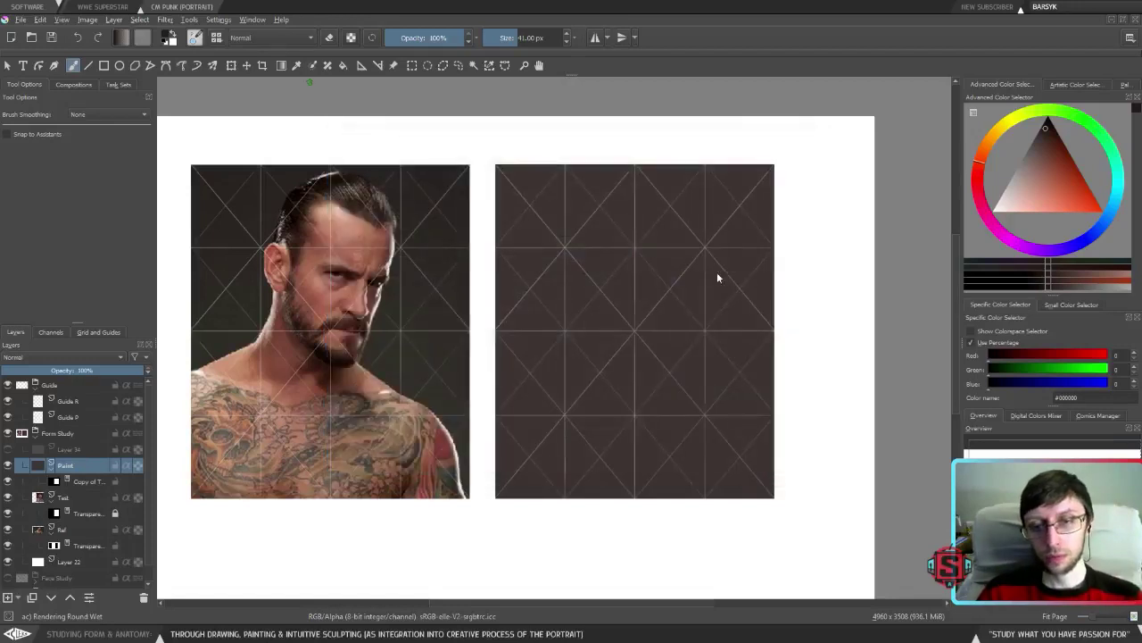
scroll(612, 296, "up", 5)
mouse_move(406, 357)
left_mouse_down()
mouse_move(526, 365)
mouse_move(740, 345)
left_mouse_up()
left_click_drag(569, 474, 456, 280)
scroll(456, 280, "down", 3)
scroll(499, 390, "down", 2)
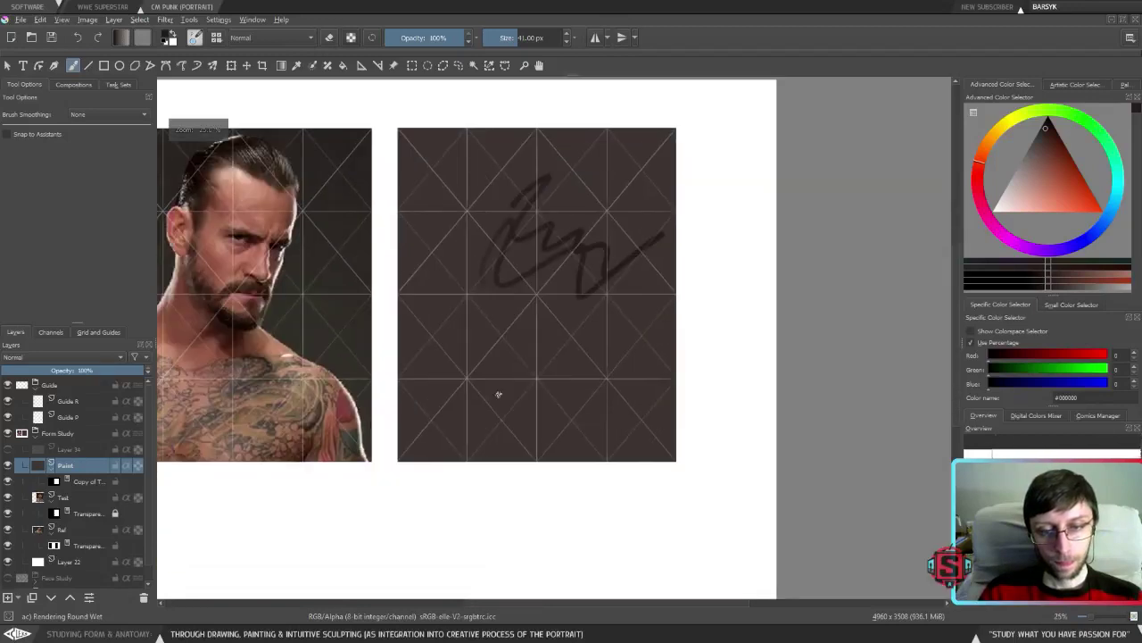
left_click_drag(452, 429, 535, 343)
Paint curved, S-shaped and looping test strokes on the grid, undoing each one.
scroll(523, 357, "up", 3)
scroll(469, 442, "down", 1)
left_click_drag(449, 405, 402, 318)
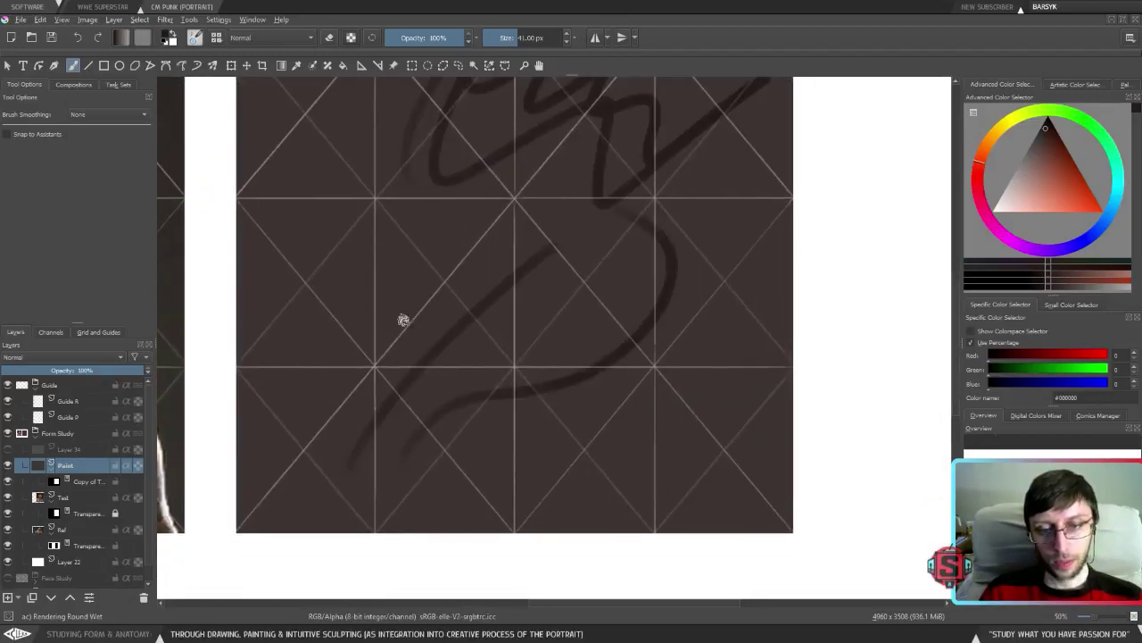
key("ctrl+z")
left_click_drag(414, 442, 327, 300)
key("ctrl+z")
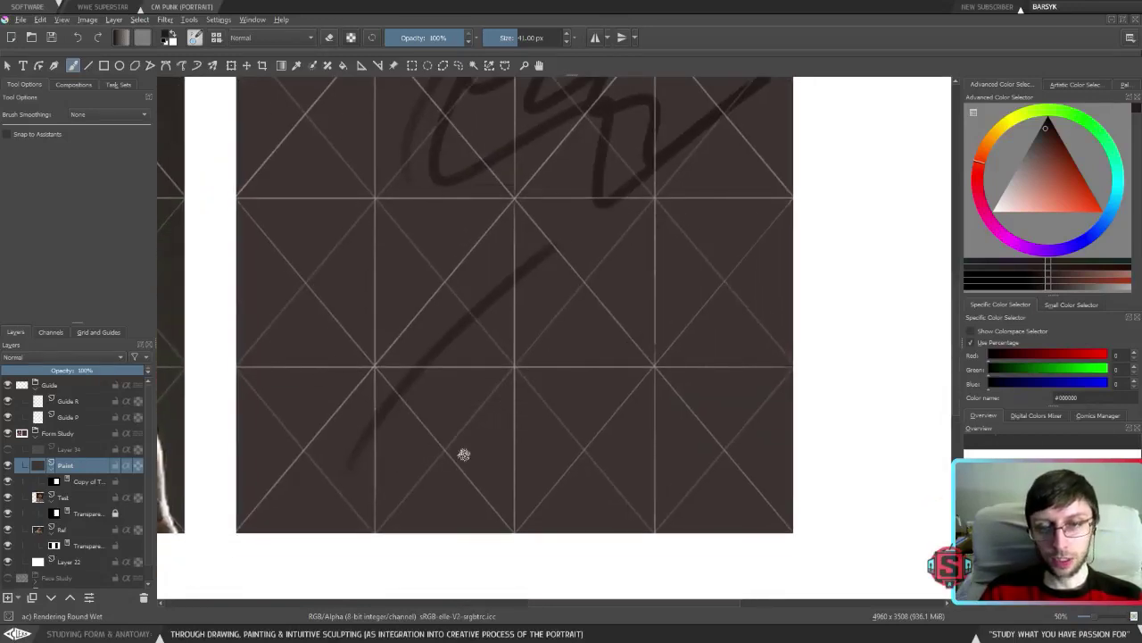
mouse_move(442, 375)
left_mouse_down()
mouse_move(706, 196)
mouse_move(496, 166)
left_mouse_up()
key("ctrl+z")
Switch to the Flat Round Wet brush at 32 px, test and undo it, then frame both images.
right_click(517, 252)
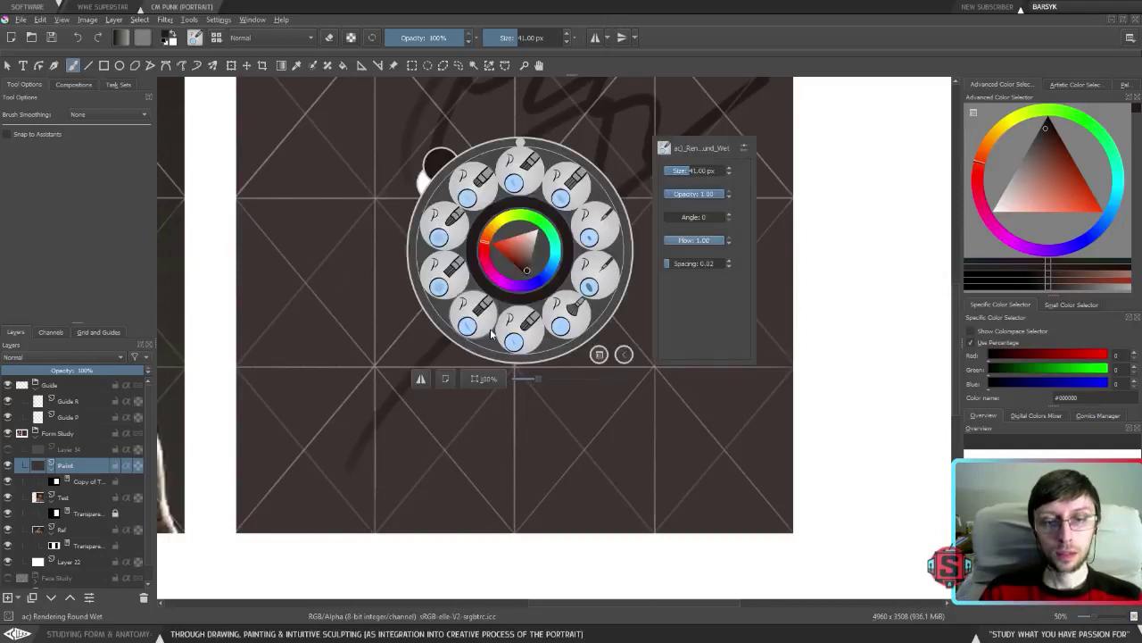
left_click(523, 332)
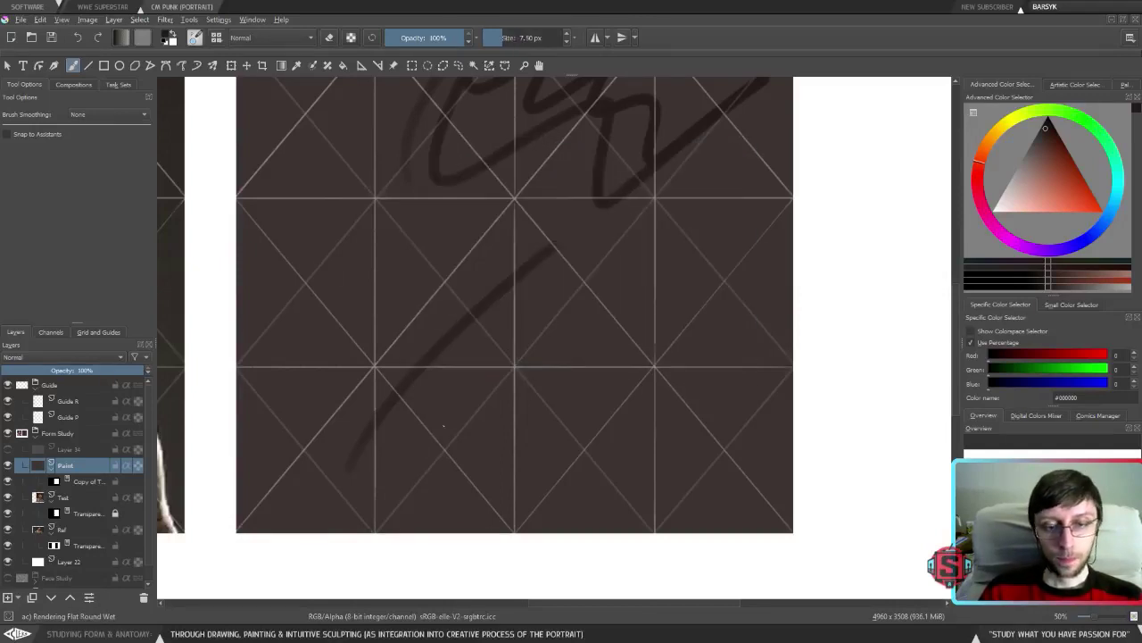
key("bracketright")
key("bracketright")
key("bracketright")
key("bracketright")
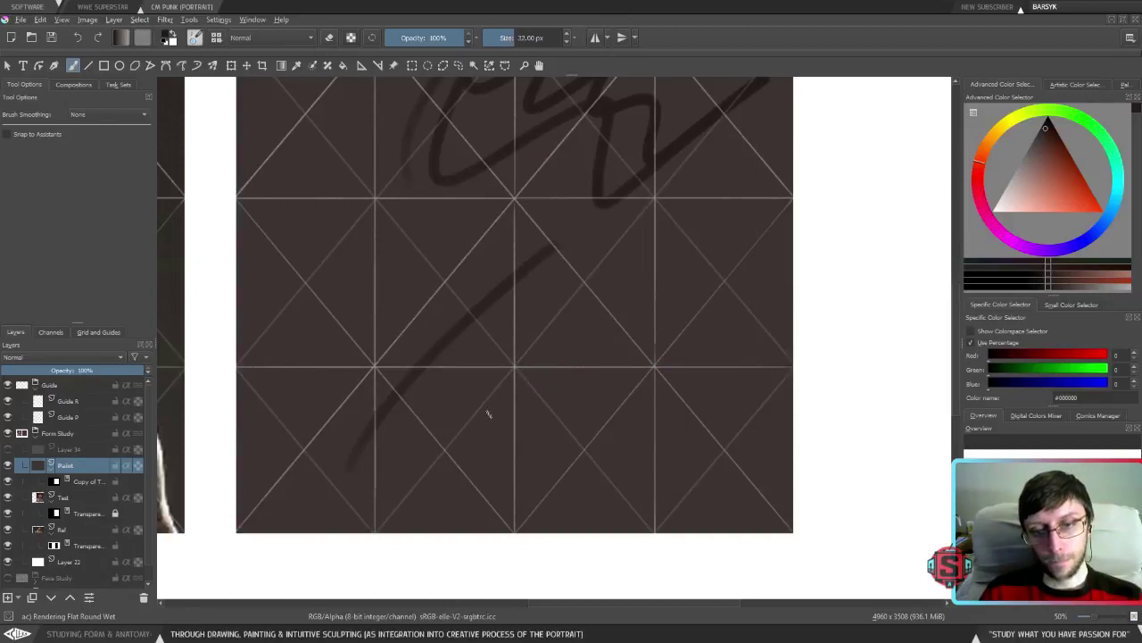
mouse_move(457, 459)
left_mouse_down()
mouse_move(574, 205)
mouse_move(571, 134)
left_mouse_up()
mouse_move(581, 357)
left_mouse_down()
mouse_move(508, 406)
mouse_move(432, 406)
mouse_move(447, 313)
mouse_move(419, 316)
mouse_move(492, 220)
mouse_move(544, 204)
left_mouse_up()
key("ctrl+z")
key("ctrl+z")
key("ctrl+z")
key("ctrl+z")
key("ctrl+z")
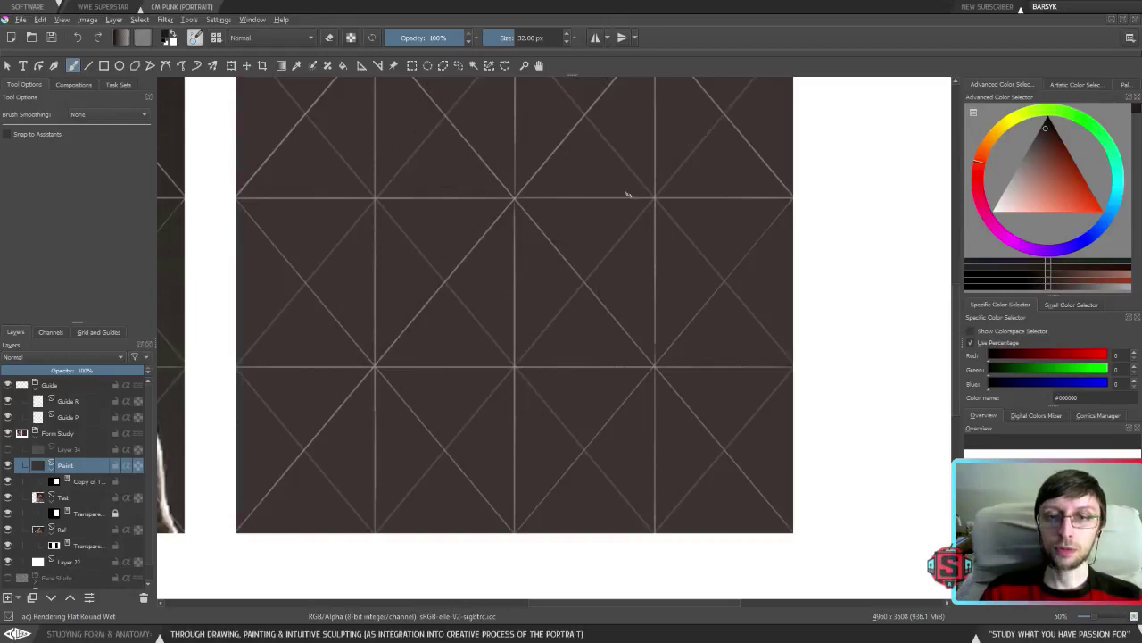
key("minus")
key("minus")
left_click_drag(593, 280, 689, 314)
Apply the Study window layout and turn the zoomed-out canvas into a floating document window.
left_click(1130, 37)
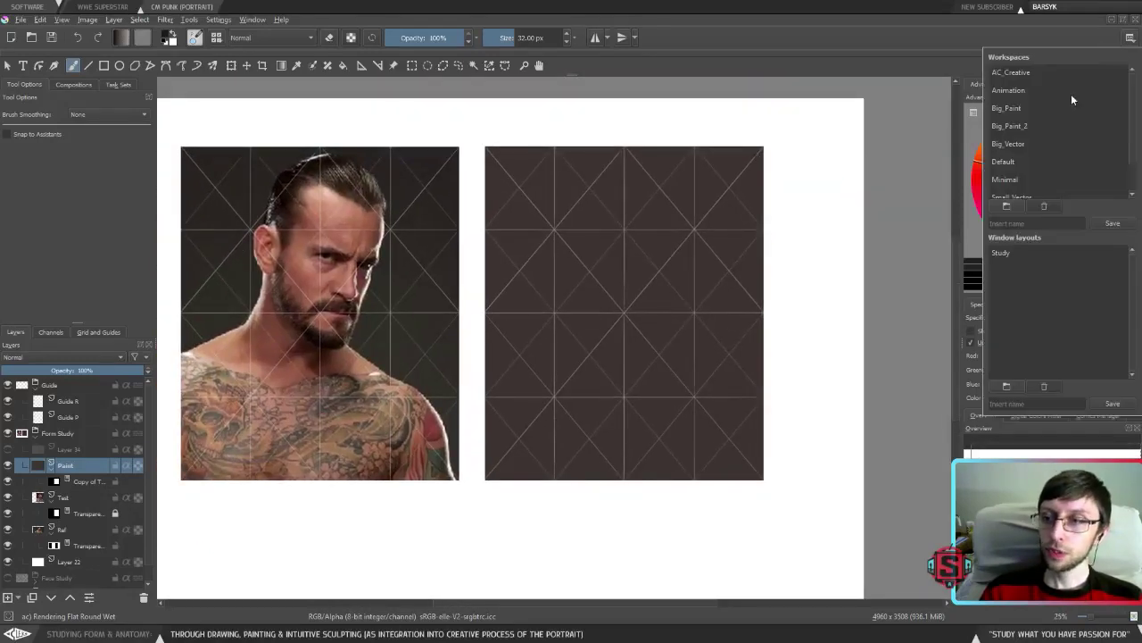
left_click(1014, 257)
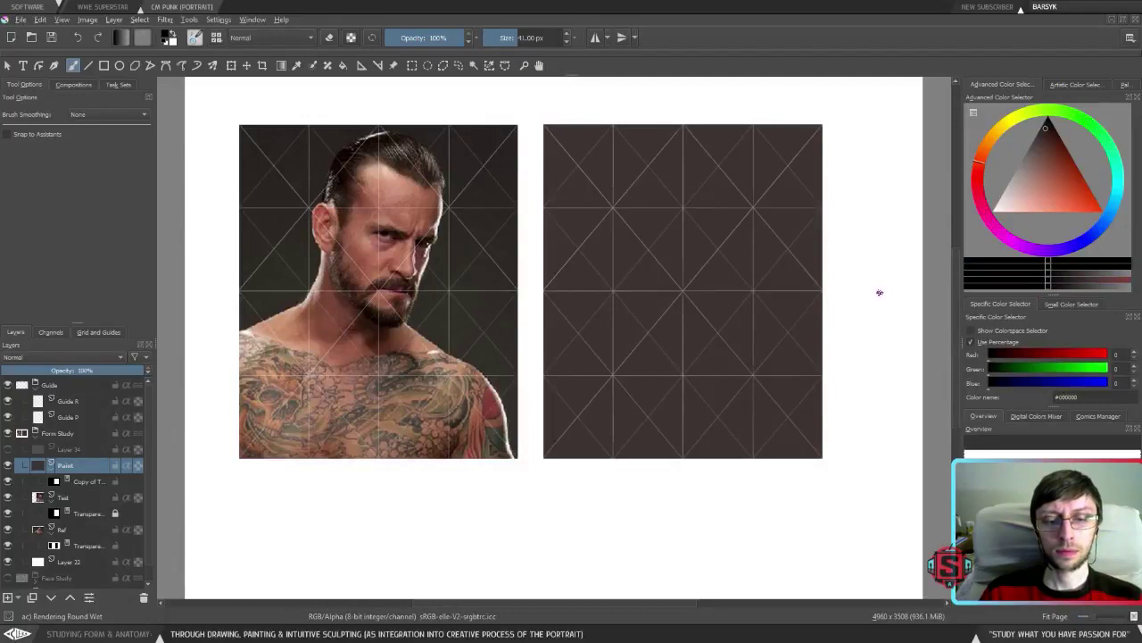
key("minus")
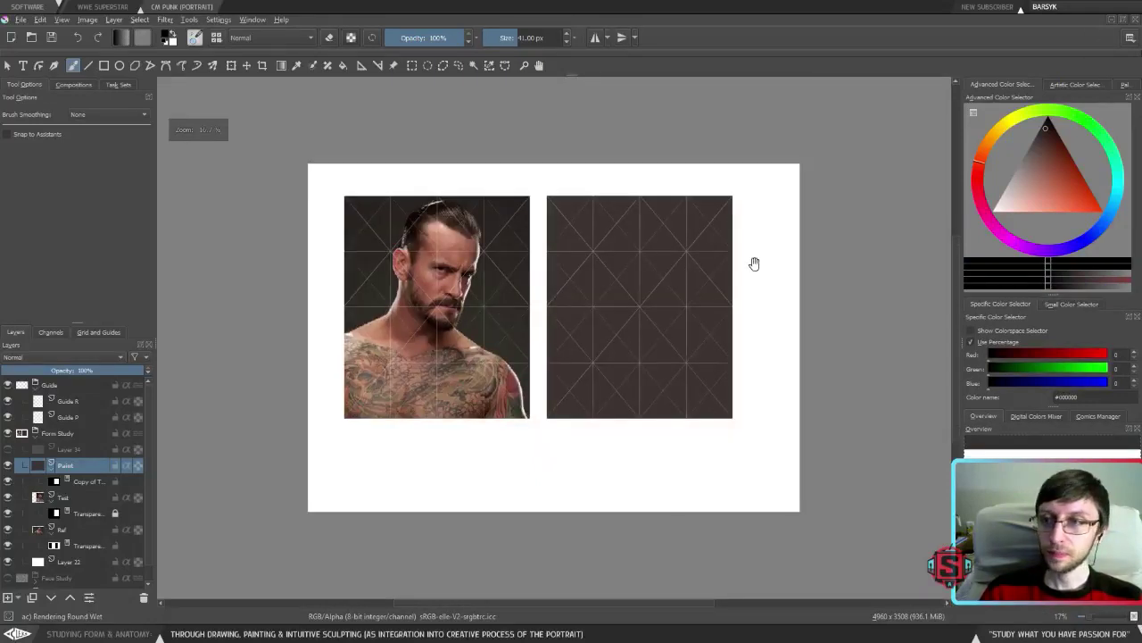
left_click(1122, 19)
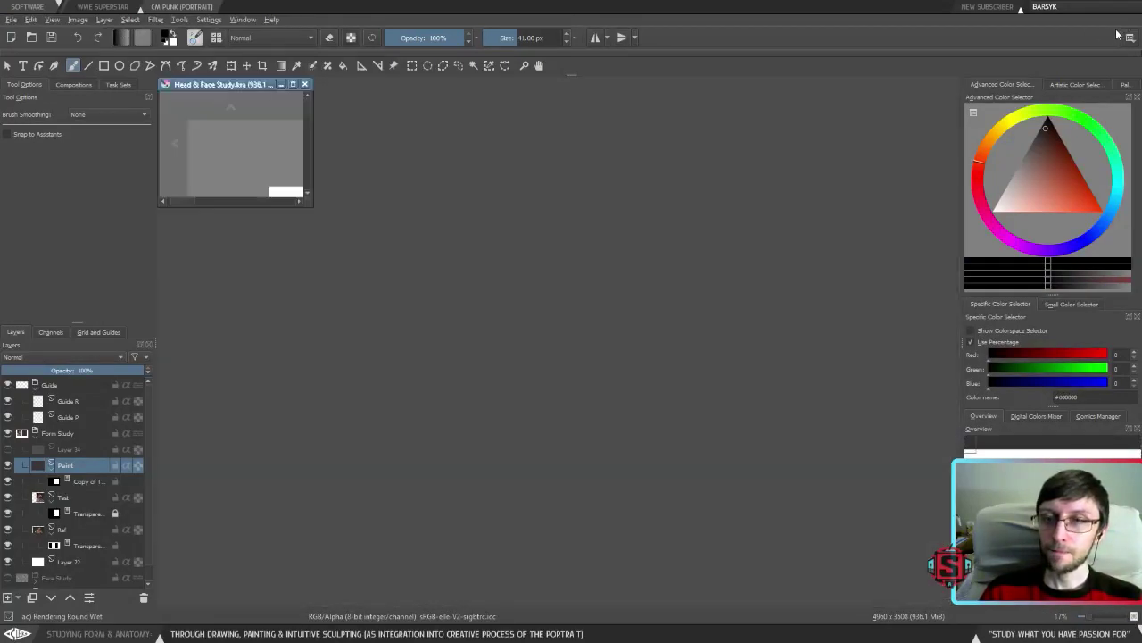
Start importing a window layout from file, cancel it, and close the workspace choices.
left_click(1129, 37)
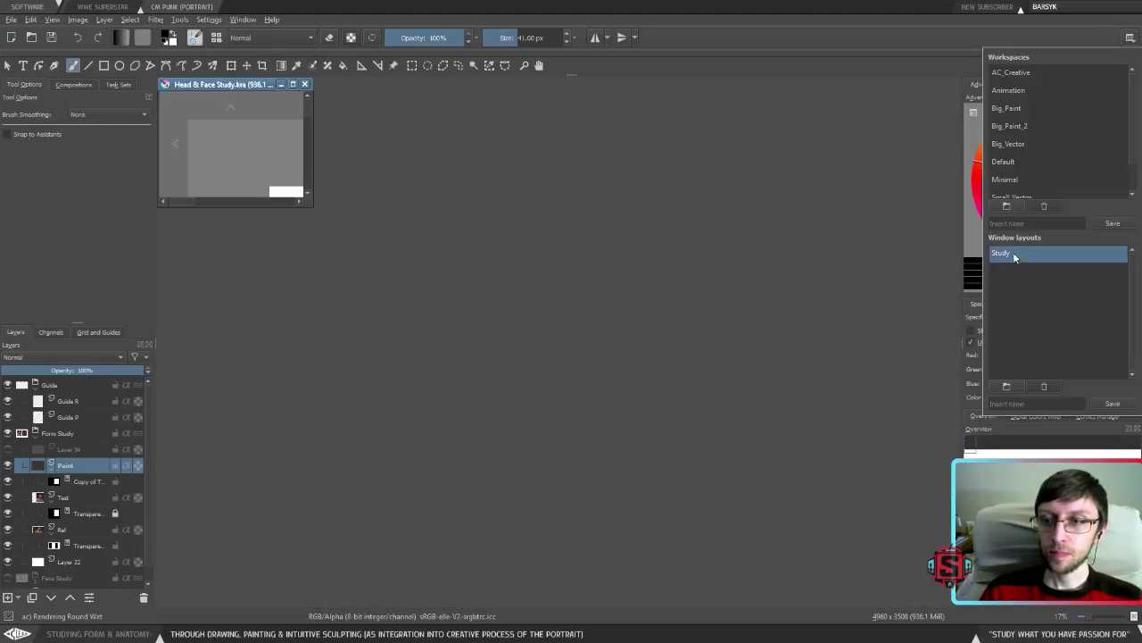
left_click(1008, 386)
left_click(749, 181)
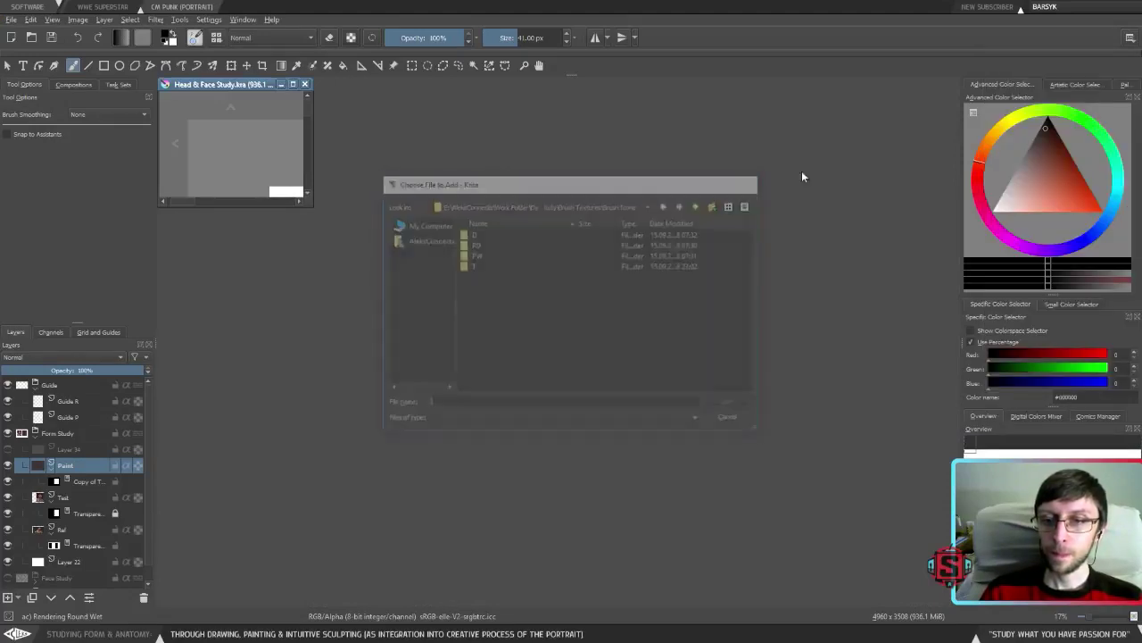
left_click(1130, 38)
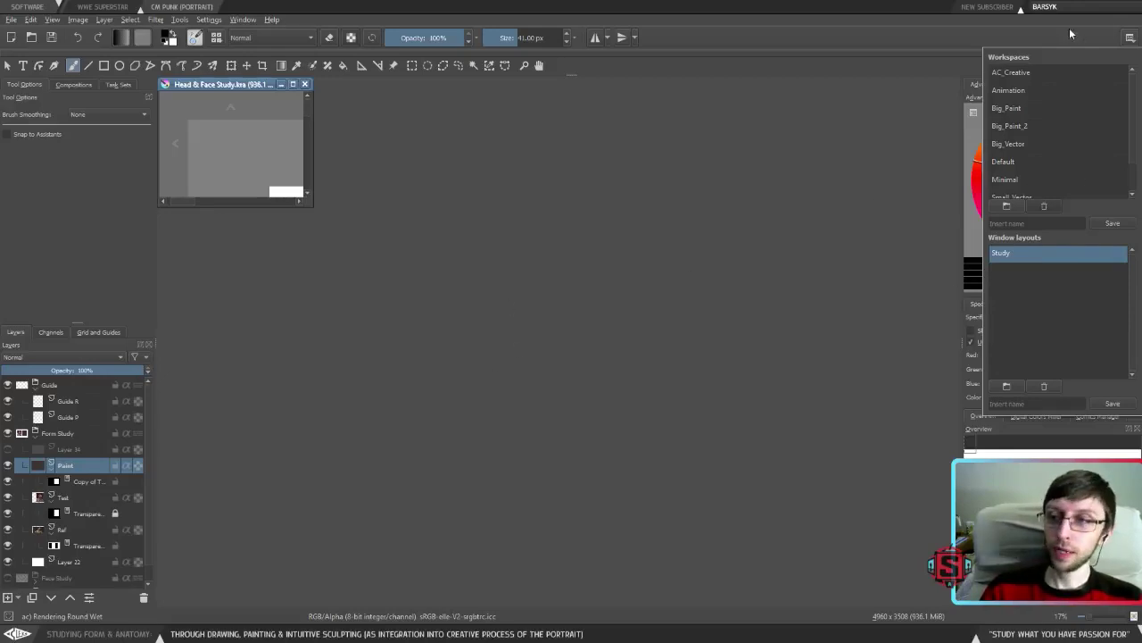
left_click(1126, 24)
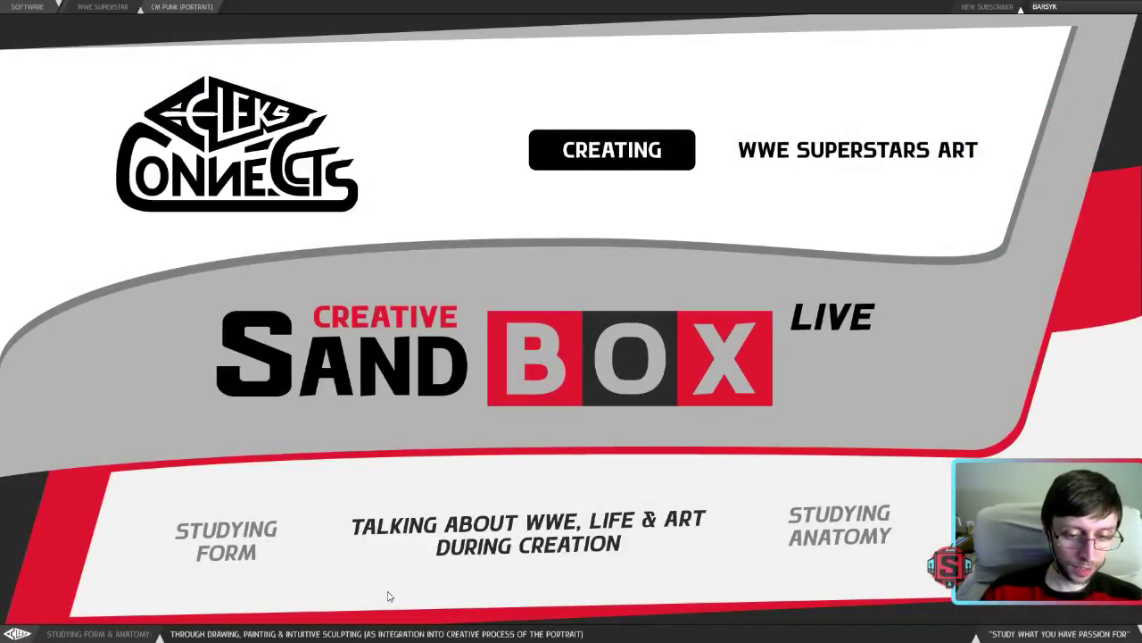
Relaunch Krita with Head & Face Study.kra from the taskbar icon's Recent list.
right_click(384, 634)
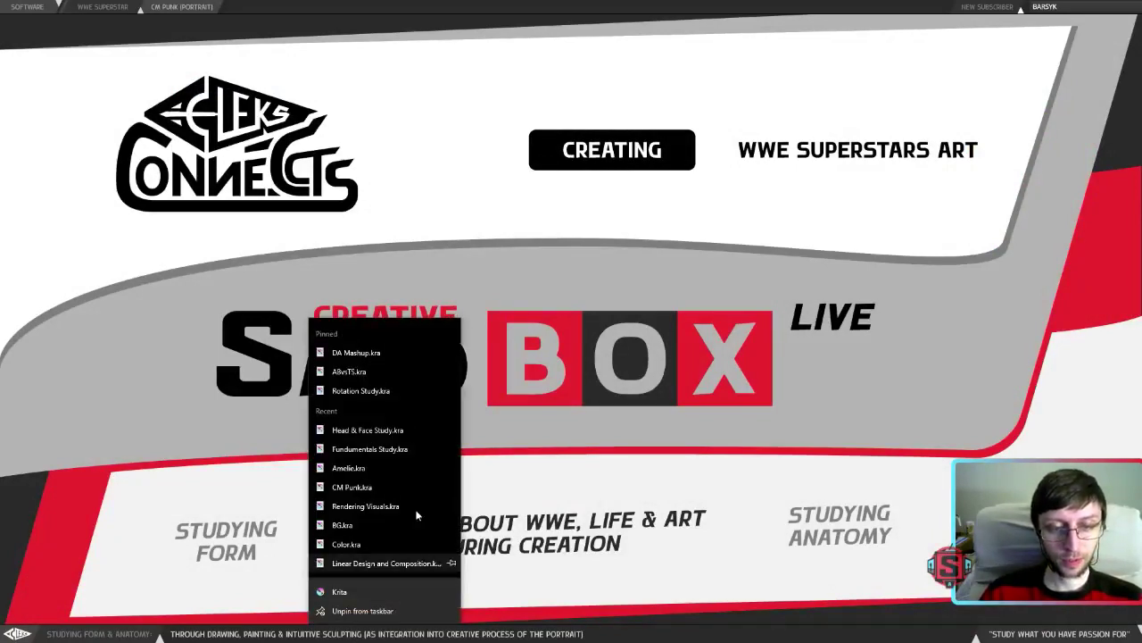
left_click(400, 429)
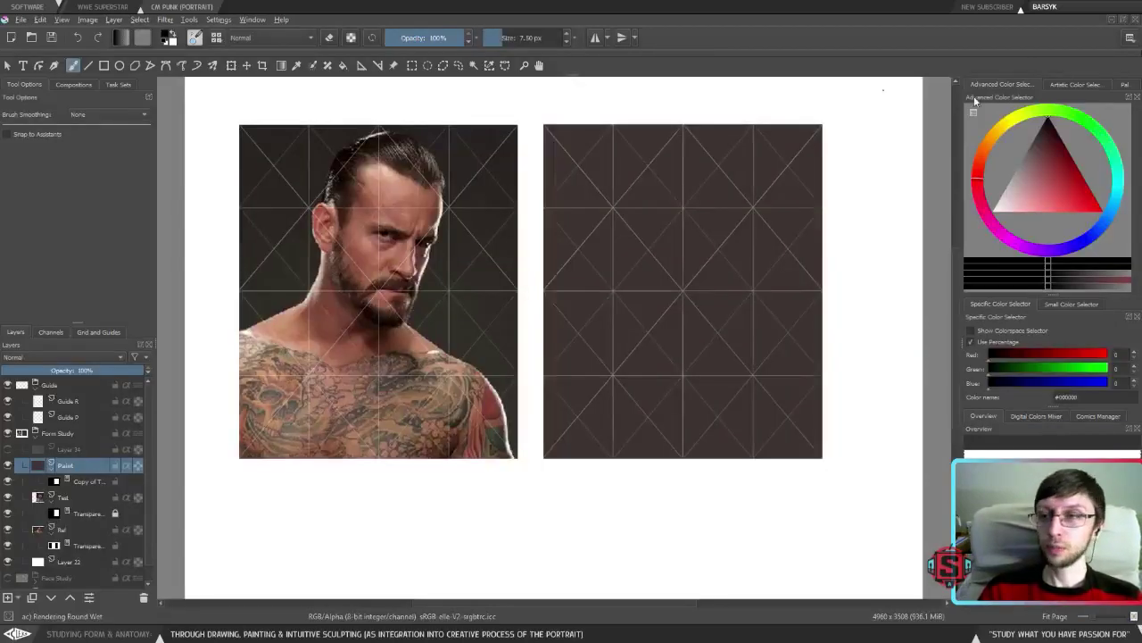
Zoom in and paint 55 px curve and zig-zag test strokes on the grid panel, undoing them.
scroll(666, 230, "up", 3)
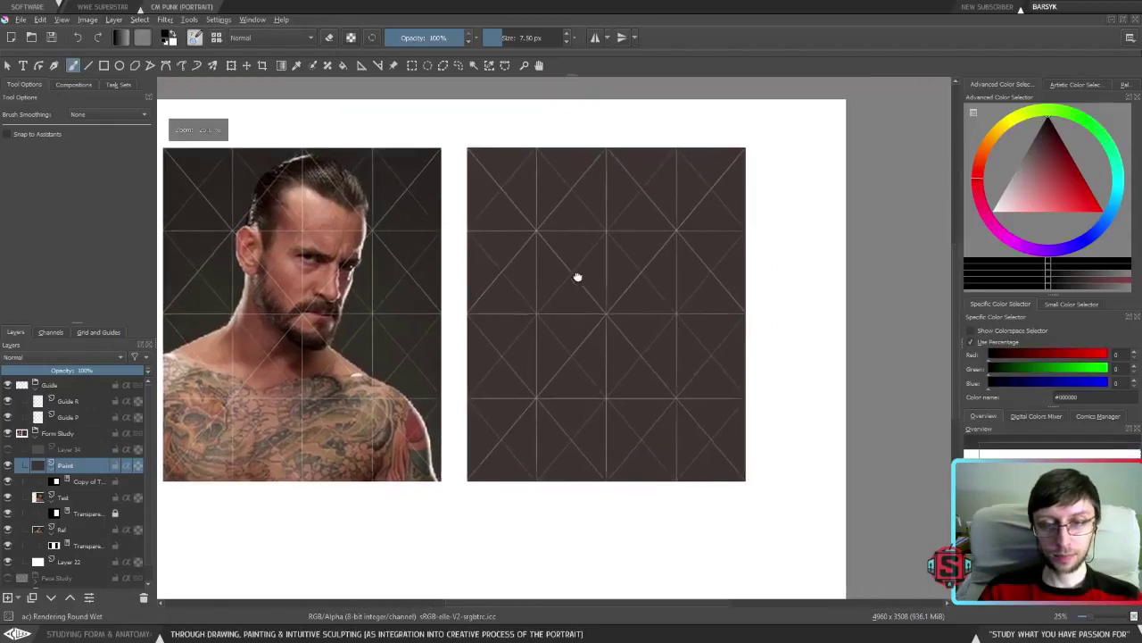
key("bracketright")
key("bracketright")
key("bracketright")
key("bracketright")
key("bracketright")
mouse_move(513, 386)
left_mouse_down()
mouse_move(558, 211)
mouse_move(804, 201)
mouse_move(726, 121)
mouse_move(830, 108)
left_mouse_up()
key("ctrl+z")
mouse_move(551, 390)
left_mouse_down()
mouse_move(459, 352)
mouse_move(645, 161)
mouse_move(714, 350)
left_mouse_up()
left_click_drag(597, 435, 518, 379)
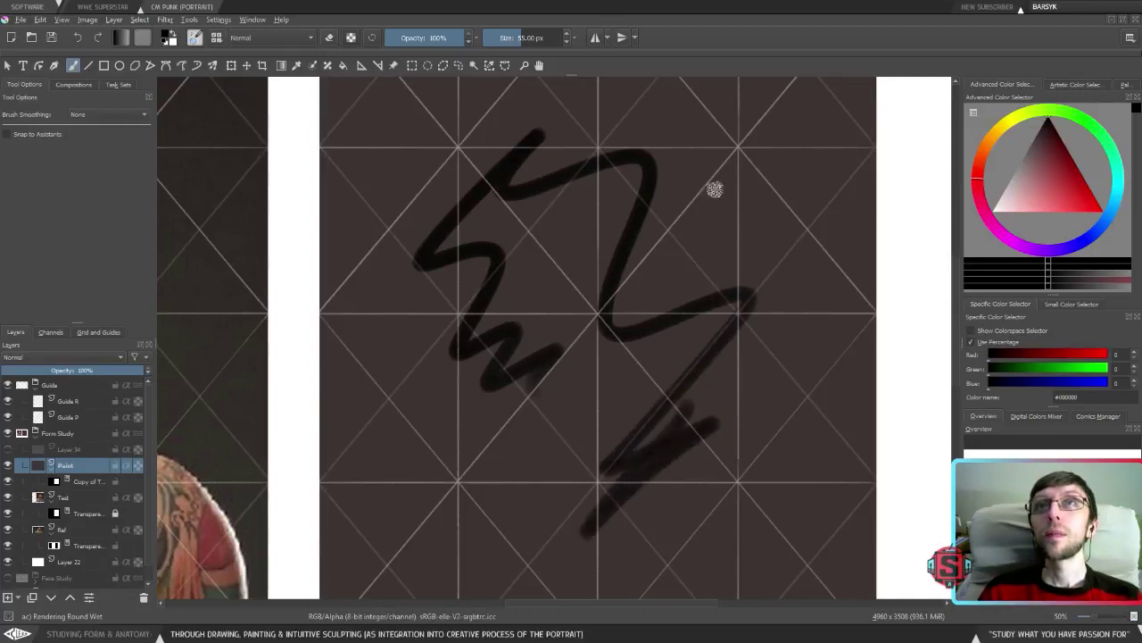
key("ctrl+z")
Zoom out to 25% to frame both images and open Krita's Performance configuration.
key("minus")
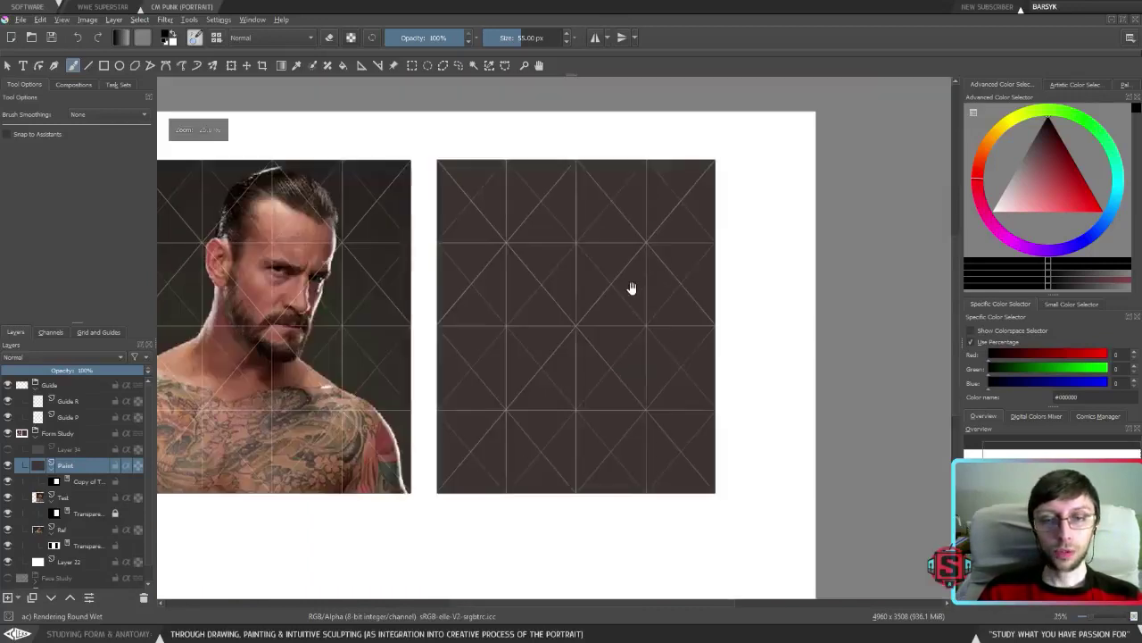
left_click_drag(633, 288, 675, 313)
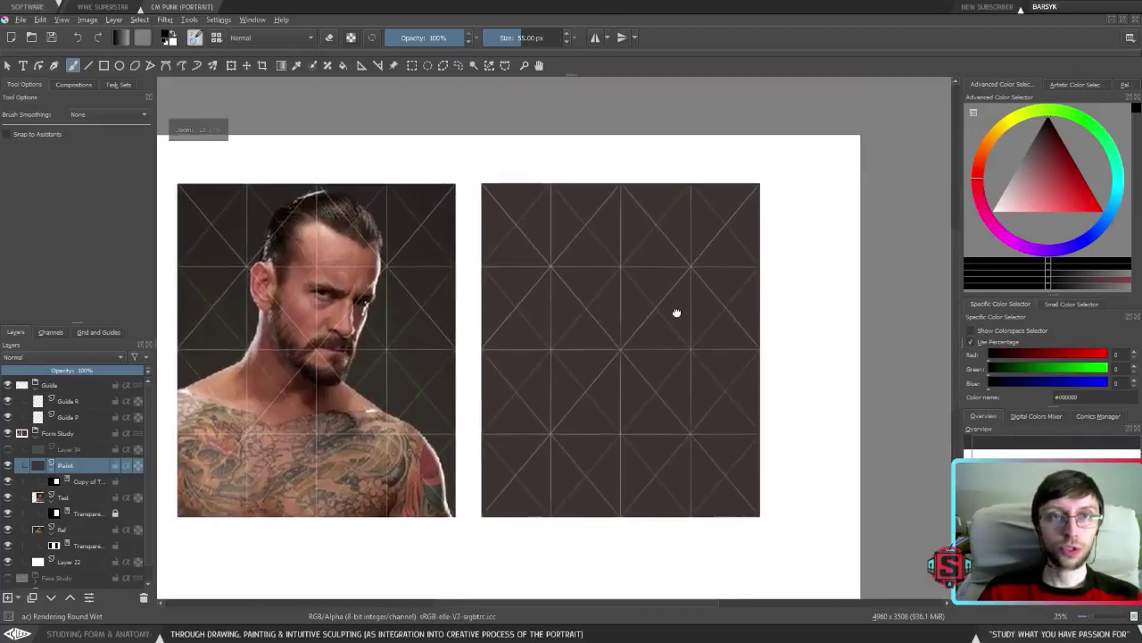
left_click(219, 19)
left_click(224, 32)
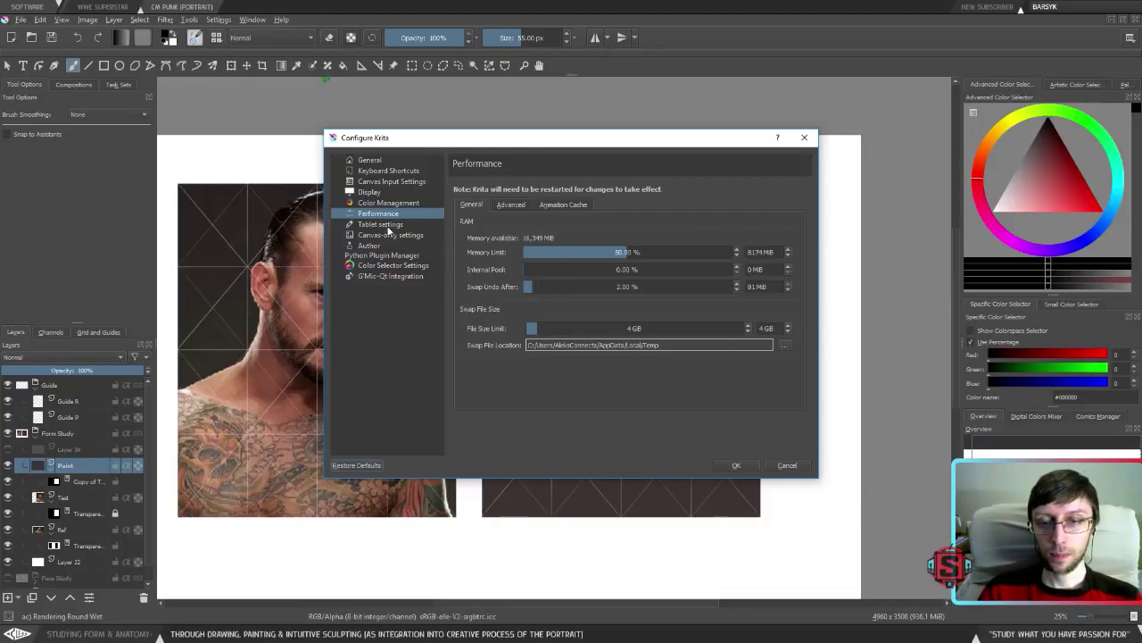
Raise the multithreading CPU Limit from 2 to 4 in the advanced performance options.
left_click(522, 206)
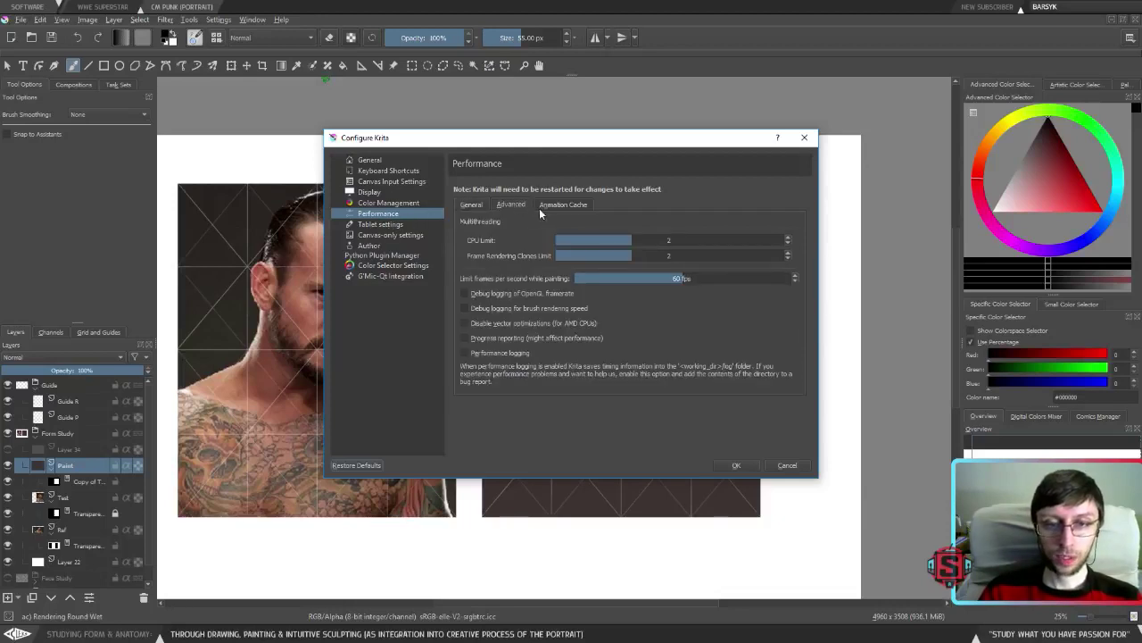
left_click(714, 241)
left_click(763, 241)
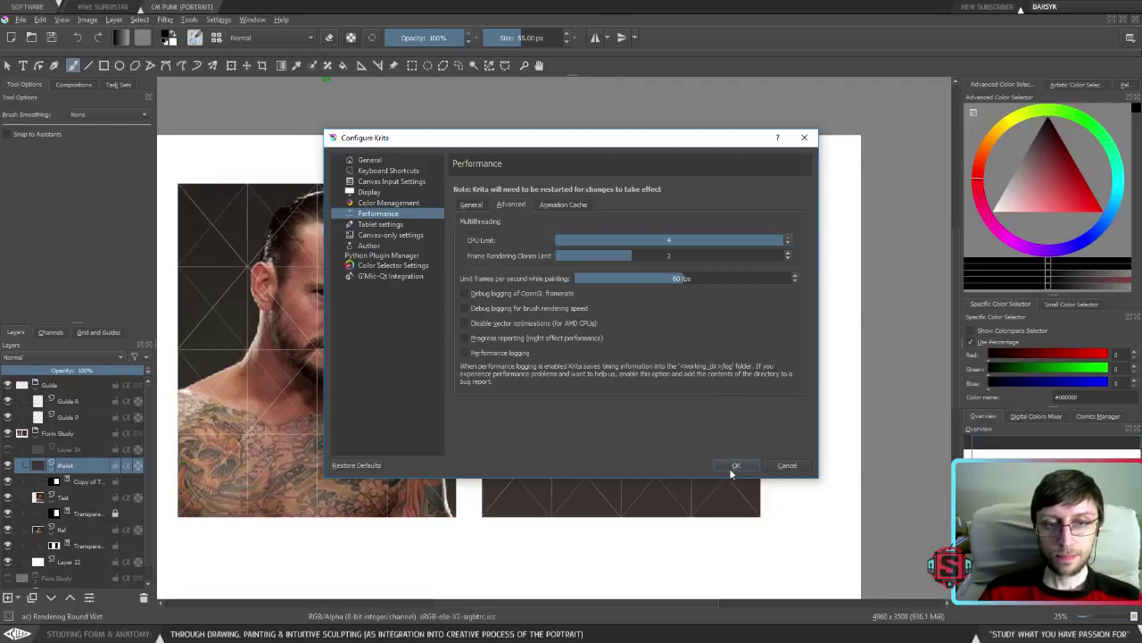
Browse the canvas-only and tablet settings pages, ending on the Author page.
left_click(393, 235)
left_click(395, 225)
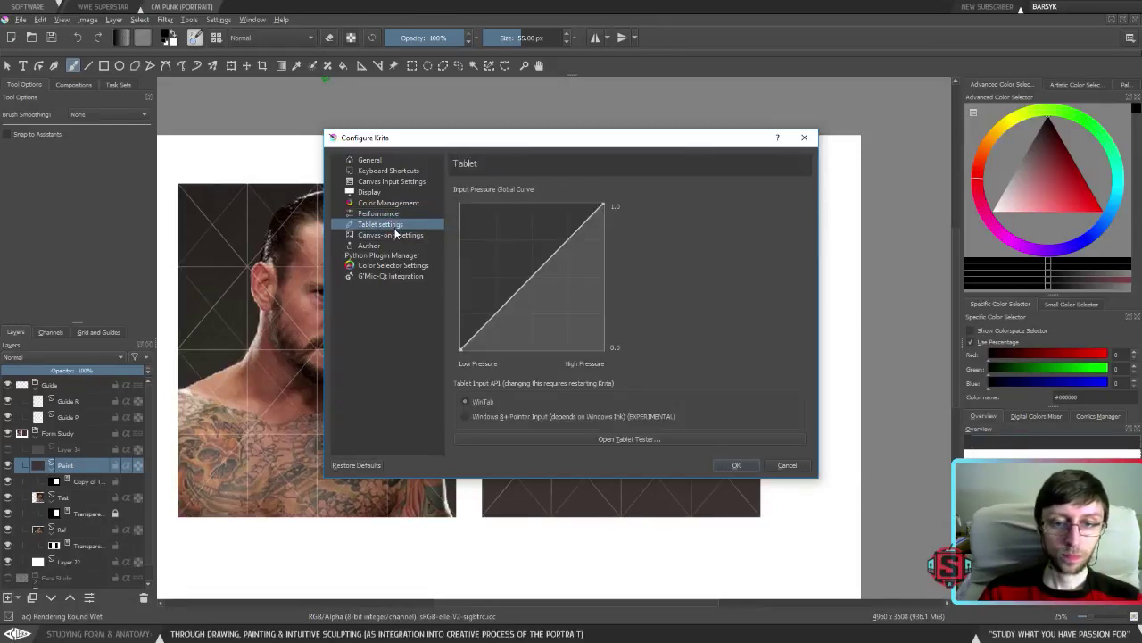
left_click(389, 237)
left_click(385, 246)
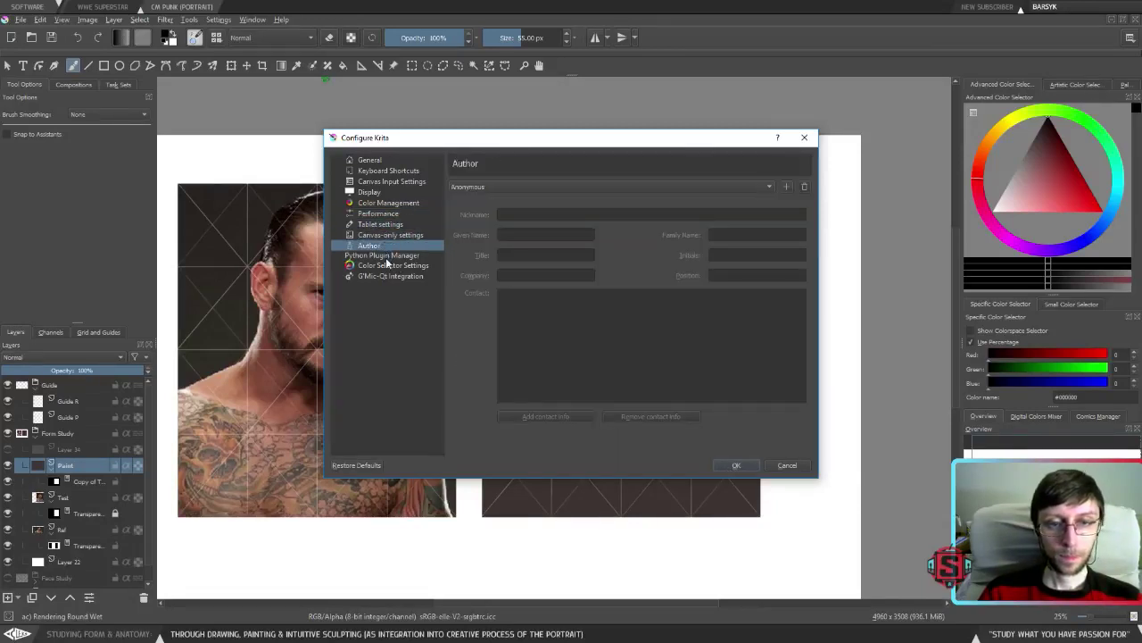